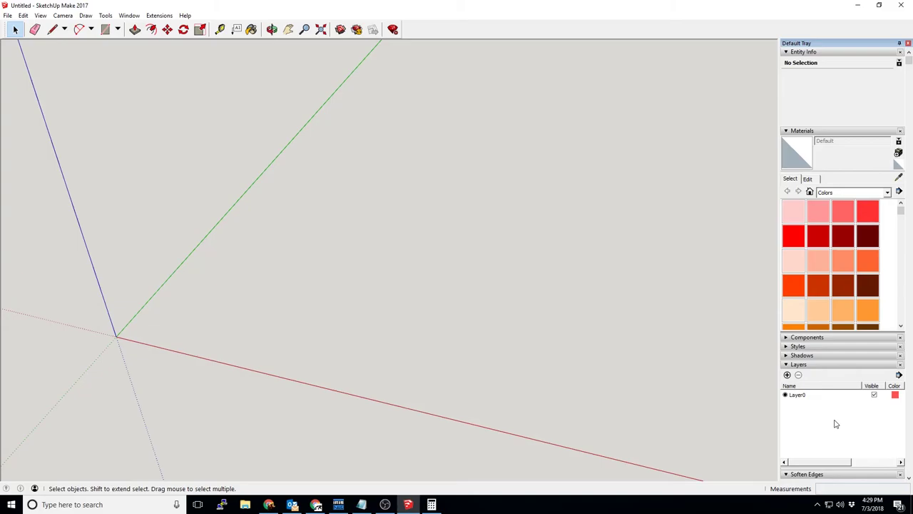
Draw a 6.25' by 47.5" rectangle on the ground plane, starting at the origin
{"action": "left_click", "coordinate": [105, 28]}
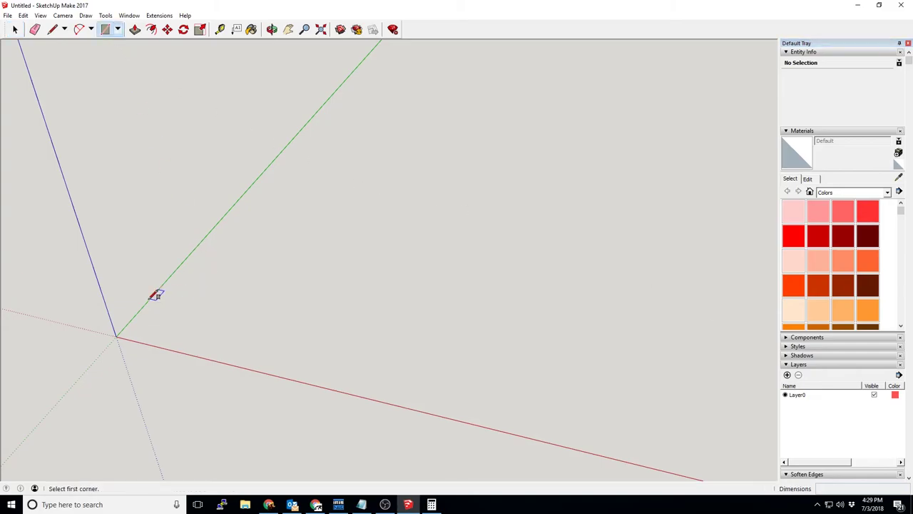
{"action": "left_click", "coordinate": [117, 335]}
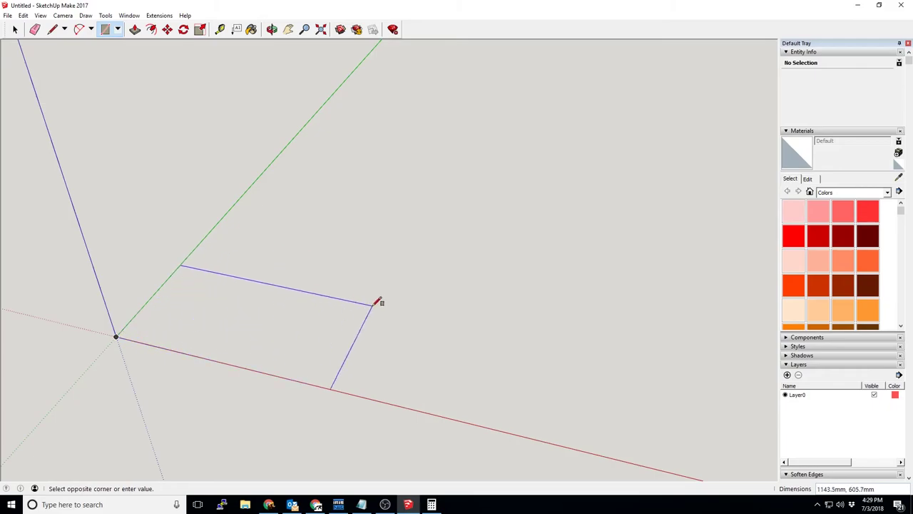
{"action": "type", "text": "6.25',47.5'"}
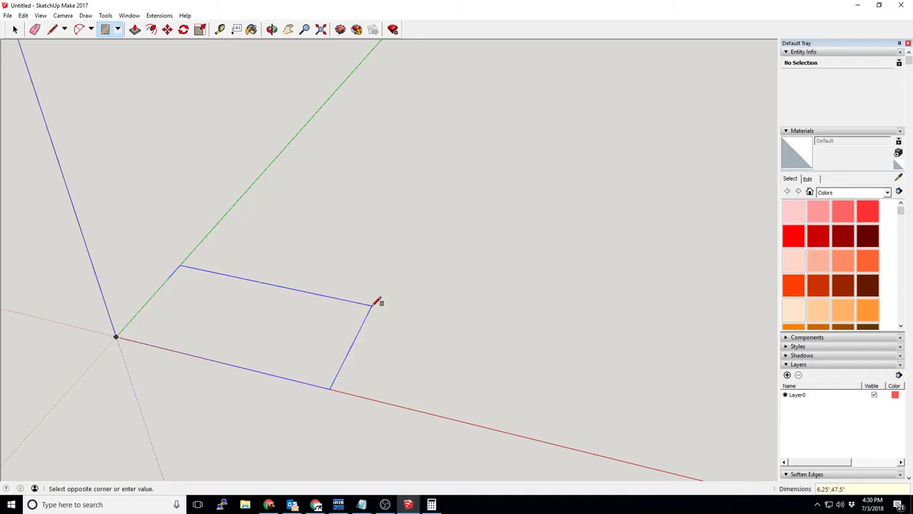
{"action": "key", "text": "Return"}
{"action": "middle_click_drag", "start_coordinate": [435, 288], "coordinate": [464, 296]}
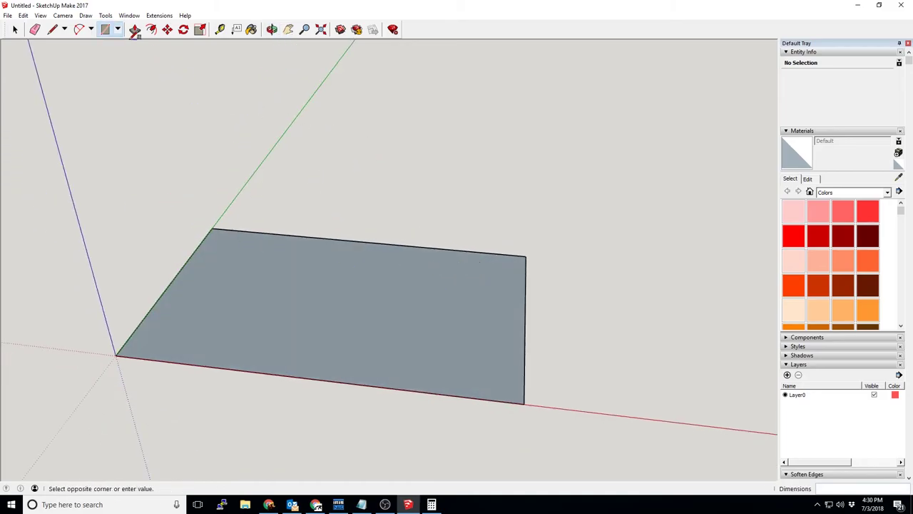
Push/Pull the rectangle upward 18 mm to form a board
{"action": "left_click", "coordinate": [135, 29]}
{"action": "left_click", "coordinate": [336, 247]}
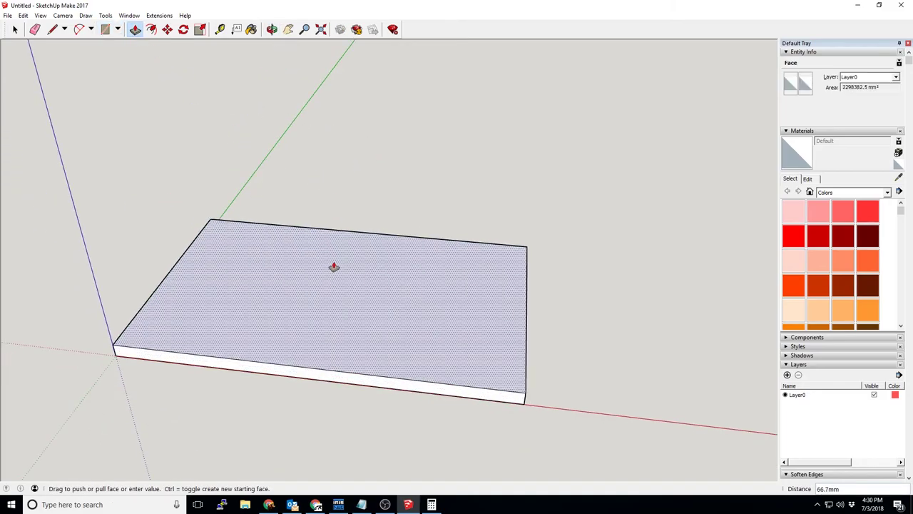
{"action": "type", "text": "18"}
{"action": "key", "text": "Return"}
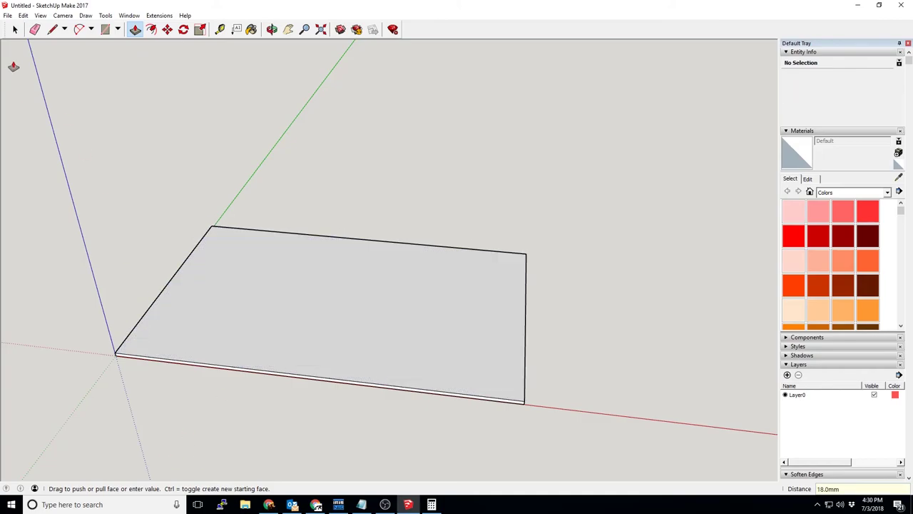
Select the whole board and make it a component named "Bottom Board"
{"action": "left_click", "coordinate": [15, 29]}
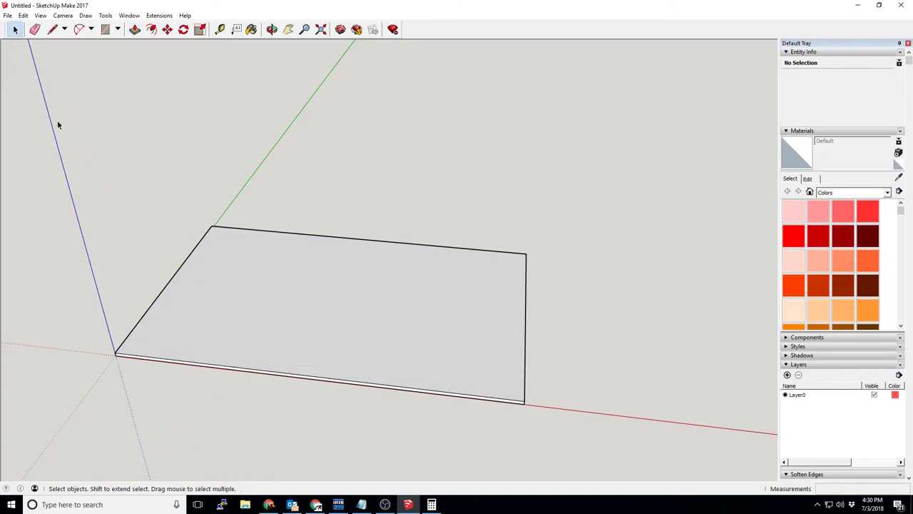
{"action": "left_click_drag", "start_coordinate": [62, 167], "coordinate": [631, 426]}
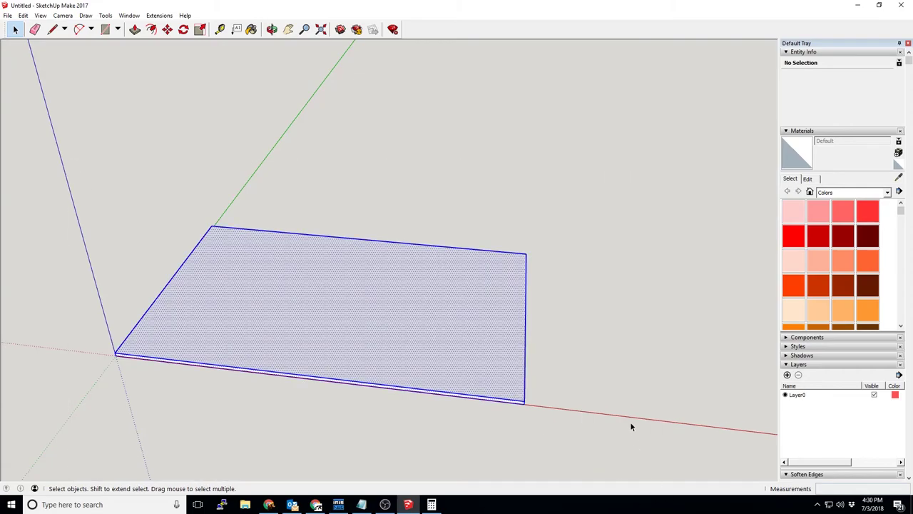
{"action": "right_click", "coordinate": [435, 311]}
{"action": "left_click", "coordinate": [473, 386]}
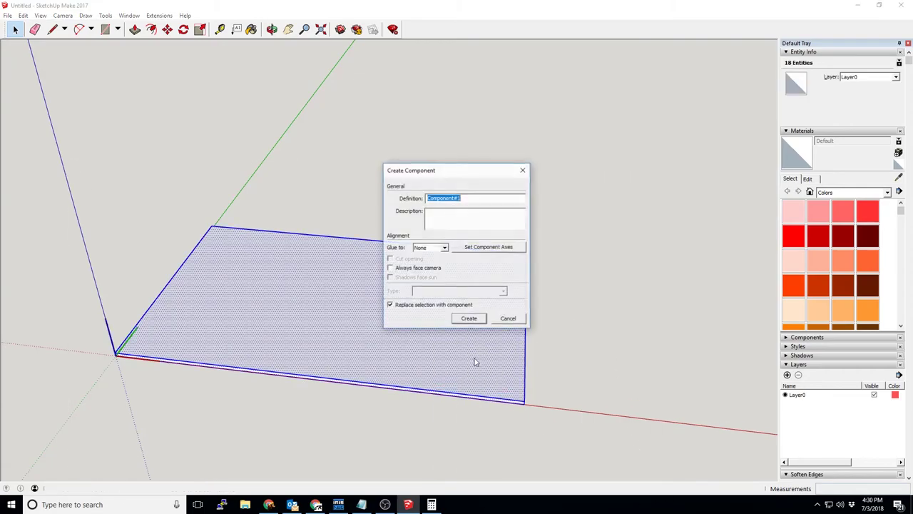
{"action": "type", "text": "Bottom Board"}
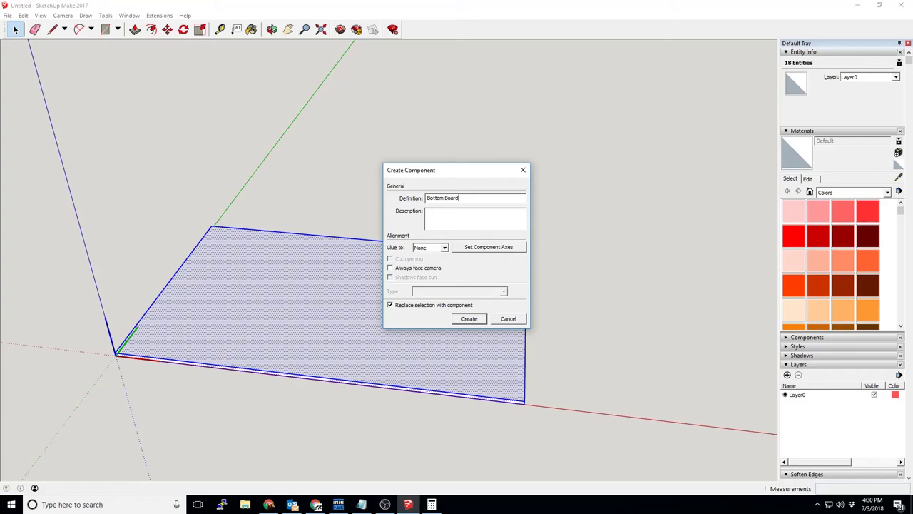
{"action": "key", "text": "Return"}
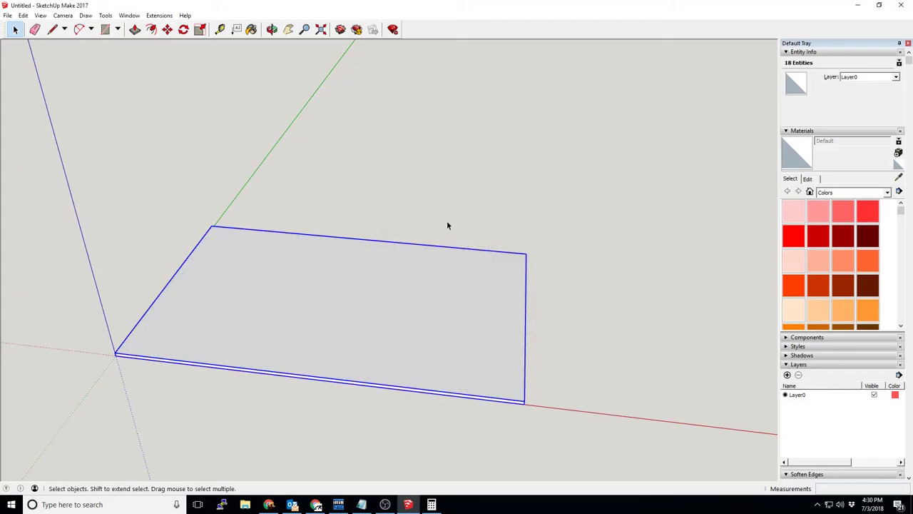
Add a layer named "Bottom Board" and assign the board component to it
{"action": "left_click", "coordinate": [787, 375]}
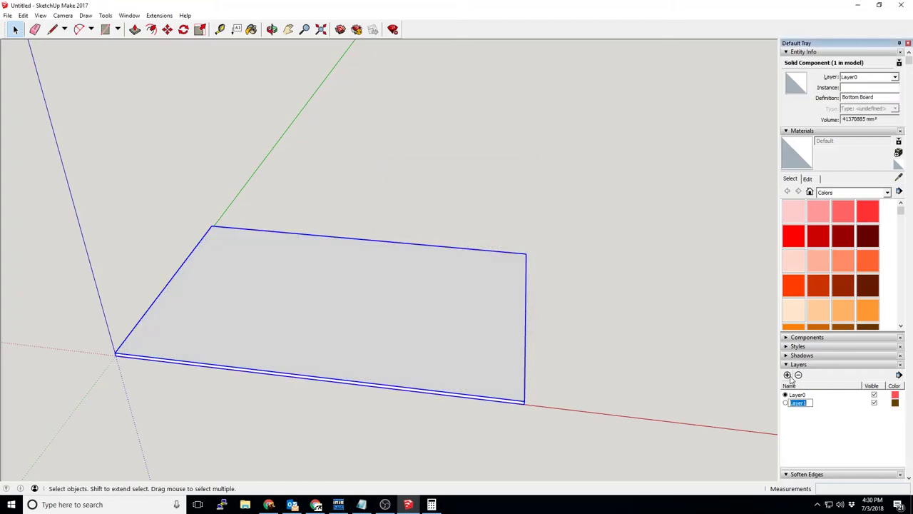
{"action": "type", "text": "Bottom Board"}
{"action": "key", "text": "Return"}
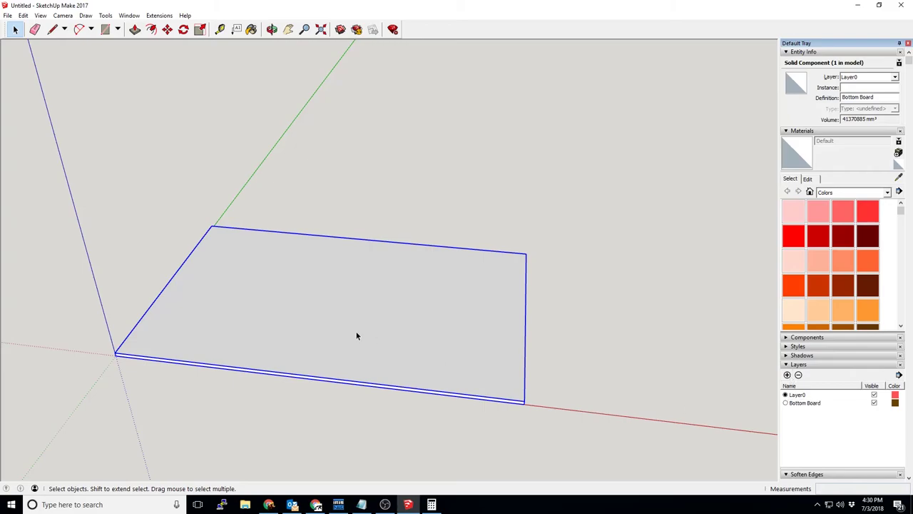
{"action": "left_click", "coordinate": [895, 77]}
{"action": "left_click", "coordinate": [860, 93]}
{"action": "left_click", "coordinate": [599, 134]}
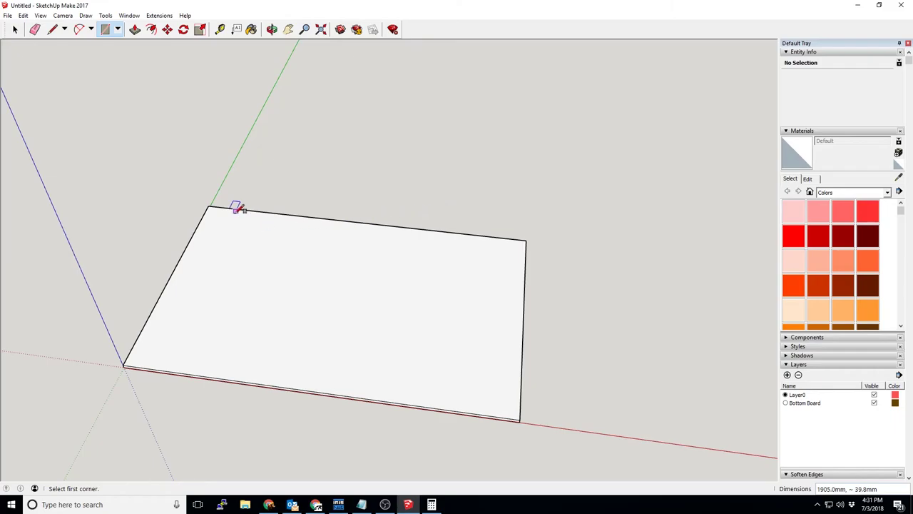
Draw a rectangle covering the top of the bottom board and offset its outline 18 mm inward
{"action": "left_click", "coordinate": [208, 207]}
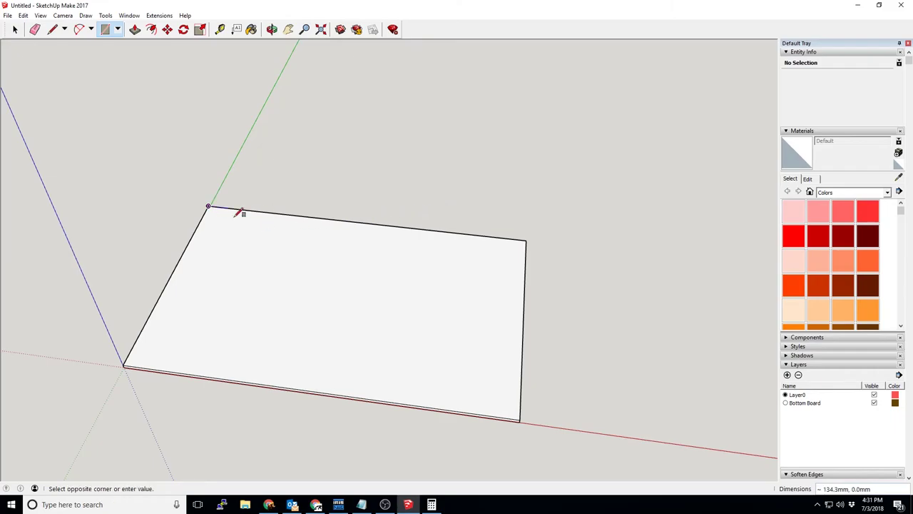
{"action": "left_click", "coordinate": [523, 417]}
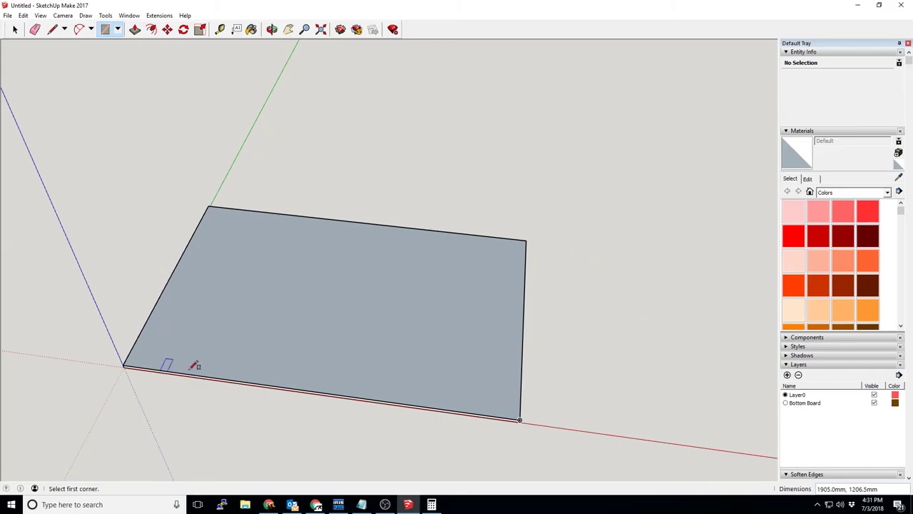
{"action": "key", "text": "f"}
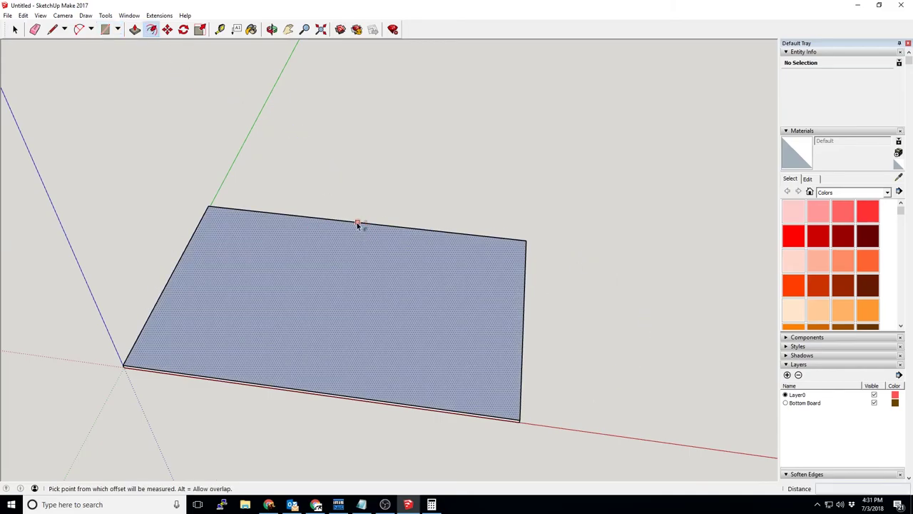
{"action": "left_click", "coordinate": [360, 227]}
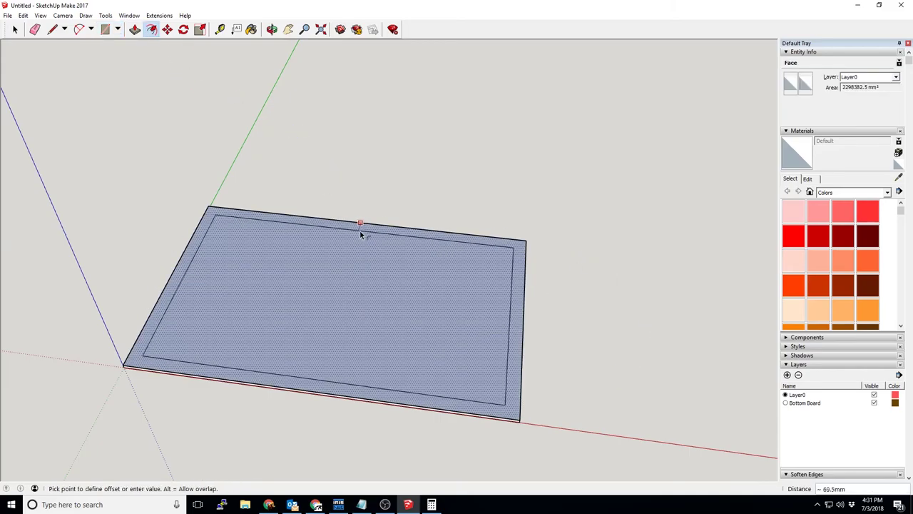
{"action": "left_click", "coordinate": [360, 229]}
Delete the inner face of the offset rectangle so only the narrow border strip remains
{"action": "left_click", "coordinate": [15, 30]}
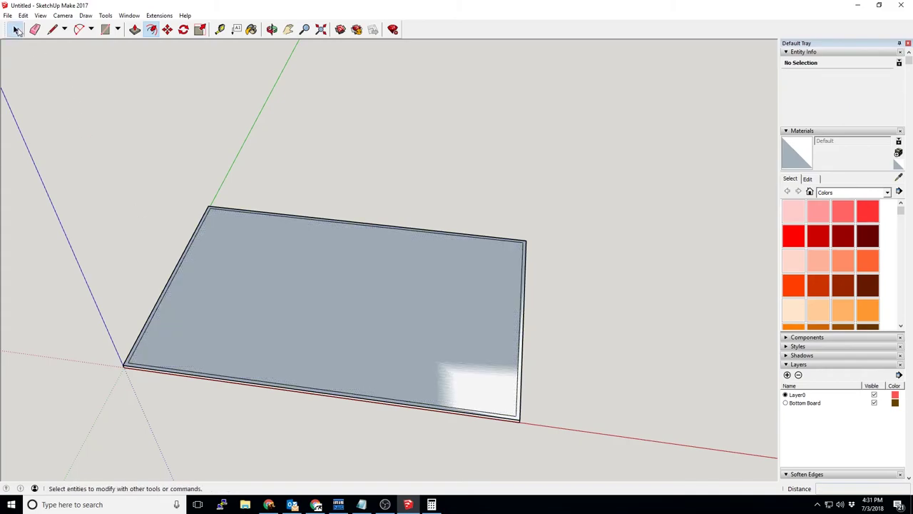
{"action": "left_click", "coordinate": [311, 314]}
{"action": "key", "text": "Delete"}
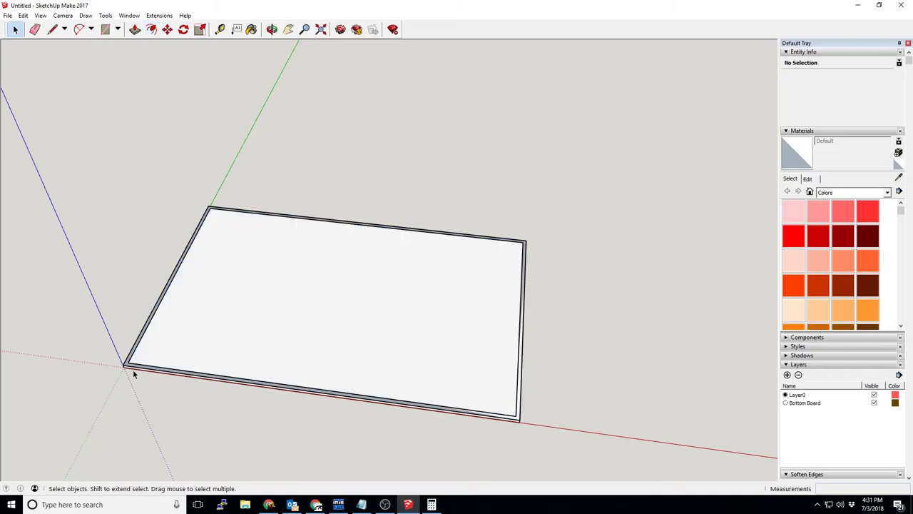
Draw 18 mm lines across the border strip at the two front inner corners to split off the front strip
{"action": "scroll", "coordinate": [316, 443], "scroll_direction": "up", "scroll_amount": 2}
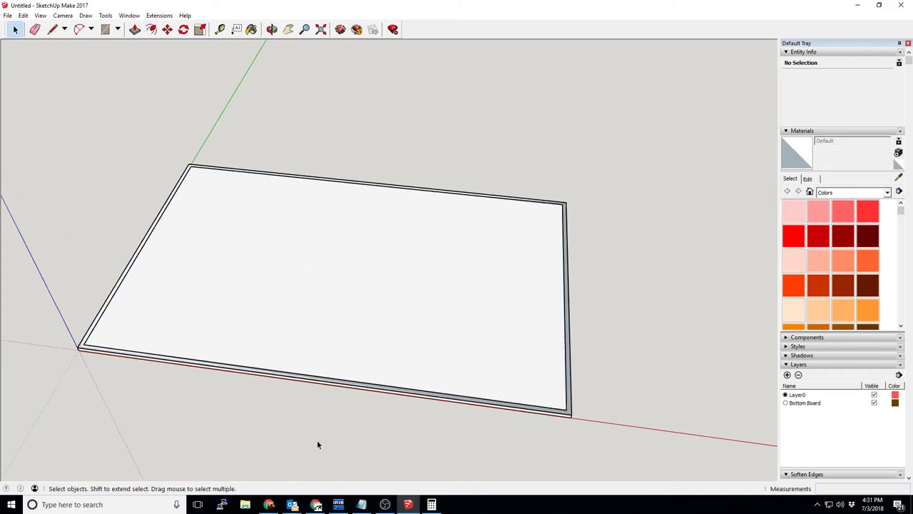
{"action": "left_click", "coordinate": [54, 30]}
{"action": "left_click", "coordinate": [568, 410]}
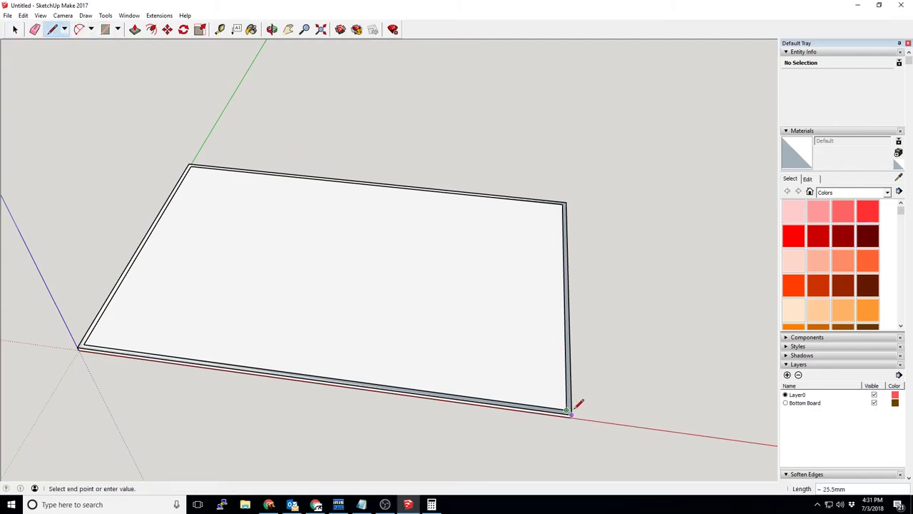
{"action": "type", "text": "18.0mm"}
{"action": "key", "text": "Return"}
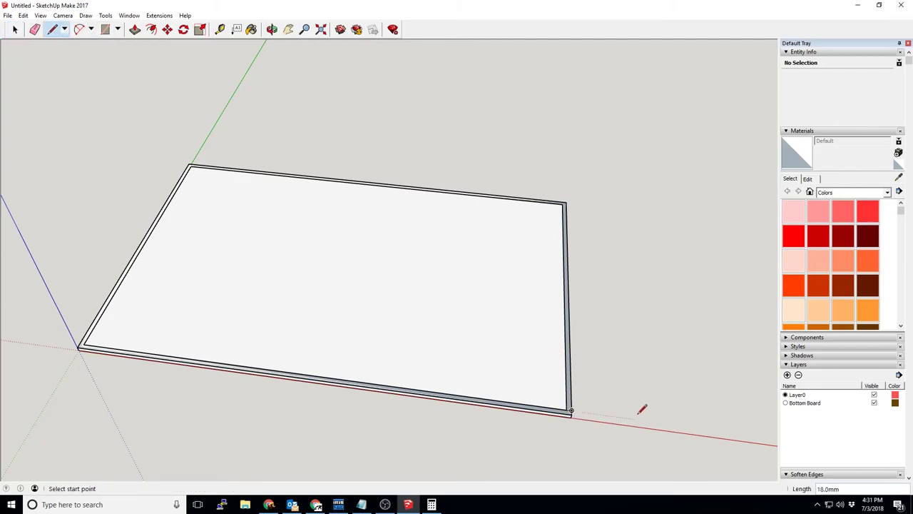
{"action": "left_click", "coordinate": [83, 344]}
{"action": "type", "text": "18"}
{"action": "key", "text": "Return"}
Draw short lines across the border strip at the two back inner corners to split off the back strip
{"action": "left_click", "coordinate": [190, 165]}
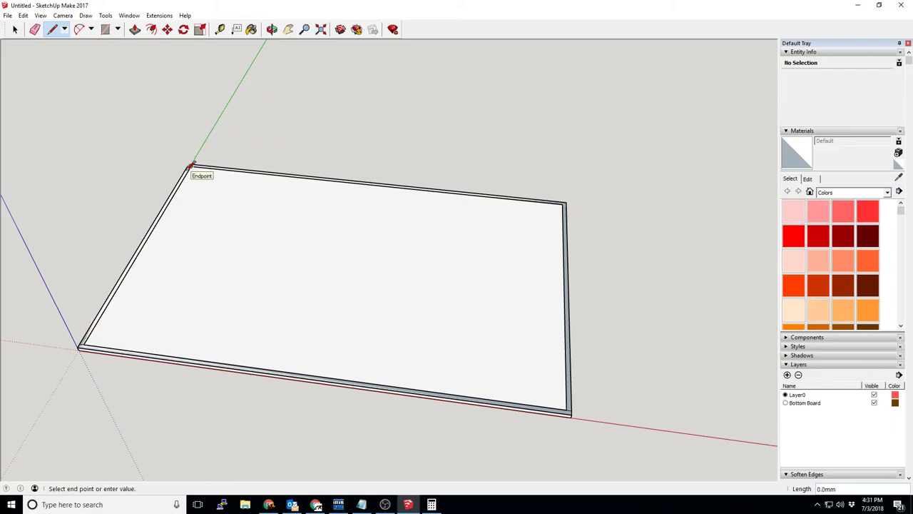
{"action": "scroll", "coordinate": [190, 166], "scroll_direction": "up", "scroll_amount": 4}
{"action": "left_click", "coordinate": [192, 158]}
{"action": "scroll", "coordinate": [443, 262], "scroll_direction": "down", "scroll_amount": 3}
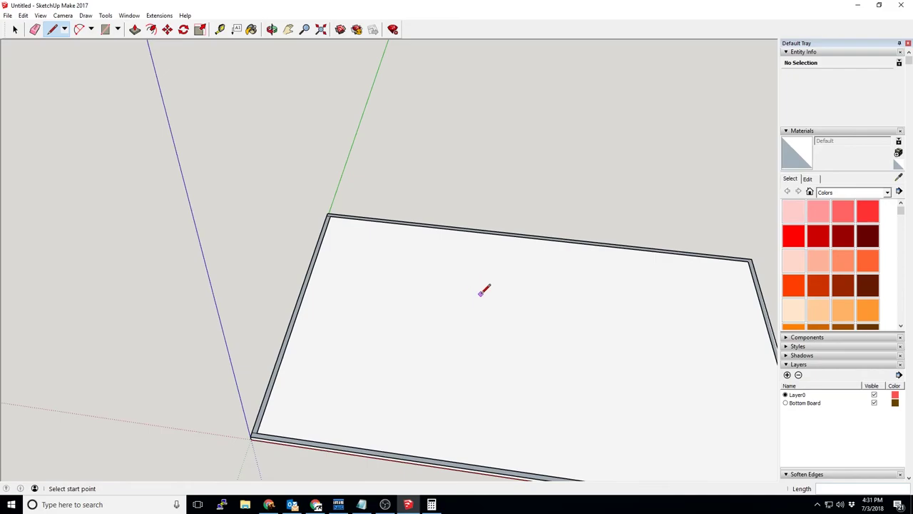
{"action": "middle_click_drag", "start_coordinate": [753, 259], "coordinate": [492, 312], "text": "shift"}
{"action": "left_click", "coordinate": [431, 253]}
{"action": "key", "text": "Escape"}
Push/Pull the back border strip upward 12.25" to form the back wall
{"action": "scroll", "coordinate": [464, 297], "scroll_direction": "up", "scroll_amount": 5}
{"action": "middle_click_drag", "start_coordinate": [404, 255], "coordinate": [451, 321], "text": "shift"}
{"action": "middle_click_drag", "start_coordinate": [264, 151], "coordinate": [128, 89]}
{"action": "key", "text": "p"}
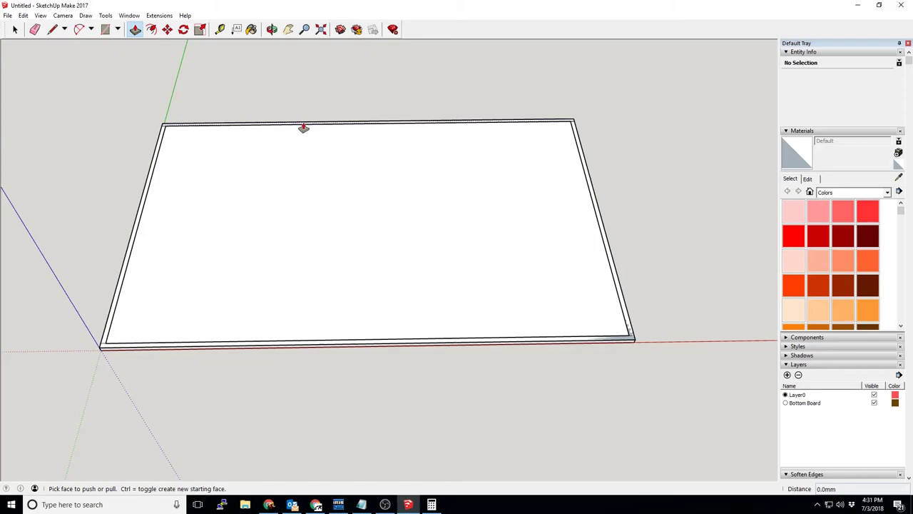
{"action": "left_click", "coordinate": [304, 127]}
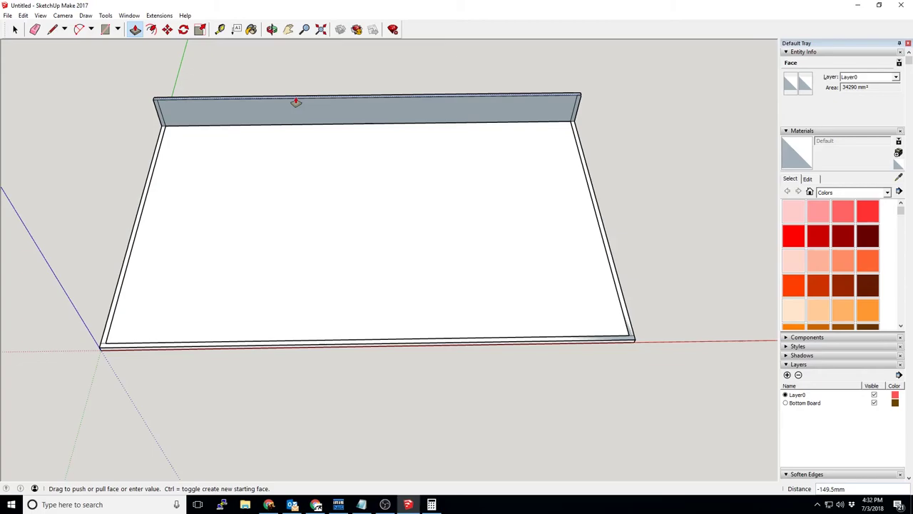
{"action": "type", "text": "12.25"}
{"action": "key", "text": "Return"}
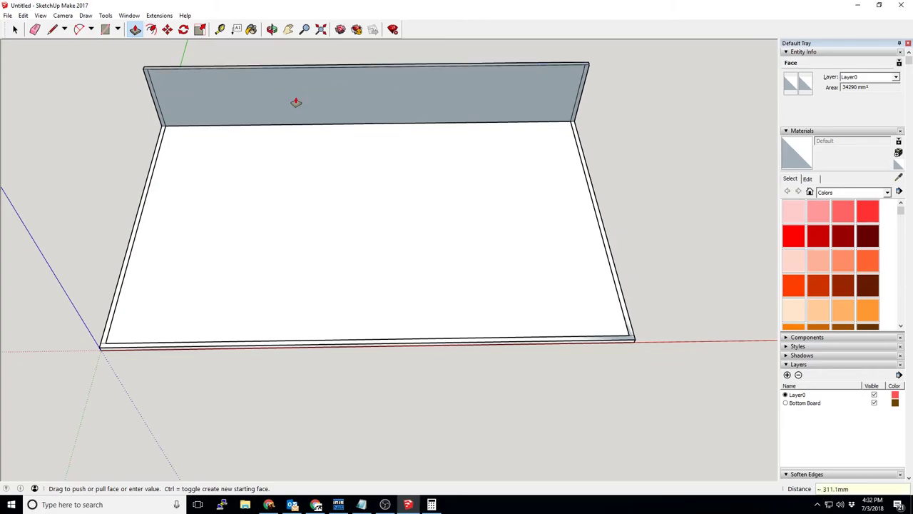
Push/Pull the two side strips and the front strip up to the height of the back wall
{"action": "double_click", "coordinate": [158, 152]}
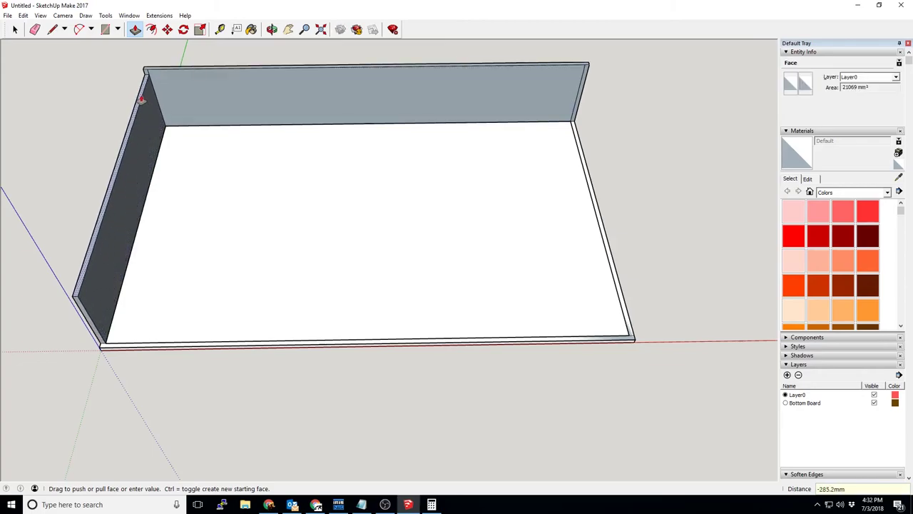
{"action": "double_click", "coordinate": [584, 172]}
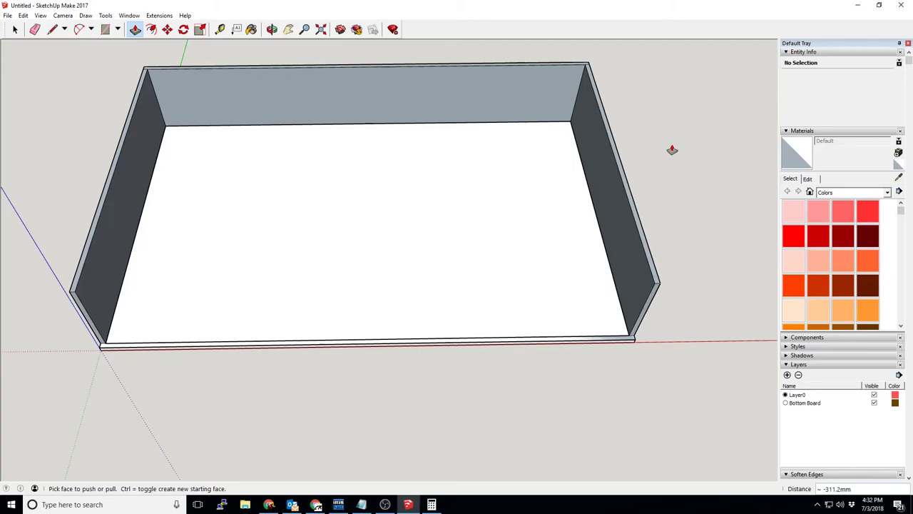
{"action": "left_click", "coordinate": [605, 341]}
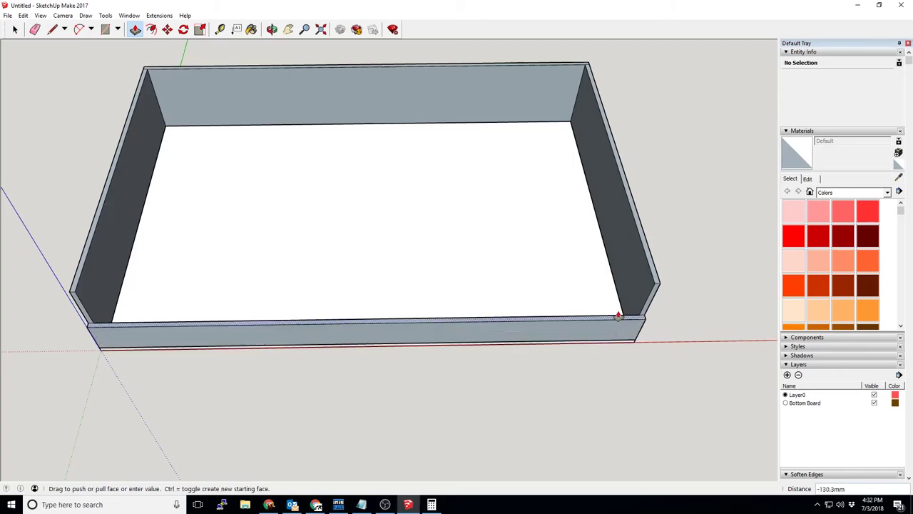
{"action": "left_click", "coordinate": [649, 271]}
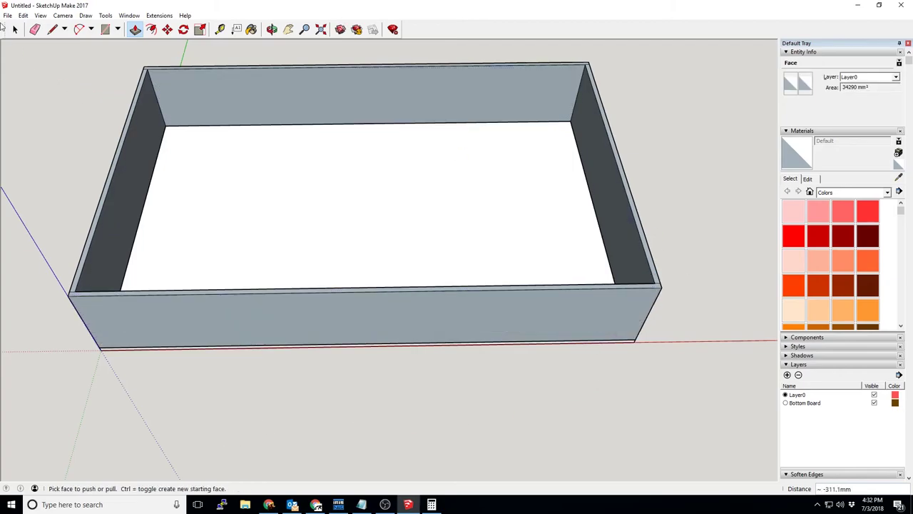
Hide the Bottom Board layer so only the four walls are shown
{"action": "left_click", "coordinate": [14, 29]}
{"action": "middle_click_drag", "start_coordinate": [696, 396], "coordinate": [802, 364]}
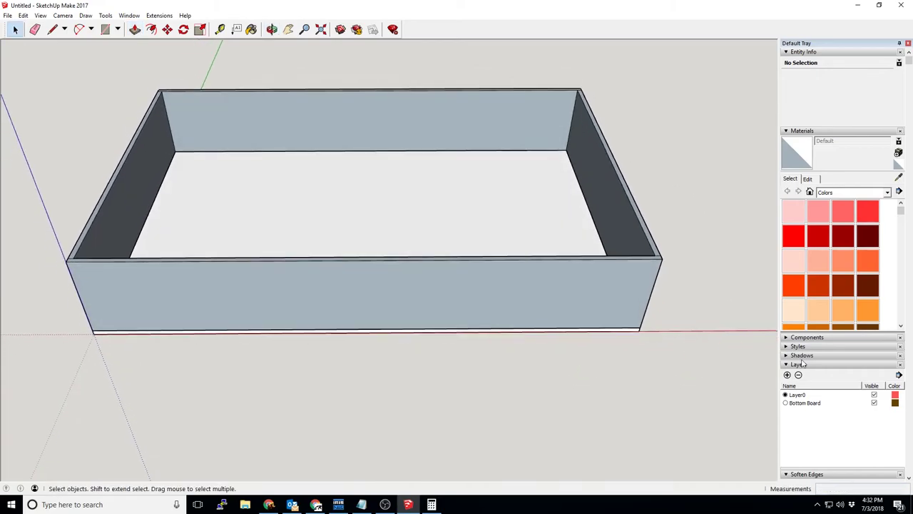
{"action": "left_click", "coordinate": [874, 403]}
{"action": "middle_click_drag", "start_coordinate": [763, 300], "coordinate": [660, 161]}
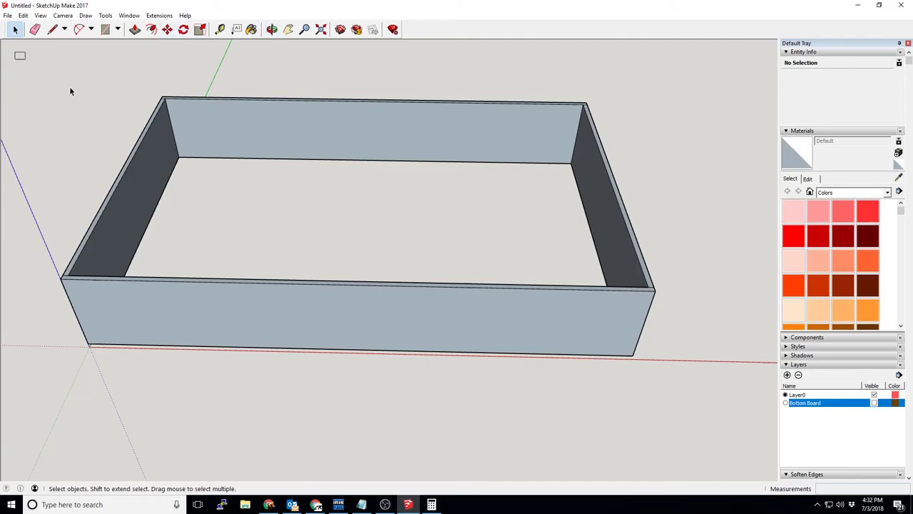
Make a component named Side Walls from all the geometry of the four walls
{"action": "left_click_drag", "start_coordinate": [14, 51], "coordinate": [708, 405]}
{"action": "right_click", "coordinate": [615, 310]}
{"action": "left_click", "coordinate": [683, 384]}
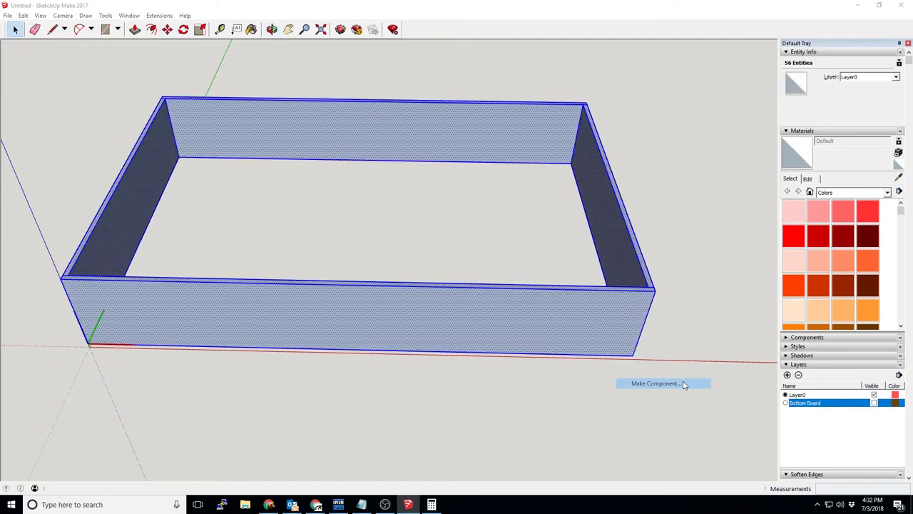
{"action": "type", "text": "Side Walls"}
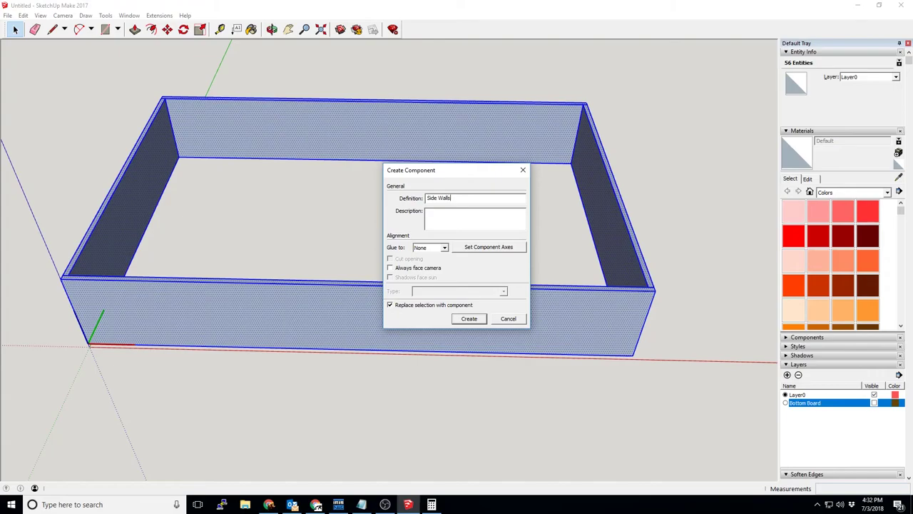
{"action": "key", "text": "Return"}
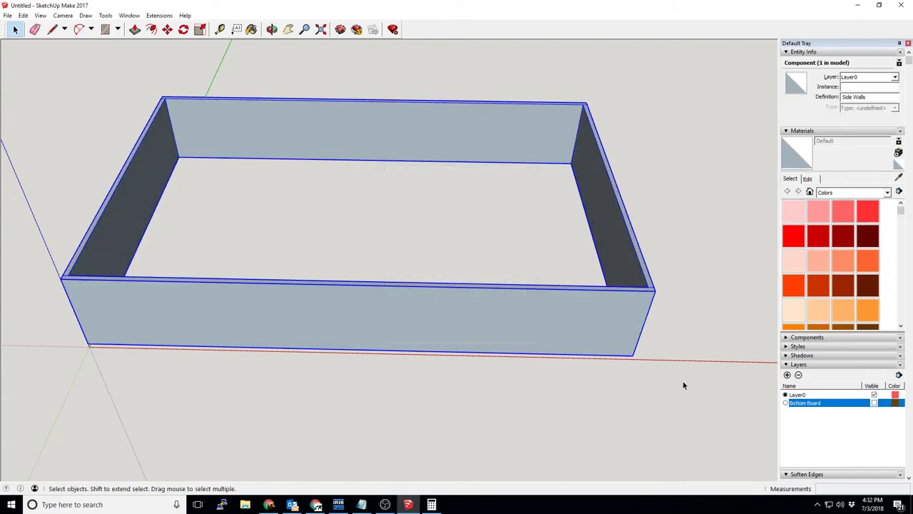
Add a layer named Side Walls and assign the wall component to it
{"action": "left_click", "coordinate": [788, 376]}
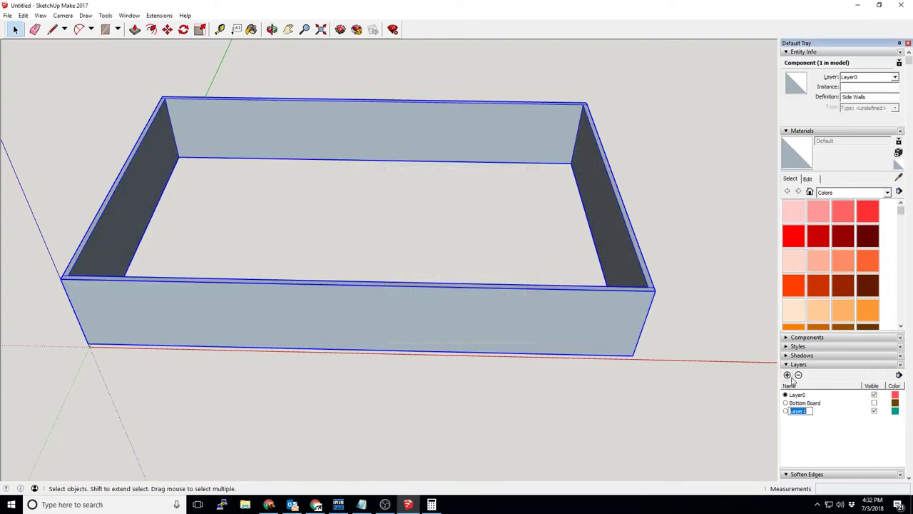
{"action": "type", "text": "Side Walls"}
{"action": "key", "text": "Return"}
{"action": "left_click", "coordinate": [896, 79]}
{"action": "left_click", "coordinate": [856, 99]}
{"action": "left_click", "coordinate": [678, 109]}
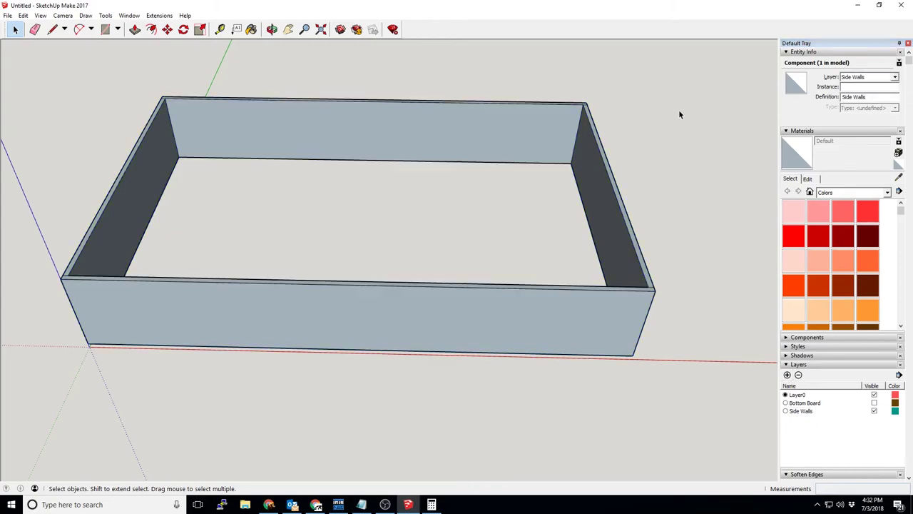
Show the Bottom Board layer again and test the visibility of the Side Walls and Bottom Board layers, leaving both shown
{"action": "left_click", "coordinate": [874, 403]}
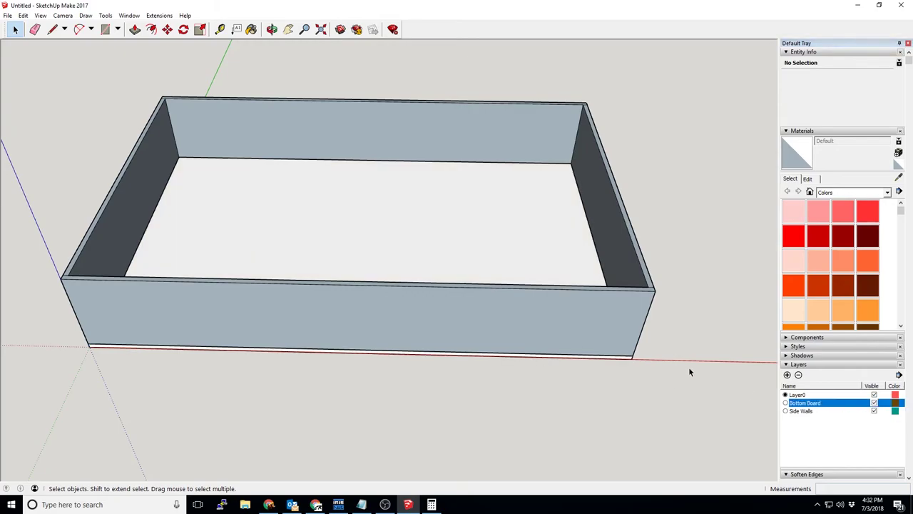
{"action": "middle_click_drag", "start_coordinate": [688, 366], "coordinate": [642, 388]}
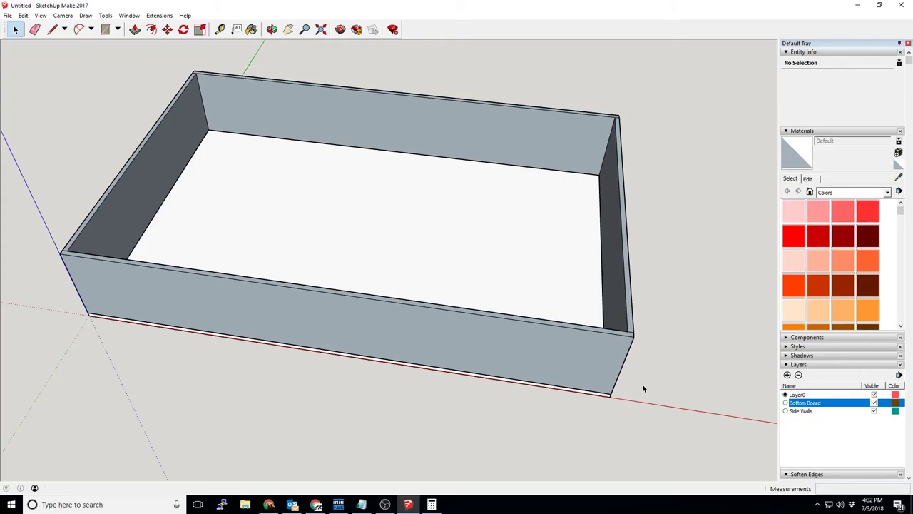
{"action": "left_click", "coordinate": [875, 411]}
{"action": "left_click", "coordinate": [875, 411]}
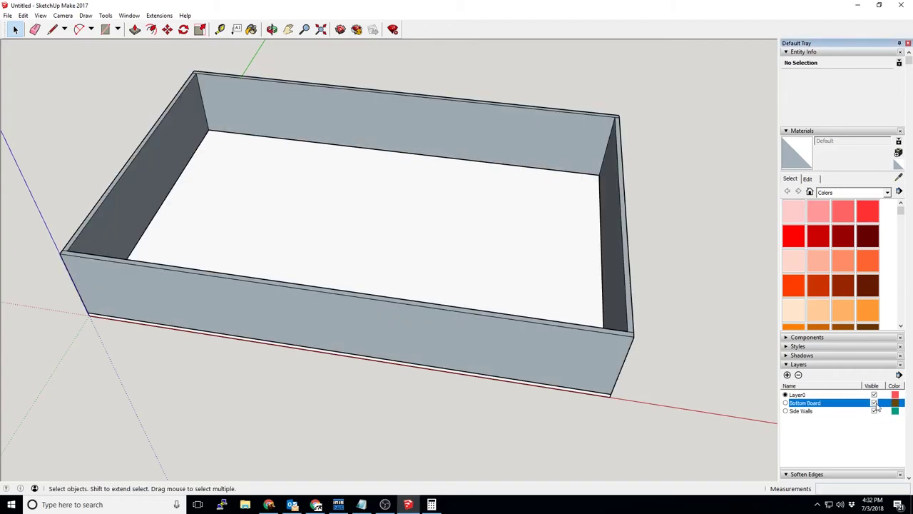
{"action": "left_click", "coordinate": [875, 403]}
{"action": "left_click", "coordinate": [875, 403]}
Place a lengthwise Tape Measure guide through the midpoint of the floor's short edge, parallel to the long walls
{"action": "middle_click_drag", "start_coordinate": [601, 331], "coordinate": [608, 407]}
{"action": "middle_click_drag", "start_coordinate": [480, 258], "coordinate": [37, 154]}
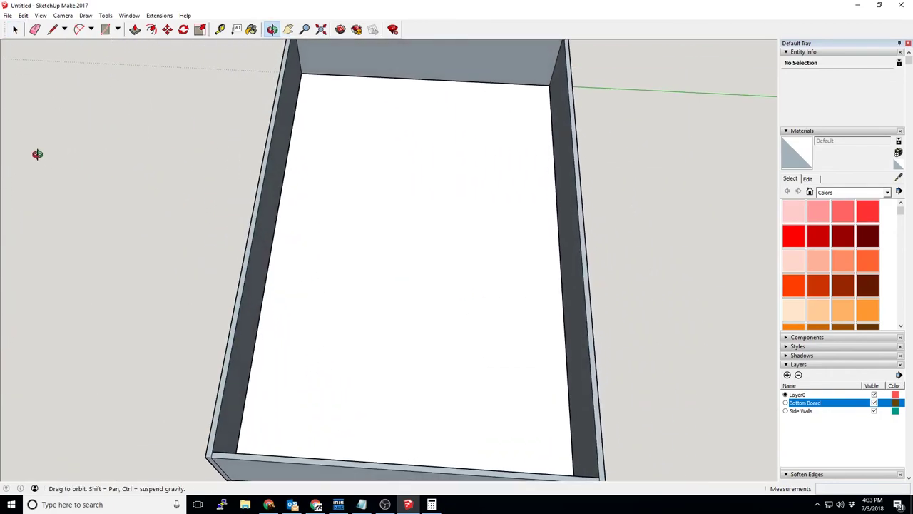
{"action": "middle_click_drag", "start_coordinate": [407, 228], "coordinate": [395, 284]}
{"action": "left_click", "coordinate": [220, 30]}
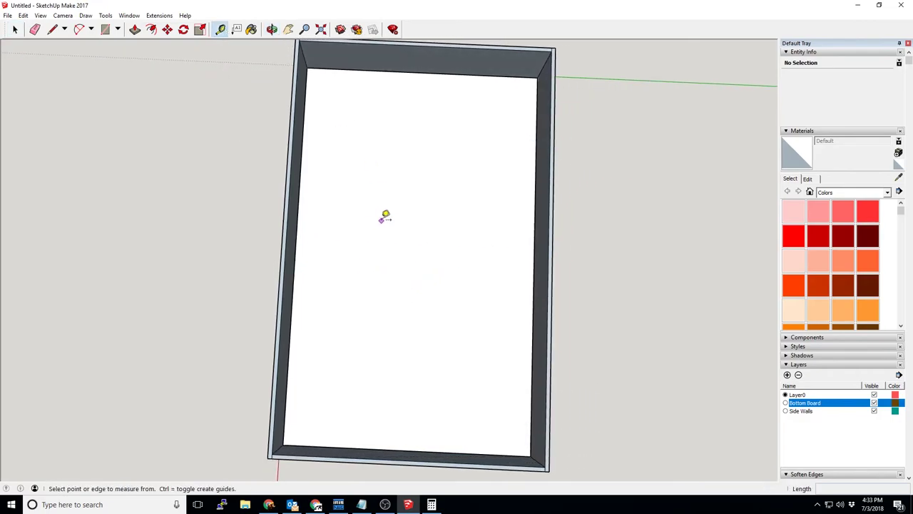
{"action": "left_click", "coordinate": [296, 231]}
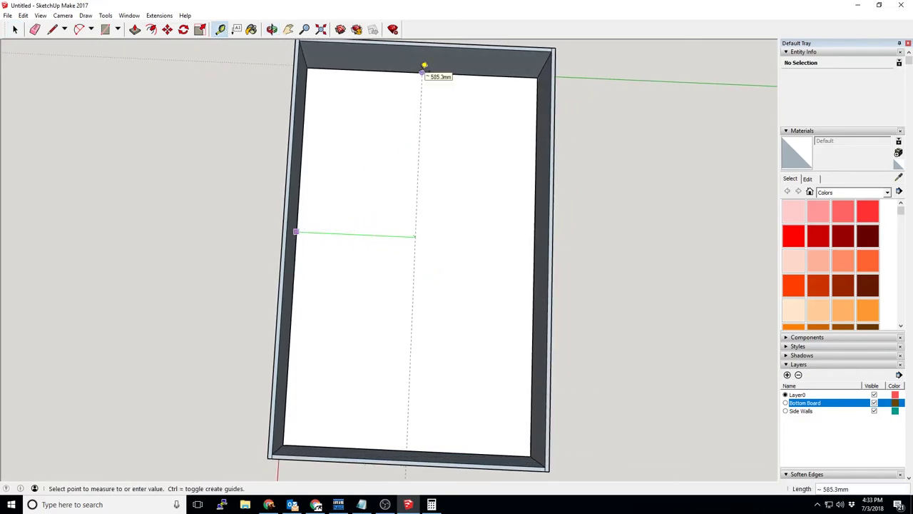
{"action": "left_click", "coordinate": [424, 66]}
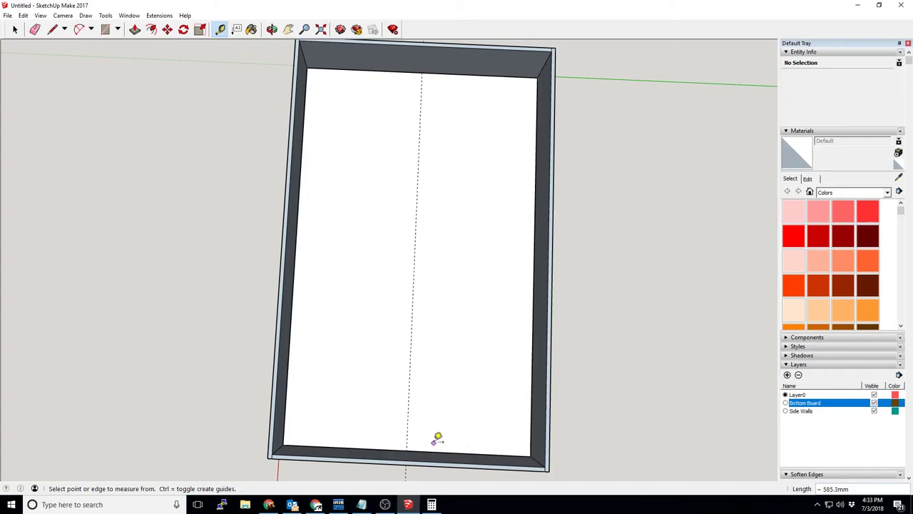
Add parallel guides 4" to each side of the centre guide
{"action": "left_click", "coordinate": [420, 129]}
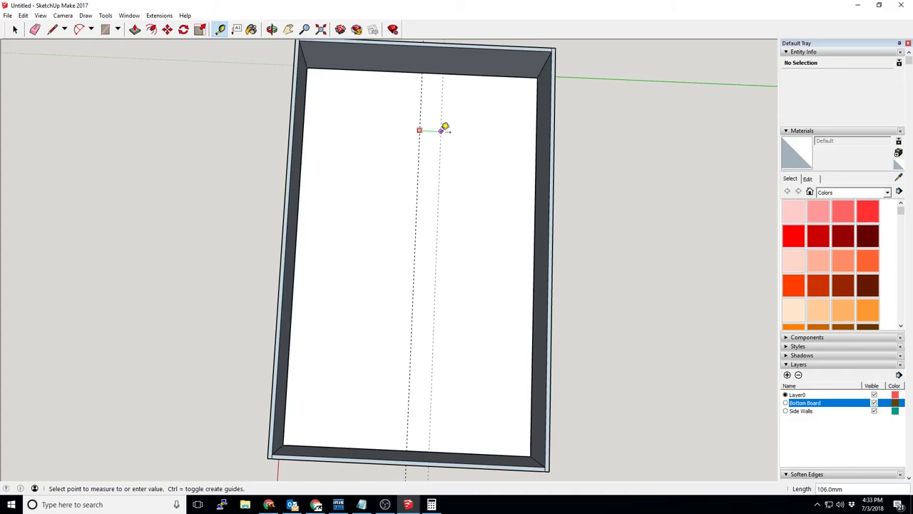
{"action": "type", "text": "4\""}
{"action": "key", "text": "Return"}
{"action": "left_click", "coordinate": [421, 127]}
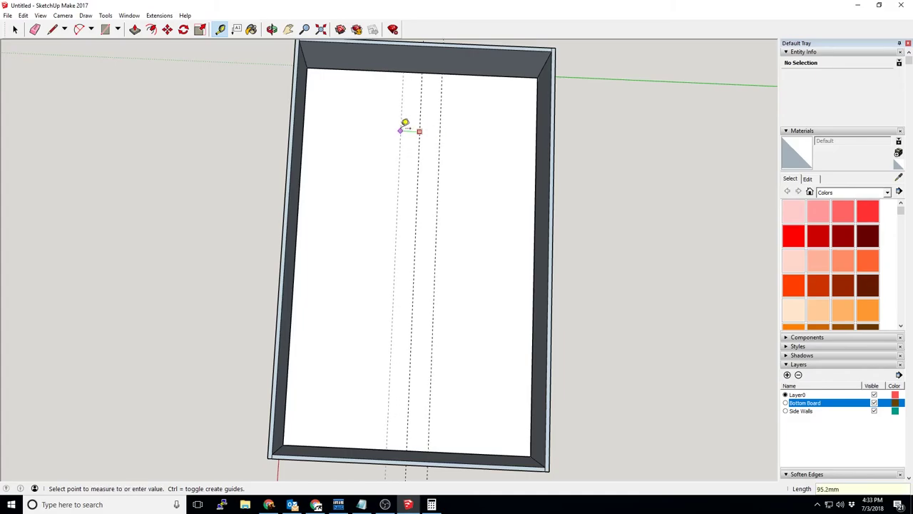
{"action": "left_click", "coordinate": [404, 122]}
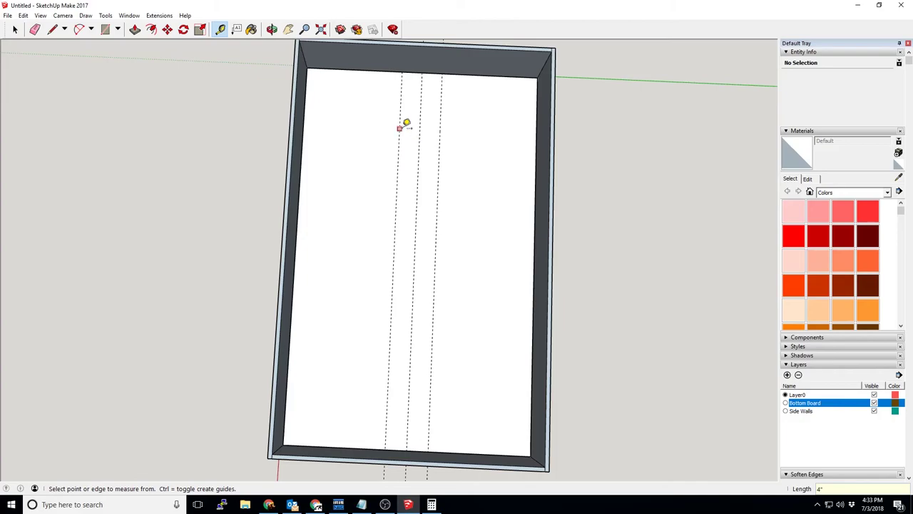
Add a guide 18 mm inward from each 4" guide and delete the centre guide
{"action": "left_click", "coordinate": [404, 122]}
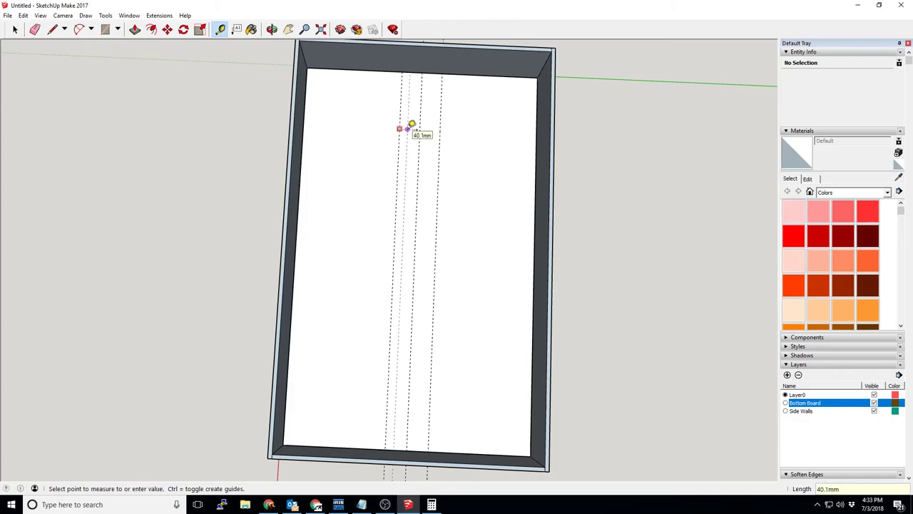
{"action": "left_click", "coordinate": [411, 125]}
{"action": "left_click", "coordinate": [439, 132]}
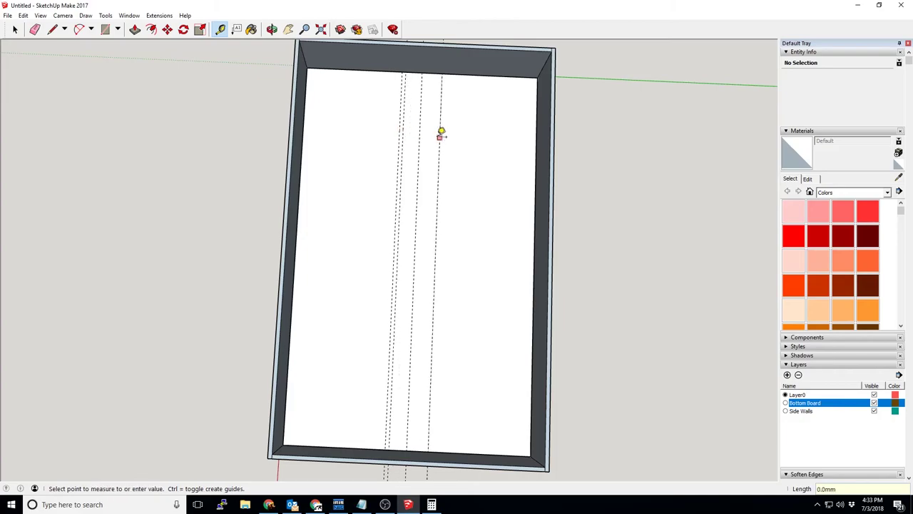
{"action": "left_click", "coordinate": [436, 134]}
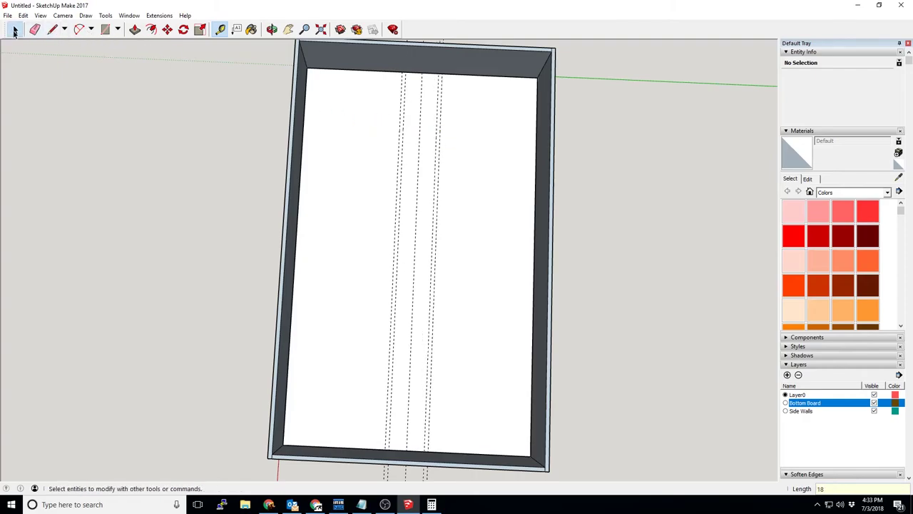
{"action": "left_click", "coordinate": [15, 29]}
{"action": "key", "text": "Delete"}
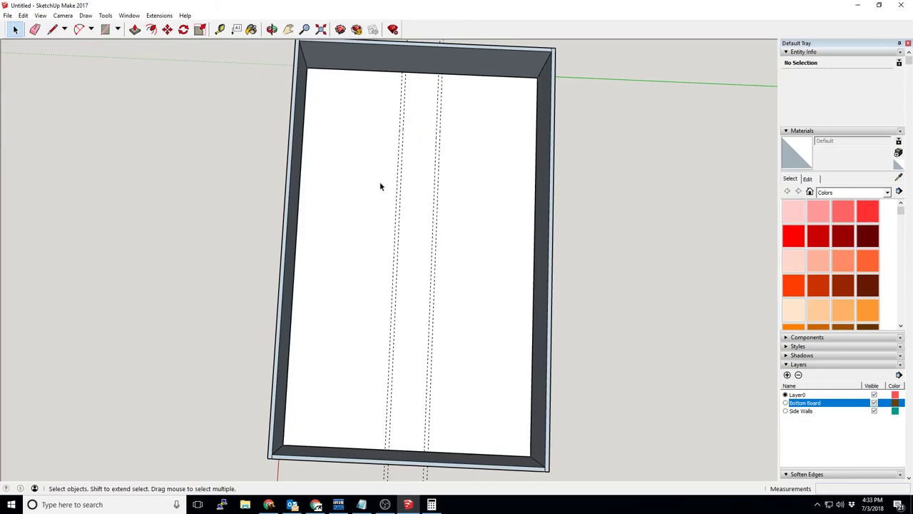
Draw lines along the front pair of guides from one end wall to the other to outline an 18 mm strip on the floor
{"action": "middle_click_drag", "start_coordinate": [380, 183], "coordinate": [628, 54]}
{"action": "scroll", "coordinate": [360, 203], "scroll_direction": "up", "scroll_amount": 3}
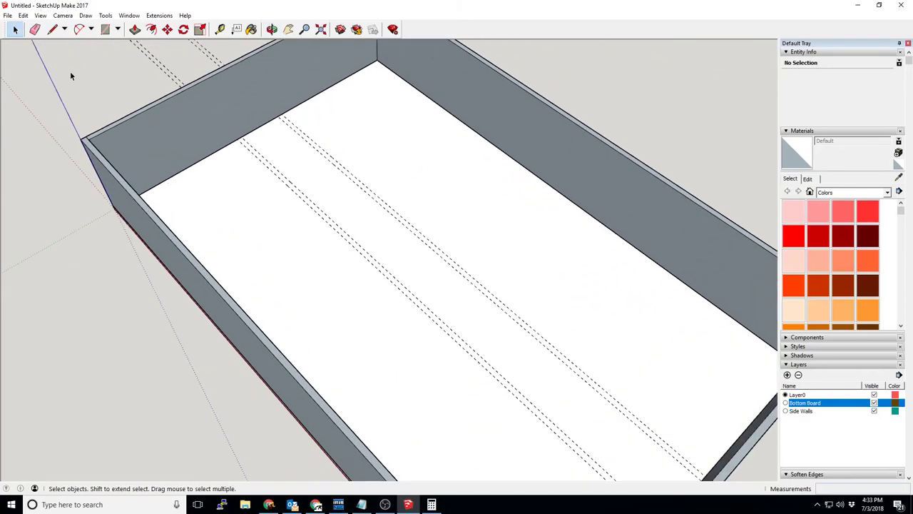
{"action": "left_click", "coordinate": [52, 29]}
{"action": "left_click", "coordinate": [237, 140]}
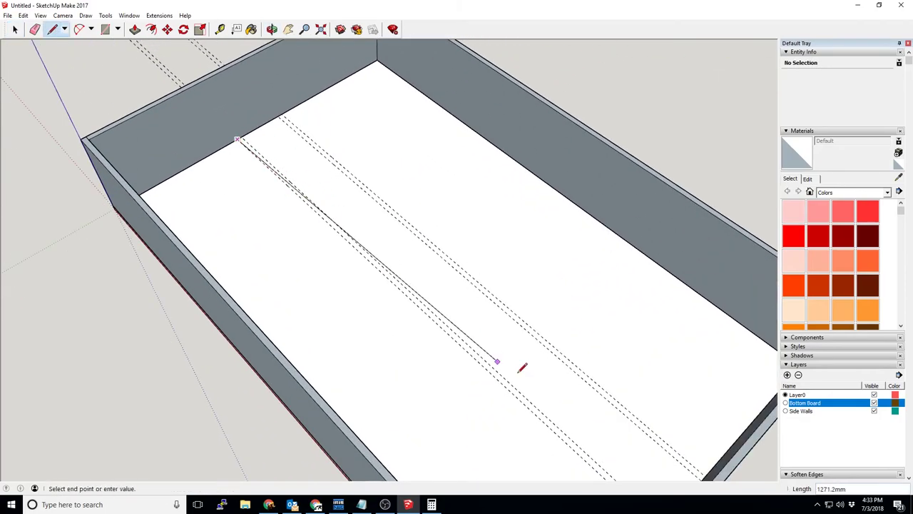
{"action": "mouse_move", "coordinate": [522, 367]}
{"action": "middle_mouse_down"}
{"action": "mouse_move", "coordinate": [595, 231]}
{"action": "mouse_move", "coordinate": [654, 302]}
{"action": "mouse_move", "coordinate": [649, 234]}
{"action": "middle_mouse_up"}
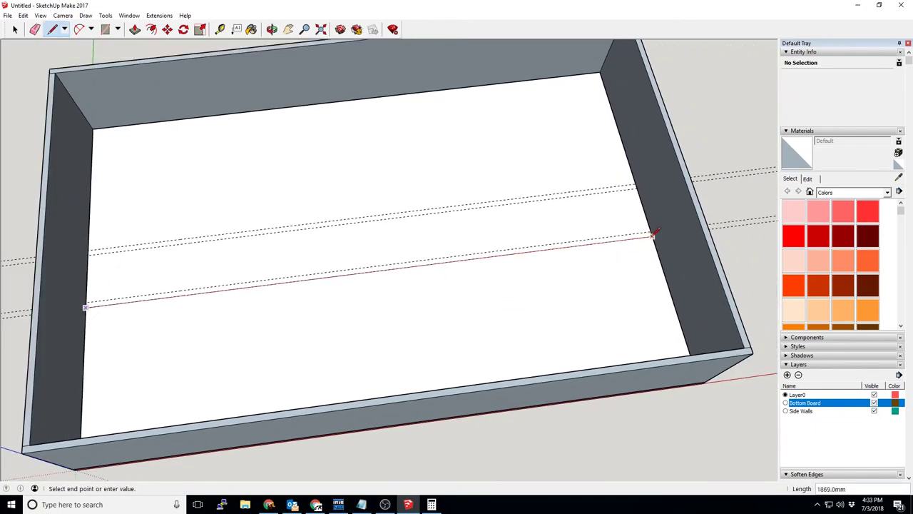
{"action": "left_click", "coordinate": [652, 234]}
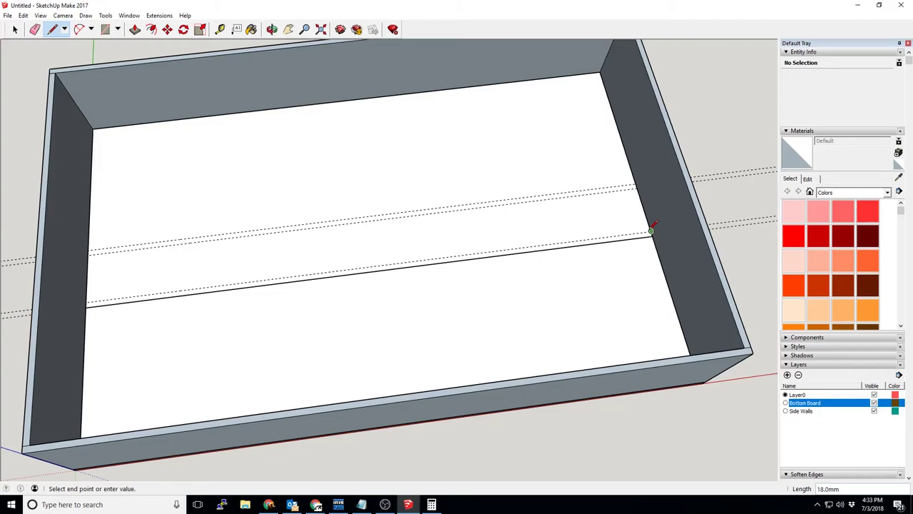
{"action": "left_click", "coordinate": [651, 232]}
{"action": "left_click", "coordinate": [86, 302]}
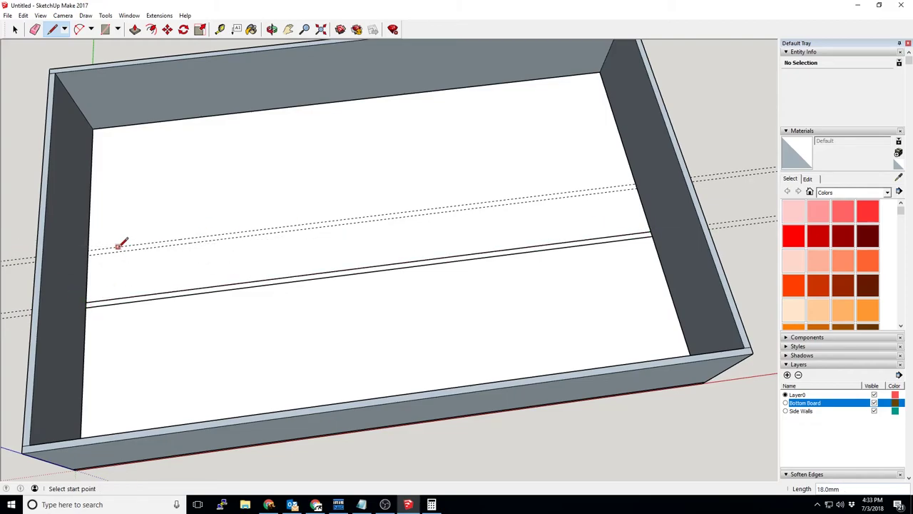
Draw lines along the back pair of guides between the end walls to outline the second 18 mm strip
{"action": "left_click", "coordinate": [87, 254]}
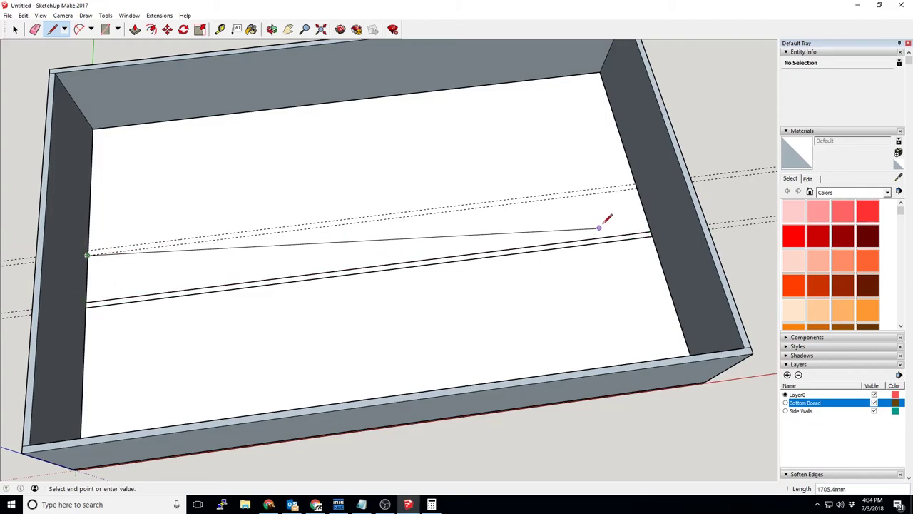
{"action": "left_click", "coordinate": [636, 185]}
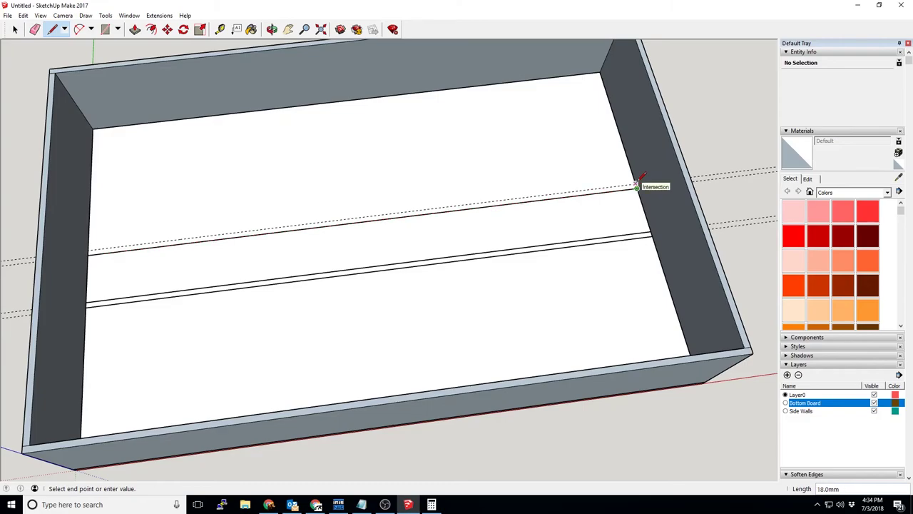
{"action": "left_click", "coordinate": [86, 251]}
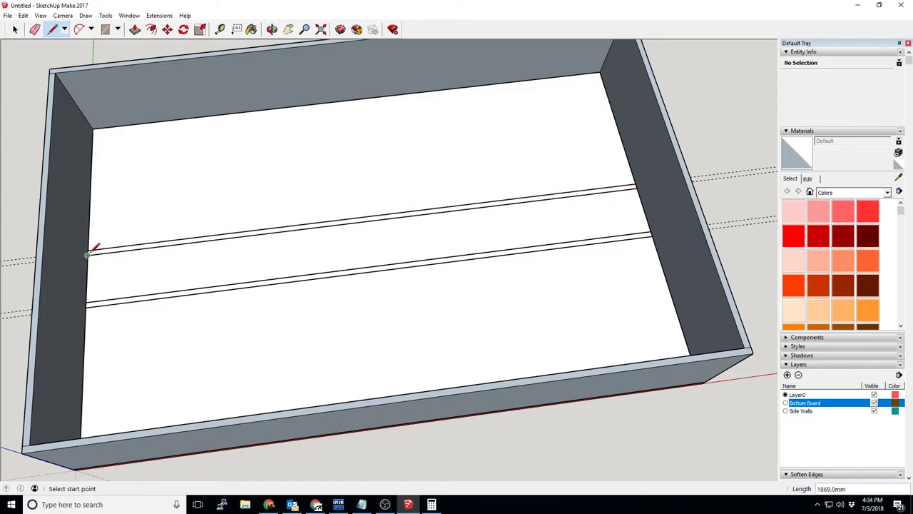
{"action": "left_click", "coordinate": [87, 255]}
{"action": "key", "text": "Escape"}
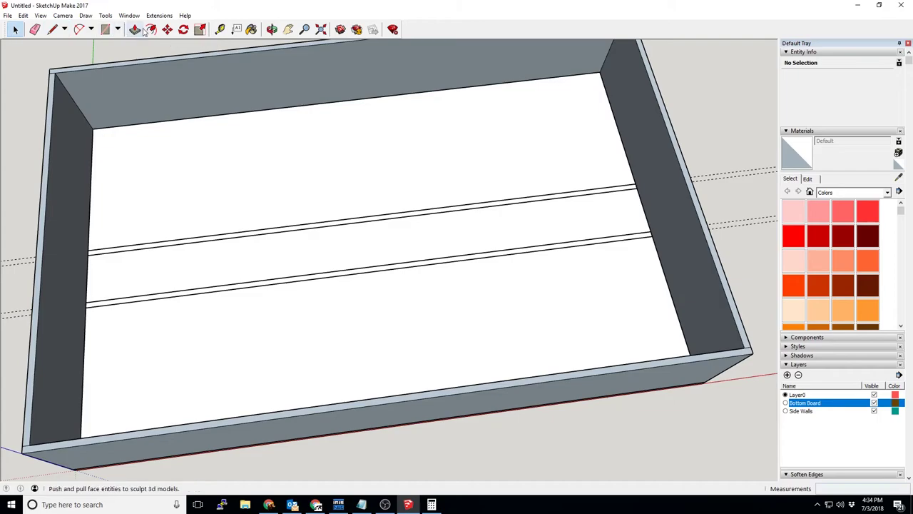
Push/Pull both floor strips up to the top of the side walls to form two lengthwise dividers
{"action": "left_click", "coordinate": [135, 30]}
{"action": "left_click", "coordinate": [309, 229]}
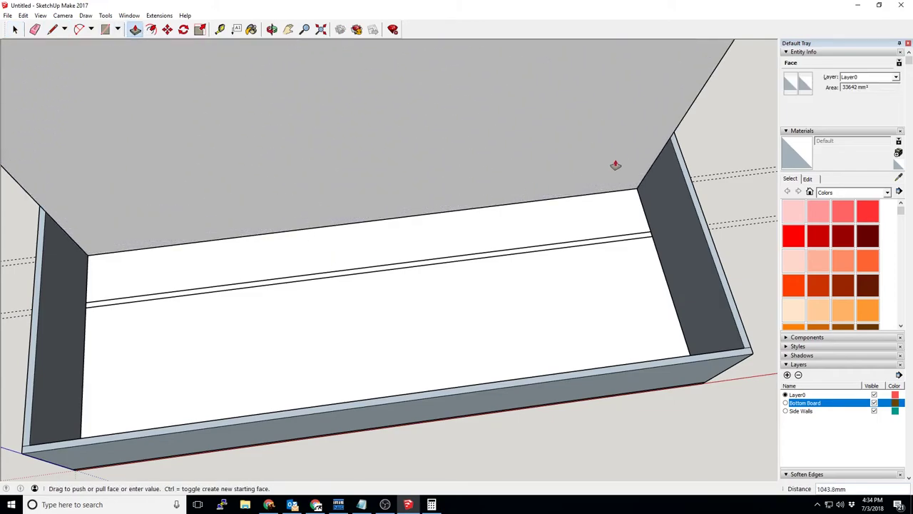
{"action": "left_click", "coordinate": [683, 158]}
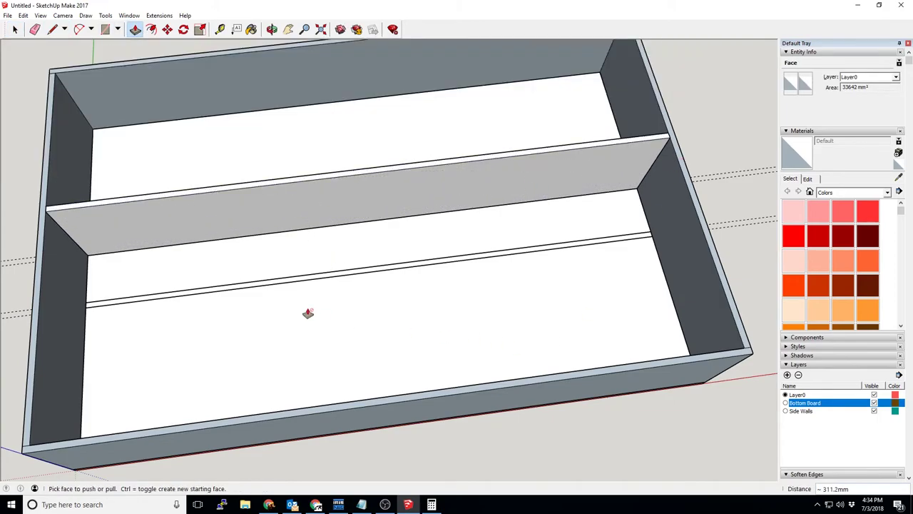
{"action": "left_click", "coordinate": [407, 269]}
{"action": "left_click", "coordinate": [703, 212]}
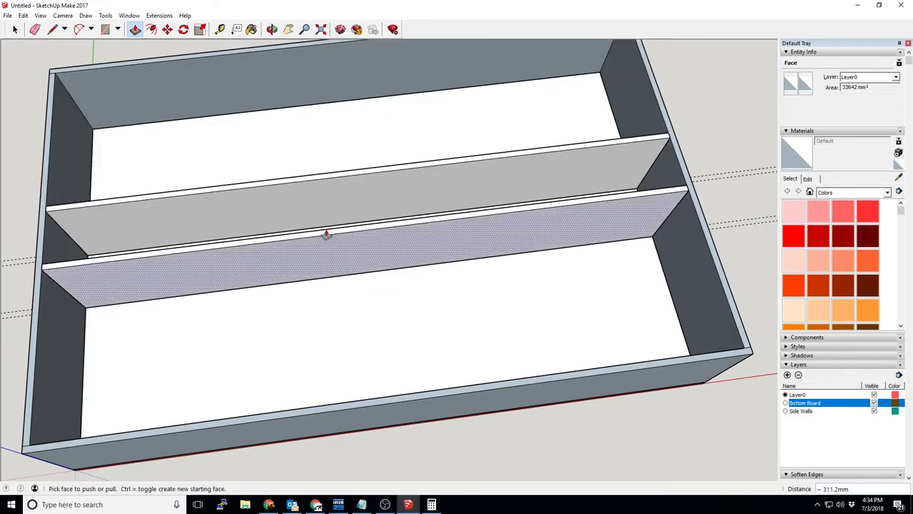
Delete the four remaining guide lines extending beyond the box
{"action": "left_click", "coordinate": [15, 29]}
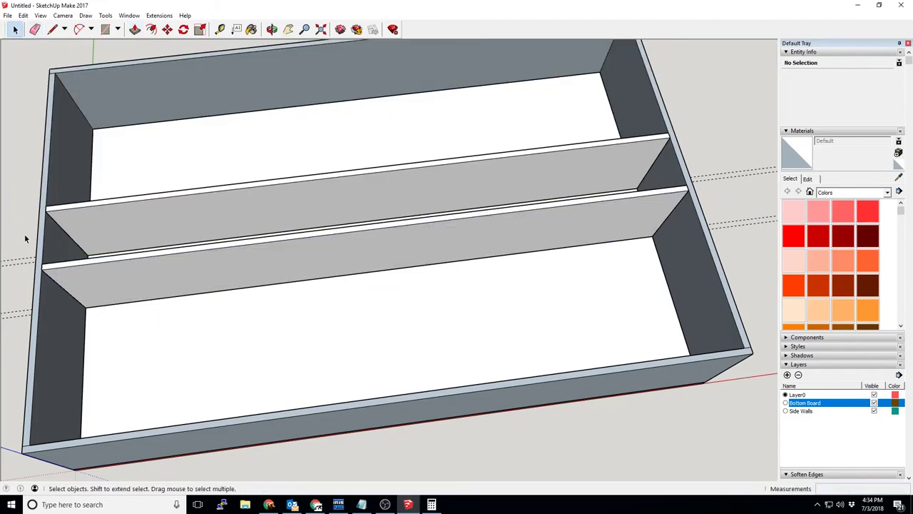
{"action": "middle_click_drag", "start_coordinate": [25, 239], "coordinate": [412, 137]}
{"action": "scroll", "coordinate": [660, 272], "scroll_direction": "down", "scroll_amount": 3}
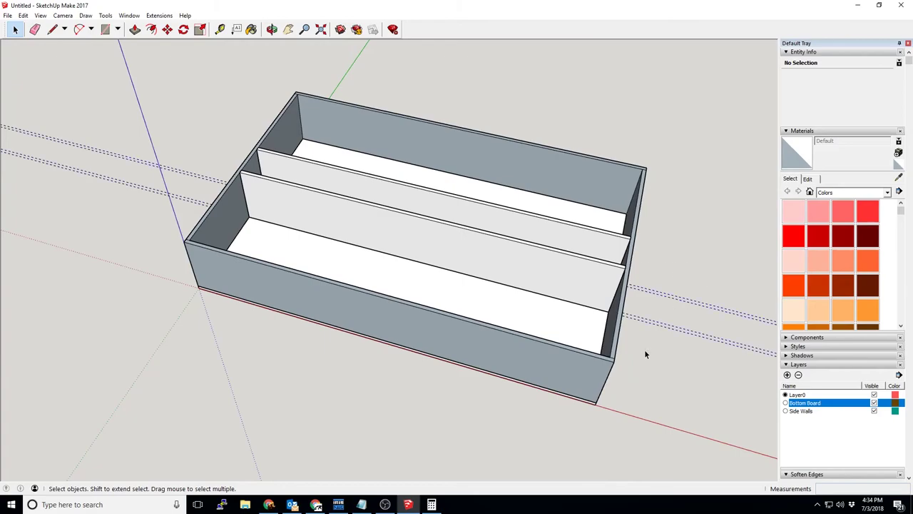
{"action": "middle_click_drag", "start_coordinate": [291, 212], "coordinate": [542, 249]}
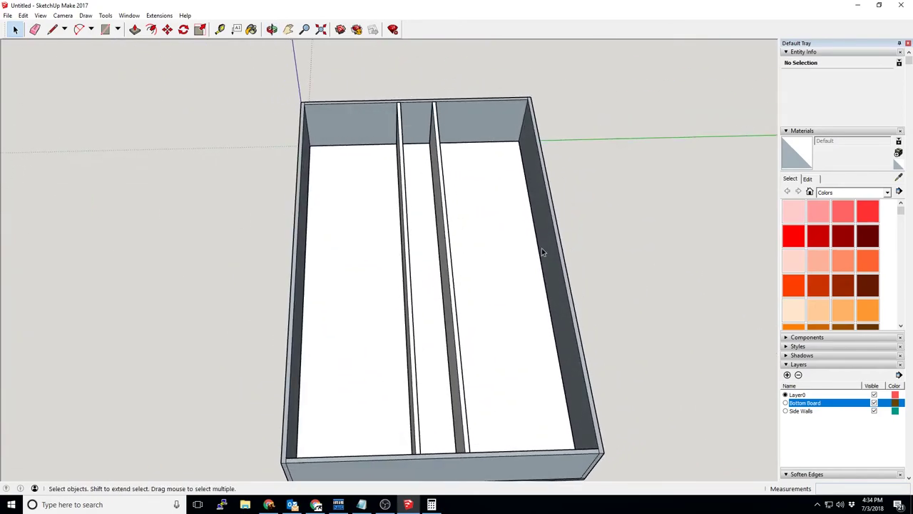
{"action": "middle_click_drag", "start_coordinate": [438, 171], "coordinate": [346, 161]}
{"action": "middle_click_drag", "start_coordinate": [460, 237], "coordinate": [263, 243]}
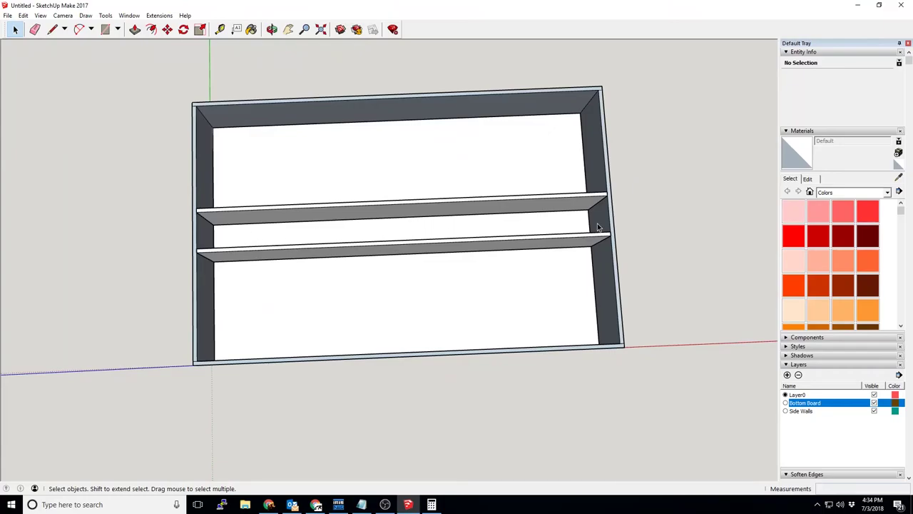
Add a new layer named Center Support Walls
{"action": "middle_click_drag", "start_coordinate": [571, 226], "coordinate": [209, 347]}
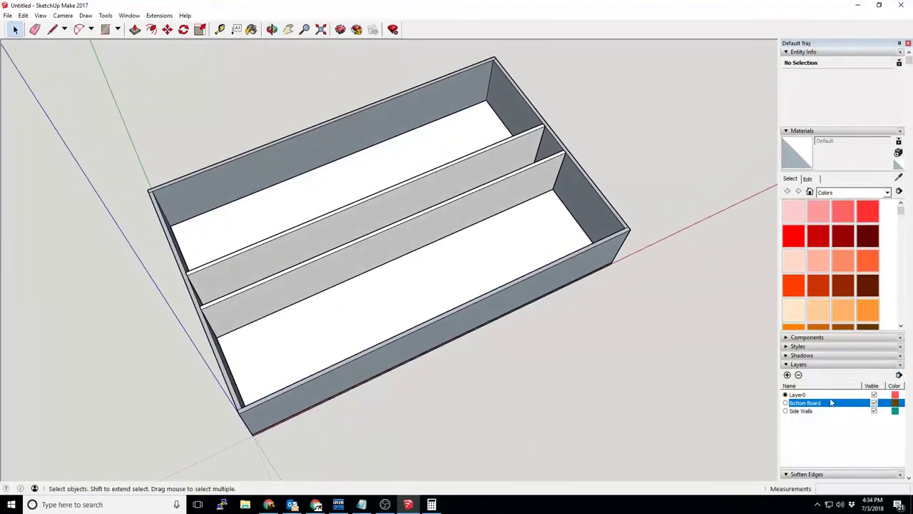
{"action": "left_click", "coordinate": [787, 375]}
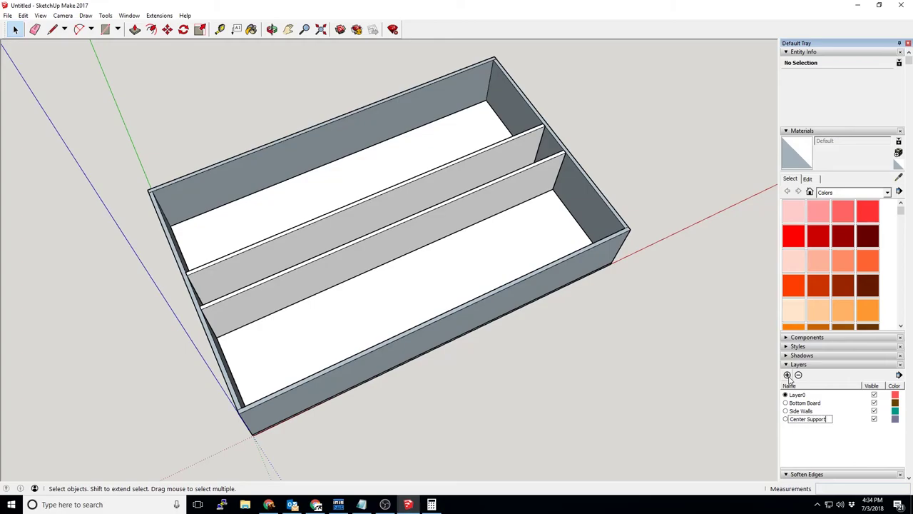
{"action": "type", "text": "Center Support Walls"}
{"action": "key", "text": "Return"}
Hide the Side Walls and Bottom Board layers and make both dividers one component named Center Support Walls
{"action": "left_click", "coordinate": [874, 411]}
{"action": "left_click", "coordinate": [875, 403]}
{"action": "left_click_drag", "start_coordinate": [651, 90], "coordinate": [185, 334]}
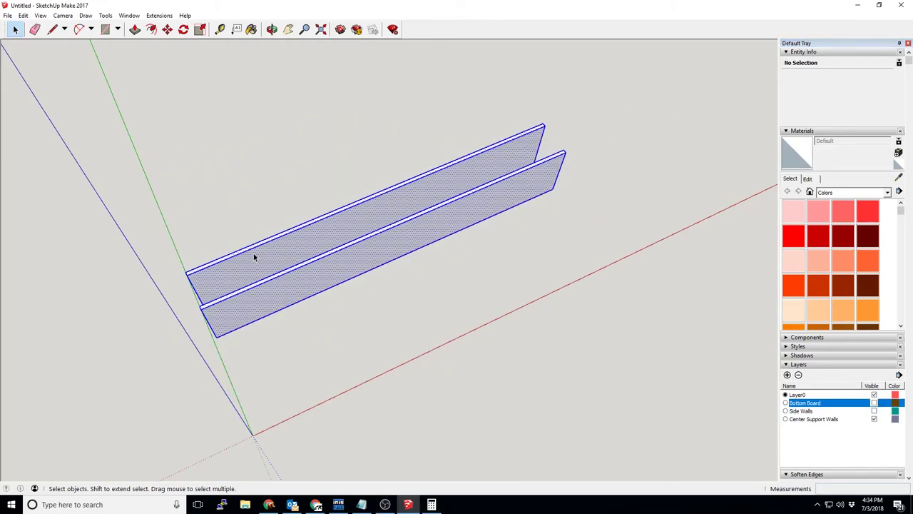
{"action": "right_click", "coordinate": [255, 257]}
{"action": "left_click", "coordinate": [317, 328]}
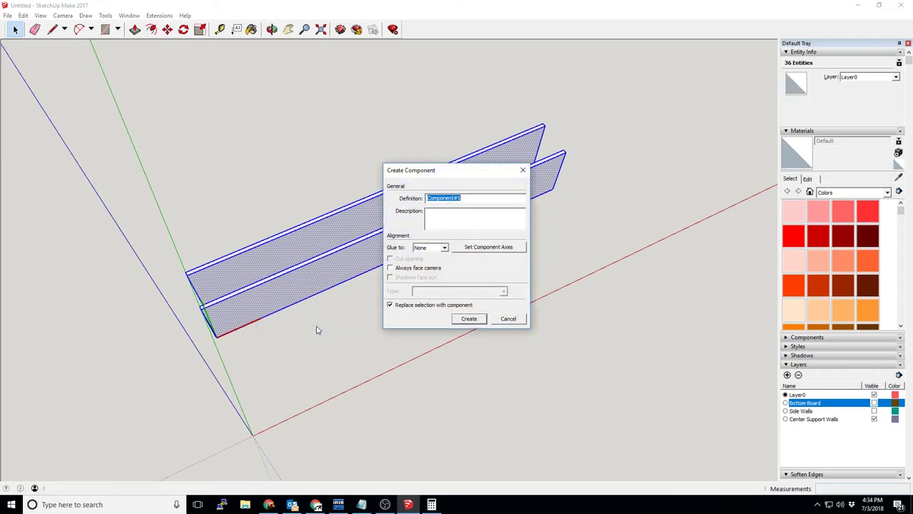
{"action": "type", "text": "Center Support Walls"}
{"action": "key", "text": "Return"}
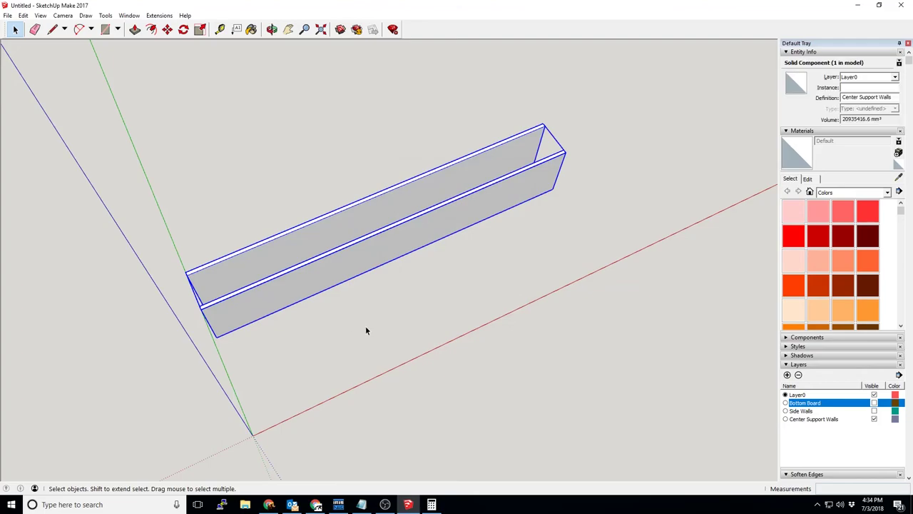
Assign the divider component to the Center Support Walls layer and show the Bottom Board and Side Walls layers again
{"action": "left_click", "coordinate": [895, 76]}
{"action": "left_click", "coordinate": [867, 108]}
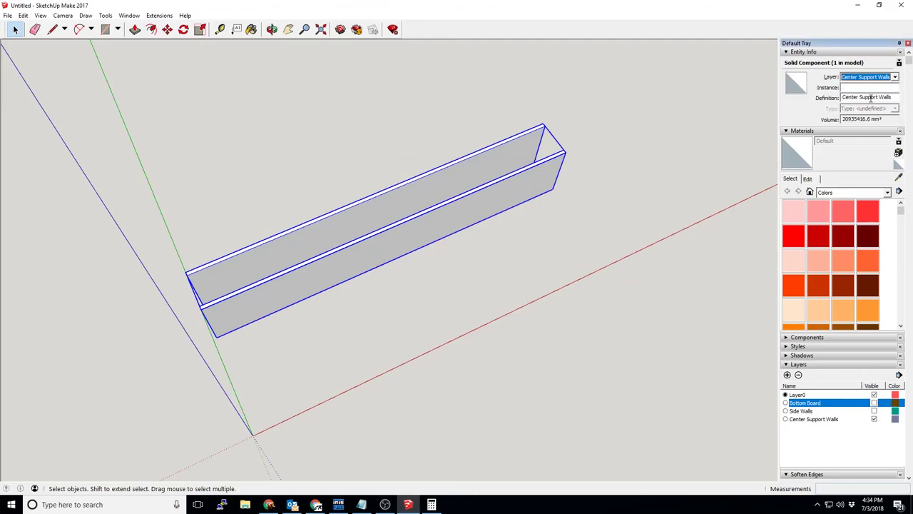
{"action": "left_click", "coordinate": [612, 231]}
{"action": "left_click", "coordinate": [874, 403]}
{"action": "left_click", "coordinate": [874, 411]}
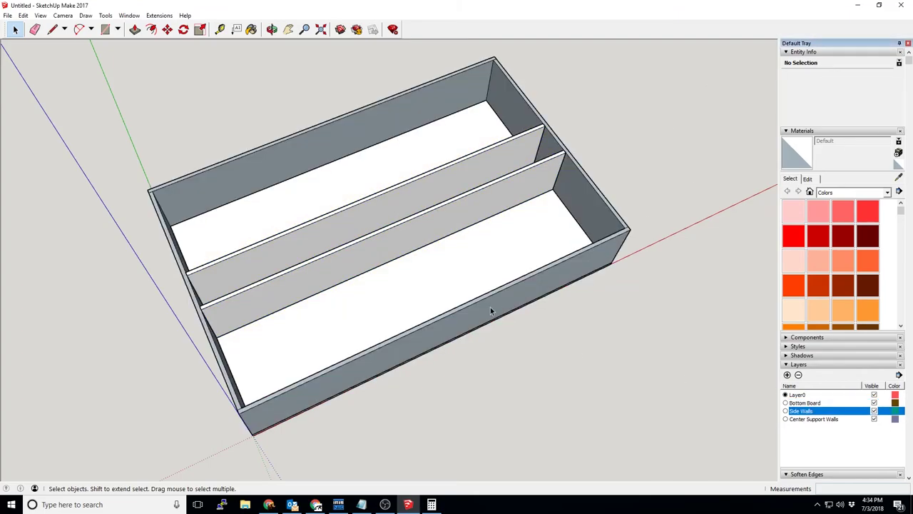
Measure the clear width between the long side wall and the divider nearest to it
{"action": "middle_click_drag", "start_coordinate": [634, 373], "coordinate": [109, 200]}
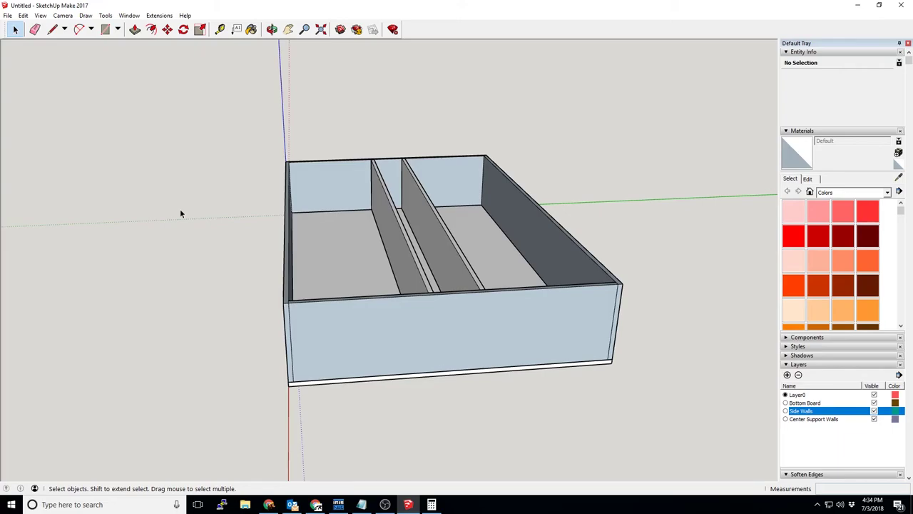
{"action": "middle_click_drag", "start_coordinate": [181, 210], "coordinate": [367, 346]}
{"action": "left_click", "coordinate": [219, 29]}
{"action": "left_click", "coordinate": [293, 281]}
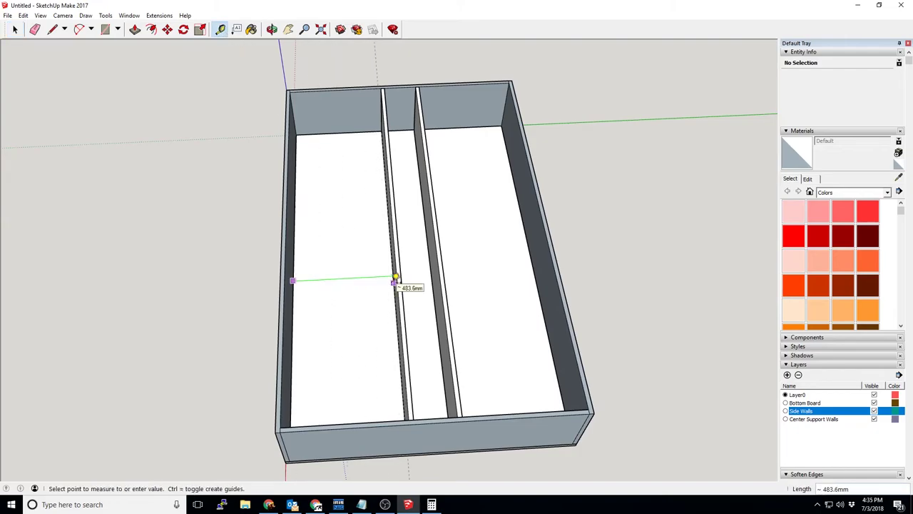
{"action": "left_click", "coordinate": [395, 280]}
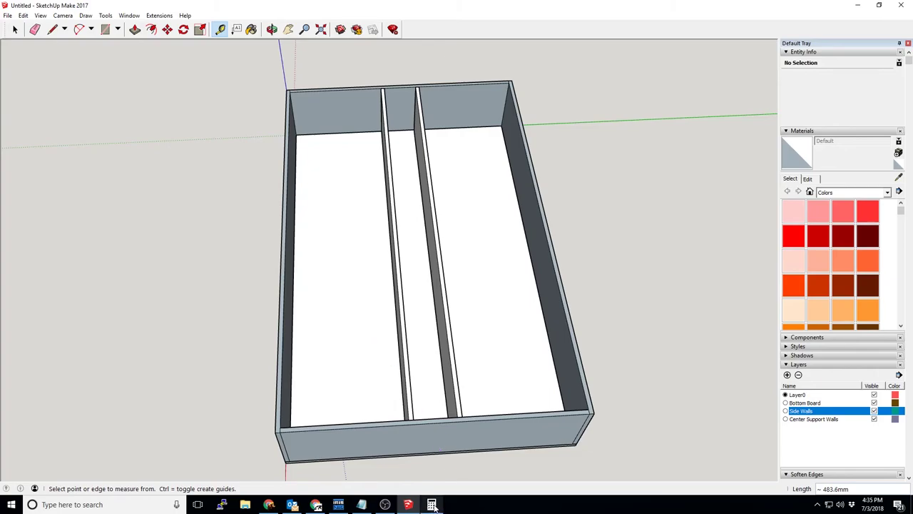
{"action": "mouse_move", "coordinate": [431, 505]}
{"action": "left_click", "coordinate": [269, 504]}
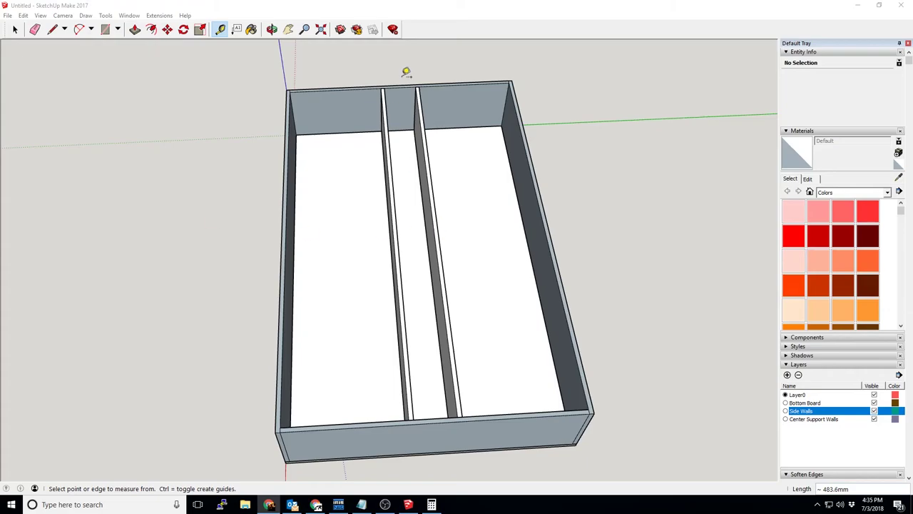
Open the side walls component for editing and get the Tape Measure ready at the end wall
{"action": "middle_click_drag", "start_coordinate": [490, 442], "coordinate": [432, 343]}
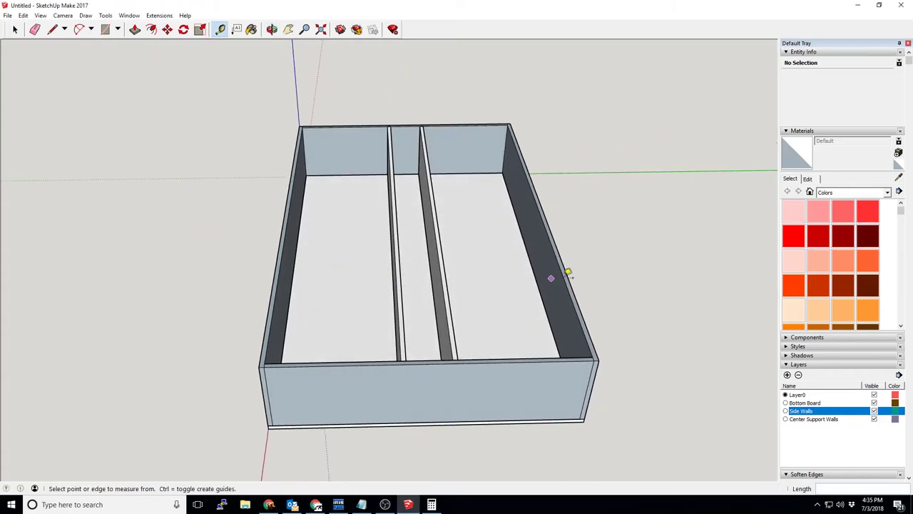
{"action": "middle_click_drag", "start_coordinate": [500, 391], "coordinate": [516, 133]}
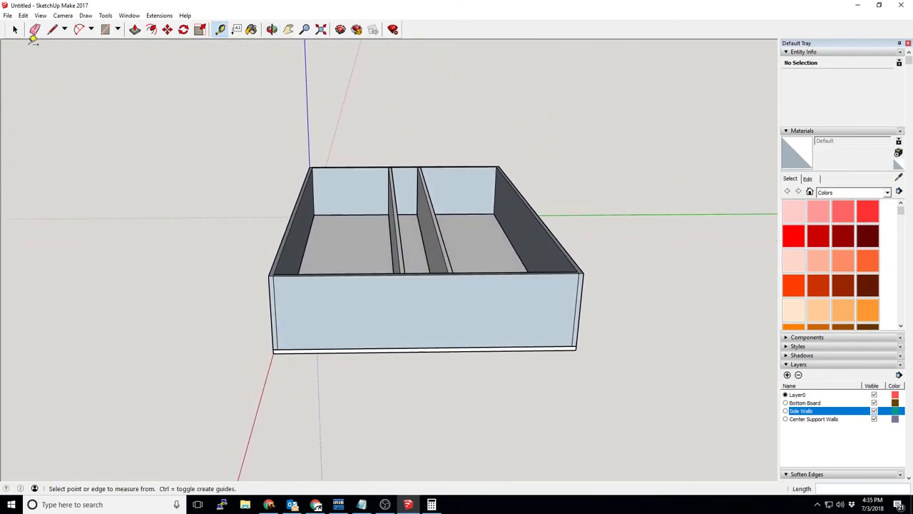
{"action": "left_click", "coordinate": [15, 29]}
{"action": "double_click", "coordinate": [397, 320]}
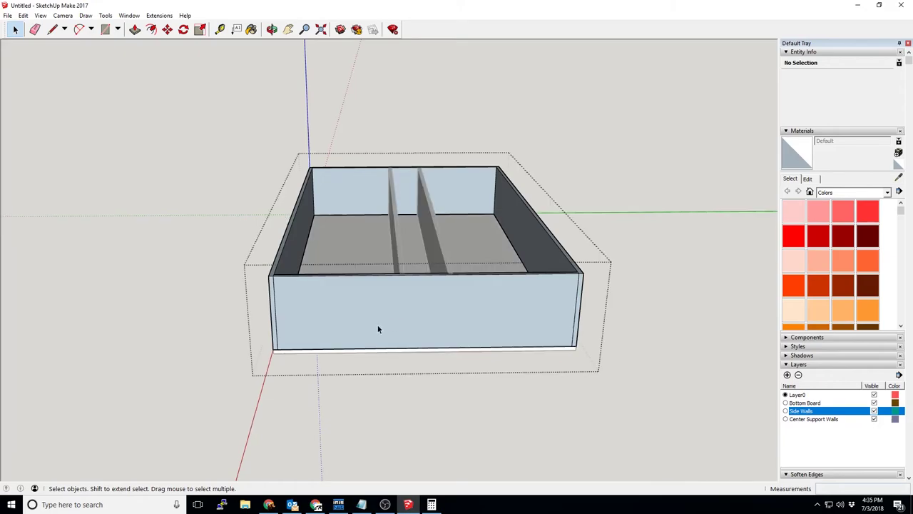
{"action": "scroll", "coordinate": [377, 328], "scroll_direction": "up", "scroll_amount": 3}
{"action": "left_click", "coordinate": [216, 29]}
{"action": "middle_click_drag", "start_coordinate": [446, 204], "coordinate": [469, 347]}
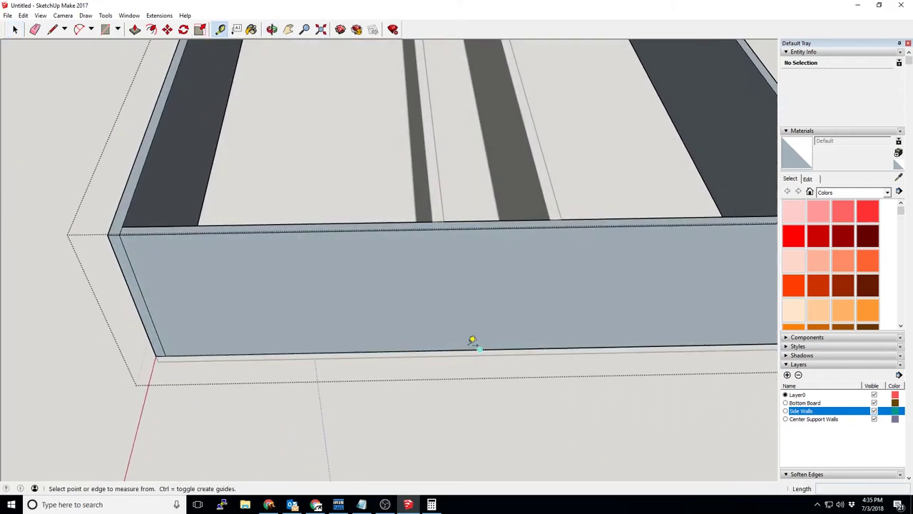
Place a lengthwise guide along the nearest divider's face, measured from the inner corner of the end wall
{"action": "middle_click_drag", "start_coordinate": [125, 225], "coordinate": [130, 233]}
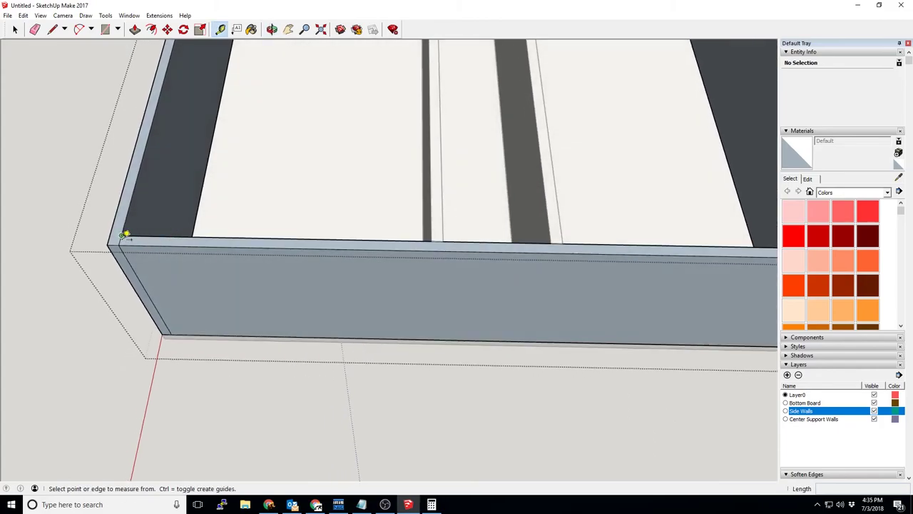
{"action": "scroll", "coordinate": [122, 235], "scroll_direction": "up", "scroll_amount": 3}
{"action": "left_click", "coordinate": [121, 236]}
{"action": "scroll", "coordinate": [627, 257], "scroll_direction": "down", "scroll_amount": 3}
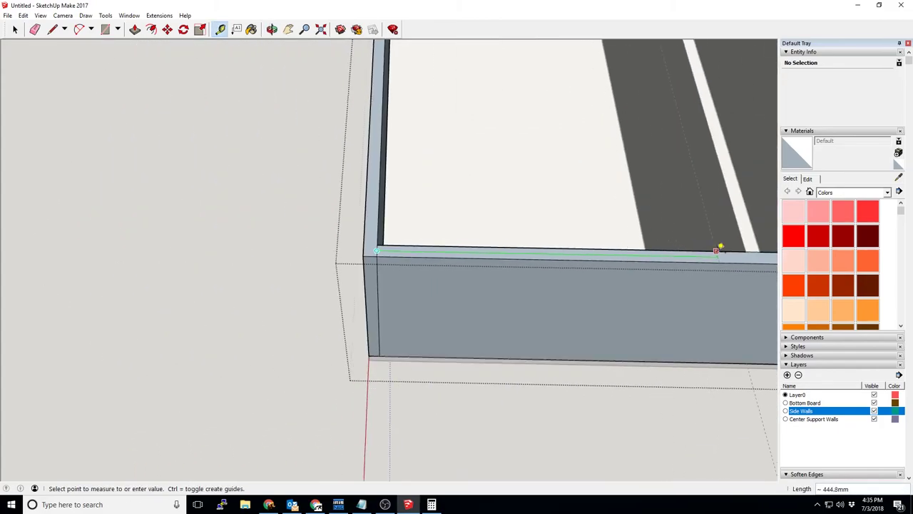
{"action": "left_click", "coordinate": [746, 245]}
Place two vertical guides on the end wall's outer face, each about 483.6 mm from a side wall's inner edge, aligned with the dividers
{"action": "middle_click_drag", "start_coordinate": [747, 246], "coordinate": [423, 276]}
{"action": "left_click", "coordinate": [377, 258]}
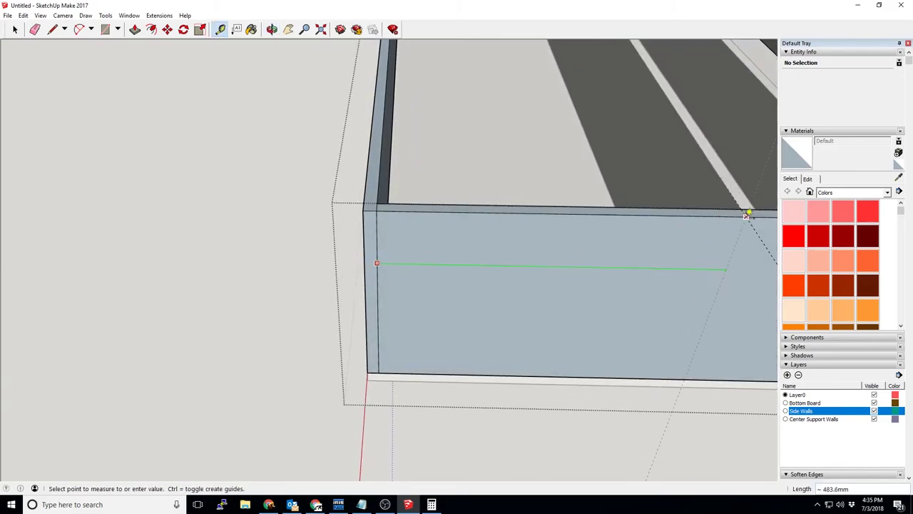
{"action": "left_click", "coordinate": [747, 208]}
{"action": "middle_click_drag", "start_coordinate": [639, 373], "coordinate": [133, 321]}
{"action": "left_click", "coordinate": [684, 256]}
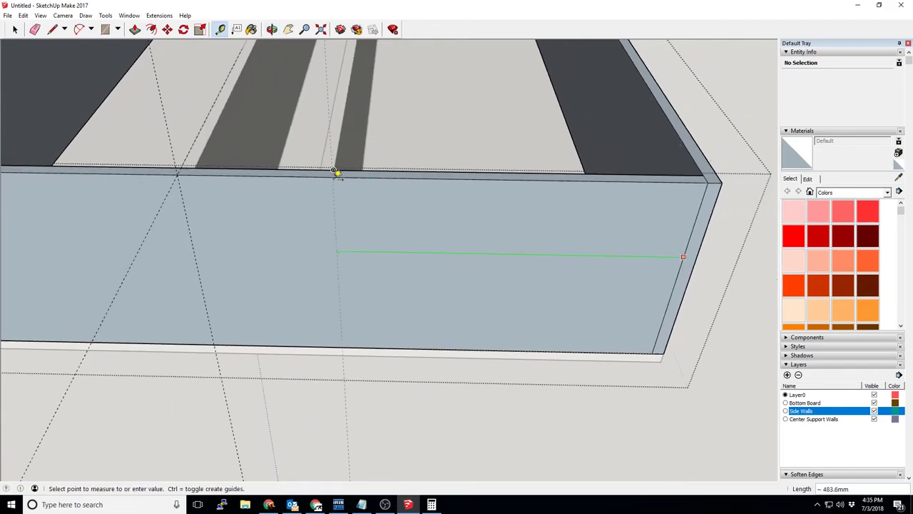
{"action": "left_click", "coordinate": [337, 173]}
Delete the lengthwise guide running along the divider, keeping the two vertical guides on the end wall
{"action": "middle_click_drag", "start_coordinate": [398, 316], "coordinate": [47, 44]}
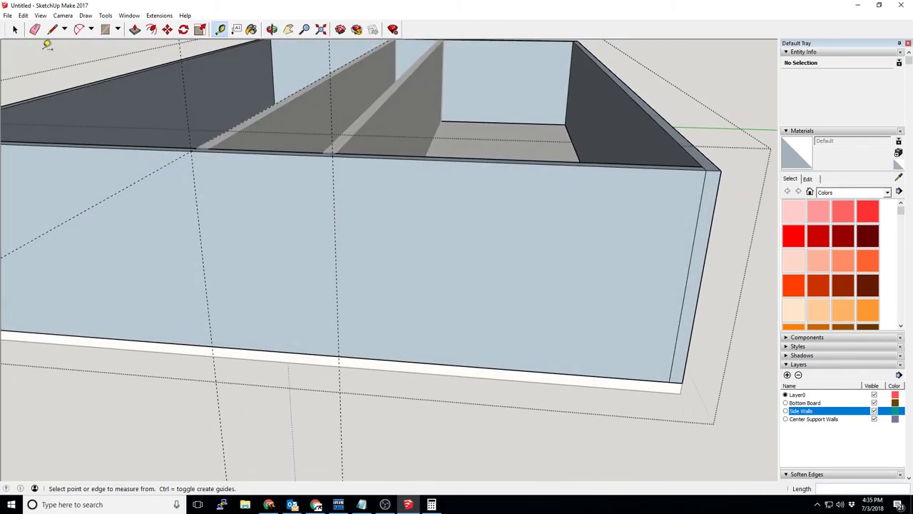
{"action": "key", "text": "space"}
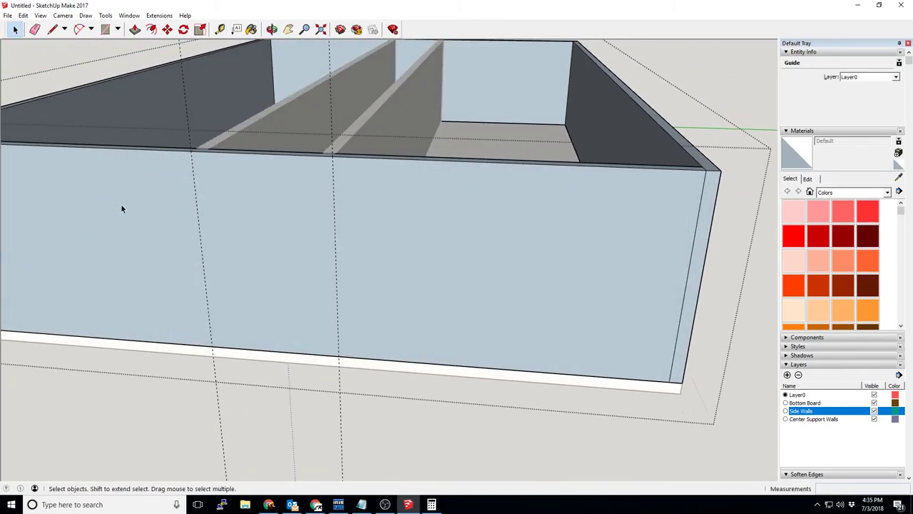
{"action": "middle_click_drag", "start_coordinate": [122, 207], "coordinate": [375, 289]}
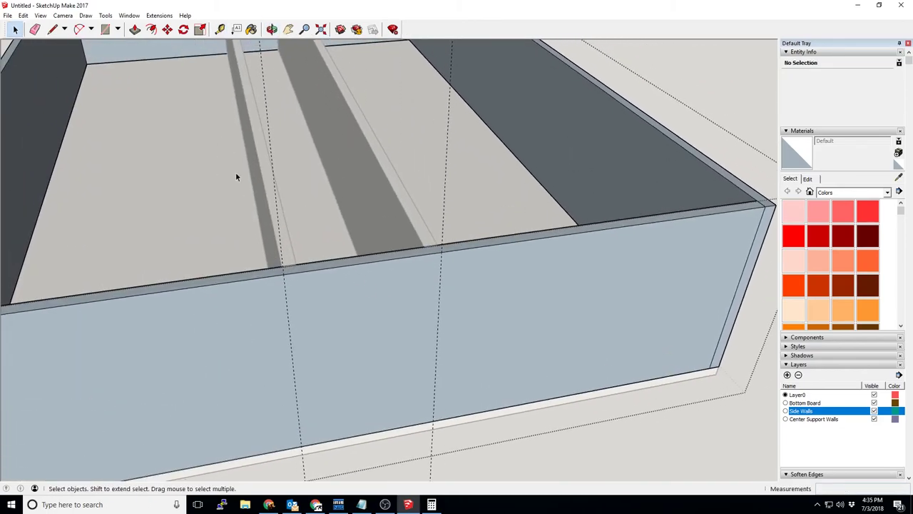
{"action": "middle_click_drag", "start_coordinate": [236, 176], "coordinate": [361, 244]}
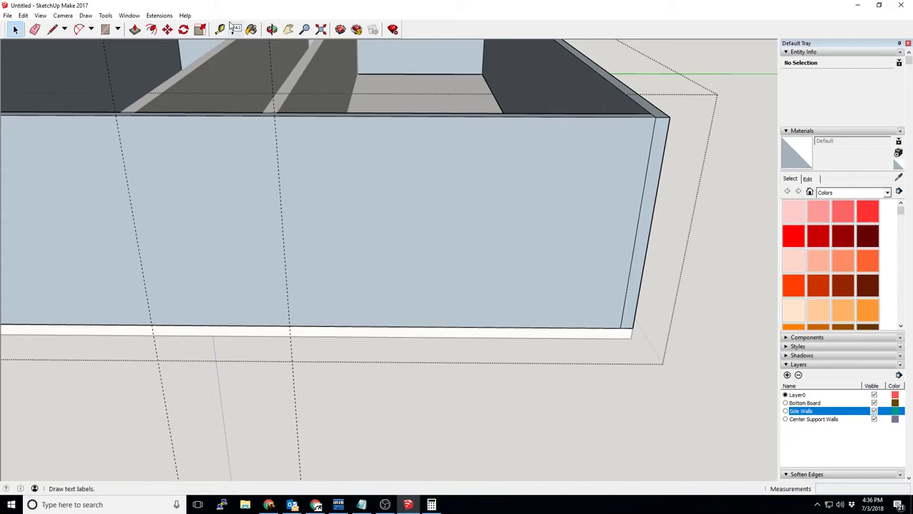
Place a vertical guide 25 mm from the divider guide towards the side wall, and another just inside that side wall's inner edge
{"action": "key", "text": "t"}
{"action": "left_click", "coordinate": [283, 210]}
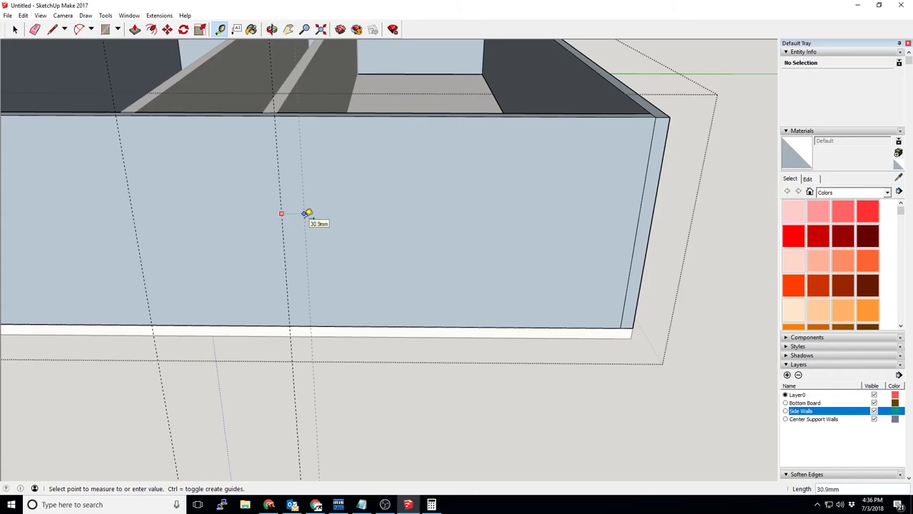
{"action": "type", "text": "1"}
{"action": "left_click", "coordinate": [281, 203]}
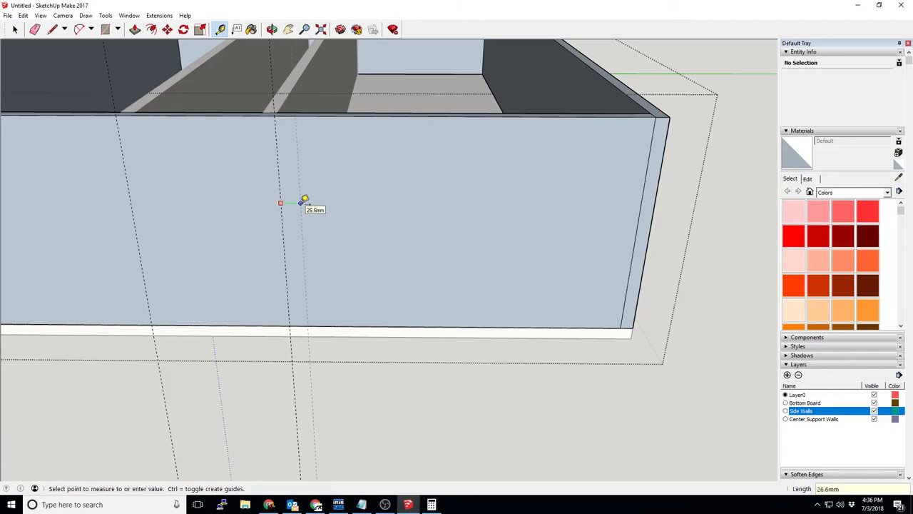
{"action": "left_click", "coordinate": [302, 203]}
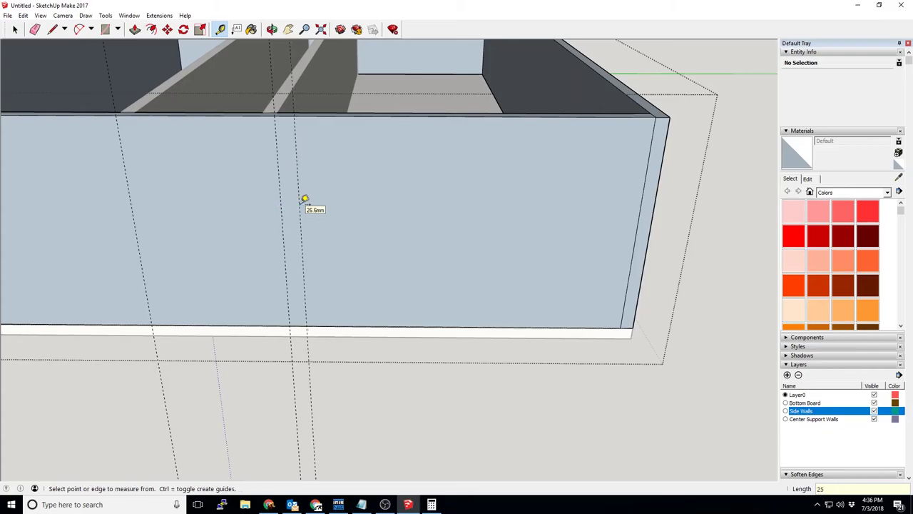
{"action": "left_click", "coordinate": [643, 199]}
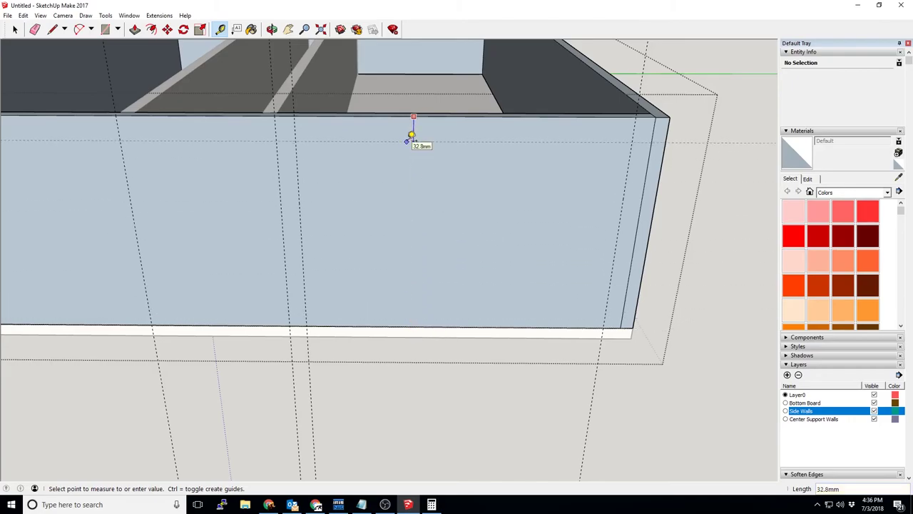
{"action": "left_click", "coordinate": [413, 142]}
{"action": "key", "text": "alt+Tab"}
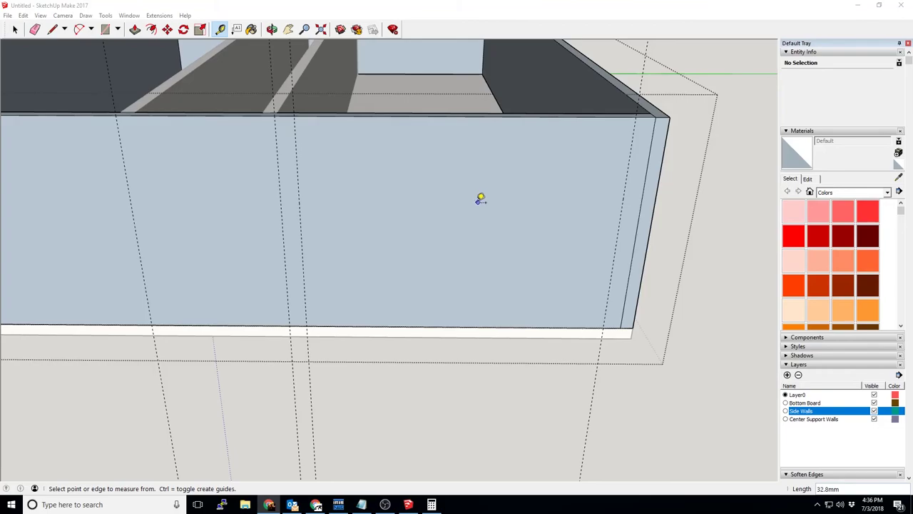
{"action": "middle_click_drag", "start_coordinate": [481, 198], "coordinate": [469, 210], "text": "shift"}
{"action": "left_click", "coordinate": [438, 132]}
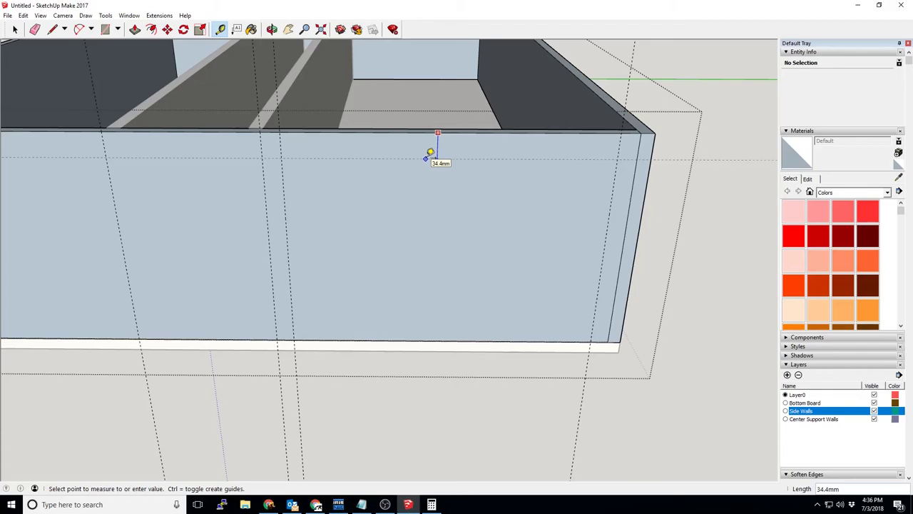
{"action": "type", "text": "2"}
{"action": "key", "text": "Return"}
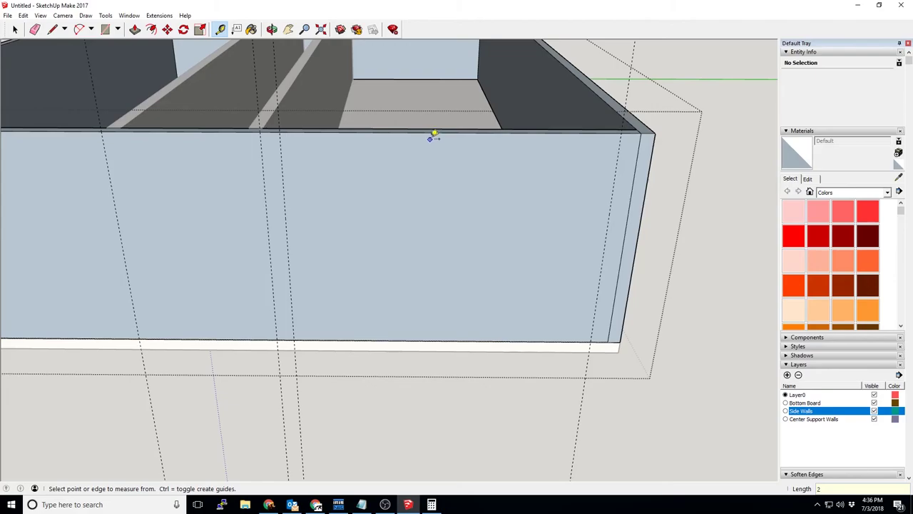
Place a horizontal guide on the end wall 50 mm below its top edge
{"action": "left_click", "coordinate": [430, 134]}
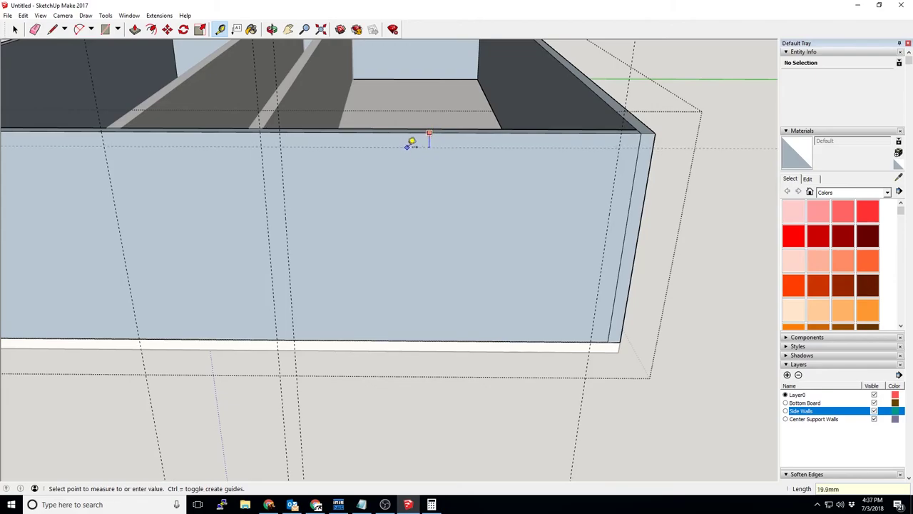
{"action": "type", "text": "50"}
{"action": "key", "text": "Return"}
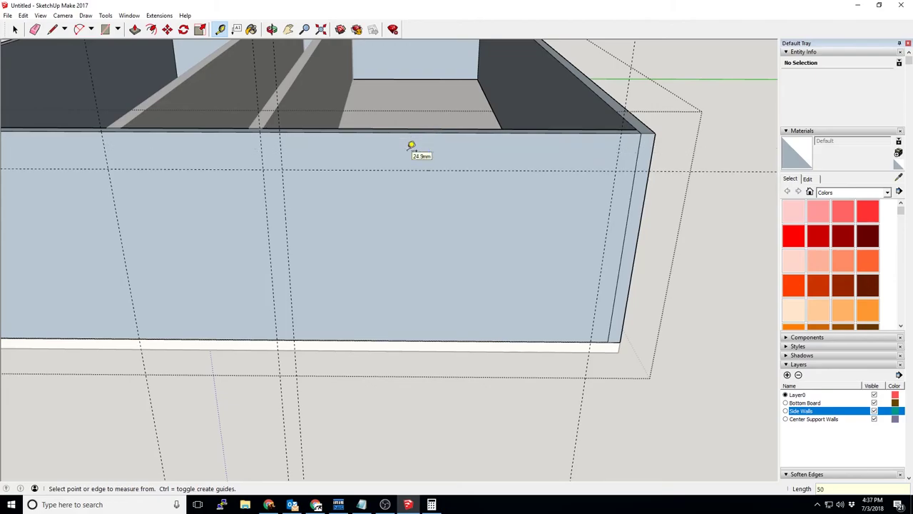
Draw lines along the inset guides to outline a rectangular opening from the end wall's bottom edge up to the 50 mm guide
{"action": "left_click", "coordinate": [52, 29]}
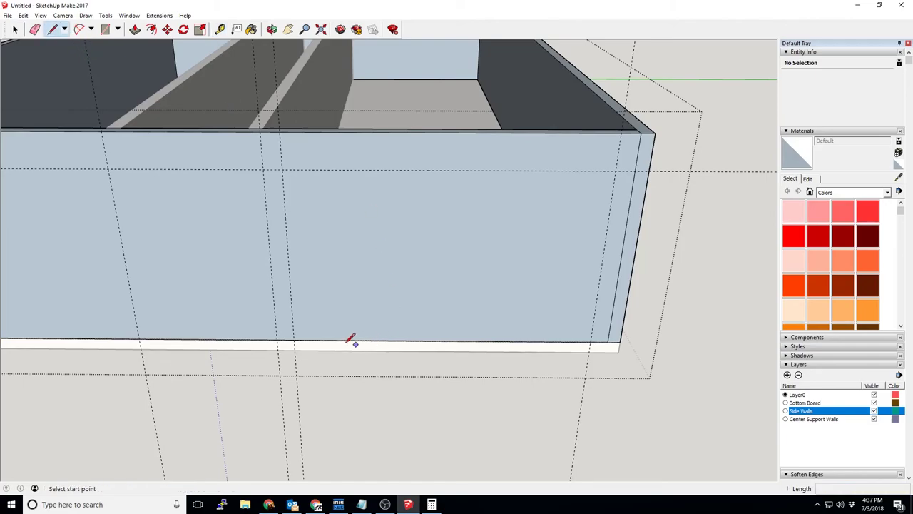
{"action": "left_click", "coordinate": [293, 341]}
{"action": "left_click", "coordinate": [282, 170]}
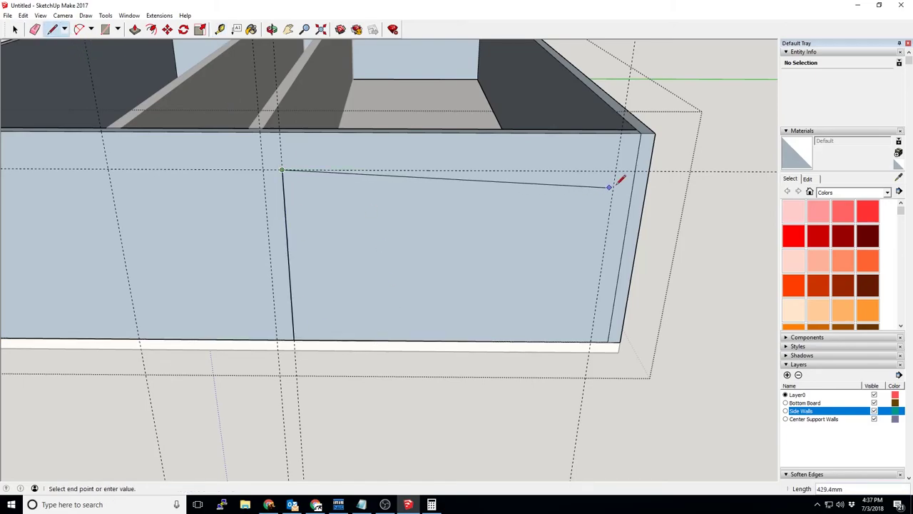
{"action": "left_click", "coordinate": [615, 171]}
{"action": "left_click", "coordinate": [590, 343]}
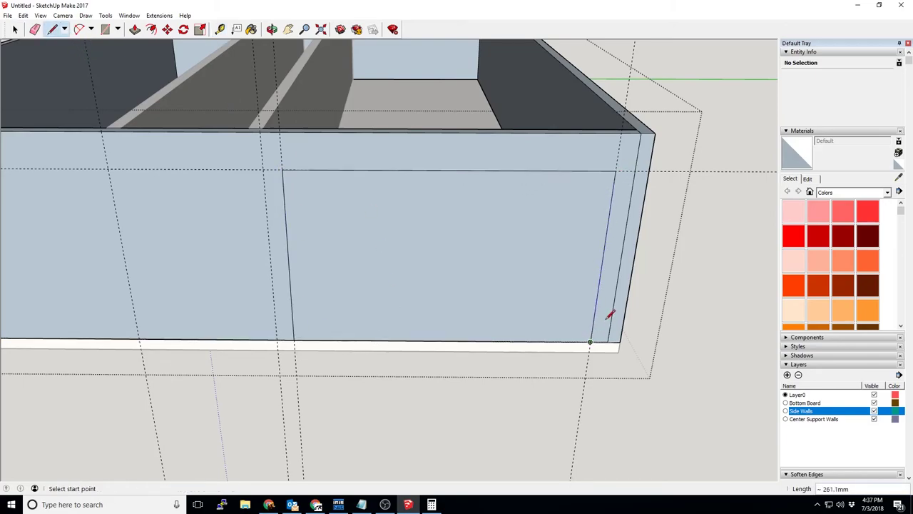
Try to push the outlined rectangle 18 mm through the end wall
{"action": "left_click", "coordinate": [135, 29]}
{"action": "left_click", "coordinate": [352, 210]}
{"action": "left_click", "coordinate": [370, 276]}
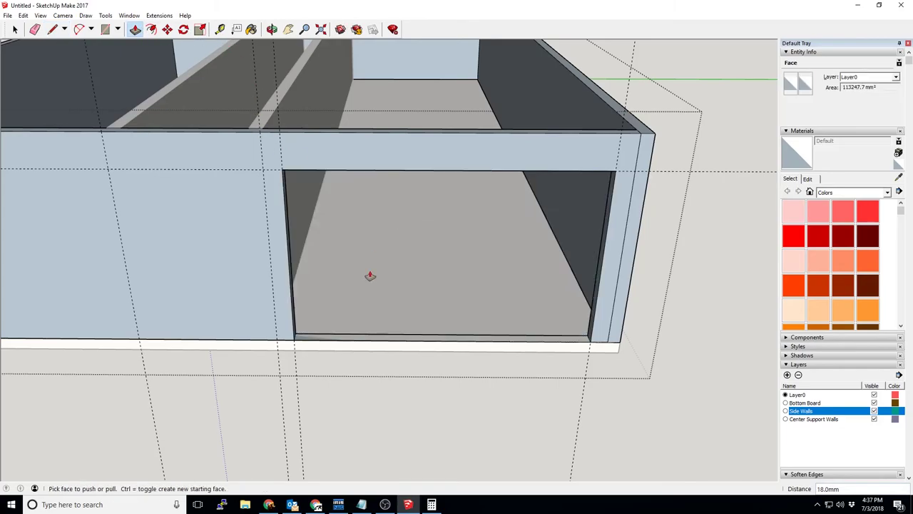
Place a vertical guide just inside the opening outline's divider-side edge and a horizontal guide just below its top edge
{"action": "middle_click_drag", "start_coordinate": [428, 309], "coordinate": [107, 48]}
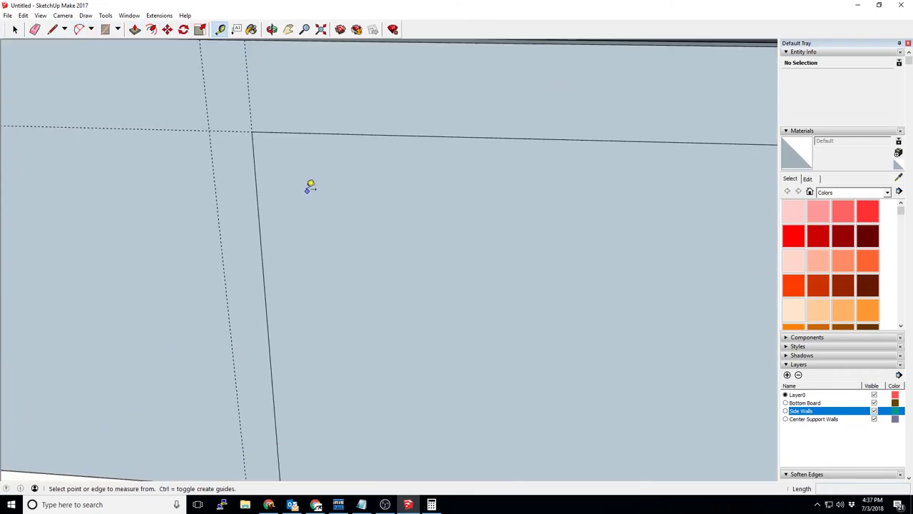
{"action": "left_click", "coordinate": [220, 29]}
{"action": "scroll", "coordinate": [310, 183], "scroll_direction": "up", "scroll_amount": 5}
{"action": "left_click", "coordinate": [255, 169]}
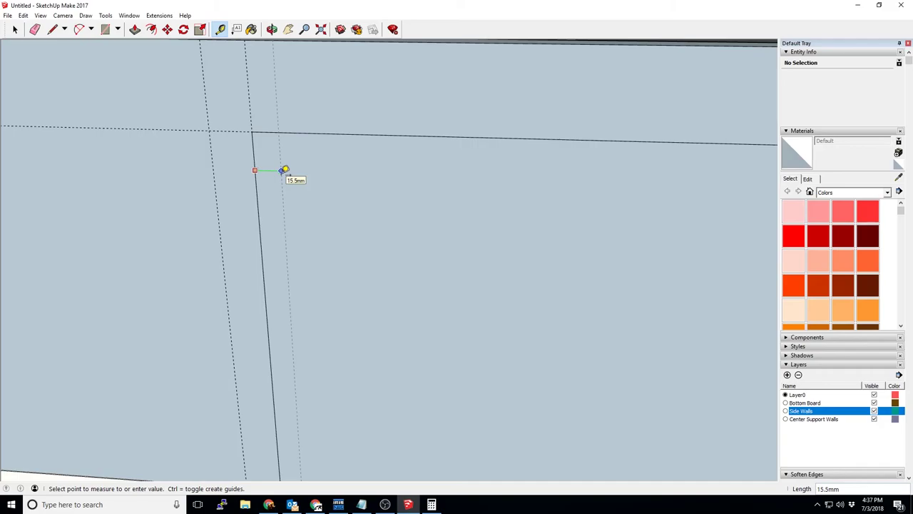
{"action": "left_click", "coordinate": [284, 170]}
{"action": "left_click", "coordinate": [315, 134]}
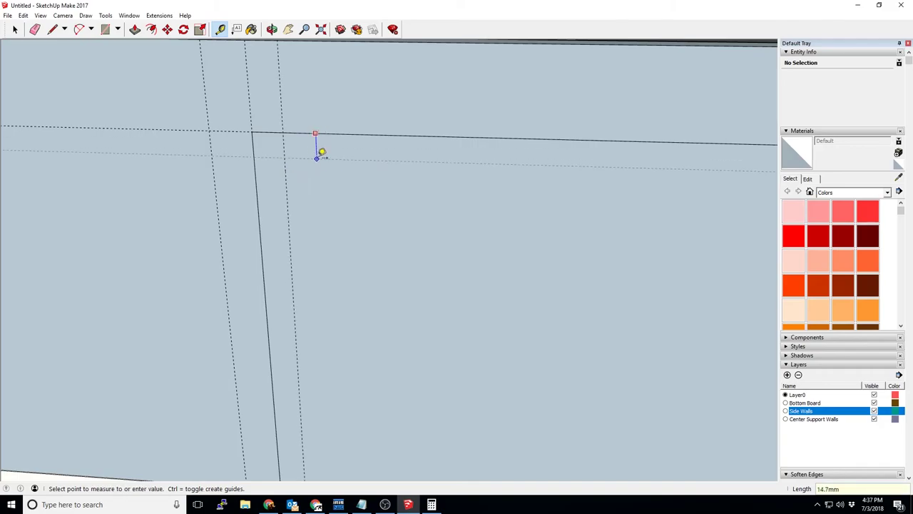
{"action": "left_click", "coordinate": [317, 163]}
Round the outline's divider-side upper corner with an arc between the points where the guides cross its edges
{"action": "left_click", "coordinate": [78, 29]}
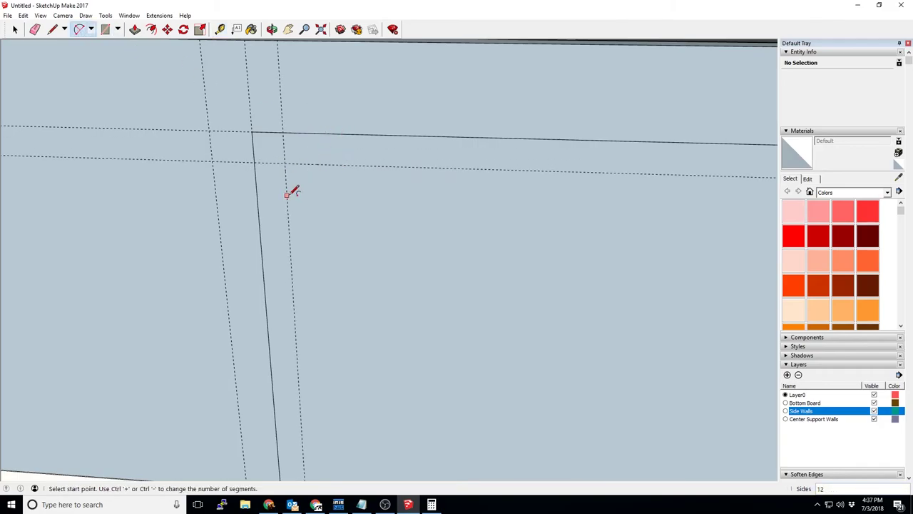
{"action": "left_click", "coordinate": [255, 161]}
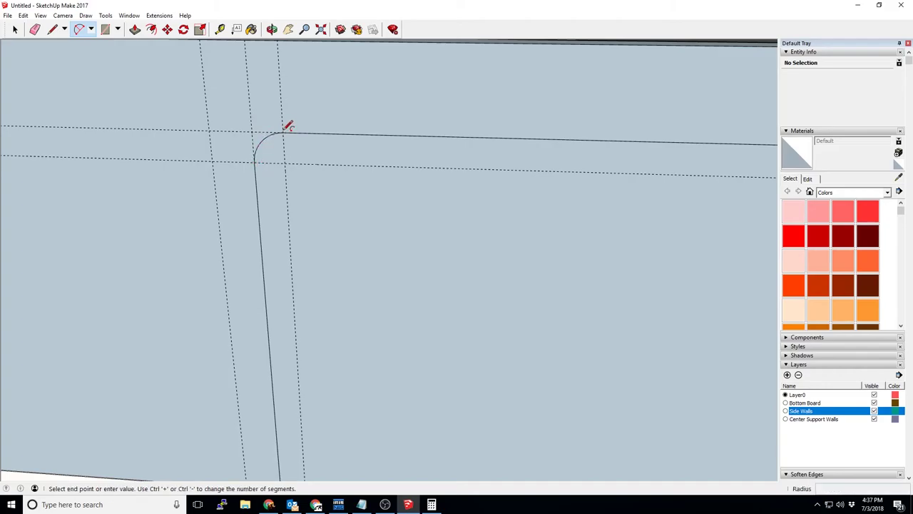
{"action": "left_click", "coordinate": [288, 126]}
Place a vertical guide 18 mm inside the outline's side-wall edge and round that upper corner with an arc
{"action": "mouse_move", "coordinate": [603, 219]}
{"action": "middle_mouse_down"}
{"action": "mouse_move", "coordinate": [473, 226]}
{"action": "mouse_move", "coordinate": [641, 187]}
{"action": "mouse_move", "coordinate": [25, 271]}
{"action": "mouse_move", "coordinate": [126, 261]}
{"action": "middle_mouse_up"}
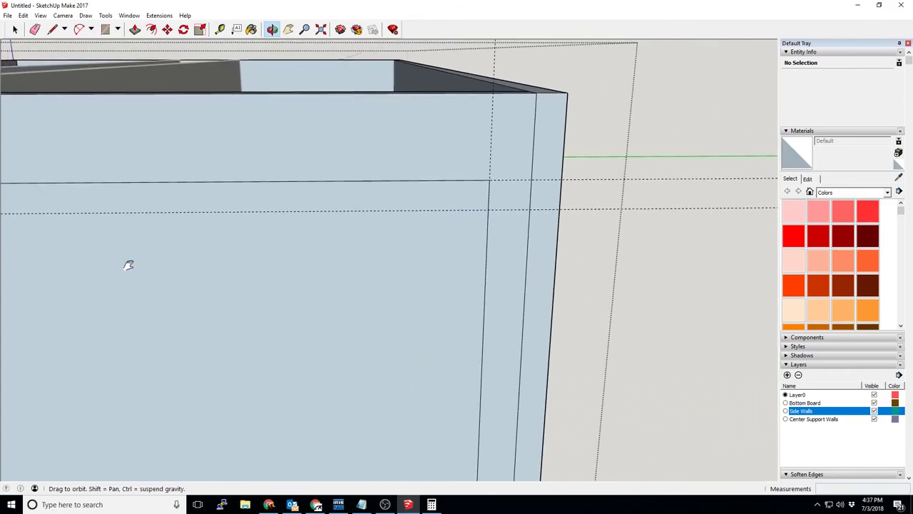
{"action": "left_click", "coordinate": [220, 29]}
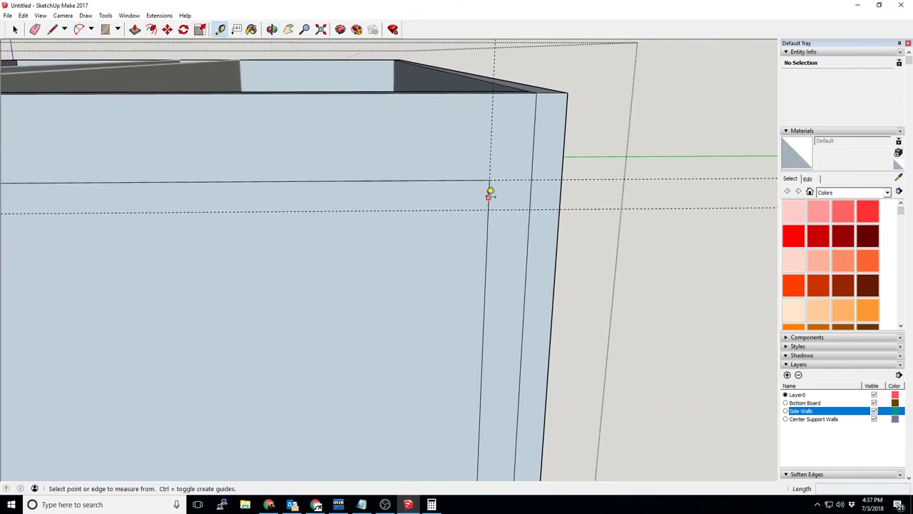
{"action": "left_click", "coordinate": [488, 196]}
{"action": "type", "text": "18"}
{"action": "key", "text": "Return"}
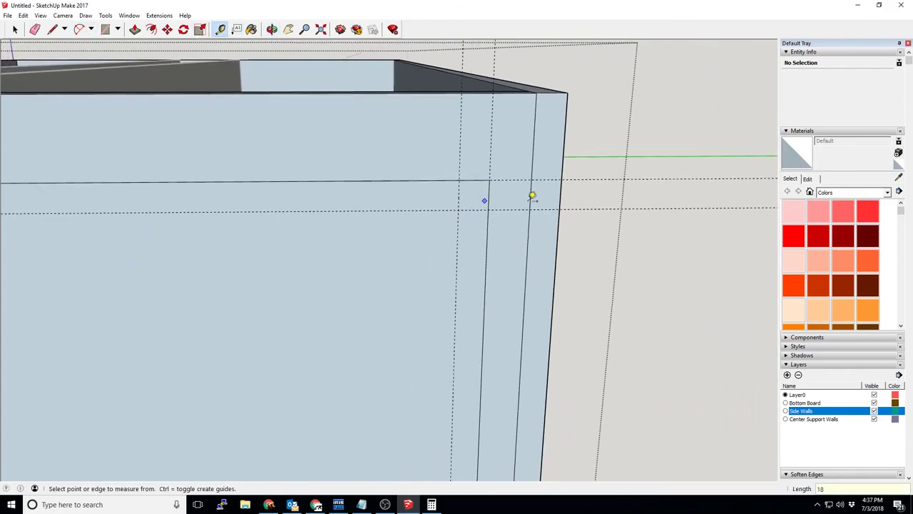
{"action": "left_click", "coordinate": [79, 28]}
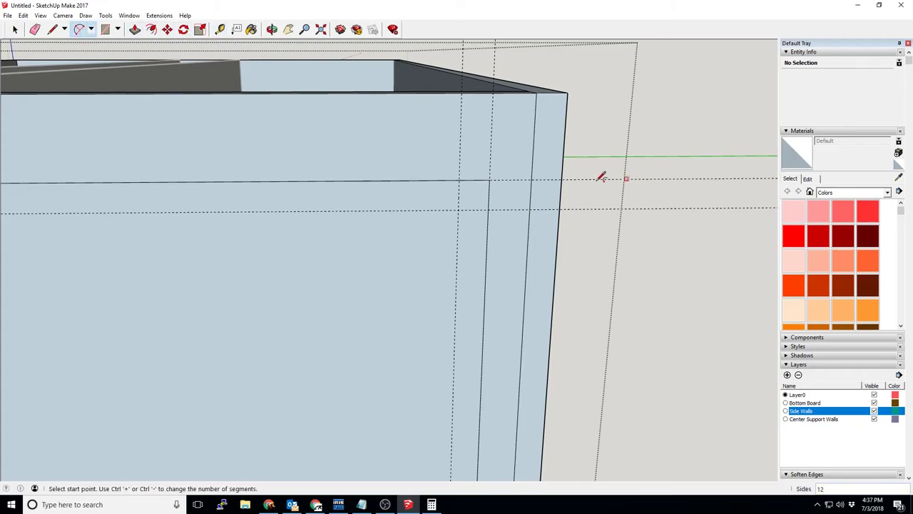
{"action": "left_click", "coordinate": [459, 180]}
{"action": "double_click", "coordinate": [490, 209]}
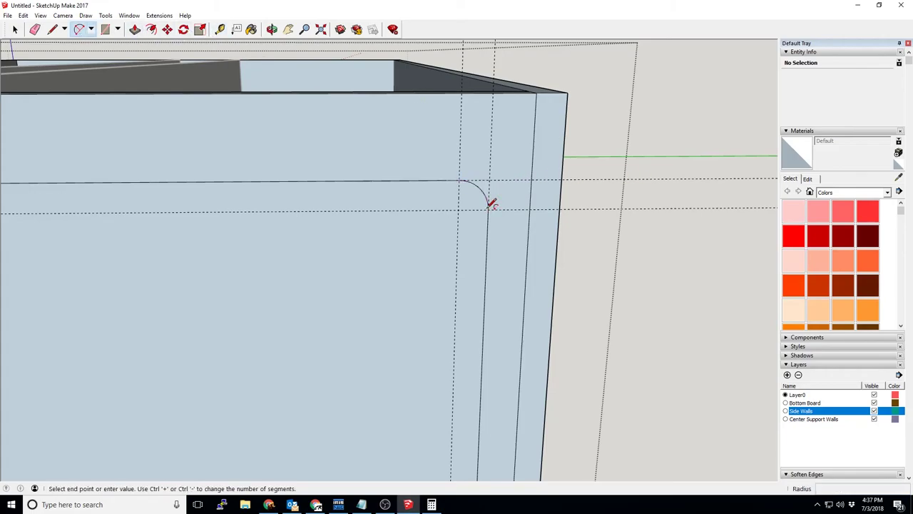
Push the rounded outline 18 mm through the end wall to cut the first opening
{"action": "scroll", "coordinate": [468, 394], "scroll_direction": "down", "scroll_amount": 5}
{"action": "middle_click_drag", "start_coordinate": [437, 434], "coordinate": [473, 300], "text": "shift"}
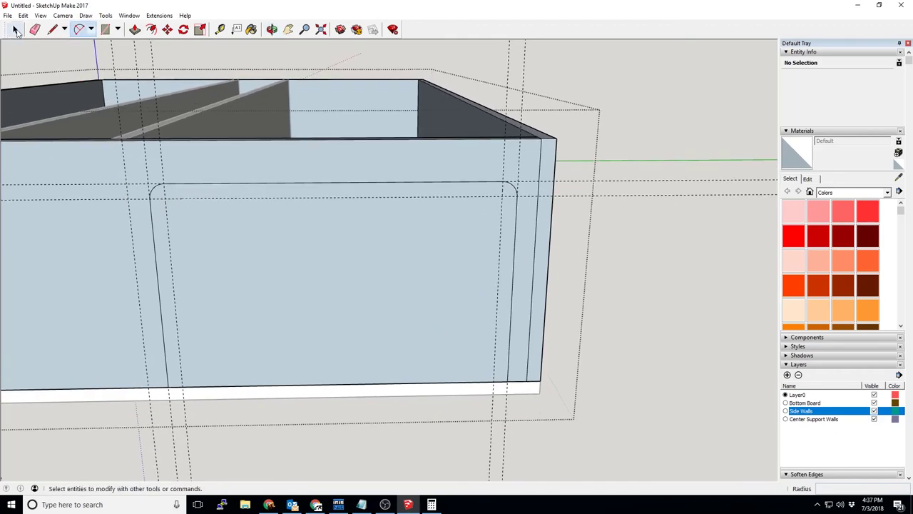
{"action": "left_click", "coordinate": [135, 29]}
{"action": "left_click", "coordinate": [186, 302]}
{"action": "left_click", "coordinate": [267, 290]}
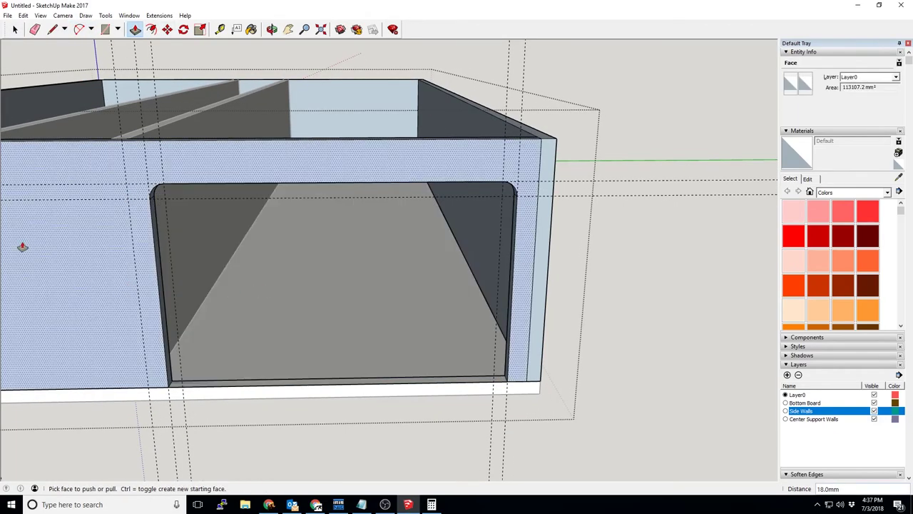
{"action": "left_click", "coordinate": [15, 29]}
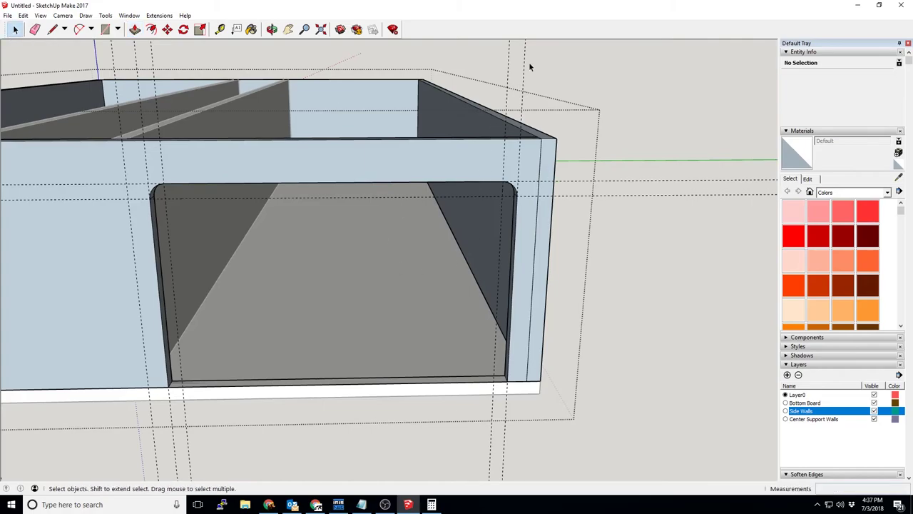
For the second opening, place vertical guides 25 mm inward from the opposite side wall's inner edge line and from the nearer divider guide
{"action": "middle_click_drag", "start_coordinate": [127, 268], "coordinate": [704, 195]}
{"action": "left_click", "coordinate": [220, 29]}
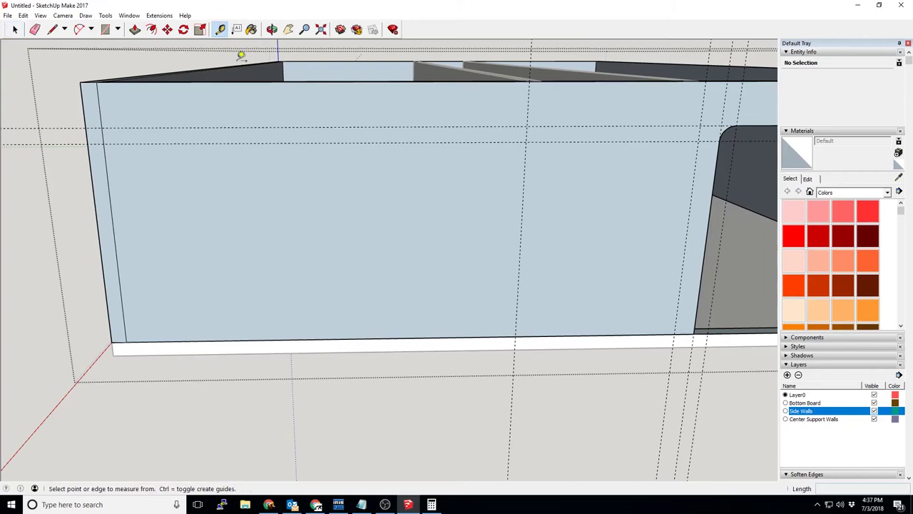
{"action": "middle_click_drag", "start_coordinate": [428, 231], "coordinate": [161, 178]}
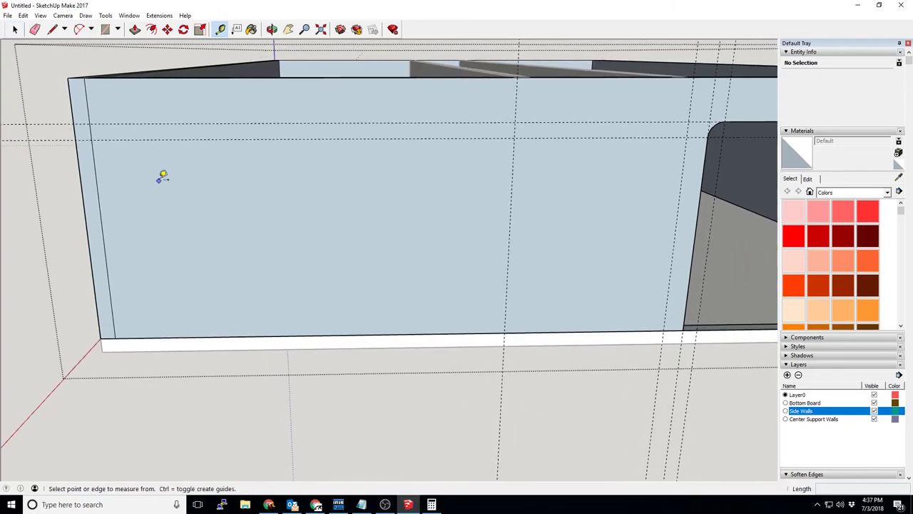
{"action": "left_click", "coordinate": [102, 194]}
{"action": "type", "text": "25"}
{"action": "key", "text": "Return"}
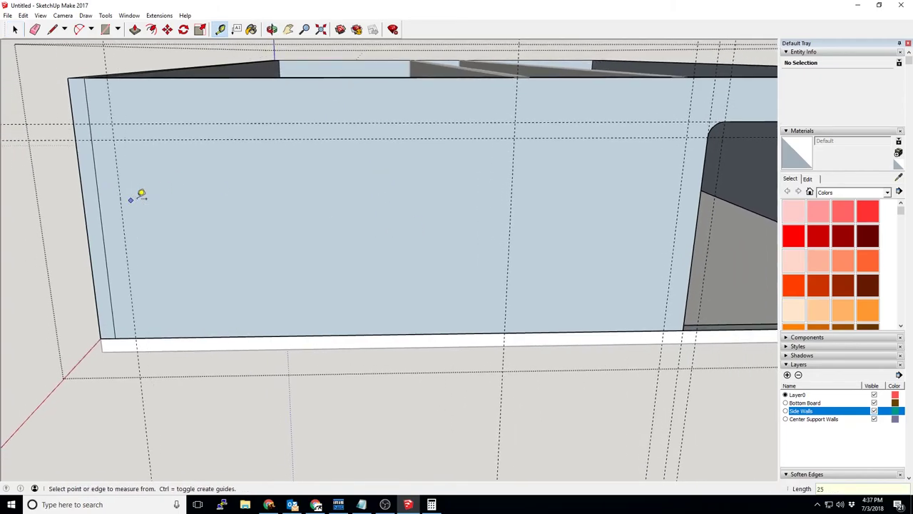
{"action": "left_click", "coordinate": [514, 201]}
{"action": "type", "text": "25"}
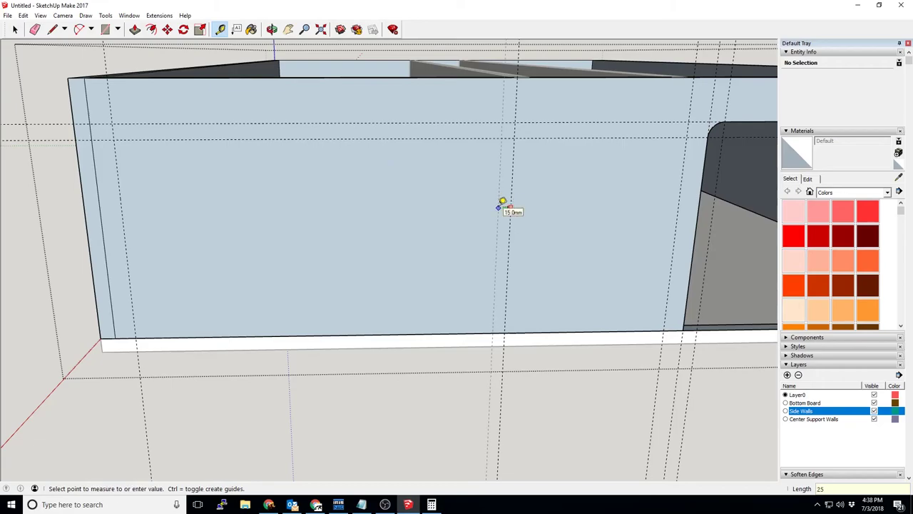
{"action": "key", "text": "Return"}
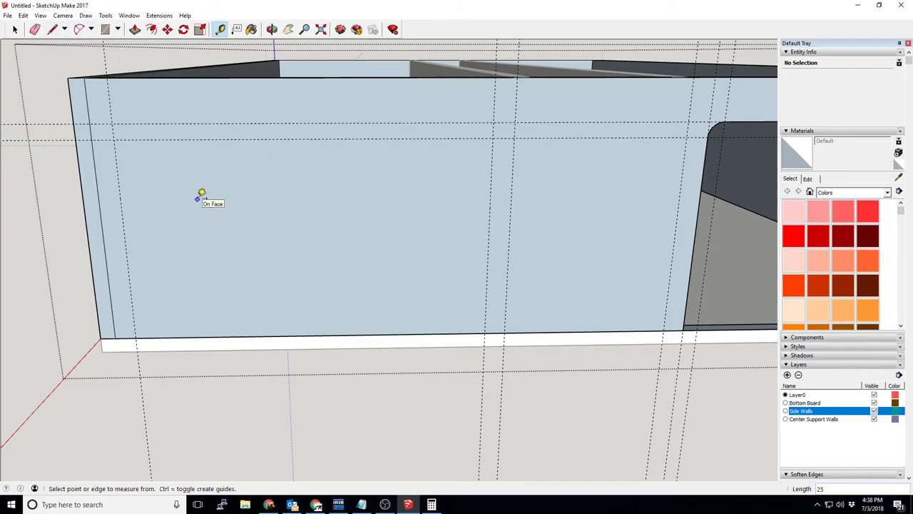
Place another vertical guide 18 mm inside each of the two 25 mm inset guides of the second opening
{"action": "left_click", "coordinate": [121, 195]}
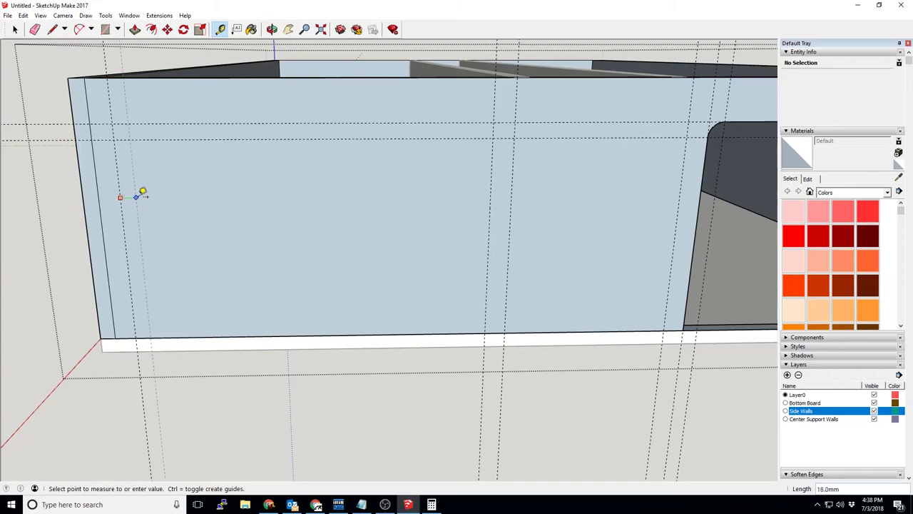
{"action": "left_click", "coordinate": [142, 196]}
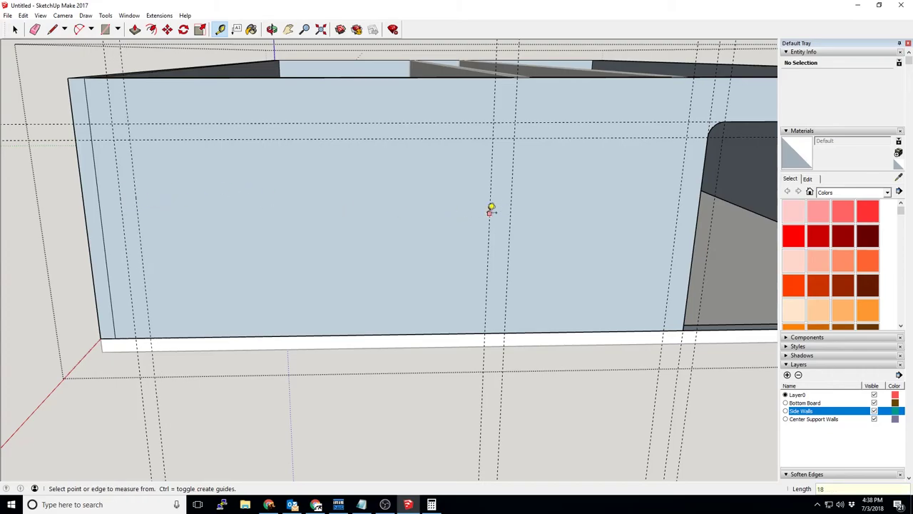
{"action": "left_click", "coordinate": [489, 213]}
{"action": "key", "text": "Return"}
Draw lines along the inset guides to outline the second opening from the end wall's bottom edge up to the upper horizontal guide
{"action": "middle_click_drag", "start_coordinate": [237, 232], "coordinate": [239, 175]}
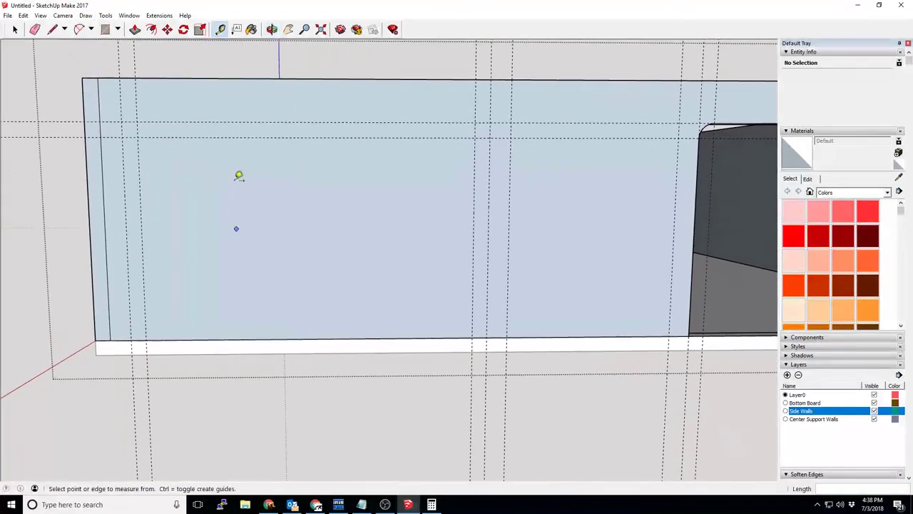
{"action": "left_click", "coordinate": [53, 30]}
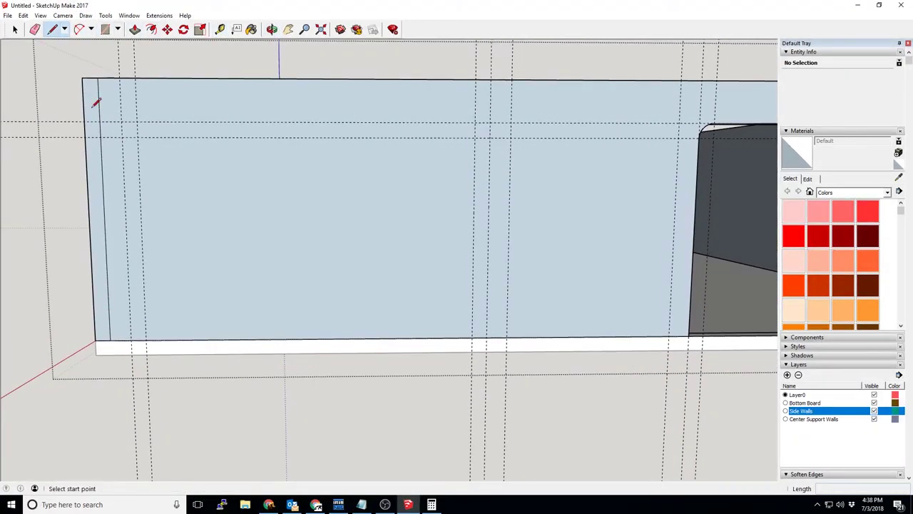
{"action": "left_click", "coordinate": [131, 340]}
{"action": "left_click", "coordinate": [121, 121]}
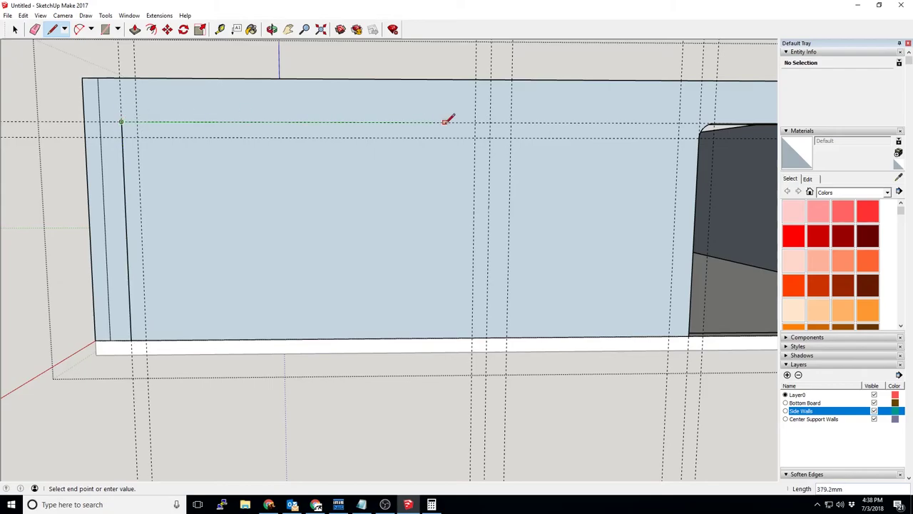
{"action": "left_click", "coordinate": [489, 123]}
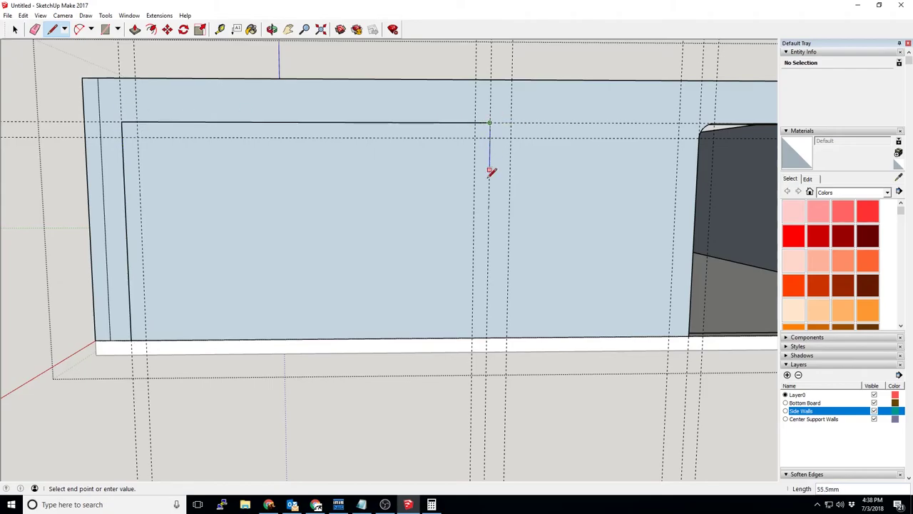
{"action": "left_click", "coordinate": [489, 332]}
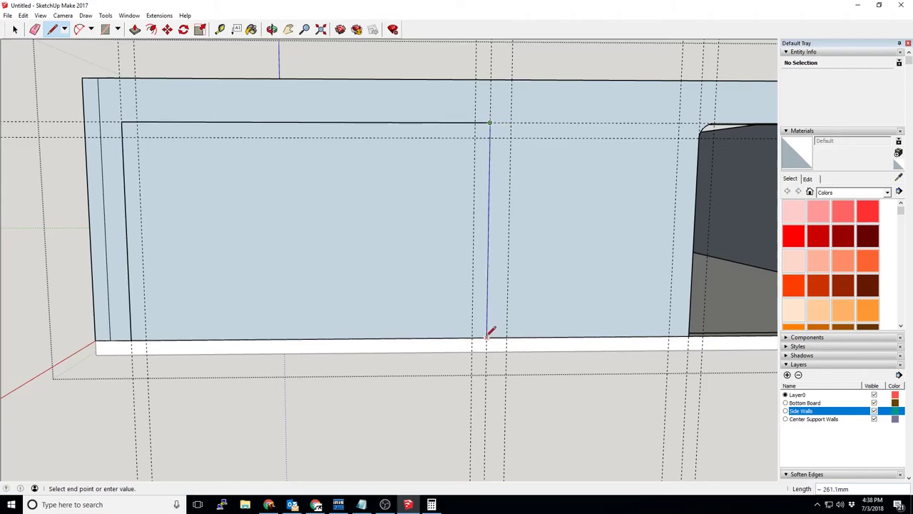
Round both upper corners of the second opening's outline with arcs between the guide intersections
{"action": "left_click", "coordinate": [78, 30]}
{"action": "left_click", "coordinate": [125, 135]}
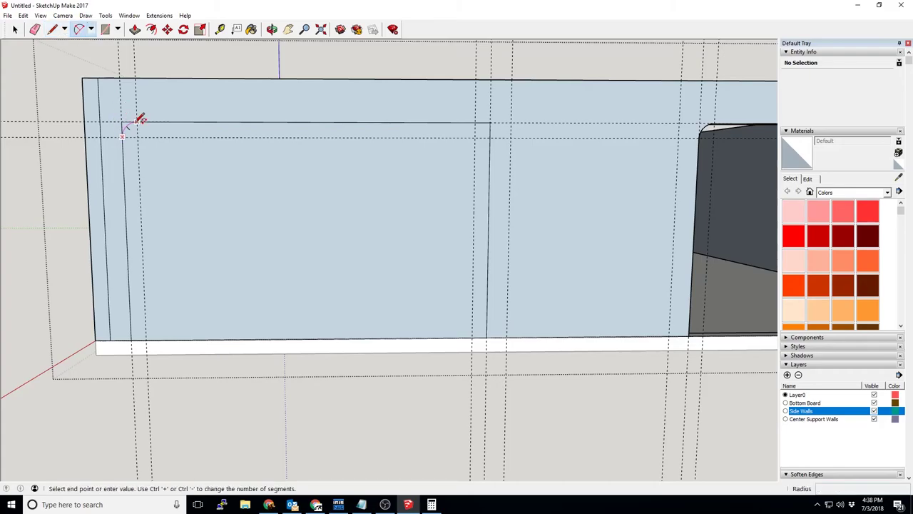
{"action": "double_click", "coordinate": [492, 134]}
Push the second rounded outline 18 mm through the end wall to cut the opening
{"action": "left_click", "coordinate": [135, 29]}
{"action": "left_click", "coordinate": [224, 198]}
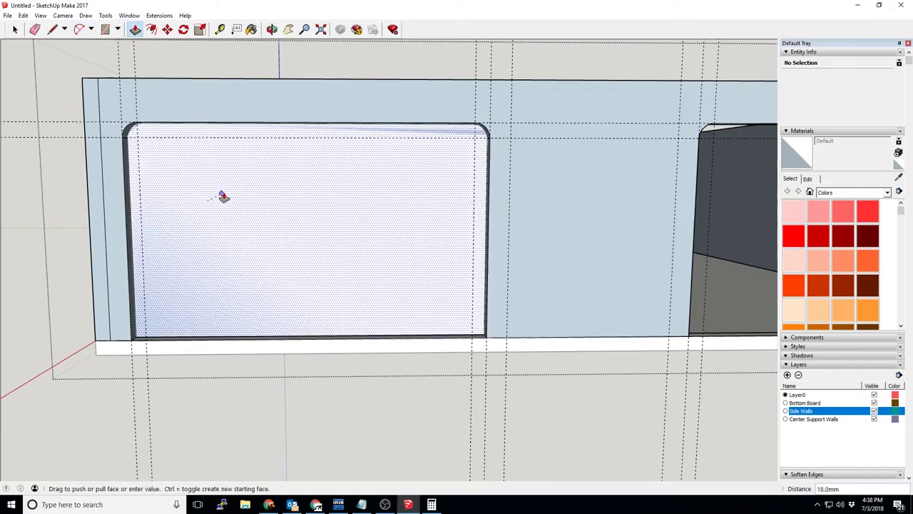
{"action": "left_click", "coordinate": [232, 193]}
{"action": "key", "text": "e"}
{"action": "key", "text": "space"}
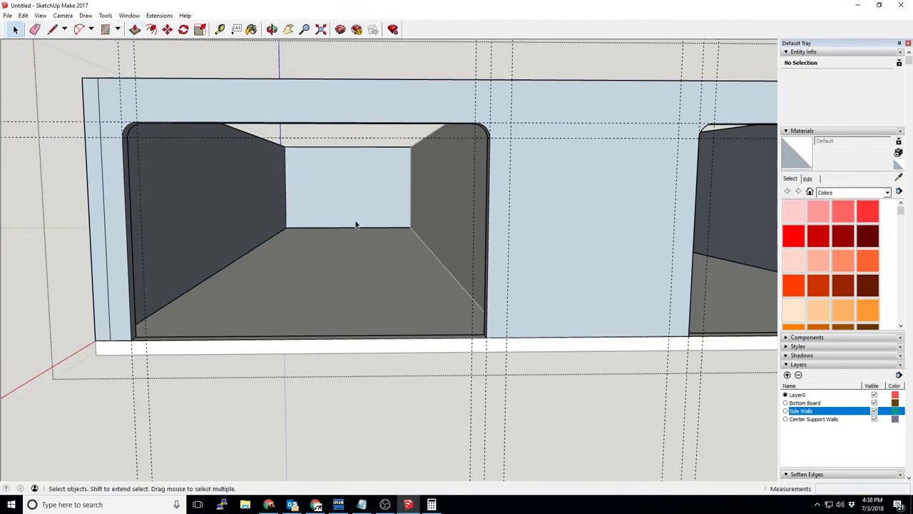
{"action": "mouse_move", "coordinate": [355, 224]}
{"action": "middle_mouse_down"}
{"action": "mouse_move", "coordinate": [419, 298]}
{"action": "mouse_move", "coordinate": [394, 257]}
{"action": "mouse_move", "coordinate": [628, 364]}
{"action": "mouse_move", "coordinate": [581, 396]}
{"action": "middle_mouse_up"}
{"action": "scroll", "coordinate": [397, 267], "scroll_direction": "down", "scroll_amount": 3}
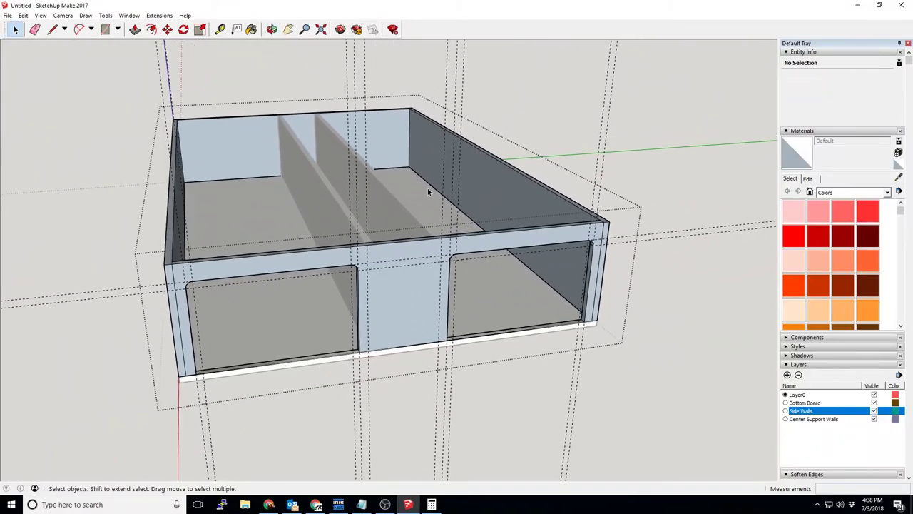
{"action": "middle_click_drag", "start_coordinate": [478, 270], "coordinate": [435, 315]}
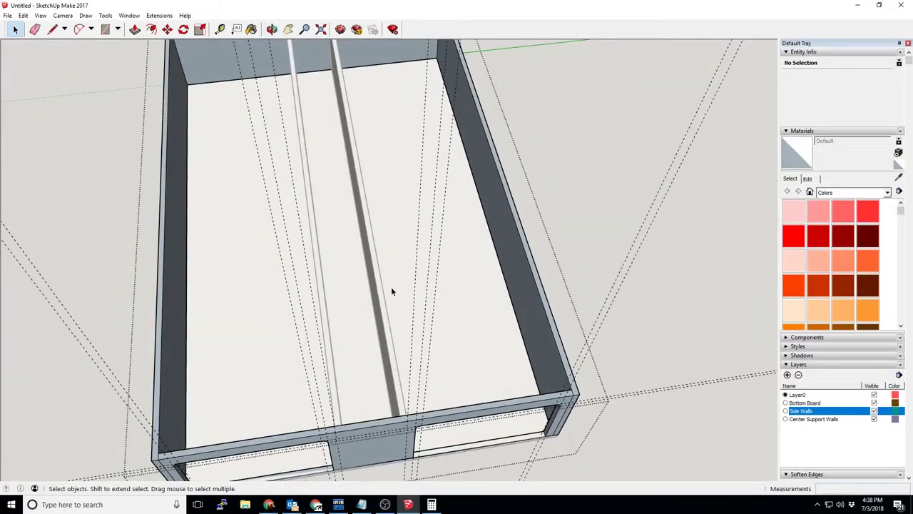
{"action": "middle_click_drag", "start_coordinate": [280, 324], "coordinate": [615, 323]}
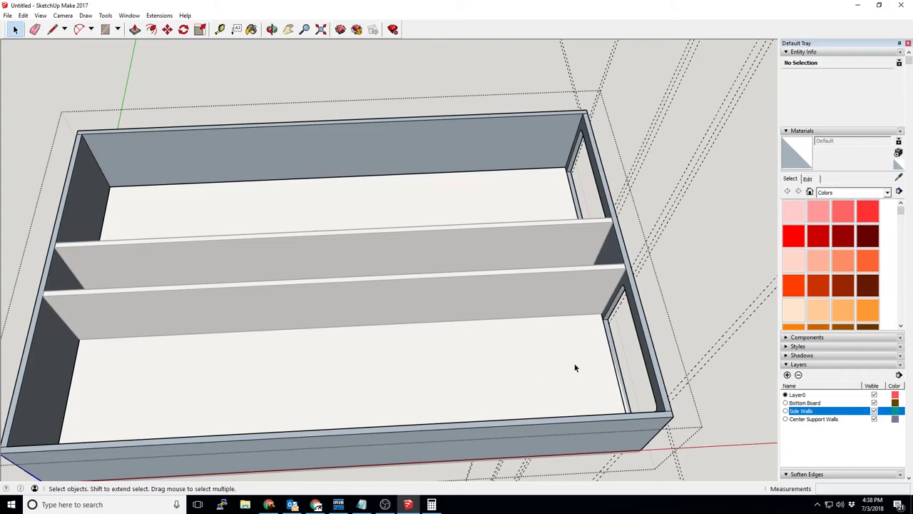
Try to place a guide 21 inches in from the inner bottom edge of the end wall with the openings, and undo it
{"action": "middle_click_drag", "start_coordinate": [575, 368], "coordinate": [537, 341]}
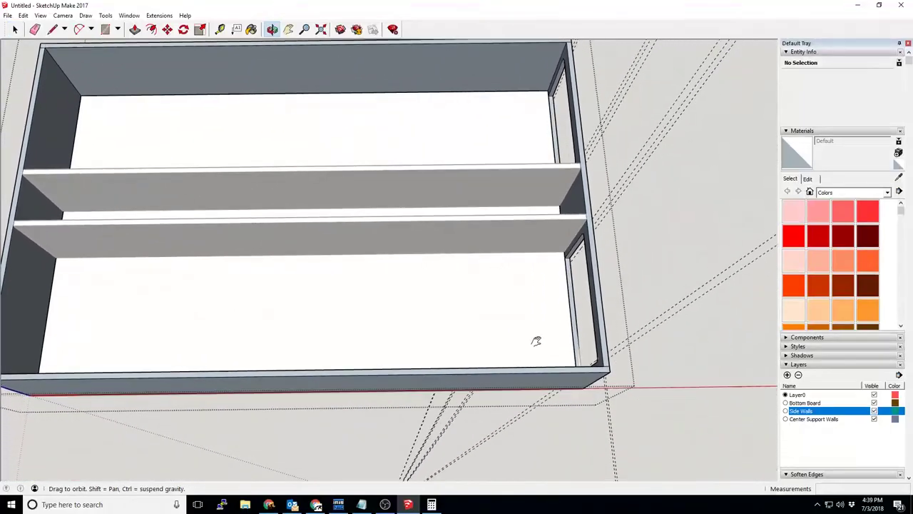
{"action": "left_click", "coordinate": [219, 30]}
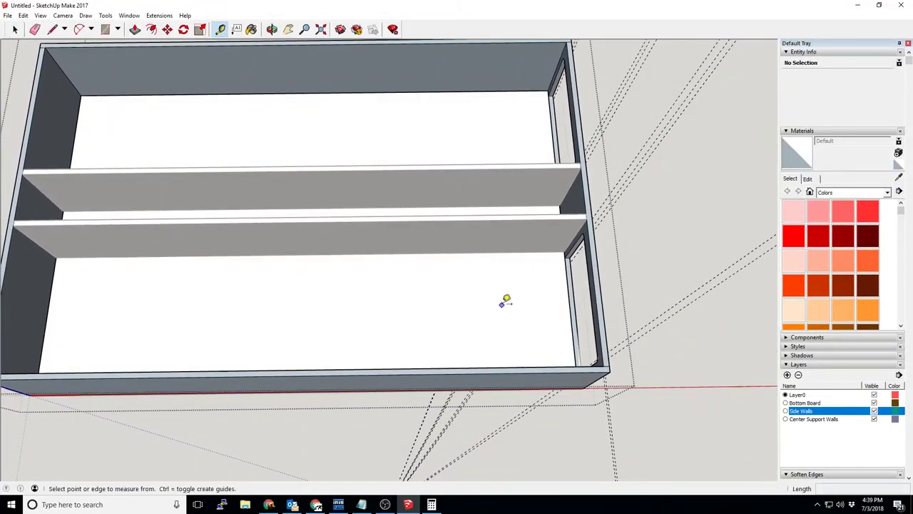
{"action": "left_click", "coordinate": [571, 307]}
{"action": "type", "text": "21"}
{"action": "key", "text": "Return"}
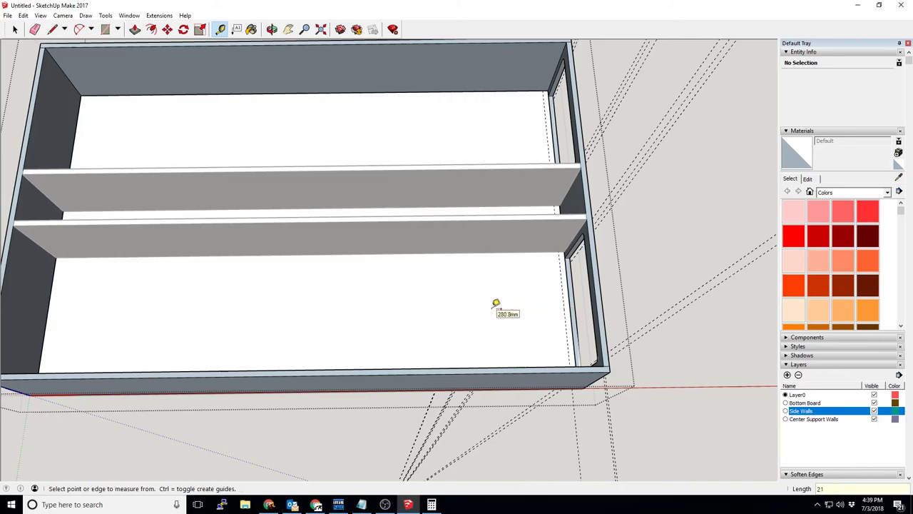
{"action": "left_click", "coordinate": [569, 299]}
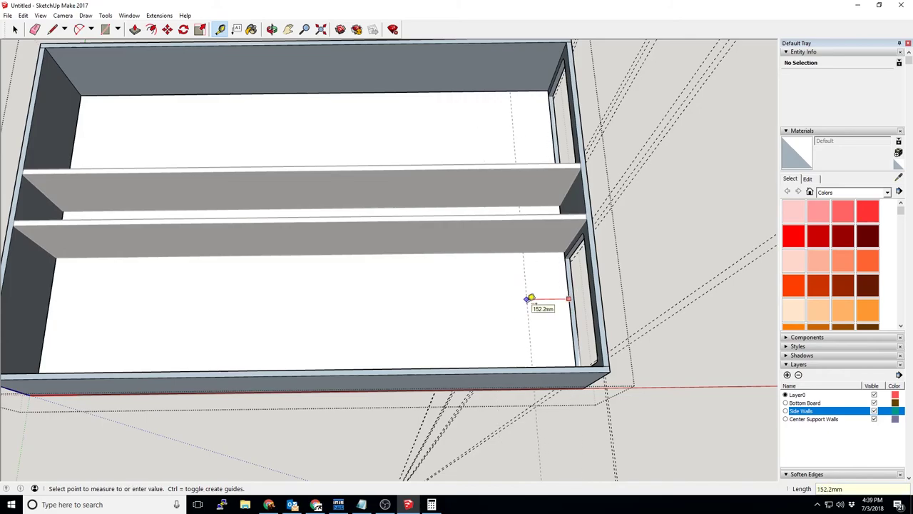
{"action": "left_click", "coordinate": [528, 299]}
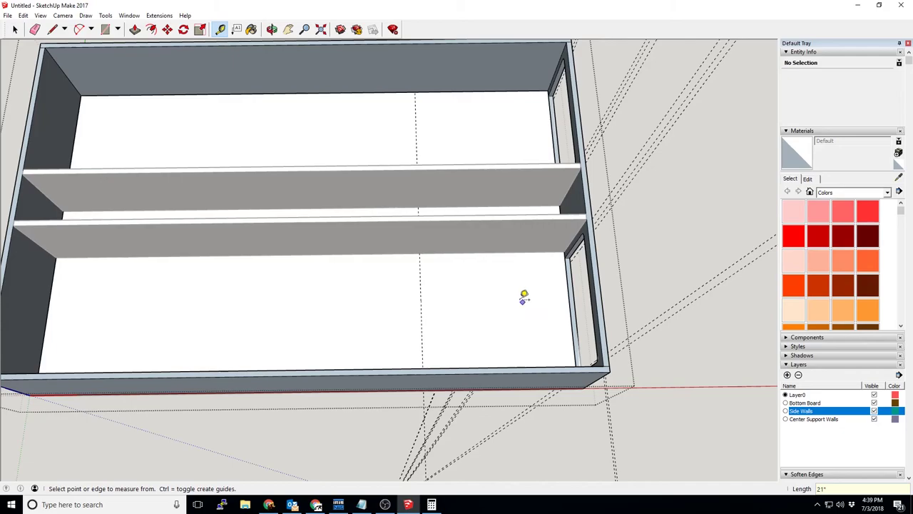
{"action": "middle_click_drag", "start_coordinate": [524, 297], "coordinate": [505, 292]}
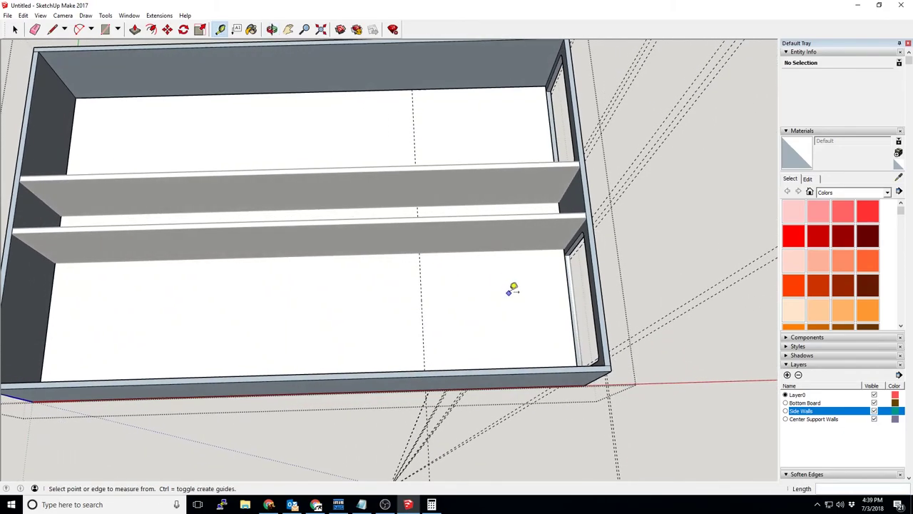
{"action": "key", "text": "ctrl+z"}
Delete the leftover construction guides around the end wall's two openings
{"action": "left_click", "coordinate": [14, 30]}
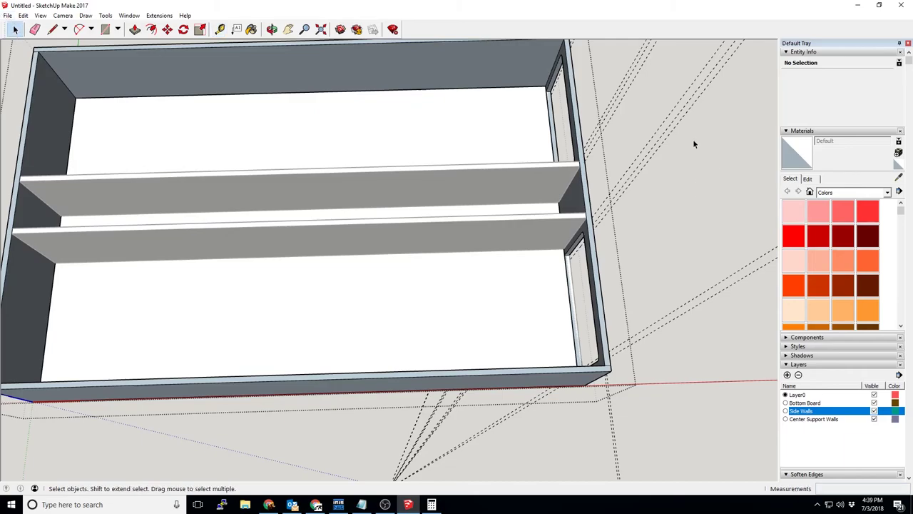
{"action": "key", "text": "Delete"}
{"action": "left_click_drag", "start_coordinate": [765, 219], "coordinate": [724, 326]}
{"action": "key", "text": "Delete"}
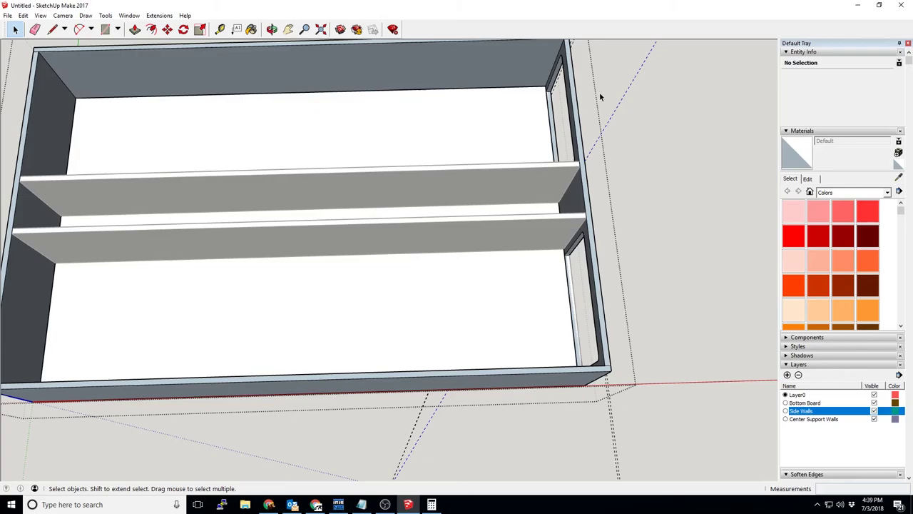
{"action": "middle_click_drag", "start_coordinate": [618, 80], "coordinate": [614, 216], "text": "shift"}
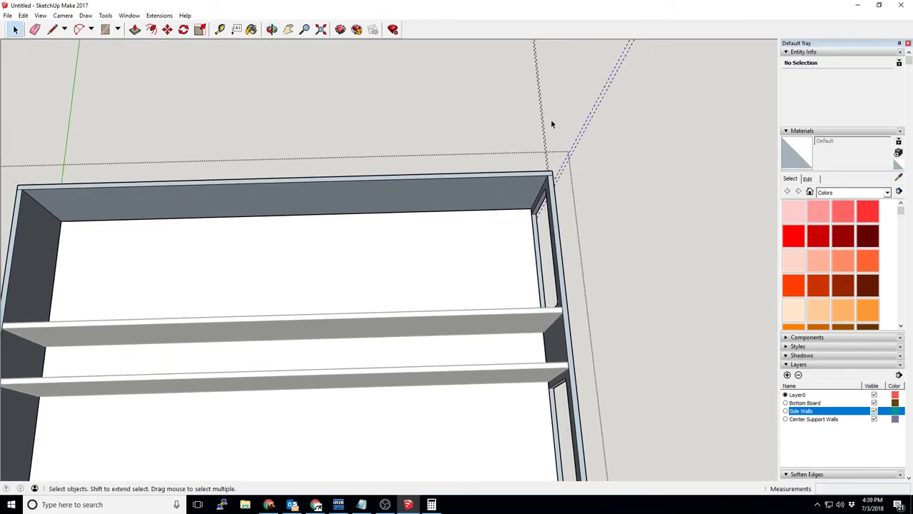
{"action": "key", "text": "Delete"}
{"action": "left_click_drag", "start_coordinate": [566, 71], "coordinate": [530, 93]}
{"action": "key", "text": "Delete"}
{"action": "middle_click_drag", "start_coordinate": [663, 393], "coordinate": [658, 327]}
Place a crosswise guide 21 inches in from the inner bottom edge of the end wall with the openings
{"action": "key", "text": "t"}
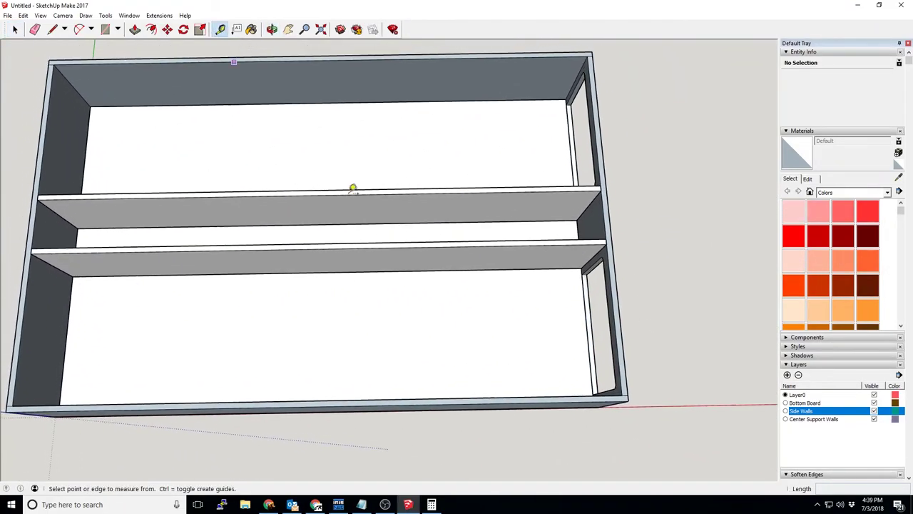
{"action": "left_click", "coordinate": [592, 333]}
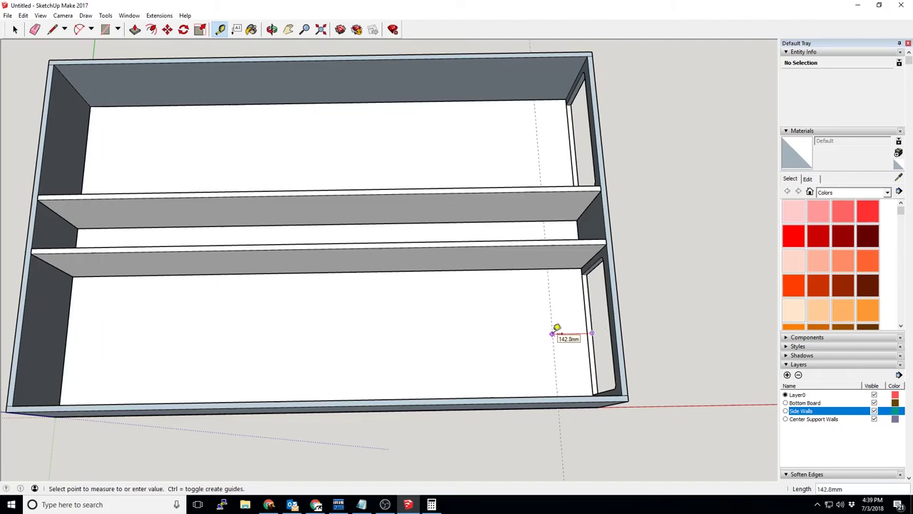
{"action": "type", "text": "21\""}
{"action": "key", "text": "Return"}
{"action": "middle_click_drag", "start_coordinate": [514, 314], "coordinate": [515, 341]}
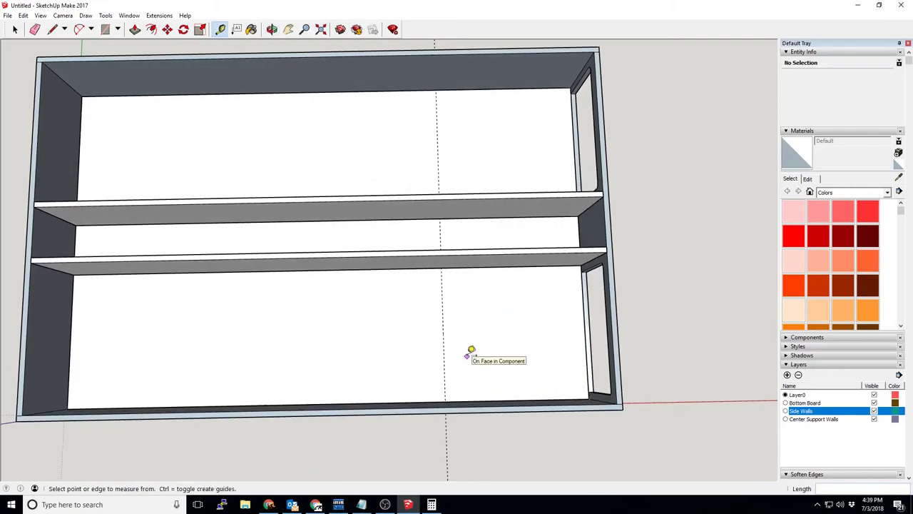
Place a crosswise guide 22 inches in from the end wall with the openings, and a second guide 18 mm beyond it
{"action": "left_click", "coordinate": [588, 323]}
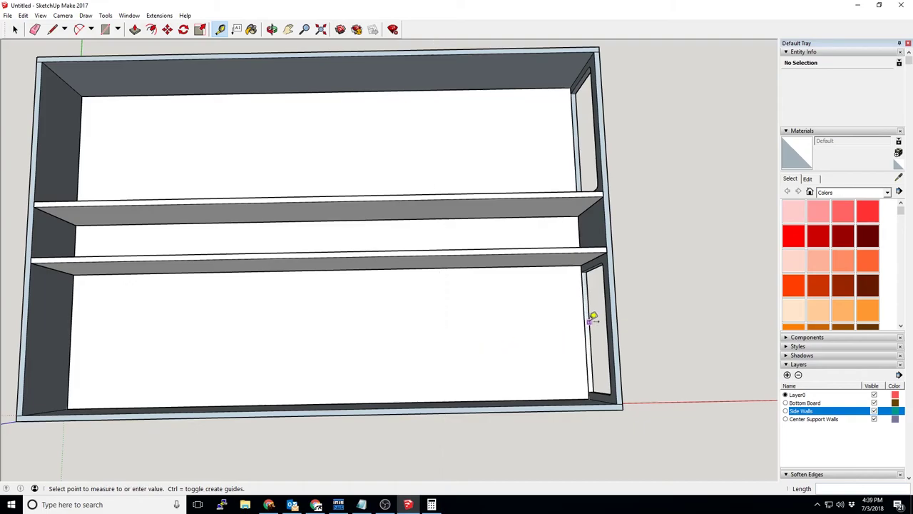
{"action": "type", "text": "22"}
{"action": "key", "text": "Return"}
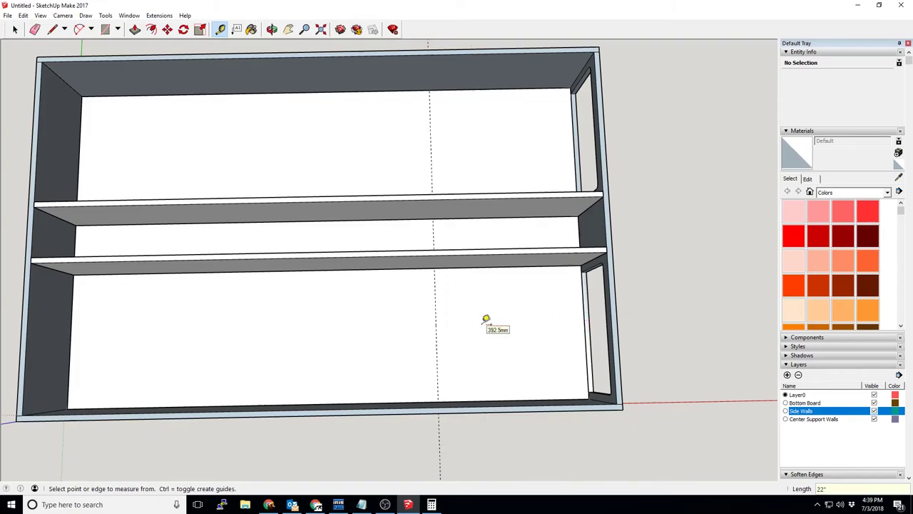
{"action": "middle_click_drag", "start_coordinate": [506, 174], "coordinate": [512, 183]}
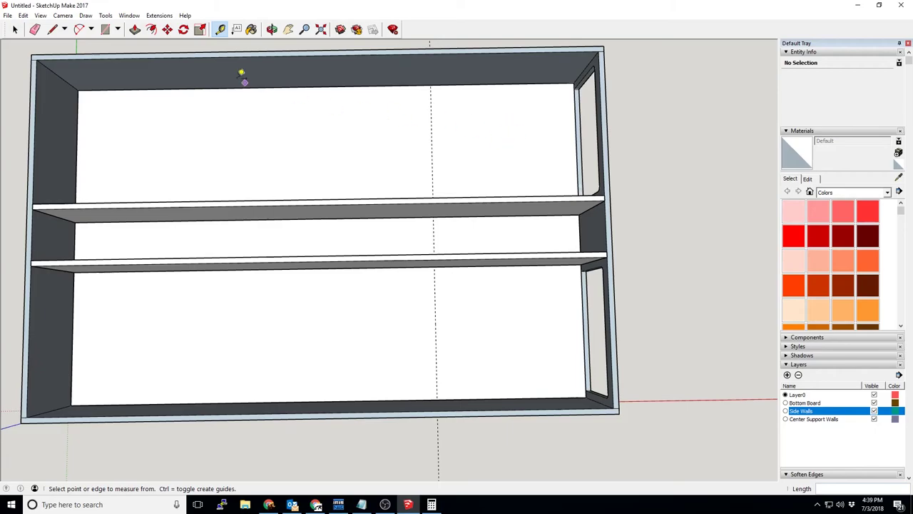
{"action": "left_click", "coordinate": [431, 134]}
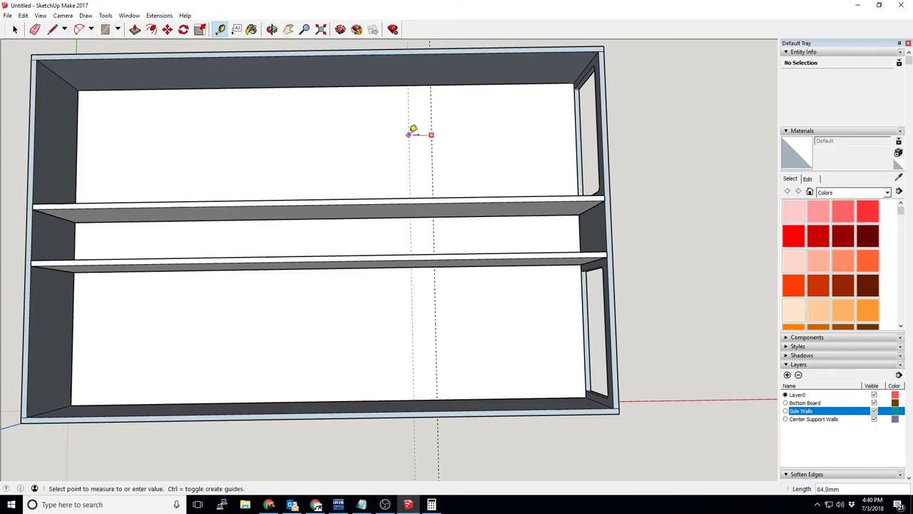
{"action": "left_click", "coordinate": [414, 134]}
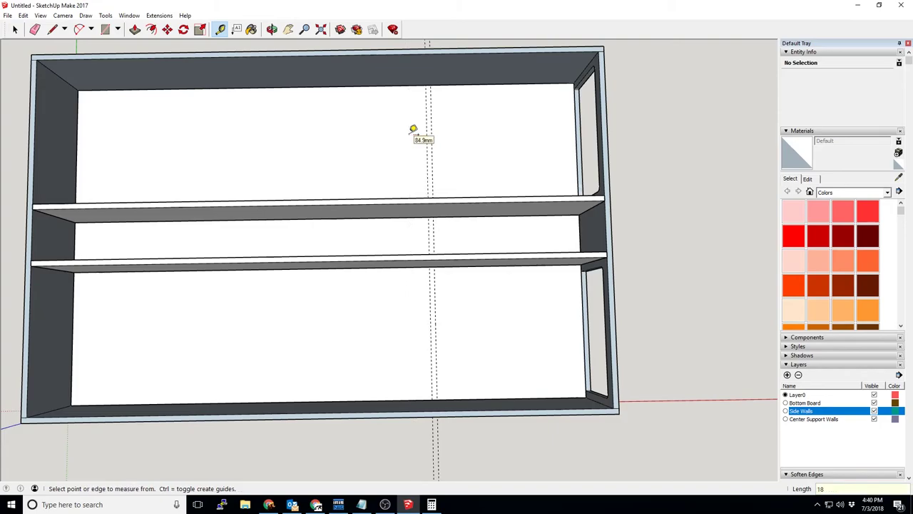
Draw two lines along the guides on the bottom board, from the rear side wall to the nearest lengthwise divider
{"action": "left_click", "coordinate": [52, 30]}
{"action": "scroll", "coordinate": [429, 187], "scroll_direction": "up", "scroll_amount": 5}
{"action": "middle_click_drag", "start_coordinate": [479, 170], "coordinate": [452, 360]}
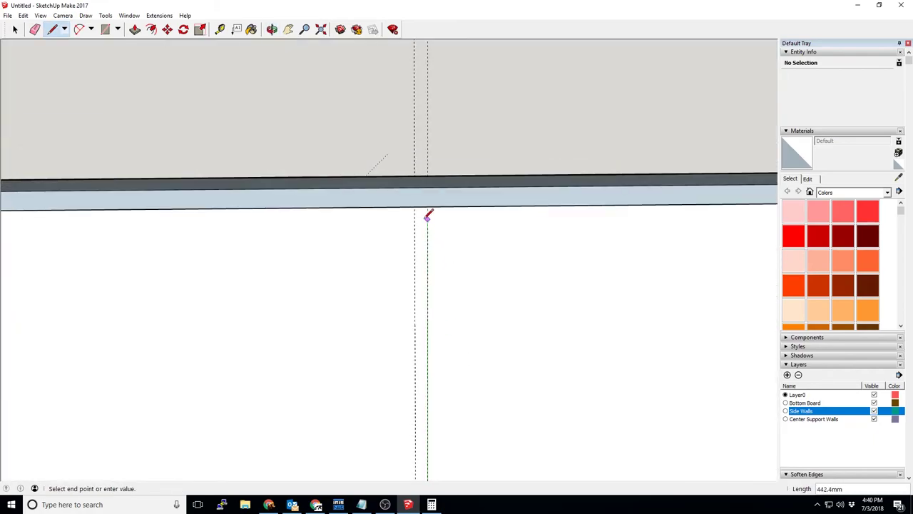
{"action": "middle_click_drag", "start_coordinate": [432, 243], "coordinate": [432, 175]}
{"action": "left_click", "coordinate": [427, 191]}
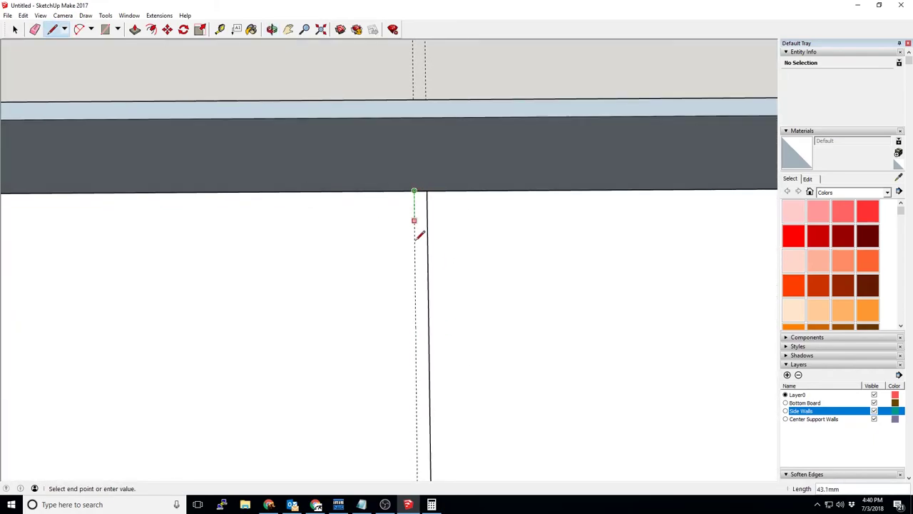
{"action": "mouse_move", "coordinate": [418, 224]}
{"action": "middle_mouse_down"}
{"action": "mouse_move", "coordinate": [430, 147]}
{"action": "mouse_move", "coordinate": [431, 283]}
{"action": "middle_mouse_up"}
{"action": "left_click", "coordinate": [430, 282]}
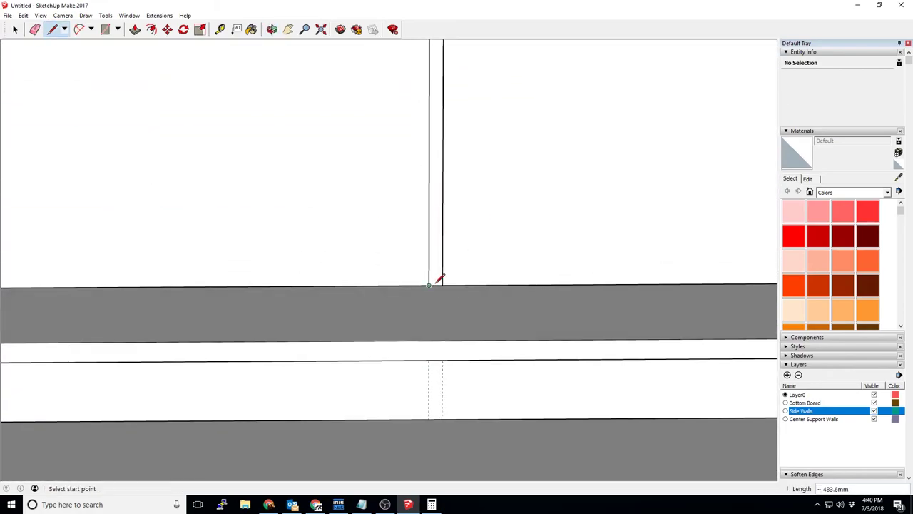
Outline the matching strip along the guides in the front compartment, between the other lengthwise divider and the front side wall
{"action": "scroll", "coordinate": [434, 279], "scroll_direction": "down", "scroll_amount": 5}
{"action": "middle_click_drag", "start_coordinate": [530, 337], "coordinate": [492, 223]}
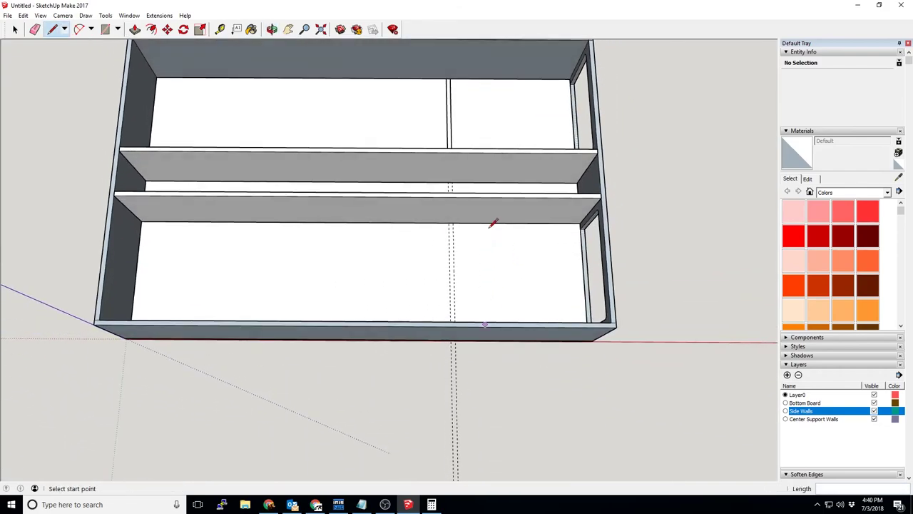
{"action": "left_click", "coordinate": [452, 222]}
{"action": "middle_click_drag", "start_coordinate": [457, 306], "coordinate": [422, 336]}
{"action": "scroll", "coordinate": [461, 325], "scroll_direction": "up", "scroll_amount": 5}
{"action": "left_click", "coordinate": [425, 247]}
{"action": "middle_click_drag", "start_coordinate": [426, 247], "coordinate": [497, 402]}
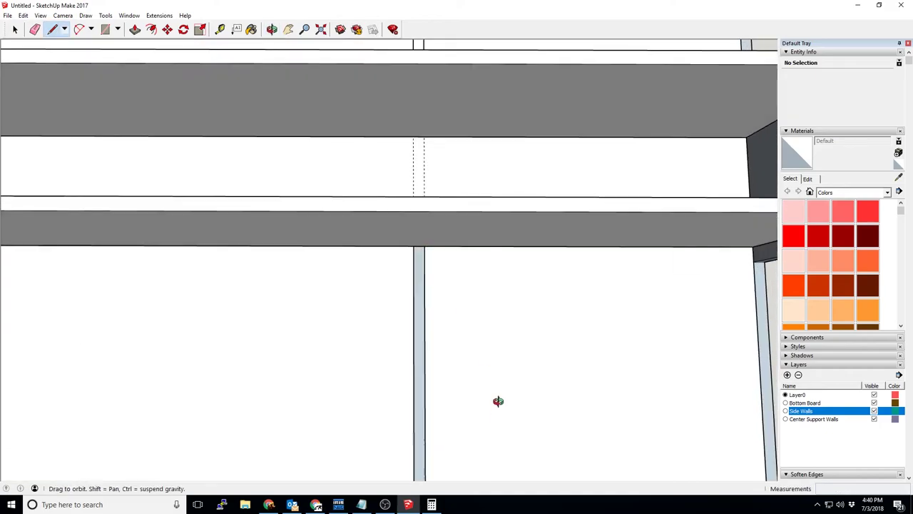
Pull both narrow strips up to the height of the lengthwise dividers to form the two cross walls
{"action": "scroll", "coordinate": [499, 328], "scroll_direction": "down", "scroll_amount": 10}
{"action": "scroll", "coordinate": [499, 328], "scroll_direction": "down", "scroll_amount": 3}
{"action": "middle_click_drag", "start_coordinate": [492, 351], "coordinate": [615, 292]}
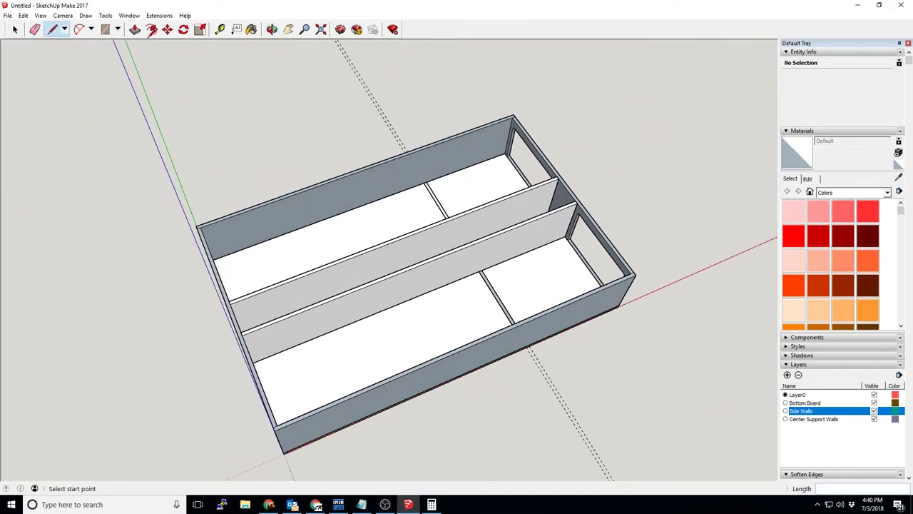
{"action": "key", "text": "p"}
{"action": "left_click", "coordinate": [492, 291]}
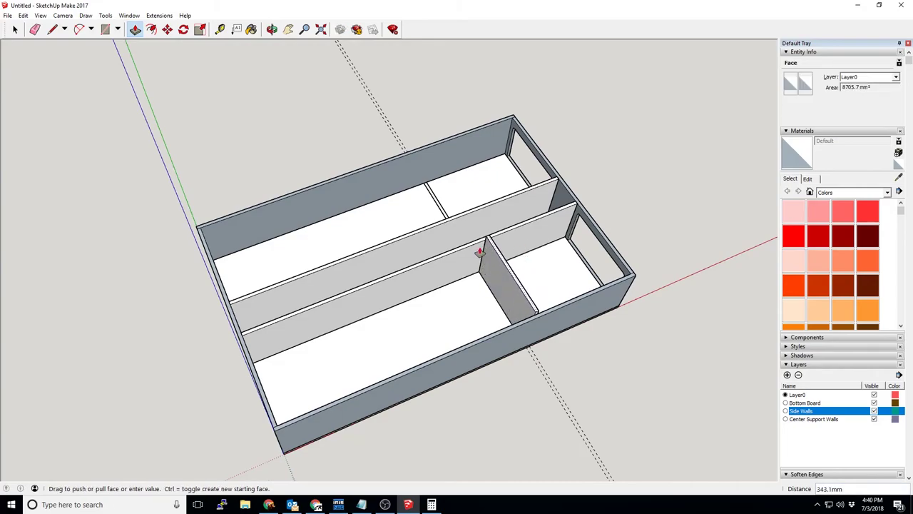
{"action": "left_click", "coordinate": [473, 249]}
{"action": "left_click", "coordinate": [431, 193]}
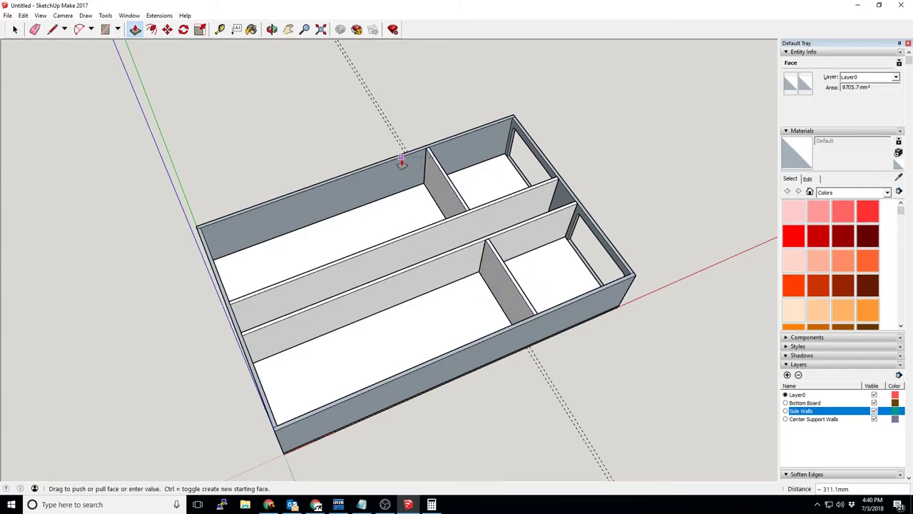
{"action": "left_click", "coordinate": [402, 163]}
Remove the two remaining guides and add a layer named Rear 1510 Storage Walls
{"action": "middle_click_drag", "start_coordinate": [400, 161], "coordinate": [473, 347]}
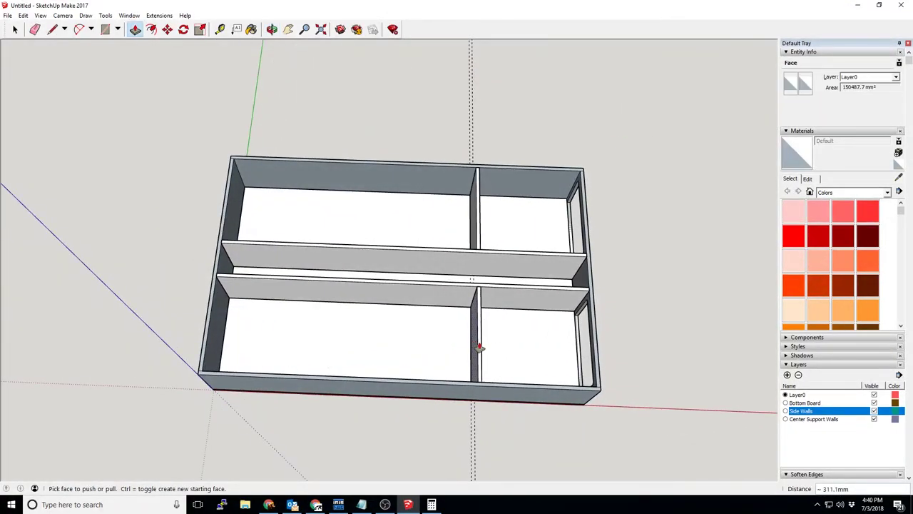
{"action": "left_click", "coordinate": [16, 30]}
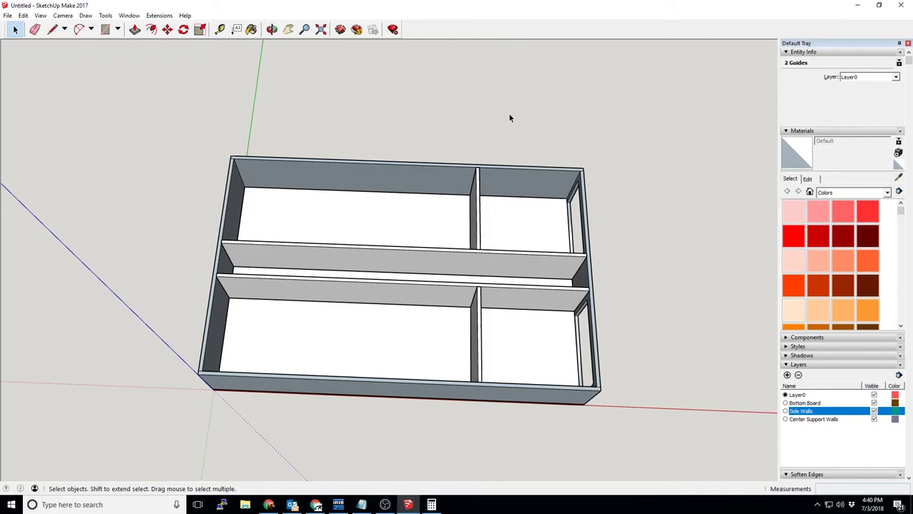
{"action": "left_click", "coordinate": [788, 375]}
{"action": "type", "text": "Rear 1510 Storage Walls"}
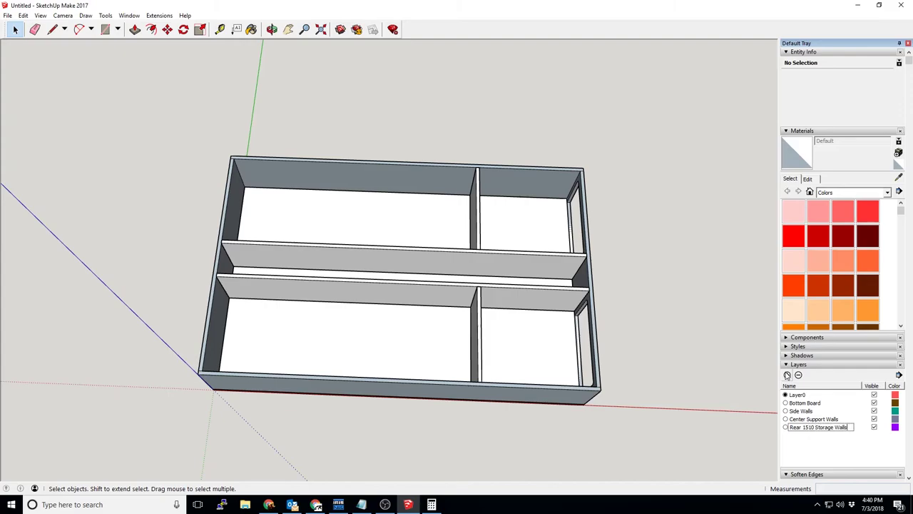
{"action": "key", "text": "Return"}
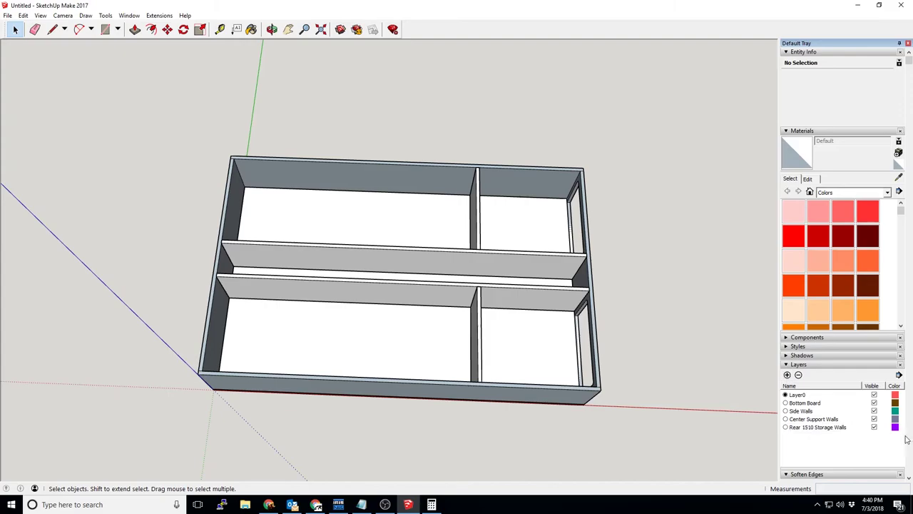
Hide the Center Support Walls, Bottom Board and Side Walls layers to isolate the two cross walls
{"action": "left_click", "coordinate": [874, 418]}
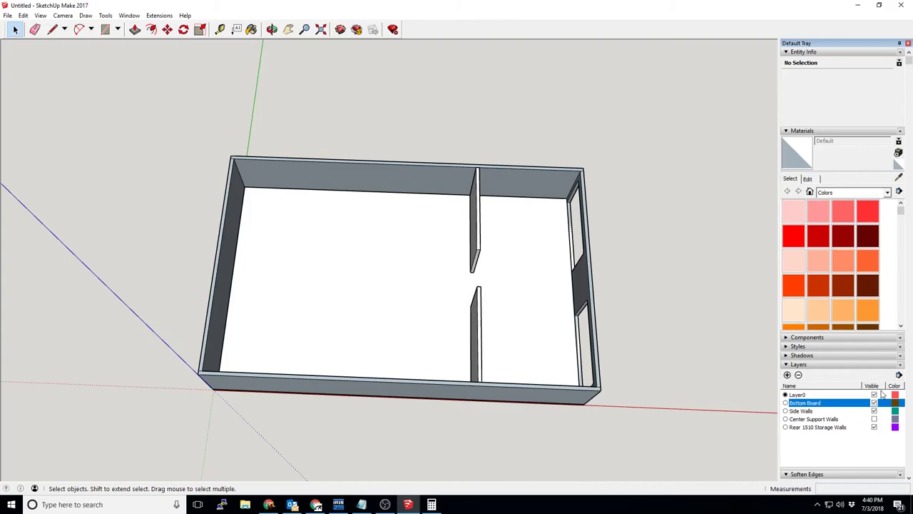
{"action": "left_click", "coordinate": [874, 402]}
{"action": "left_click", "coordinate": [874, 411]}
{"action": "left_click", "coordinate": [531, 144]}
Make both cross walls into one component named Rear 1510 Storage Walls
{"action": "key", "text": "ctrl+a"}
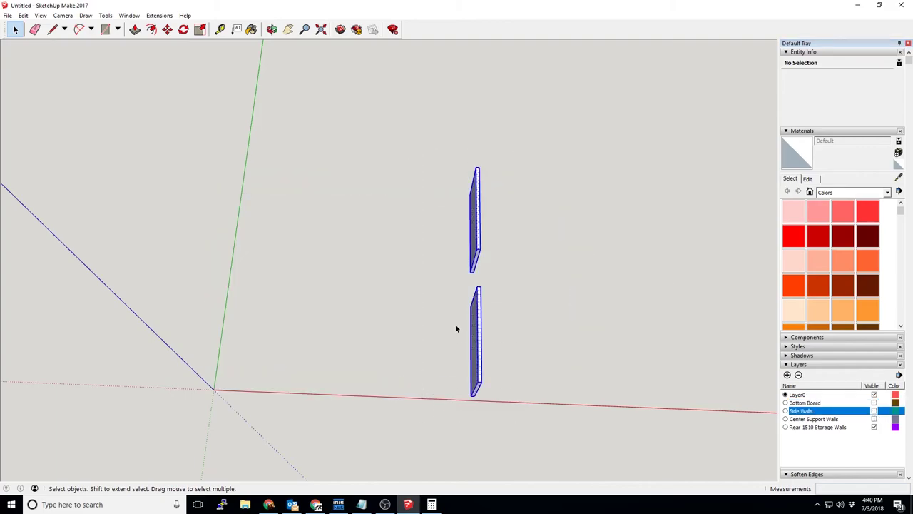
{"action": "right_click", "coordinate": [479, 317]}
{"action": "left_click", "coordinate": [532, 389]}
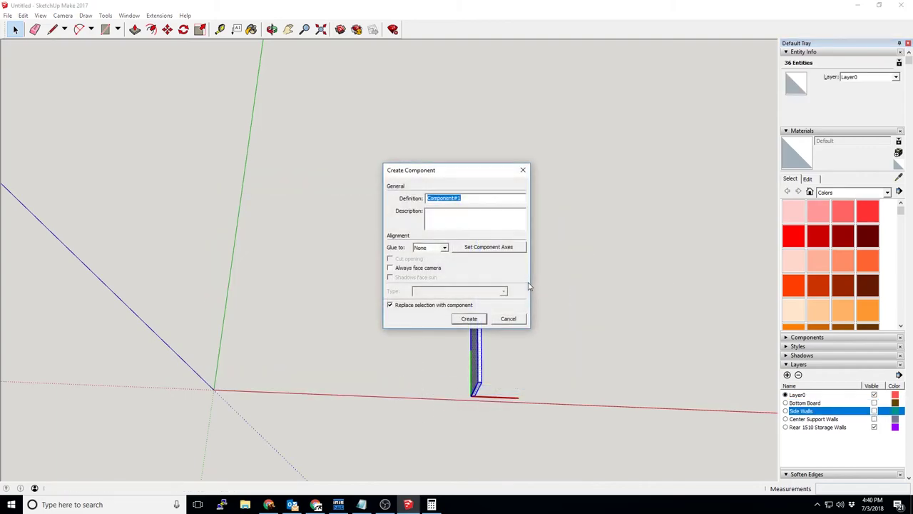
{"action": "type", "text": "Rear 1510 Storage Walls"}
{"action": "key", "text": "Return"}
{"action": "left_click", "coordinate": [527, 281]}
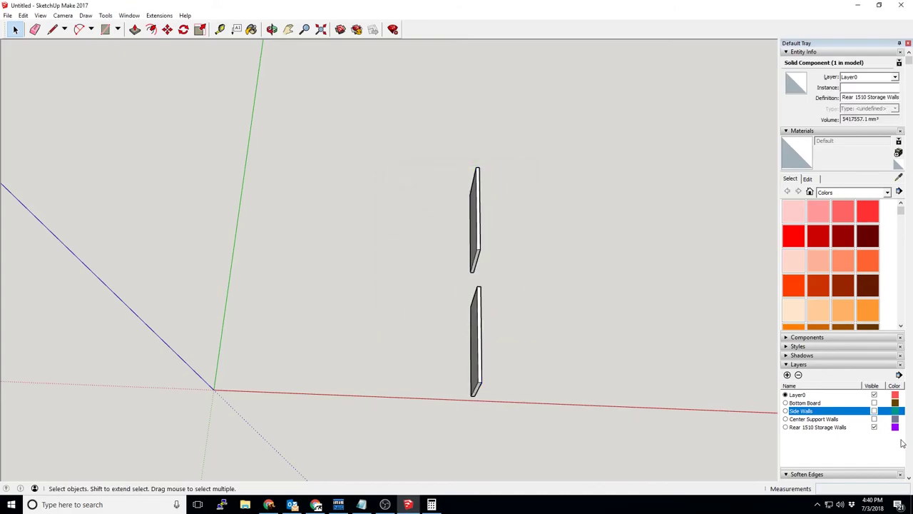
Make the Center Support Walls, Side Walls and Bottom Board layers visible again
{"action": "left_click", "coordinate": [874, 419]}
{"action": "left_click", "coordinate": [874, 411]}
{"action": "left_click", "coordinate": [874, 403]}
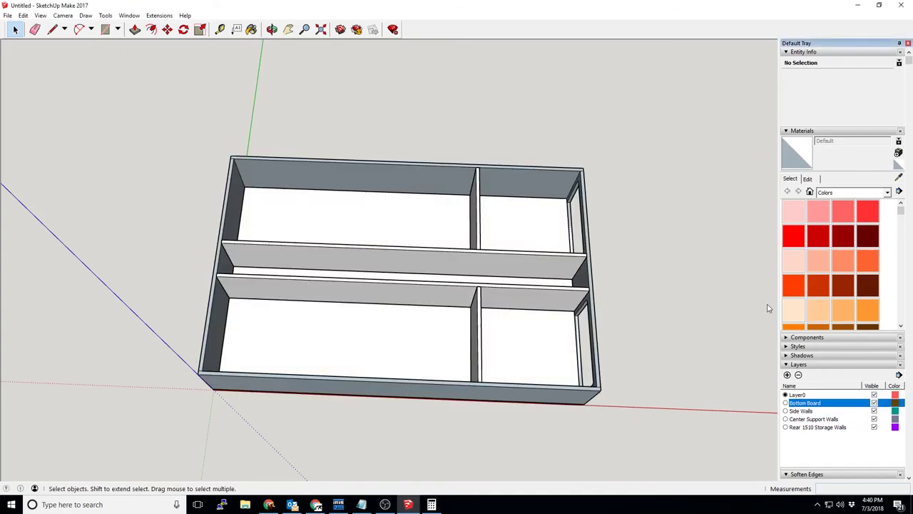
{"action": "middle_click_drag", "start_coordinate": [699, 302], "coordinate": [151, 3]}
{"action": "middle_click_drag", "start_coordinate": [219, 29], "coordinate": [664, 125]}
{"action": "mouse_move", "coordinate": [341, 308]}
{"action": "middle_mouse_down"}
{"action": "mouse_move", "coordinate": [401, 310]}
{"action": "mouse_move", "coordinate": [329, 297]}
{"action": "middle_mouse_up"}
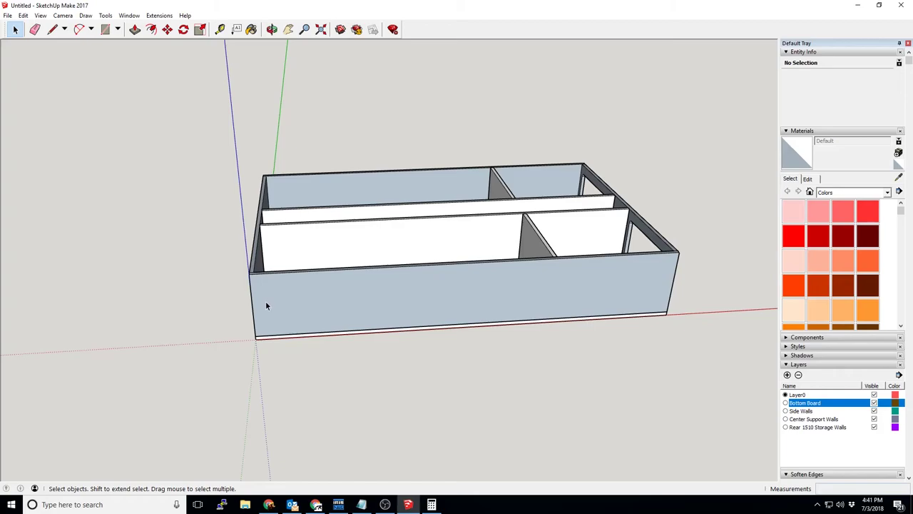
{"action": "middle_click_drag", "start_coordinate": [343, 268], "coordinate": [252, 327]}
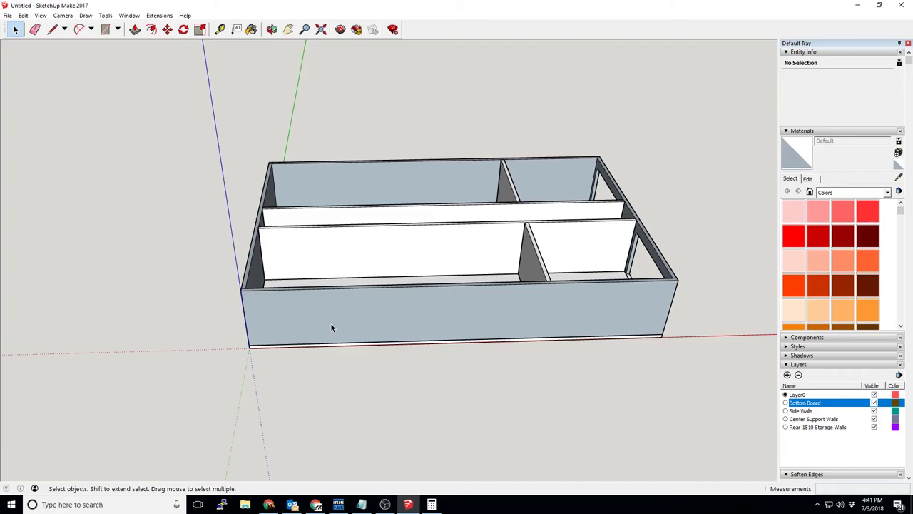
{"action": "scroll", "coordinate": [332, 325], "scroll_direction": "up", "scroll_amount": 5}
{"action": "middle_click_drag", "start_coordinate": [457, 319], "coordinate": [418, 322]}
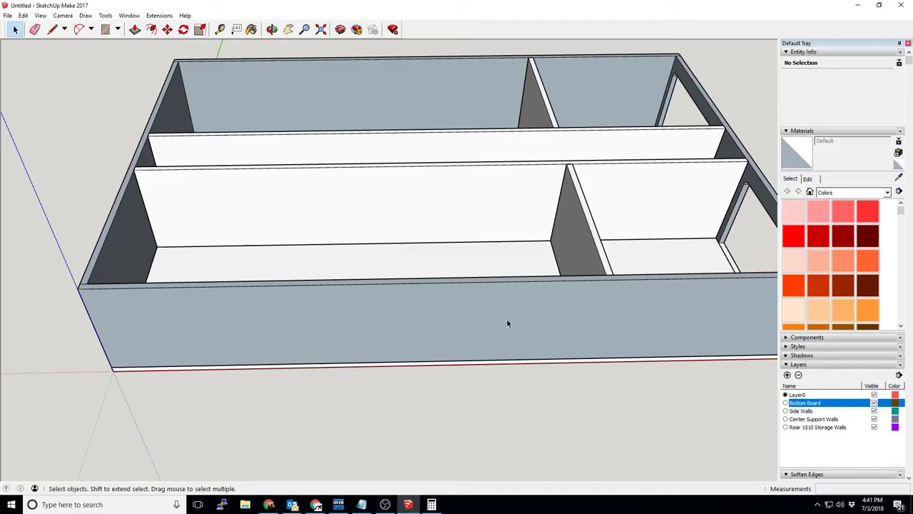
{"action": "middle_click_drag", "start_coordinate": [510, 313], "coordinate": [530, 255]}
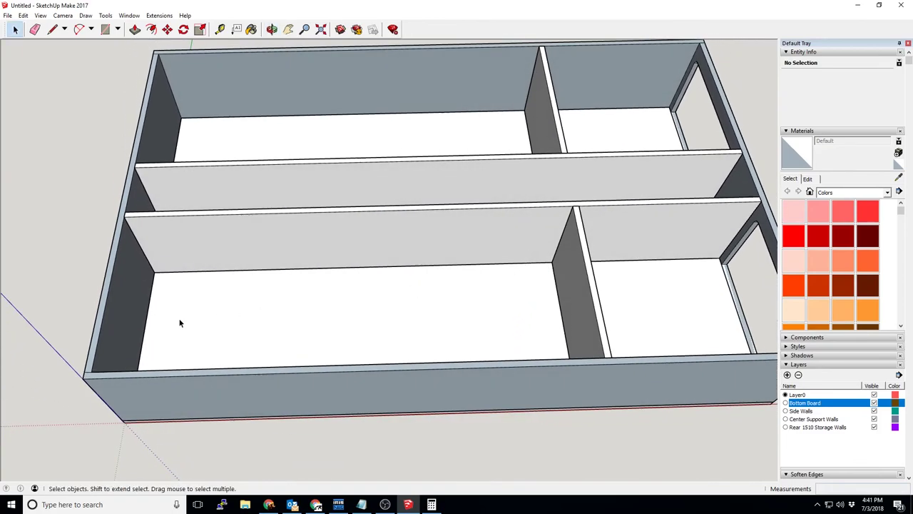
{"action": "middle_click_drag", "start_coordinate": [180, 320], "coordinate": [244, 381]}
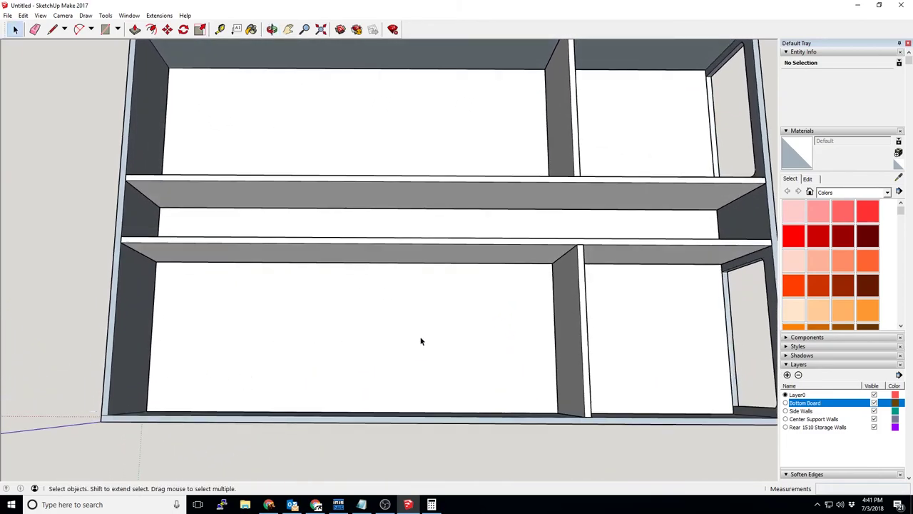
{"action": "middle_click_drag", "start_coordinate": [279, 372], "coordinate": [351, 173]}
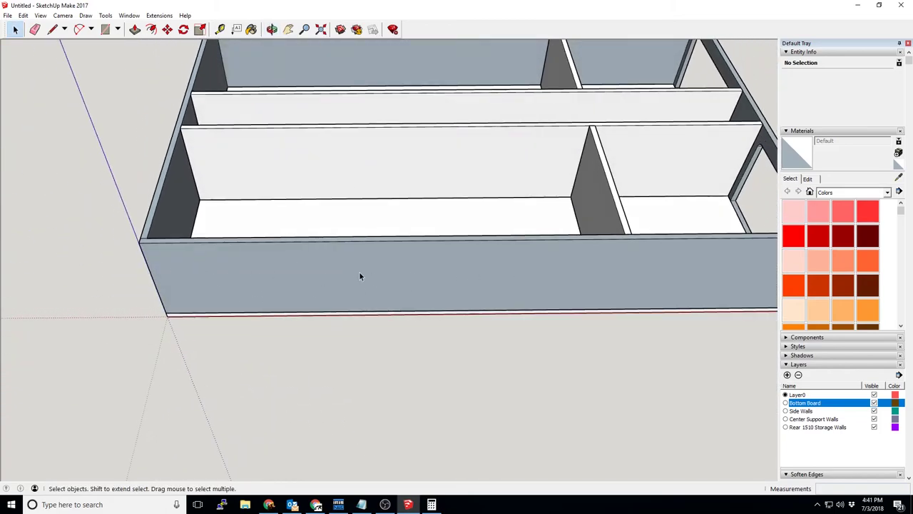
Place guides on the front long wall 5" in from the vertical edge at the origin and 50 mm below the top edge
{"action": "left_click", "coordinate": [220, 30]}
{"action": "middle_click_drag", "start_coordinate": [226, 321], "coordinate": [207, 206]}
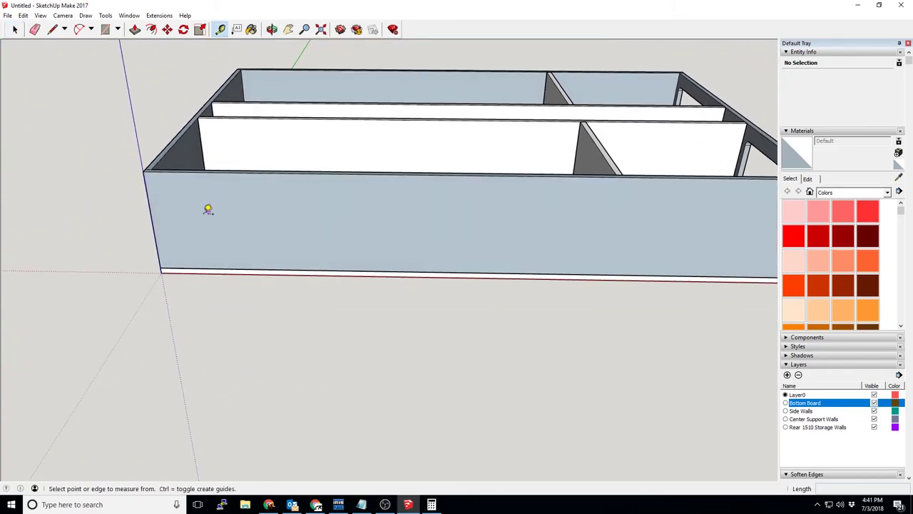
{"action": "left_click", "coordinate": [157, 216]}
{"action": "type", "text": "5"}
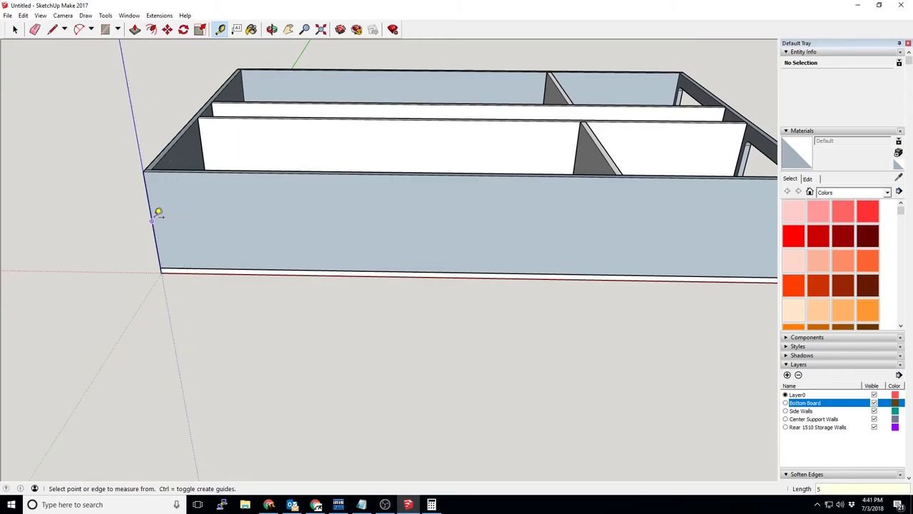
{"action": "left_click", "coordinate": [152, 219]}
{"action": "key", "text": "Return"}
{"action": "left_click", "coordinate": [346, 169]}
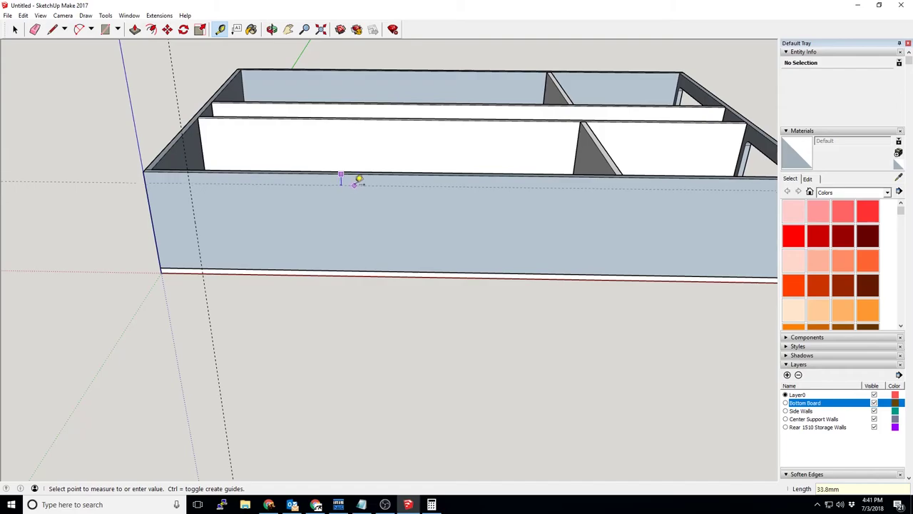
{"action": "type", "text": "50"}
{"action": "key", "text": "Return"}
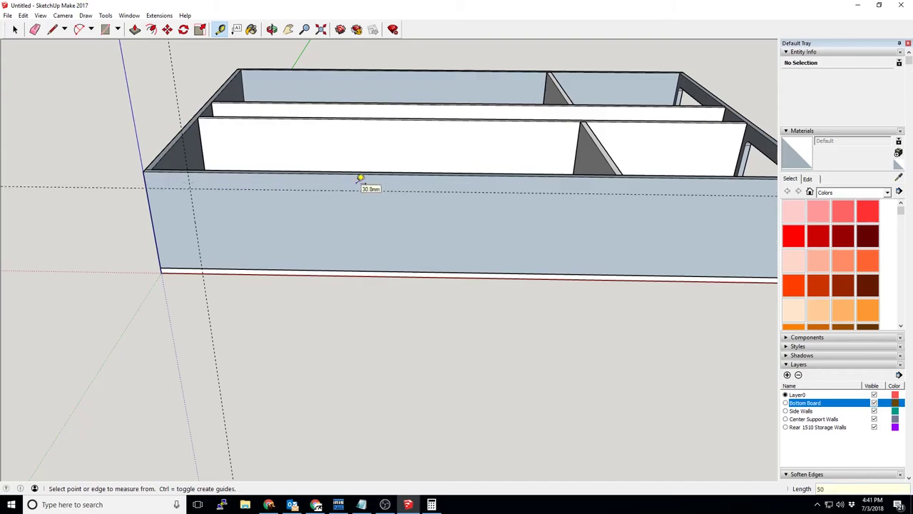
Place a second vertical guide on the front long wall, 36" from the first vertical guide
{"action": "left_click", "coordinate": [195, 225]}
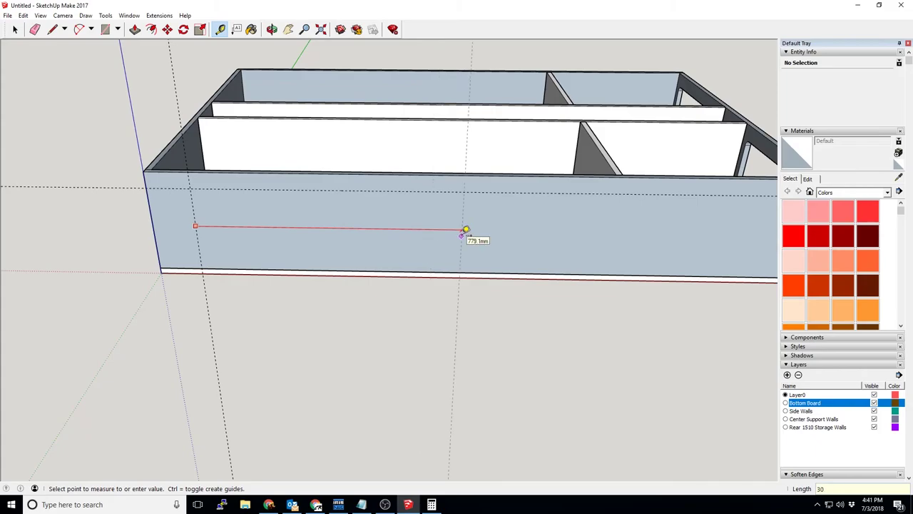
{"action": "left_click", "coordinate": [466, 231]}
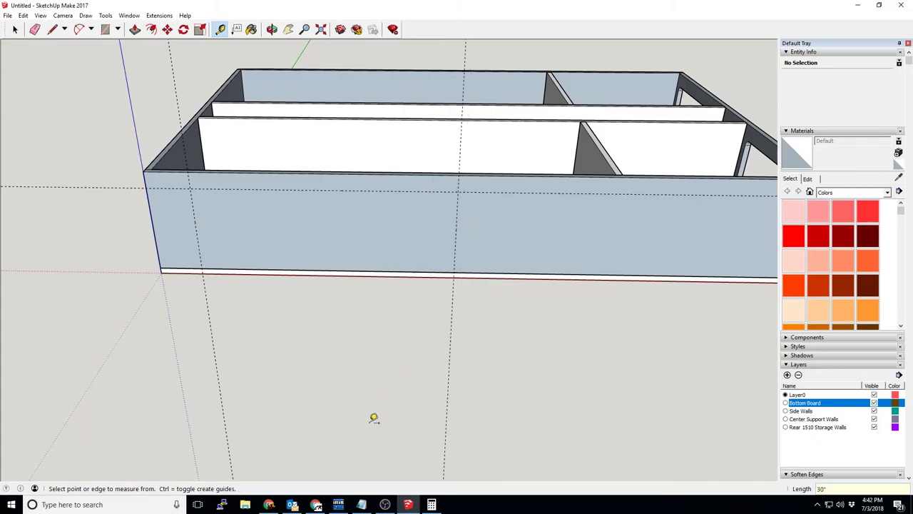
{"action": "middle_click_drag", "start_coordinate": [576, 217], "coordinate": [322, 290]}
{"action": "left_click", "coordinate": [194, 273]}
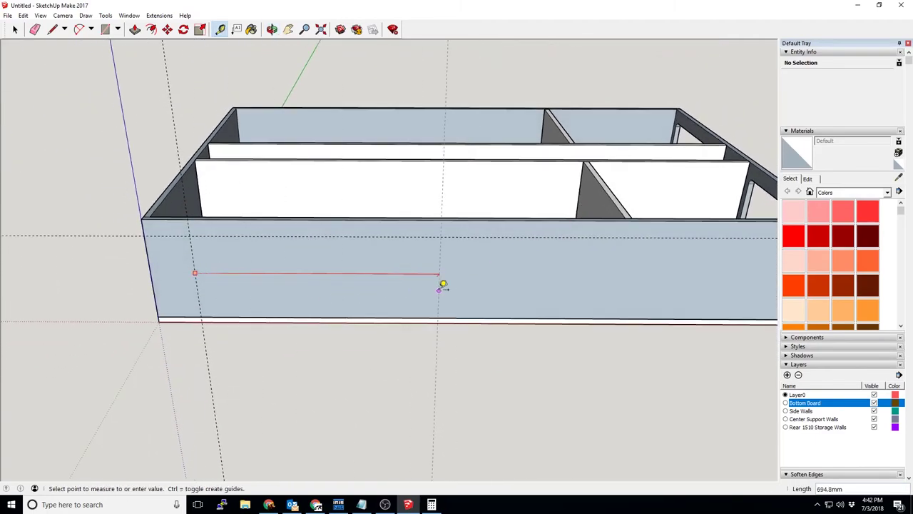
{"action": "type", "text": "36"}
{"action": "key", "text": "Return"}
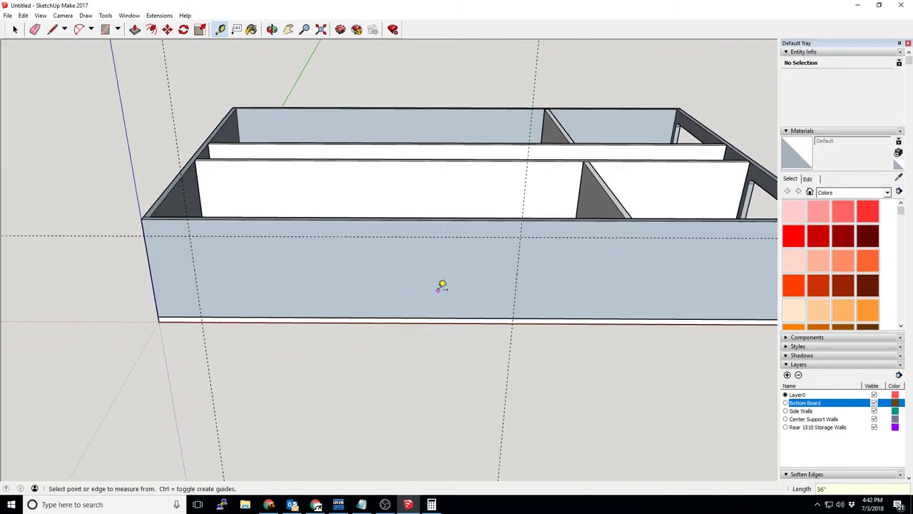
Add guides 18 mm inside both vertical guides and 18 mm below the horizontal guide on the front wall
{"action": "left_click", "coordinate": [517, 266]}
{"action": "type", "text": "18"}
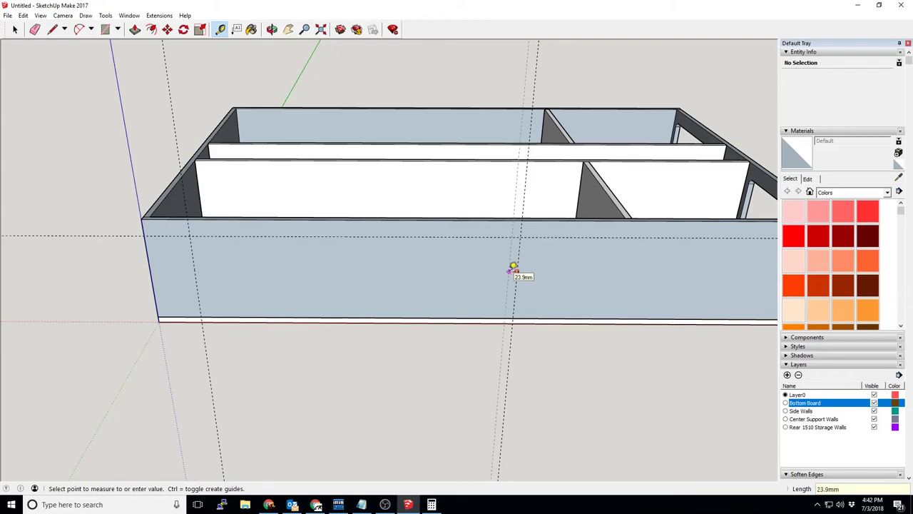
{"action": "key", "text": "Return"}
{"action": "left_click", "coordinate": [194, 272]}
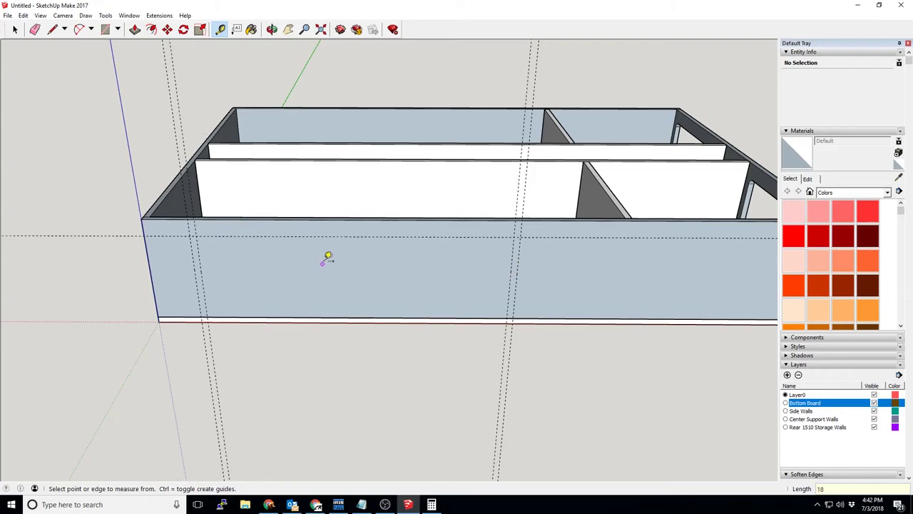
{"action": "left_click", "coordinate": [327, 237]}
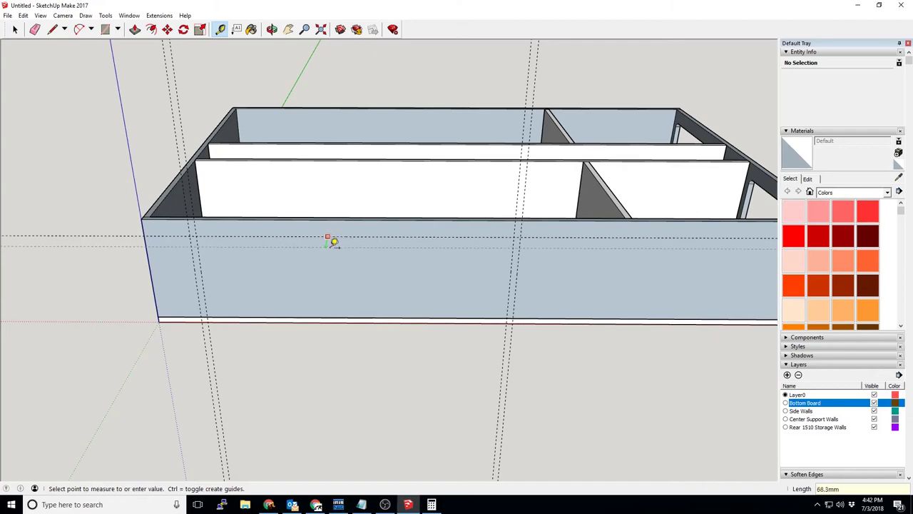
{"action": "type", "text": "18"}
{"action": "key", "text": "Return"}
Open the side walls component and draw the two sides and upper edge of the front wall opening along the outer guides
{"action": "left_click", "coordinate": [53, 29]}
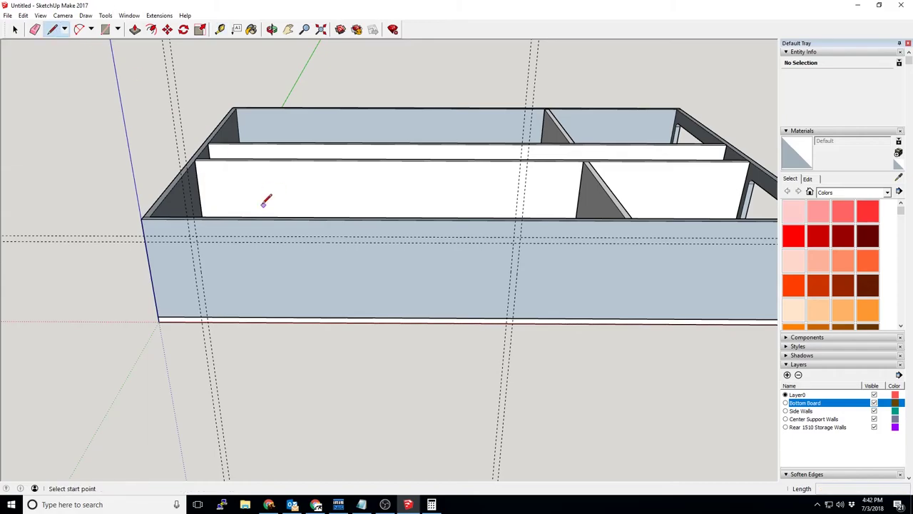
{"action": "left_click", "coordinate": [21, 30]}
{"action": "left_click_drag", "start_coordinate": [5, 28], "coordinate": [37, 5]}
{"action": "double_click", "coordinate": [15, 31]}
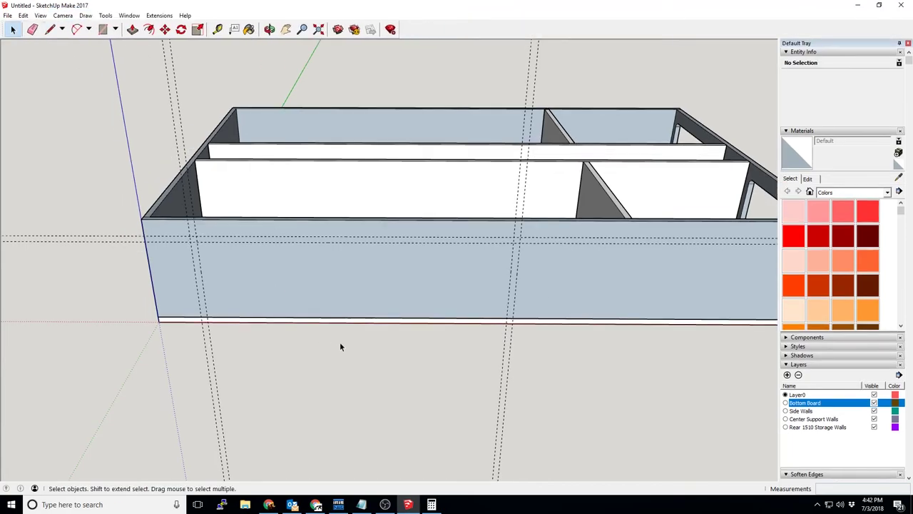
{"action": "scroll", "coordinate": [341, 335], "scroll_direction": "up", "scroll_amount": 5}
{"action": "left_click", "coordinate": [50, 28]}
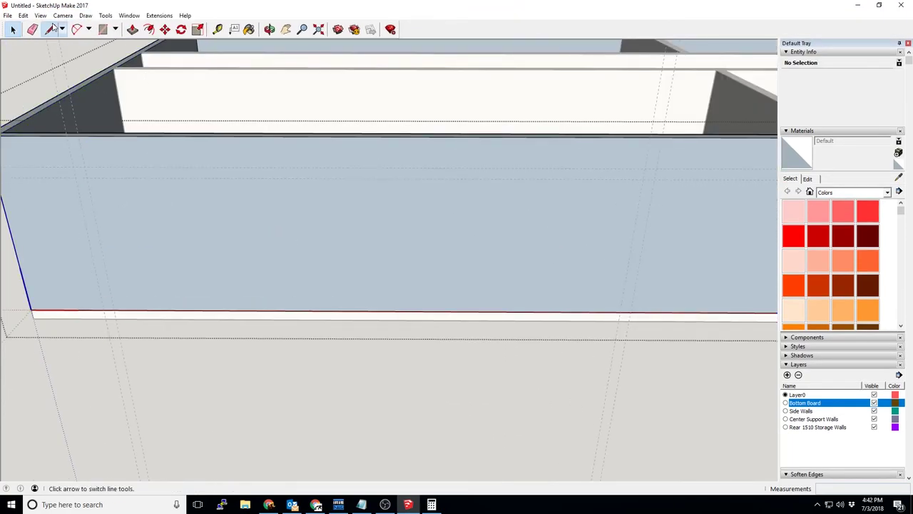
{"action": "left_click", "coordinate": [103, 310]}
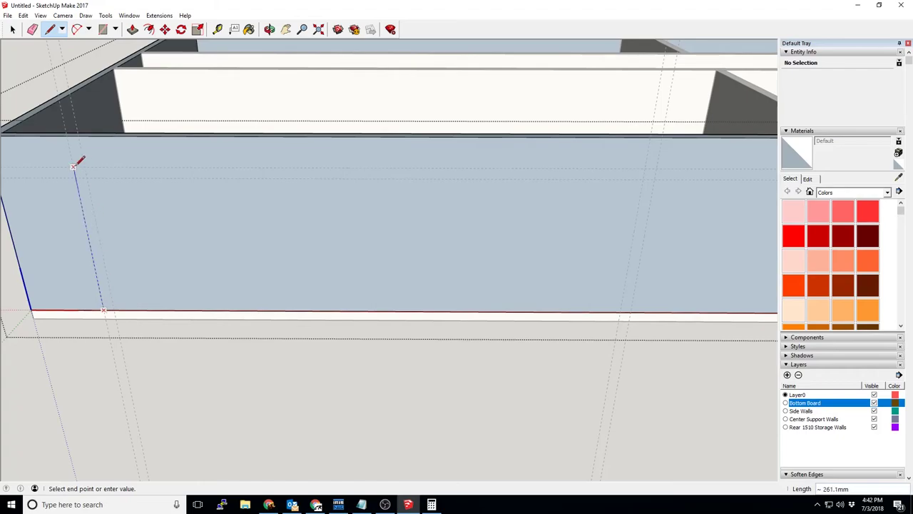
{"action": "left_click", "coordinate": [73, 167]}
{"action": "left_click", "coordinate": [657, 167]}
{"action": "left_click", "coordinate": [633, 311]}
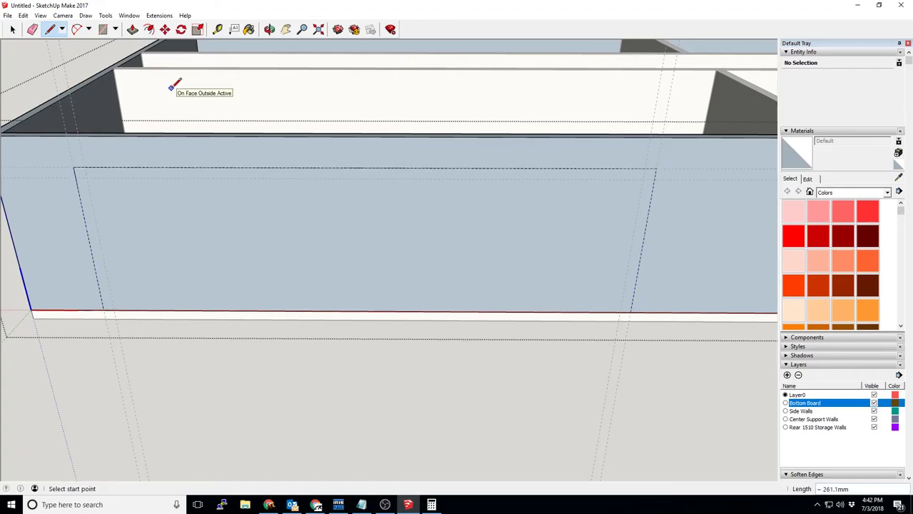
Round both upper corners of the opening outline with tangent arcs ending at the inner guides
{"action": "left_click", "coordinate": [75, 30]}
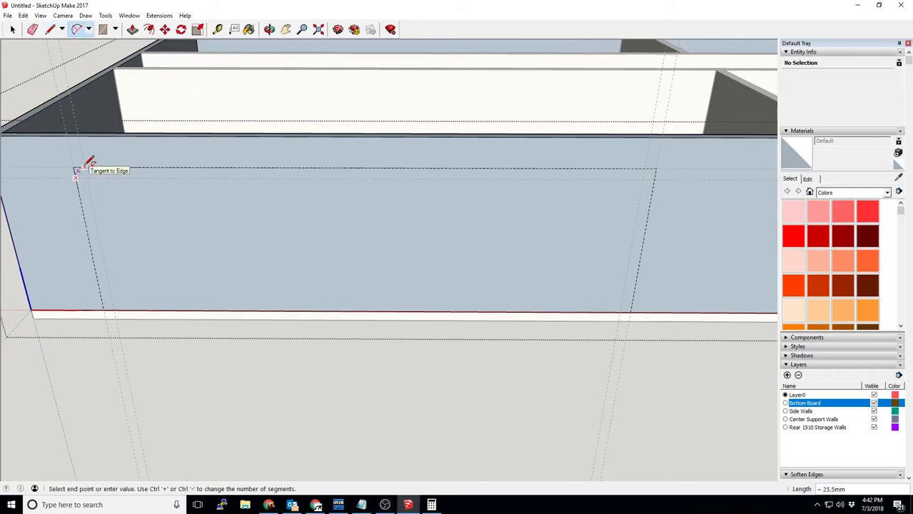
{"action": "left_click", "coordinate": [74, 169]}
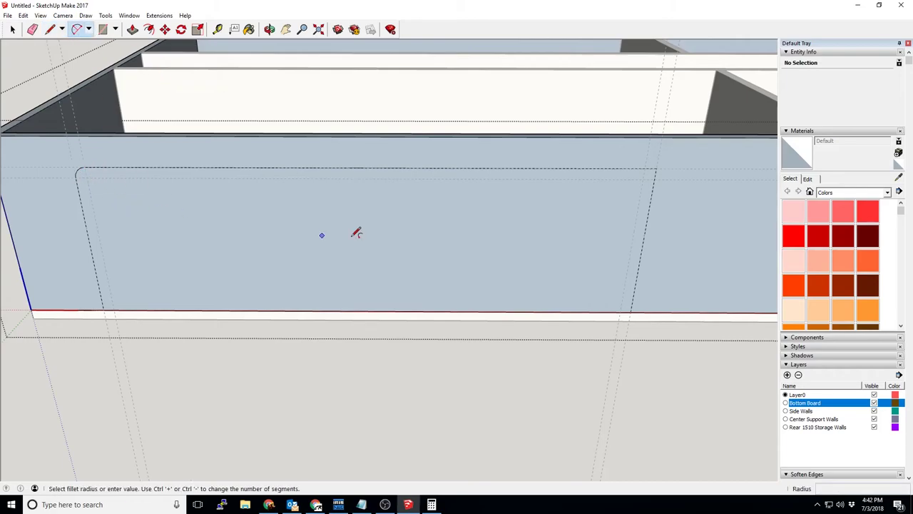
{"action": "left_click", "coordinate": [650, 173]}
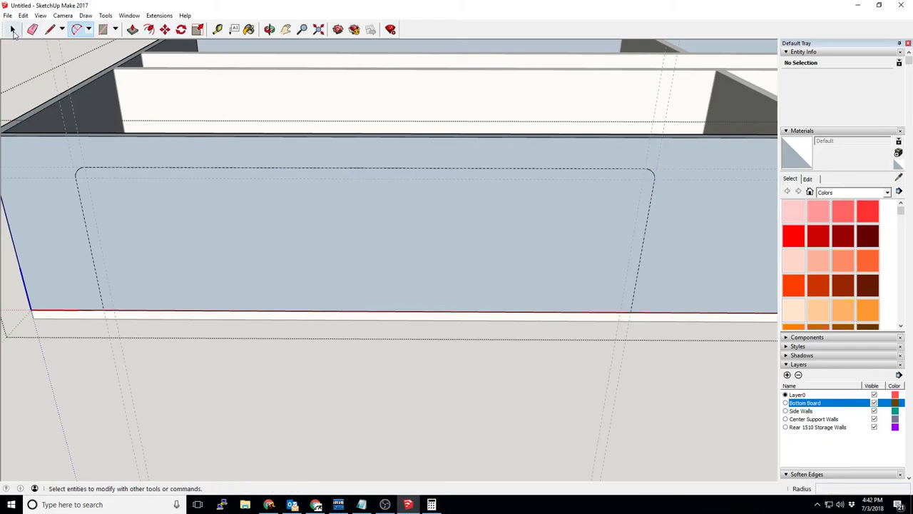
Cut the rounded outline through the front long wall with Push/Pull to form the opening
{"action": "left_click", "coordinate": [133, 29]}
{"action": "left_click_drag", "start_coordinate": [215, 232], "coordinate": [147, 112]}
{"action": "key", "text": "space"}
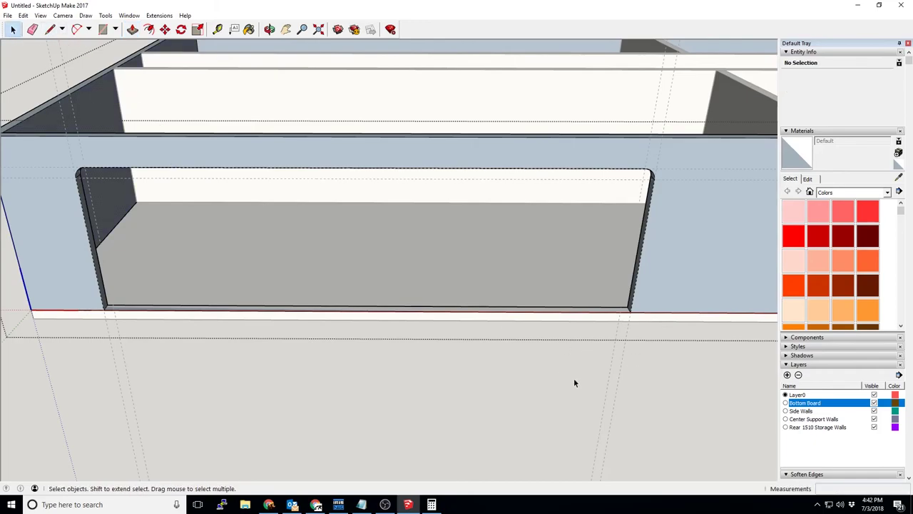
Delete the vertical and horizontal guides around the new front wall opening
{"action": "left_click_drag", "start_coordinate": [725, 379], "coordinate": [571, 412]}
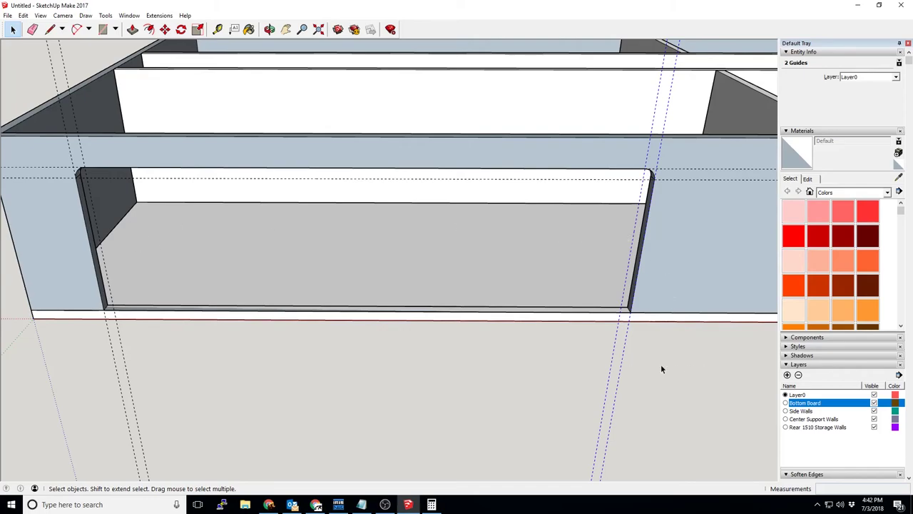
{"action": "left_click", "coordinate": [331, 354]}
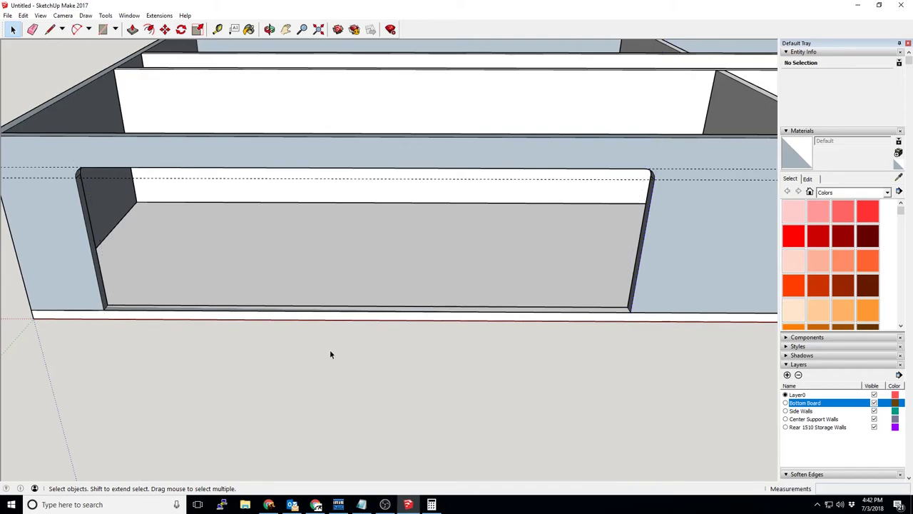
{"action": "left_click", "coordinate": [368, 178]}
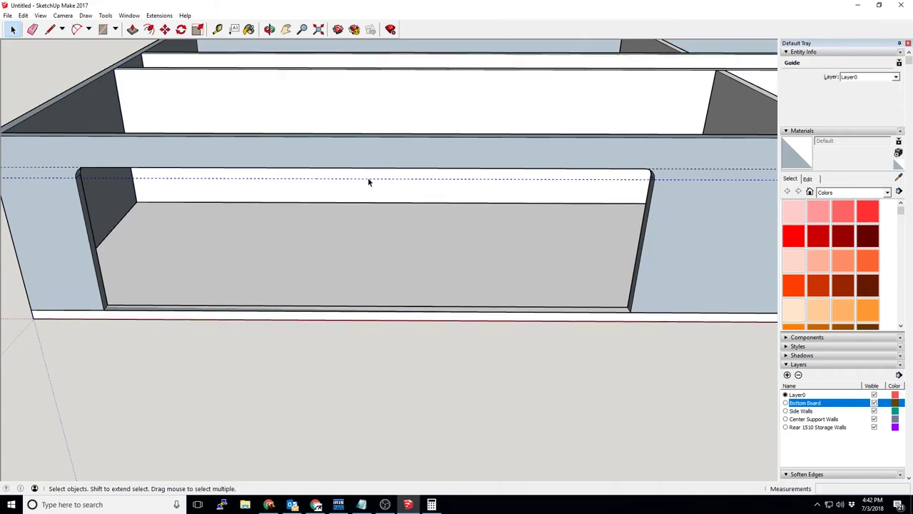
{"action": "middle_click_drag", "start_coordinate": [199, 285], "coordinate": [14, 173]}
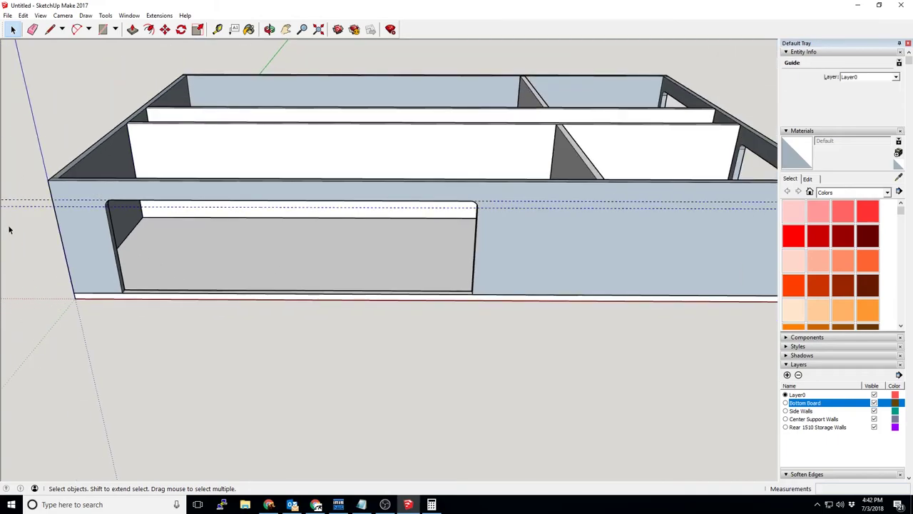
Open the side walls component at the opposite long wall and place a vertical guide 5" in from its end edge
{"action": "middle_click_drag", "start_coordinate": [287, 220], "coordinate": [632, 156]}
{"action": "middle_click_drag", "start_coordinate": [243, 200], "coordinate": [603, 274]}
{"action": "left_click", "coordinate": [218, 29]}
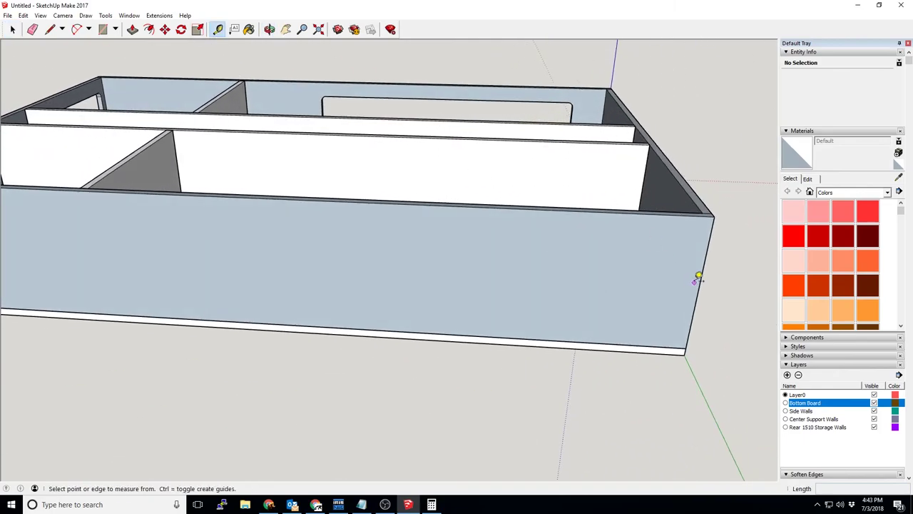
{"action": "left_click", "coordinate": [12, 29]}
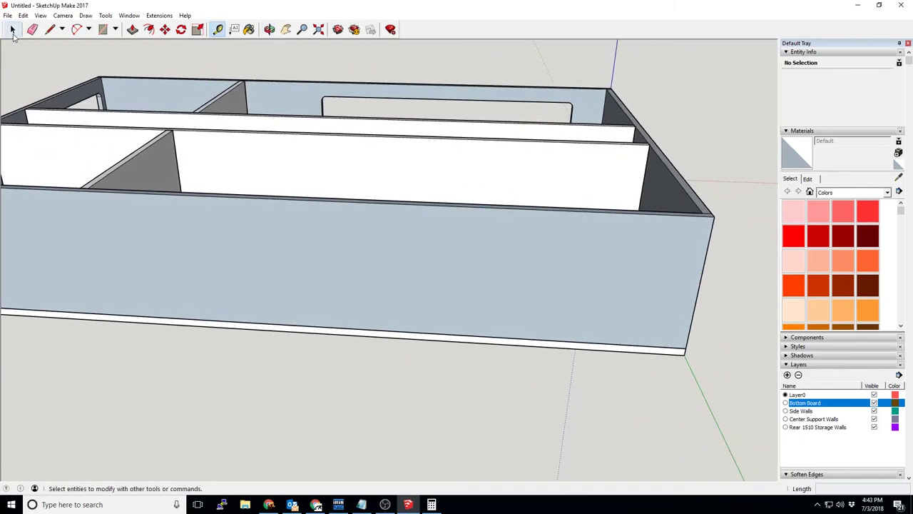
{"action": "double_click", "coordinate": [483, 259]}
{"action": "left_click", "coordinate": [217, 29]}
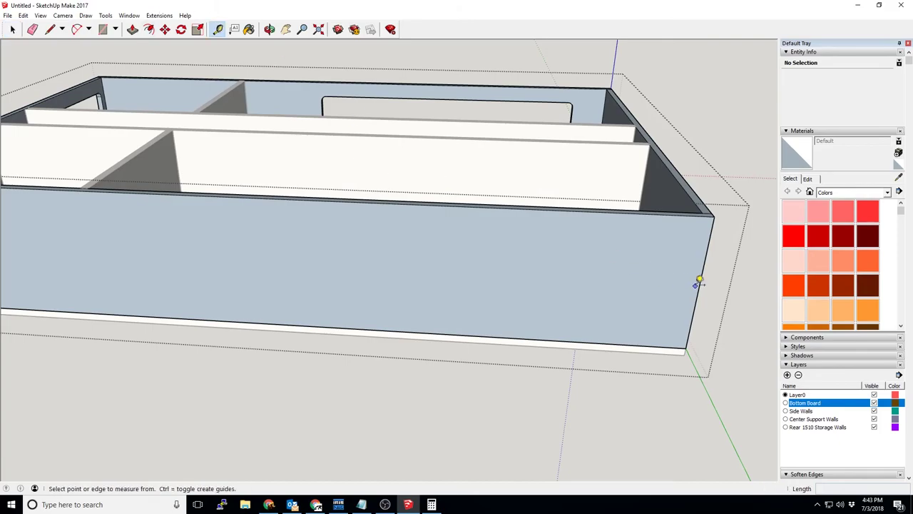
{"action": "left_click", "coordinate": [700, 284]}
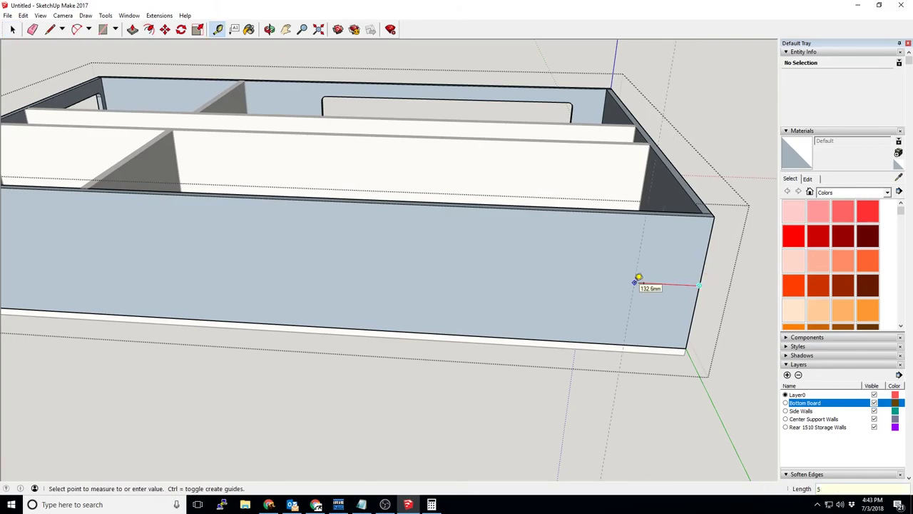
{"action": "left_click", "coordinate": [635, 282]}
Place another vertical guide on the opposite long wall, 36" from its first guide
{"action": "left_click", "coordinate": [636, 284]}
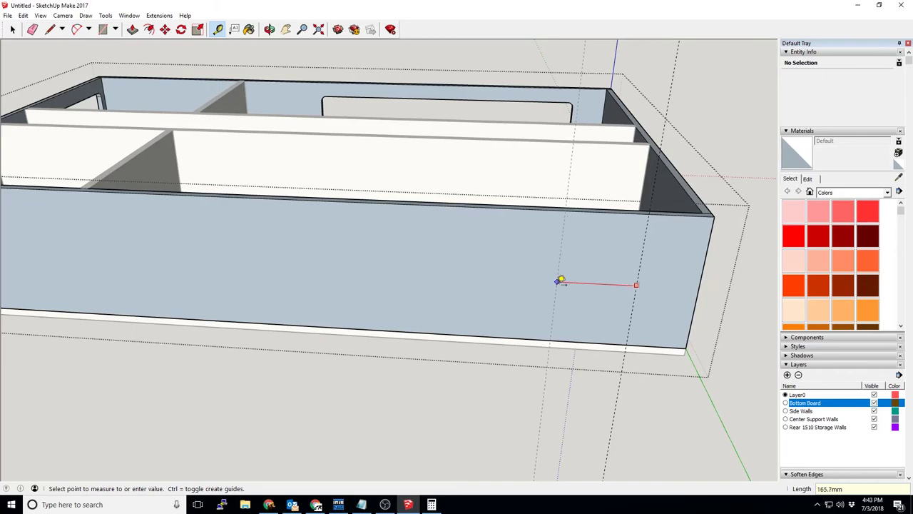
{"action": "type", "text": "36"}
{"action": "key", "text": "Return"}
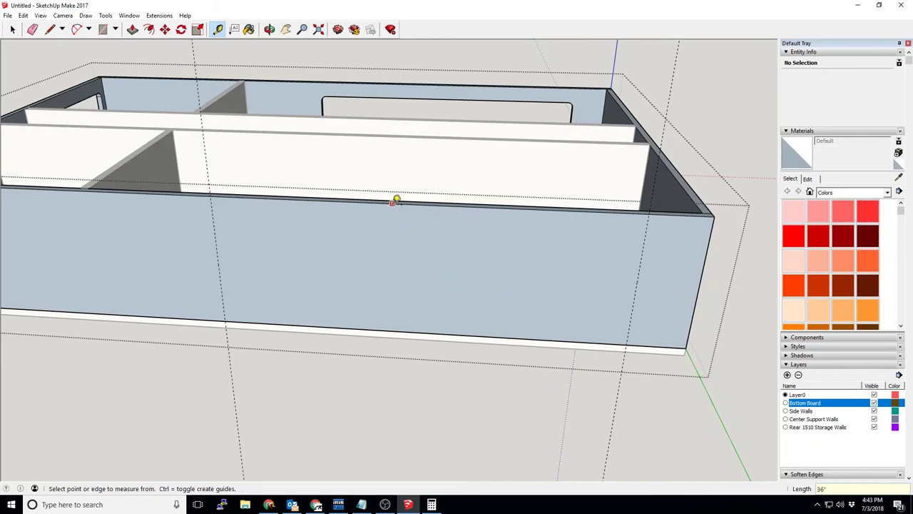
Place a horizontal guide 50 mm below the opposite long wall's upper edge and another 18 mm below that guide
{"action": "left_click", "coordinate": [392, 202]}
{"action": "type", "text": "50"}
{"action": "key", "text": "Return"}
{"action": "left_click", "coordinate": [410, 225]}
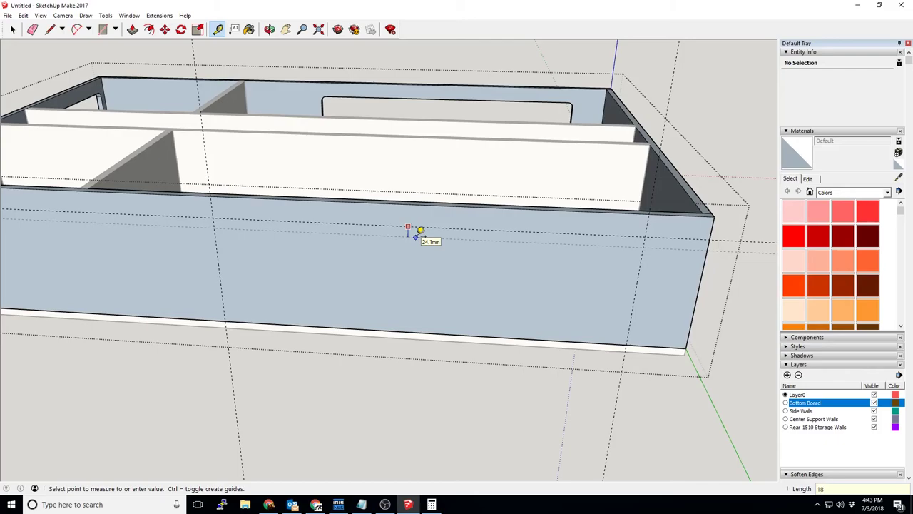
{"action": "type", "text": "18"}
{"action": "key", "text": "Return"}
Place vertical guides 18 mm inward from both vertical opening guides on the opposite long wall
{"action": "left_click", "coordinate": [218, 262]}
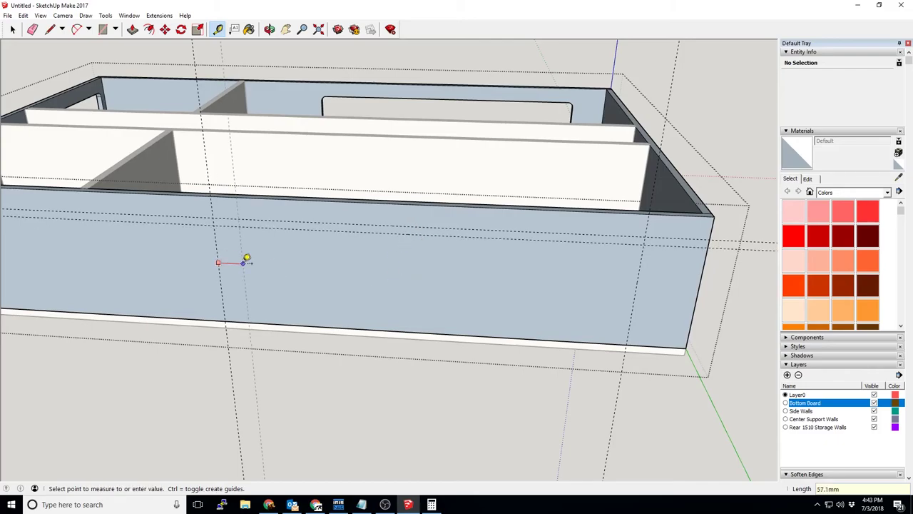
{"action": "type", "text": "18"}
{"action": "key", "text": "Return"}
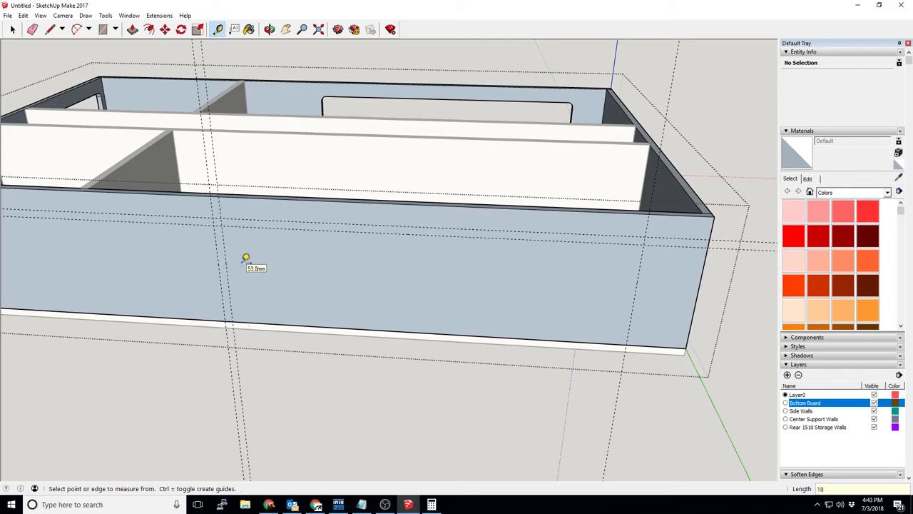
{"action": "left_click", "coordinate": [638, 275]}
Draw the opening's two sides and upper edge with lines along the outer guides, starting and ending at the wall's lower edge
{"action": "key", "text": "l"}
{"action": "scroll", "coordinate": [218, 307], "scroll_direction": "up", "scroll_amount": 2}
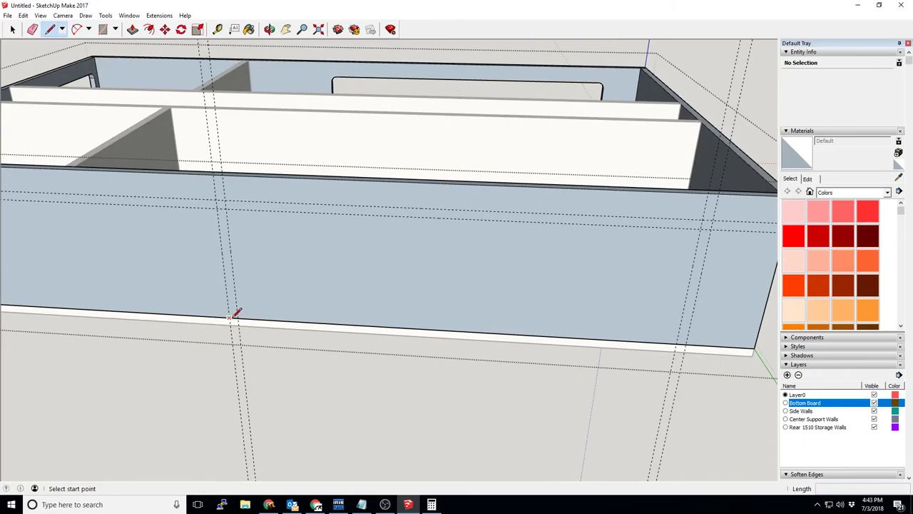
{"action": "left_click", "coordinate": [230, 316]}
{"action": "left_click", "coordinate": [216, 200]}
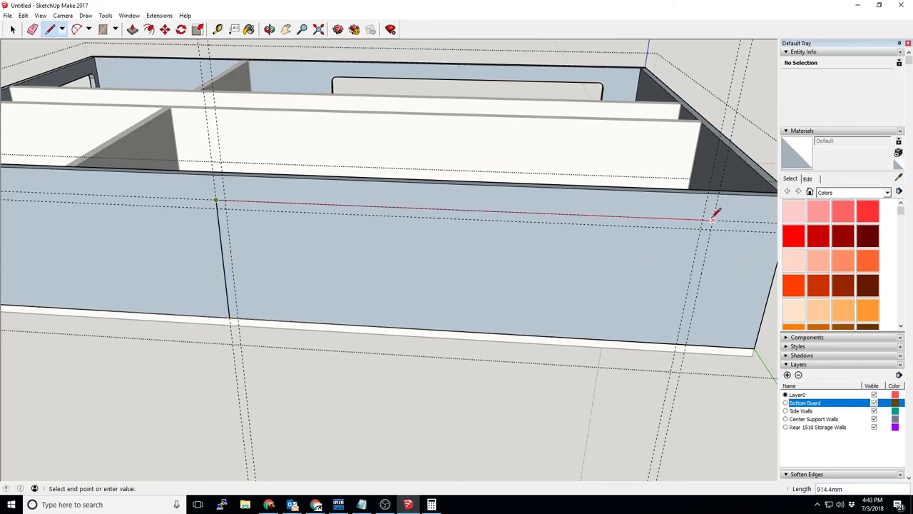
{"action": "left_click", "coordinate": [713, 219]}
{"action": "left_click", "coordinate": [689, 345]}
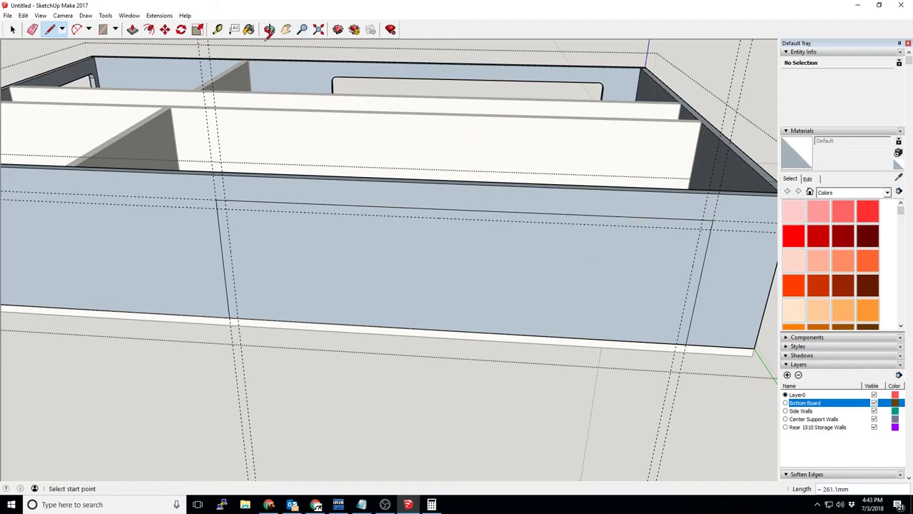
Round both upper corners of the opening outline with arcs spanning the 18 mm guide offsets
{"action": "left_click", "coordinate": [76, 29]}
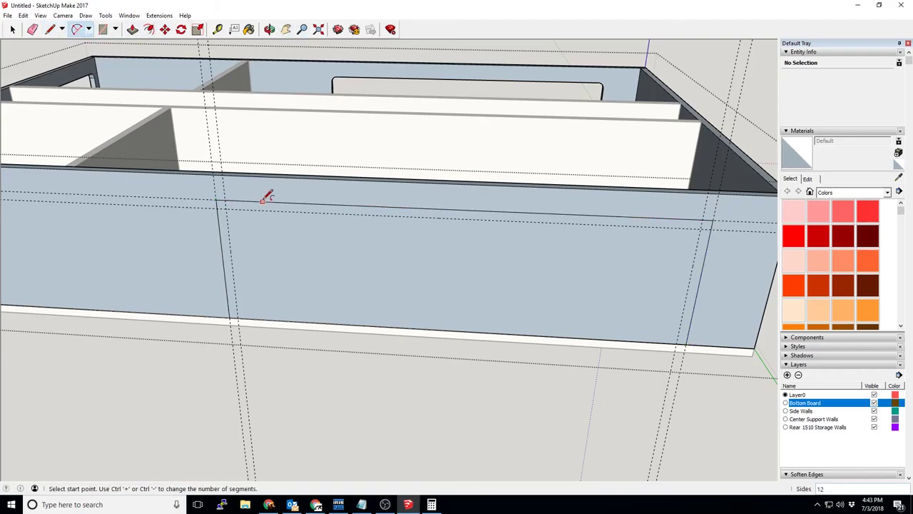
{"action": "left_click", "coordinate": [218, 205]}
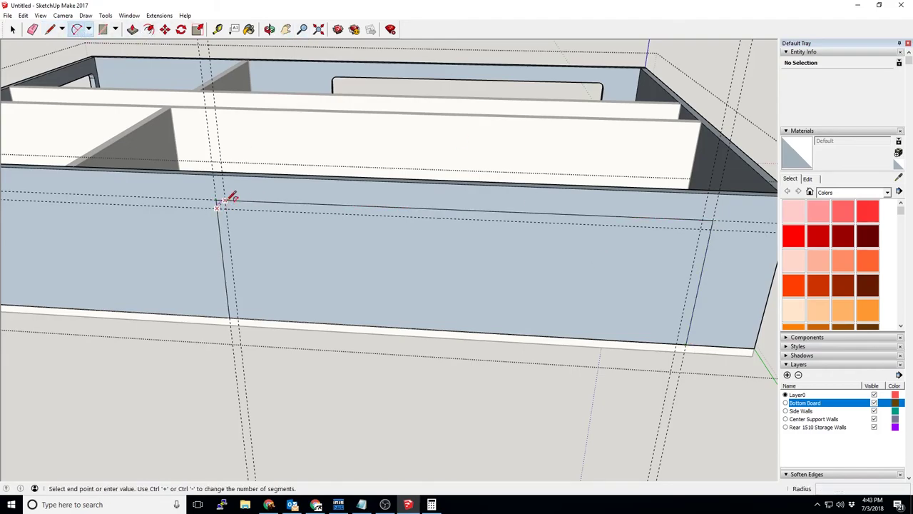
{"action": "double_click", "coordinate": [712, 221]}
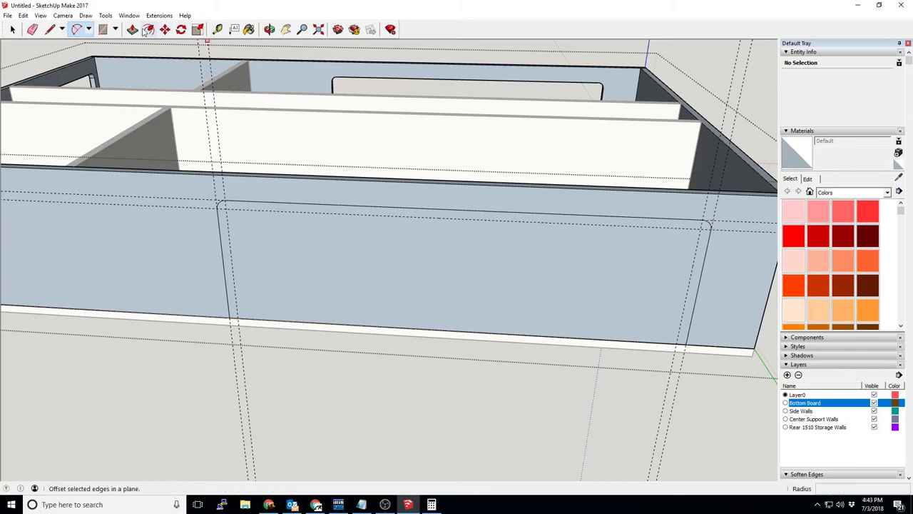
Push the rounded outline 18 mm through the opposite long wall to cut the opening
{"action": "left_click", "coordinate": [133, 29]}
{"action": "left_click_drag", "start_coordinate": [312, 230], "coordinate": [241, 281]}
{"action": "left_click", "coordinate": [12, 29]}
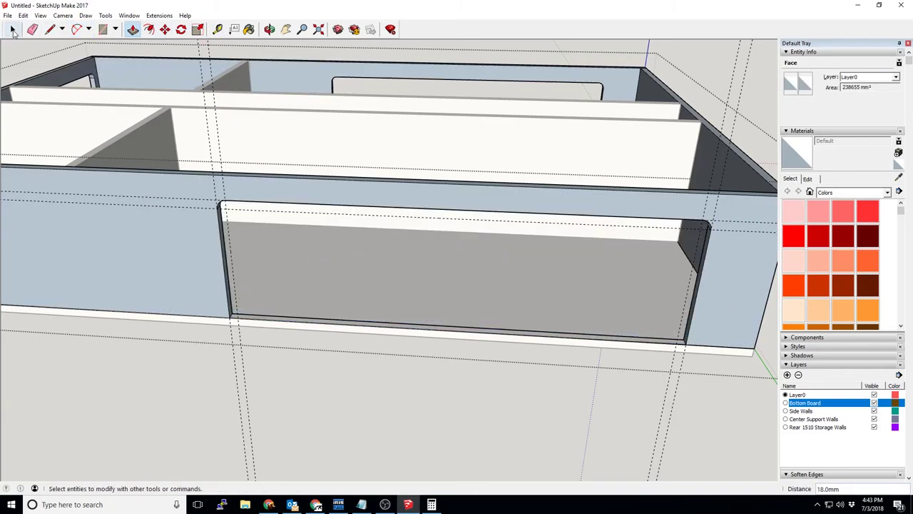
Delete the vertical and horizontal guides around the opposite wall's opening and leave the component
{"action": "left_click", "coordinate": [12, 31]}
{"action": "left_click", "coordinate": [220, 387]}
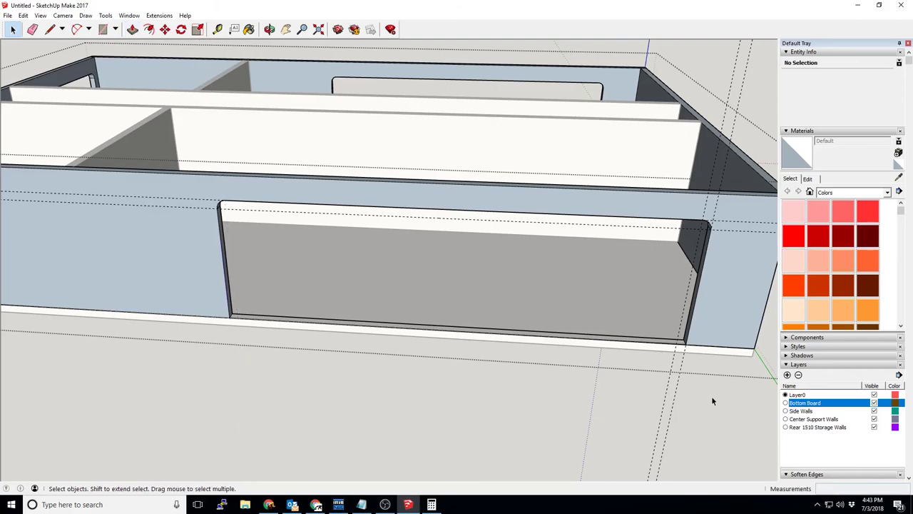
{"action": "scroll", "coordinate": [696, 258], "scroll_direction": "down", "scroll_amount": 3}
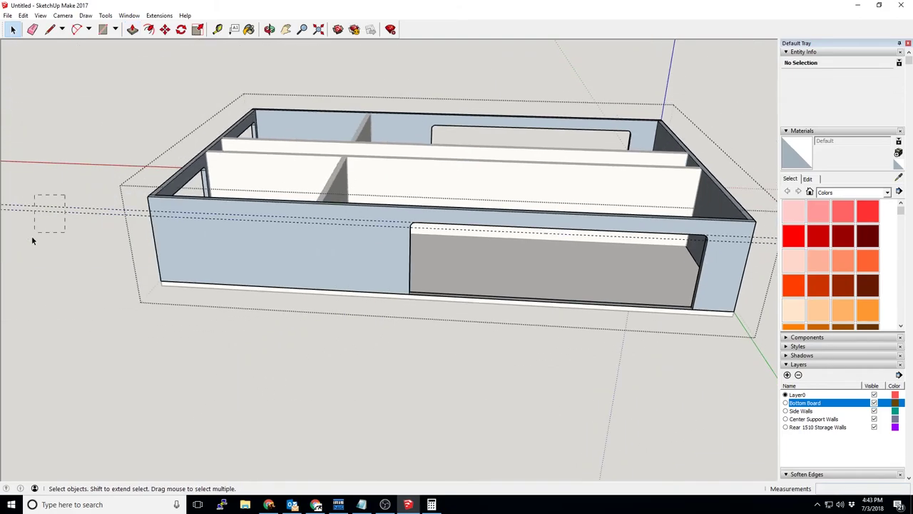
{"action": "left_click", "coordinate": [198, 348]}
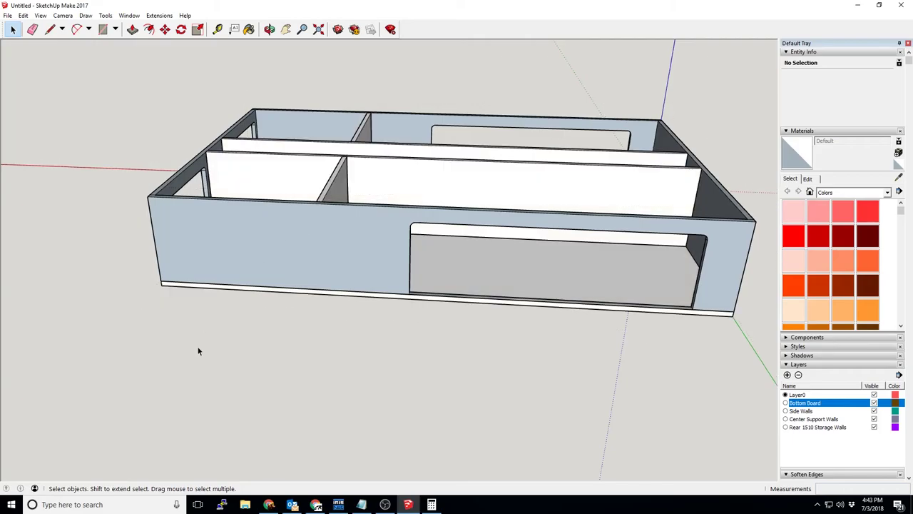
Examine the whole box from the outside and from above, including its wall openings and inner dividers
{"action": "middle_click_drag", "start_coordinate": [252, 286], "coordinate": [637, 254]}
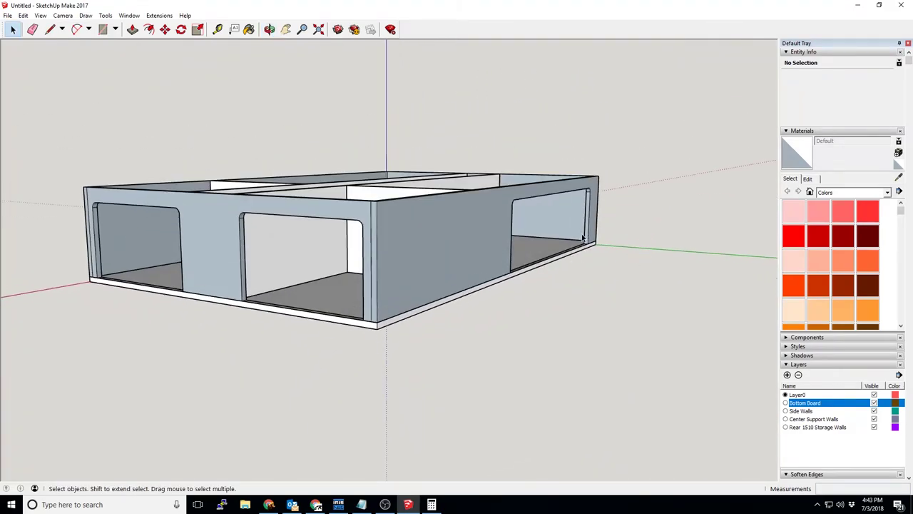
{"action": "middle_click_drag", "start_coordinate": [679, 265], "coordinate": [523, 310]}
{"action": "middle_click_drag", "start_coordinate": [598, 309], "coordinate": [255, 198]}
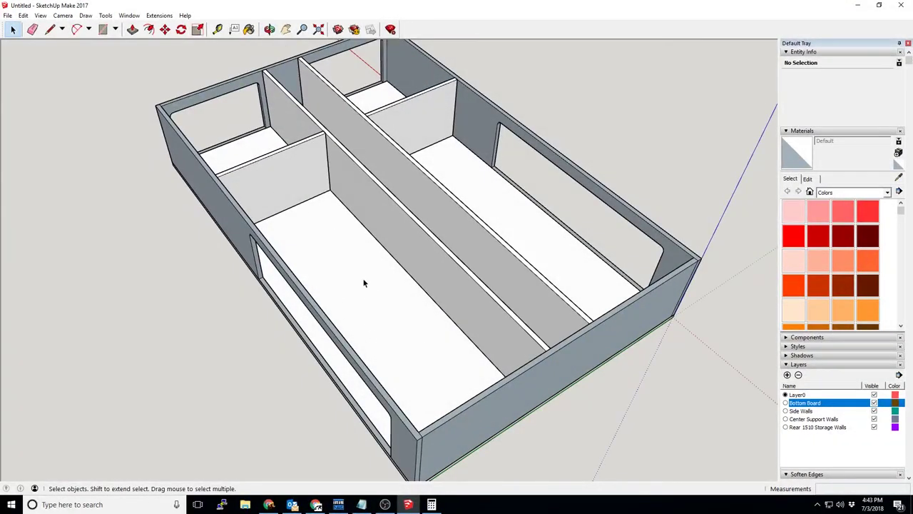
{"action": "middle_click_drag", "start_coordinate": [363, 284], "coordinate": [576, 385]}
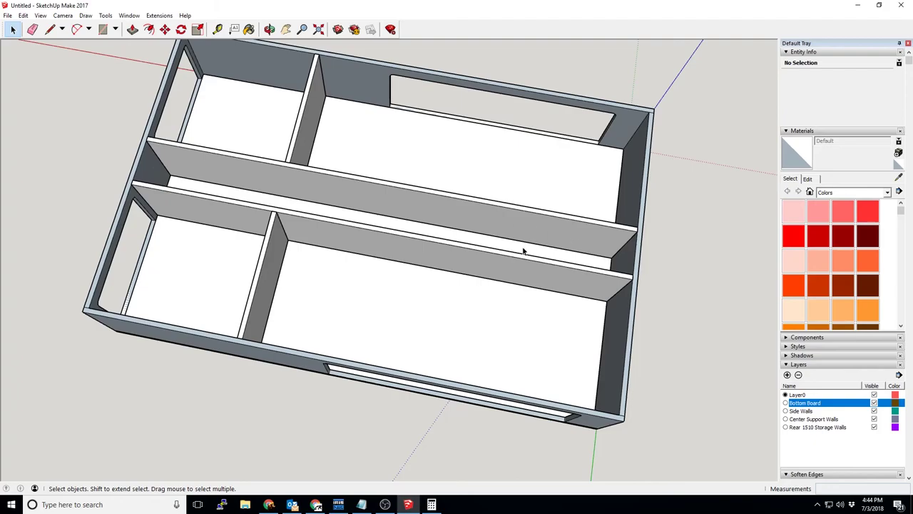
{"action": "middle_click_drag", "start_coordinate": [665, 300], "coordinate": [410, 307]}
{"action": "key", "text": "alt+Tab"}
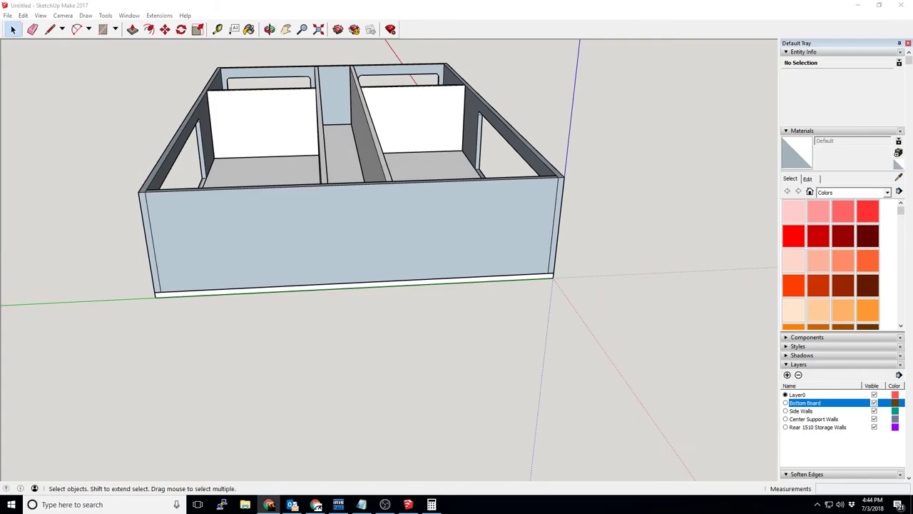
{"action": "left_click", "coordinate": [400, 398]}
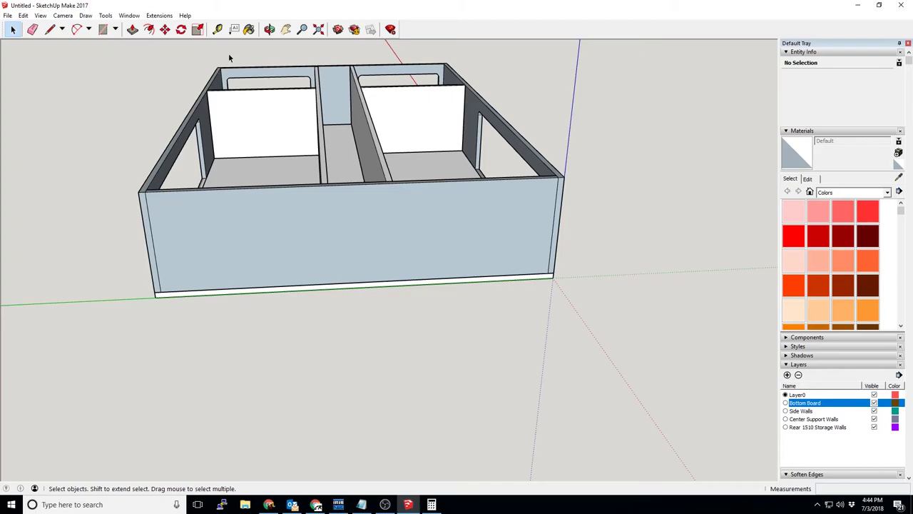
Place a vertical and a horizontal guide through the middle of the solid end wall's outer face
{"action": "key", "text": "t"}
{"action": "left_click", "coordinate": [150, 222]}
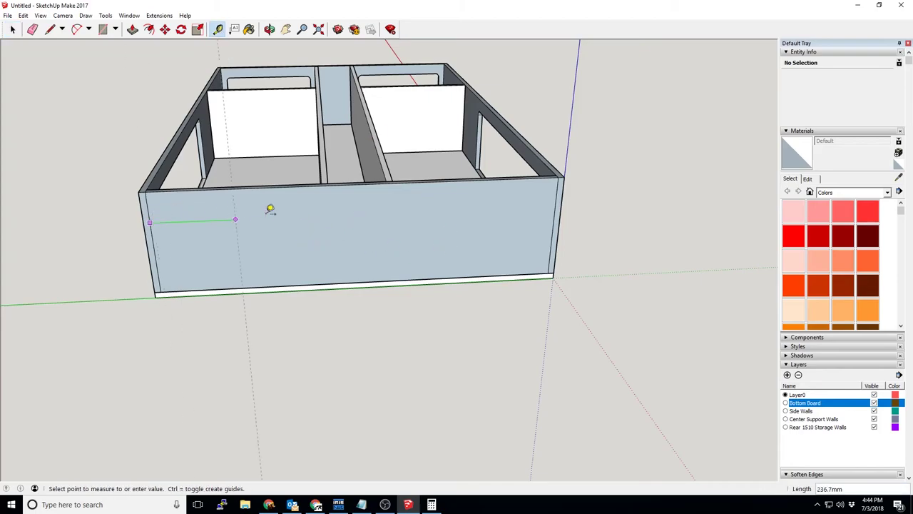
{"action": "left_click", "coordinate": [364, 179]}
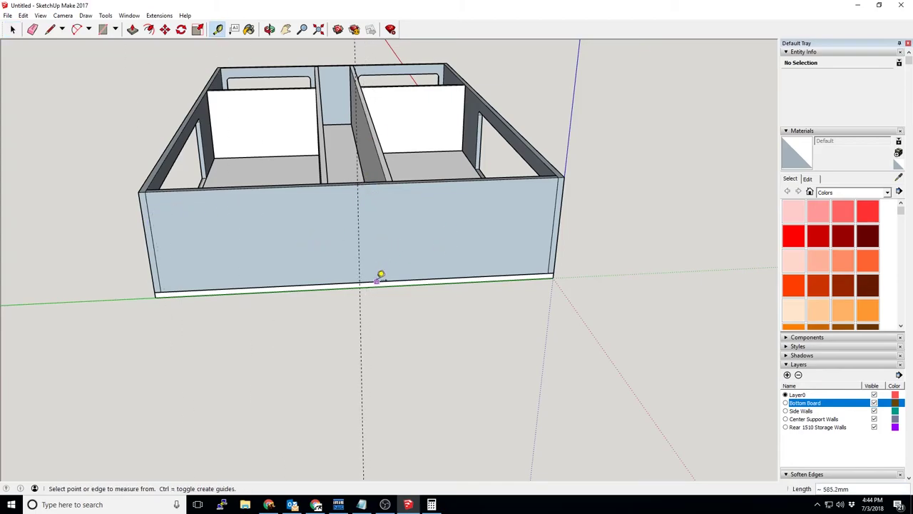
{"action": "left_click", "coordinate": [381, 274]}
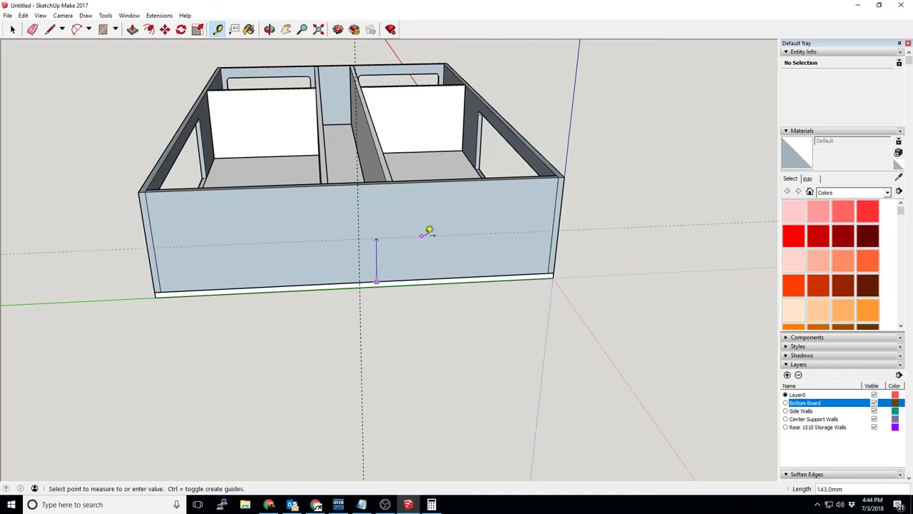
{"action": "left_click", "coordinate": [556, 222]}
Add a horizontal guide 78 mm above the end wall's horizontal centre guide
{"action": "middle_click_drag", "start_coordinate": [368, 267], "coordinate": [343, 241]}
{"action": "scroll", "coordinate": [347, 206], "scroll_direction": "up", "scroll_amount": 3}
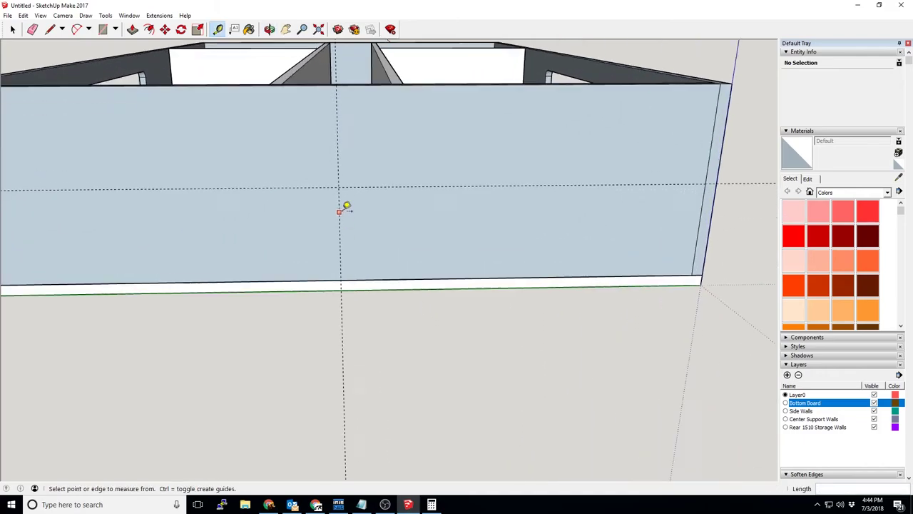
{"action": "middle_click_drag", "start_coordinate": [346, 206], "coordinate": [368, 207]}
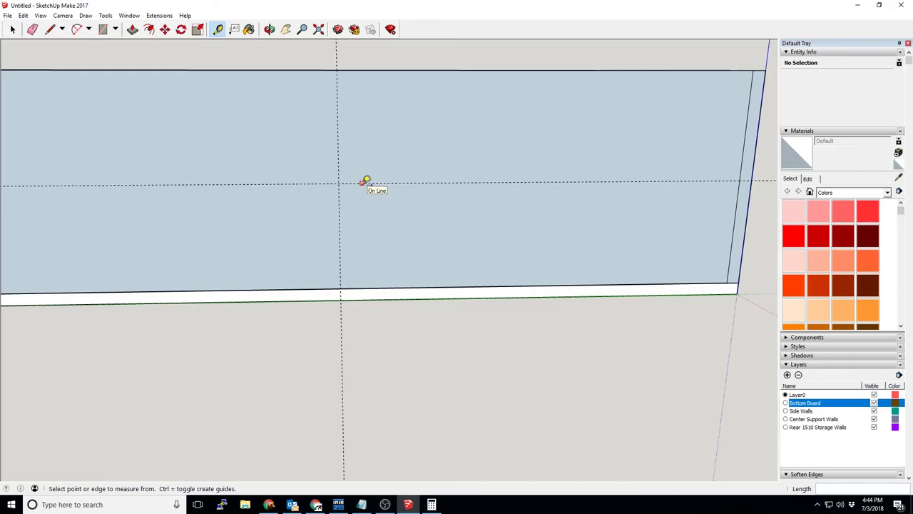
{"action": "left_click", "coordinate": [363, 183]}
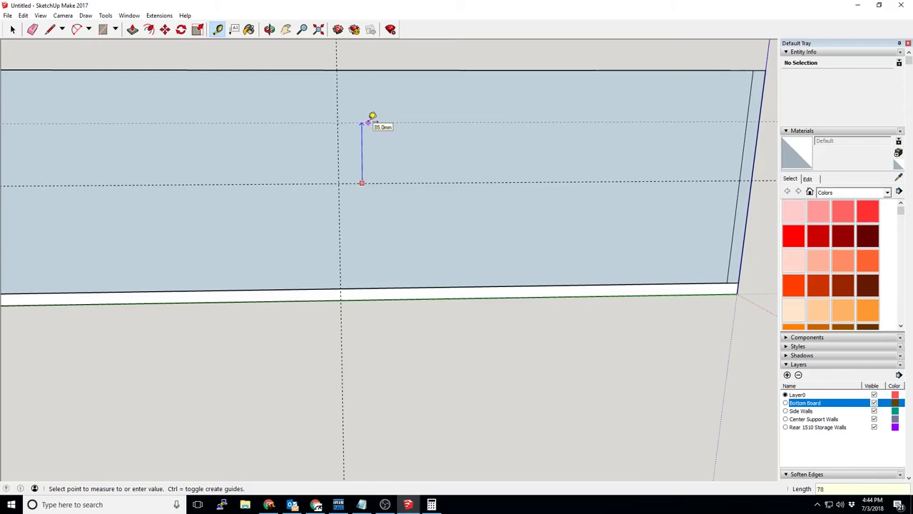
{"action": "left_click", "coordinate": [373, 116]}
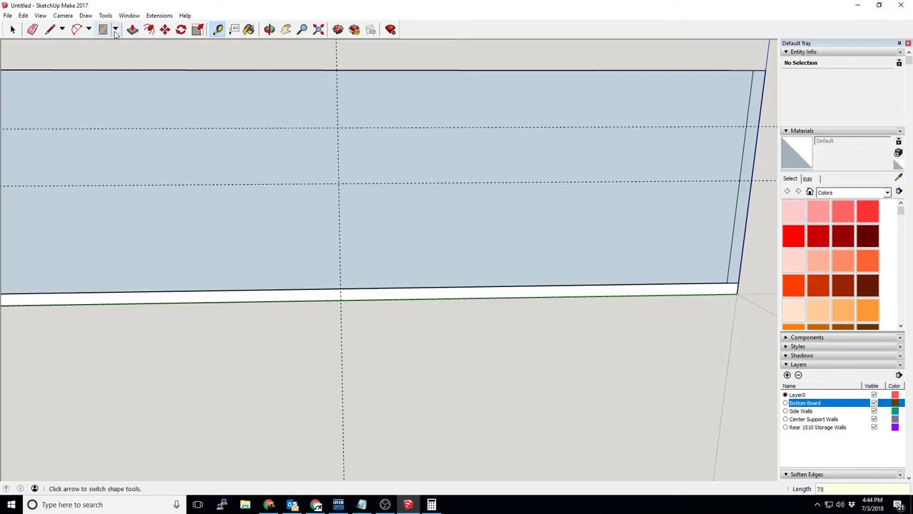
Add vertical guides 40 mm to either side of the end wall's vertical centre guide
{"action": "middle_click_drag", "start_coordinate": [466, 151], "coordinate": [479, 226]}
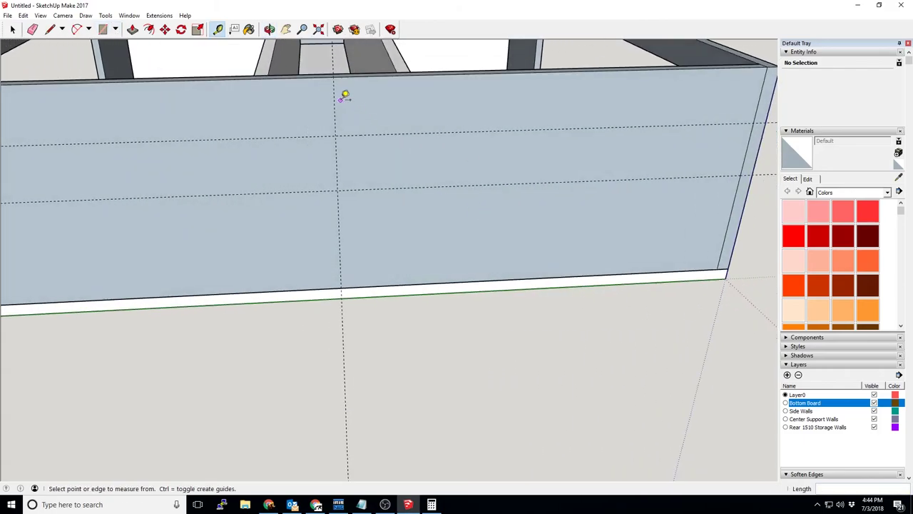
{"action": "left_click", "coordinate": [335, 105]}
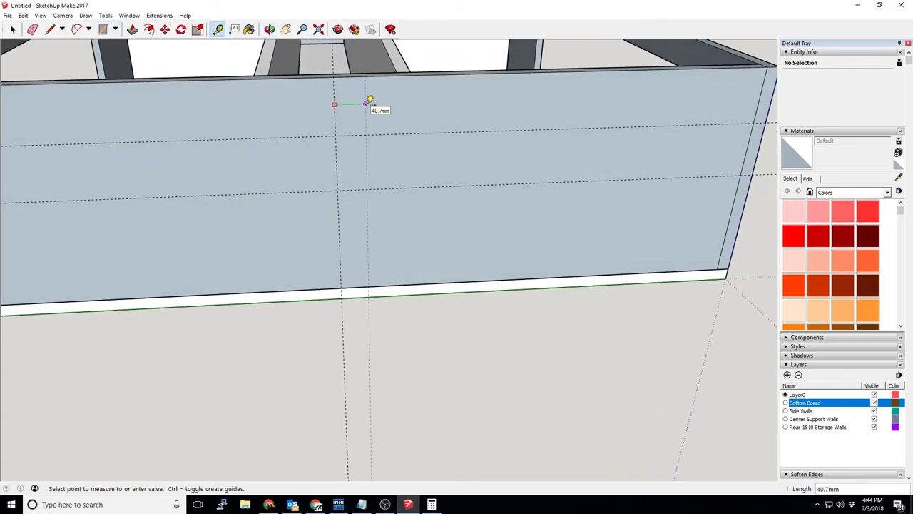
{"action": "type", "text": "40"}
{"action": "key", "text": "Return"}
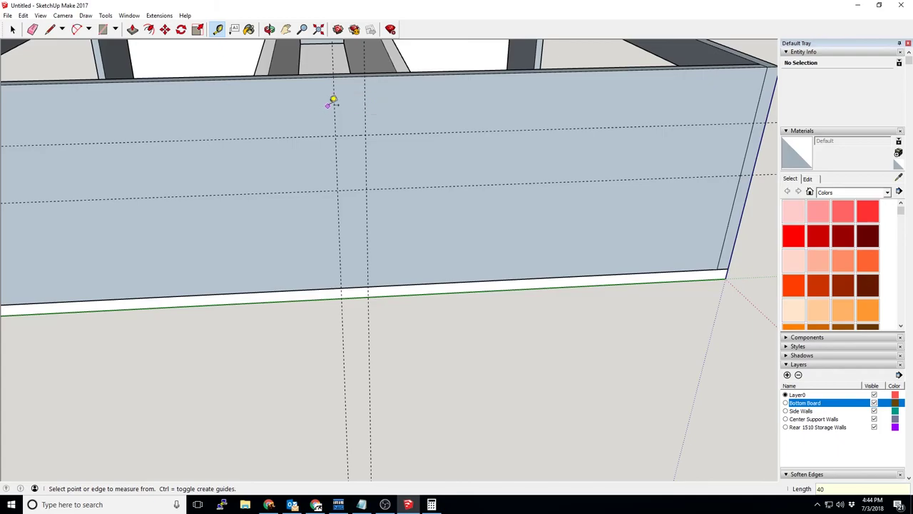
{"action": "left_click", "coordinate": [334, 104]}
{"action": "type", "text": "40"}
{"action": "key", "text": "Return"}
Add horizontal guides 40 mm above and 40 mm below the upper horizontal guide on the end wall
{"action": "left_click", "coordinate": [361, 127]}
{"action": "type", "text": "40"}
{"action": "key", "text": "Return"}
{"action": "left_click", "coordinate": [344, 136]}
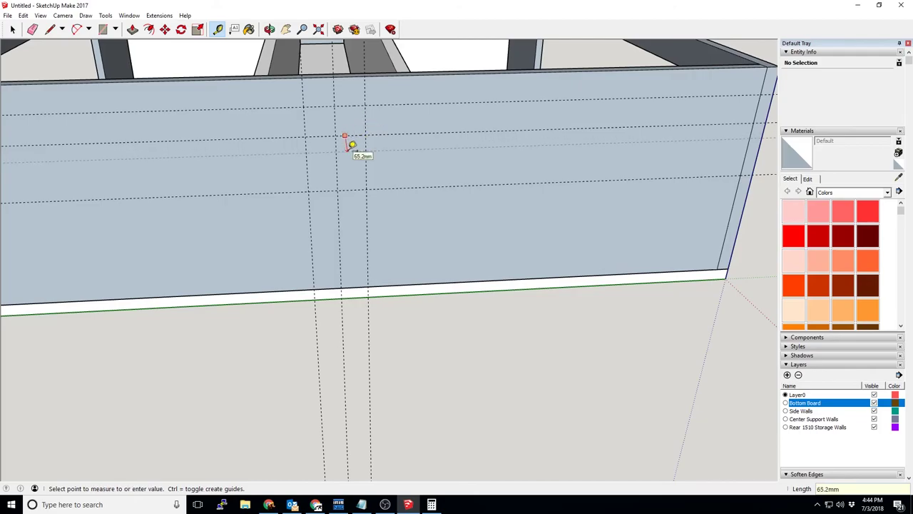
{"action": "type", "text": "4"}
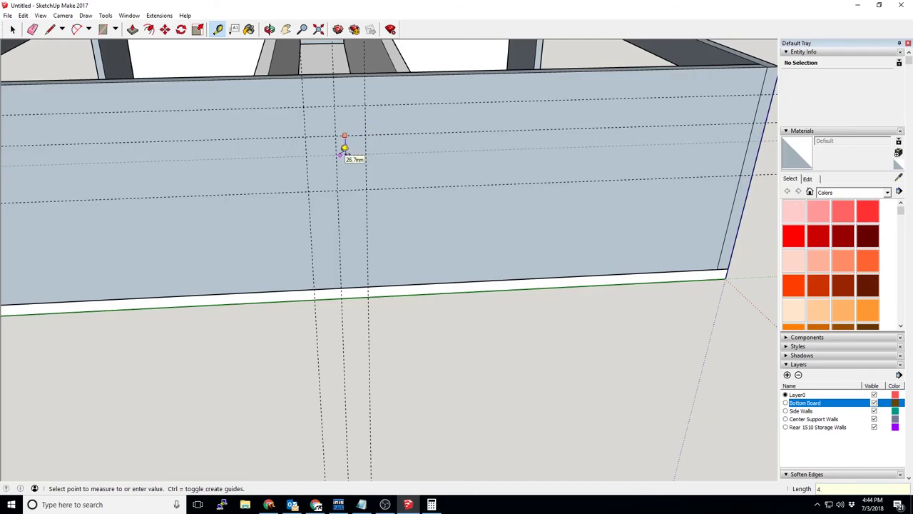
{"action": "type", "text": "0"}
{"action": "key", "text": "Return"}
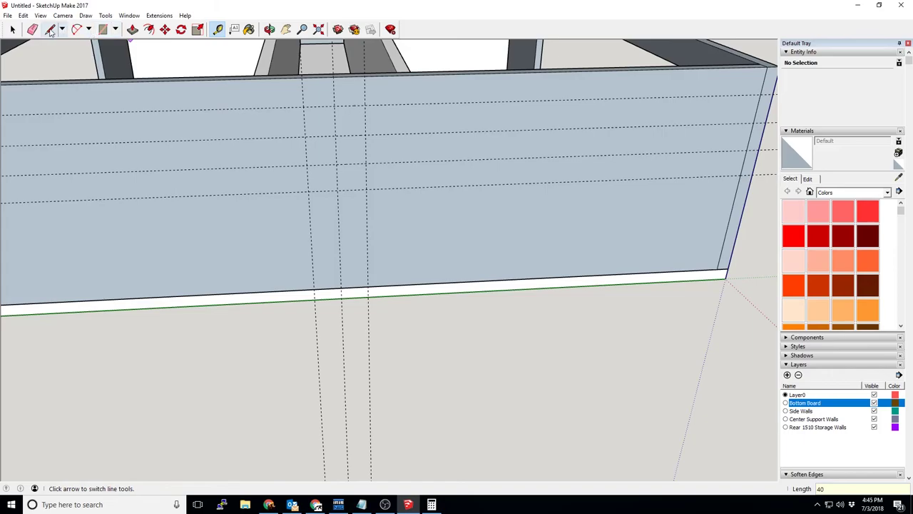
Open the wall component for editing and draw an 80 mm square on the end wall through the outer guide intersections
{"action": "key", "text": "space"}
{"action": "double_click", "coordinate": [236, 255]}
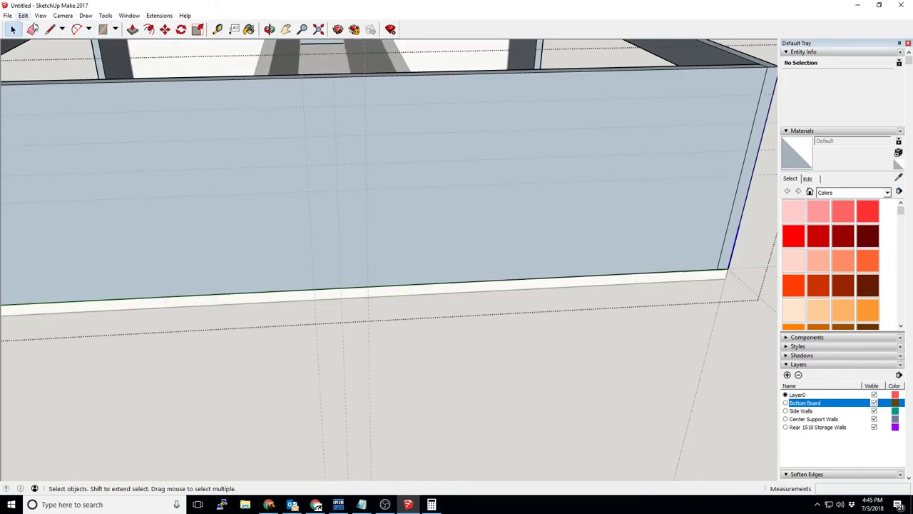
{"action": "left_click", "coordinate": [50, 29]}
{"action": "left_click", "coordinate": [306, 107]}
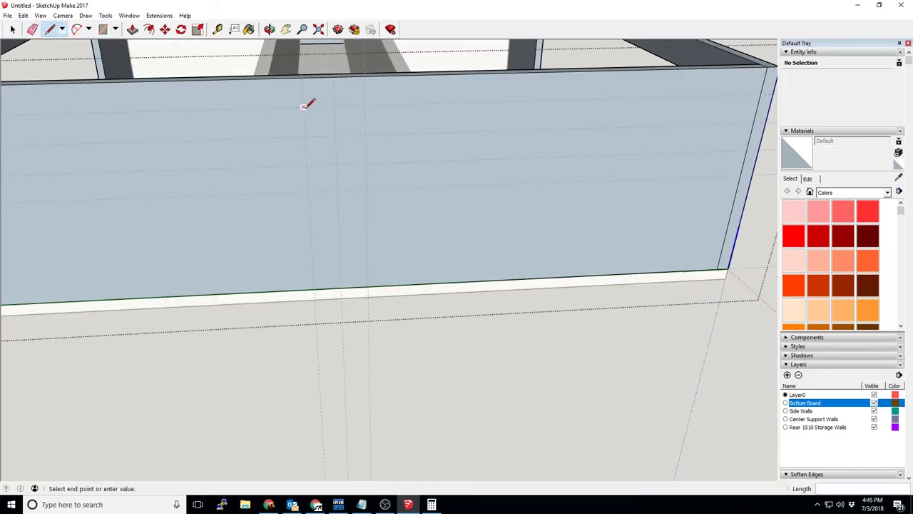
{"action": "left_click", "coordinate": [306, 164]}
{"action": "left_click", "coordinate": [365, 164]}
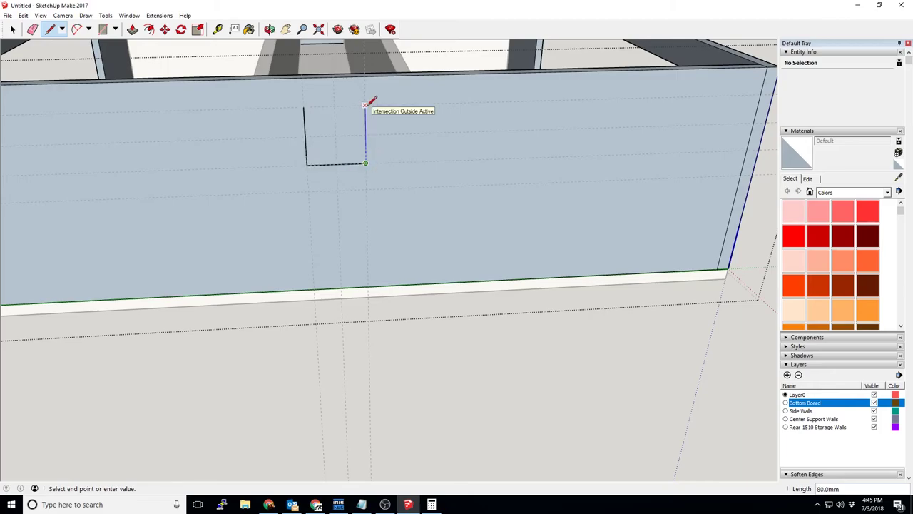
{"action": "left_click", "coordinate": [364, 106]}
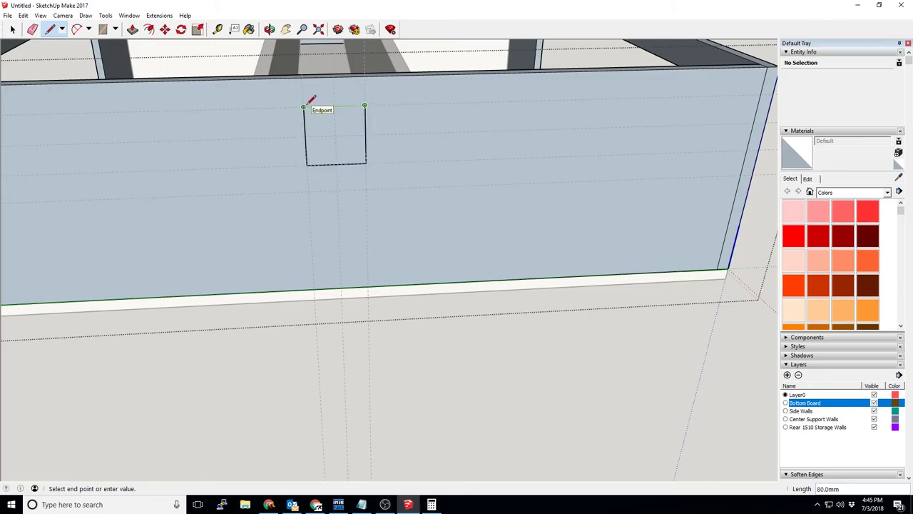
{"action": "left_click", "coordinate": [304, 107]}
{"action": "middle_click_drag", "start_coordinate": [343, 191], "coordinate": [369, 149]}
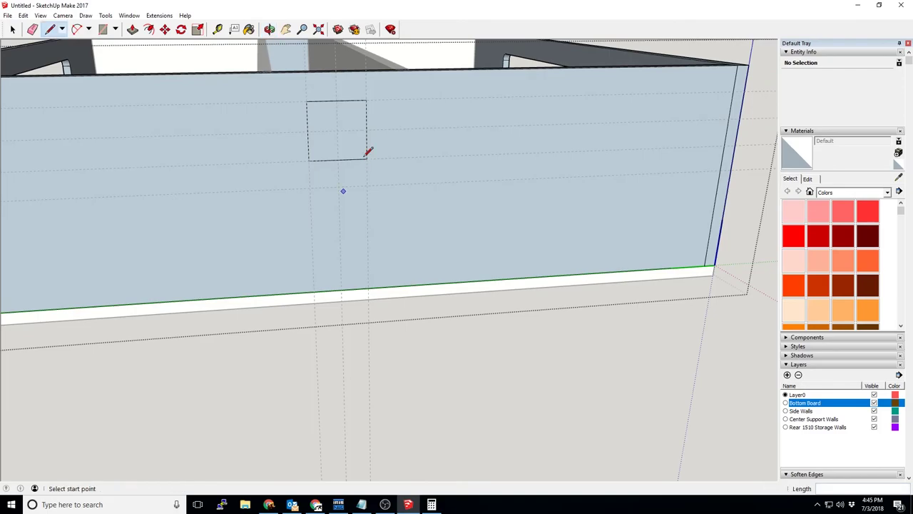
{"action": "key", "text": "ctrl+z"}
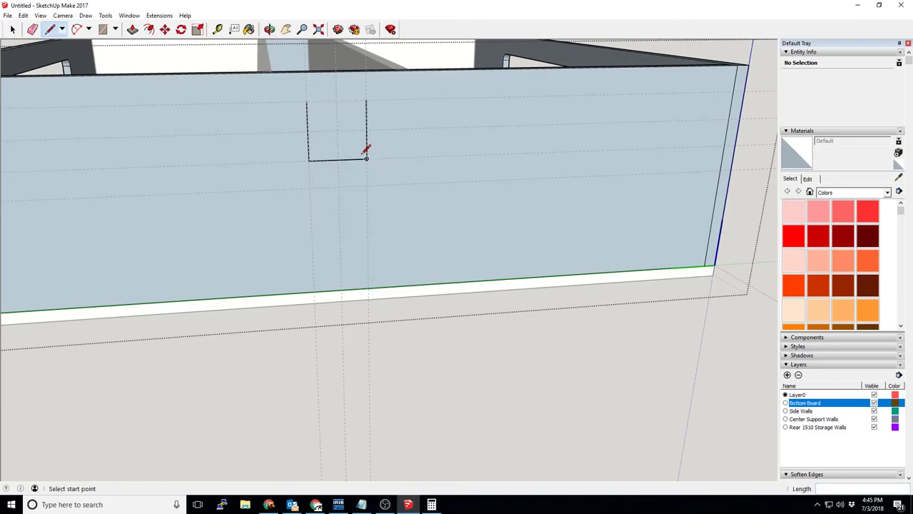
{"action": "left_click", "coordinate": [307, 101]}
{"action": "left_click", "coordinate": [367, 101]}
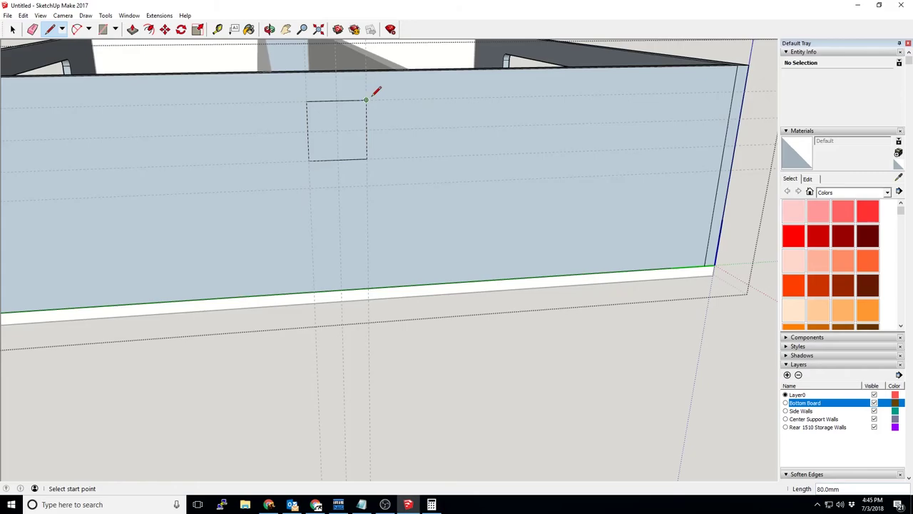
Push the square 18 mm through the end wall to cut the opening
{"action": "left_click", "coordinate": [133, 29]}
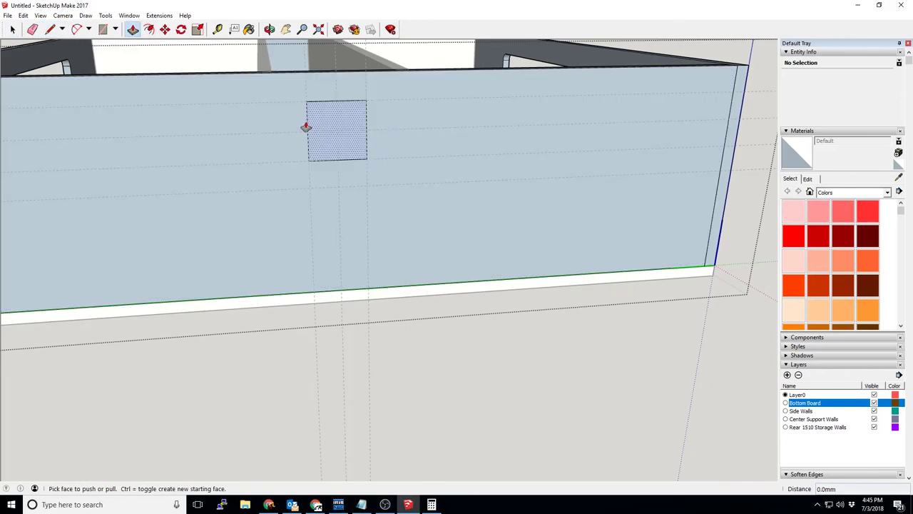
{"action": "left_click", "coordinate": [305, 127]}
{"action": "left_click", "coordinate": [322, 126]}
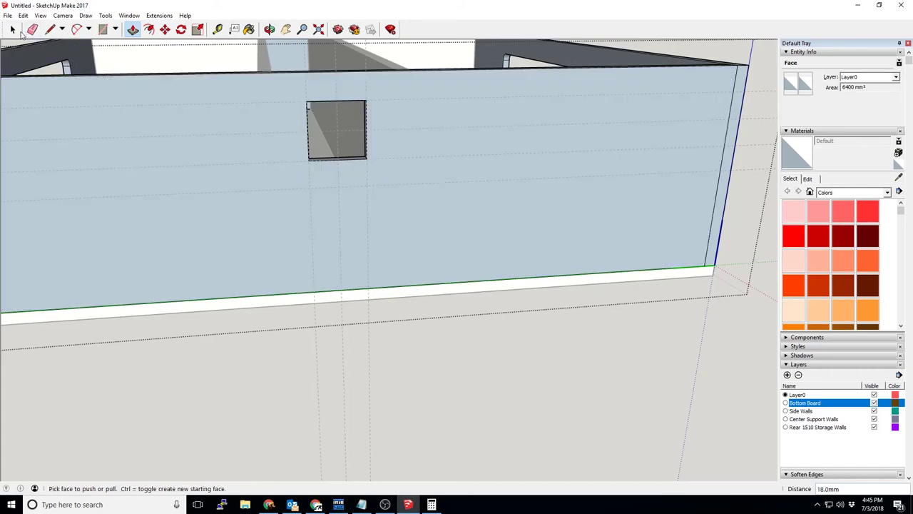
Leave the wall component and delete the vertical and horizontal guides around the square opening
{"action": "left_click", "coordinate": [13, 30]}
{"action": "left_click_drag", "start_coordinate": [221, 417], "coordinate": [615, 261]}
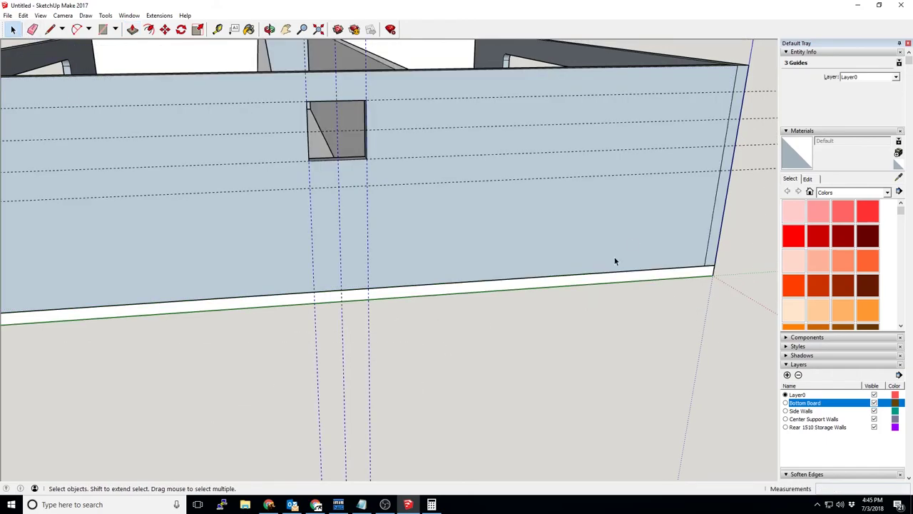
{"action": "left_click_drag", "start_coordinate": [774, 90], "coordinate": [745, 171]}
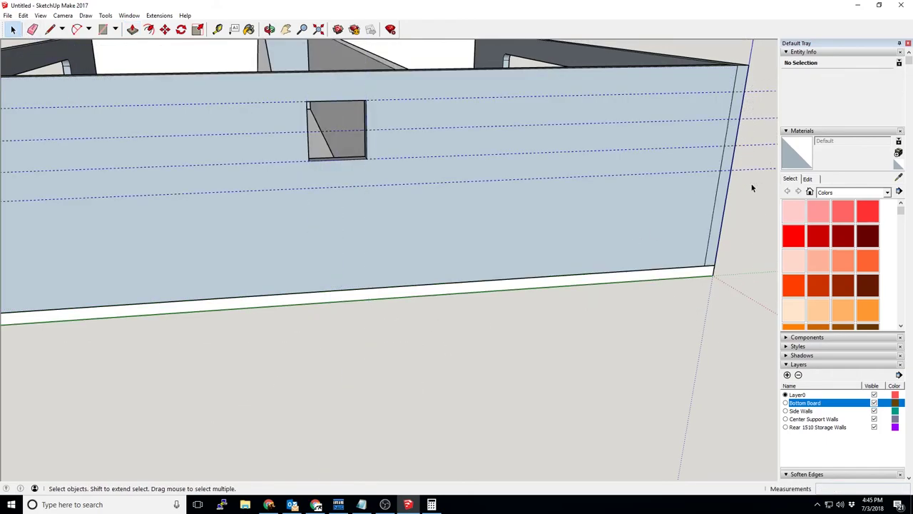
Examine the whole box from above and from both ends, including the new square opening
{"action": "middle_click_drag", "start_coordinate": [690, 216], "coordinate": [242, 237]}
{"action": "middle_click_drag", "start_coordinate": [321, 201], "coordinate": [443, 165]}
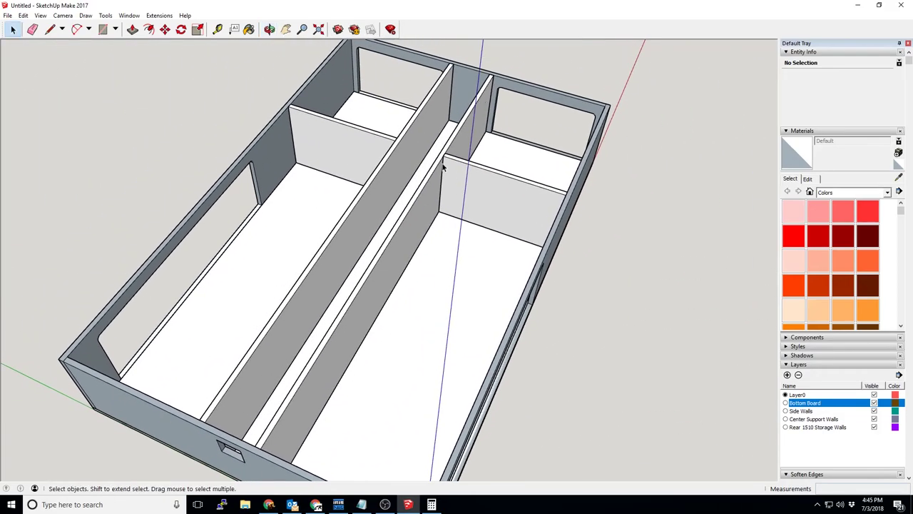
{"action": "middle_click_drag", "start_coordinate": [263, 421], "coordinate": [410, 341]}
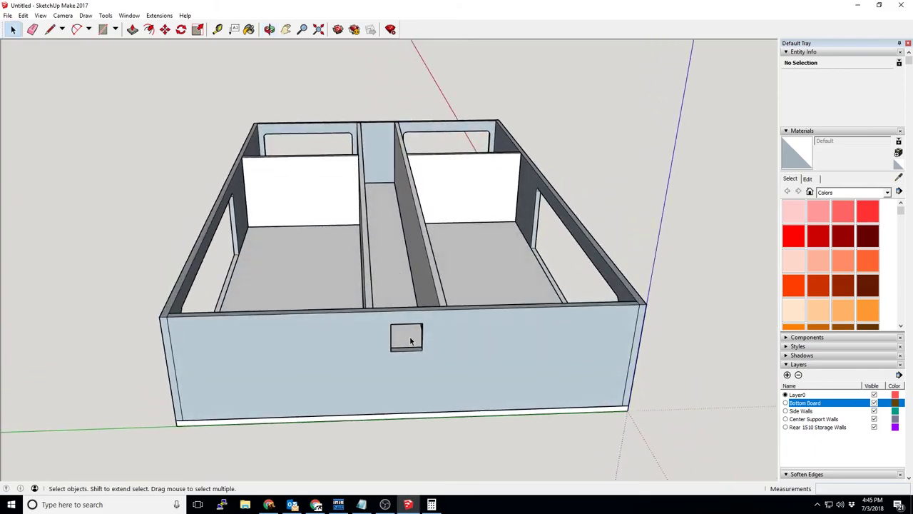
{"action": "middle_click_drag", "start_coordinate": [185, 224], "coordinate": [500, 249]}
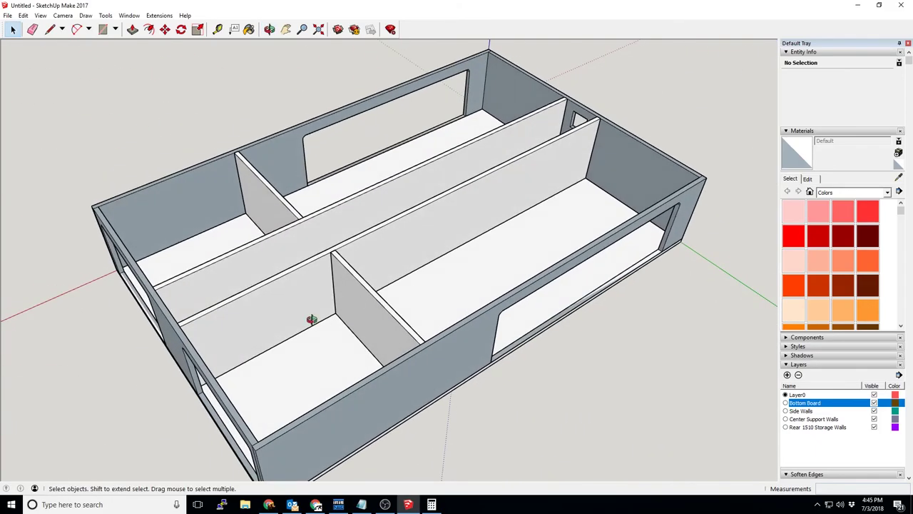
{"action": "middle_click_drag", "start_coordinate": [310, 320], "coordinate": [593, 202]}
{"action": "middle_click_drag", "start_coordinate": [416, 348], "coordinate": [390, 264], "text": "shift"}
{"action": "scroll", "coordinate": [364, 194], "scroll_direction": "up", "scroll_amount": 3}
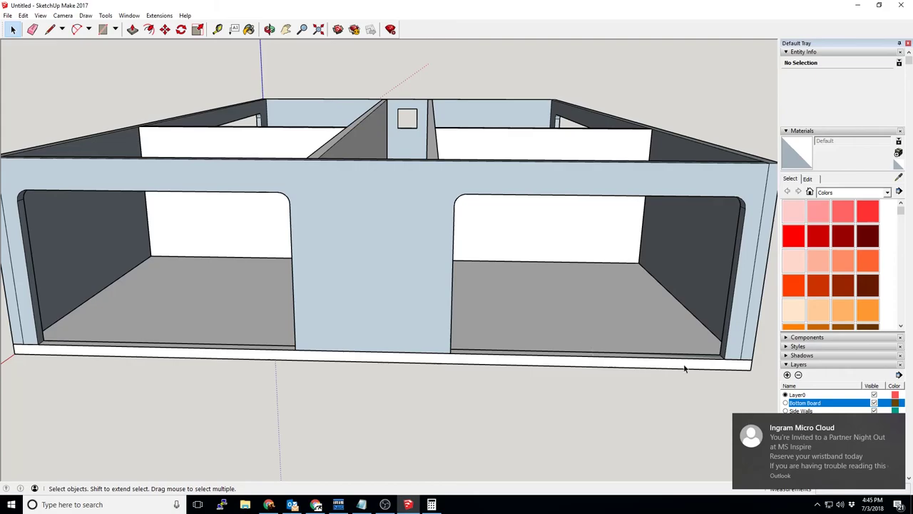
{"action": "left_click", "coordinate": [897, 425]}
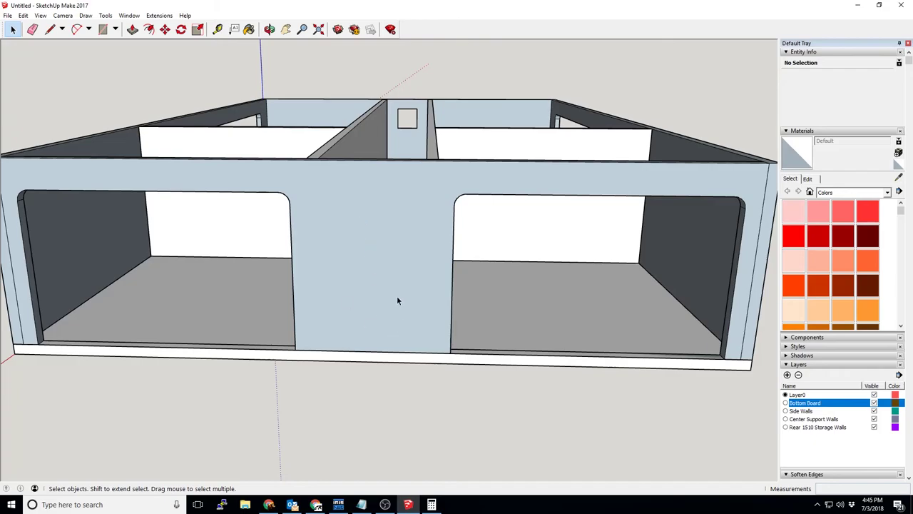
Examine the square opening from inside the box, looking along the channel between the two centre dividers
{"action": "mouse_move", "coordinate": [380, 302]}
{"action": "middle_mouse_down"}
{"action": "mouse_move", "coordinate": [376, 309]}
{"action": "mouse_move", "coordinate": [386, 294]}
{"action": "middle_mouse_up"}
{"action": "scroll", "coordinate": [383, 218], "scroll_direction": "up", "scroll_amount": 4}
{"action": "scroll", "coordinate": [383, 218], "scroll_direction": "up", "scroll_amount": 5}
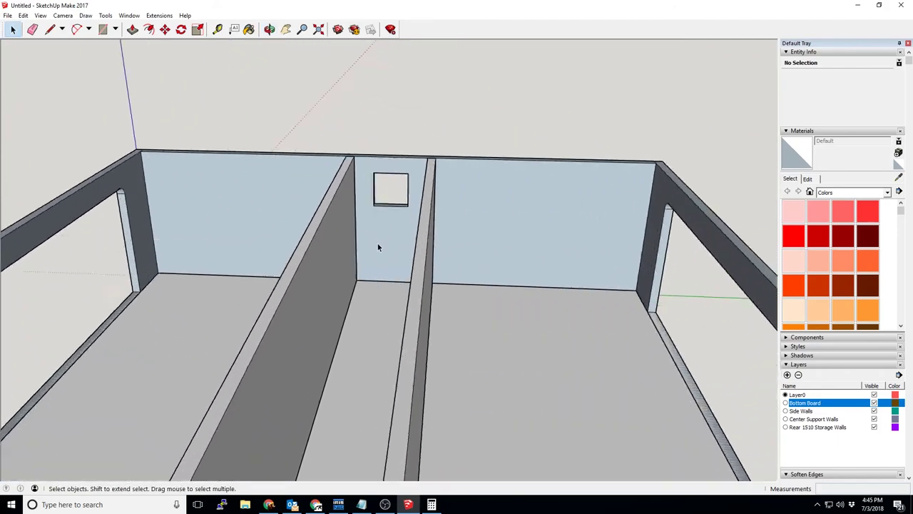
{"action": "middle_click_drag", "start_coordinate": [397, 238], "coordinate": [421, 198]}
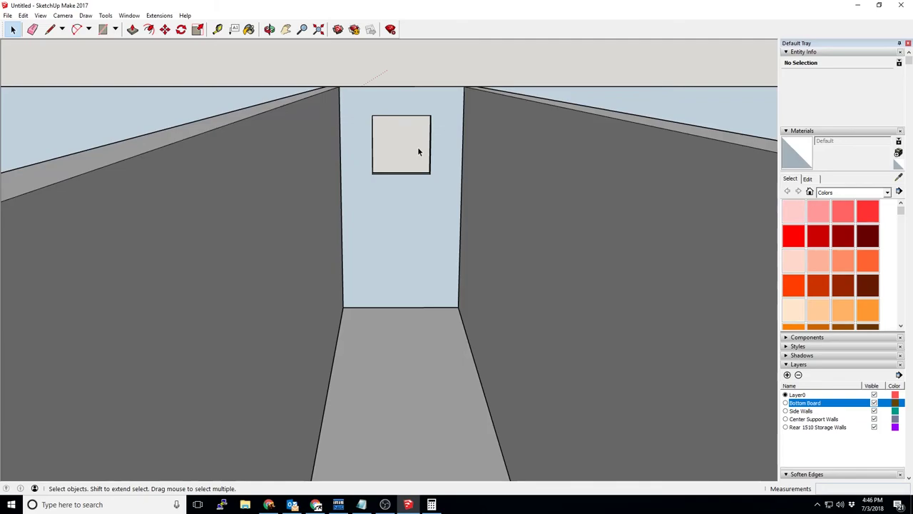
{"action": "right_click", "coordinate": [411, 273]}
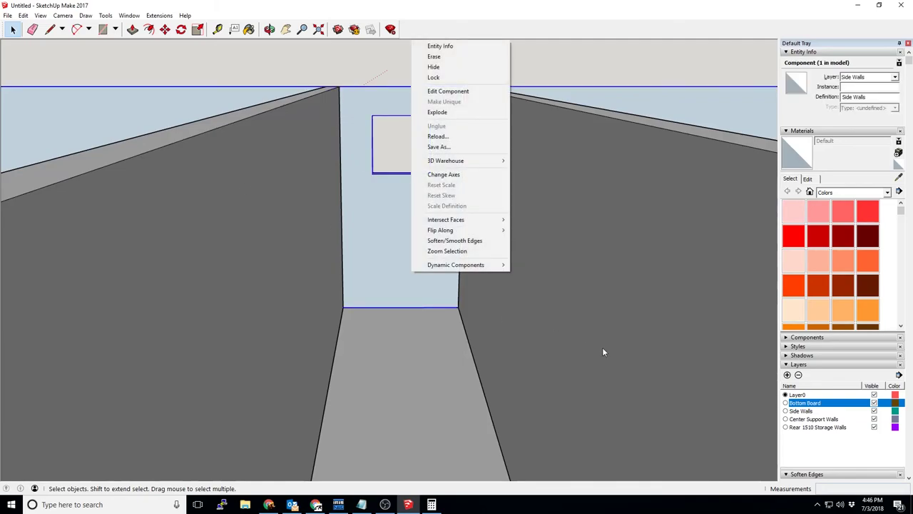
{"action": "left_click", "coordinate": [602, 349]}
{"action": "left_click", "coordinate": [433, 81]}
{"action": "scroll", "coordinate": [446, 123], "scroll_direction": "down", "scroll_amount": 1}
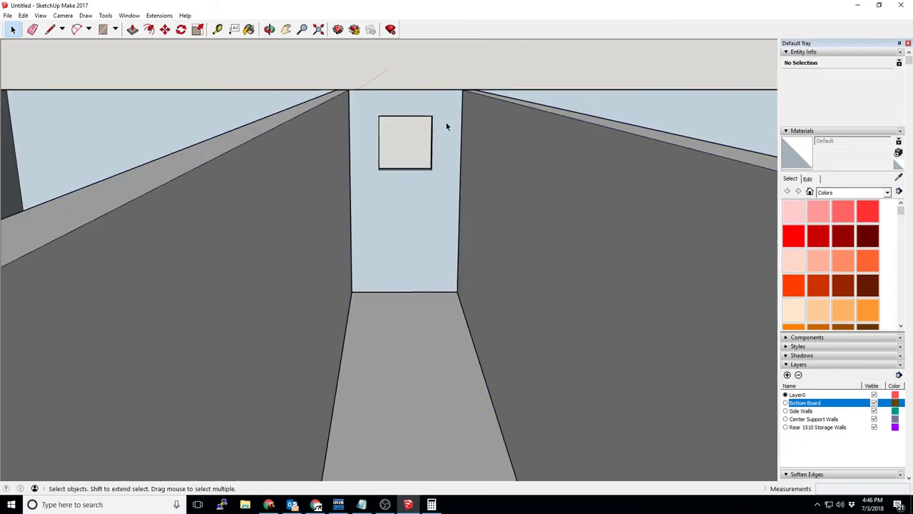
{"action": "scroll", "coordinate": [447, 126], "scroll_direction": "down", "scroll_amount": 3}
{"action": "middle_click_drag", "start_coordinate": [476, 122], "coordinate": [401, 125]}
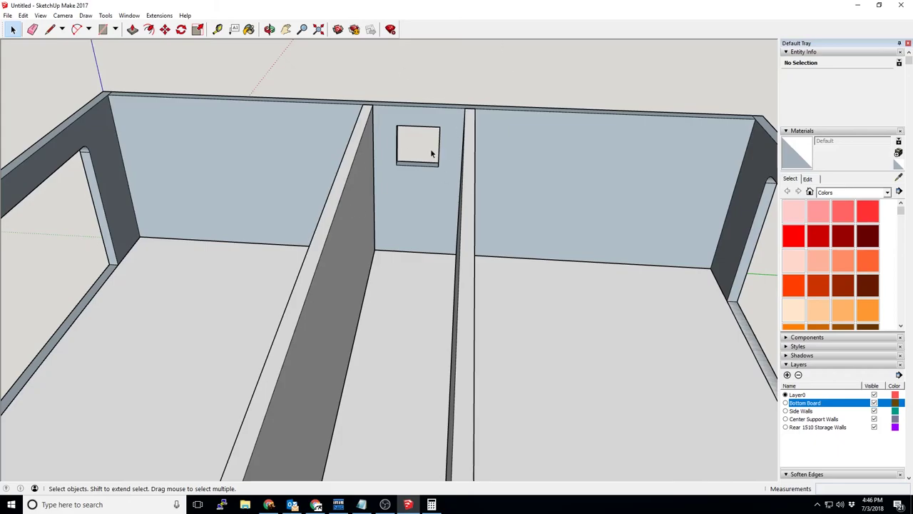
{"action": "middle_click_drag", "start_coordinate": [491, 147], "coordinate": [509, 248]}
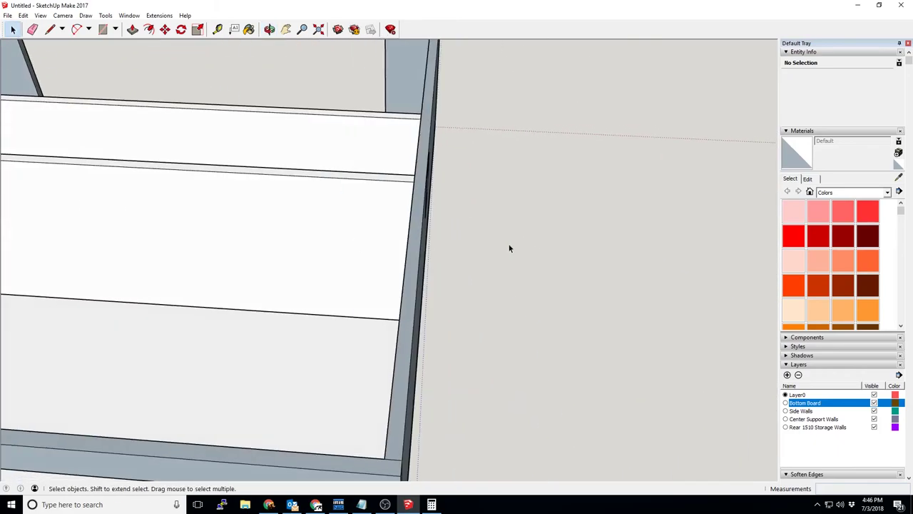
Open the end wall component with the two round-cornered openings for editing, facing the solid strip between them
{"action": "scroll", "coordinate": [401, 228], "scroll_direction": "down", "scroll_amount": 5}
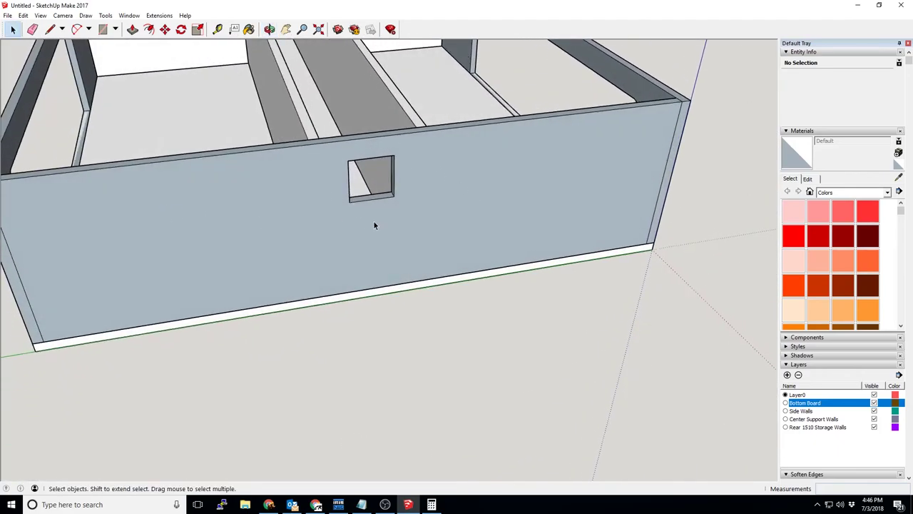
{"action": "middle_click_drag", "start_coordinate": [365, 170], "coordinate": [331, 250]}
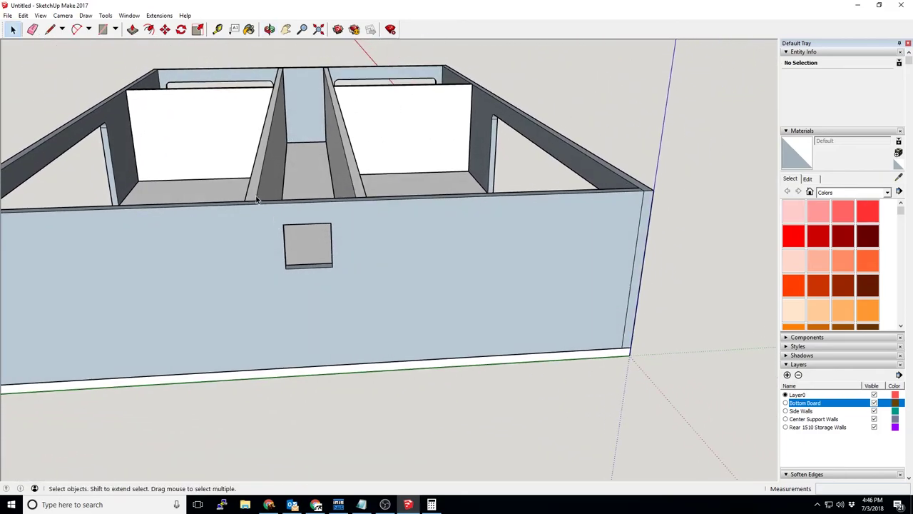
{"action": "scroll", "coordinate": [255, 200], "scroll_direction": "up", "scroll_amount": 4}
{"action": "middle_click_drag", "start_coordinate": [247, 243], "coordinate": [393, 250]}
{"action": "left_click", "coordinate": [217, 29]}
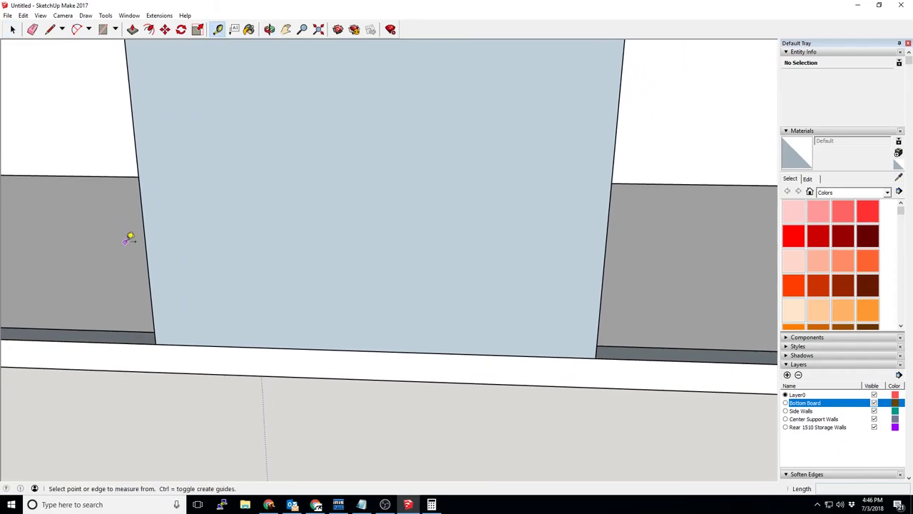
{"action": "left_click", "coordinate": [12, 29]}
{"action": "double_click", "coordinate": [225, 179]}
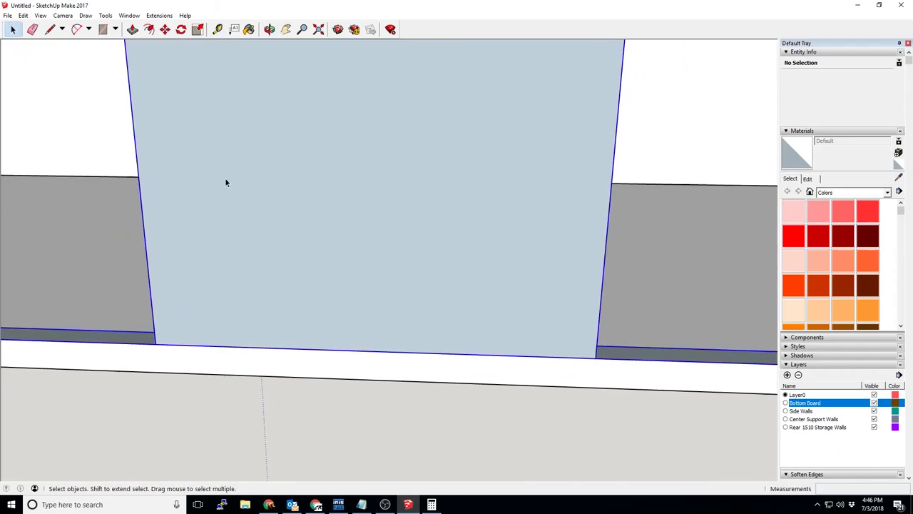
Place a vertical guide through the midpoint of the solid strip between the two openings
{"action": "key", "text": "t"}
{"action": "left_click", "coordinate": [143, 212]}
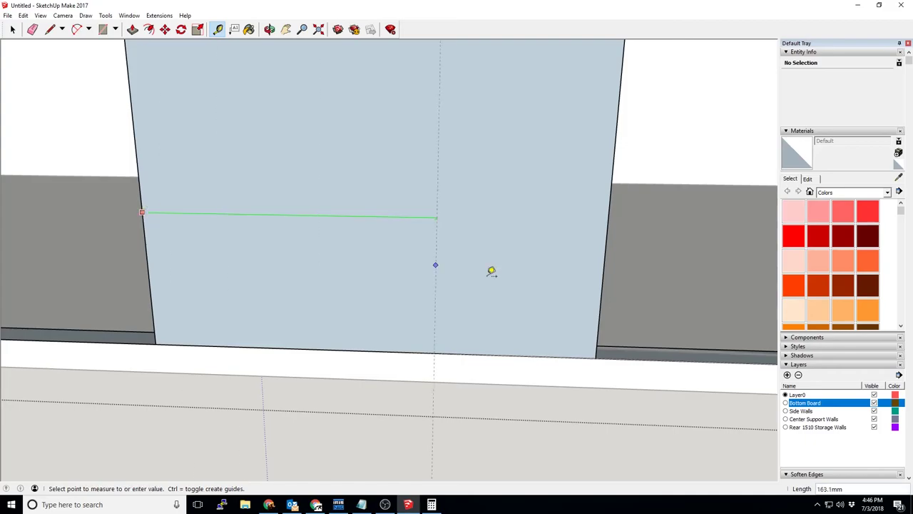
{"action": "left_click", "coordinate": [370, 344]}
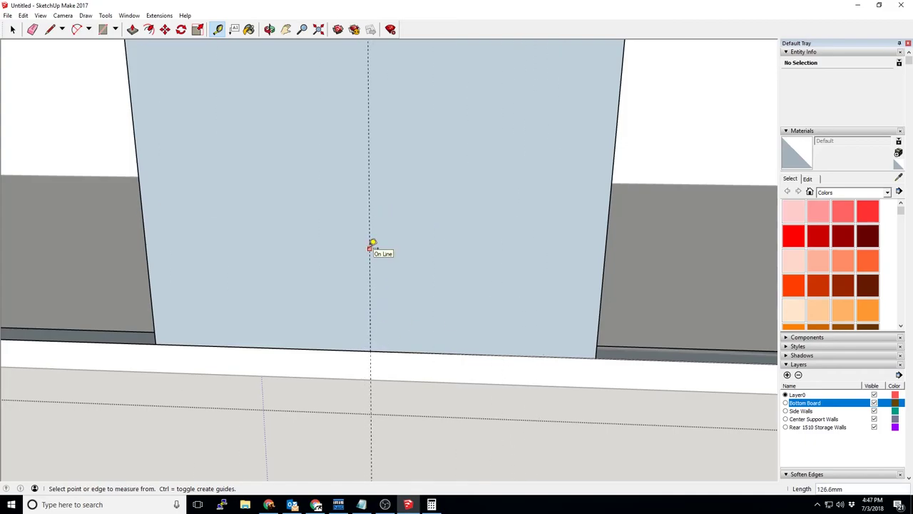
{"action": "scroll", "coordinate": [372, 244], "scroll_direction": "down", "scroll_amount": 3}
{"action": "middle_click_drag", "start_coordinate": [387, 218], "coordinate": [393, 238]}
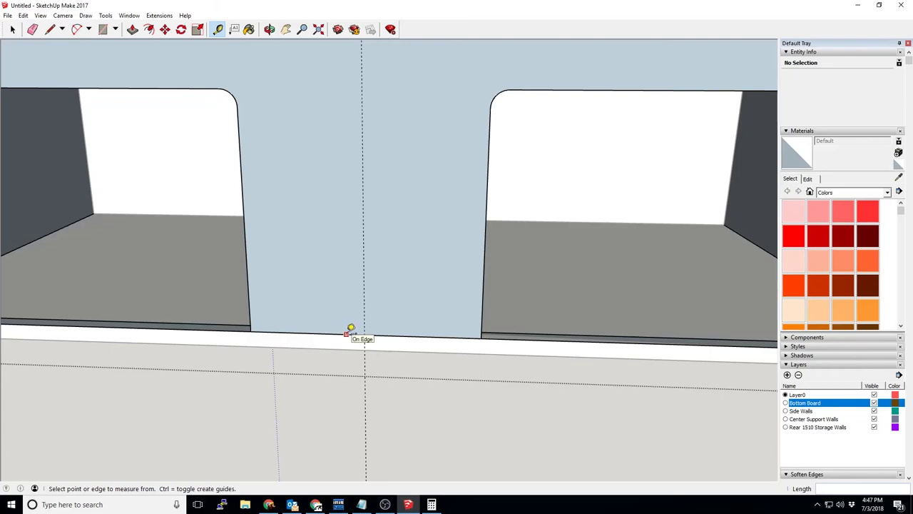
Place a horizontal guide 12 mm above the end wall's bottom edge and another 75 mm above that guide
{"action": "left_click", "coordinate": [346, 333]}
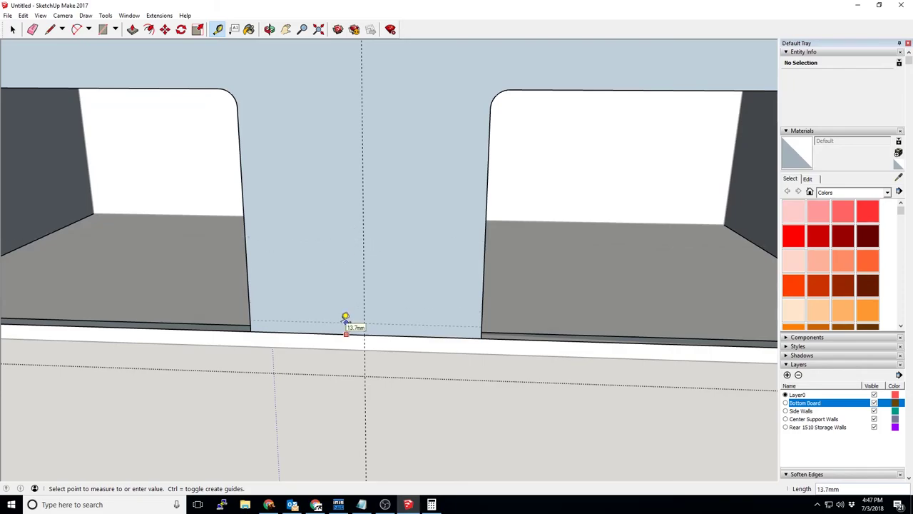
{"action": "left_click", "coordinate": [345, 316]}
{"action": "type", "text": "12"}
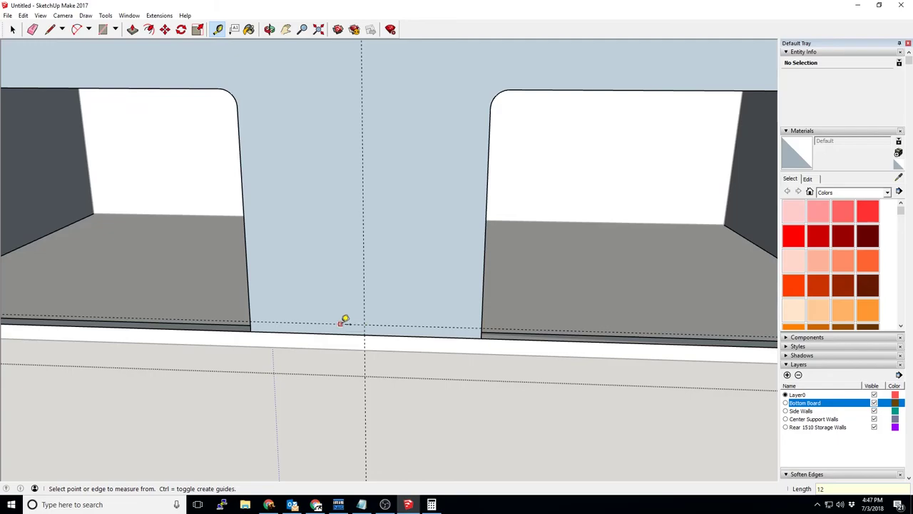
{"action": "left_click", "coordinate": [342, 324]}
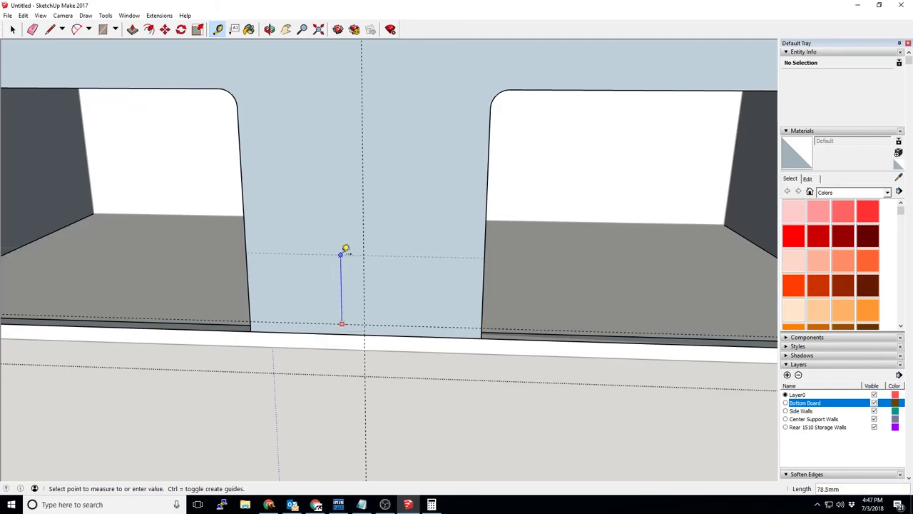
{"action": "type", "text": "75"}
{"action": "key", "text": "Return"}
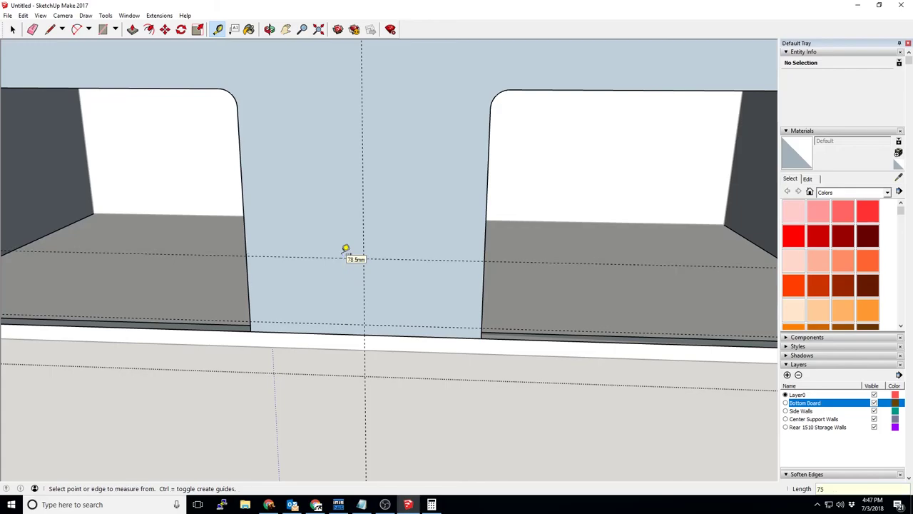
Place a vertical guide 75 mm to each side of the centre guide on the strip between the openings
{"action": "left_click", "coordinate": [364, 292]}
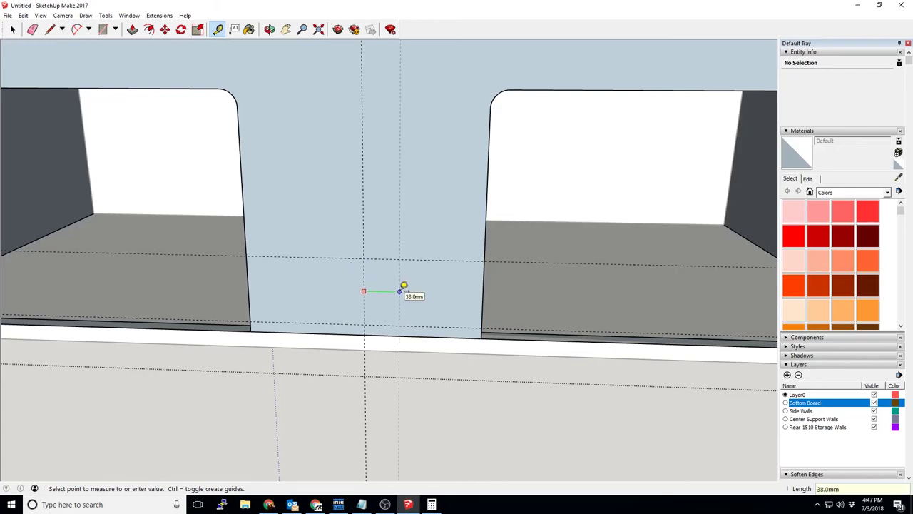
{"action": "type", "text": "75"}
{"action": "key", "text": "Return"}
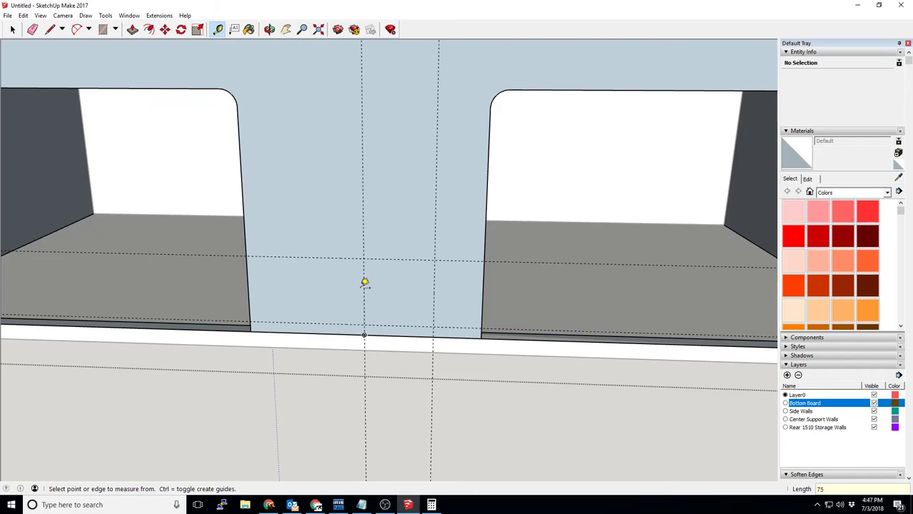
{"action": "left_click", "coordinate": [364, 288]}
{"action": "type", "text": "75"}
{"action": "key", "text": "Return"}
{"action": "middle_click_drag", "start_coordinate": [382, 304], "coordinate": [361, 265]}
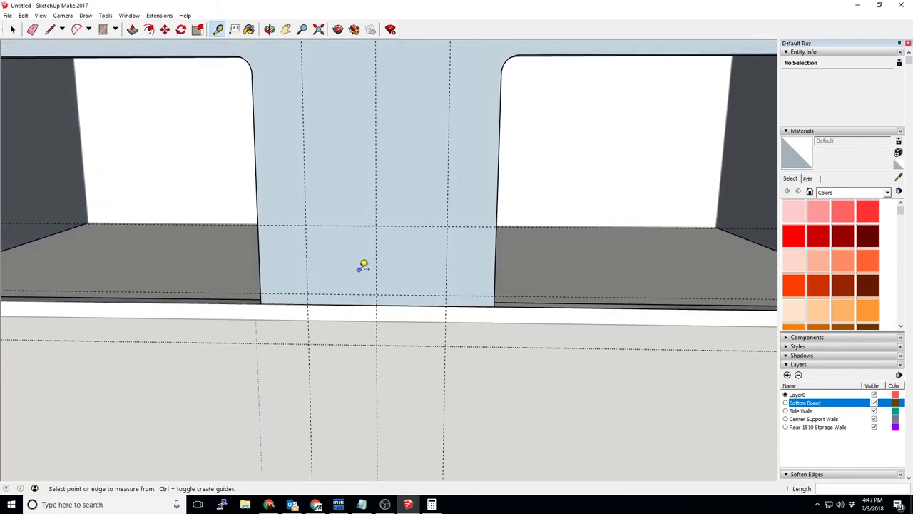
{"action": "scroll", "coordinate": [408, 240], "scroll_direction": "up", "scroll_amount": 6}
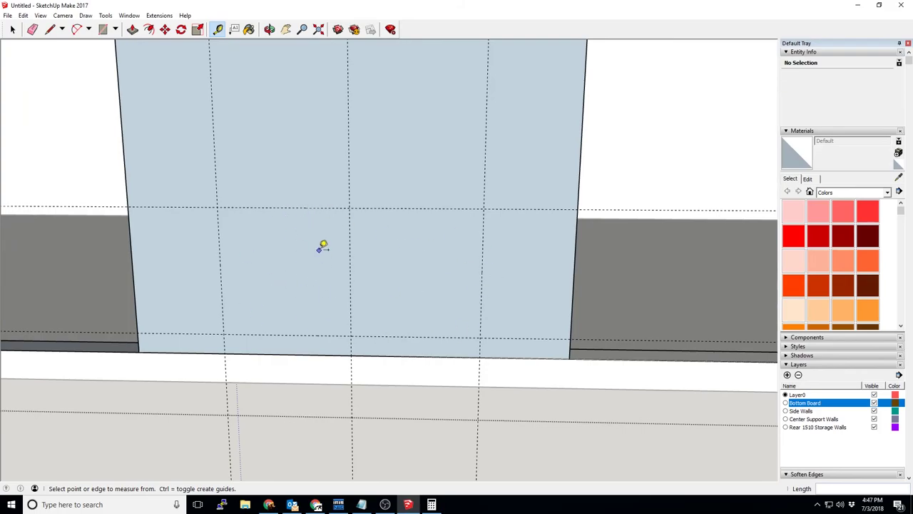
Measure the distance between the two horizontal guides and bring up the Calculator, moving it clear of the model
{"action": "left_click", "coordinate": [313, 334]}
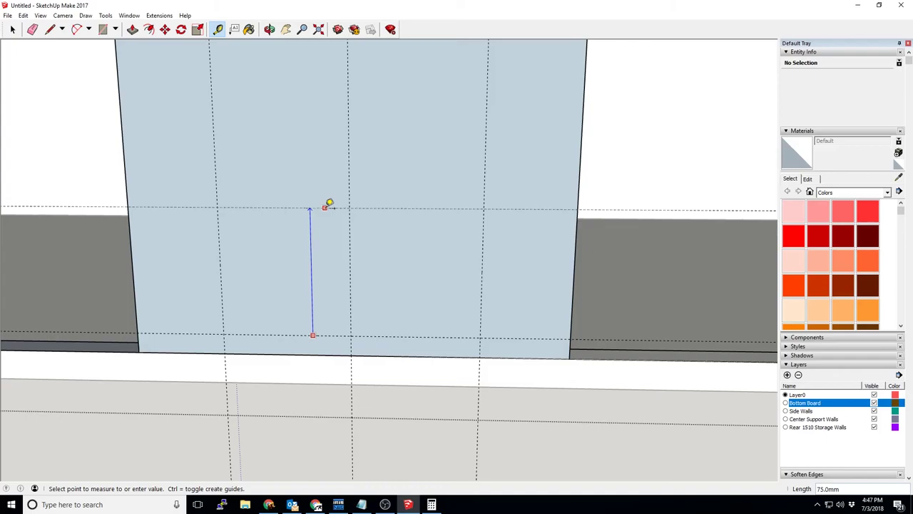
{"action": "left_click", "coordinate": [245, 469]}
{"action": "left_click", "coordinate": [432, 505]}
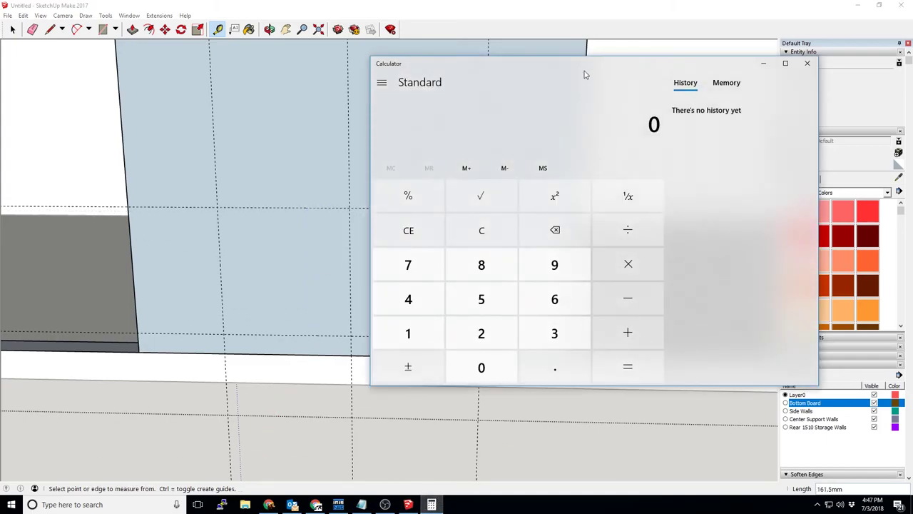
{"action": "left_click_drag", "start_coordinate": [569, 65], "coordinate": [0, 65]}
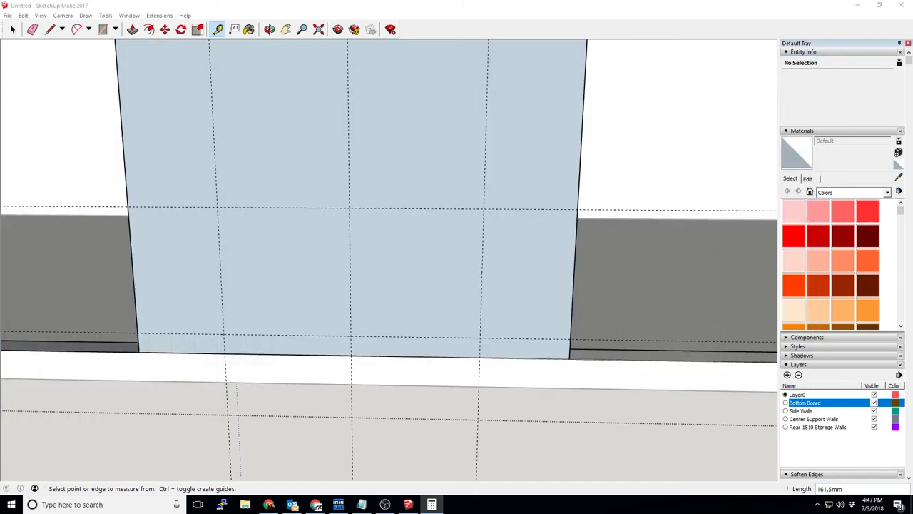
Place five horizontal guides at 12.5 mm intervals between the lower and upper horizontal guides
{"action": "left_click", "coordinate": [307, 334]}
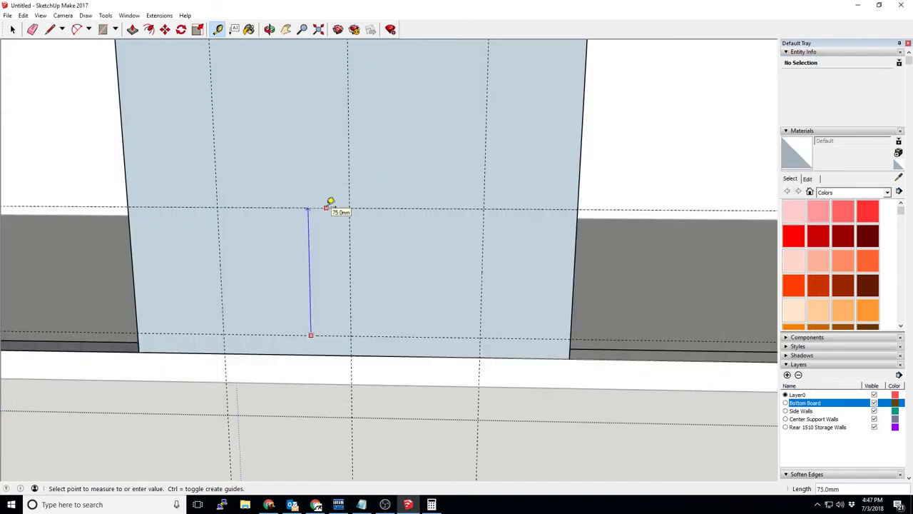
{"action": "left_click", "coordinate": [324, 314]}
{"action": "left_click", "coordinate": [325, 314]}
{"action": "left_click", "coordinate": [325, 293]}
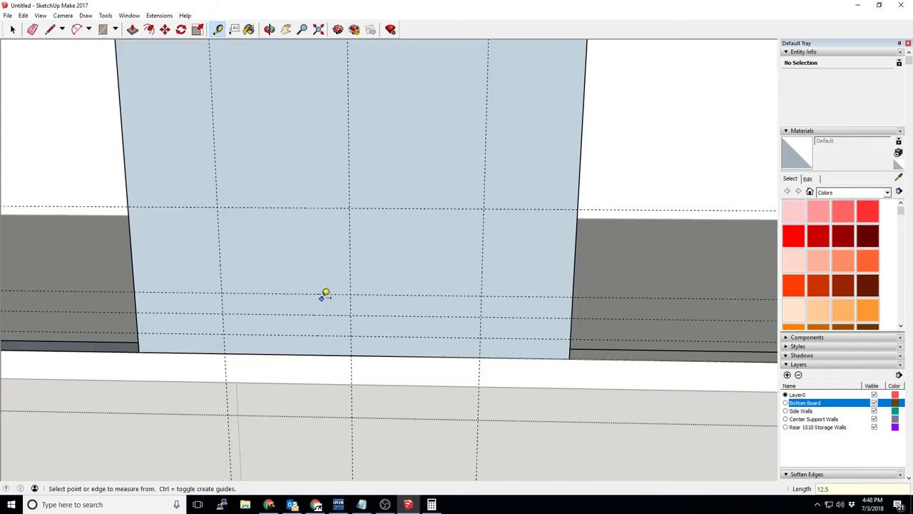
{"action": "left_click", "coordinate": [326, 292]}
{"action": "left_click", "coordinate": [324, 271]}
{"action": "left_click", "coordinate": [325, 271]}
{"action": "left_click", "coordinate": [326, 250]}
{"action": "left_click", "coordinate": [326, 251]}
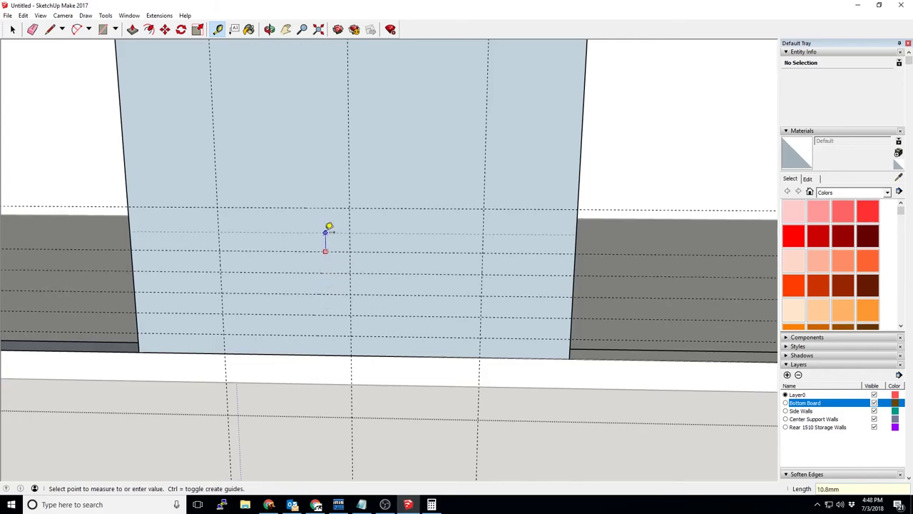
{"action": "left_click", "coordinate": [327, 228]}
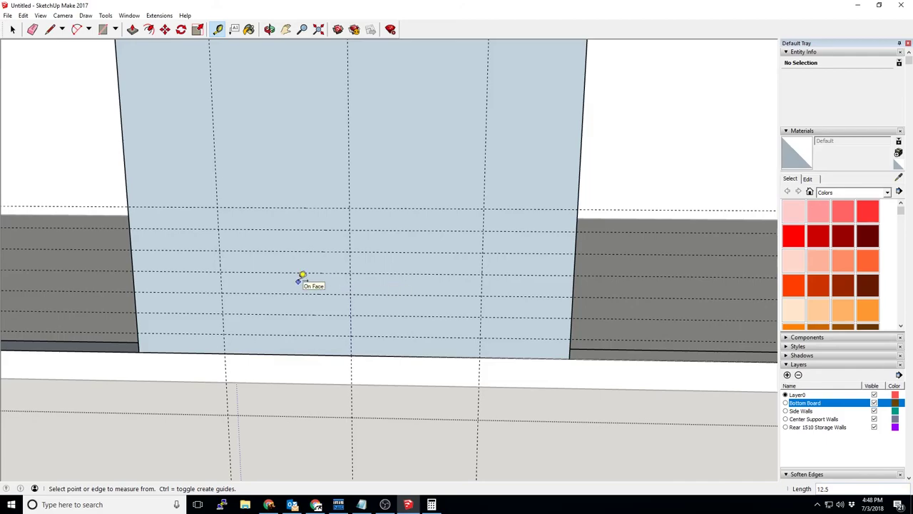
Measure between the outer vertical guides, and place five vertical guides at 12.5 mm intervals from the left outer guide towards the centre guide
{"action": "left_click", "coordinate": [219, 241]}
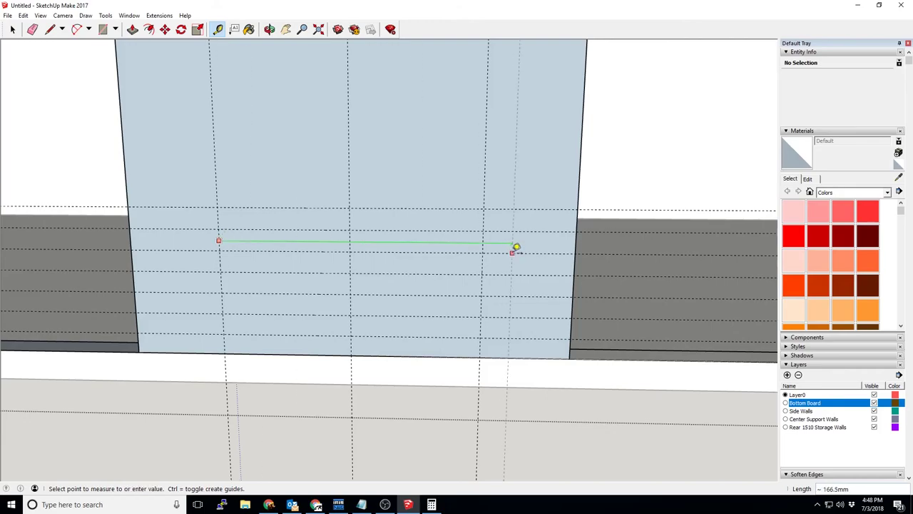
{"action": "left_click", "coordinate": [485, 242]}
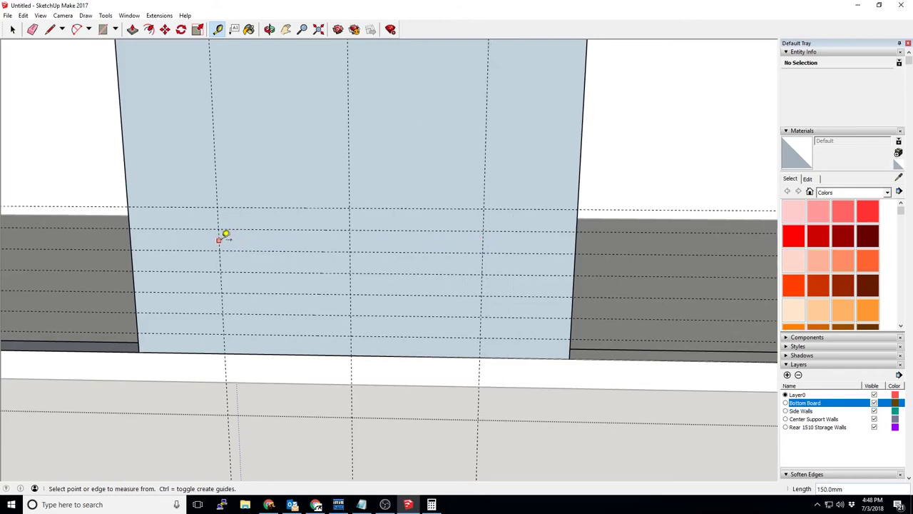
{"action": "left_click", "coordinate": [218, 241]}
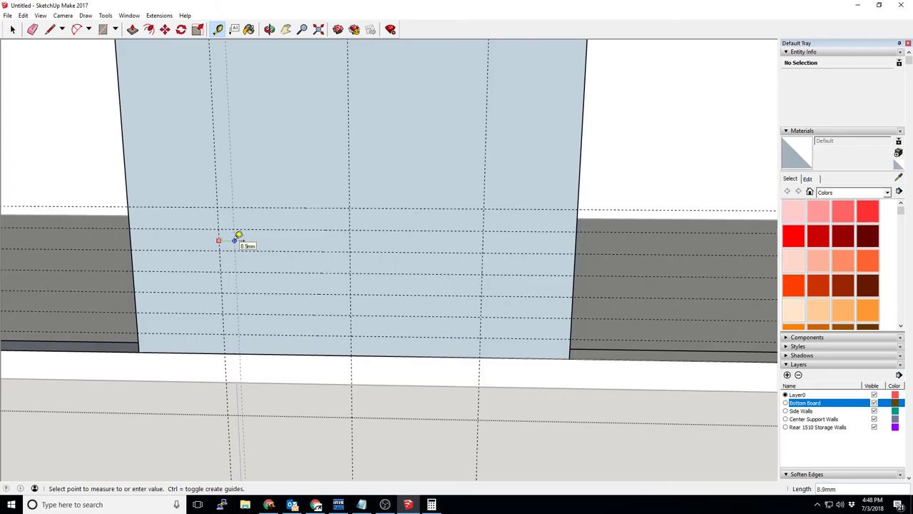
{"action": "type", "text": "12.5"}
{"action": "key", "text": "Return"}
{"action": "left_click", "coordinate": [240, 241]}
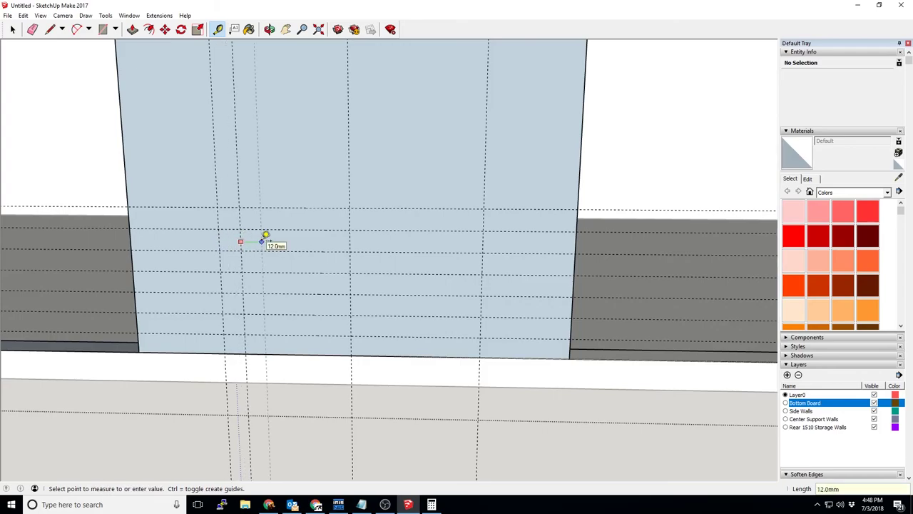
{"action": "type", "text": "12.5"}
{"action": "key", "text": "Return"}
{"action": "left_click", "coordinate": [262, 241]}
{"action": "type", "text": "12.5"}
{"action": "key", "text": "Return"}
{"action": "left_click", "coordinate": [289, 241]}
{"action": "type", "text": "12.5"}
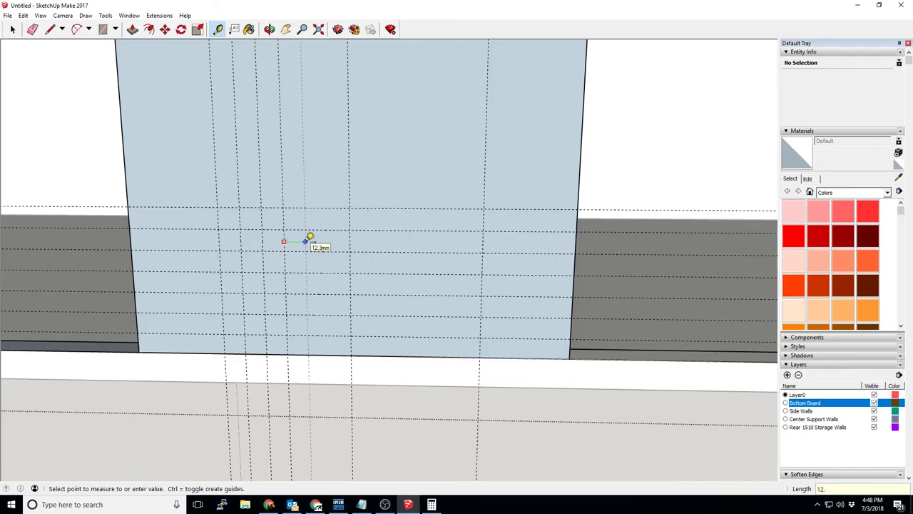
{"action": "key", "text": "Return"}
{"action": "left_click", "coordinate": [308, 241]}
{"action": "type", "text": "12.5"}
{"action": "key", "text": "Return"}
Place five vertical guides at 12.5 mm intervals from the centre guide towards the right outer guide
{"action": "left_click", "coordinate": [351, 243]}
{"action": "type", "text": "12.5"}
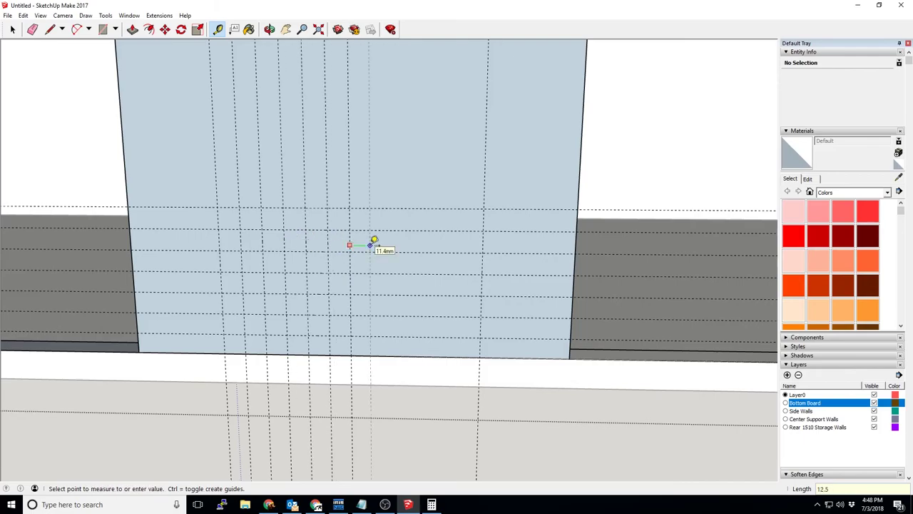
{"action": "key", "text": "Return"}
{"action": "left_click", "coordinate": [372, 239]}
{"action": "type", "text": "12.5"}
{"action": "key", "text": "Return"}
{"action": "left_click", "coordinate": [393, 219]}
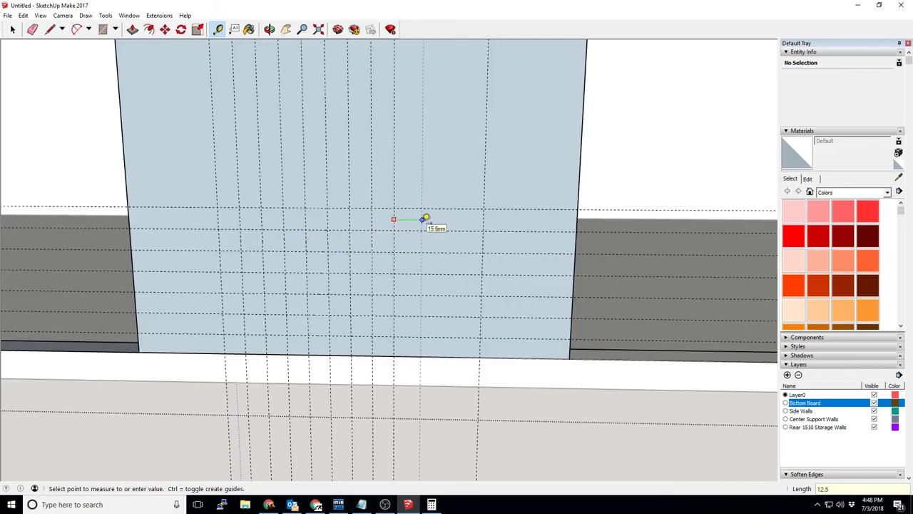
{"action": "type", "text": "12.5"}
{"action": "key", "text": "Return"}
{"action": "left_click", "coordinate": [419, 220]}
{"action": "type", "text": "12.5"}
{"action": "key", "text": "Return"}
{"action": "left_click", "coordinate": [438, 219]}
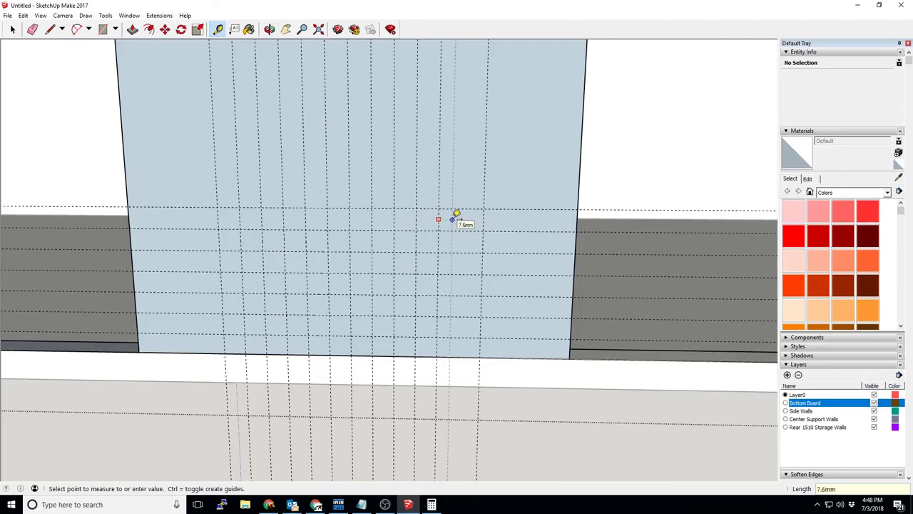
{"action": "key", "text": "Escape"}
{"action": "key", "text": "space"}
Delete the lowest horizontal guide, the one 12 mm above the wall's bottom edge
{"action": "left_click", "coordinate": [178, 336]}
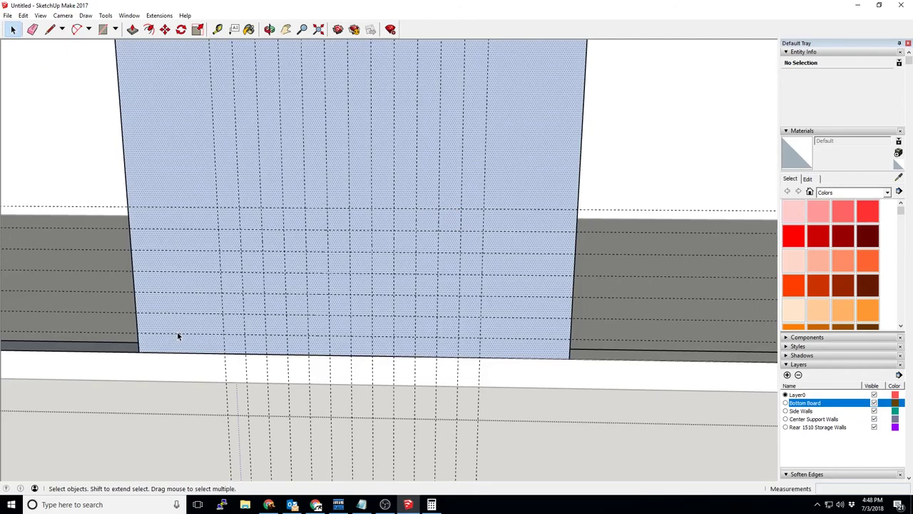
{"action": "left_click", "coordinate": [177, 334]}
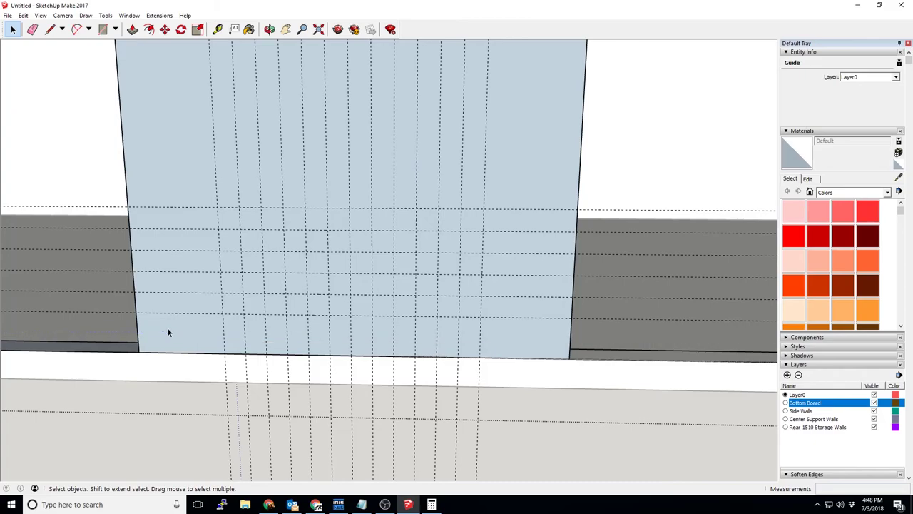
{"action": "key", "text": "Escape"}
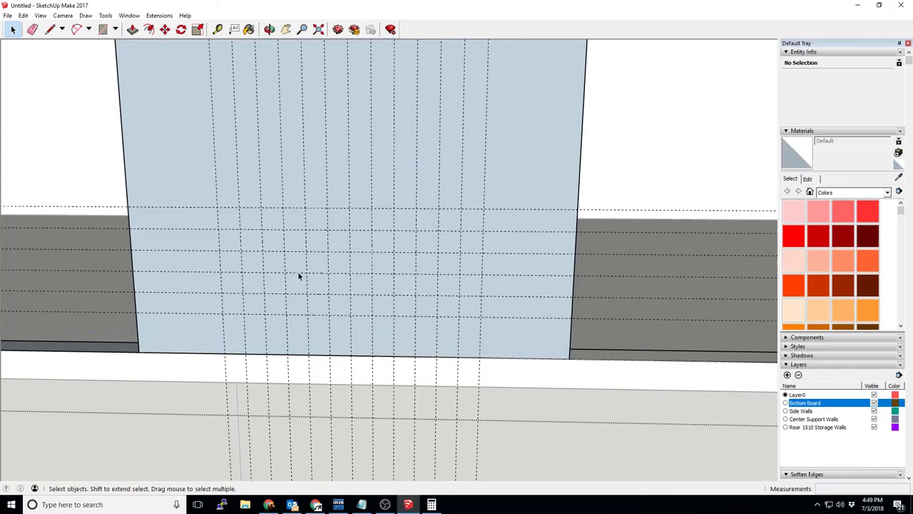
Draw a 3 mm radius circle where the second-highest horizontal guide crosses the second vertical guide from the left
{"action": "scroll", "coordinate": [299, 277], "scroll_direction": "up", "scroll_amount": 1}
{"action": "scroll", "coordinate": [368, 316], "scroll_direction": "up", "scroll_amount": 1}
{"action": "middle_click_drag", "start_coordinate": [376, 321], "coordinate": [397, 299]}
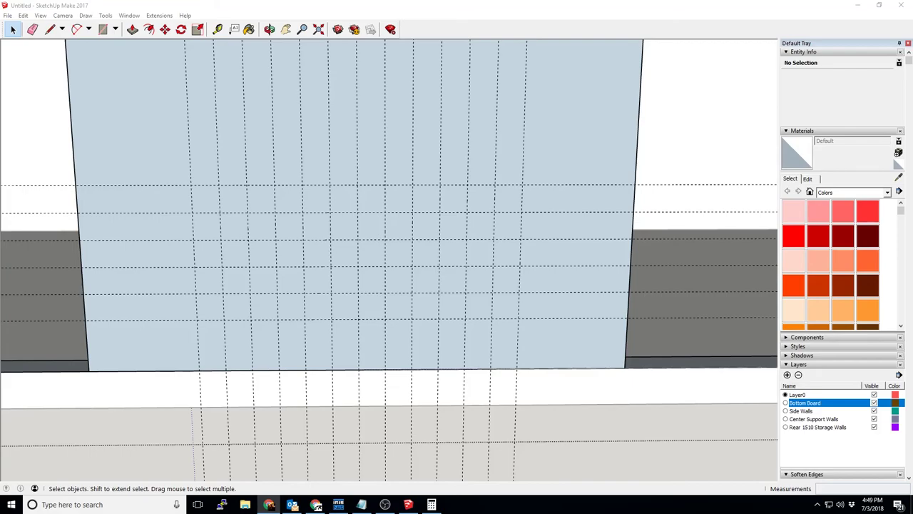
{"action": "left_click", "coordinate": [115, 29]}
{"action": "left_click", "coordinate": [124, 66]}
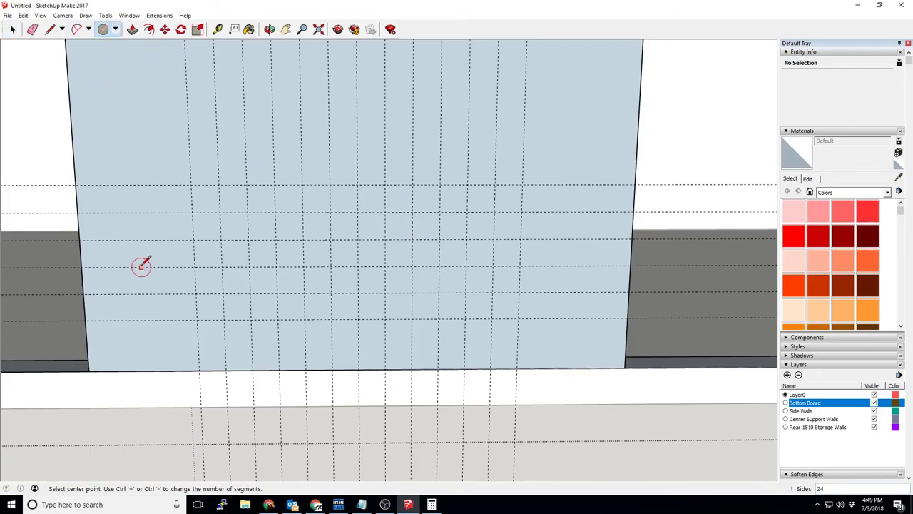
{"action": "left_click", "coordinate": [219, 211]}
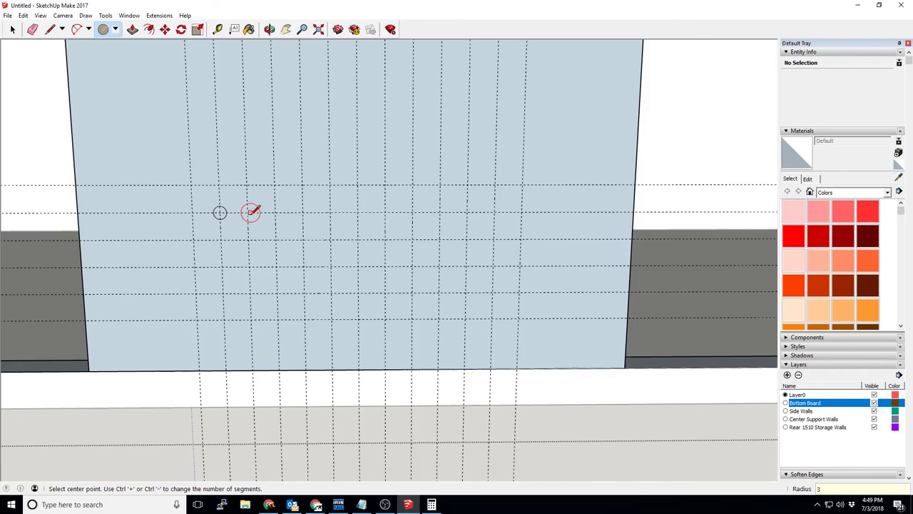
{"action": "type", "text": "3"}
{"action": "key", "text": "Return"}
Draw 3 mm radius circles at the eleven remaining guide intersections to the right along the second-highest horizontal guide
{"action": "left_click", "coordinate": [247, 212]}
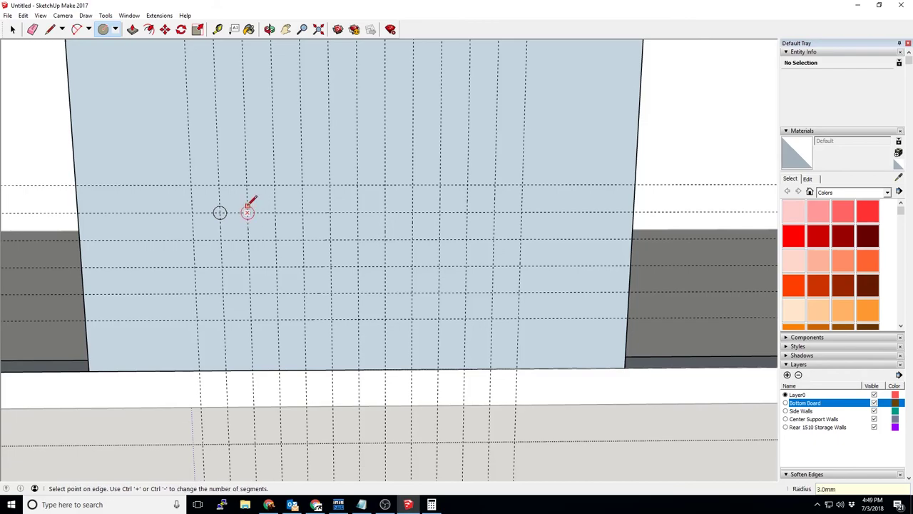
{"action": "key", "text": "Return"}
{"action": "left_click", "coordinate": [275, 212]}
{"action": "key", "text": "Return"}
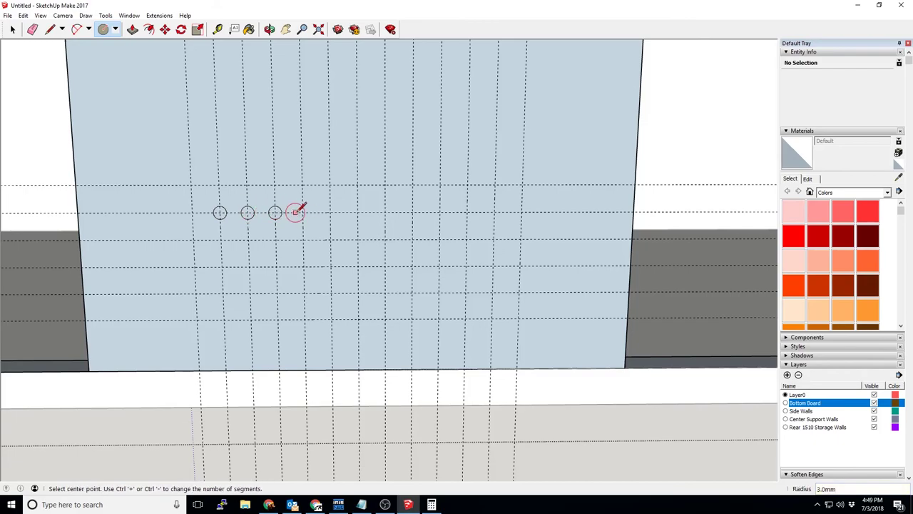
{"action": "left_click", "coordinate": [302, 212]}
{"action": "key", "text": "Return"}
{"action": "left_click", "coordinate": [330, 212]}
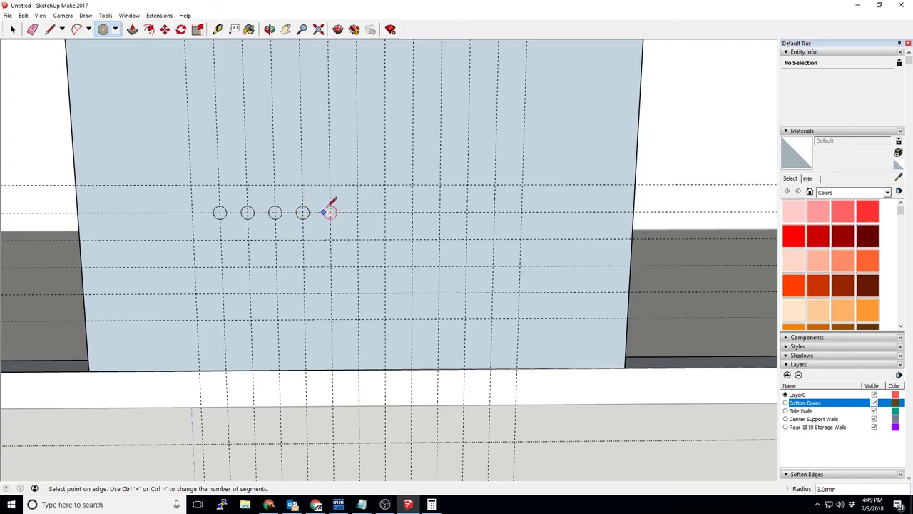
{"action": "left_click", "coordinate": [330, 211]}
{"action": "double_click", "coordinate": [358, 212]}
{"action": "double_click", "coordinate": [385, 212]}
{"action": "double_click", "coordinate": [412, 212]}
{"action": "double_click", "coordinate": [440, 212]}
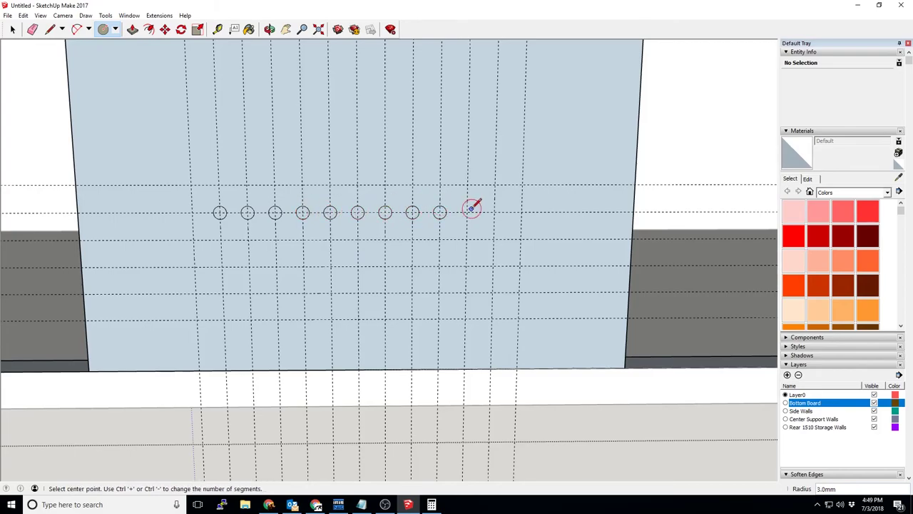
{"action": "double_click", "coordinate": [467, 212]}
{"action": "double_click", "coordinate": [495, 212]}
{"action": "double_click", "coordinate": [522, 212]}
Draw 3 mm radius circles at all thirteen guide intersections along the highest horizontal guide, working from right to left
{"action": "double_click", "coordinate": [522, 184]}
{"action": "double_click", "coordinate": [495, 185]}
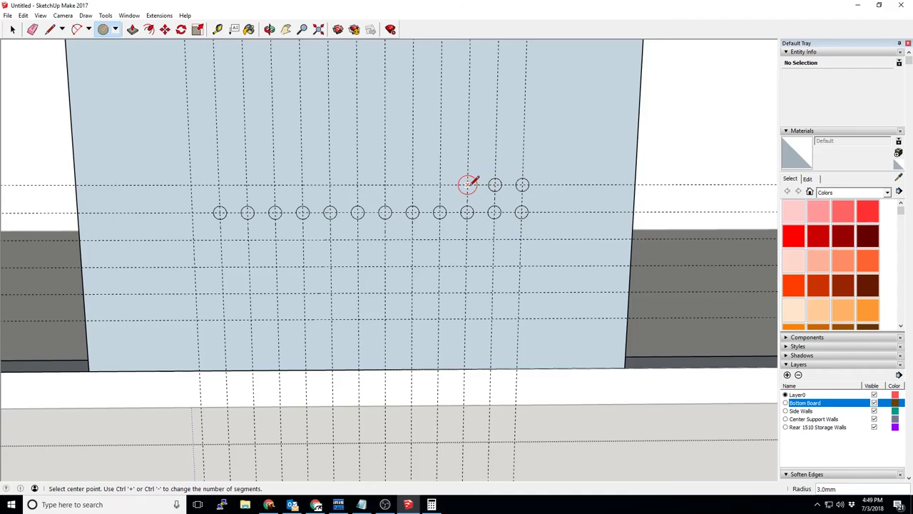
{"action": "left_click", "coordinate": [468, 185]}
{"action": "key", "text": "Return"}
{"action": "left_click", "coordinate": [440, 185]}
{"action": "key", "text": "Return"}
{"action": "left_click", "coordinate": [412, 185]}
{"action": "key", "text": "Return"}
{"action": "left_click", "coordinate": [385, 184]}
{"action": "left_click", "coordinate": [358, 185]}
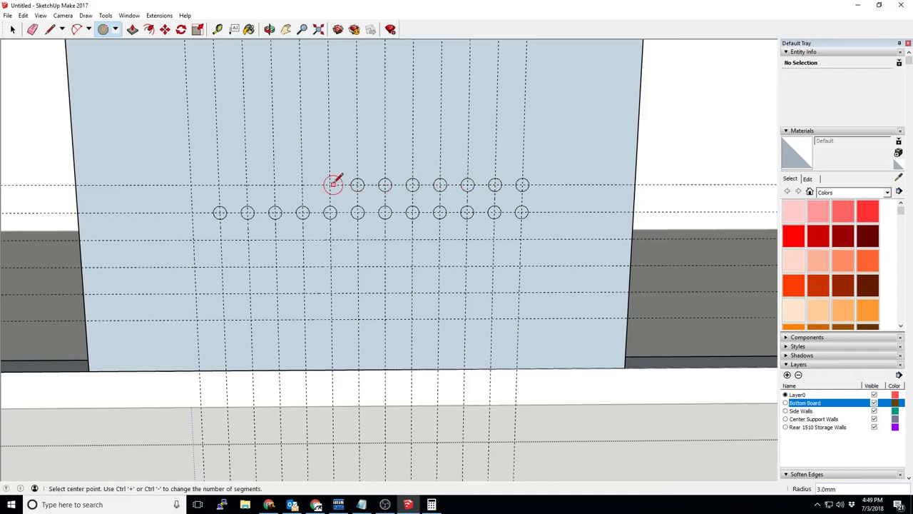
{"action": "left_click", "coordinate": [331, 185]}
{"action": "key", "text": "Return"}
{"action": "left_click", "coordinate": [302, 185]}
{"action": "key", "text": "Return"}
{"action": "left_click", "coordinate": [275, 185]}
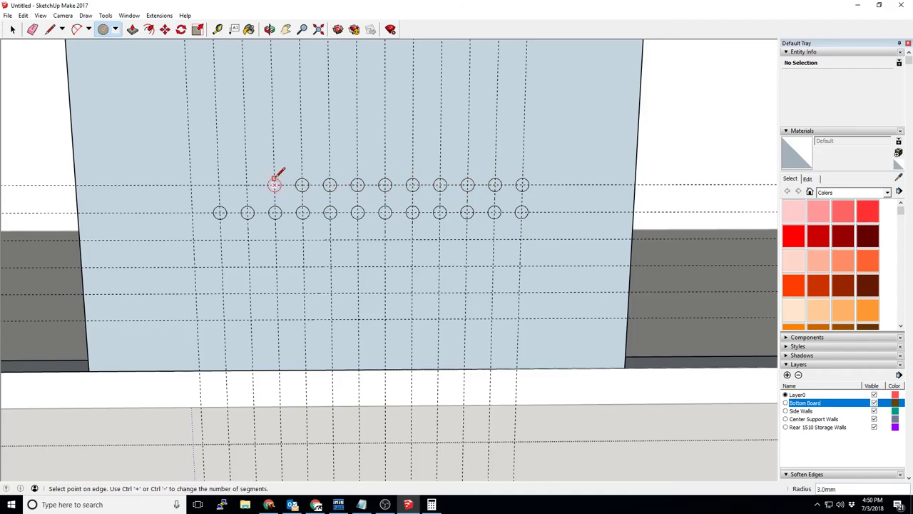
{"action": "key", "text": "Return"}
{"action": "left_click", "coordinate": [247, 185]}
{"action": "key", "text": "Return"}
{"action": "left_click", "coordinate": [219, 185]}
{"action": "key", "text": "Return"}
{"action": "left_click", "coordinate": [191, 185]}
{"action": "key", "text": "Return"}
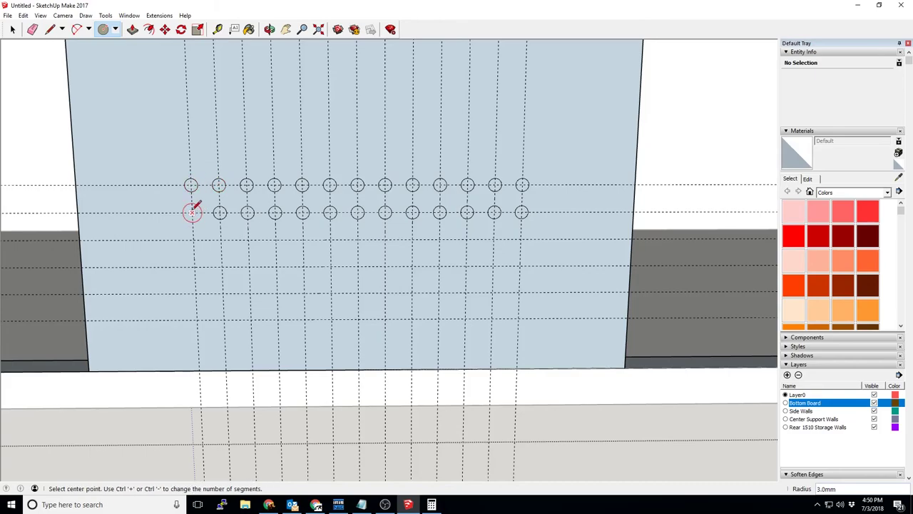
Draw 3 mm radius circles at the five remaining guide intersections down the leftmost vertical guide
{"action": "left_click", "coordinate": [192, 212]}
{"action": "key", "text": "Return"}
{"action": "left_click", "coordinate": [192, 240]}
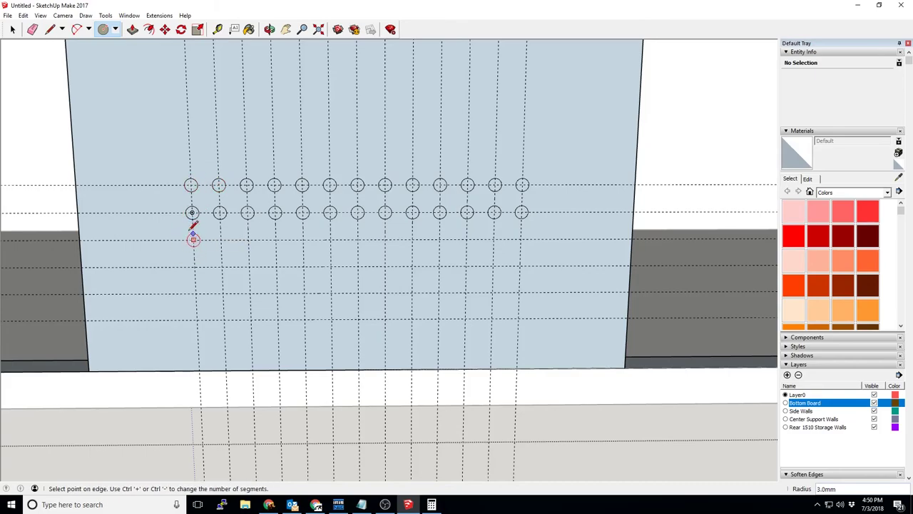
{"action": "key", "text": "Return"}
{"action": "left_click", "coordinate": [195, 267]}
{"action": "key", "text": "Return"}
{"action": "left_click", "coordinate": [196, 294]}
{"action": "key", "text": "Return"}
{"action": "left_click", "coordinate": [197, 320]}
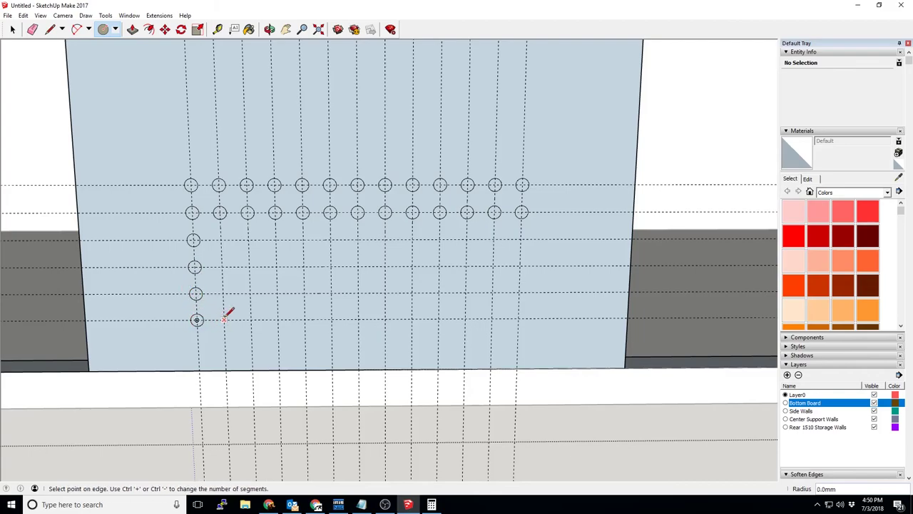
Draw 3 mm radius circles at the lower four intersections of the second vertical guide from the left
{"action": "left_click", "coordinate": [225, 313]}
{"action": "left_click", "coordinate": [223, 293]}
{"action": "key", "text": "Return"}
{"action": "left_click", "coordinate": [222, 267]}
{"action": "key", "text": "Return"}
{"action": "left_click", "coordinate": [221, 239]}
{"action": "key", "text": "Return"}
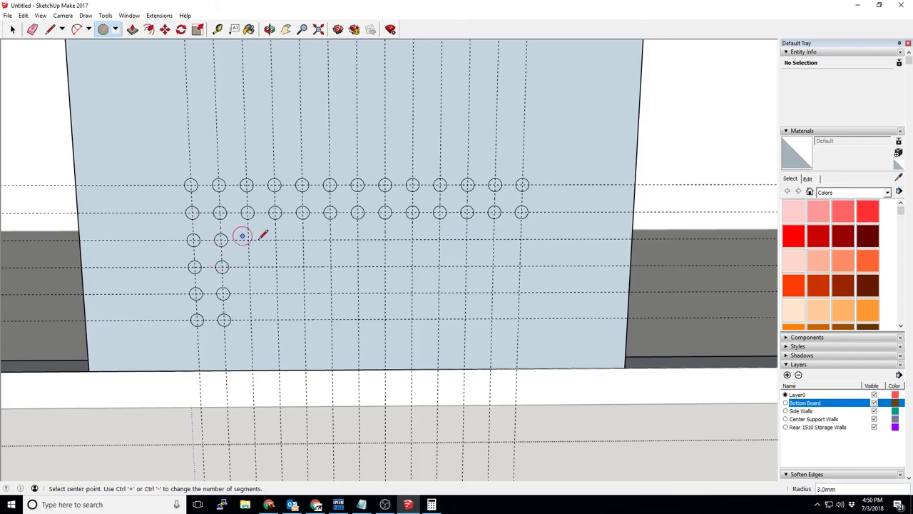
Draw 3 mm radius circles at the lower four intersections of the third vertical guide from the left
{"action": "left_click", "coordinate": [249, 240]}
{"action": "key", "text": "Return"}
{"action": "left_click", "coordinate": [249, 267]}
{"action": "key", "text": "Return"}
{"action": "left_click", "coordinate": [250, 293]}
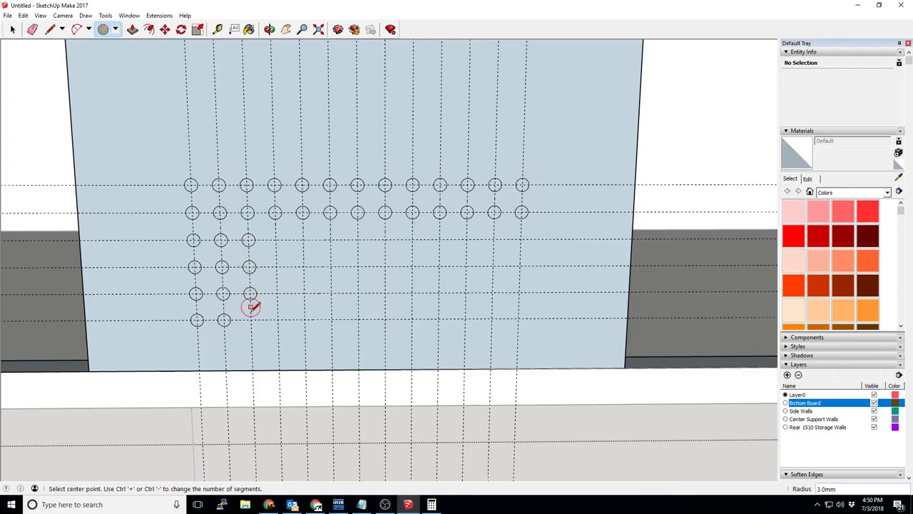
{"action": "key", "text": "Return"}
{"action": "left_click", "coordinate": [251, 319]}
{"action": "key", "text": "Return"}
Draw 3 mm radius circles at the lower four intersections of the fourth vertical guide from the left
{"action": "left_click", "coordinate": [277, 320]}
{"action": "key", "text": "Return"}
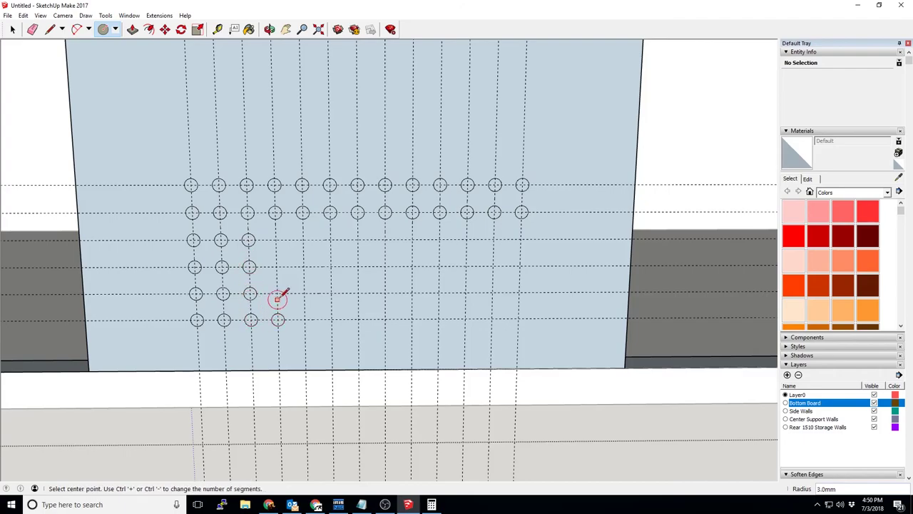
{"action": "left_click", "coordinate": [277, 294]}
{"action": "key", "text": "Return"}
{"action": "left_click", "coordinate": [278, 267]}
{"action": "key", "text": "Return"}
{"action": "left_click", "coordinate": [277, 240]}
{"action": "key", "text": "Return"}
Complete the grid with 3 mm radius circles at the lower four intersections of the nine remaining vertical guides
{"action": "left_click", "coordinate": [303, 240]}
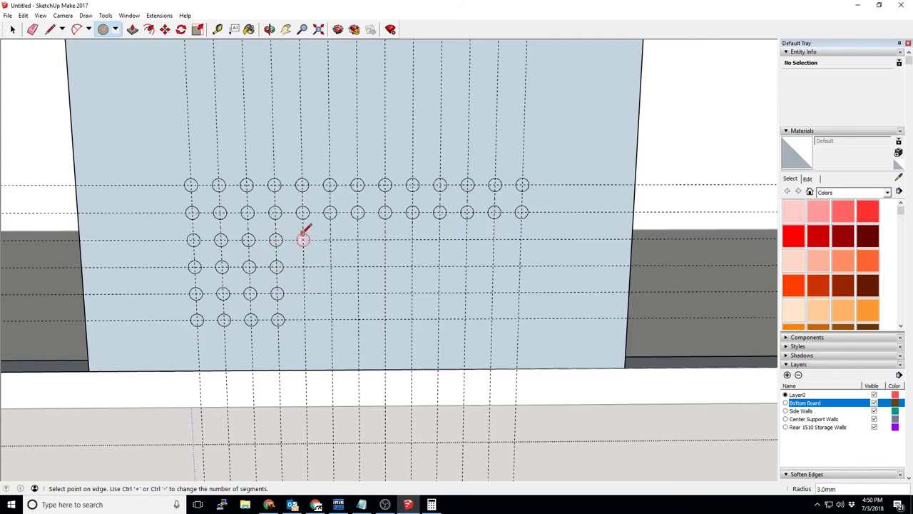
{"action": "key", "text": "Return"}
{"action": "left_click", "coordinate": [304, 267]}
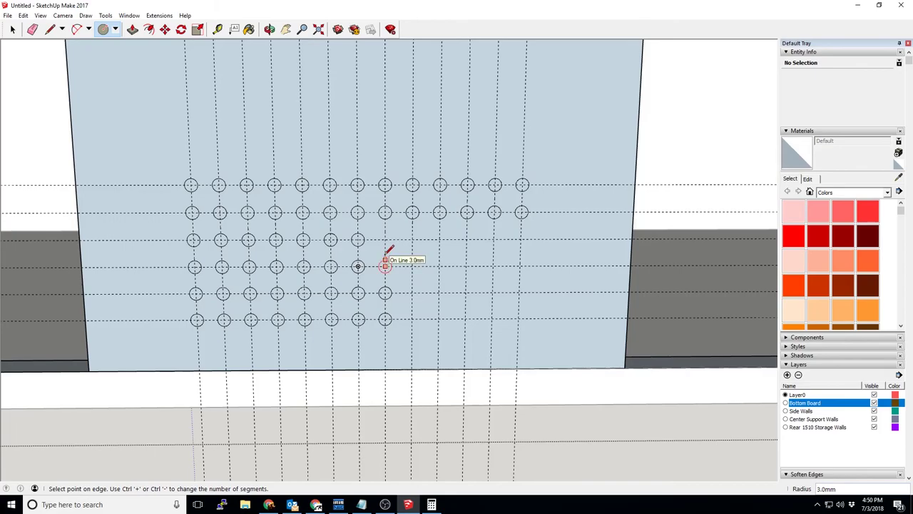
{"action": "left_click", "coordinate": [384, 265]}
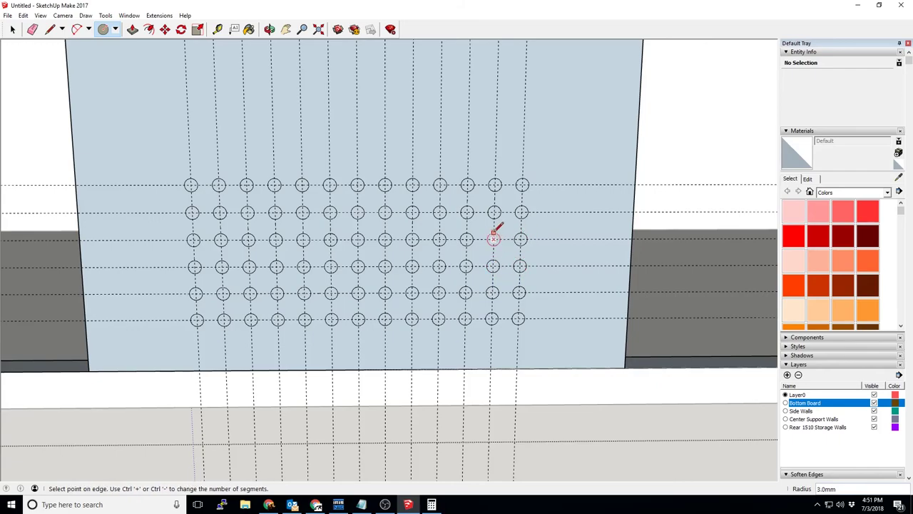
Delete all the construction guides from the model
{"action": "left_click", "coordinate": [13, 29]}
{"action": "scroll", "coordinate": [342, 302], "scroll_direction": "down", "scroll_amount": 10}
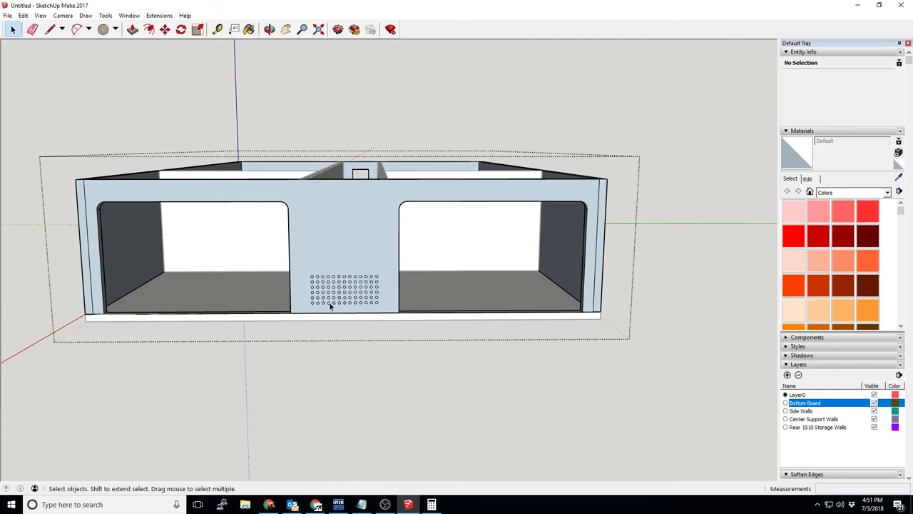
Push the circle at the grid's upper-left corner 18 mm through the wall to cut a hole
{"action": "scroll", "coordinate": [331, 305], "scroll_direction": "up", "scroll_amount": 6}
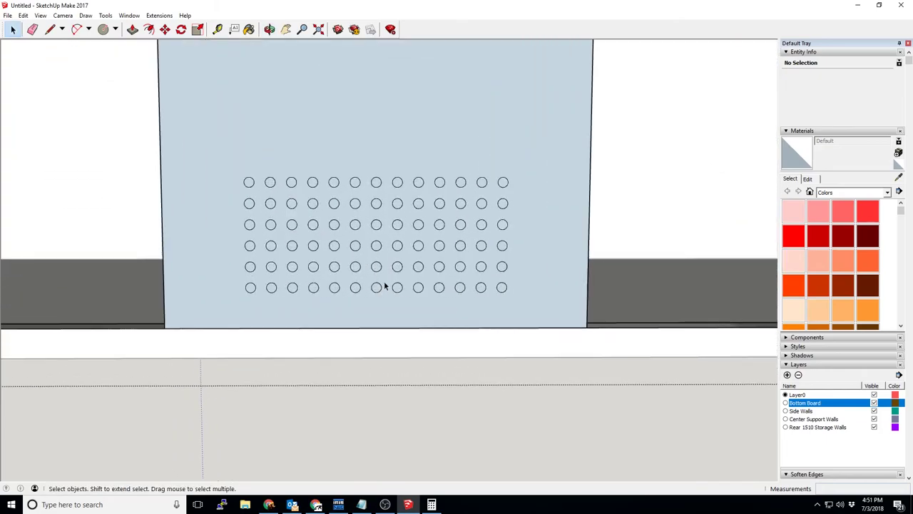
{"action": "scroll", "coordinate": [364, 275], "scroll_direction": "up", "scroll_amount": 2}
{"action": "left_click", "coordinate": [133, 29]}
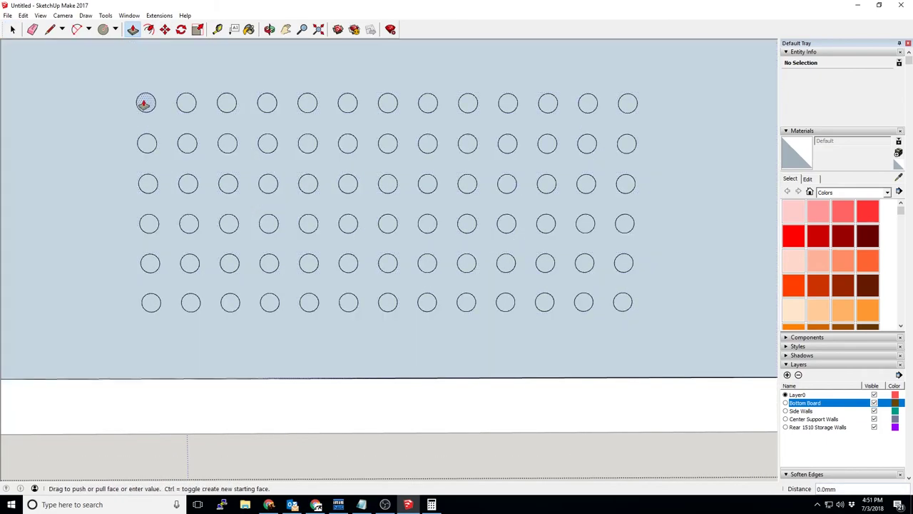
{"action": "left_click", "coordinate": [145, 103]}
{"action": "middle_click_drag", "start_coordinate": [165, 106], "coordinate": [152, 141]}
{"action": "scroll", "coordinate": [146, 123], "scroll_direction": "up", "scroll_amount": 4}
{"action": "left_click", "coordinate": [152, 106]}
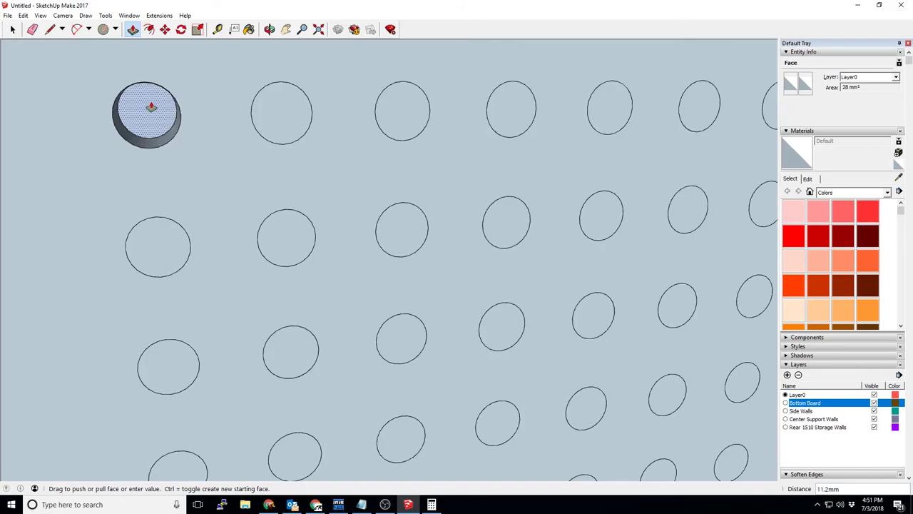
{"action": "left_click", "coordinate": [151, 98]}
{"action": "left_click", "coordinate": [137, 100]}
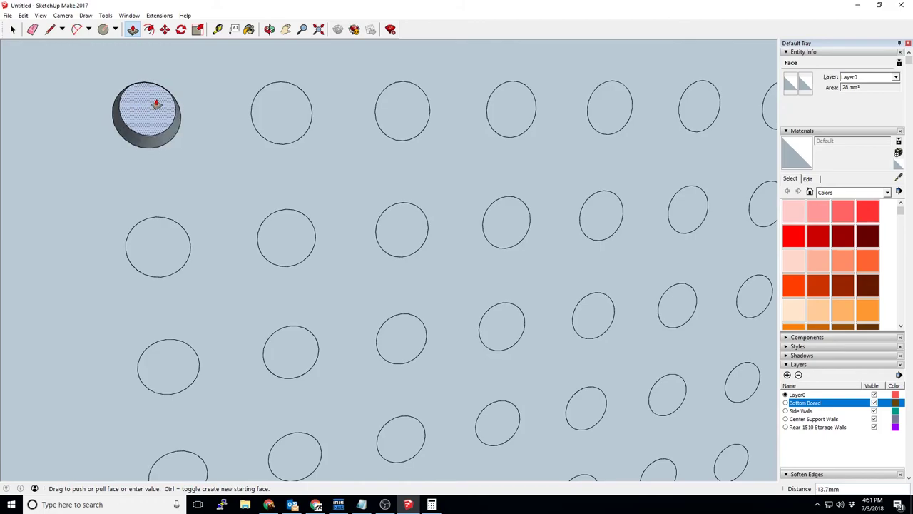
{"action": "left_click", "coordinate": [137, 97]}
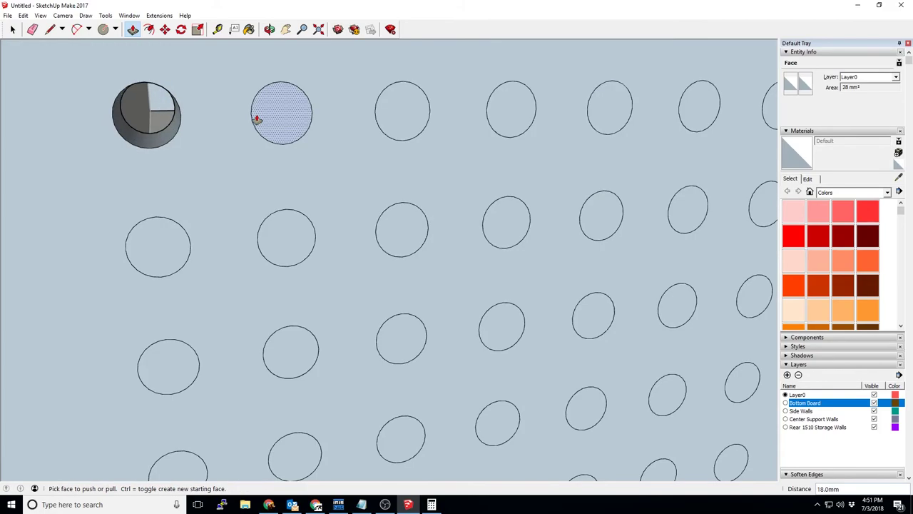
Push the second to fifth circles of the grid's top row 18 mm through the wall
{"action": "double_click", "coordinate": [292, 100]}
{"action": "middle_click_drag", "start_coordinate": [423, 114], "coordinate": [389, 117]}
{"action": "double_click", "coordinate": [390, 117]}
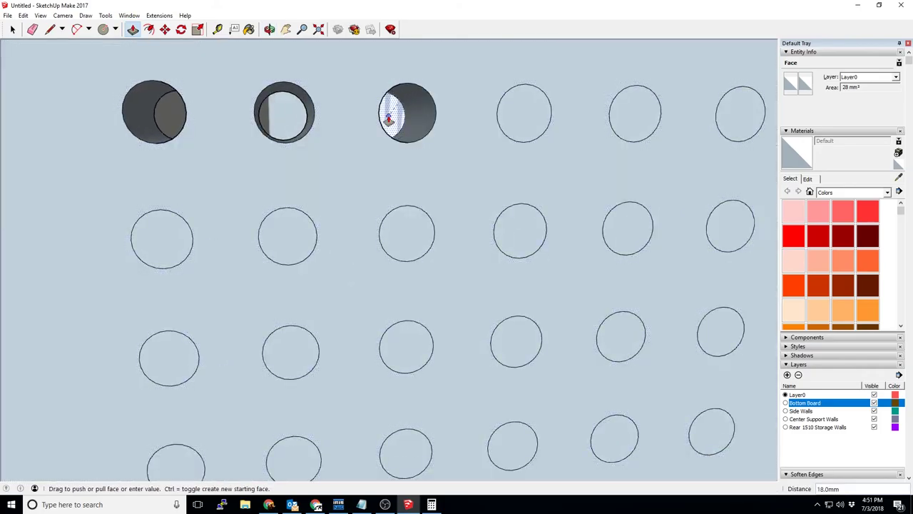
{"action": "double_click", "coordinate": [506, 122]}
{"action": "middle_click_drag", "start_coordinate": [506, 122], "coordinate": [387, 154], "text": "shift"}
{"action": "double_click", "coordinate": [496, 150]}
{"action": "middle_click_drag", "start_coordinate": [496, 151], "coordinate": [386, 176], "text": "shift"}
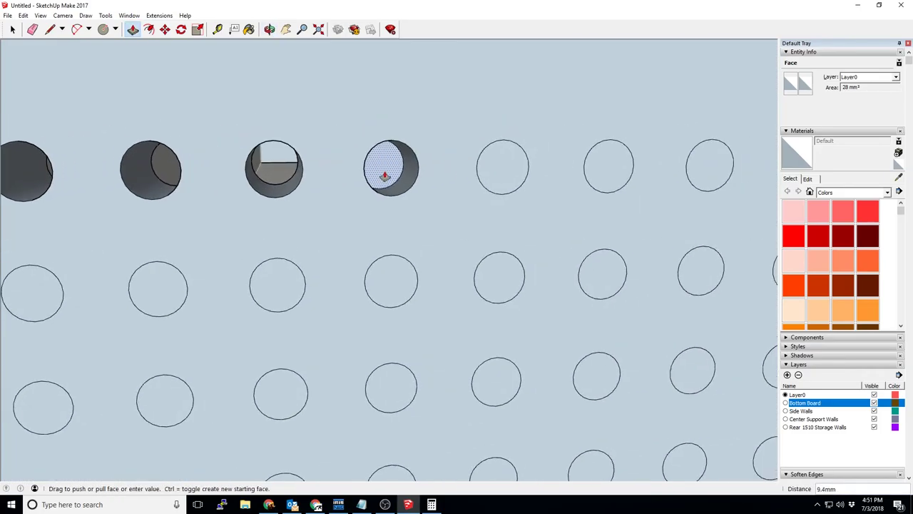
{"action": "left_click_drag", "start_coordinate": [369, 165], "coordinate": [368, 167]}
Push the sixth to eleventh circles of the grid's top row through the wall
{"action": "middle_click_drag", "start_coordinate": [516, 161], "coordinate": [392, 117], "text": "shift"}
{"action": "left_click_drag", "start_coordinate": [392, 118], "coordinate": [366, 124]}
{"action": "middle_click_drag", "start_coordinate": [484, 116], "coordinate": [377, 124], "text": "shift"}
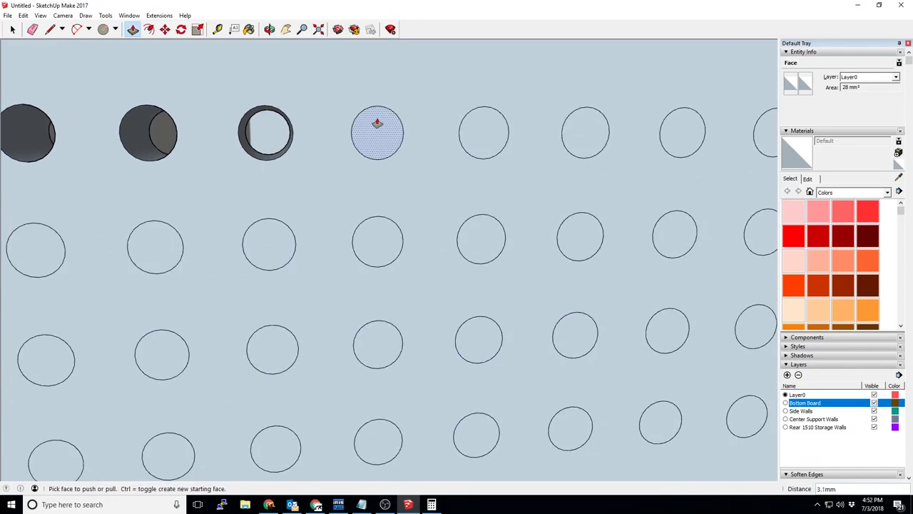
{"action": "left_click_drag", "start_coordinate": [377, 125], "coordinate": [363, 138]}
{"action": "left_click_drag", "start_coordinate": [483, 127], "coordinate": [466, 144]}
{"action": "middle_click_drag", "start_coordinate": [477, 143], "coordinate": [461, 145]}
{"action": "middle_click_drag", "start_coordinate": [590, 132], "coordinate": [463, 140], "text": "shift"}
{"action": "left_click_drag", "start_coordinate": [462, 139], "coordinate": [448, 149]}
{"action": "middle_click_drag", "start_coordinate": [573, 134], "coordinate": [473, 127], "text": "shift"}
{"action": "left_click_drag", "start_coordinate": [471, 128], "coordinate": [445, 149]}
{"action": "middle_click_drag", "start_coordinate": [564, 122], "coordinate": [428, 101], "text": "shift"}
{"action": "left_click_drag", "start_coordinate": [428, 102], "coordinate": [419, 134]}
Push the last two circles at the right end of the grid's top row 18 mm through the wall
{"action": "left_click", "coordinate": [10, 32]}
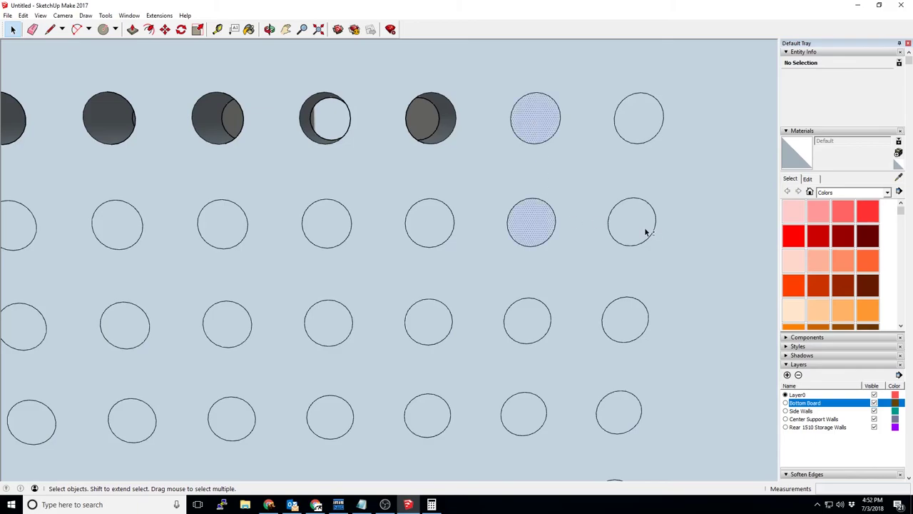
{"action": "left_click", "coordinate": [132, 30]}
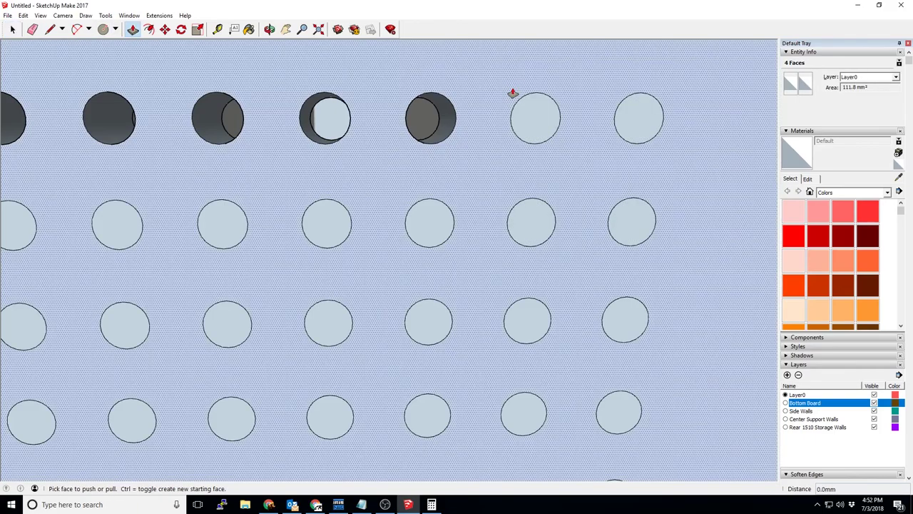
{"action": "left_click", "coordinate": [534, 117]}
{"action": "left_click", "coordinate": [516, 123]}
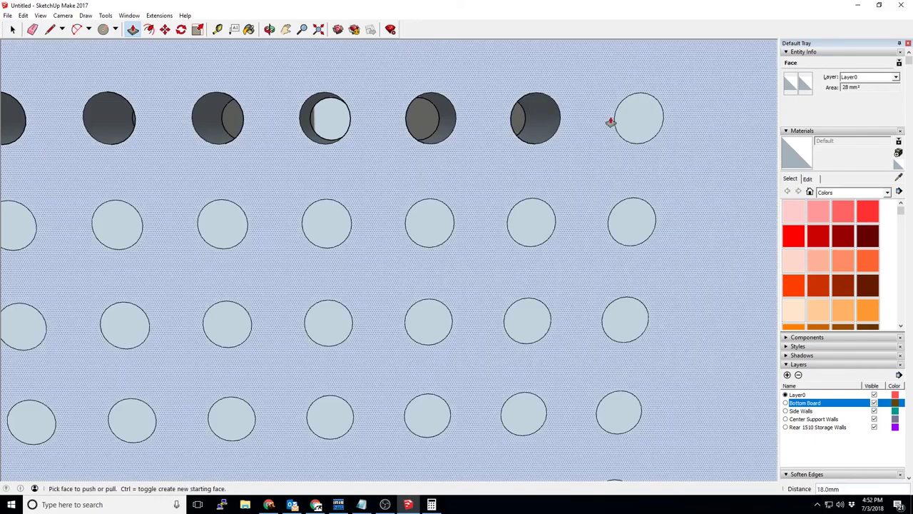
{"action": "left_click", "coordinate": [628, 121]}
{"action": "middle_click_drag", "start_coordinate": [623, 121], "coordinate": [426, 130], "text": "shift"}
{"action": "left_click", "coordinate": [419, 130]}
Push the two rightmost circles of the grid's second row through the wall
{"action": "left_click", "coordinate": [420, 228]}
{"action": "left_click", "coordinate": [419, 215]}
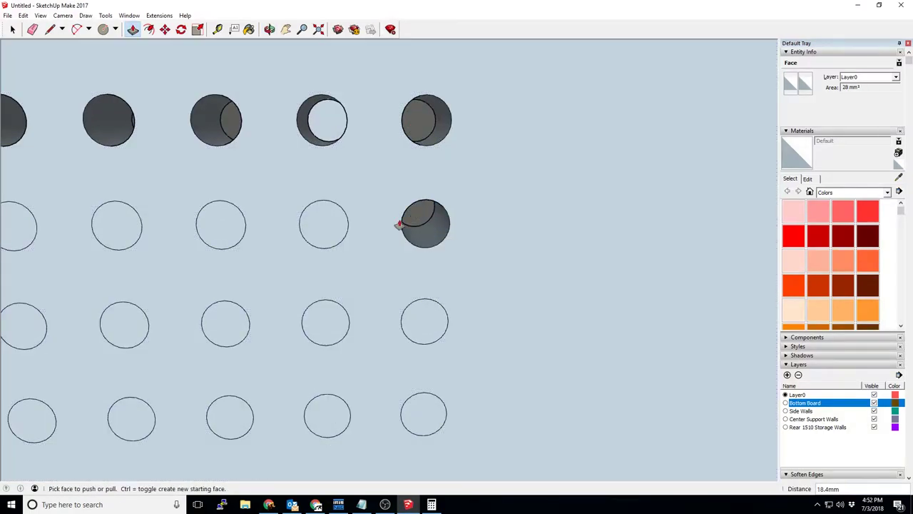
{"action": "left_click", "coordinate": [324, 226]}
{"action": "left_click", "coordinate": [322, 211]}
Try to push the third circle from the right in the grid's second row through the wall, and undo that push
{"action": "left_click", "coordinate": [229, 214]}
{"action": "middle_click_drag", "start_coordinate": [228, 215], "coordinate": [358, 190], "text": "shift"}
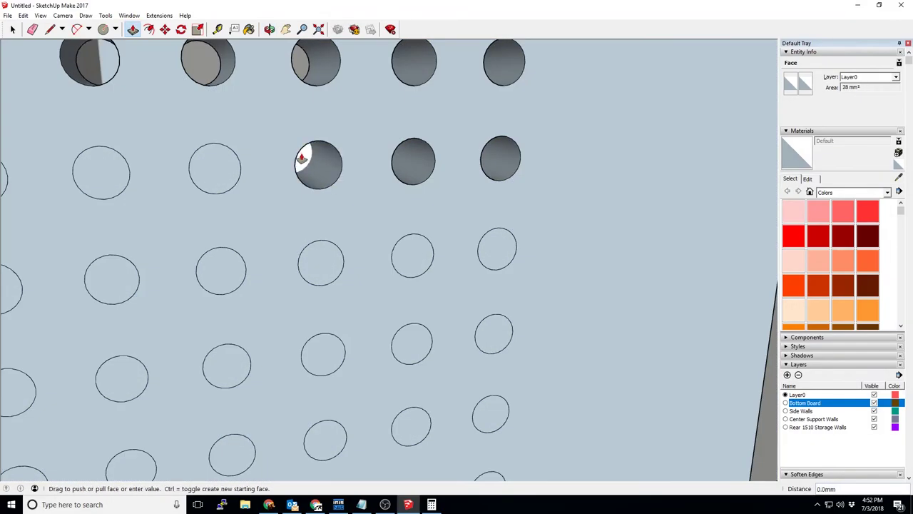
{"action": "middle_click_drag", "start_coordinate": [304, 154], "coordinate": [276, 142]}
{"action": "left_click", "coordinate": [295, 168]}
{"action": "middle_click_drag", "start_coordinate": [296, 172], "coordinate": [245, 45]}
{"action": "scroll", "coordinate": [286, 241], "scroll_direction": "down", "scroll_amount": 5}
{"action": "middle_click_drag", "start_coordinate": [305, 145], "coordinate": [222, 116]}
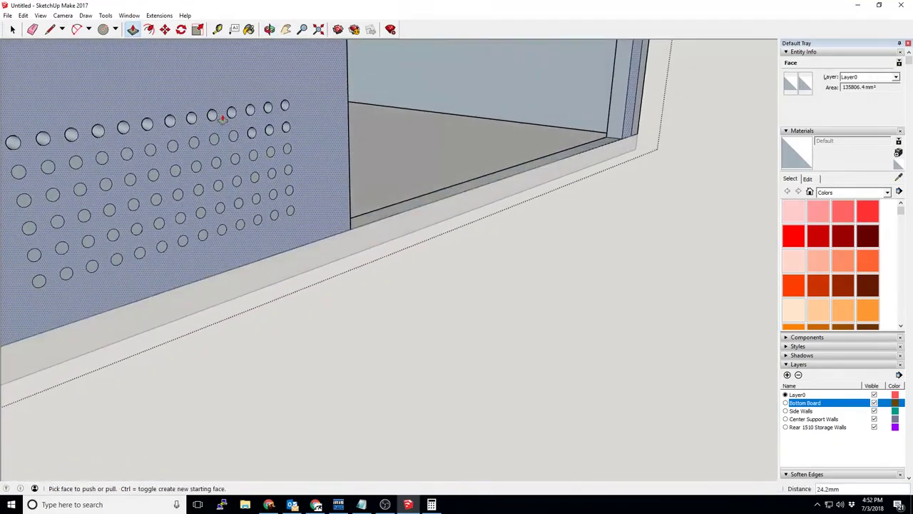
{"action": "scroll", "coordinate": [243, 133], "scroll_direction": "up", "scroll_amount": 3}
{"action": "scroll", "coordinate": [247, 150], "scroll_direction": "up", "scroll_amount": 5}
{"action": "key", "text": "ctrl+z"}
Push the third circle from the right in the grid's second row 18 mm through the wall
{"action": "middle_click_drag", "start_coordinate": [295, 152], "coordinate": [257, 187]}
{"action": "left_click", "coordinate": [270, 191]}
{"action": "left_click", "coordinate": [200, 192]}
{"action": "scroll", "coordinate": [459, 235], "scroll_direction": "down", "scroll_amount": 10}
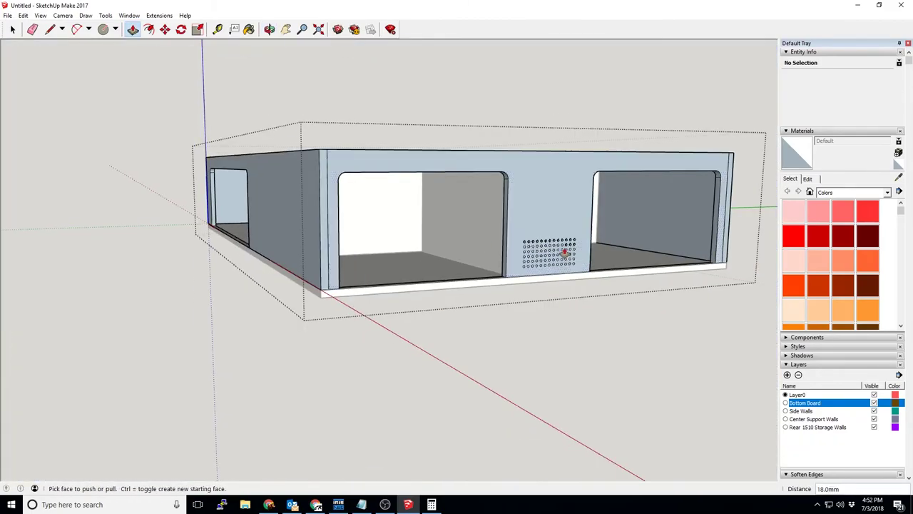
Push the fourth and fifth circles from the right in the grid's second row 18 mm through the wall
{"action": "scroll", "coordinate": [563, 246], "scroll_direction": "up", "scroll_amount": 8}
{"action": "scroll", "coordinate": [563, 251], "scroll_direction": "up", "scroll_amount": 8}
{"action": "middle_click_drag", "start_coordinate": [591, 233], "coordinate": [571, 194]}
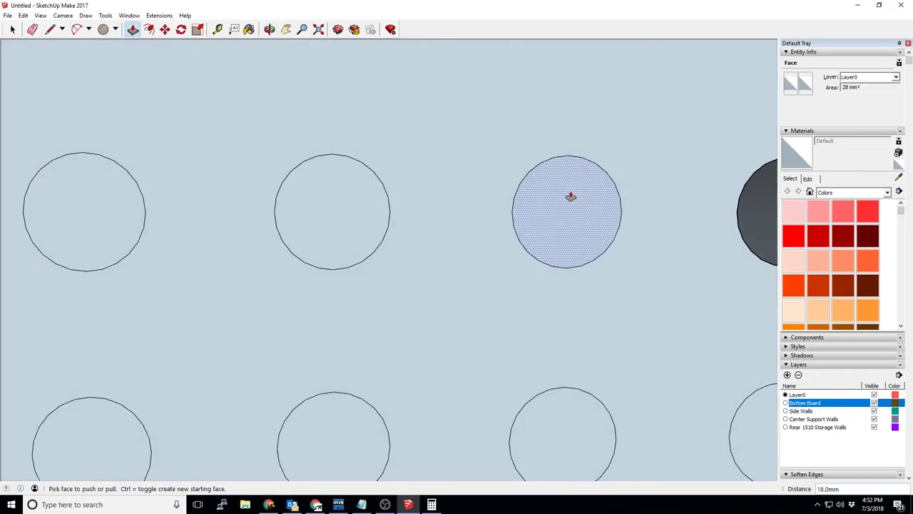
{"action": "left_click", "coordinate": [607, 221]}
{"action": "middle_click_drag", "start_coordinate": [581, 228], "coordinate": [454, 234], "text": "shift"}
{"action": "left_click", "coordinate": [378, 216]}
{"action": "left_click", "coordinate": [191, 230]}
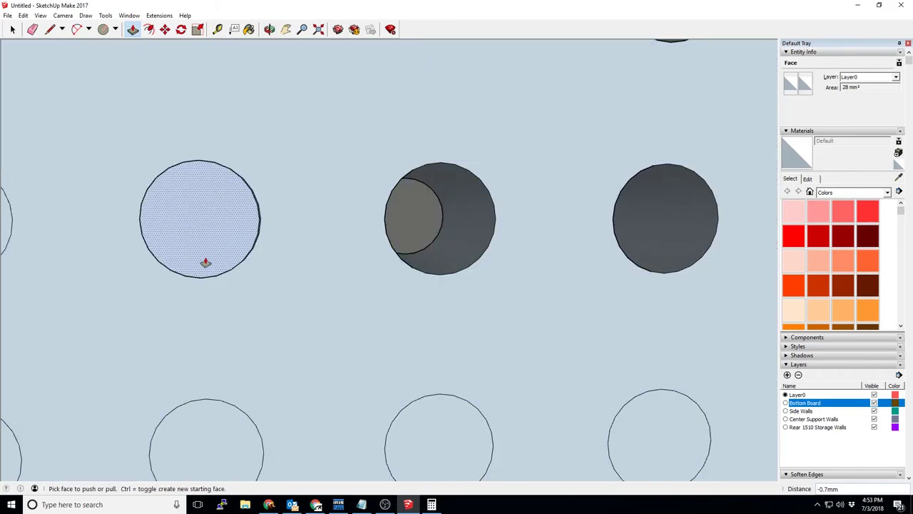
{"action": "middle_click_drag", "start_coordinate": [218, 226], "coordinate": [431, 220], "text": "shift"}
{"action": "left_click", "coordinate": [369, 204]}
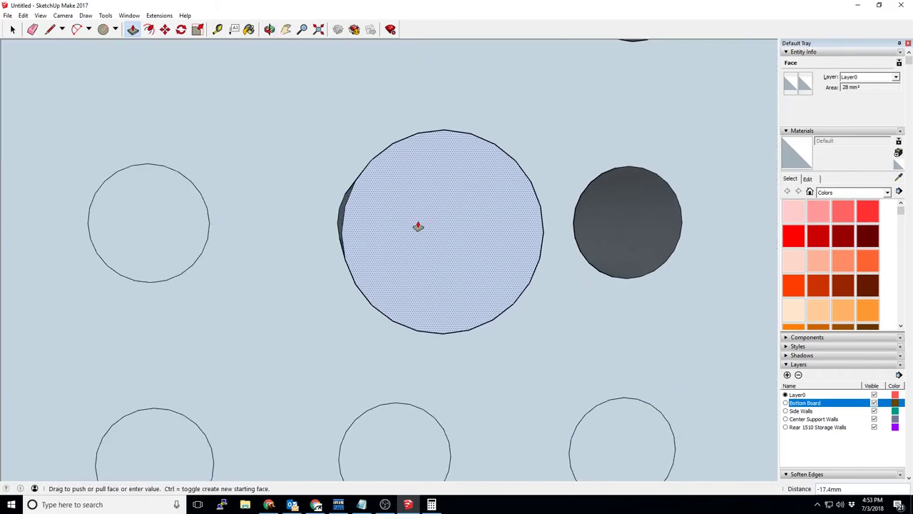
{"action": "left_click", "coordinate": [354, 223]}
Push the sixth and seventh circles from the right in the grid's second row 18 mm through the wall
{"action": "middle_click_drag", "start_coordinate": [224, 232], "coordinate": [401, 229], "text": "shift"}
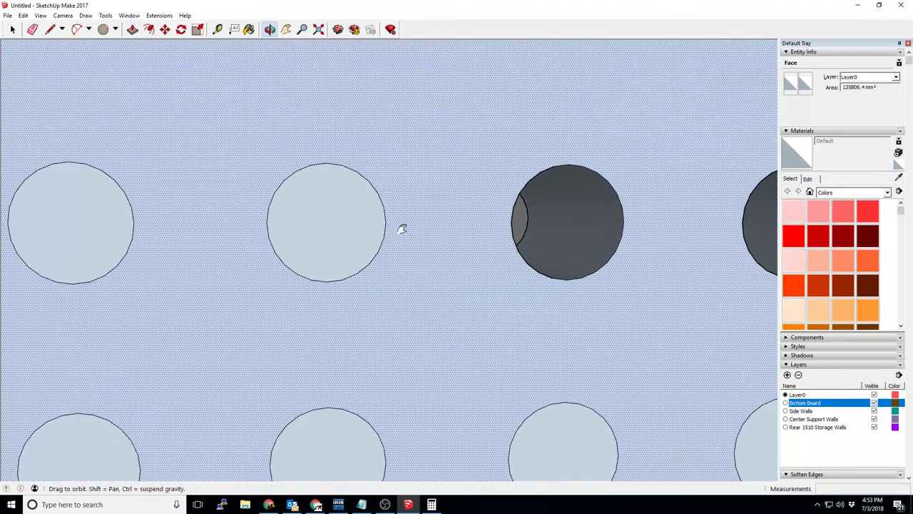
{"action": "left_click", "coordinate": [376, 233]}
{"action": "left_click", "coordinate": [310, 220]}
{"action": "middle_click_drag", "start_coordinate": [174, 239], "coordinate": [423, 260], "text": "shift"}
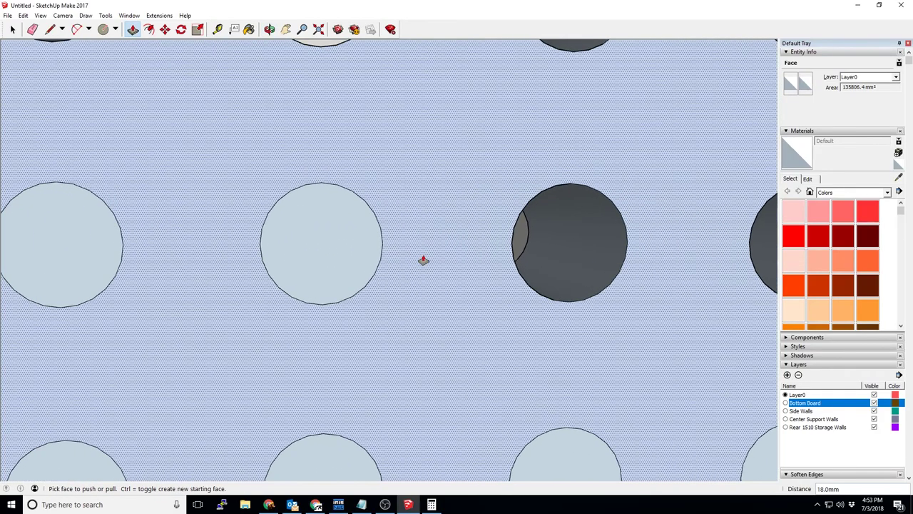
{"action": "left_click", "coordinate": [361, 247]}
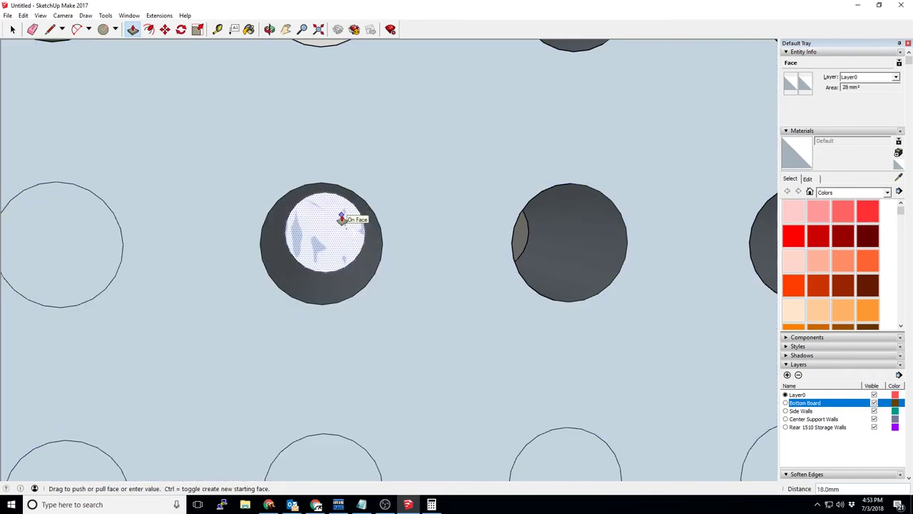
{"action": "left_click", "coordinate": [342, 216]}
Push the eighth, ninth and tenth circles from the right in the grid's second row 18 mm through the wall
{"action": "middle_click_drag", "start_coordinate": [256, 251], "coordinate": [461, 246], "text": "shift"}
{"action": "left_click", "coordinate": [246, 263]}
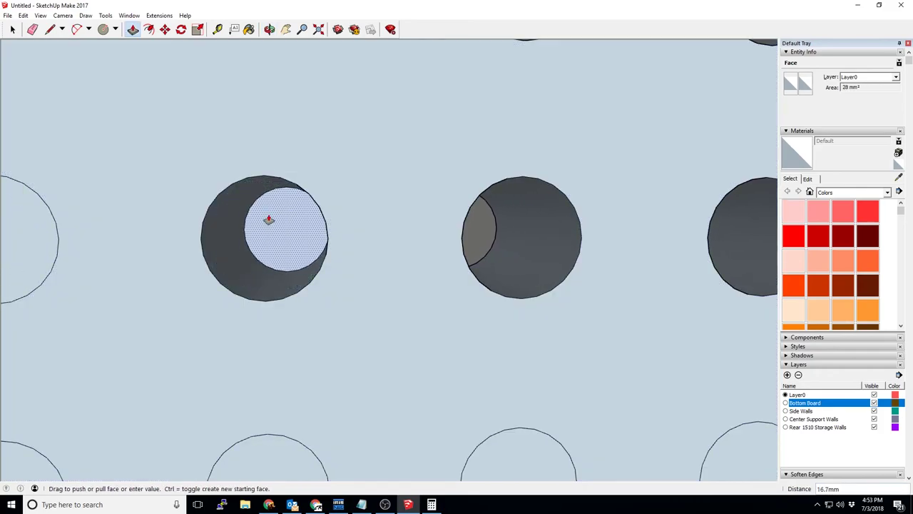
{"action": "left_click", "coordinate": [290, 207]}
{"action": "middle_click_drag", "start_coordinate": [137, 272], "coordinate": [416, 258], "text": "shift"}
{"action": "left_click", "coordinate": [266, 250]}
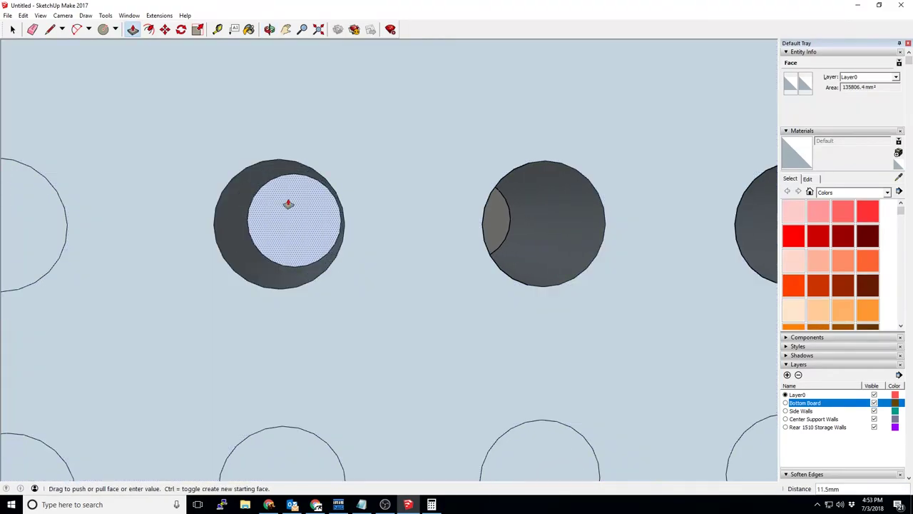
{"action": "middle_click_drag", "start_coordinate": [139, 268], "coordinate": [424, 271], "text": "shift"}
{"action": "left_click", "coordinate": [252, 255]}
{"action": "left_click", "coordinate": [309, 214]}
Push the last three circles at the left end of the grid's second row 18 mm through the wall
{"action": "scroll", "coordinate": [152, 276], "scroll_direction": "up", "scroll_amount": 1}
{"action": "middle_click_drag", "start_coordinate": [152, 276], "coordinate": [224, 235], "text": "shift"}
{"action": "key", "text": "Escape"}
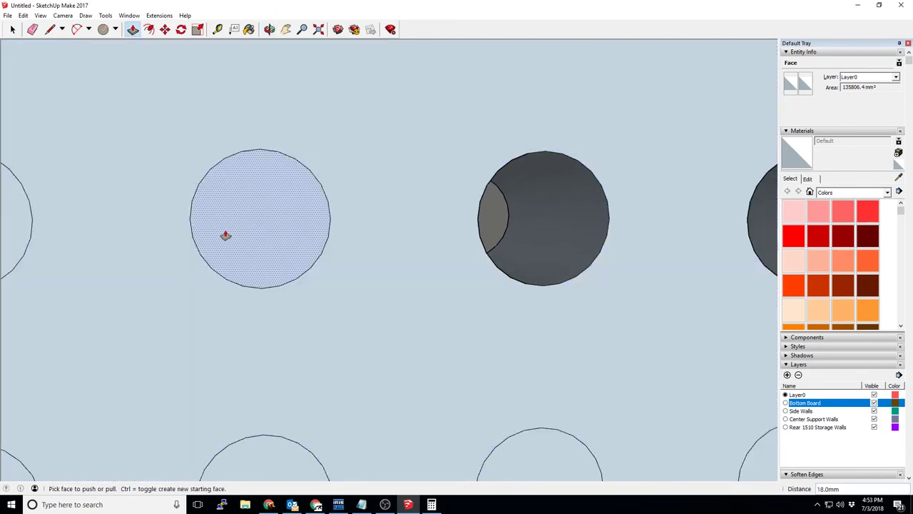
{"action": "left_click", "coordinate": [224, 235]}
{"action": "middle_click_drag", "start_coordinate": [183, 285], "coordinate": [408, 276]}
{"action": "key", "text": "Escape"}
{"action": "left_click", "coordinate": [212, 209]}
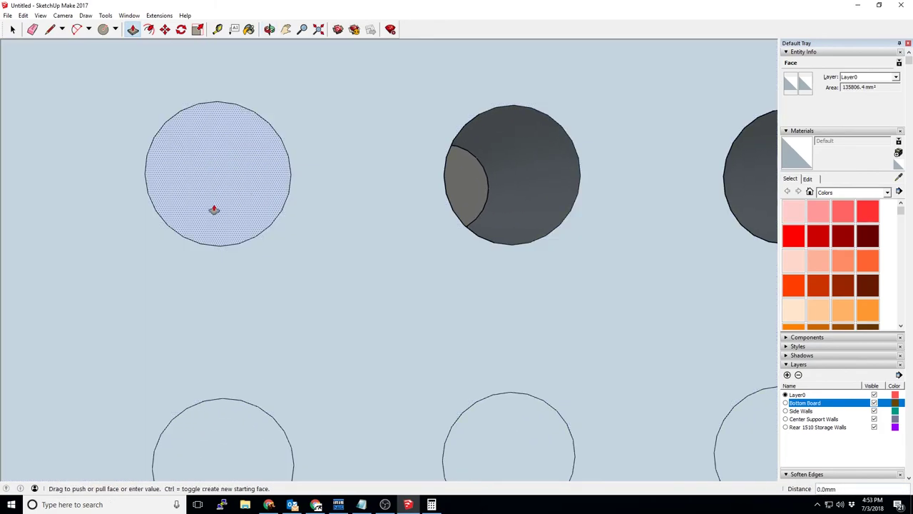
{"action": "left_click", "coordinate": [282, 192]}
{"action": "scroll", "coordinate": [175, 331], "scroll_direction": "down", "scroll_amount": 3}
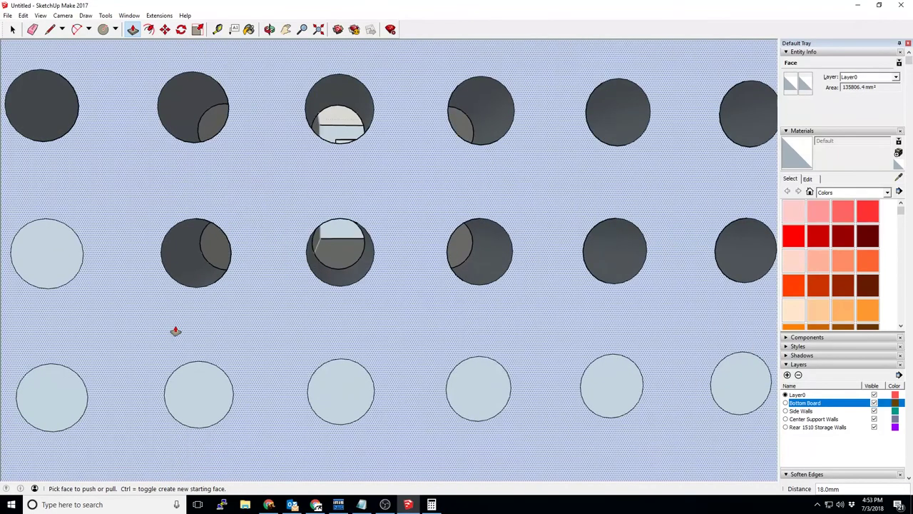
{"action": "middle_click_drag", "start_coordinate": [115, 299], "coordinate": [407, 232], "text": "shift"}
{"action": "left_click", "coordinate": [329, 202]}
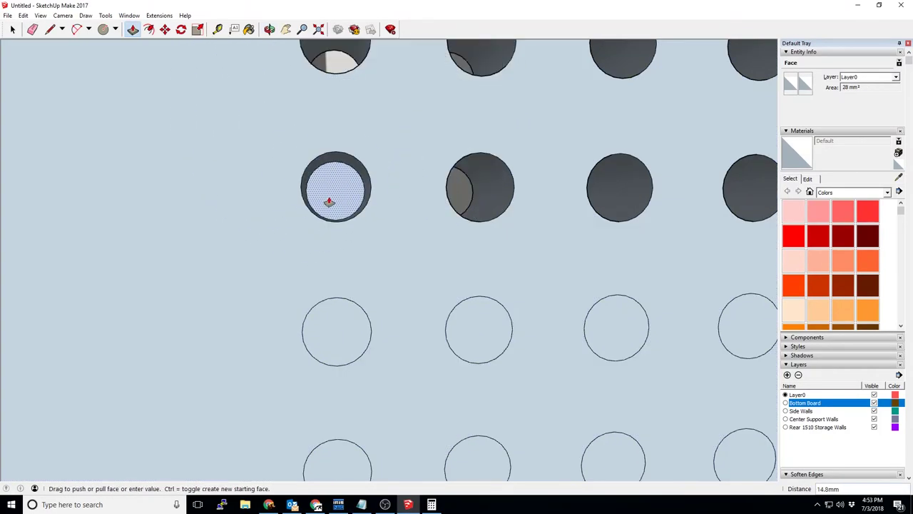
{"action": "left_click", "coordinate": [340, 213]}
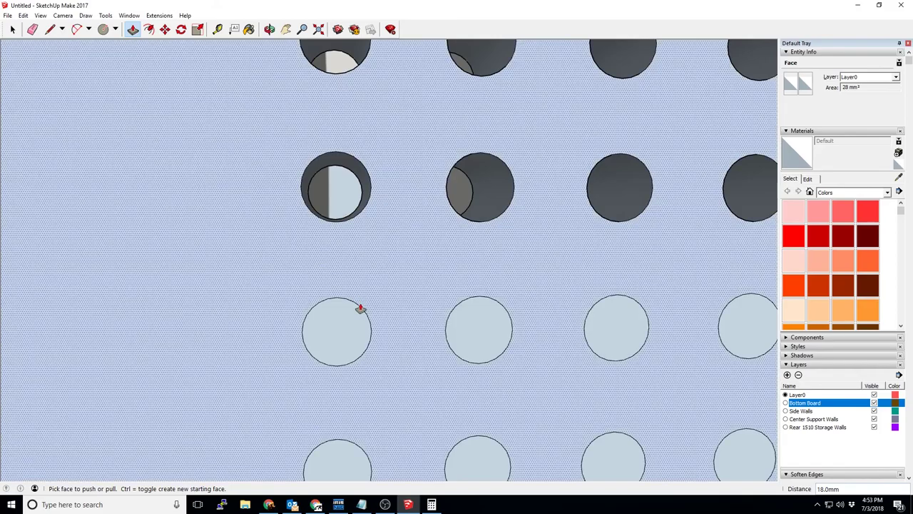
Push the two leftmost circles of the grid's third row 18 mm through the wall
{"action": "middle_click_drag", "start_coordinate": [357, 324], "coordinate": [358, 252], "text": "shift"}
{"action": "scroll", "coordinate": [334, 262], "scroll_direction": "up", "scroll_amount": 4}
{"action": "left_click", "coordinate": [334, 262]}
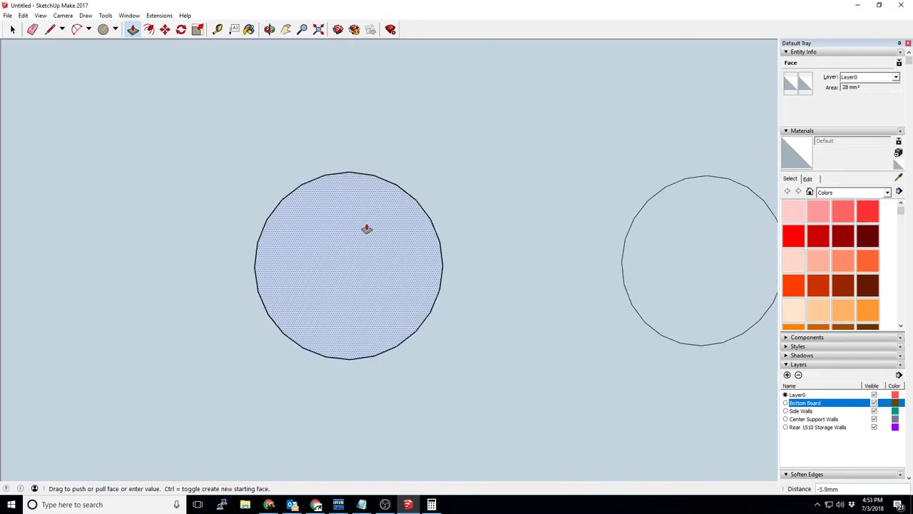
{"action": "left_click", "coordinate": [324, 223]}
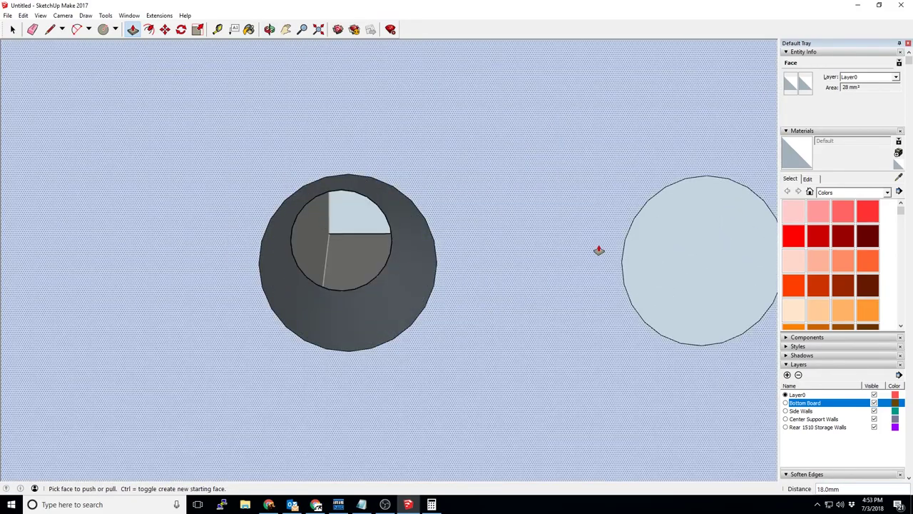
{"action": "middle_click_drag", "start_coordinate": [597, 249], "coordinate": [299, 181], "text": "shift"}
{"action": "left_click", "coordinate": [464, 224]}
{"action": "left_click", "coordinate": [442, 227]}
Push the third and fourth circles from the left in the grid's third row 18 mm through the wall
{"action": "middle_click_drag", "start_coordinate": [620, 239], "coordinate": [290, 187], "text": "shift"}
{"action": "left_click", "coordinate": [419, 167]}
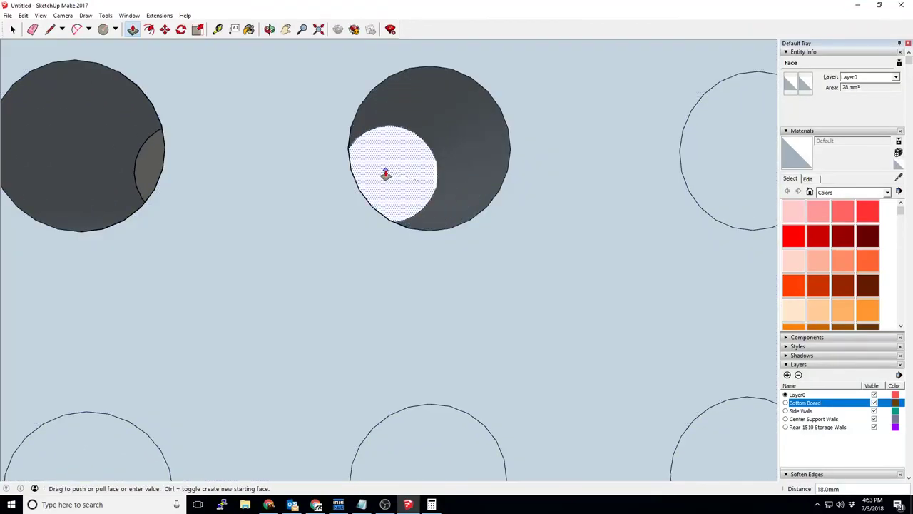
{"action": "left_click", "coordinate": [385, 176]}
{"action": "middle_click_drag", "start_coordinate": [625, 177], "coordinate": [339, 173], "text": "shift"}
{"action": "left_click", "coordinate": [526, 145]}
{"action": "left_click", "coordinate": [441, 171]}
Push the fifth and sixth circles from the left in the grid's third row 18 mm through the wall
{"action": "middle_click_drag", "start_coordinate": [652, 185], "coordinate": [341, 206], "text": "shift"}
{"action": "left_click", "coordinate": [463, 196]}
{"action": "left_click", "coordinate": [447, 206]}
{"action": "middle_click_drag", "start_coordinate": [639, 214], "coordinate": [311, 231], "text": "shift"}
{"action": "left_click", "coordinate": [500, 216]}
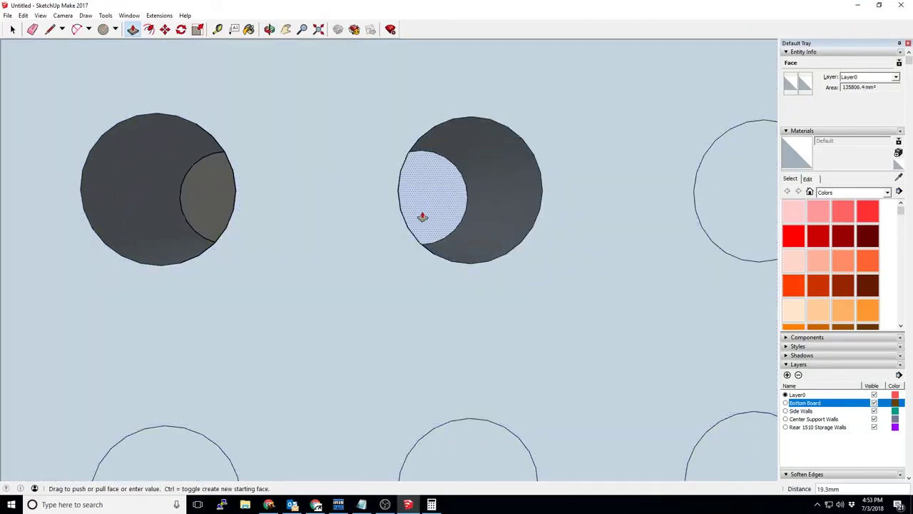
{"action": "left_click", "coordinate": [421, 218]}
{"action": "middle_click_drag", "start_coordinate": [616, 250], "coordinate": [353, 252], "text": "shift"}
{"action": "left_click", "coordinate": [541, 215]}
{"action": "left_click", "coordinate": [467, 222]}
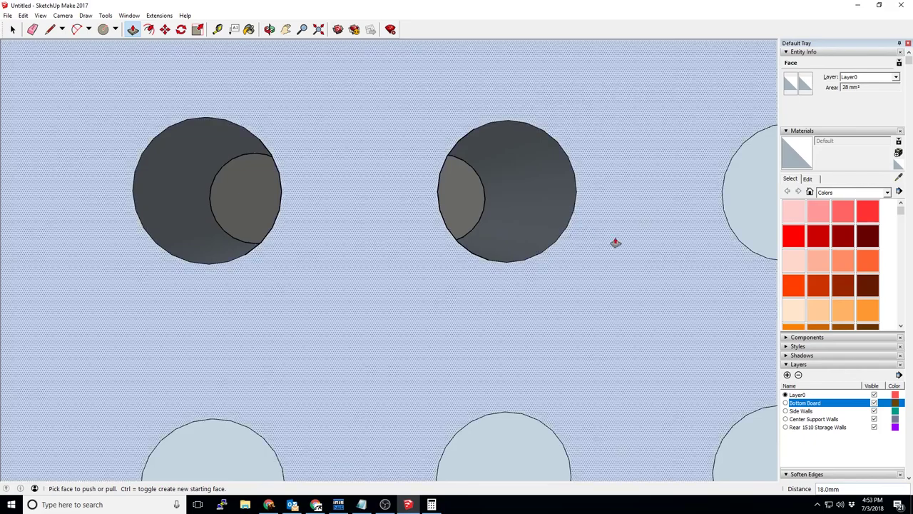
Push the middle circle of the grid's third row and its right-hand neighbour 18 mm through the wall
{"action": "middle_click_drag", "start_coordinate": [616, 242], "coordinate": [245, 252], "text": "shift"}
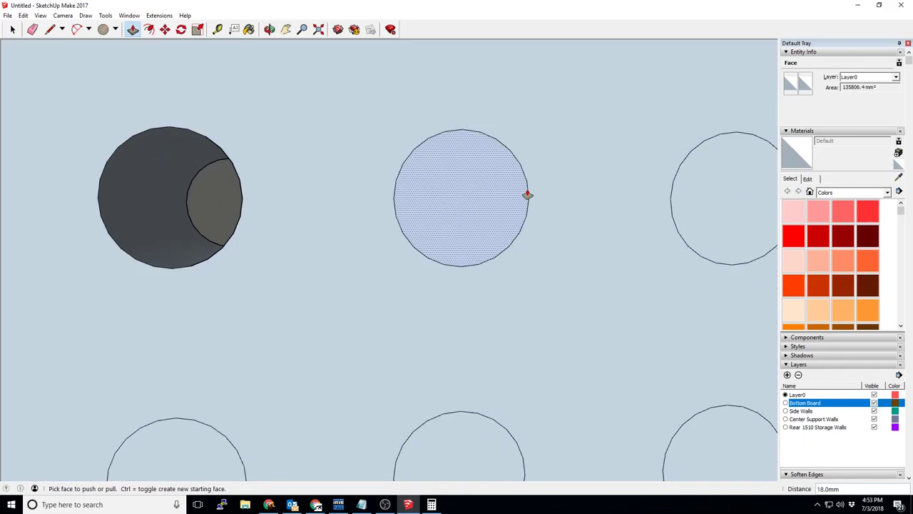
{"action": "left_click", "coordinate": [527, 194]}
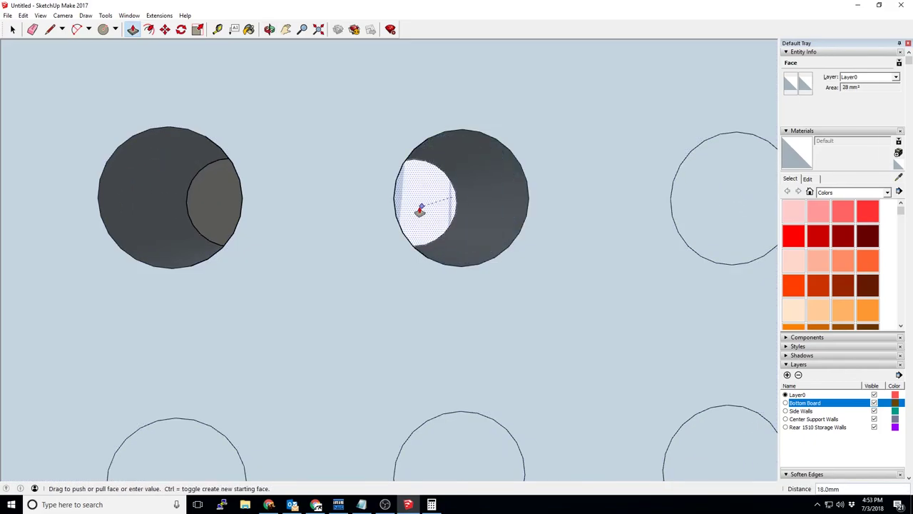
{"action": "left_click", "coordinate": [428, 209]}
{"action": "middle_click_drag", "start_coordinate": [564, 214], "coordinate": [326, 249], "text": "shift"}
{"action": "left_click", "coordinate": [518, 229]}
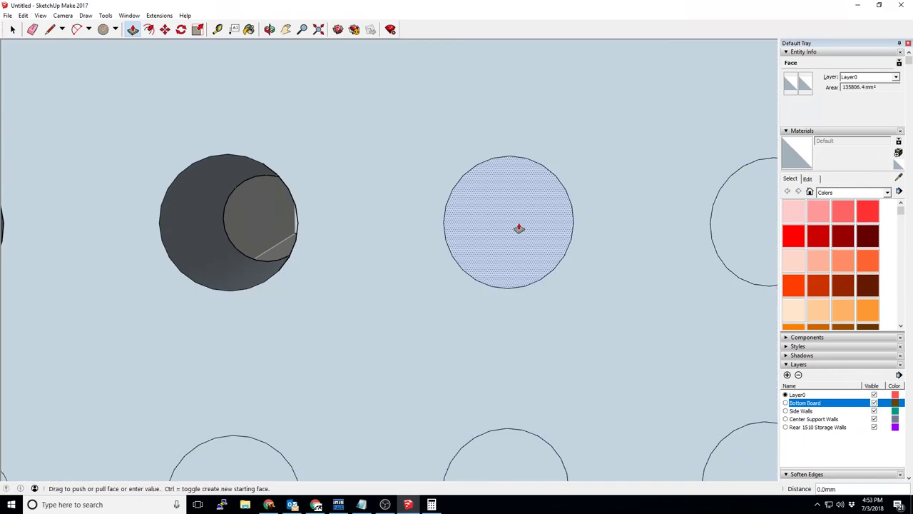
{"action": "left_click", "coordinate": [459, 232]}
Push the fifth and fourth circles from the right in the grid's third row through the wall
{"action": "middle_click_drag", "start_coordinate": [598, 253], "coordinate": [442, 259], "text": "shift"}
{"action": "left_click", "coordinate": [667, 241]}
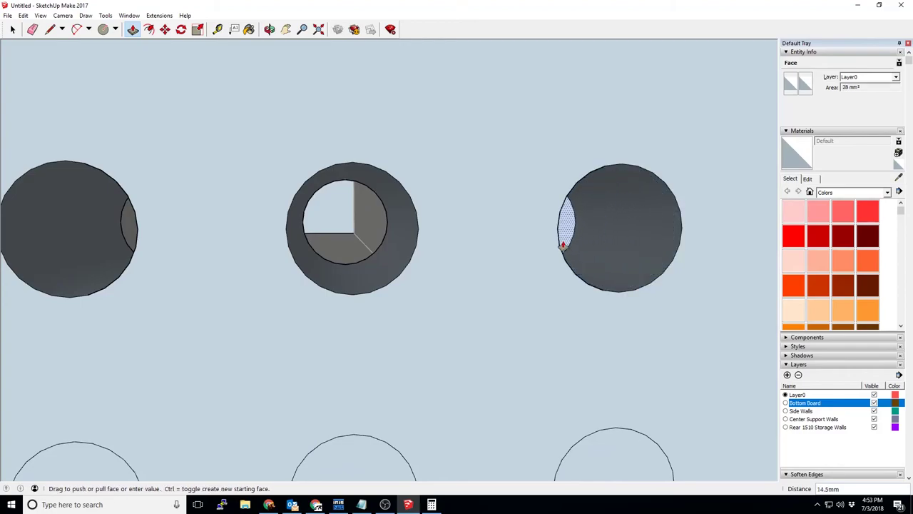
{"action": "left_click", "coordinate": [577, 243]}
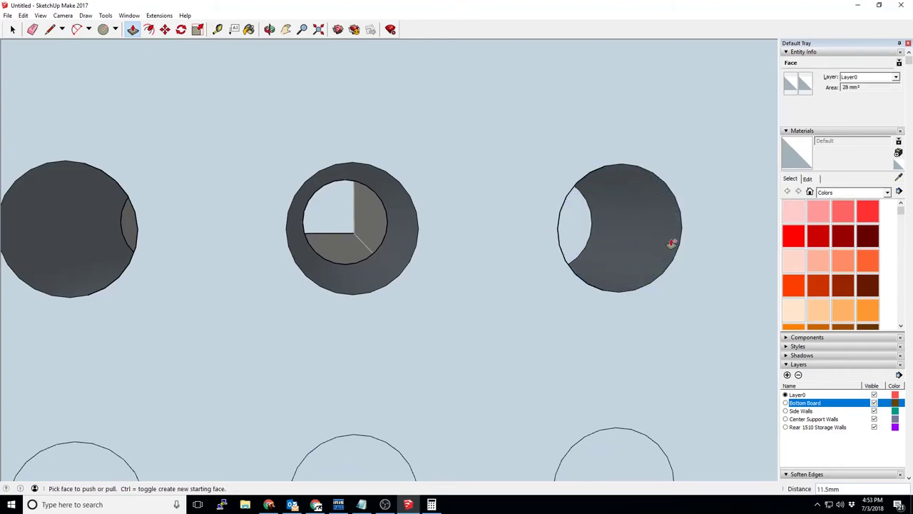
{"action": "middle_click_drag", "start_coordinate": [673, 243], "coordinate": [478, 239], "text": "shift"}
{"action": "left_click", "coordinate": [448, 231]}
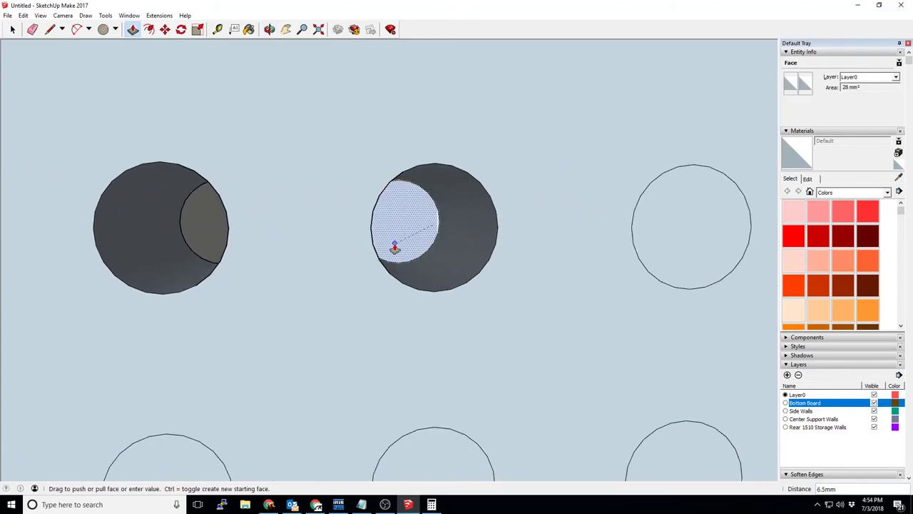
{"action": "left_click", "coordinate": [395, 248]}
Push the last three circles at the right end of the grid's third row 18 mm through the wall
{"action": "middle_click_drag", "start_coordinate": [550, 249], "coordinate": [446, 239], "text": "shift"}
{"action": "left_click", "coordinate": [563, 221]}
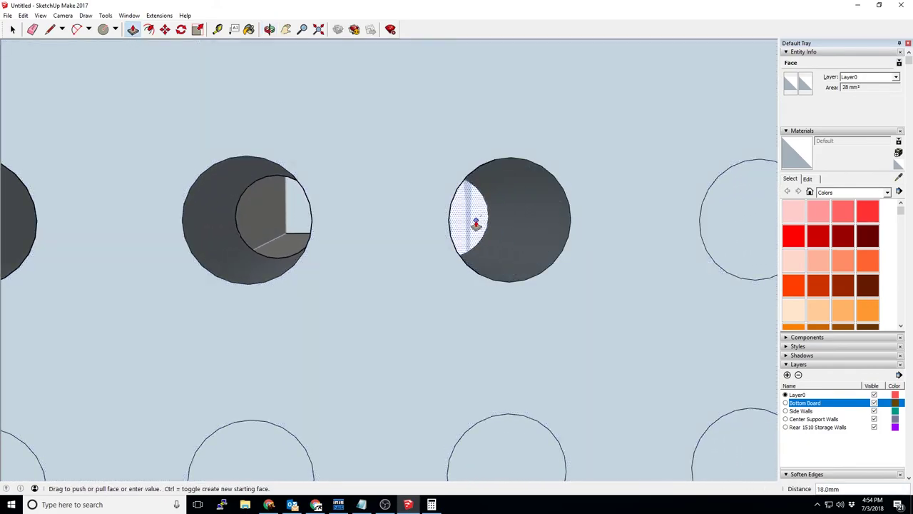
{"action": "left_click", "coordinate": [475, 224]}
{"action": "middle_click_drag", "start_coordinate": [591, 231], "coordinate": [347, 240], "text": "shift"}
{"action": "left_click", "coordinate": [536, 234]}
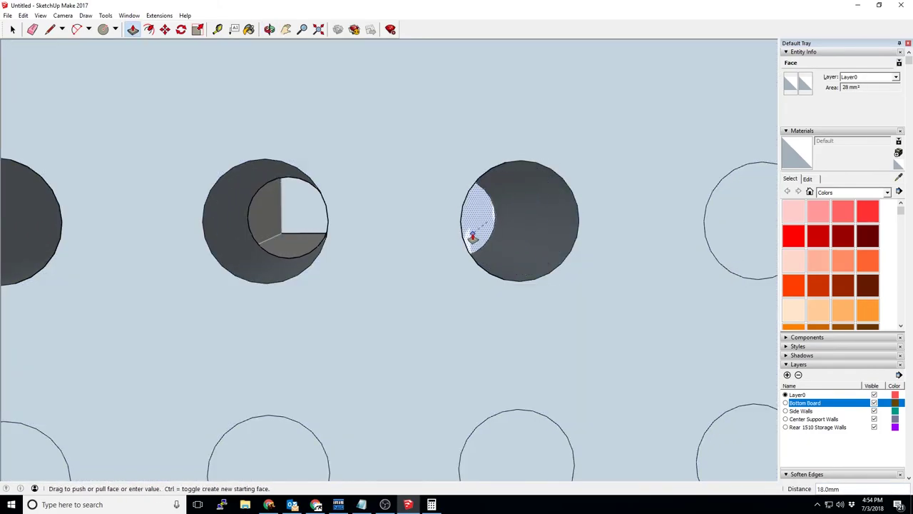
{"action": "left_click", "coordinate": [473, 237]}
{"action": "middle_click_drag", "start_coordinate": [577, 256], "coordinate": [341, 250], "text": "shift"}
{"action": "left_click", "coordinate": [569, 222]}
{"action": "left_click", "coordinate": [488, 227]}
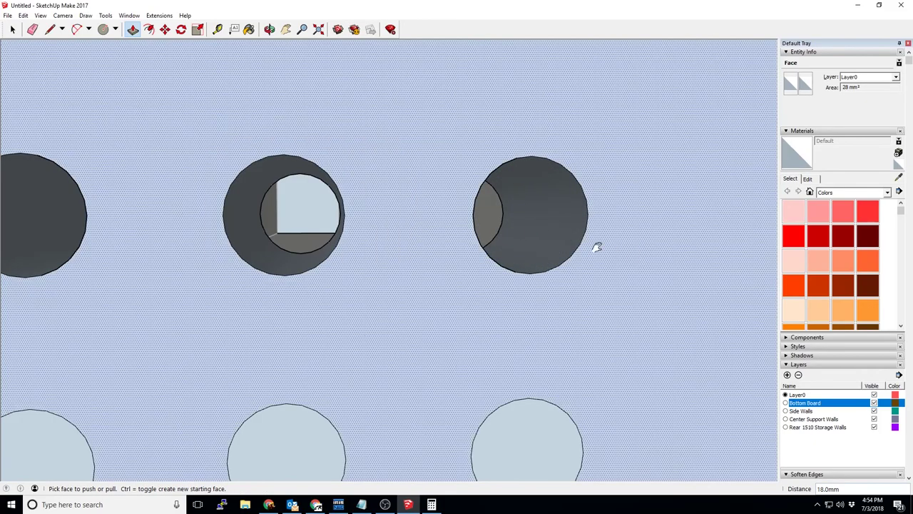
Push the rightmost circles of the grid's fourth and fifth rows 18 mm through the wall
{"action": "scroll", "coordinate": [596, 247], "scroll_direction": "down", "scroll_amount": 10}
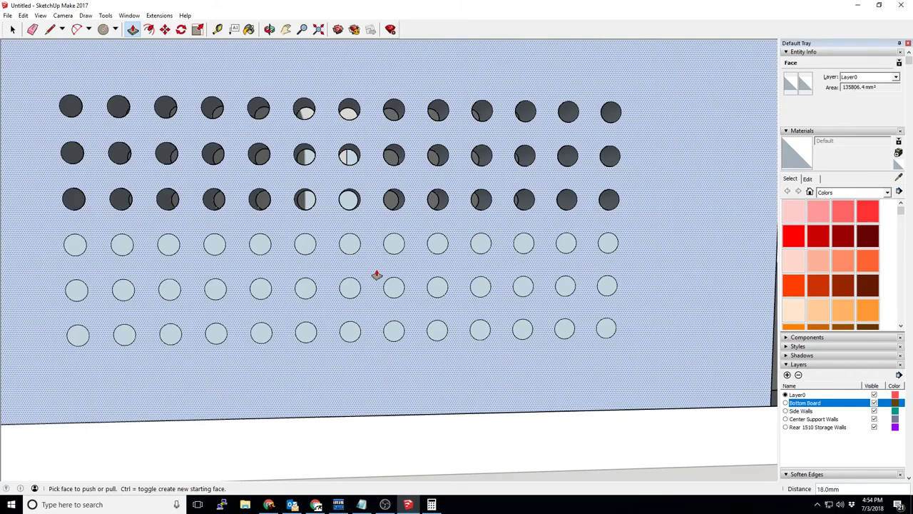
{"action": "scroll", "coordinate": [377, 275], "scroll_direction": "up", "scroll_amount": 6}
{"action": "left_click", "coordinate": [435, 234]}
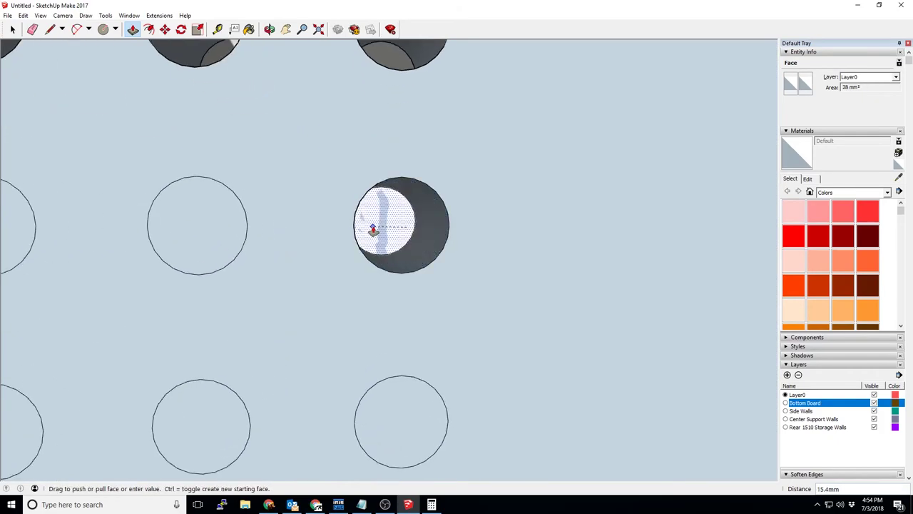
{"action": "left_click", "coordinate": [372, 229]}
{"action": "middle_click_drag", "start_coordinate": [416, 303], "coordinate": [423, 151], "text": "shift"}
{"action": "left_click", "coordinate": [438, 265]}
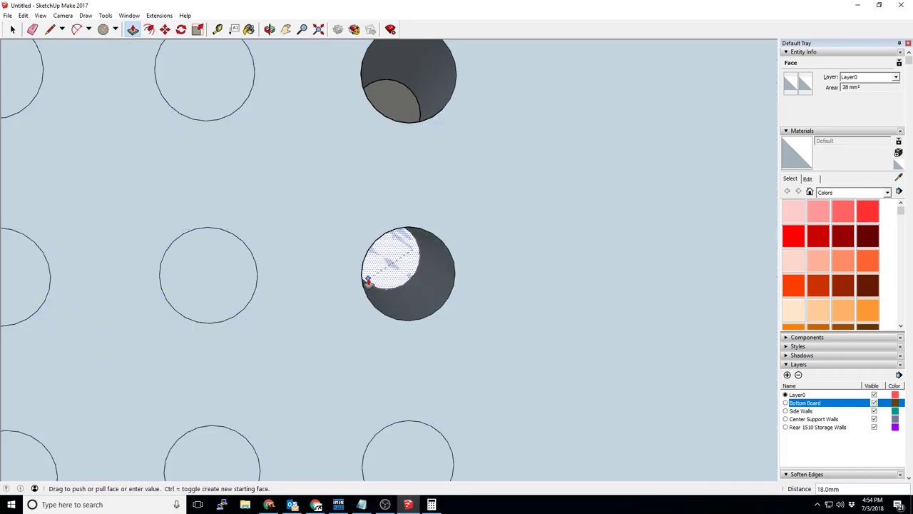
{"action": "left_click", "coordinate": [368, 280]}
Push the sixth row's rightmost circle and the second circles from the right in the grid's bottom two rows through the wall
{"action": "middle_click_drag", "start_coordinate": [367, 280], "coordinate": [307, 261]}
{"action": "left_click", "coordinate": [278, 241]}
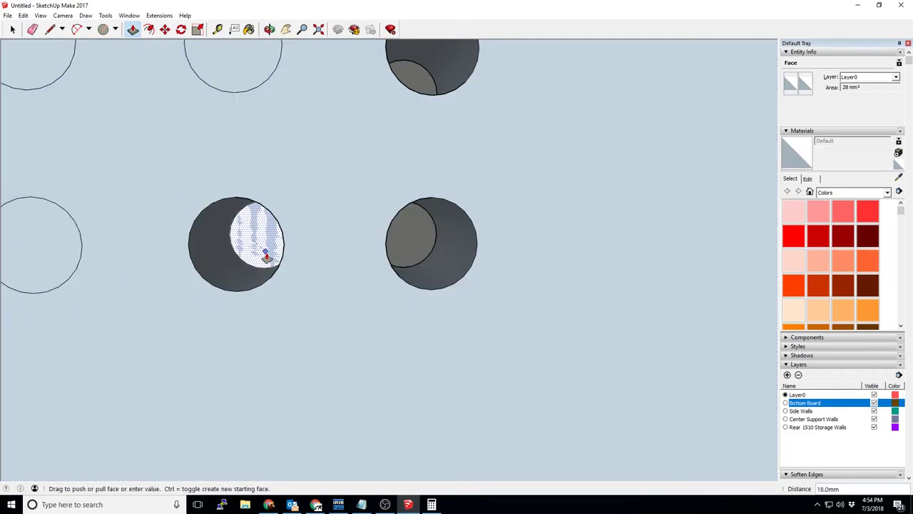
{"action": "left_click", "coordinate": [266, 255]}
{"action": "middle_click_drag", "start_coordinate": [214, 80], "coordinate": [354, 210], "text": "shift"}
{"action": "left_click", "coordinate": [356, 207]}
{"action": "left_click", "coordinate": [358, 188]}
Push the third circles from the right in the grid's fifth and sixth rows through the wall
{"action": "left_click", "coordinate": [215, 186]}
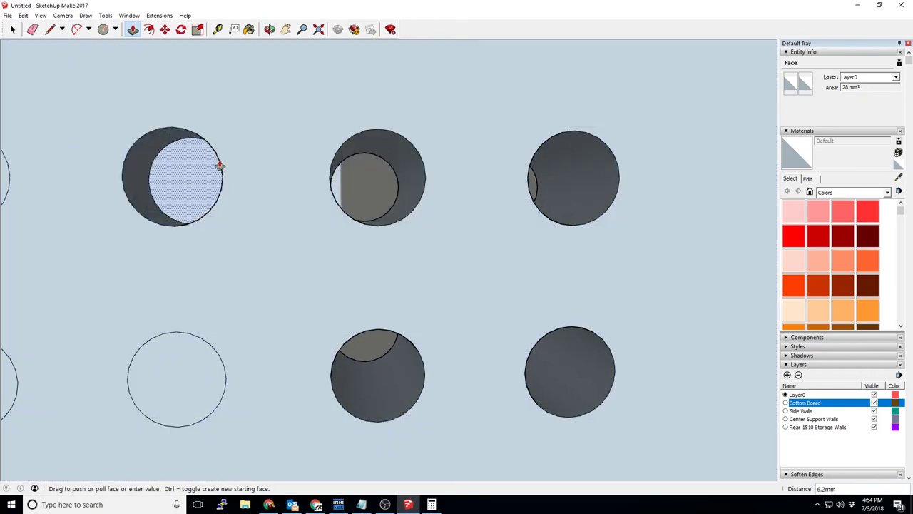
{"action": "left_click", "coordinate": [204, 184]}
{"action": "middle_click_drag", "start_coordinate": [205, 184], "coordinate": [416, 276]}
{"action": "left_click", "coordinate": [416, 275]}
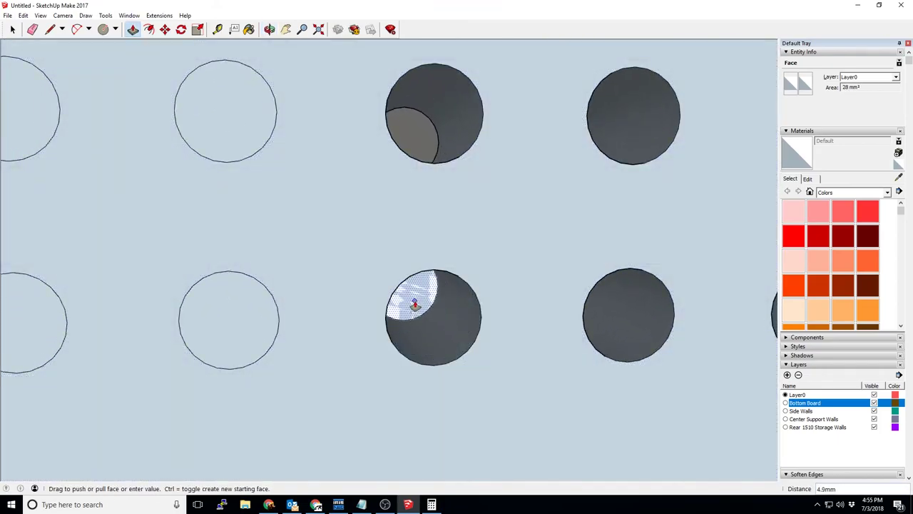
{"action": "left_click", "coordinate": [415, 304]}
Push the fourth circles from the right in the grid's bottom two rows 18 mm through the wall
{"action": "left_click", "coordinate": [215, 342]}
{"action": "left_click", "coordinate": [251, 301]}
{"action": "left_click", "coordinate": [199, 92]}
{"action": "left_click", "coordinate": [238, 139]}
Push the fifth circles from the right in the grid's bottom two rows through the wall
{"action": "middle_click_drag", "start_coordinate": [239, 138], "coordinate": [460, 146], "text": "shift"}
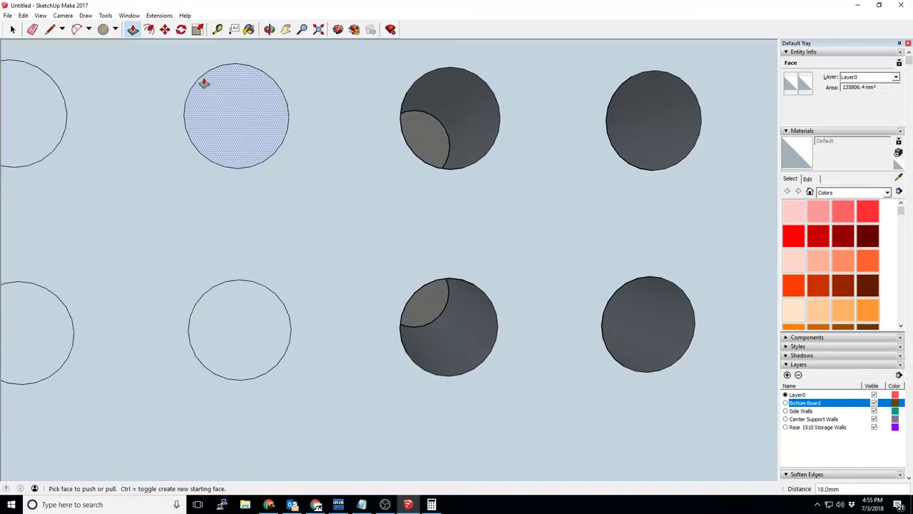
{"action": "left_click", "coordinate": [204, 84]}
{"action": "left_click", "coordinate": [240, 130]}
{"action": "left_click", "coordinate": [237, 329]}
{"action": "left_click", "coordinate": [237, 338]}
{"action": "left_click", "coordinate": [235, 342]}
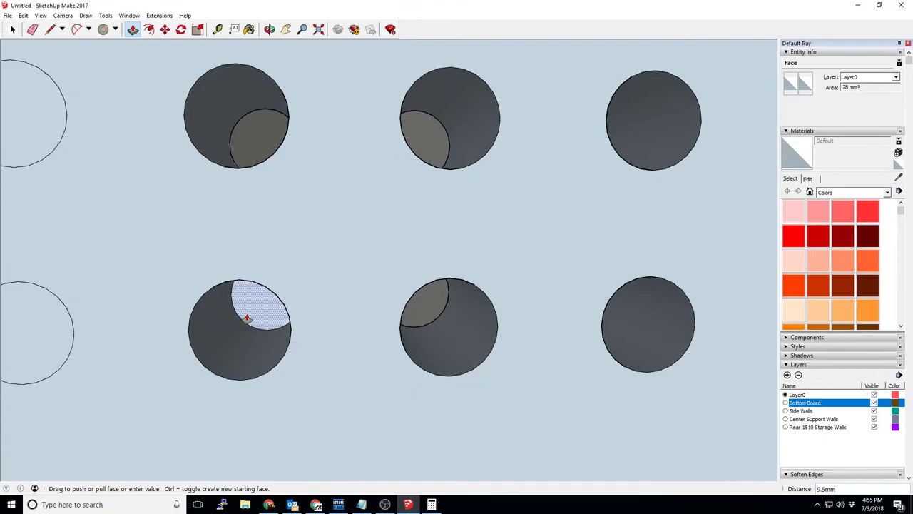
{"action": "left_click", "coordinate": [247, 319]}
Push the sixth circles from the right in the grid's bottom two rows through the wall
{"action": "middle_click_drag", "start_coordinate": [146, 300], "coordinate": [425, 329], "text": "shift"}
{"action": "left_click", "coordinate": [311, 340]}
{"action": "left_click", "coordinate": [310, 326]}
{"action": "left_click", "coordinate": [281, 160]}
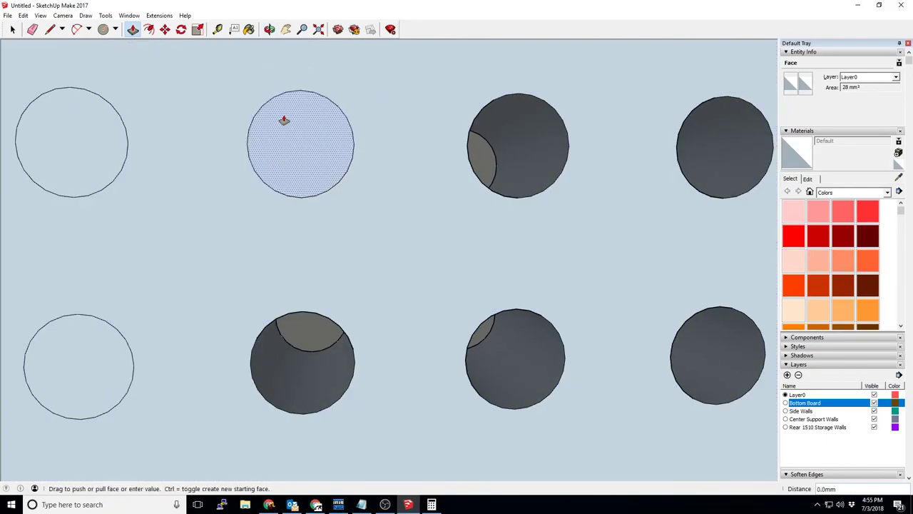
{"action": "left_click", "coordinate": [293, 153]}
Push the seventh circles from the right in the grid's bottom two rows through the wall
{"action": "middle_click_drag", "start_coordinate": [72, 132], "coordinate": [279, 128], "text": "shift"}
{"action": "left_click", "coordinate": [279, 130]}
{"action": "left_click", "coordinate": [292, 169]}
{"action": "left_click", "coordinate": [286, 364]}
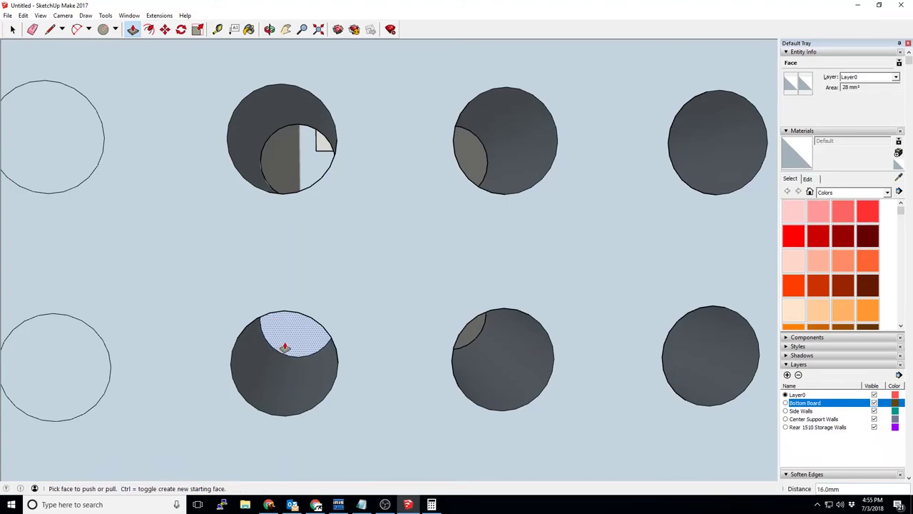
{"action": "left_click", "coordinate": [284, 322]}
Push the eighth, ninth and tenth circles from the right in the grid's bottom row 18 mm through the wall
{"action": "middle_click_drag", "start_coordinate": [192, 371], "coordinate": [408, 312], "text": "shift"}
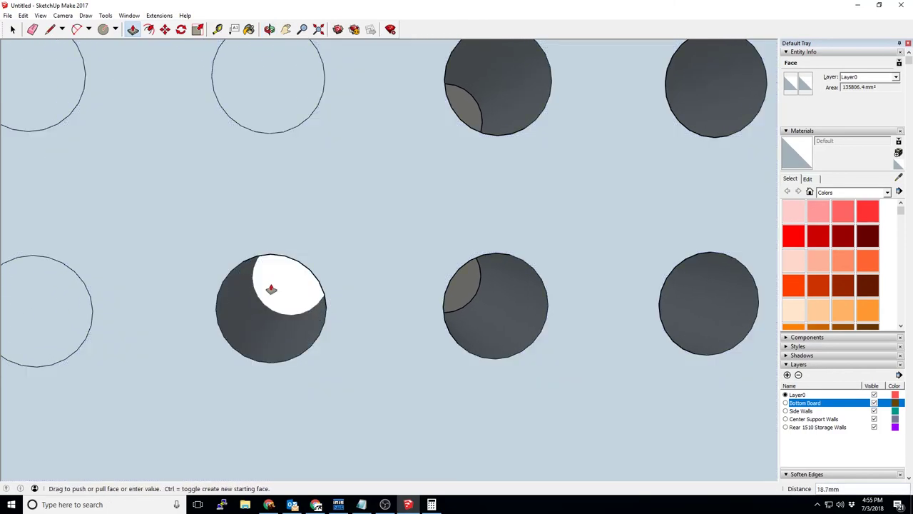
{"action": "left_click", "coordinate": [280, 284]}
{"action": "middle_click_drag", "start_coordinate": [167, 345], "coordinate": [256, 351]}
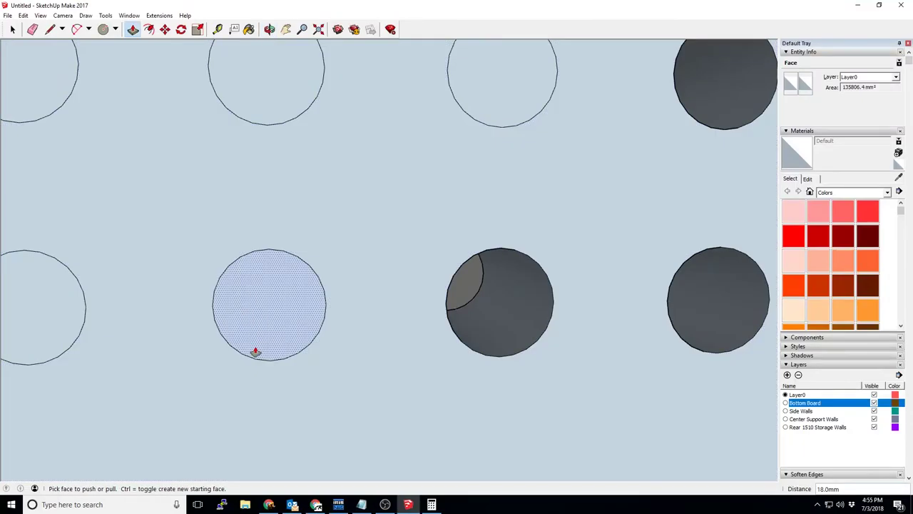
{"action": "left_click", "coordinate": [272, 266]}
{"action": "middle_click_drag", "start_coordinate": [272, 267], "coordinate": [245, 332]}
{"action": "left_click", "coordinate": [244, 330]}
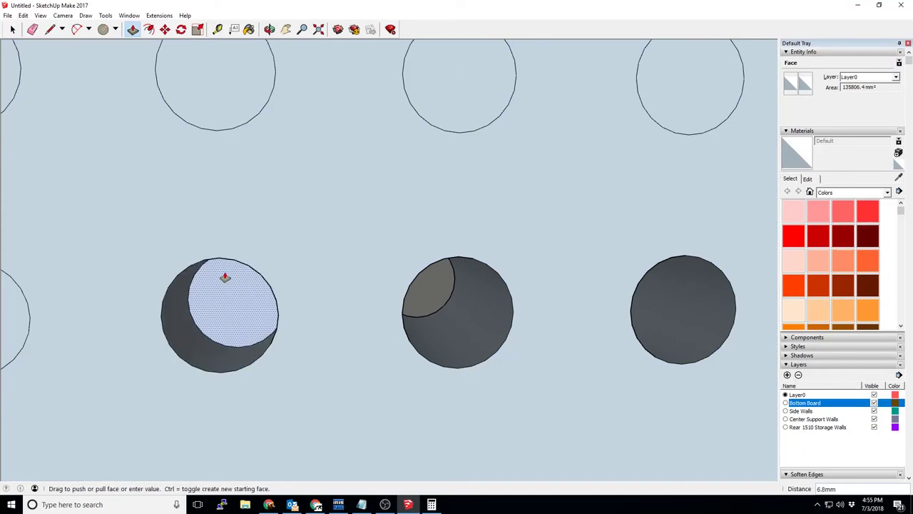
{"action": "left_click", "coordinate": [259, 279]}
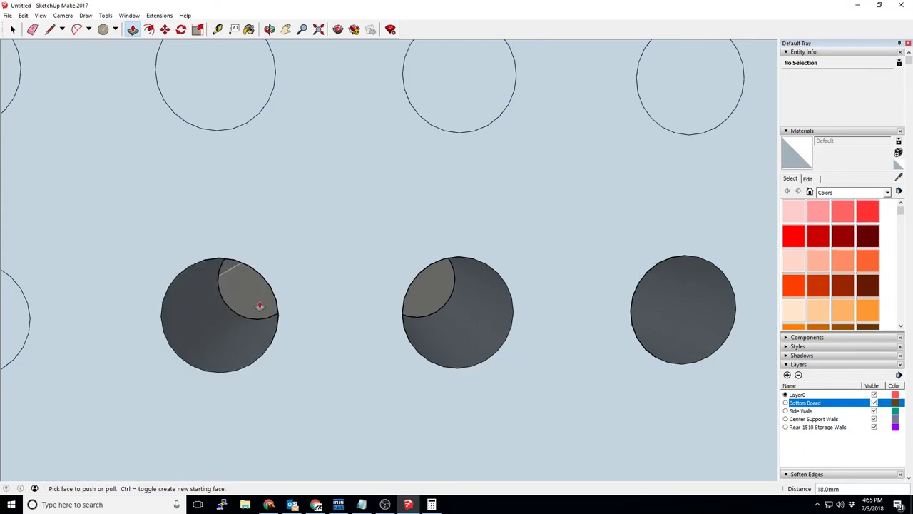
Push the eighth circles from the right in the grid's fifth and fourth rows 18 mm through the wall
{"action": "middle_click_drag", "start_coordinate": [259, 306], "coordinate": [255, 334]}
{"action": "scroll", "coordinate": [254, 336], "scroll_direction": "down", "scroll_amount": 5}
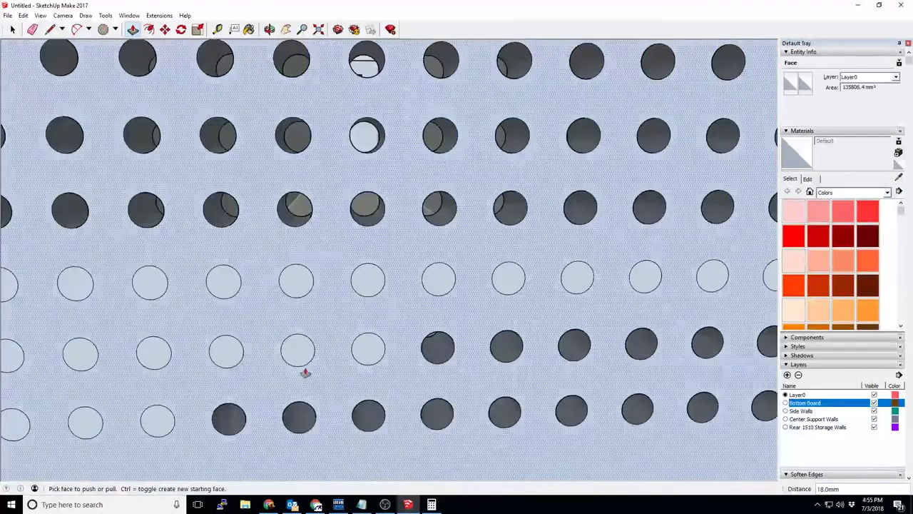
{"action": "middle_click_drag", "start_coordinate": [310, 358], "coordinate": [214, 330], "text": "shift"}
{"action": "scroll", "coordinate": [236, 330], "scroll_direction": "up", "scroll_amount": 5}
{"action": "left_click", "coordinate": [259, 333]}
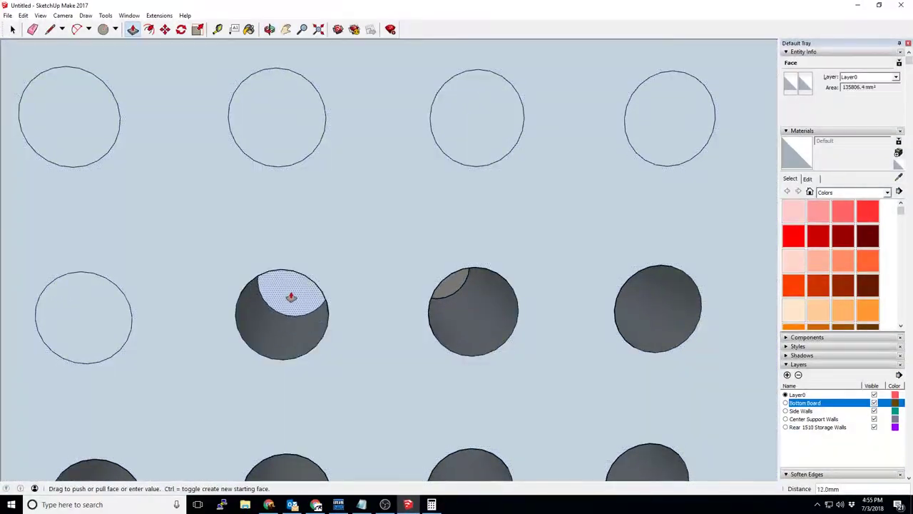
{"action": "left_click", "coordinate": [296, 287]}
{"action": "middle_click_drag", "start_coordinate": [280, 235], "coordinate": [281, 318], "text": "shift"}
{"action": "left_click", "coordinate": [264, 226]}
{"action": "left_click", "coordinate": [306, 198]}
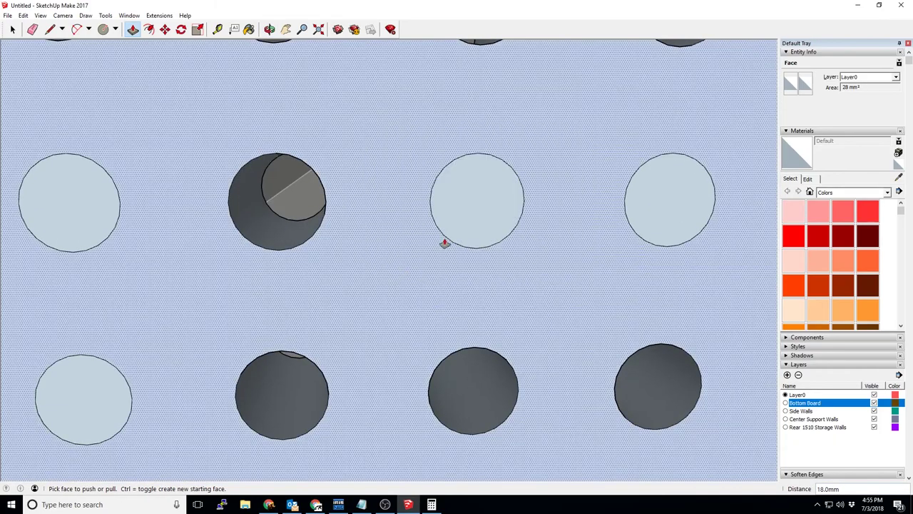
Push the fourth row's seventh and sixth circles from the right 18 mm through the wall
{"action": "left_click", "coordinate": [443, 223]}
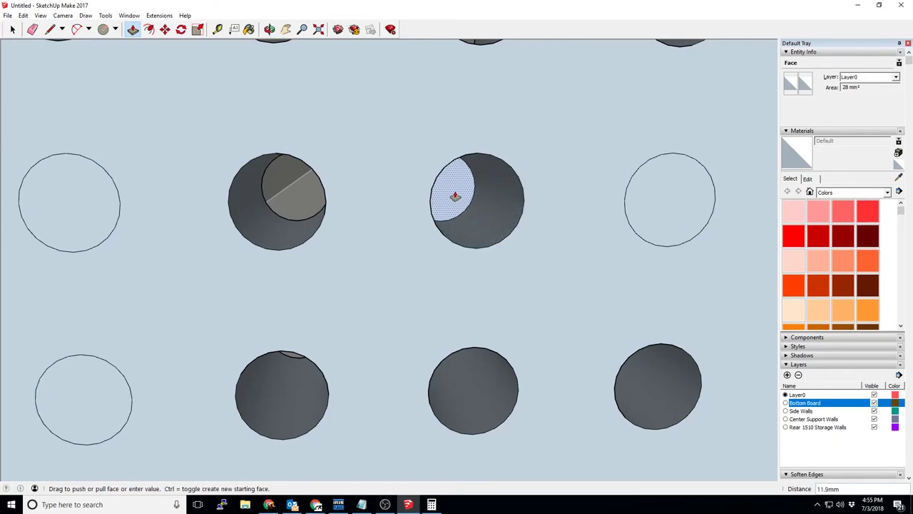
{"action": "left_click", "coordinate": [444, 194]}
{"action": "middle_click_drag", "start_coordinate": [581, 224], "coordinate": [334, 227], "text": "shift"}
{"action": "left_click", "coordinate": [460, 212]}
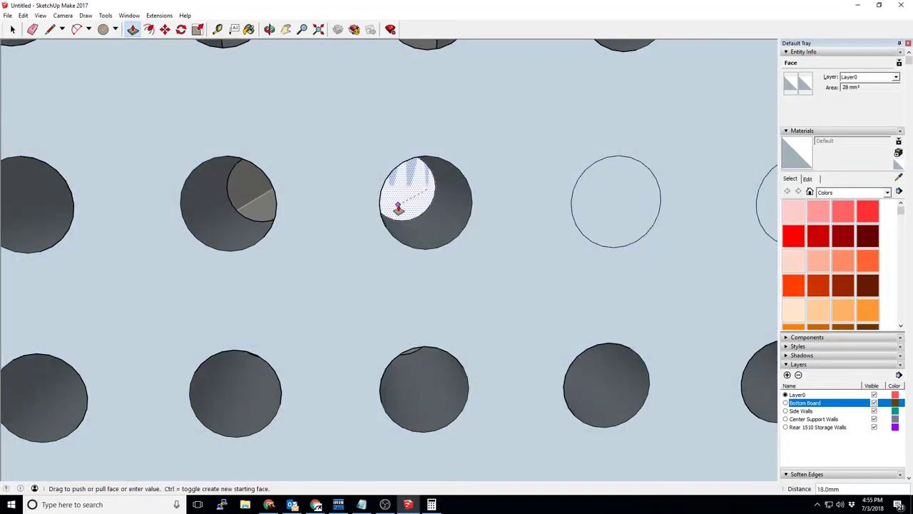
{"action": "left_click", "coordinate": [400, 208]}
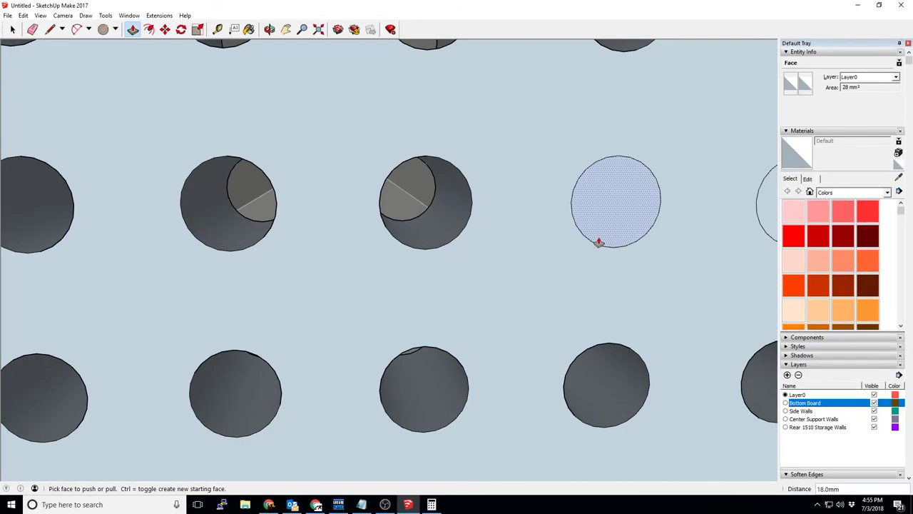
Push the fourth row's fifth and fourth circles from the right through the wall
{"action": "double_click", "coordinate": [573, 206]}
{"action": "middle_click_drag", "start_coordinate": [630, 215], "coordinate": [278, 184], "text": "shift"}
{"action": "left_click", "coordinate": [285, 175]}
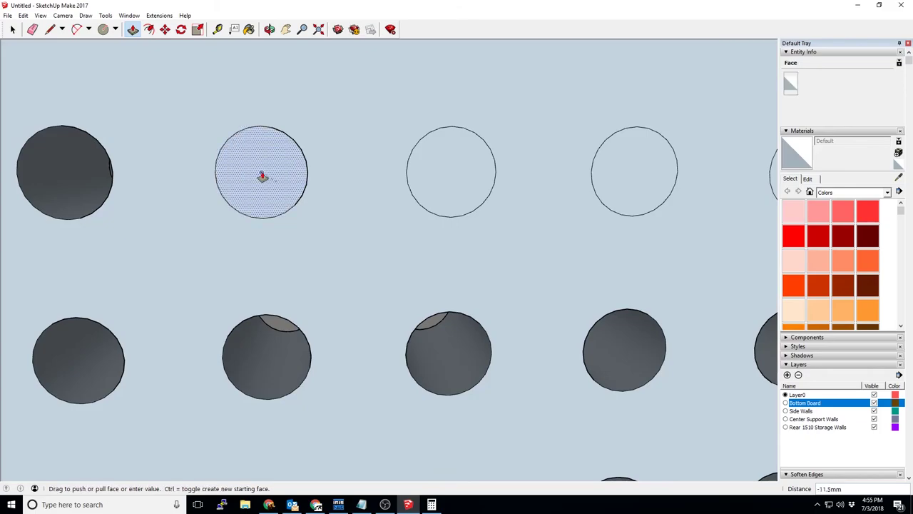
{"action": "left_click", "coordinate": [299, 179]}
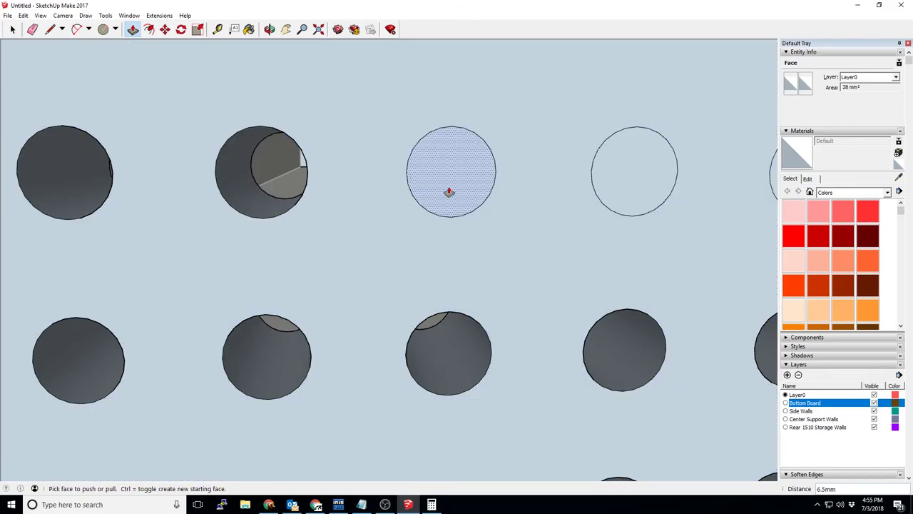
{"action": "left_click", "coordinate": [472, 195]}
{"action": "left_click", "coordinate": [428, 167]}
Push the fourth row's third and second circles from the right 18 mm through the wall
{"action": "middle_click_drag", "start_coordinate": [530, 228], "coordinate": [172, 208], "text": "shift"}
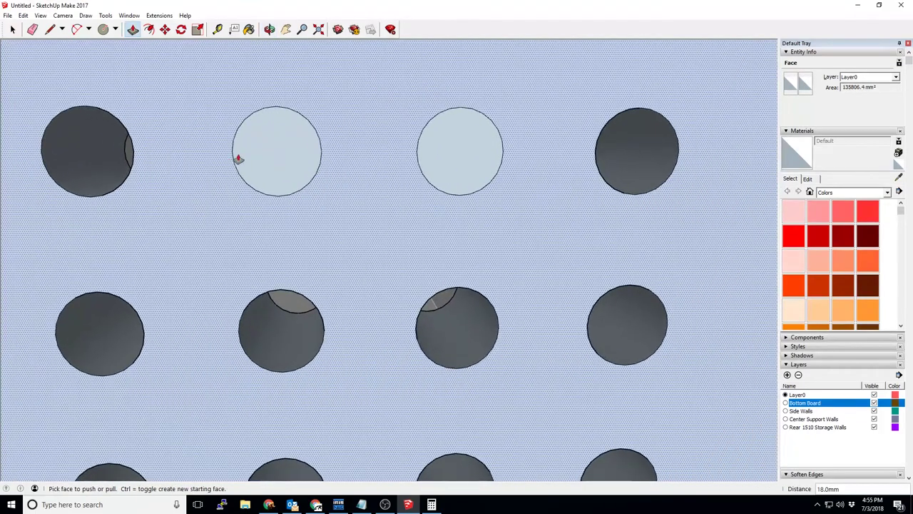
{"action": "left_click", "coordinate": [304, 147]}
{"action": "left_click", "coordinate": [316, 179]}
{"action": "left_click", "coordinate": [266, 151]}
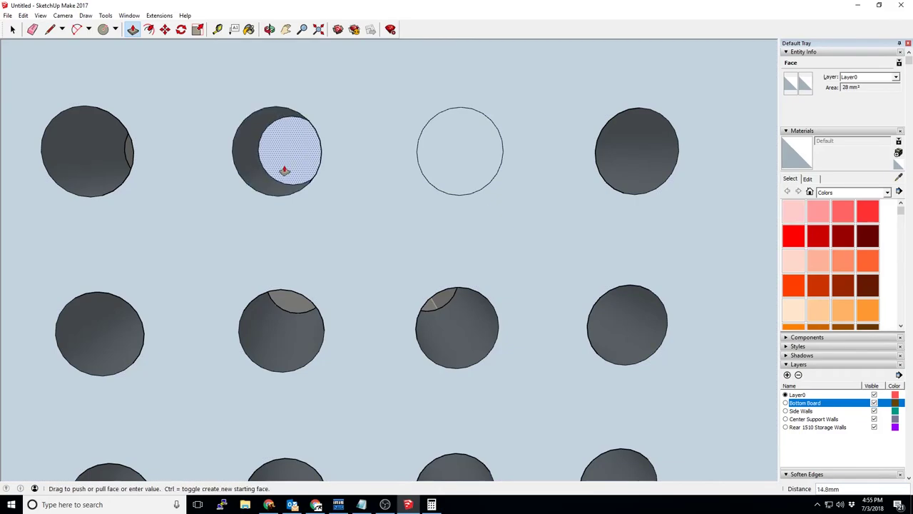
{"action": "left_click", "coordinate": [312, 174]}
{"action": "left_click", "coordinate": [250, 164]}
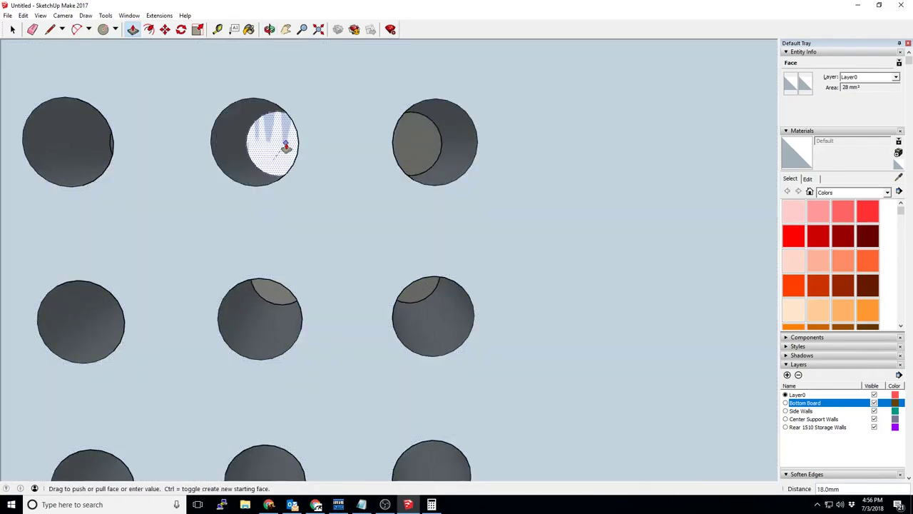
{"action": "left_click", "coordinate": [286, 145]}
Push the ninth circles from the right in the grid's fourth and fifth rows 18 mm through the wall
{"action": "scroll", "coordinate": [287, 145], "scroll_direction": "down", "scroll_amount": 7}
{"action": "middle_click_drag", "start_coordinate": [177, 218], "coordinate": [546, 286], "text": "shift"}
{"action": "scroll", "coordinate": [547, 286], "scroll_direction": "down", "scroll_amount": 1}
{"action": "scroll", "coordinate": [335, 251], "scroll_direction": "up", "scroll_amount": 7}
{"action": "left_click", "coordinate": [433, 158]}
{"action": "left_click", "coordinate": [408, 173]}
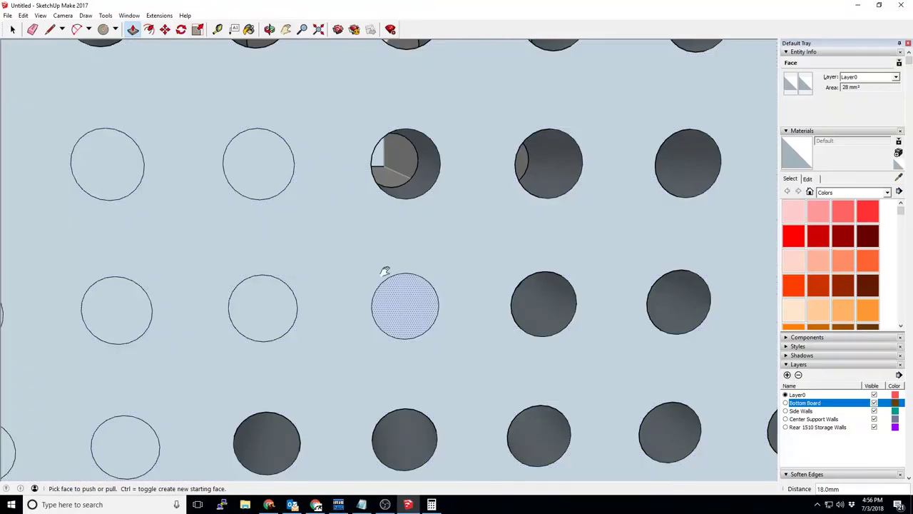
{"action": "middle_click_drag", "start_coordinate": [386, 272], "coordinate": [362, 174], "text": "shift"}
{"action": "left_click", "coordinate": [403, 195]}
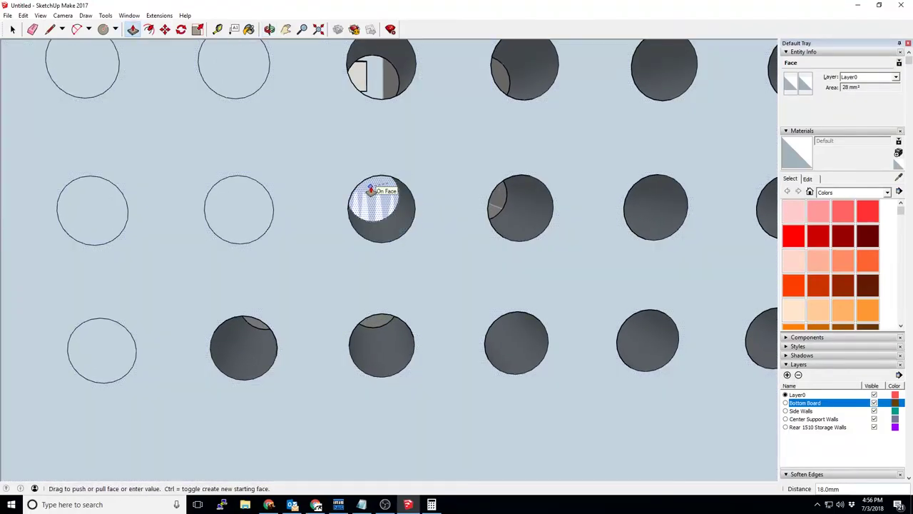
{"action": "double_click", "coordinate": [366, 199]}
Push the remaining tenth and eleventh circles from the right in the grid's bottom three rows through the wall
{"action": "left_click", "coordinate": [243, 203]}
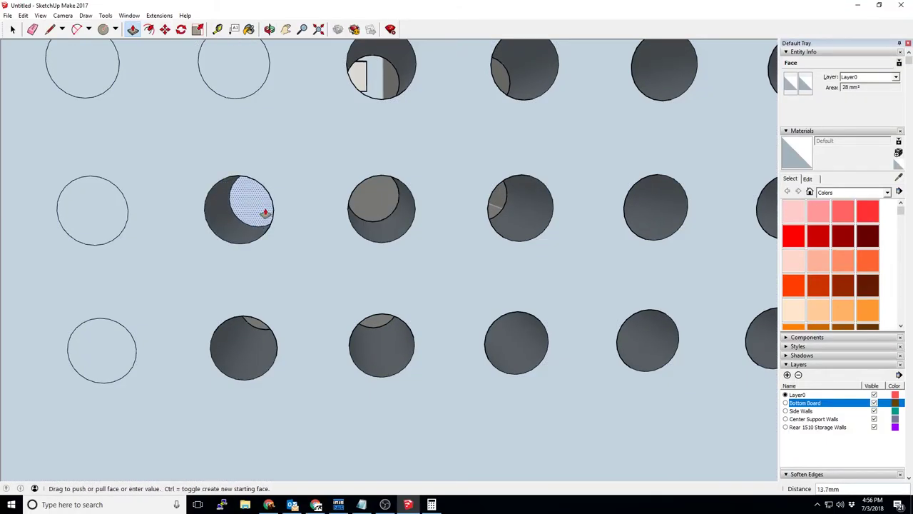
{"action": "left_click", "coordinate": [270, 208]}
{"action": "key", "text": "ctrl+z"}
{"action": "double_click", "coordinate": [254, 202]}
{"action": "middle_click_drag", "start_coordinate": [254, 203], "coordinate": [354, 249], "text": "shift"}
{"action": "double_click", "coordinate": [170, 97]}
{"action": "double_click", "coordinate": [201, 254]}
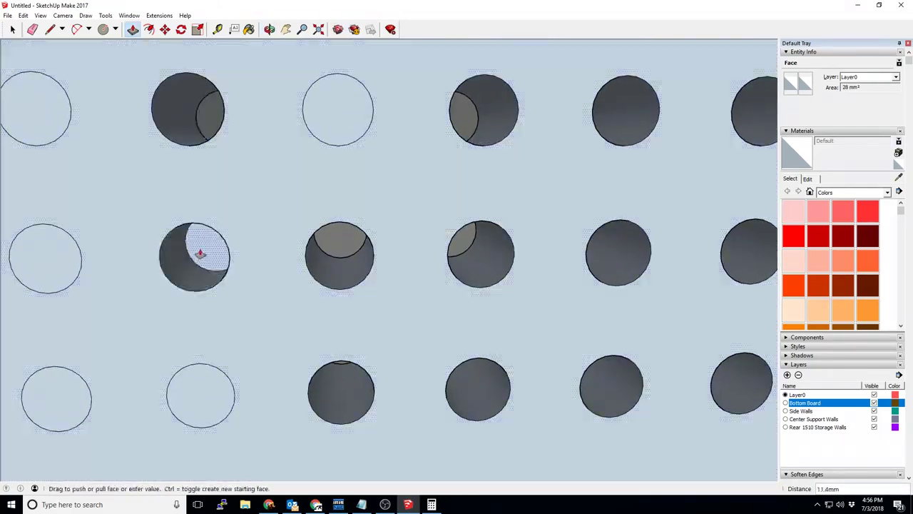
{"action": "middle_click_drag", "start_coordinate": [351, 134], "coordinate": [311, 337]}
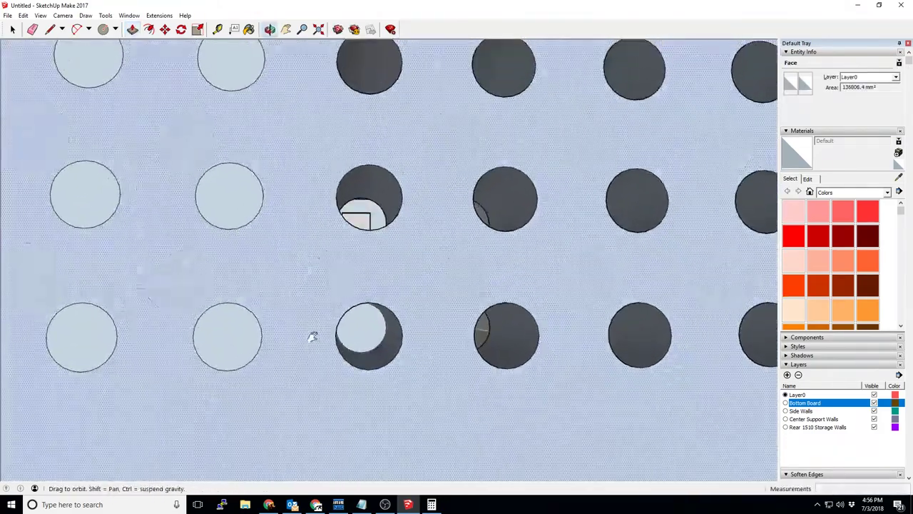
Push the two leftmost circles of the grid's bottom row through the wall
{"action": "scroll", "coordinate": [220, 332], "scroll_direction": "up", "scroll_amount": 5}
{"action": "left_click", "coordinate": [220, 314]}
{"action": "middle_click_drag", "start_coordinate": [218, 279], "coordinate": [449, 286], "text": "shift"}
{"action": "left_click", "coordinate": [205, 322]}
Push the two leftmost circles in the grid's fifth and fourth rows through the wall and end the Push/Pull tool
{"action": "middle_click_drag", "start_coordinate": [192, 157], "coordinate": [189, 360], "text": "shift"}
{"action": "double_click", "coordinate": [173, 307]}
{"action": "middle_click_drag", "start_coordinate": [385, 307], "coordinate": [175, 307], "text": "shift"}
{"action": "left_click", "coordinate": [271, 286]}
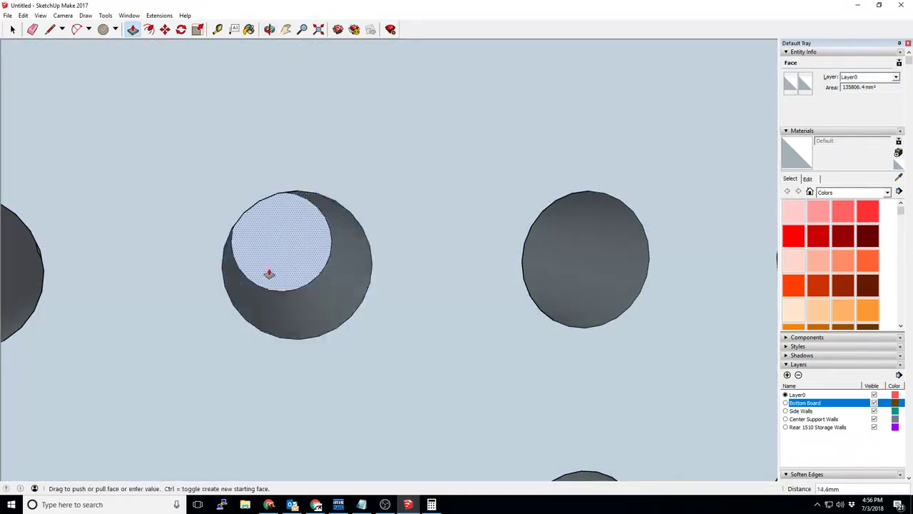
{"action": "scroll", "coordinate": [269, 274], "scroll_direction": "down", "scroll_amount": 2}
{"action": "middle_click_drag", "start_coordinate": [273, 93], "coordinate": [267, 181], "text": "shift"}
{"action": "double_click", "coordinate": [220, 280]}
{"action": "double_click", "coordinate": [367, 259]}
{"action": "scroll", "coordinate": [267, 184], "scroll_direction": "down", "scroll_amount": 7}
{"action": "middle_click_drag", "start_coordinate": [307, 228], "coordinate": [349, 287]}
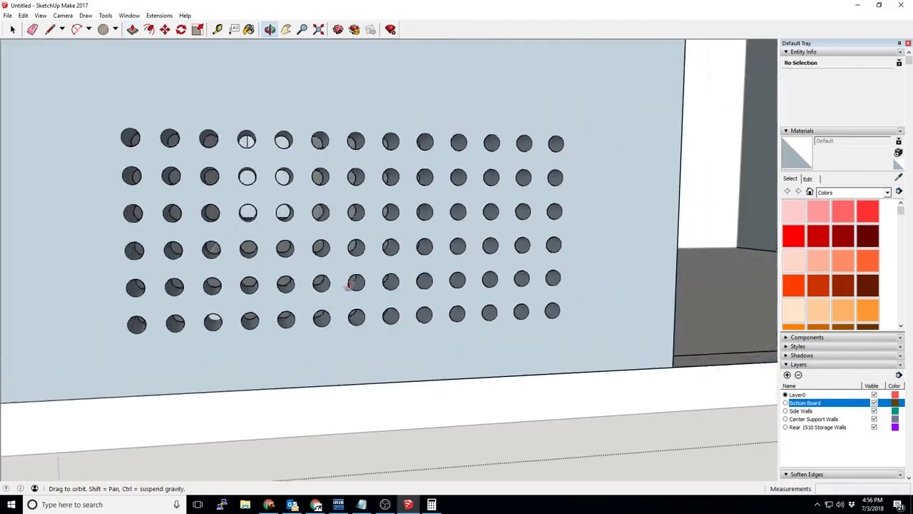
{"action": "key", "text": "space"}
Examine the end wall with its grid of through-holes between the two openings from several angles
{"action": "scroll", "coordinate": [290, 301], "scroll_direction": "down", "scroll_amount": 3}
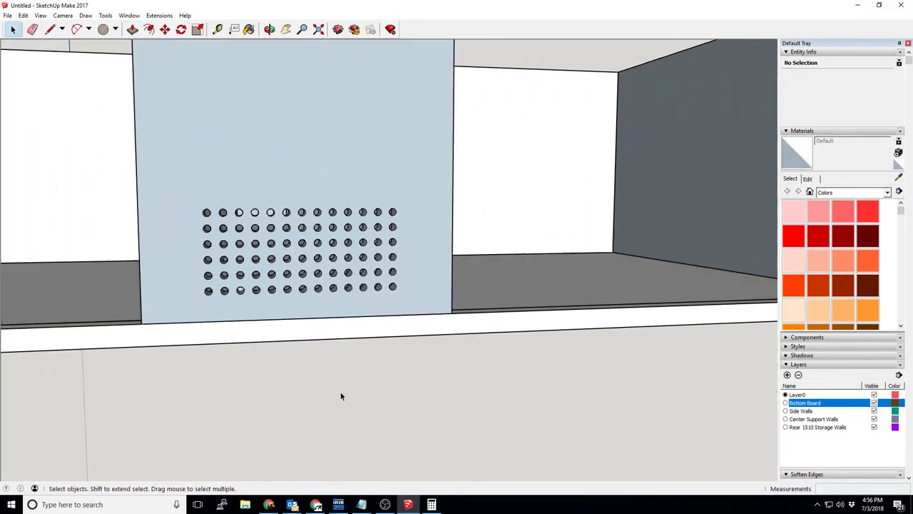
{"action": "middle_click_drag", "start_coordinate": [336, 384], "coordinate": [271, 311]}
{"action": "scroll", "coordinate": [349, 408], "scroll_direction": "down", "scroll_amount": 5}
{"action": "scroll", "coordinate": [271, 312], "scroll_direction": "up", "scroll_amount": 5}
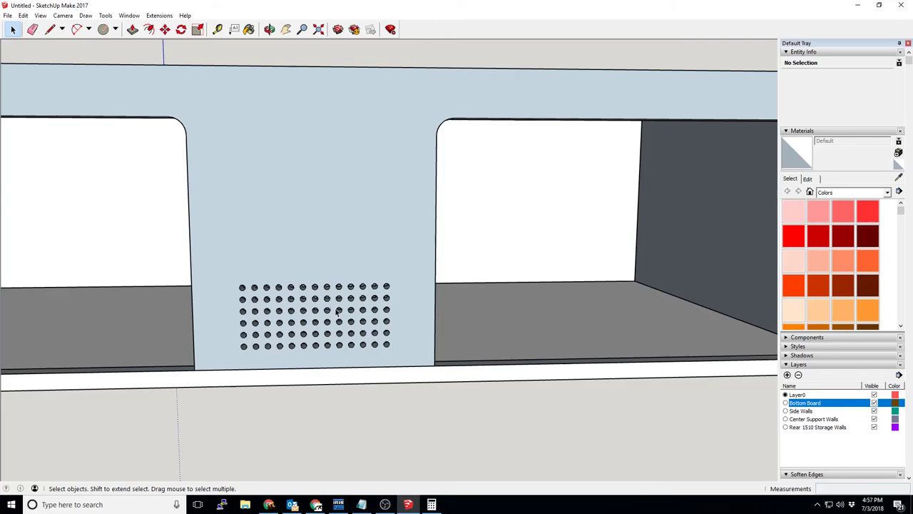
{"action": "scroll", "coordinate": [322, 348], "scroll_direction": "up", "scroll_amount": 2}
{"action": "middle_click_drag", "start_coordinate": [322, 348], "coordinate": [29, 400]}
{"action": "middle_click_drag", "start_coordinate": [280, 275], "coordinate": [306, 289]}
{"action": "scroll", "coordinate": [306, 290], "scroll_direction": "up", "scroll_amount": 4}
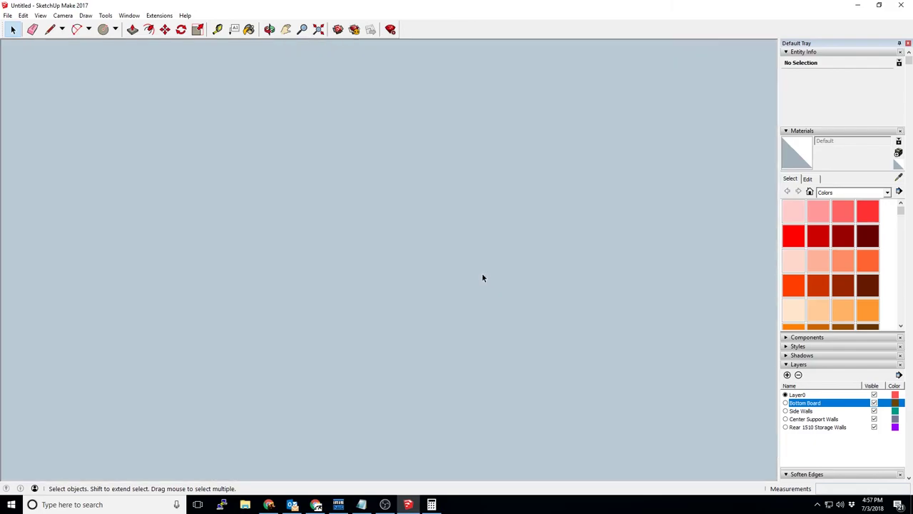
{"action": "mouse_move", "coordinate": [482, 273]}
{"action": "middle_mouse_down"}
{"action": "mouse_move", "coordinate": [455, 326]}
{"action": "mouse_move", "coordinate": [483, 273]}
{"action": "middle_mouse_up"}
{"action": "scroll", "coordinate": [483, 273], "scroll_direction": "down", "scroll_amount": 5}
{"action": "middle_click_drag", "start_coordinate": [543, 260], "coordinate": [141, 348]}
{"action": "scroll", "coordinate": [451, 282], "scroll_direction": "up", "scroll_amount": 4}
{"action": "middle_click_drag", "start_coordinate": [521, 258], "coordinate": [36, 285]}
{"action": "middle_click_drag", "start_coordinate": [186, 300], "coordinate": [907, 282]}
{"action": "middle_click_drag", "start_coordinate": [386, 278], "coordinate": [906, 64]}
{"action": "middle_click_drag", "start_coordinate": [553, 14], "coordinate": [368, 167]}
{"action": "scroll", "coordinate": [508, 80], "scroll_direction": "down", "scroll_amount": 5}
{"action": "scroll", "coordinate": [402, 209], "scroll_direction": "up", "scroll_amount": 6}
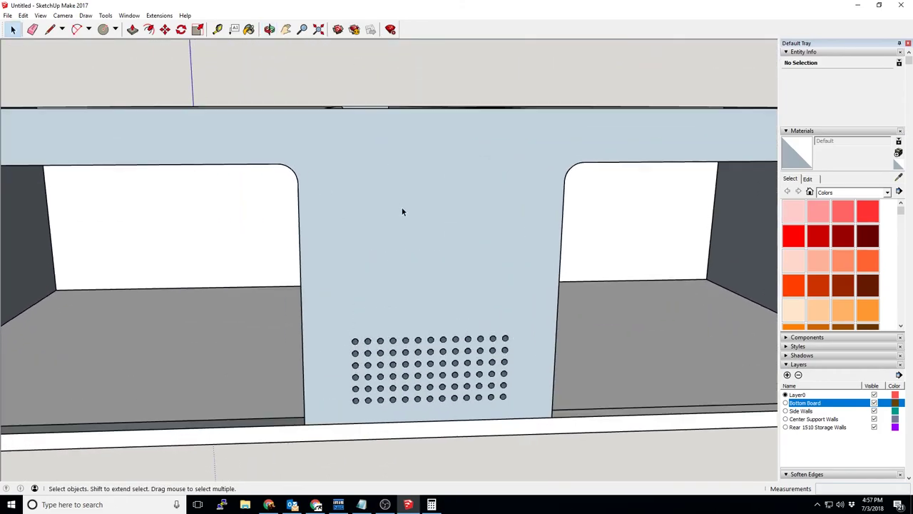
{"action": "middle_click_drag", "start_coordinate": [437, 255], "coordinate": [400, 259]}
{"action": "scroll", "coordinate": [370, 252], "scroll_direction": "up", "scroll_amount": 2}
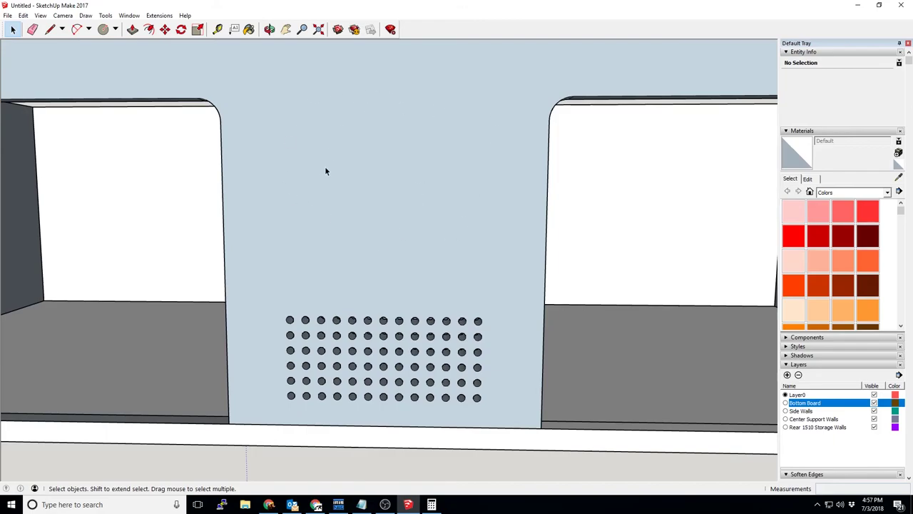
Switch to the browser and examine the dimension drawing on Amazon's 12V cigarette lighter socket page
{"action": "key", "text": "alt+Tab"}
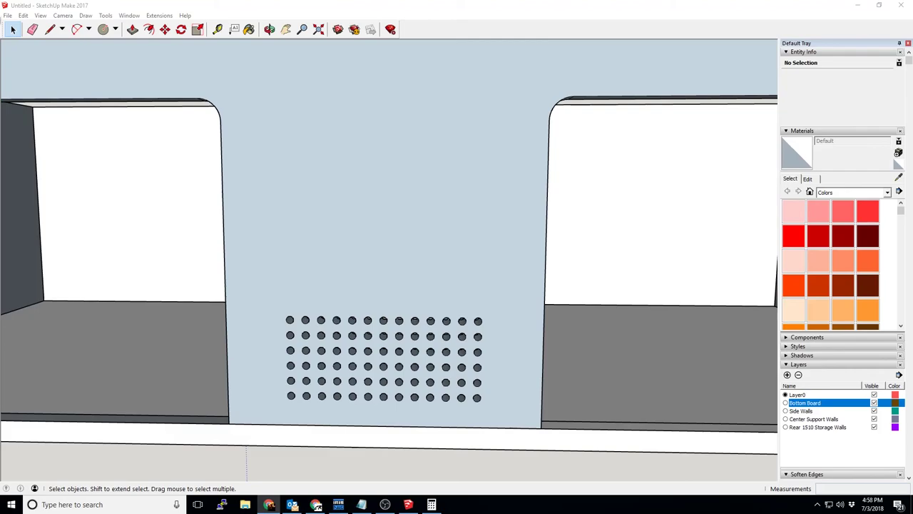
{"action": "left_click_drag", "start_coordinate": [912, 20], "coordinate": [592, 20]}
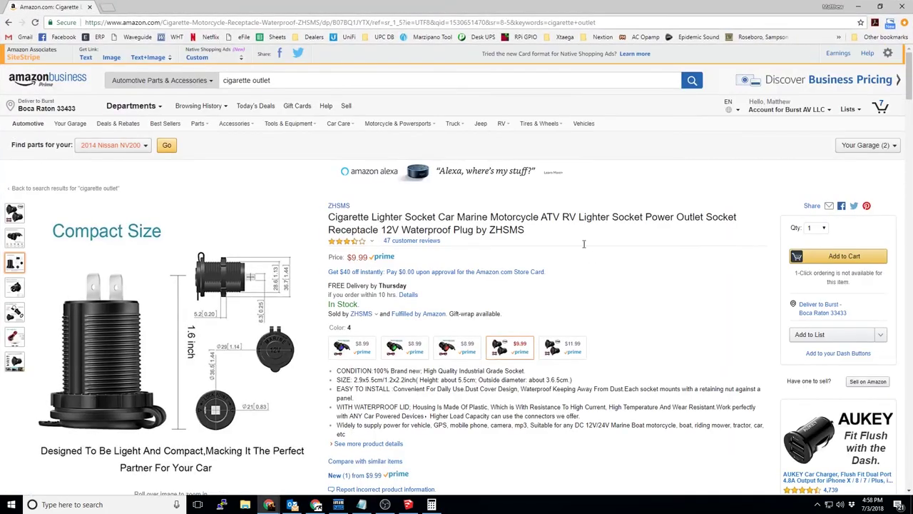
{"action": "scroll", "coordinate": [378, 207], "scroll_direction": "down", "scroll_amount": 5}
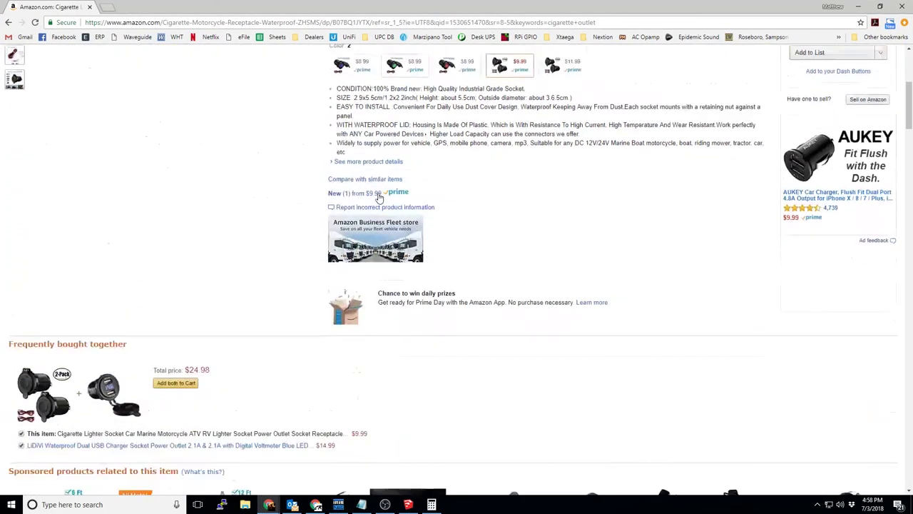
{"action": "scroll", "coordinate": [378, 194], "scroll_direction": "up", "scroll_amount": 5}
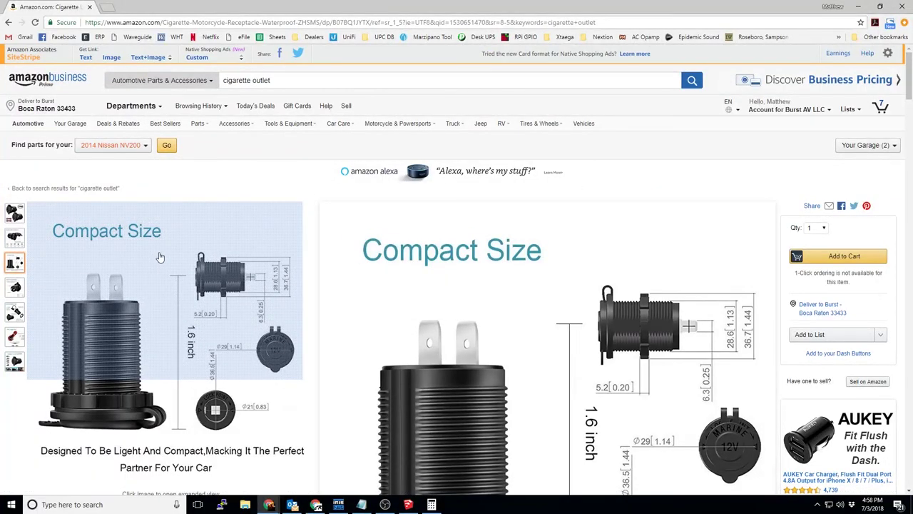
{"action": "scroll", "coordinate": [160, 257], "scroll_direction": "down", "scroll_amount": 2}
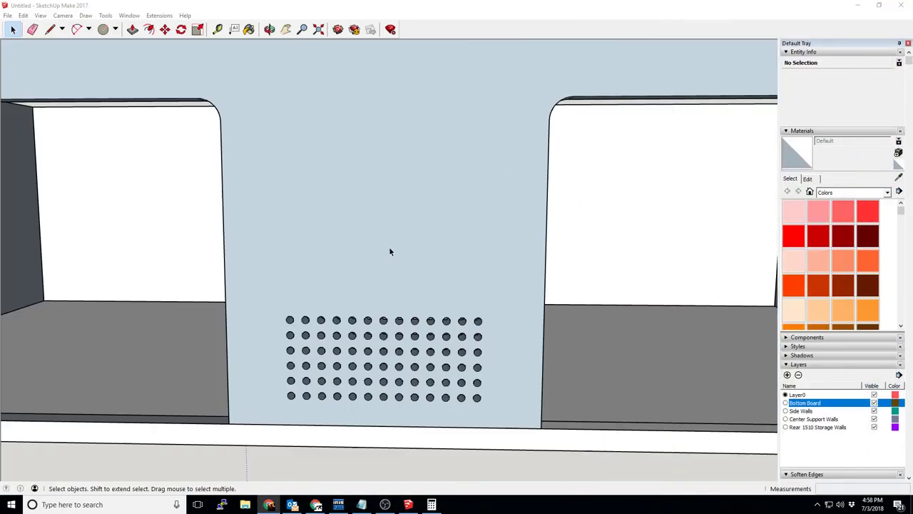
Switch back to SketchUp and activate the Select tool
{"action": "left_click", "coordinate": [218, 30]}
{"action": "left_click", "coordinate": [13, 29]}
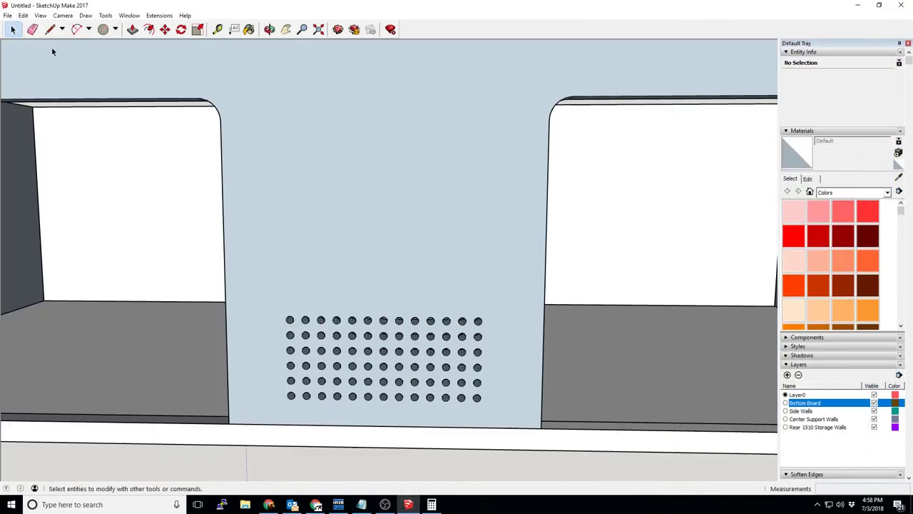
Place a vertical Tape Measure guide from the left opening's edge through the midpoint of the end wall's bottom edge between the openings
{"action": "left_click", "coordinate": [218, 29]}
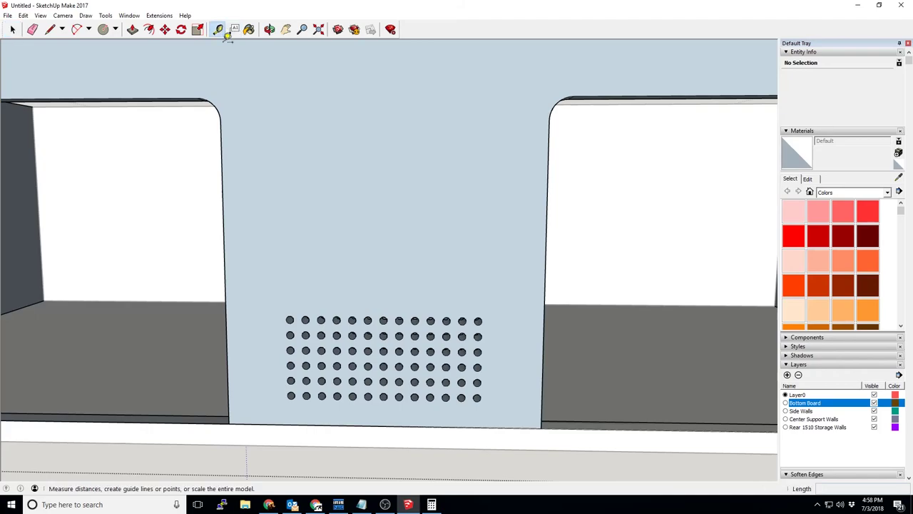
{"action": "left_click", "coordinate": [224, 241]}
{"action": "left_click", "coordinate": [384, 425]}
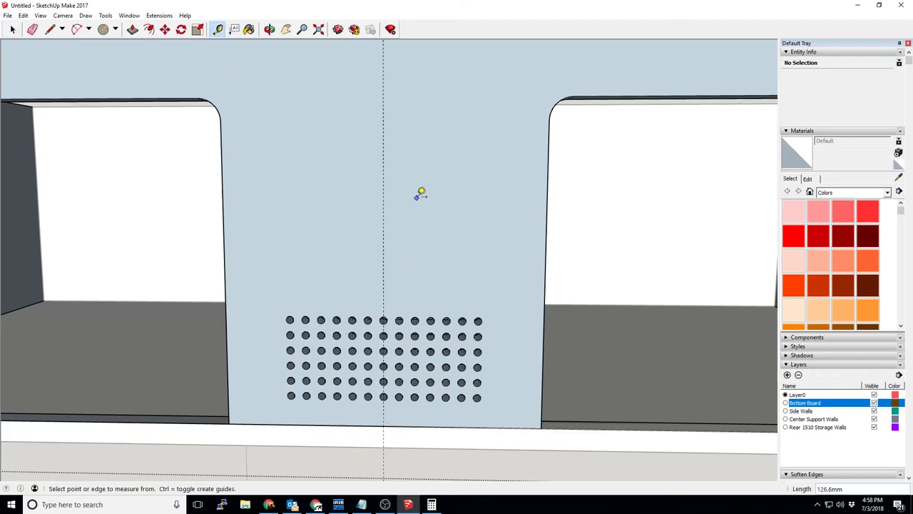
Try vertical guides at 15 mm offsets on both sides of the centre guide, and undo them
{"action": "left_click", "coordinate": [384, 251]}
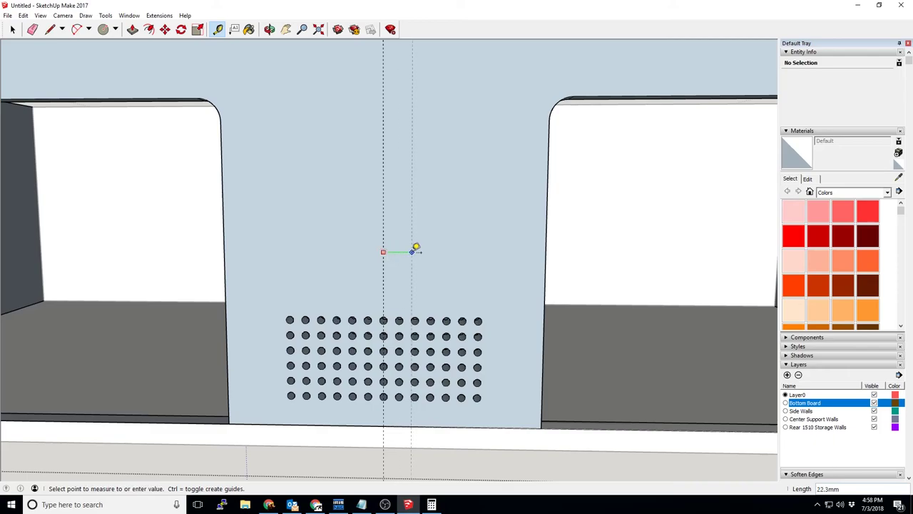
{"action": "type", "text": "15"}
{"action": "key", "text": "Return"}
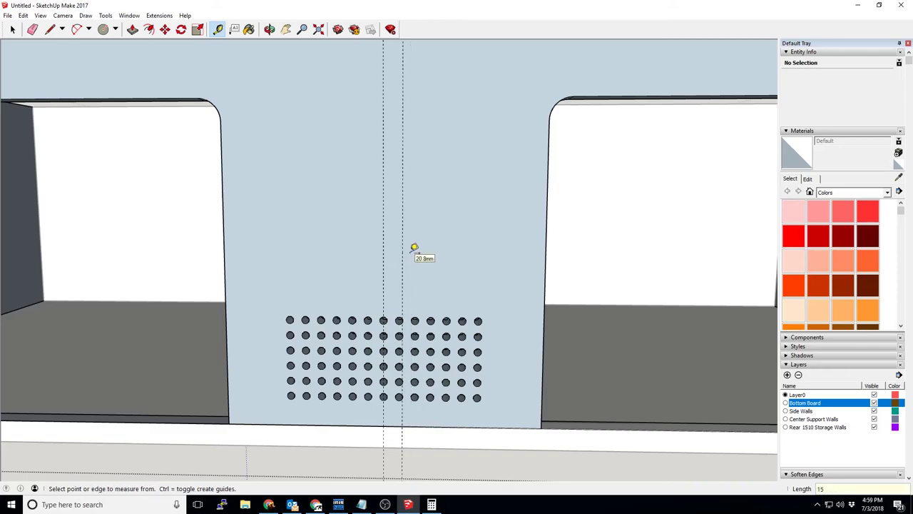
{"action": "left_click", "coordinate": [383, 262]}
{"action": "type", "text": "15"}
{"action": "key", "text": "Return"}
{"action": "left_click", "coordinate": [401, 257]}
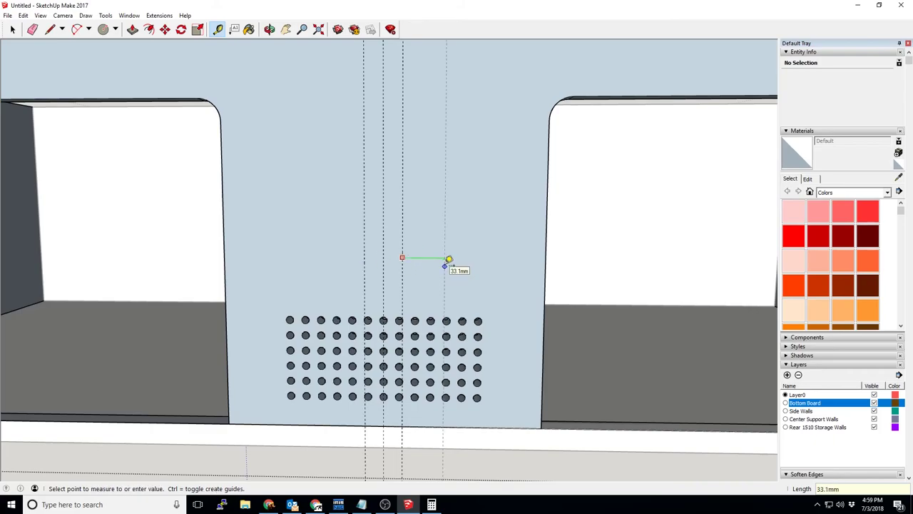
{"action": "key", "text": "Escape"}
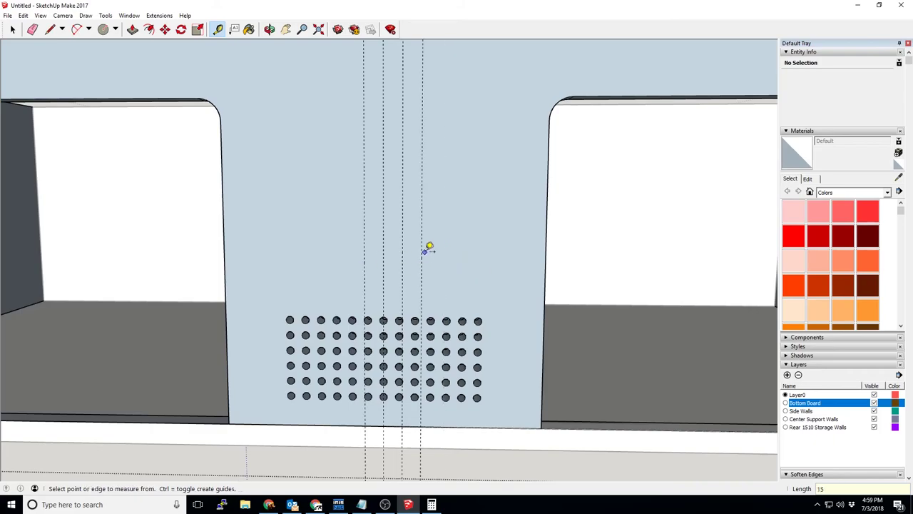
{"action": "key", "text": "ctrl+z"}
{"action": "key", "text": "ctrl+z"}
Place vertical guides 45 mm to each side of the centre guide
{"action": "left_click", "coordinate": [386, 241]}
{"action": "type", "text": "45"}
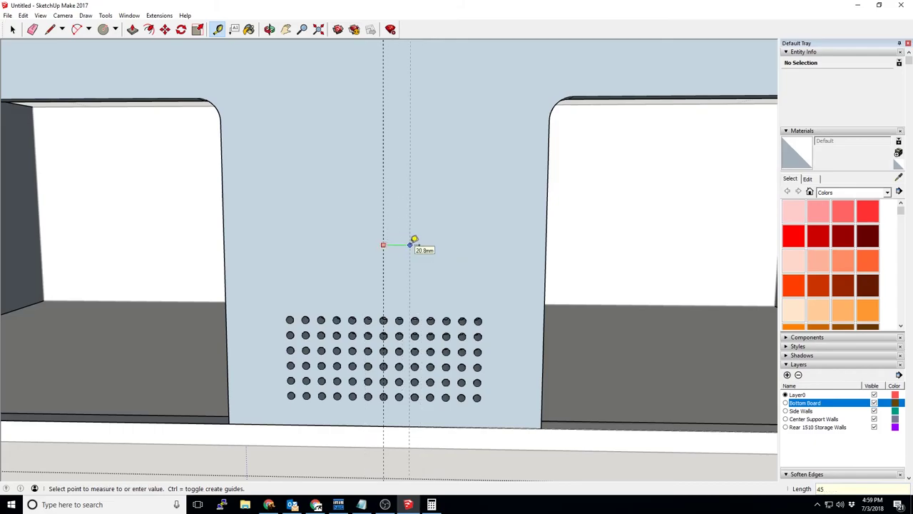
{"action": "key", "text": "Return"}
{"action": "left_click", "coordinate": [384, 238]}
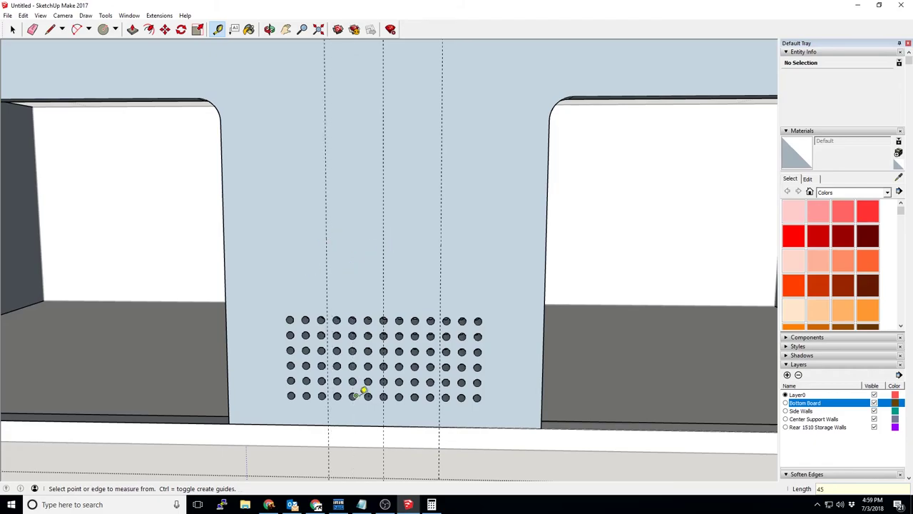
Place a horizontal guide 90 mm above the wall's bottom edge, along the tops of the grid's uppermost holes
{"action": "left_click", "coordinate": [354, 426]}
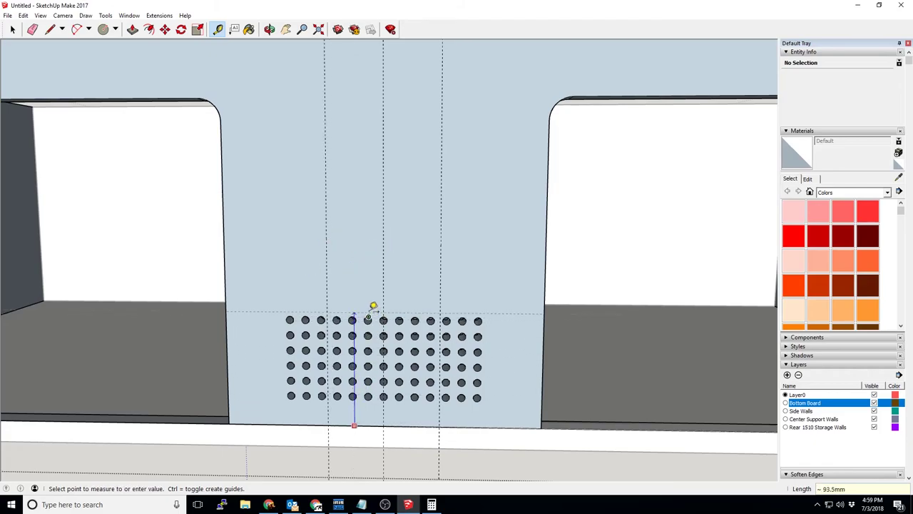
{"action": "scroll", "coordinate": [371, 313], "scroll_direction": "up", "scroll_amount": 5}
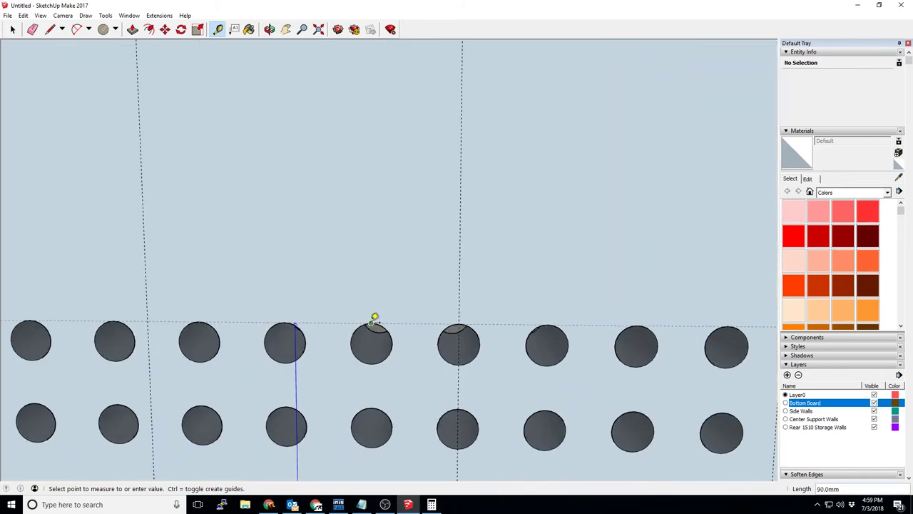
{"action": "left_click", "coordinate": [371, 321]}
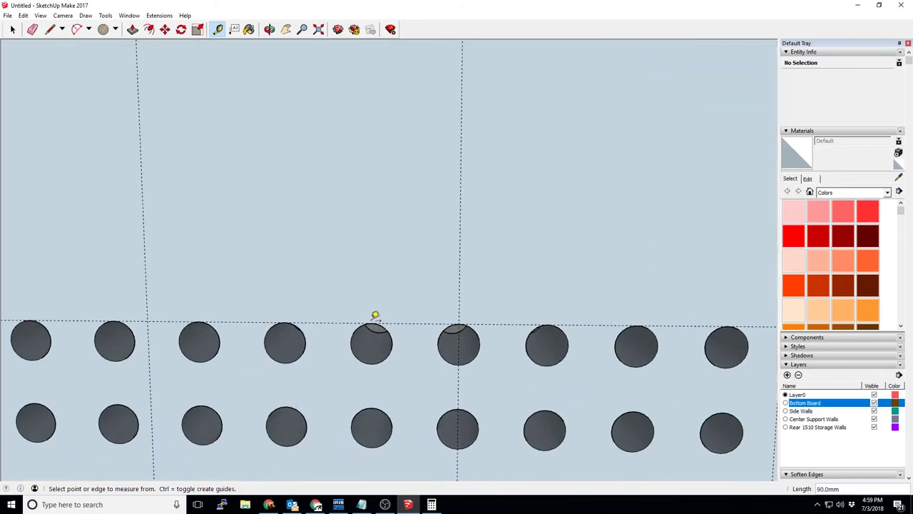
Try a second horizontal guide offset upward from the guide along the grid's top row
{"action": "left_click", "coordinate": [331, 323]}
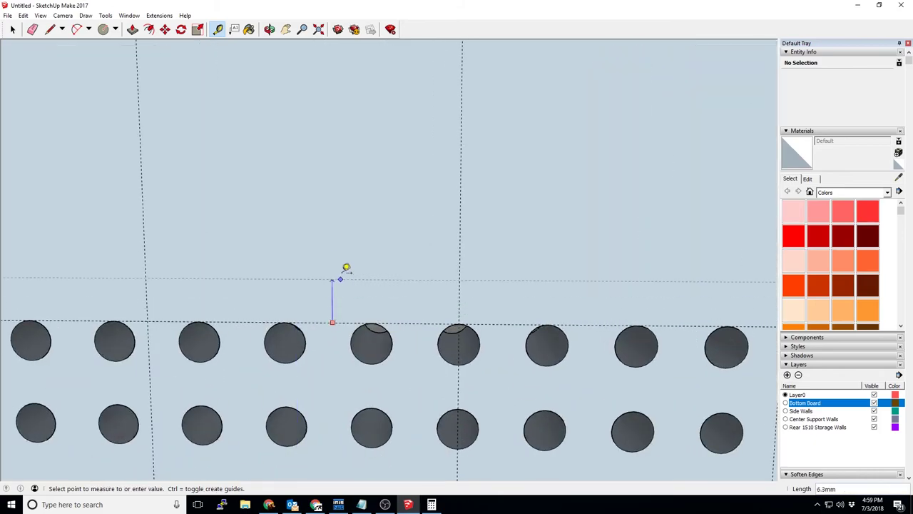
{"action": "left_click", "coordinate": [352, 199]}
{"action": "scroll", "coordinate": [332, 261], "scroll_direction": "down", "scroll_amount": 5}
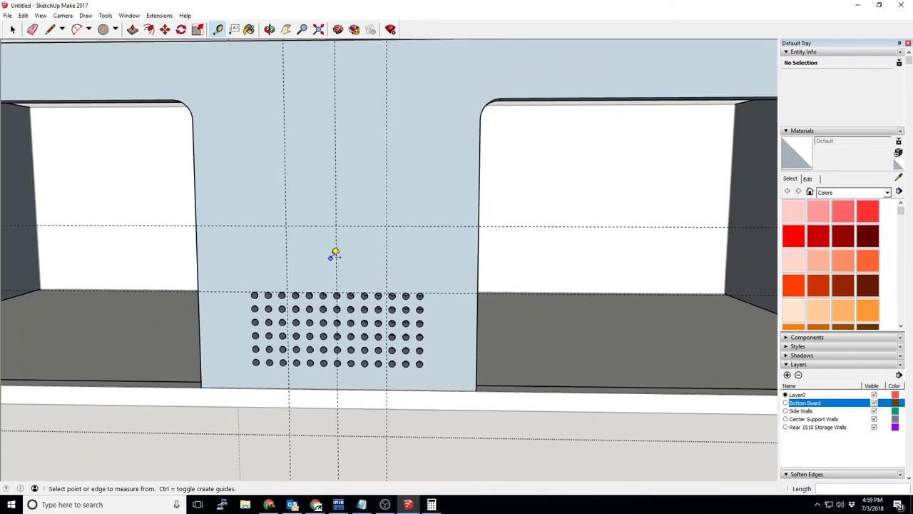
{"action": "mouse_move", "coordinate": [331, 257]}
{"action": "middle_mouse_down"}
{"action": "mouse_move", "coordinate": [328, 295]}
{"action": "mouse_move", "coordinate": [332, 257]}
{"action": "middle_mouse_up"}
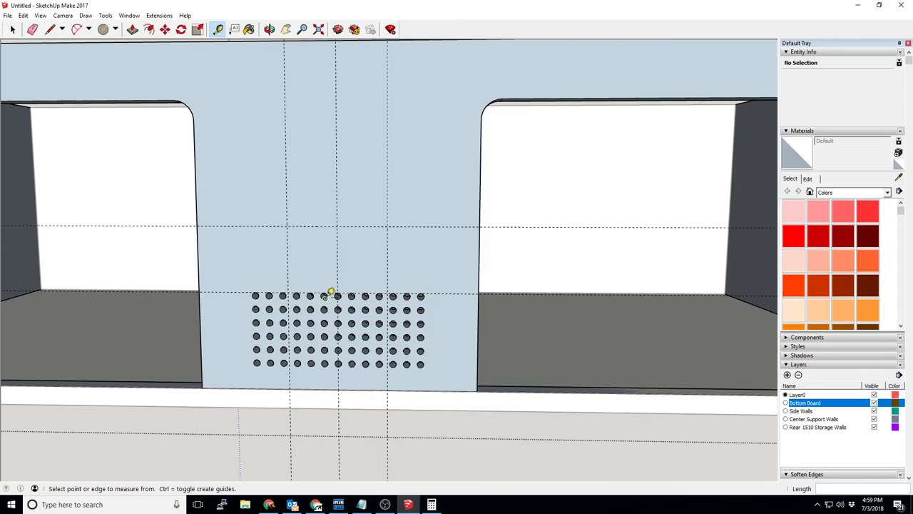
Place a horizontal guide 45 mm above the guide along the grid's top row, and delete the lower guide
{"action": "left_click", "coordinate": [229, 291]}
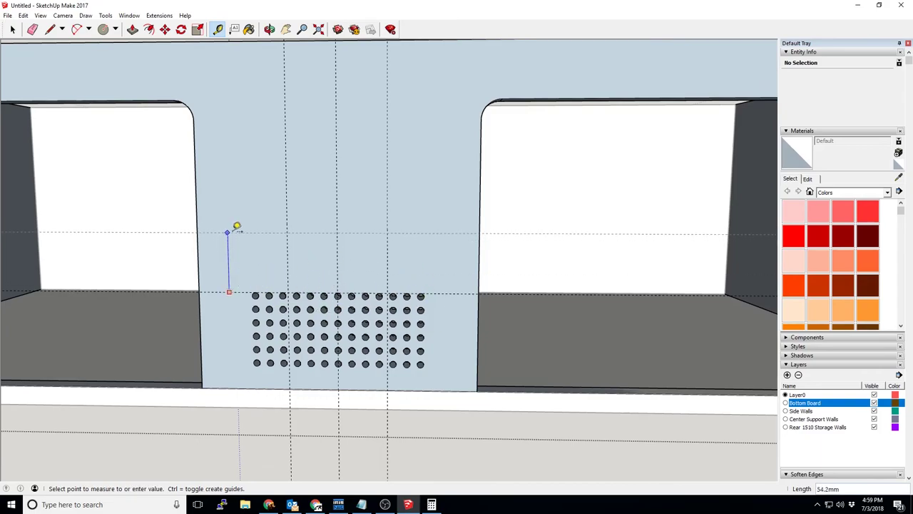
{"action": "key", "text": "Return"}
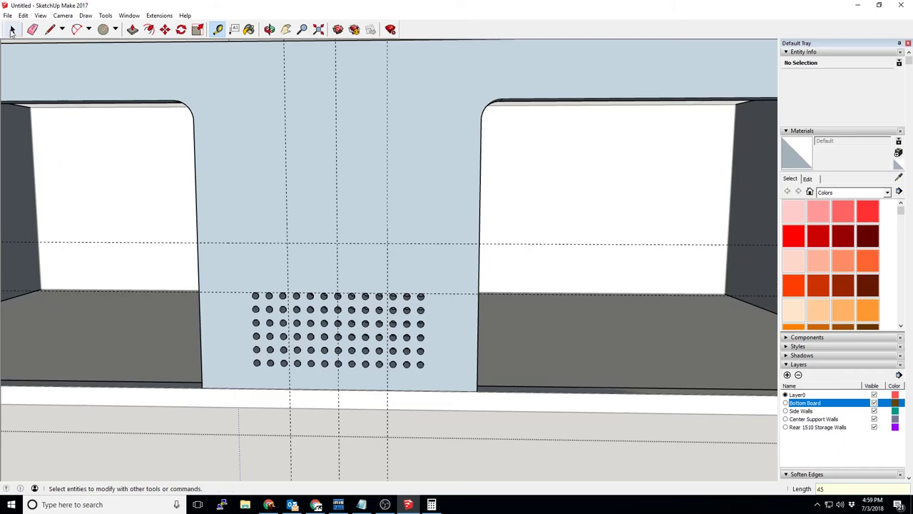
{"action": "key", "text": "space"}
{"action": "left_click", "coordinate": [287, 293]}
Draw two circles of 15 mm radius centred where the outer vertical guides cross the horizontal guide
{"action": "scroll", "coordinate": [287, 295], "scroll_direction": "up", "scroll_amount": 3}
{"action": "key", "text": "c"}
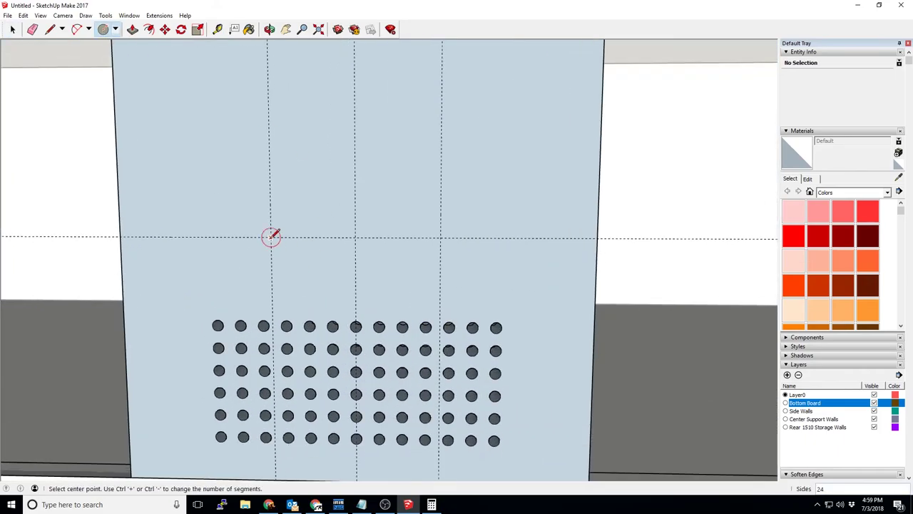
{"action": "left_click", "coordinate": [271, 237]}
{"action": "type", "text": "15"}
{"action": "key", "text": "Return"}
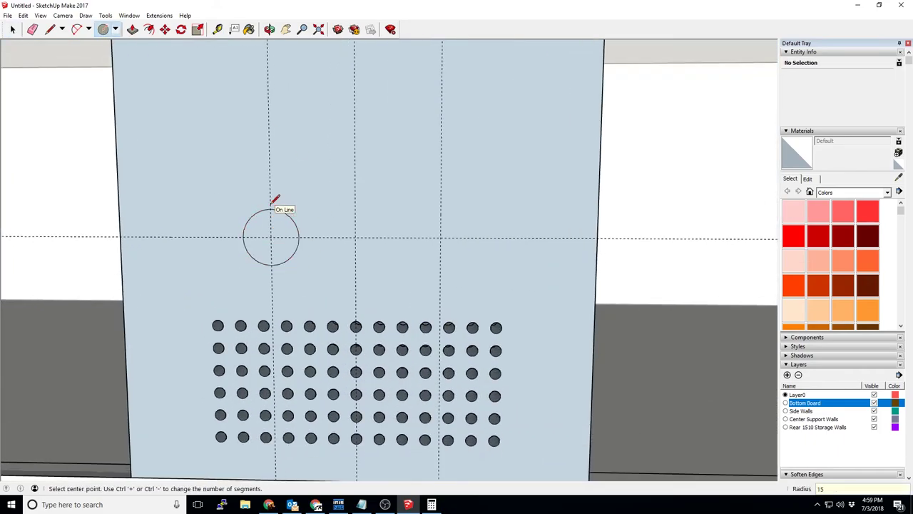
{"action": "left_click", "coordinate": [440, 237]}
{"action": "type", "text": "1"}
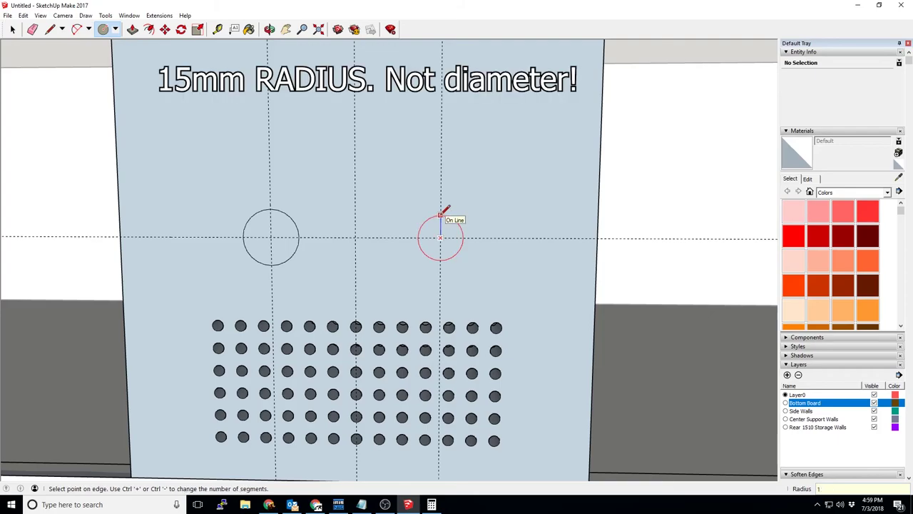
{"action": "type", "text": "5"}
{"action": "key", "text": "Return"}
Push both 15 mm radius circles through the end wall to make two holes
{"action": "left_click", "coordinate": [132, 29]}
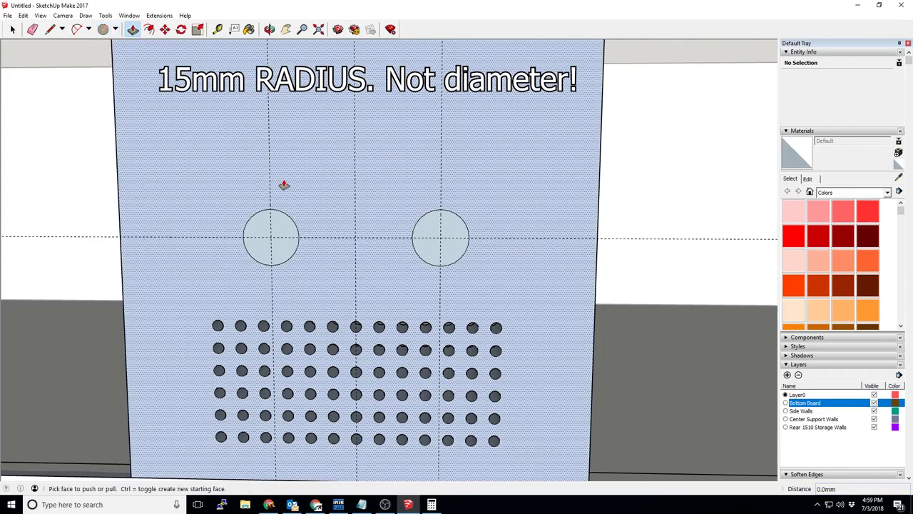
{"action": "scroll", "coordinate": [278, 194], "scroll_direction": "up", "scroll_amount": 3}
{"action": "left_click", "coordinate": [235, 324]}
{"action": "left_click", "coordinate": [299, 265]}
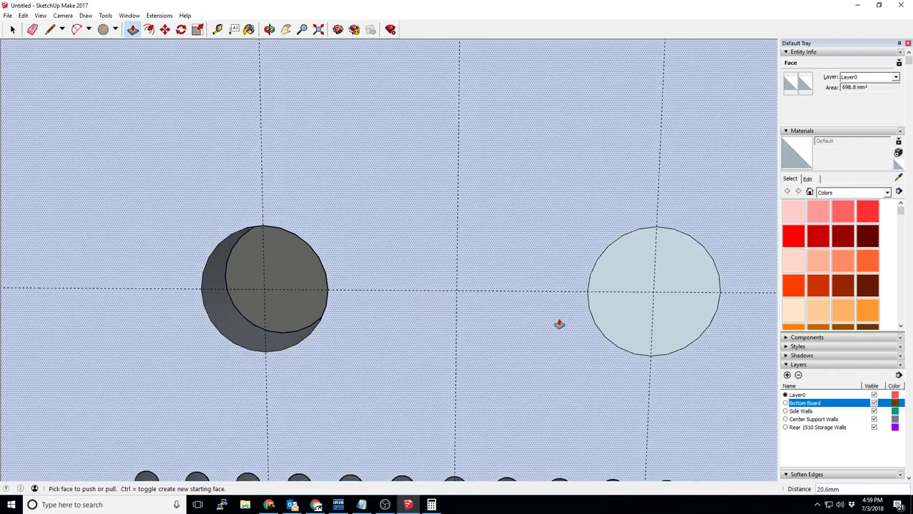
{"action": "left_click", "coordinate": [675, 326]}
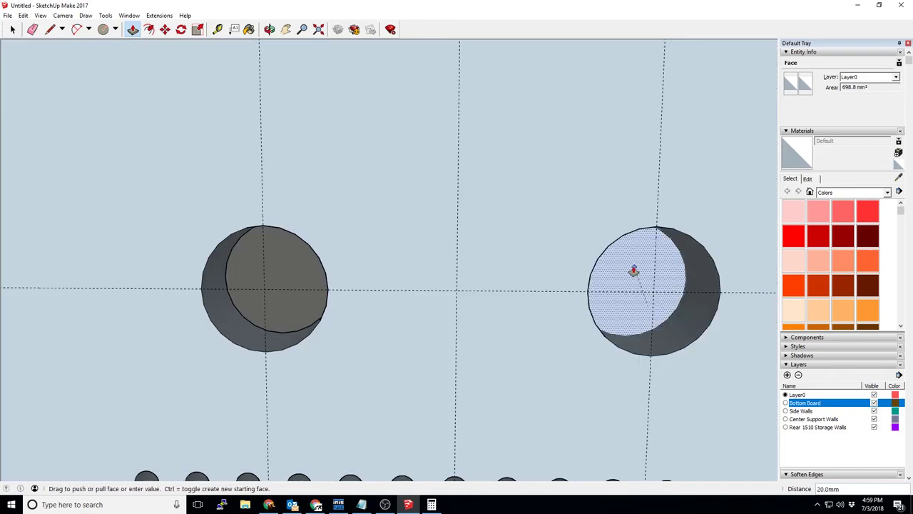
{"action": "left_click", "coordinate": [622, 259]}
{"action": "scroll", "coordinate": [537, 294], "scroll_direction": "down", "scroll_amount": 3}
{"action": "middle_click_drag", "start_coordinate": [517, 278], "coordinate": [412, 203], "text": "shift"}
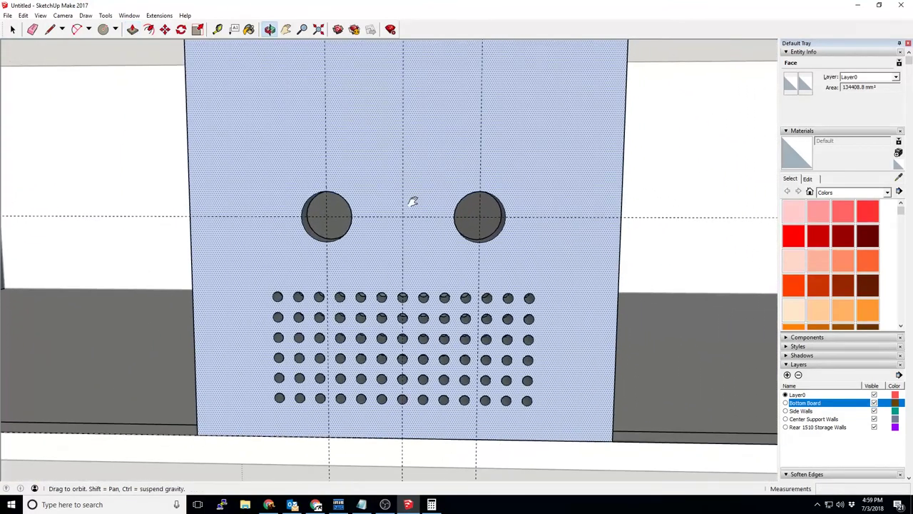
Draw a circle matching the outer holes' size where the centre guide crosses the horizontal guide
{"action": "left_click", "coordinate": [269, 505]}
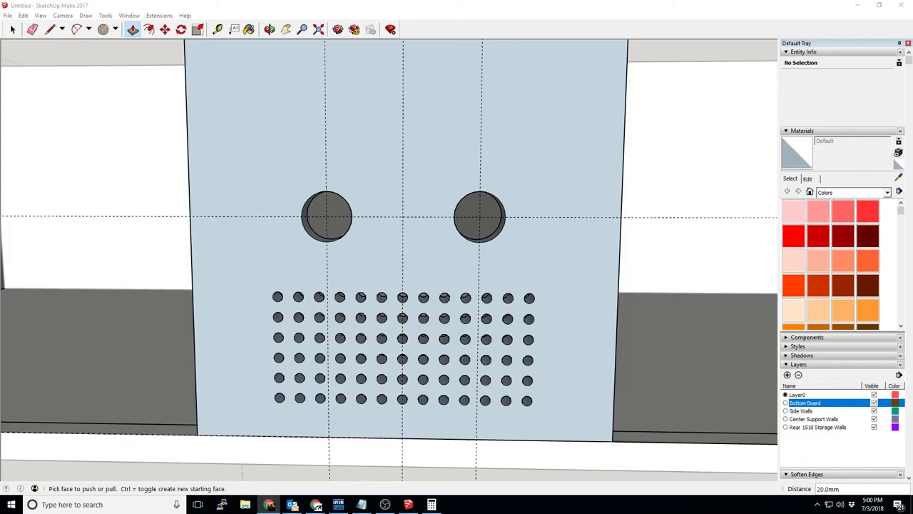
{"action": "left_click", "coordinate": [103, 30]}
{"action": "left_click", "coordinate": [402, 216]}
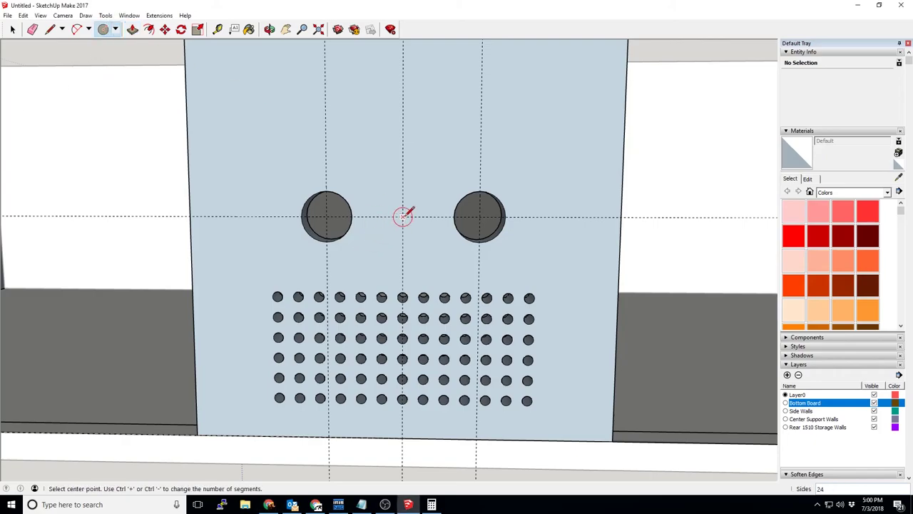
{"action": "left_click", "coordinate": [408, 181]}
Push the middle circle through the end wall to make a third hole and end the Push/Pull tool
{"action": "key", "text": "p"}
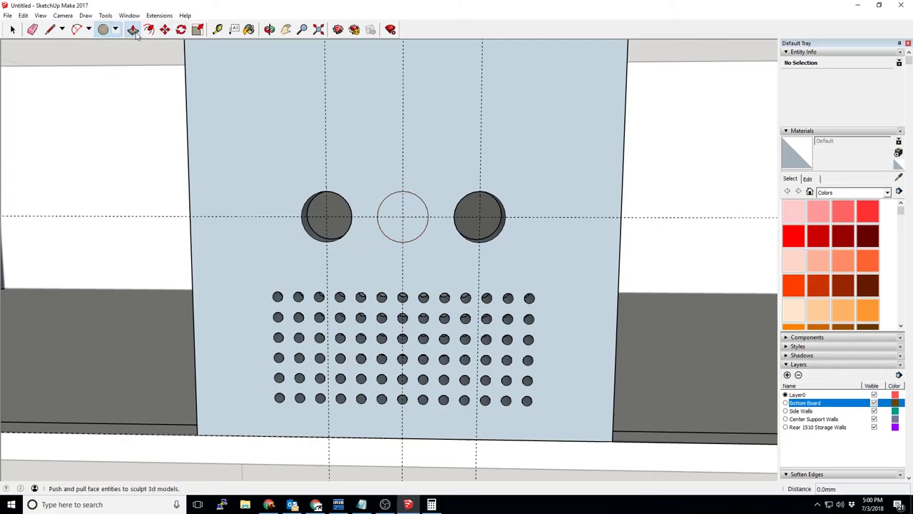
{"action": "scroll", "coordinate": [391, 229], "scroll_direction": "up", "scroll_amount": 4}
{"action": "double_click", "coordinate": [392, 230]}
{"action": "left_click", "coordinate": [449, 190]}
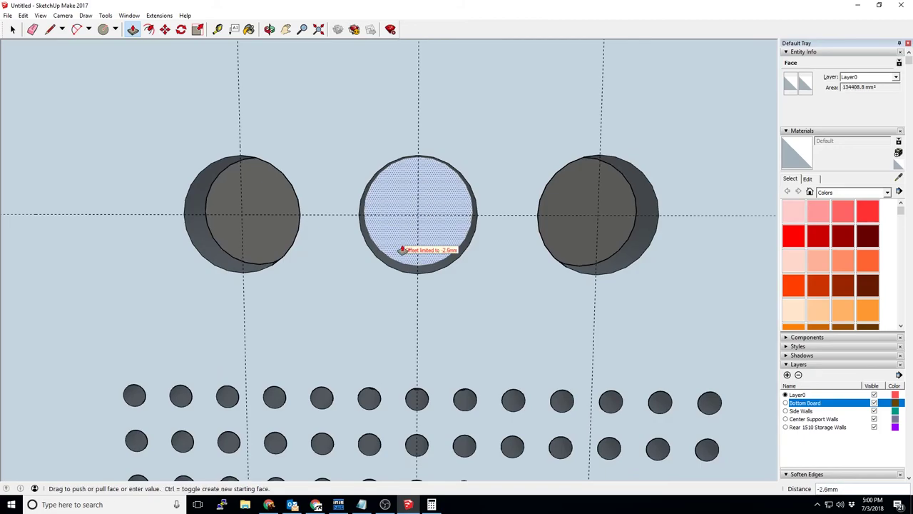
{"action": "key", "text": "ctrl+z"}
{"action": "left_click", "coordinate": [402, 247]}
{"action": "left_click", "coordinate": [440, 200]}
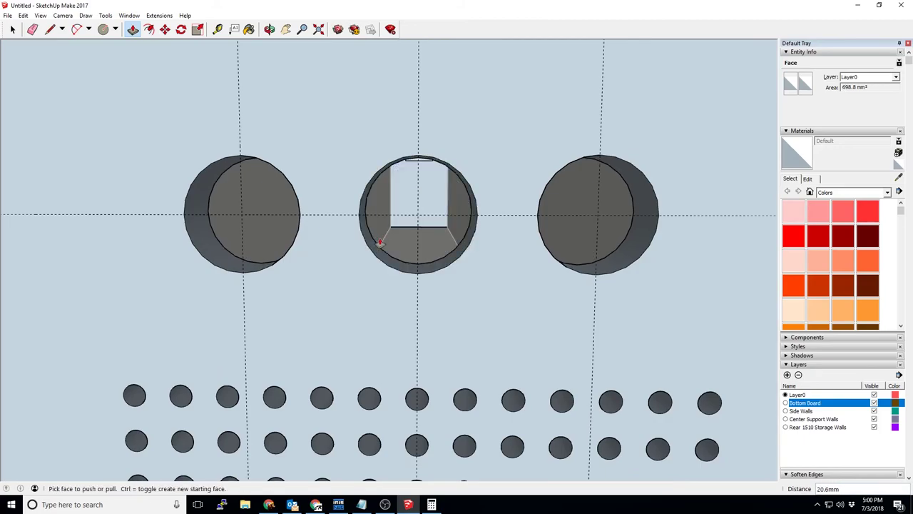
{"action": "key", "text": "space"}
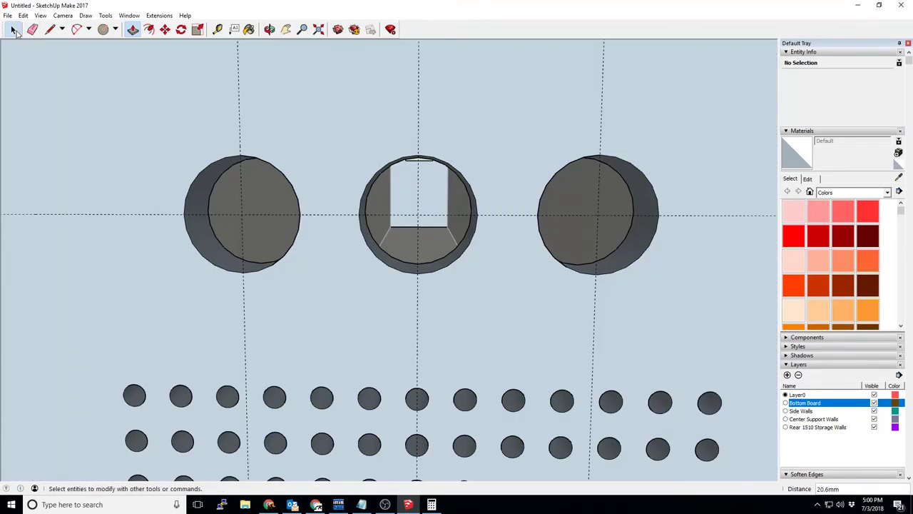
Examine the three large holes above the grid, both close up and with the whole box in view
{"action": "scroll", "coordinate": [478, 269], "scroll_direction": "down", "scroll_amount": 5}
{"action": "scroll", "coordinate": [479, 266], "scroll_direction": "down", "scroll_amount": 5}
{"action": "middle_click_drag", "start_coordinate": [479, 266], "coordinate": [375, 267], "text": "shift"}
{"action": "scroll", "coordinate": [377, 253], "scroll_direction": "up", "scroll_amount": 8}
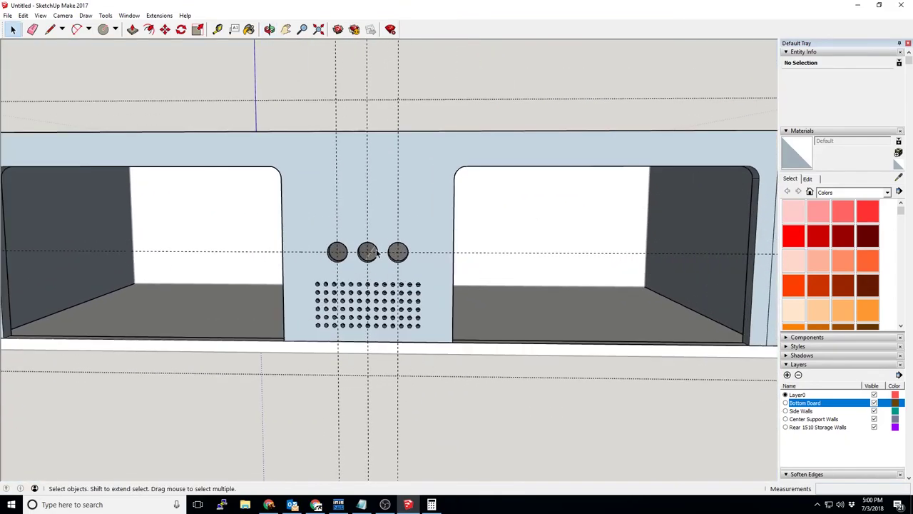
{"action": "scroll", "coordinate": [377, 258], "scroll_direction": "down", "scroll_amount": 10}
{"action": "scroll", "coordinate": [306, 216], "scroll_direction": "up", "scroll_amount": 6}
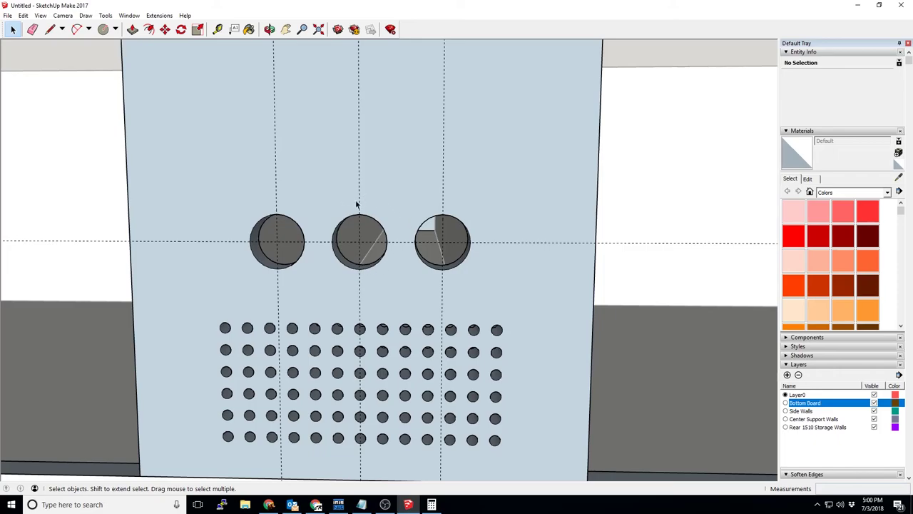
{"action": "scroll", "coordinate": [434, 266], "scroll_direction": "down", "scroll_amount": 6}
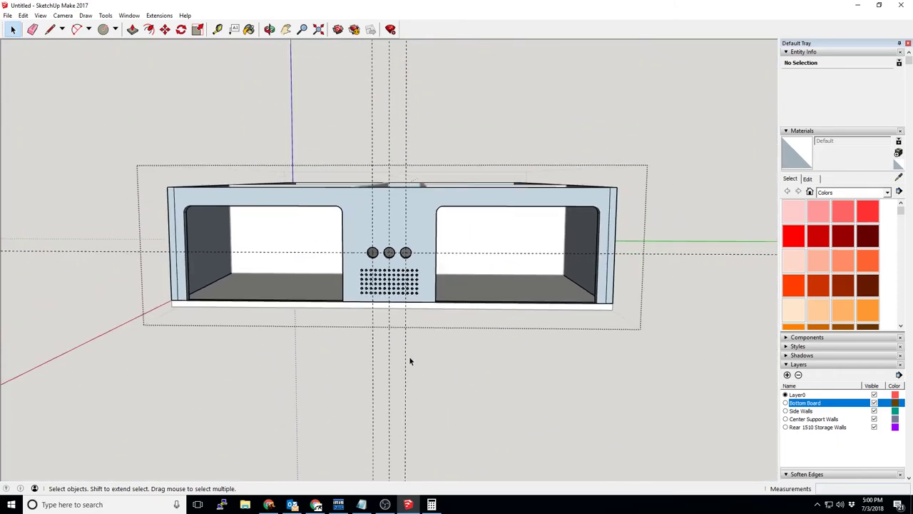
Delete the two outer vertical guides and the horizontal guide running through the three large holes
{"action": "left_click", "coordinate": [443, 357]}
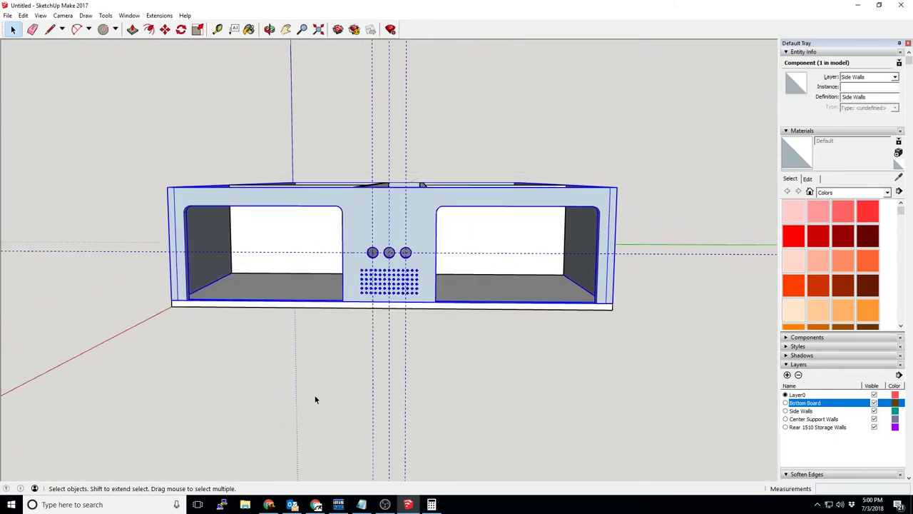
{"action": "left_click", "coordinate": [379, 353]}
{"action": "left_click", "coordinate": [389, 346]}
{"action": "left_click", "coordinate": [401, 337]}
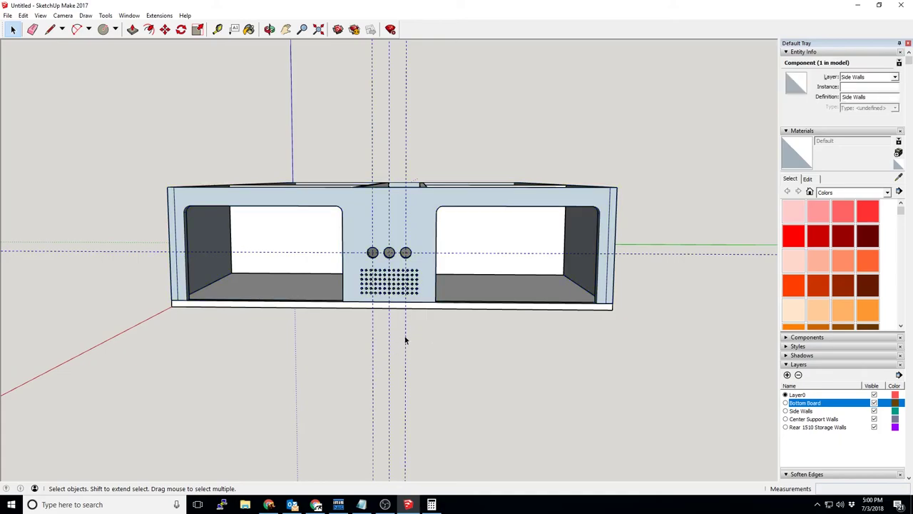
{"action": "left_click", "coordinate": [406, 335]}
{"action": "double_click", "coordinate": [405, 336]}
{"action": "left_click", "coordinate": [374, 341]}
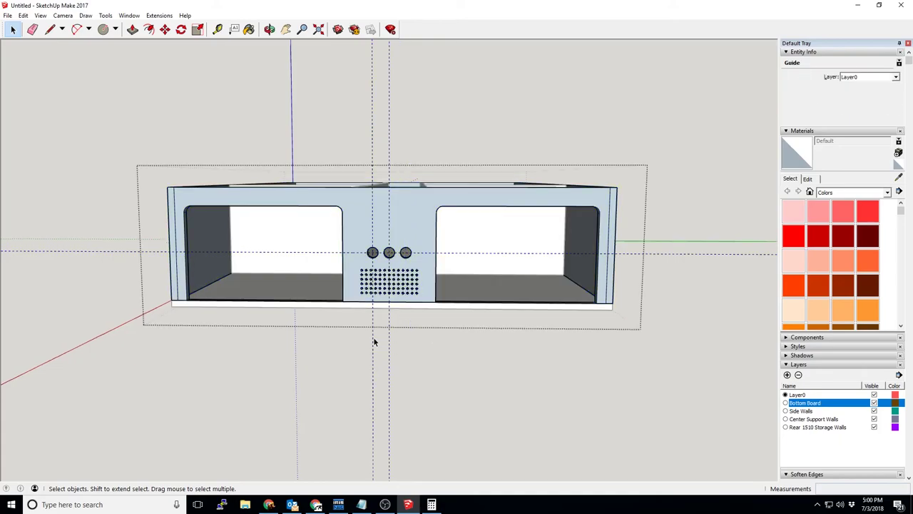
{"action": "left_click", "coordinate": [152, 253]}
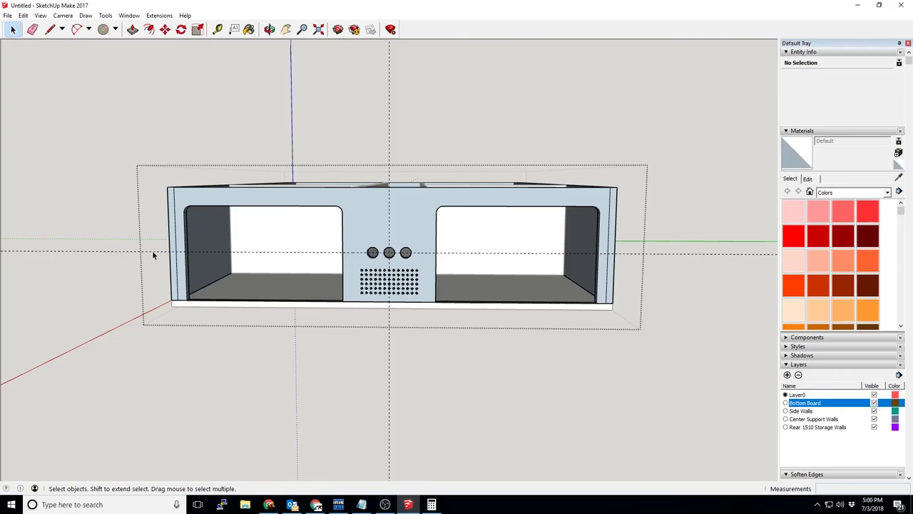
Add a horizontal guide 150 mm above the bottom edge of the end wall
{"action": "scroll", "coordinate": [396, 238], "scroll_direction": "up", "scroll_amount": 5}
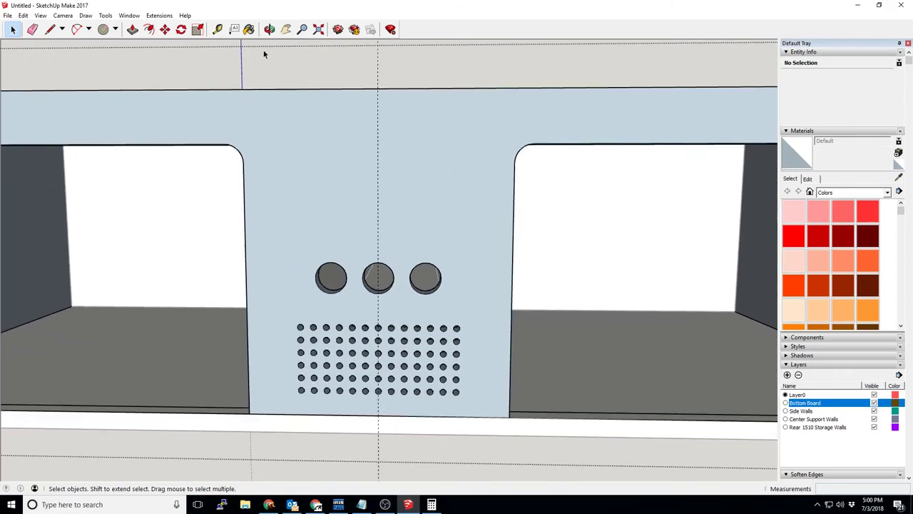
{"action": "left_click", "coordinate": [217, 30]}
{"action": "left_click", "coordinate": [271, 413]}
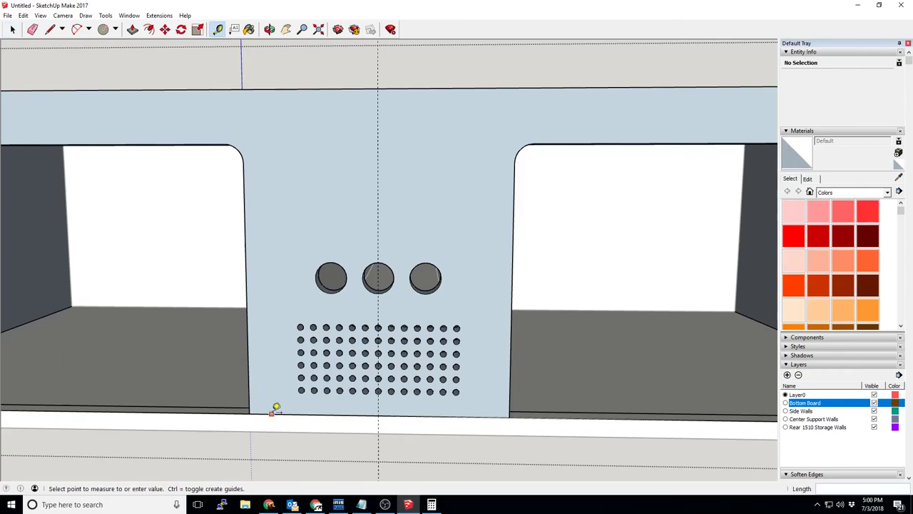
{"action": "left_click", "coordinate": [330, 263]}
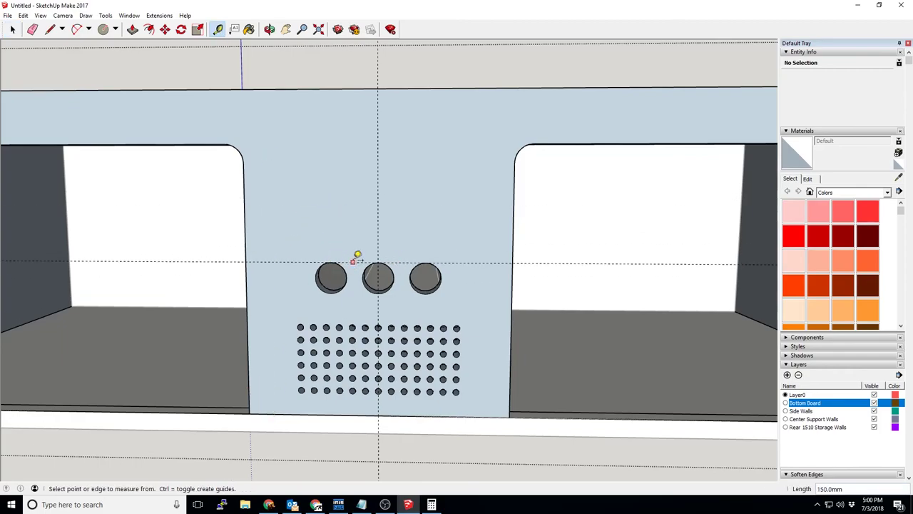
Add a second horizontal guide 75 mm above the guide at the top of the three large holes
{"action": "scroll", "coordinate": [355, 258], "scroll_direction": "up", "scroll_amount": 3}
{"action": "left_click", "coordinate": [355, 263]}
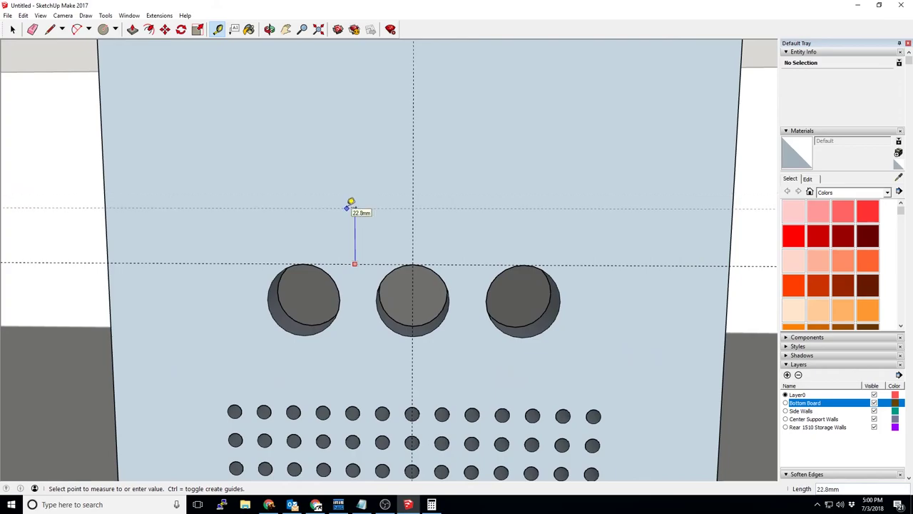
{"action": "type", "text": "75"}
{"action": "key", "text": "Return"}
{"action": "scroll", "coordinate": [410, 205], "scroll_direction": "down", "scroll_amount": 3}
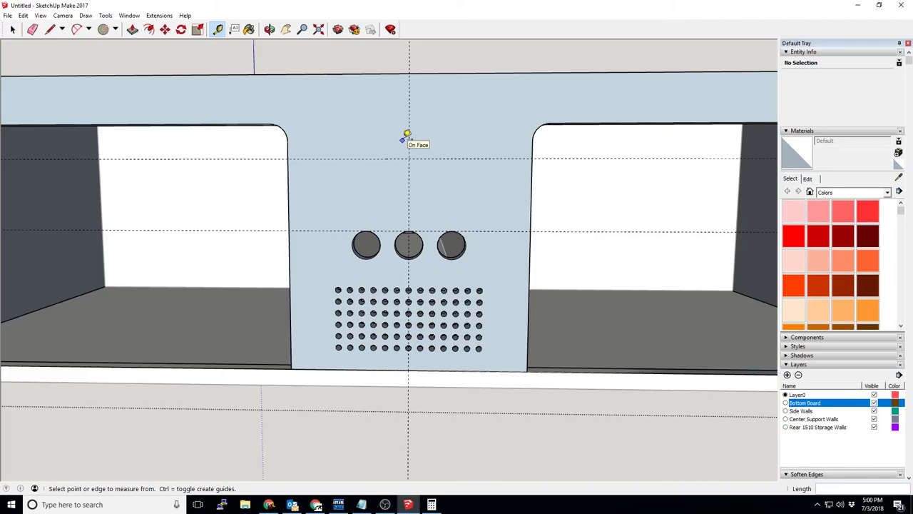
Measure the distance between the two centre support walls behind the end wall
{"action": "middle_click_drag", "start_coordinate": [407, 136], "coordinate": [434, 222]}
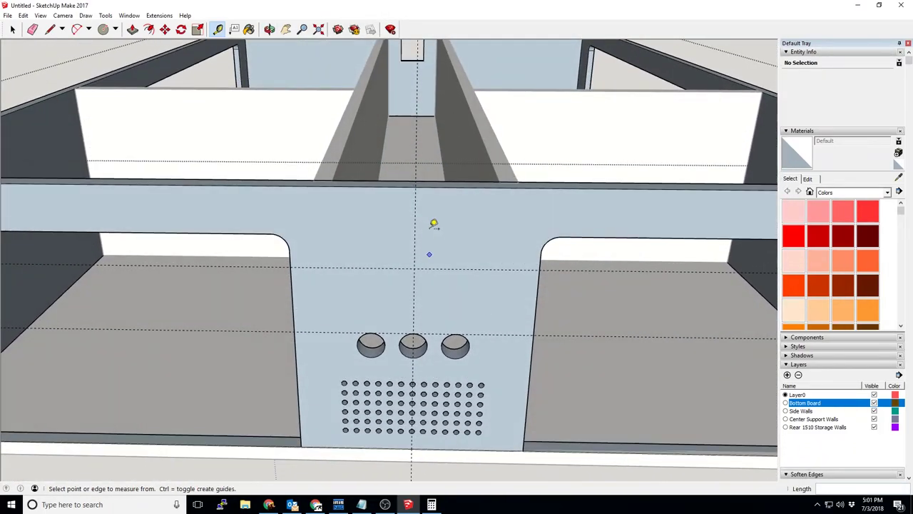
{"action": "left_click", "coordinate": [334, 173]}
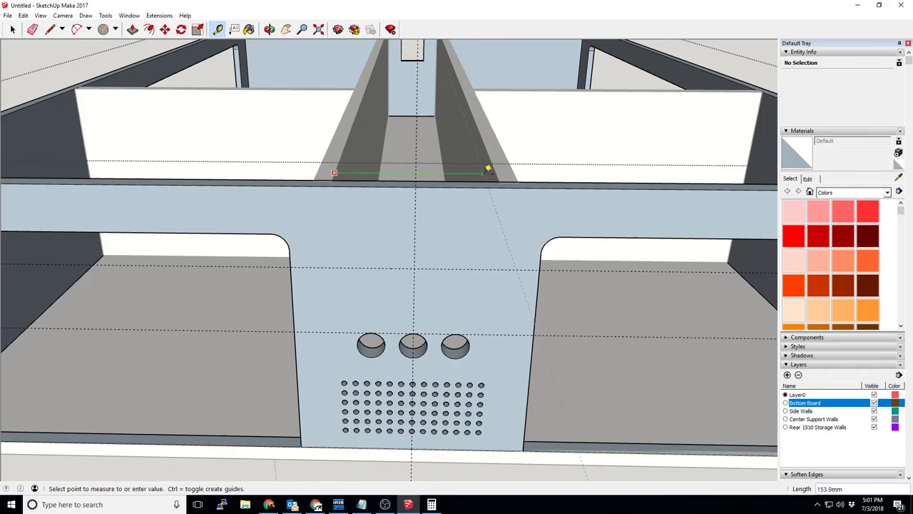
{"action": "left_click", "coordinate": [498, 169]}
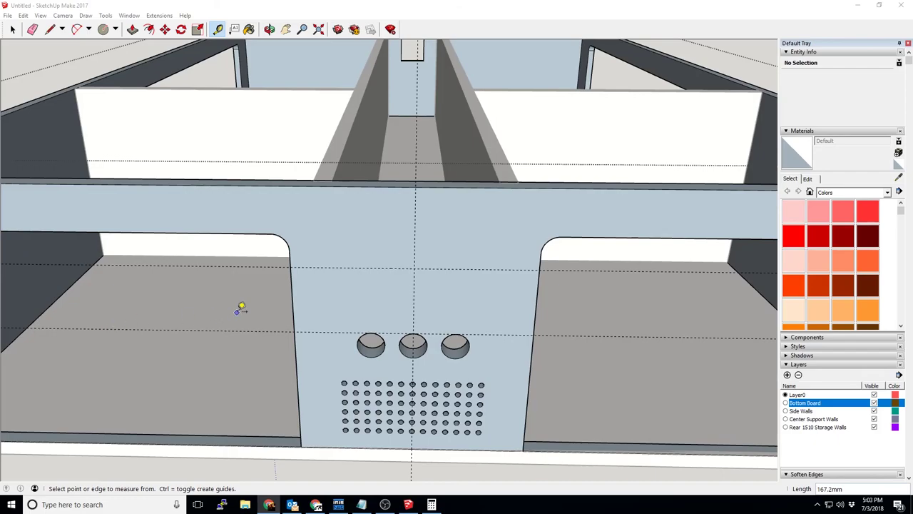
Add vertical guides 2" to each side of the centre guide on the end wall
{"action": "left_click", "coordinate": [415, 237]}
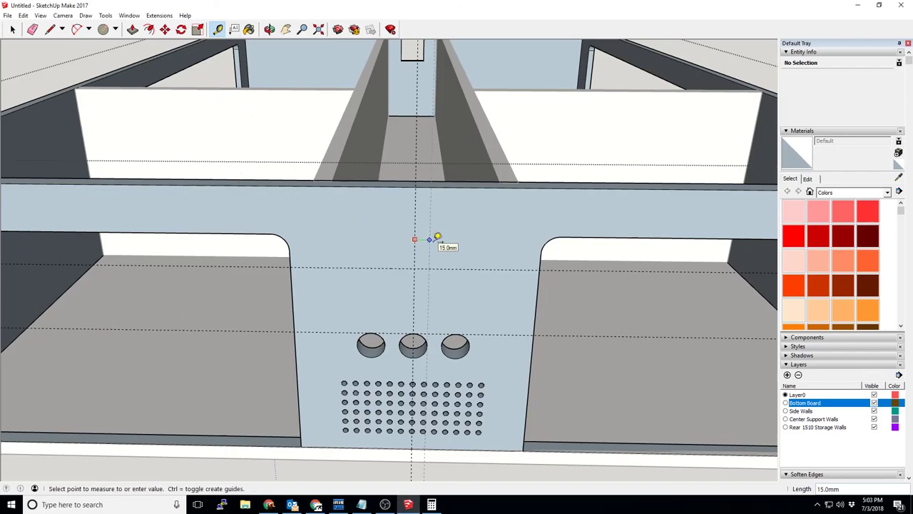
{"action": "key", "text": "Escape"}
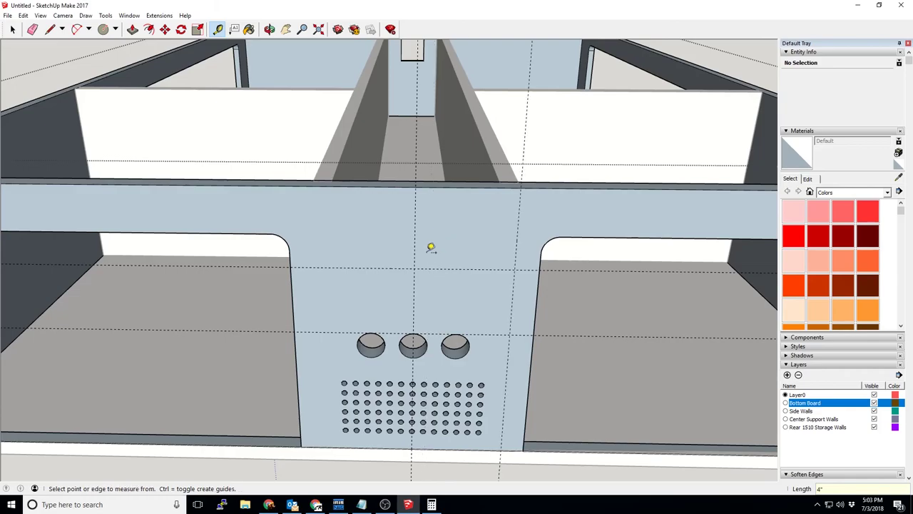
{"action": "scroll", "coordinate": [430, 246], "scroll_direction": "up", "scroll_amount": 2}
{"action": "left_click", "coordinate": [414, 230]}
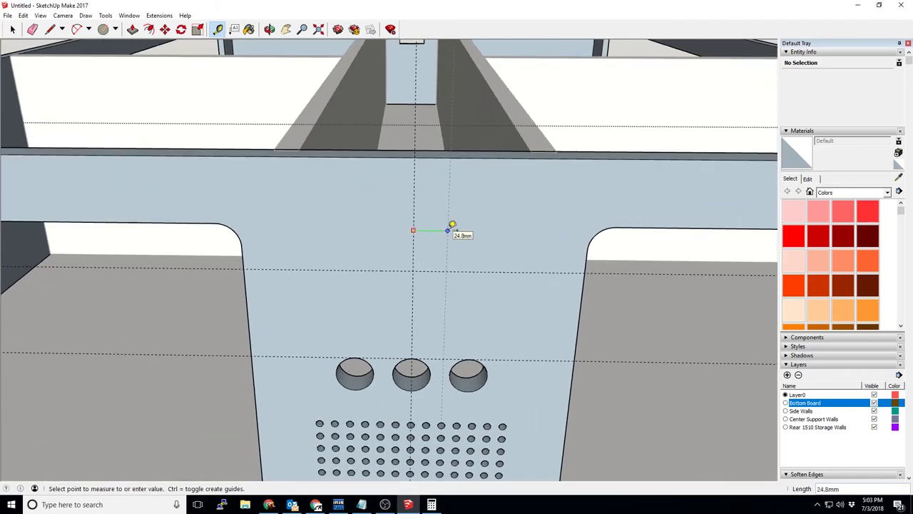
{"action": "type", "text": "50"}
{"action": "key", "text": "Return"}
{"action": "left_click", "coordinate": [414, 221]}
{"action": "key", "text": "Escape"}
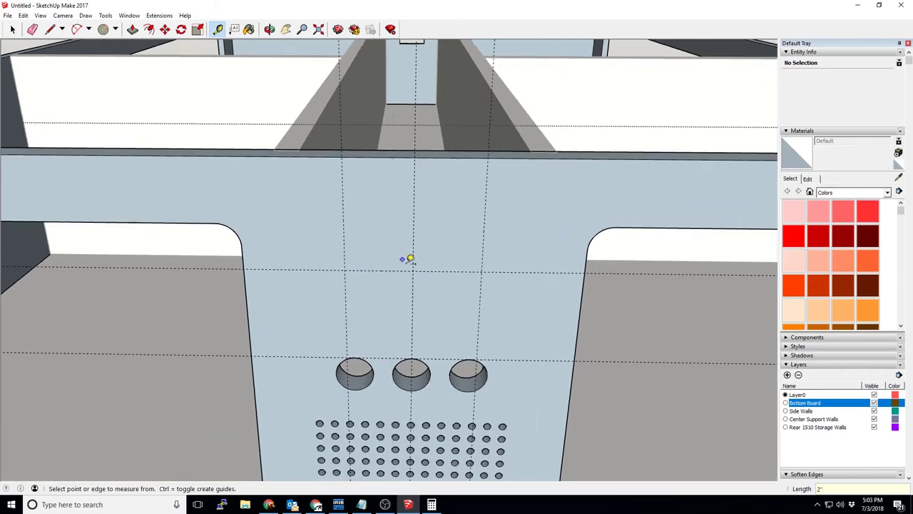
Add horizontal guides 2" below and 2" above the upper horizontal guide
{"action": "middle_click_drag", "start_coordinate": [407, 257], "coordinate": [407, 202]}
{"action": "left_click", "coordinate": [392, 192]}
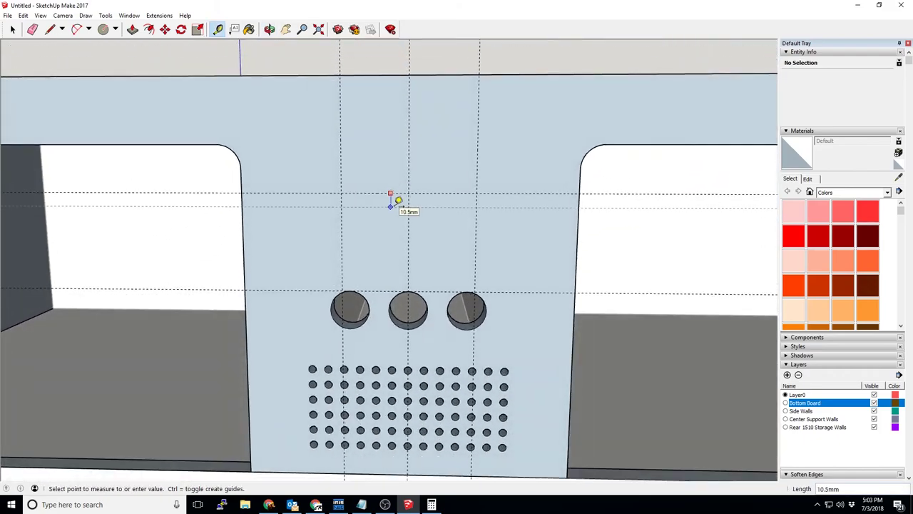
{"action": "type", "text": "2"}
{"action": "key", "text": "Return"}
{"action": "middle_click_drag", "start_coordinate": [404, 194], "coordinate": [408, 184]}
{"action": "left_click", "coordinate": [386, 191]}
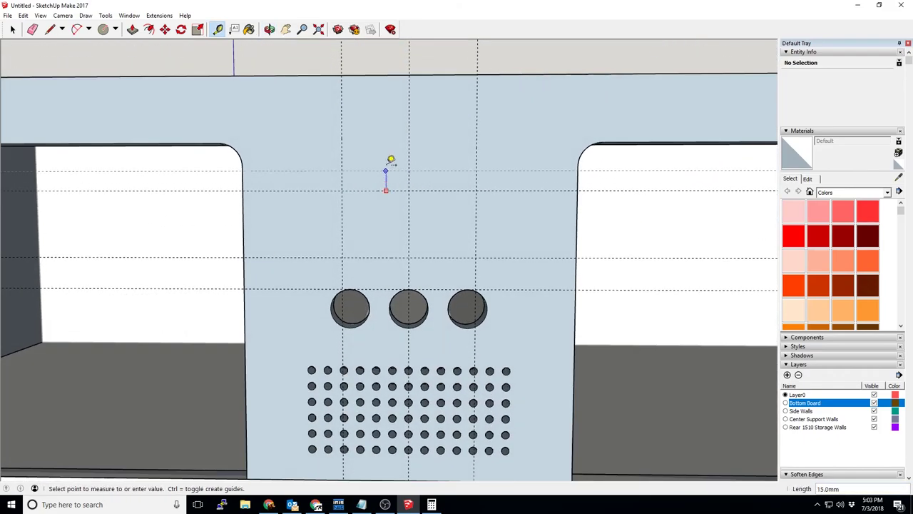
{"action": "type", "text": "2\""}
{"action": "key", "text": "Return"}
Outline a 101.6 mm square above the large holes with lines between the outer guide intersections
{"action": "scroll", "coordinate": [384, 144], "scroll_direction": "up", "scroll_amount": 2}
{"action": "key", "text": "l"}
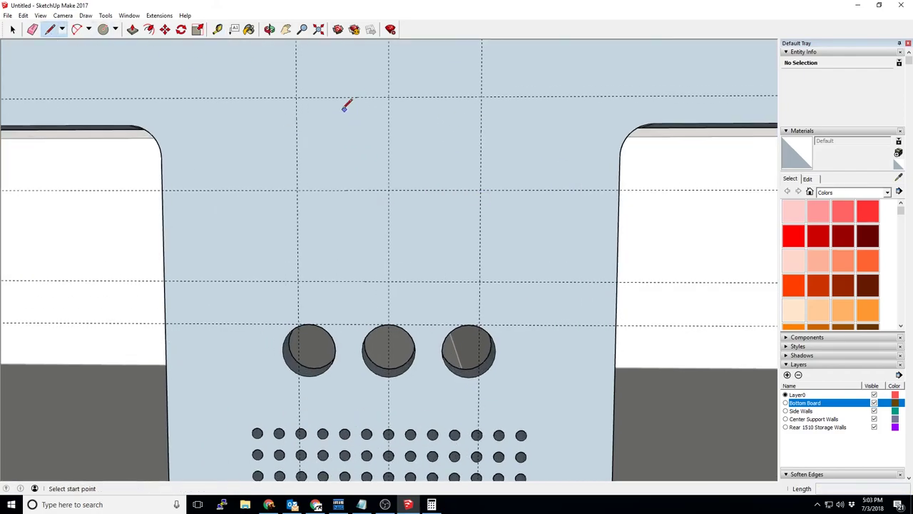
{"action": "left_click", "coordinate": [296, 98]}
{"action": "left_click", "coordinate": [297, 280]}
{"action": "left_click", "coordinate": [481, 281]}
{"action": "left_click", "coordinate": [482, 98]}
{"action": "left_click", "coordinate": [296, 98]}
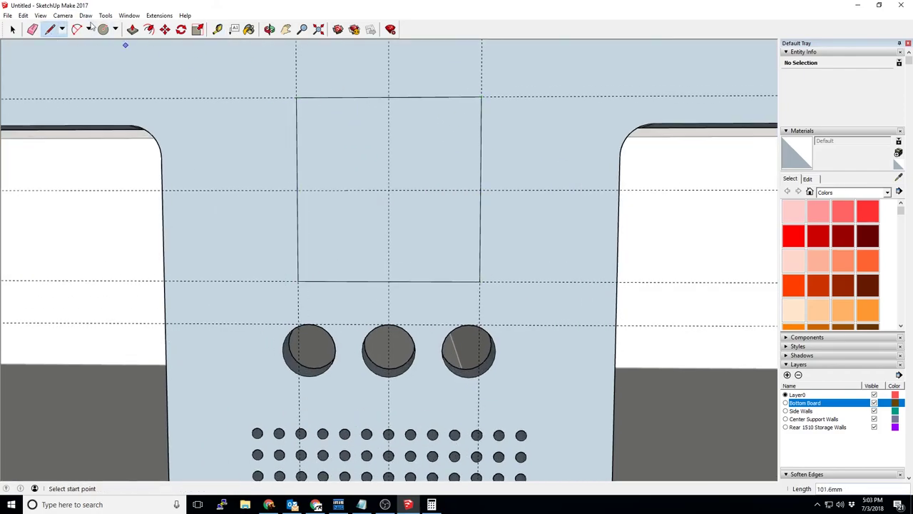
Push the square face through the end wall to cut an opening above the three large holes
{"action": "key", "text": "p"}
{"action": "left_click", "coordinate": [374, 147]}
{"action": "left_click", "coordinate": [440, 260]}
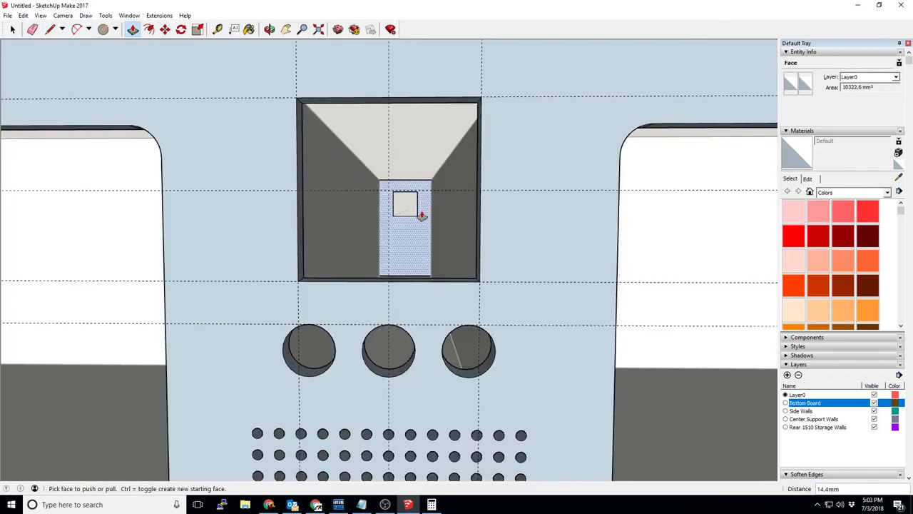
{"action": "scroll", "coordinate": [420, 214], "scroll_direction": "down", "scroll_amount": 3}
{"action": "middle_click_drag", "start_coordinate": [420, 213], "coordinate": [418, 226]}
{"action": "key", "text": "space"}
Delete the remaining vertical and horizontal guides around the square opening and the large holes
{"action": "left_click_drag", "start_coordinate": [478, 101], "coordinate": [298, 82]}
{"action": "key", "text": "Delete"}
{"action": "left_click_drag", "start_coordinate": [208, 242], "coordinate": [160, 351]}
{"action": "scroll", "coordinate": [147, 244], "scroll_direction": "down", "scroll_amount": 6}
{"action": "left_click_drag", "start_coordinate": [578, 211], "coordinate": [526, 312]}
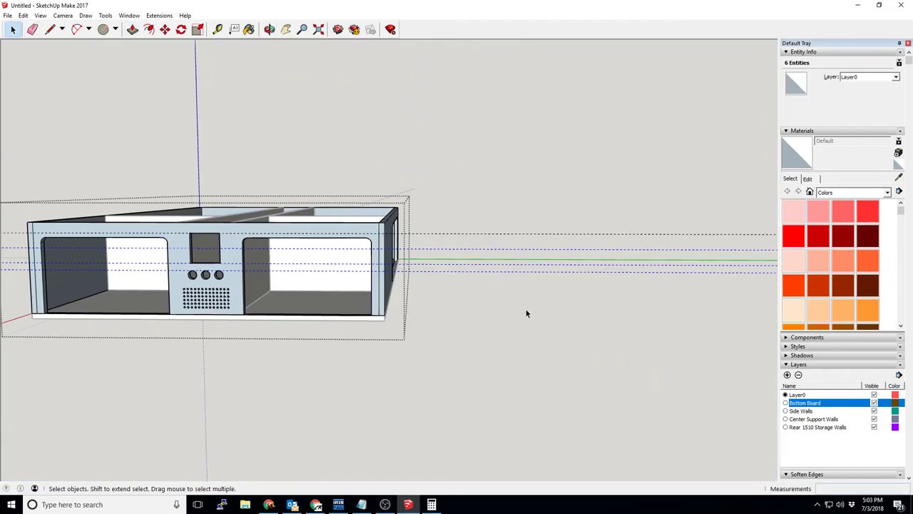
{"action": "key", "text": "Delete"}
Examine the new square opening above the three large holes, close up and with the whole box in view
{"action": "middle_click_drag", "start_coordinate": [241, 296], "coordinate": [355, 285], "text": "shift"}
{"action": "scroll", "coordinate": [350, 285], "scroll_direction": "up", "scroll_amount": 6}
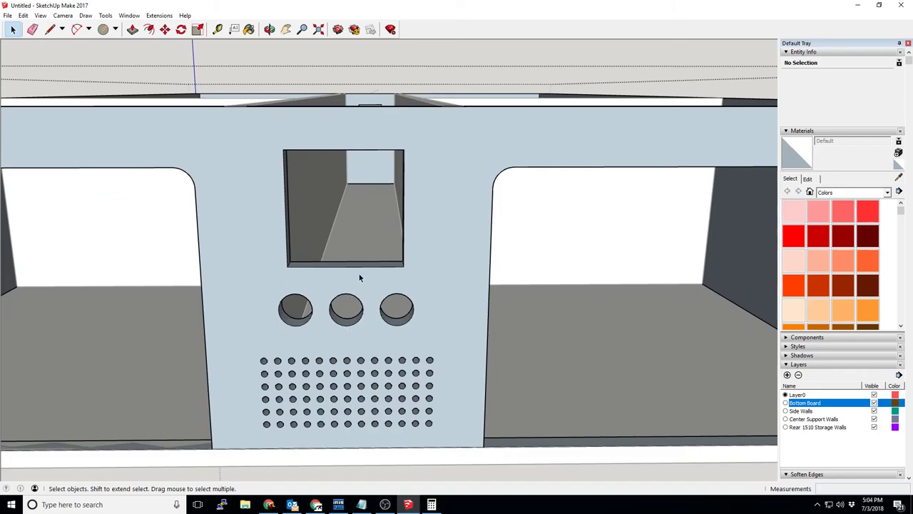
{"action": "middle_click_drag", "start_coordinate": [427, 231], "coordinate": [405, 379]}
{"action": "scroll", "coordinate": [404, 311], "scroll_direction": "down", "scroll_amount": 5}
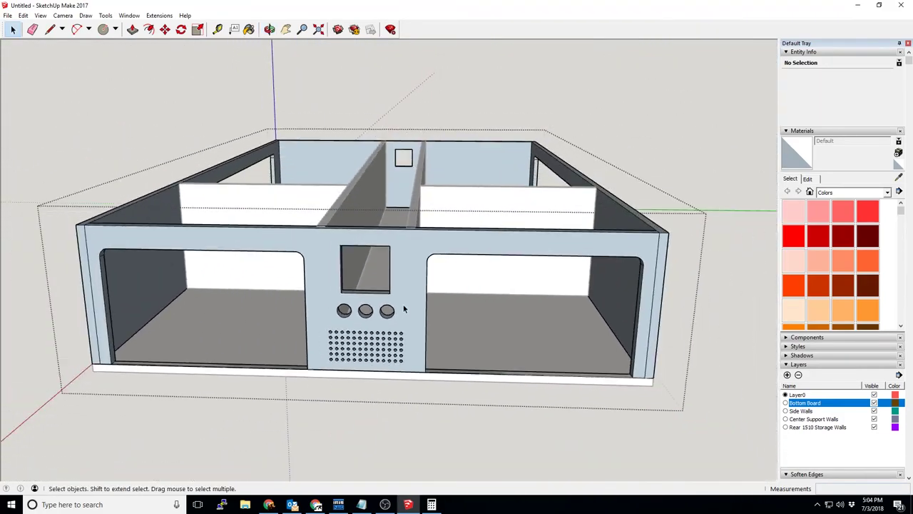
{"action": "middle_click_drag", "start_coordinate": [403, 255], "coordinate": [395, 299]}
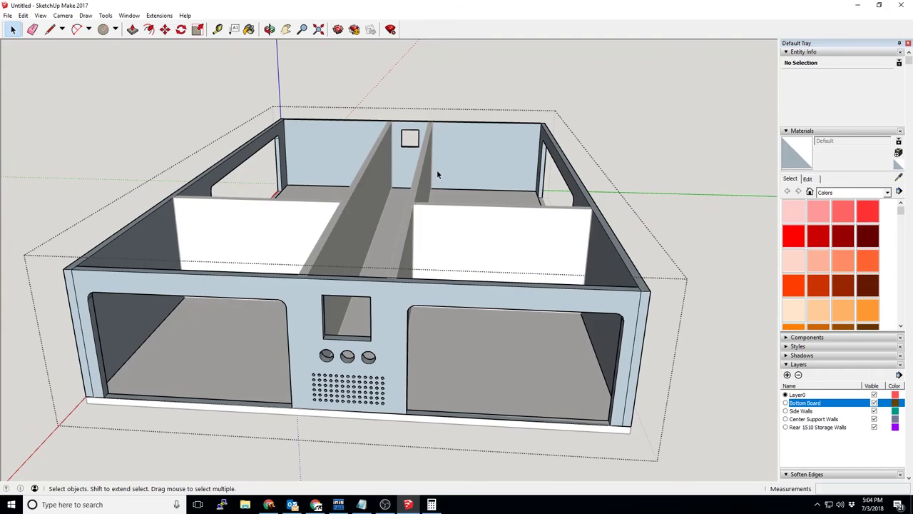
Redraw the upper edge of the small square opening in the opposite end wall to close its inner face
{"action": "scroll", "coordinate": [437, 174], "scroll_direction": "up", "scroll_amount": 10}
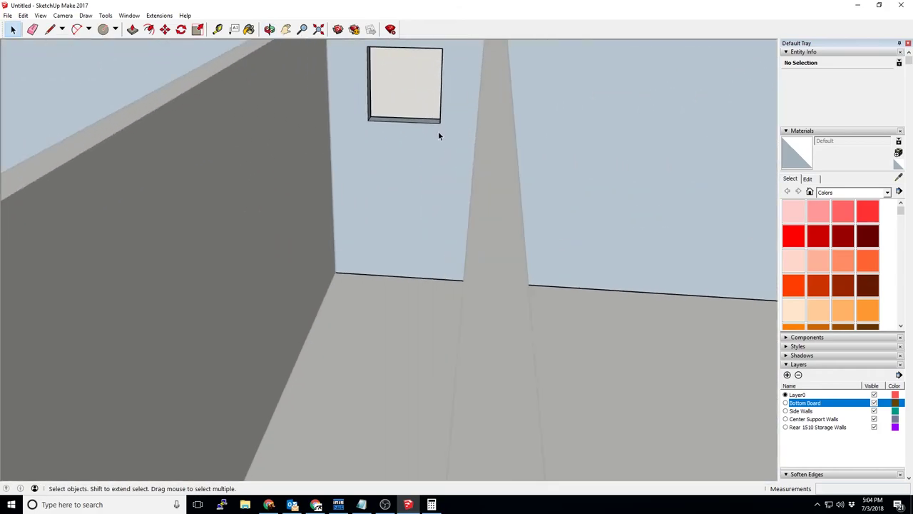
{"action": "scroll", "coordinate": [426, 257], "scroll_direction": "down", "scroll_amount": 5}
{"action": "scroll", "coordinate": [364, 279], "scroll_direction": "up", "scroll_amount": 6}
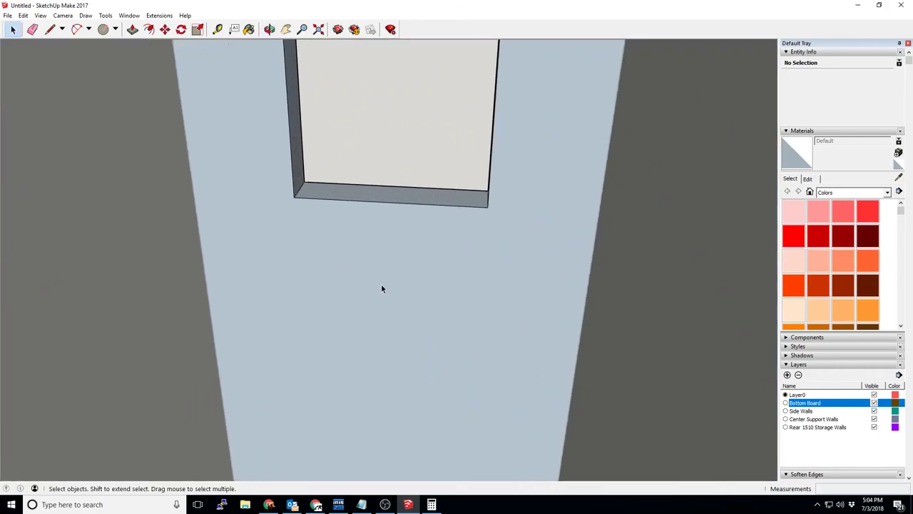
{"action": "middle_click_drag", "start_coordinate": [381, 288], "coordinate": [342, 353]}
{"action": "left_click", "coordinate": [49, 30]}
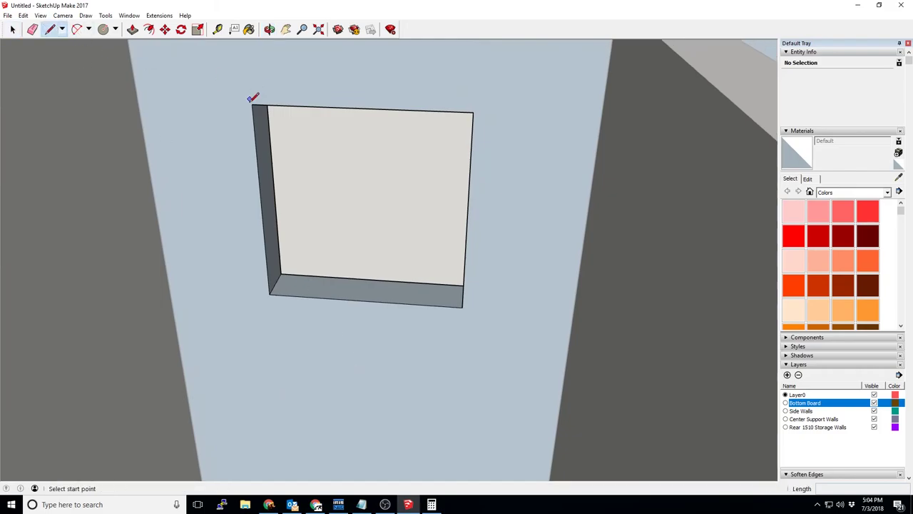
{"action": "left_click", "coordinate": [252, 105]}
{"action": "left_click", "coordinate": [473, 112]}
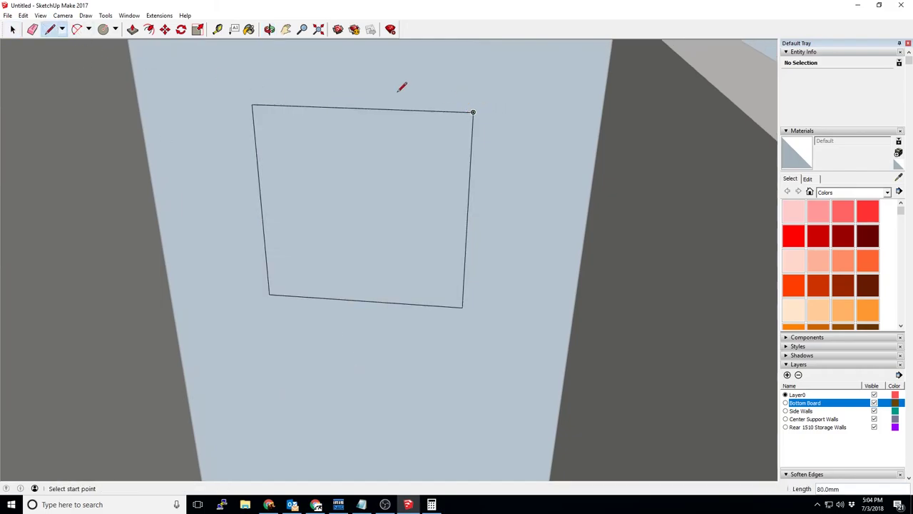
Delete the four outline edges of the closed square on the inner face of that wall
{"action": "left_click", "coordinate": [12, 30]}
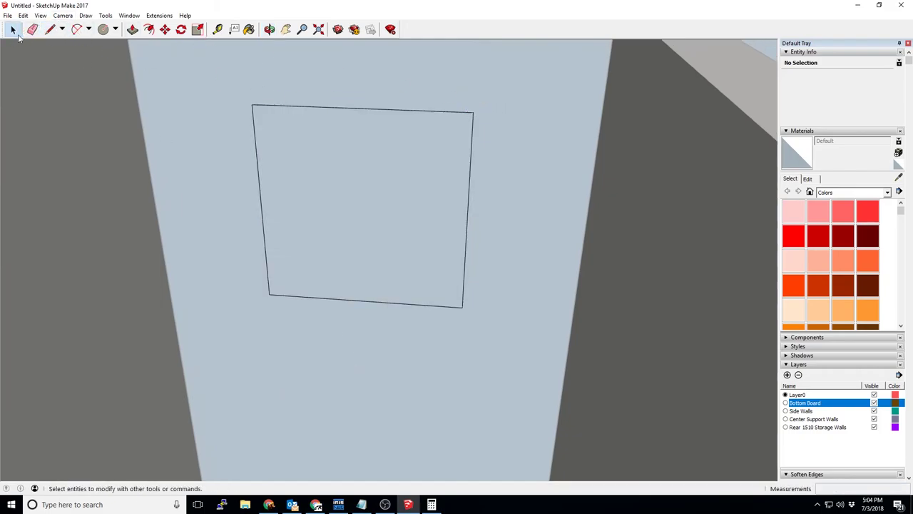
{"action": "left_click", "coordinate": [281, 109]}
{"action": "key", "text": "Delete"}
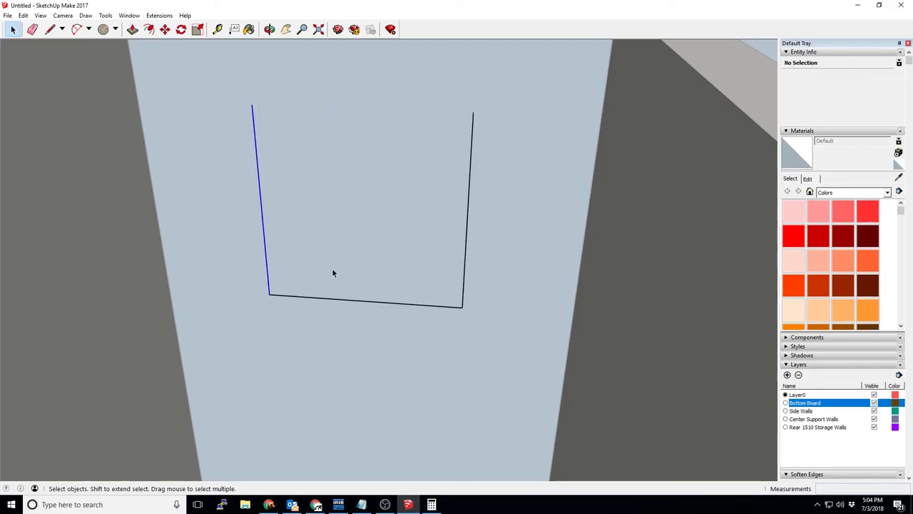
{"action": "key", "text": "Delete"}
{"action": "left_click", "coordinate": [328, 298]}
{"action": "key", "text": "Delete"}
{"action": "left_click", "coordinate": [465, 253]}
{"action": "key", "text": "Delete"}
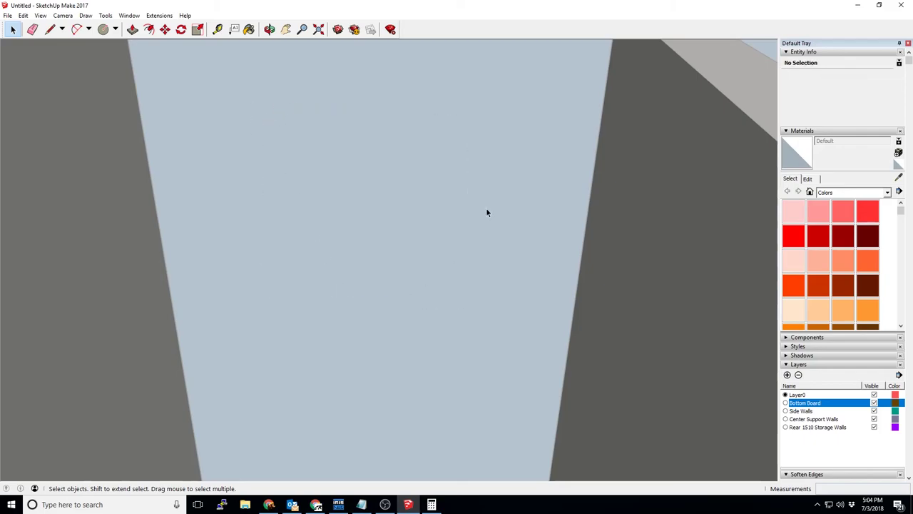
On the wall's outer side, delete the stray corner edge and redraw the square's upper edge to close the face
{"action": "scroll", "coordinate": [486, 209], "scroll_direction": "down", "scroll_amount": 6}
{"action": "middle_click_drag", "start_coordinate": [469, 180], "coordinate": [240, 197]}
{"action": "scroll", "coordinate": [239, 196], "scroll_direction": "up", "scroll_amount": 5}
{"action": "middle_click_drag", "start_coordinate": [457, 228], "coordinate": [358, 241]}
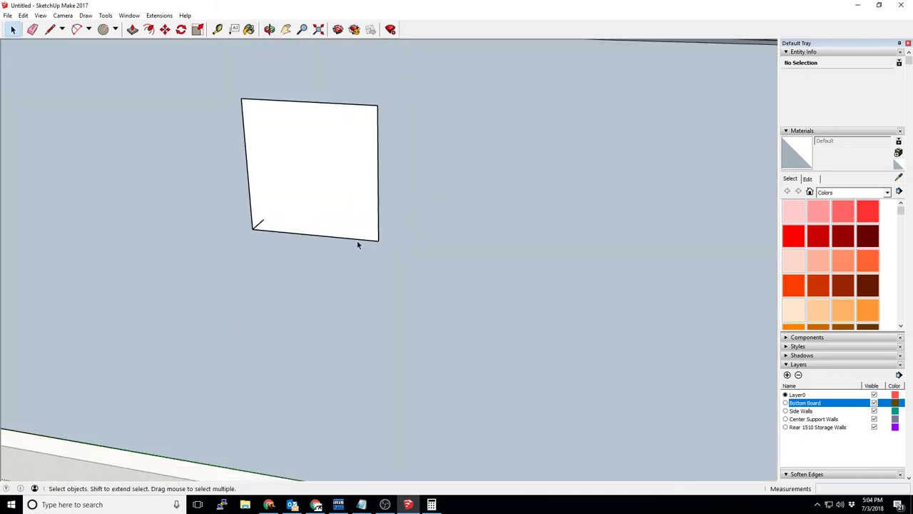
{"action": "middle_click_drag", "start_coordinate": [260, 223], "coordinate": [269, 107]}
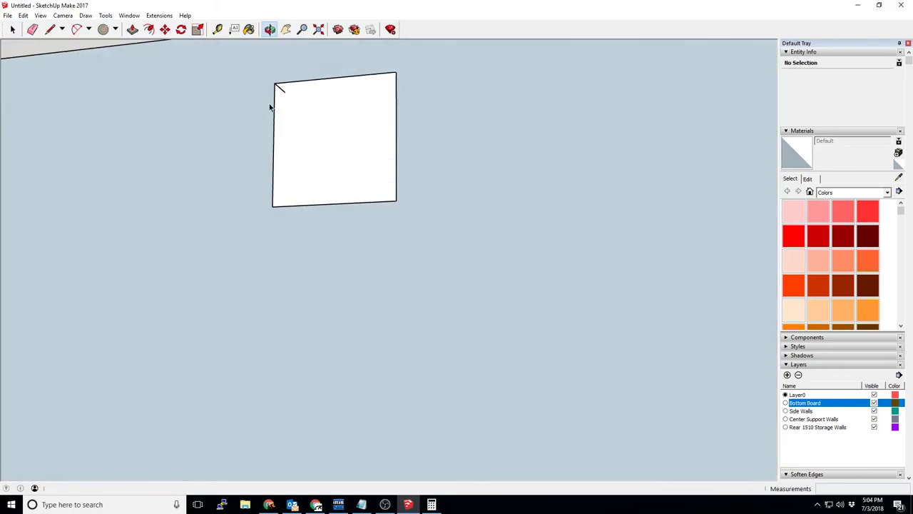
{"action": "key", "text": "space"}
{"action": "left_click", "coordinate": [285, 87]}
{"action": "key", "text": "Delete"}
{"action": "key", "text": "l"}
{"action": "left_click", "coordinate": [275, 84]}
{"action": "left_click", "coordinate": [396, 72]}
{"action": "key", "text": "space"}
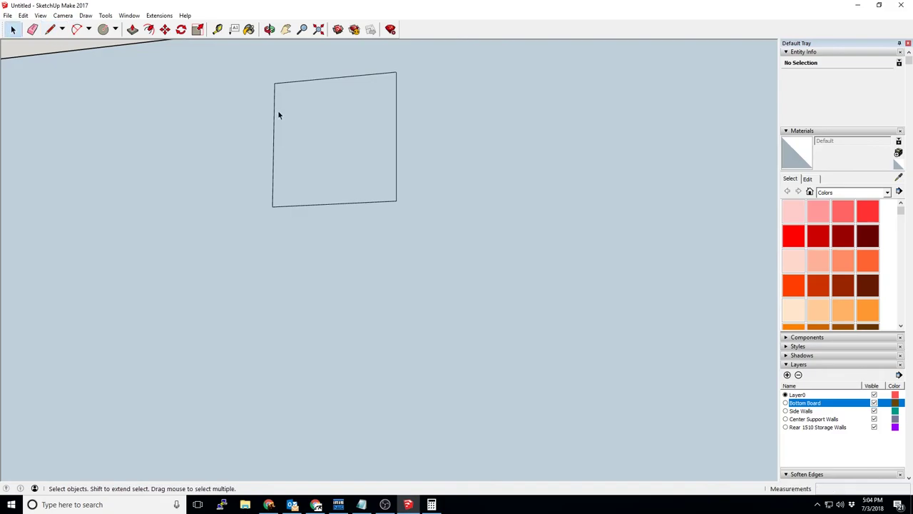
Delete the outline edges of the closed square on the outer face of the end wall
{"action": "left_click", "coordinate": [274, 112]}
{"action": "key", "text": "Delete"}
{"action": "left_click", "coordinate": [328, 78]}
{"action": "key", "text": "Delete"}
{"action": "left_click", "coordinate": [397, 100]}
{"action": "key", "text": "Delete"}
{"action": "left_click", "coordinate": [386, 202]}
{"action": "key", "text": "Delete"}
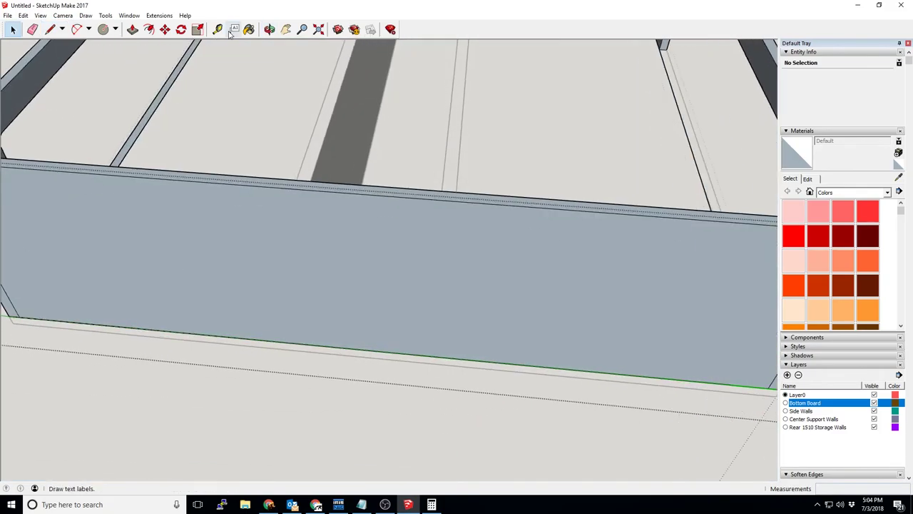
Place a vertical guide through the middle of the end wall, measured from its side edge
{"action": "left_click", "coordinate": [218, 29]}
{"action": "middle_click_drag", "start_coordinate": [254, 210], "coordinate": [102, 216]}
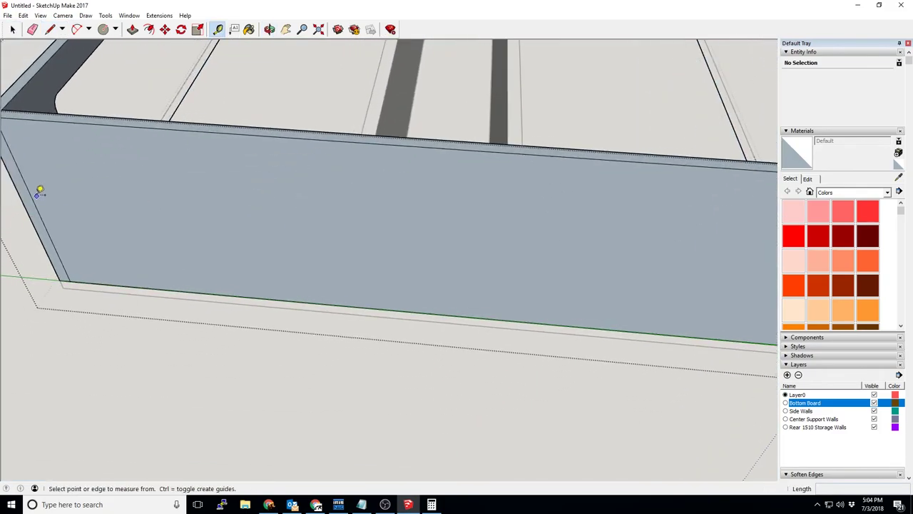
{"action": "left_click", "coordinate": [36, 193]}
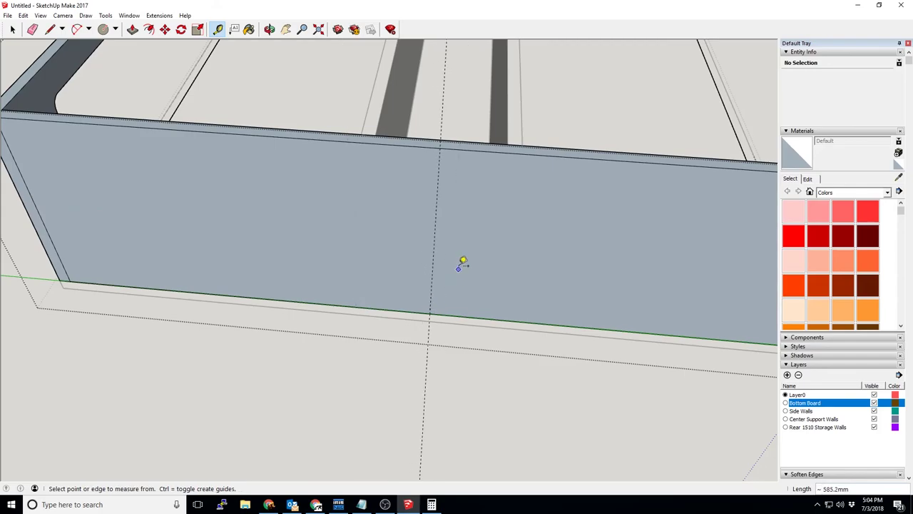
{"action": "middle_click_drag", "start_coordinate": [459, 269], "coordinate": [415, 241]}
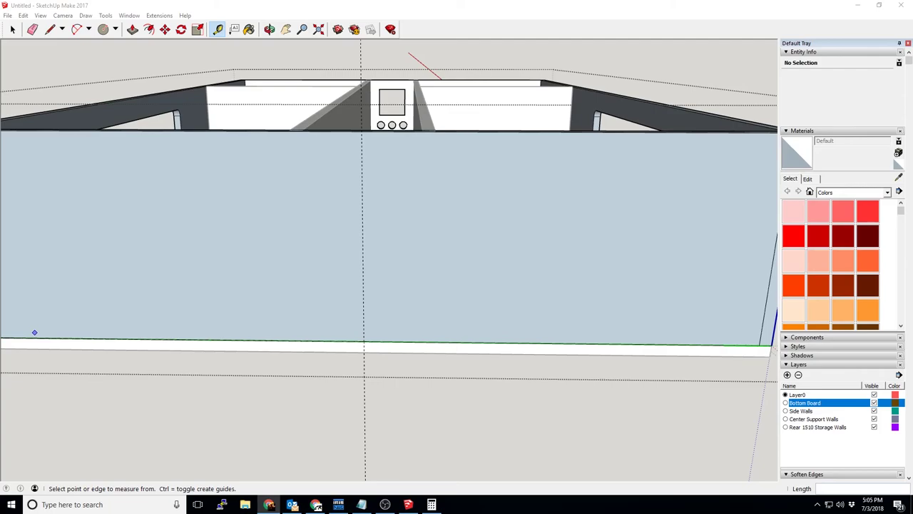
Measure the distance across the two centre divider walls just behind the end wall
{"action": "middle_click_drag", "start_coordinate": [528, 203], "coordinate": [356, 143]}
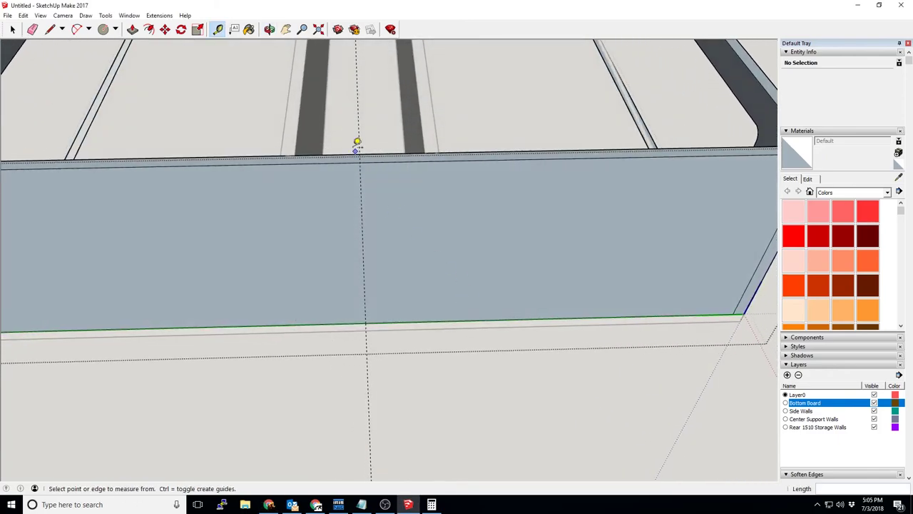
{"action": "left_click", "coordinate": [295, 141]}
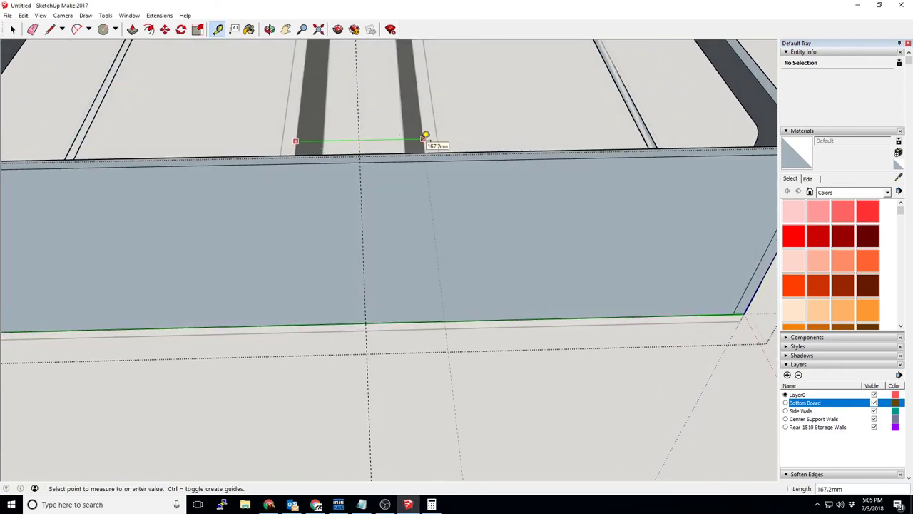
{"action": "left_click", "coordinate": [428, 139]}
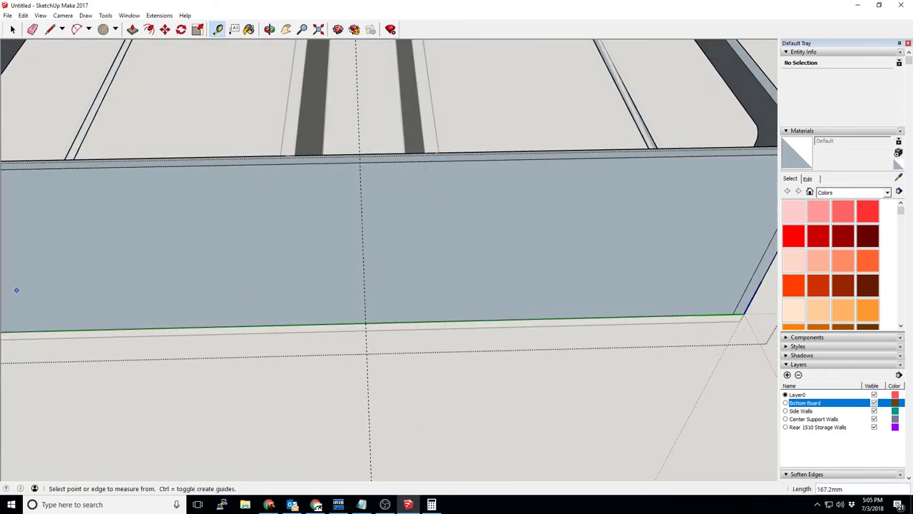
Place a horizontal guide 50 mm below the end wall's upper edge and another 120 mm below that guide
{"action": "middle_click_drag", "start_coordinate": [320, 320], "coordinate": [338, 206]}
{"action": "left_click", "coordinate": [343, 121]}
{"action": "type", "text": "50"}
{"action": "key", "text": "Return"}
{"action": "left_click", "coordinate": [342, 157]}
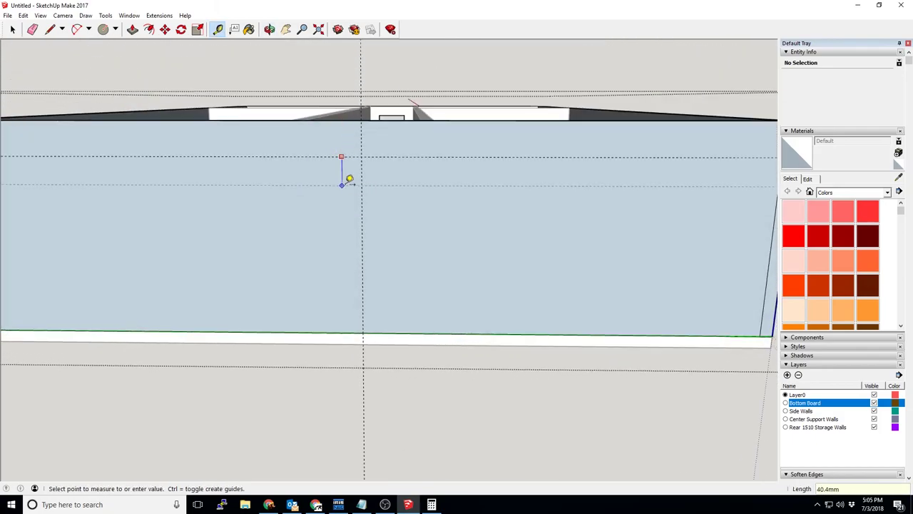
{"action": "type", "text": "120"}
{"action": "key", "text": "Return"}
Add vertical guides 60 mm and 52.5 mm to each side of the end wall's centre guide
{"action": "left_click", "coordinate": [362, 197]}
{"action": "type", "text": "60"}
{"action": "key", "text": "Return"}
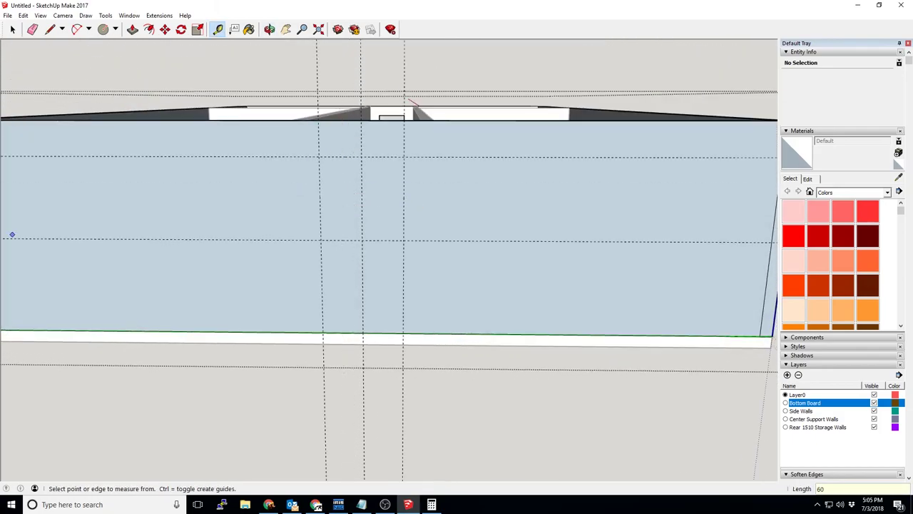
{"action": "key", "text": "alt+Tab"}
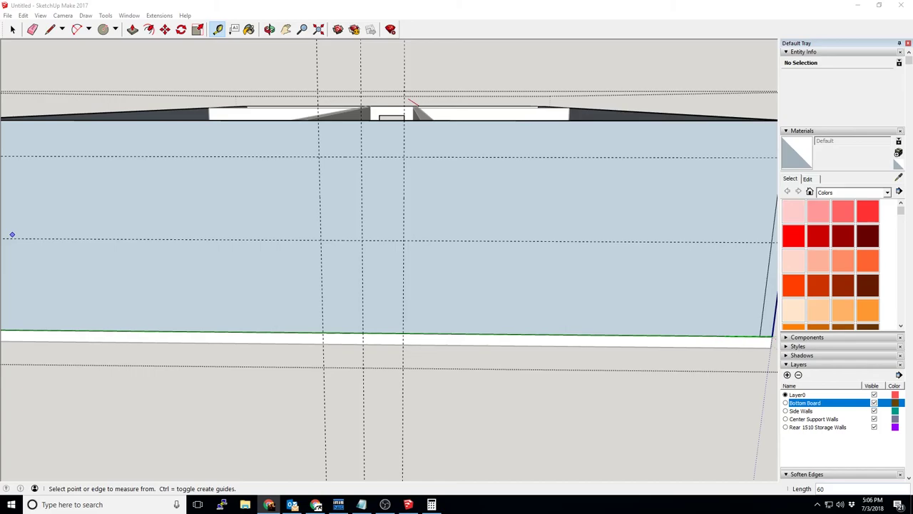
{"action": "scroll", "coordinate": [375, 187], "scroll_direction": "up", "scroll_amount": 3}
{"action": "key", "text": "alt+Tab"}
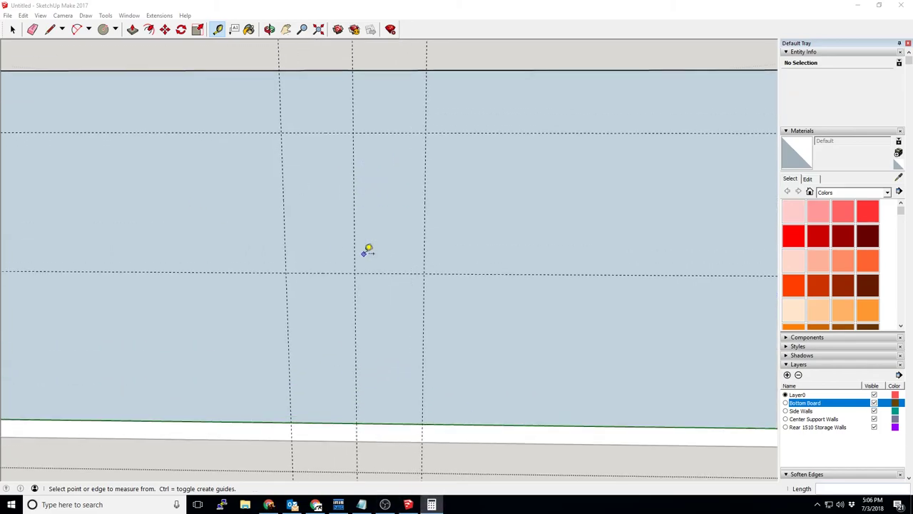
{"action": "left_click", "coordinate": [352, 207]}
{"action": "type", "text": "52.5"}
{"action": "key", "text": "Return"}
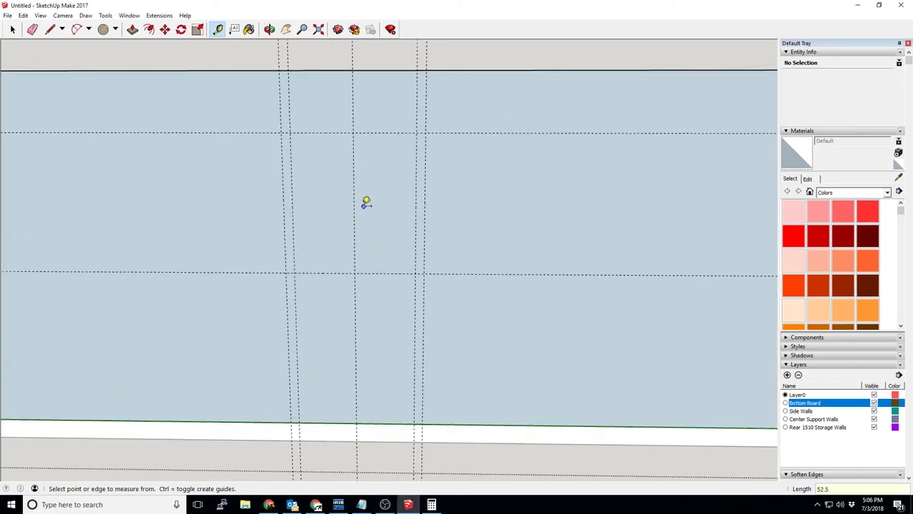
Place a horizontal guide 60 mm from the outer horizontal guides and add guides 52.5 mm above and below it
{"action": "left_click", "coordinate": [332, 273]}
{"action": "type", "text": "60"}
{"action": "key", "text": "Return"}
{"action": "left_click", "coordinate": [340, 205]}
{"action": "type", "text": "52.5"}
{"action": "key", "text": "Return"}
{"action": "left_click", "coordinate": [326, 204]}
{"action": "type", "text": "52.5"}
Draw four circles of 2.5 mm radius at the corner intersections of the 52.5 mm guides
{"action": "left_click", "coordinate": [104, 29]}
{"action": "scroll", "coordinate": [269, 266], "scroll_direction": "up", "scroll_amount": 4}
{"action": "left_click", "coordinate": [328, 265]}
{"action": "left_click", "coordinate": [329, 258]}
{"action": "left_click", "coordinate": [608, 266]}
{"action": "left_click", "coordinate": [608, 259]}
{"action": "middle_click_drag", "start_coordinate": [554, 227], "coordinate": [532, 401], "text": "shift"}
{"action": "left_click", "coordinate": [297, 160]}
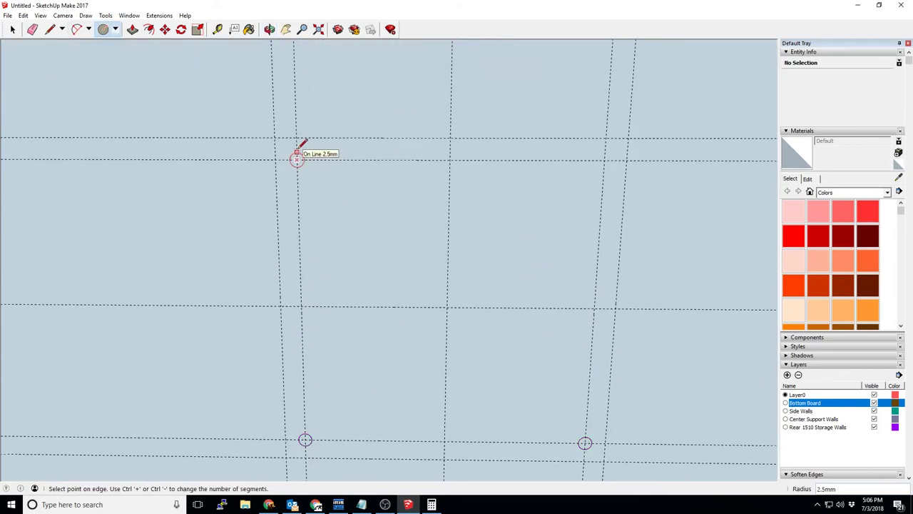
{"action": "left_click", "coordinate": [297, 151]}
{"action": "left_click", "coordinate": [605, 160]}
{"action": "left_click", "coordinate": [605, 152]}
Draw a 52.5 mm radius circle centred on the intersection of the two middle guides
{"action": "middle_click_drag", "start_coordinate": [548, 304], "coordinate": [520, 220]}
{"action": "left_click", "coordinate": [421, 223]}
{"action": "key", "text": "s"}
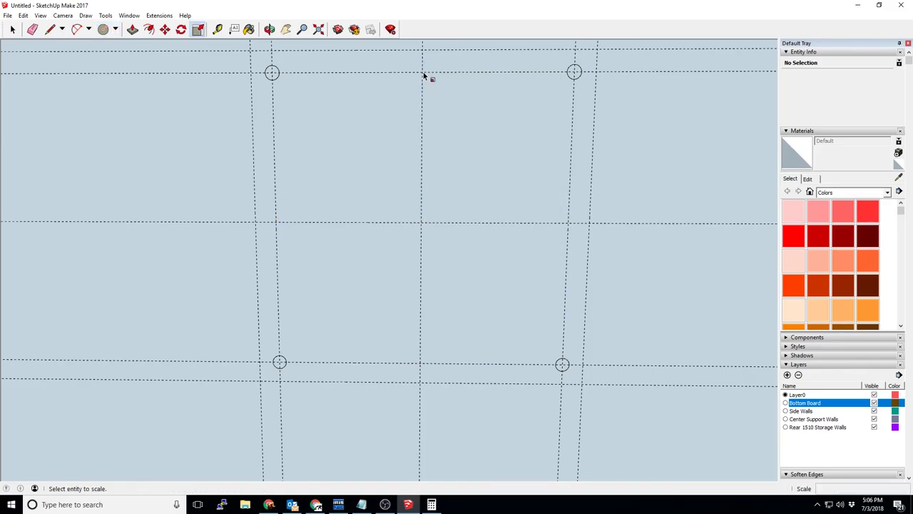
{"action": "left_click", "coordinate": [424, 76]}
{"action": "key", "text": "c"}
{"action": "left_click", "coordinate": [421, 222]}
{"action": "left_click", "coordinate": [423, 72]}
Set the large circle's number of segments to 60
{"action": "key", "text": "space"}
{"action": "left_click", "coordinate": [555, 159]}
{"action": "double_click", "coordinate": [862, 97]}
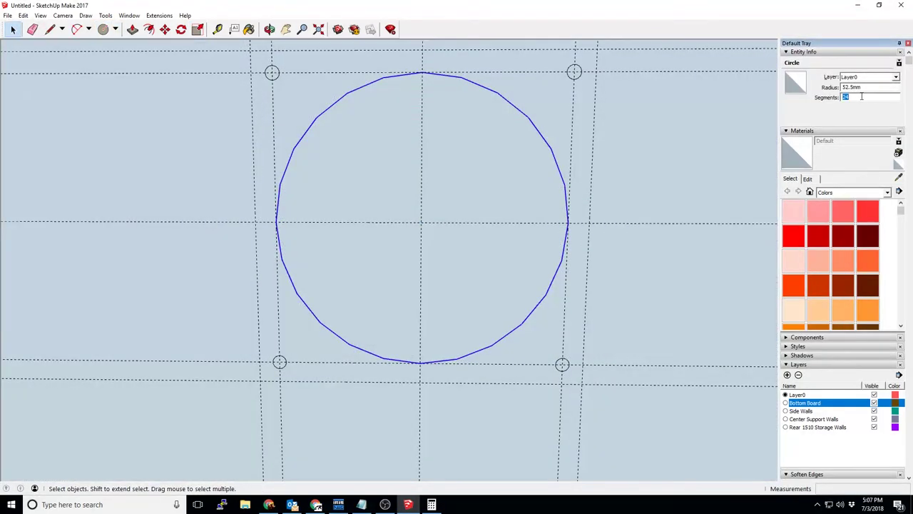
{"action": "type", "text": "60"}
{"action": "key", "text": "Return"}
Push the large circle's face 18 mm through the end wall to cut the hole
{"action": "left_click", "coordinate": [384, 176]}
{"action": "left_click", "coordinate": [134, 30]}
{"action": "left_click", "coordinate": [408, 148]}
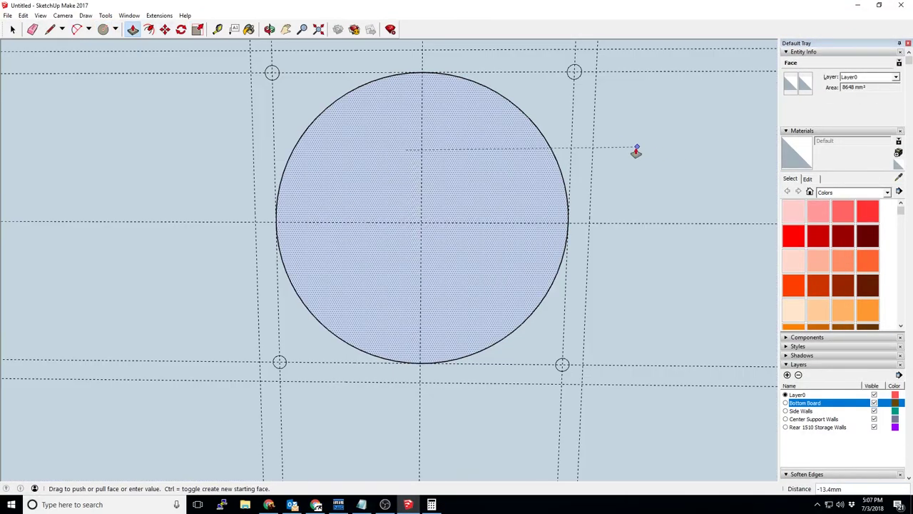
{"action": "left_click", "coordinate": [636, 151]}
Push the four small corner circles 18 mm through the end wall to cut the screw holes
{"action": "scroll", "coordinate": [269, 68], "scroll_direction": "up", "scroll_amount": 6}
{"action": "double_click", "coordinate": [276, 102]}
{"action": "middle_click_drag", "start_coordinate": [282, 102], "coordinate": [397, 170], "text": "shift"}
{"action": "left_click", "coordinate": [397, 169]}
{"action": "scroll", "coordinate": [397, 170], "scroll_direction": "down", "scroll_amount": 6}
{"action": "scroll", "coordinate": [671, 171], "scroll_direction": "up", "scroll_amount": 6}
{"action": "middle_click_drag", "start_coordinate": [628, 171], "coordinate": [479, 190], "text": "shift"}
{"action": "scroll", "coordinate": [396, 171], "scroll_direction": "up", "scroll_amount": 3}
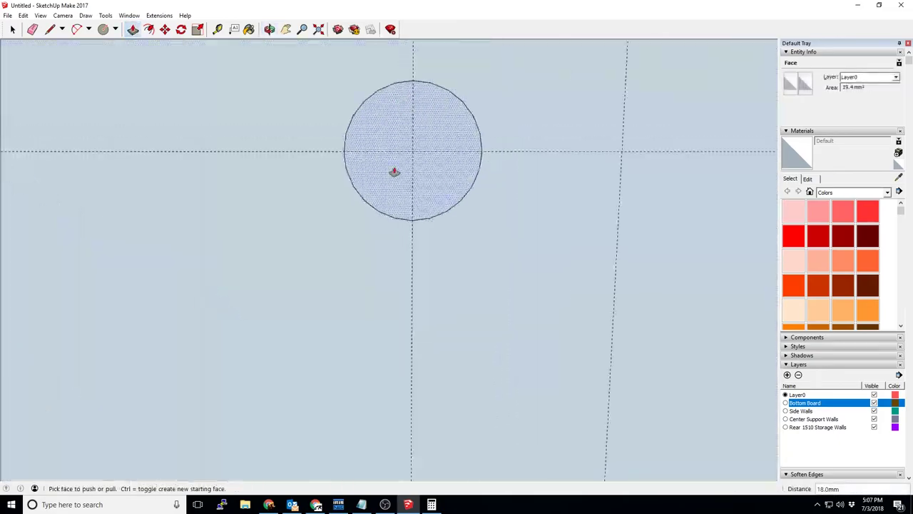
{"action": "left_click", "coordinate": [394, 174]}
{"action": "left_click", "coordinate": [391, 145]}
{"action": "scroll", "coordinate": [392, 145], "scroll_direction": "down", "scroll_amount": 6}
{"action": "scroll", "coordinate": [466, 241], "scroll_direction": "up", "scroll_amount": 5}
{"action": "left_click", "coordinate": [464, 239]}
{"action": "left_click", "coordinate": [410, 147]}
{"action": "scroll", "coordinate": [409, 147], "scroll_direction": "down", "scroll_amount": 10}
{"action": "scroll", "coordinate": [268, 258], "scroll_direction": "up", "scroll_amount": 10}
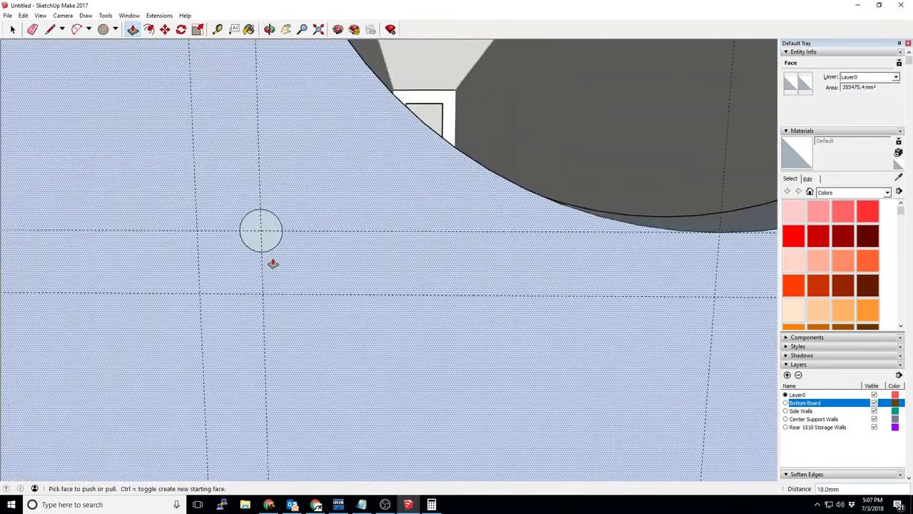
{"action": "left_click", "coordinate": [274, 232]}
{"action": "left_click", "coordinate": [335, 193]}
{"action": "scroll", "coordinate": [334, 193], "scroll_direction": "down", "scroll_amount": 10}
Delete the vertical and horizontal construction guides around the new holes
{"action": "left_click", "coordinate": [14, 29]}
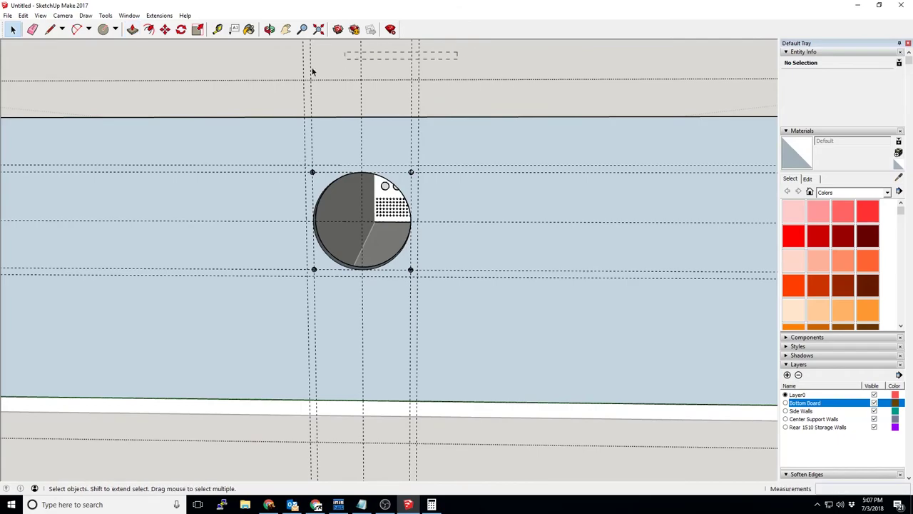
{"action": "left_click_drag", "start_coordinate": [312, 71], "coordinate": [244, 84]}
{"action": "key", "text": "Delete"}
{"action": "scroll", "coordinate": [302, 207], "scroll_direction": "down", "scroll_amount": 3}
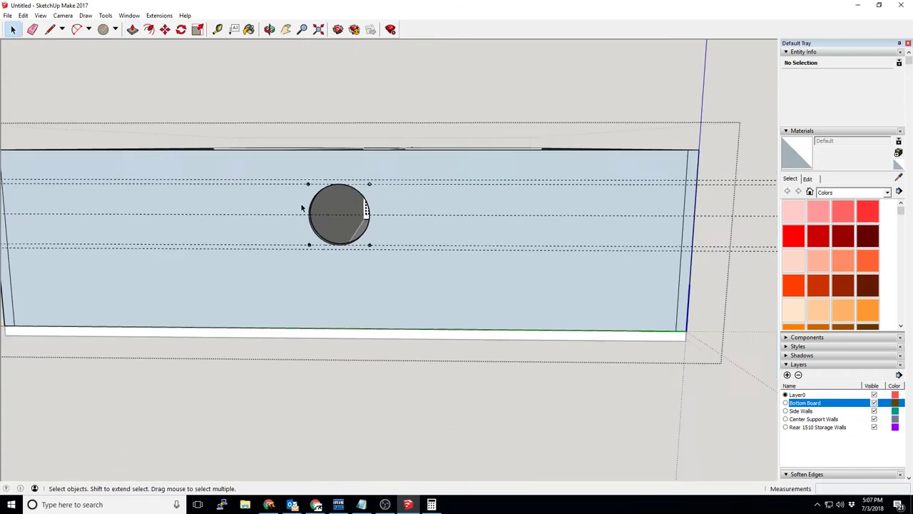
{"action": "scroll", "coordinate": [303, 208], "scroll_direction": "down", "scroll_amount": 1}
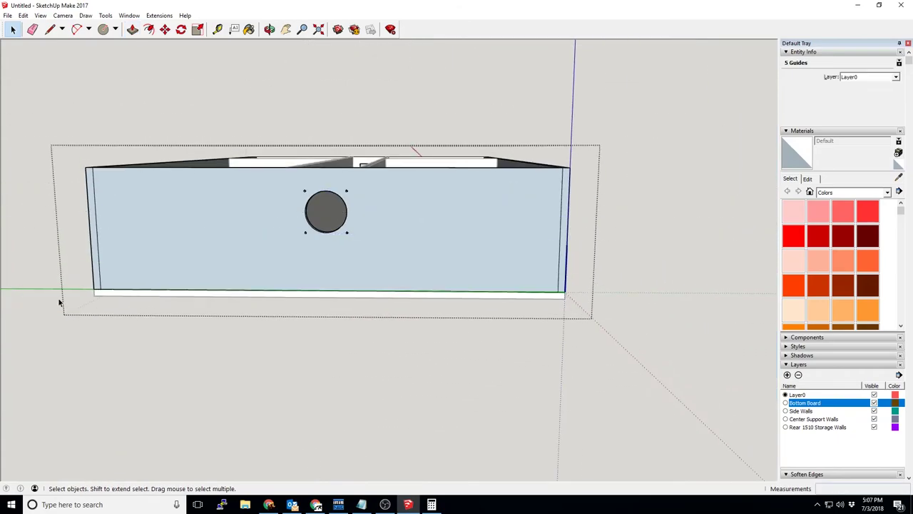
Examine the large round hole with its four corner holes, and the box interior from above
{"action": "scroll", "coordinate": [297, 187], "scroll_direction": "up", "scroll_amount": 5}
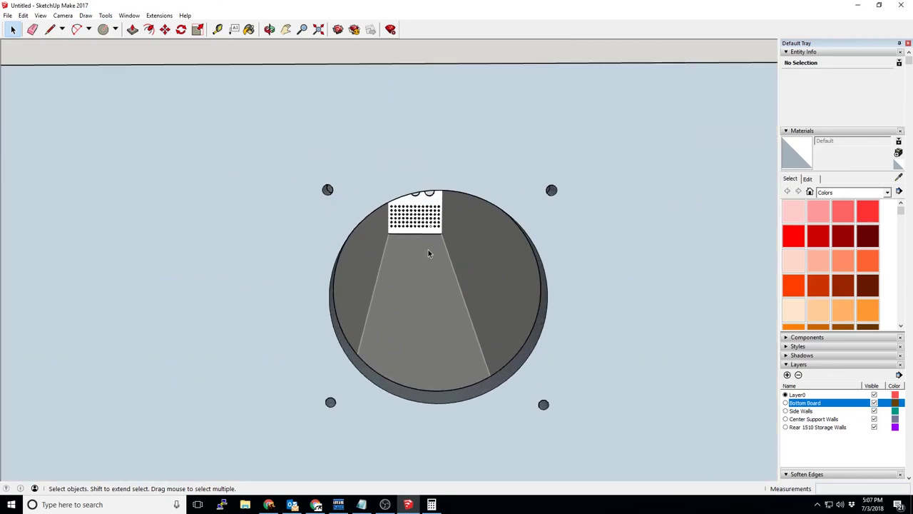
{"action": "middle_click_drag", "start_coordinate": [428, 252], "coordinate": [307, 169]}
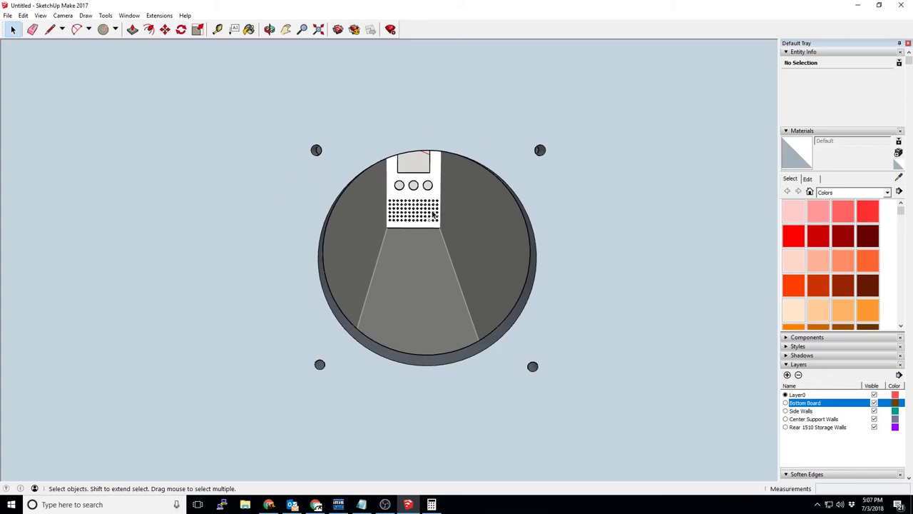
{"action": "middle_click_drag", "start_coordinate": [461, 274], "coordinate": [406, 111]}
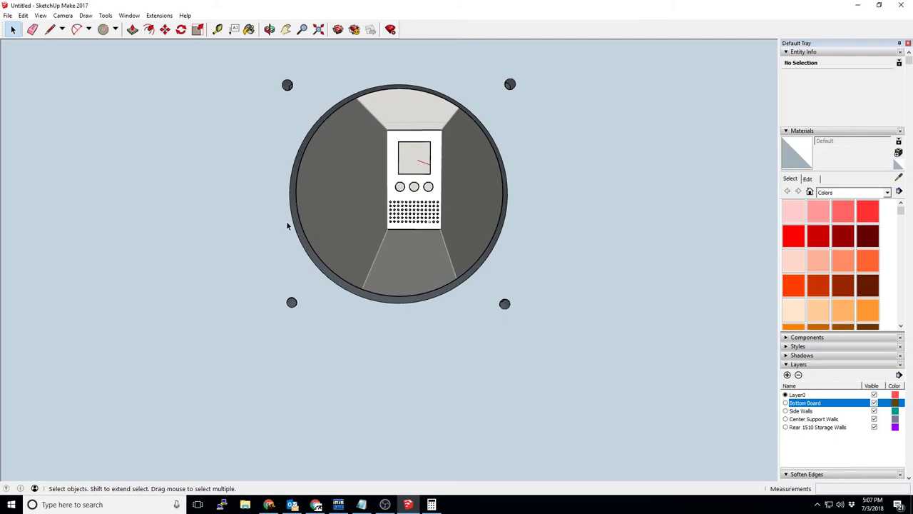
{"action": "mouse_move", "coordinate": [470, 223]}
{"action": "middle_mouse_down"}
{"action": "mouse_move", "coordinate": [464, 230]}
{"action": "mouse_move", "coordinate": [568, 93]}
{"action": "mouse_move", "coordinate": [439, 218]}
{"action": "middle_mouse_up"}
{"action": "scroll", "coordinate": [461, 227], "scroll_direction": "down", "scroll_amount": 4}
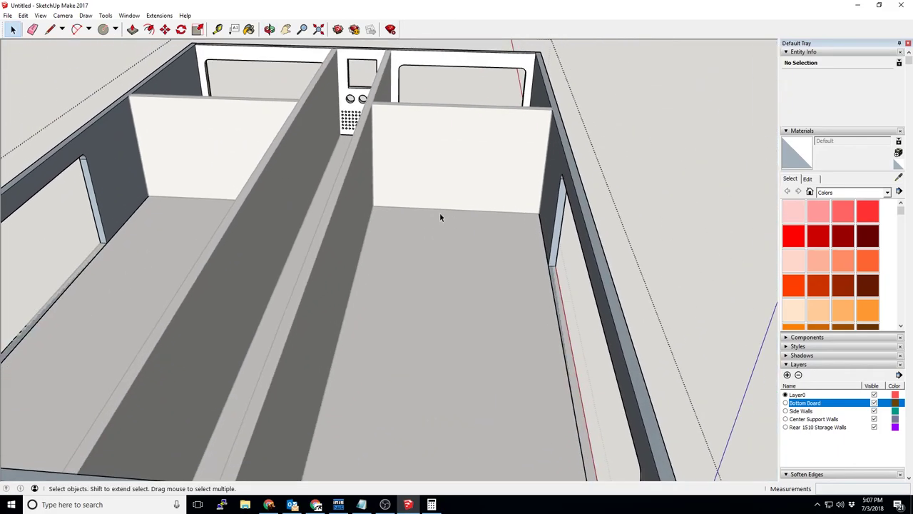
{"action": "mouse_move", "coordinate": [717, 157]}
{"action": "middle_mouse_down"}
{"action": "mouse_move", "coordinate": [547, 261]}
{"action": "mouse_move", "coordinate": [513, 308]}
{"action": "mouse_move", "coordinate": [638, 279]}
{"action": "mouse_move", "coordinate": [422, 392]}
{"action": "mouse_move", "coordinate": [418, 350]}
{"action": "mouse_move", "coordinate": [467, 353]}
{"action": "middle_mouse_up"}
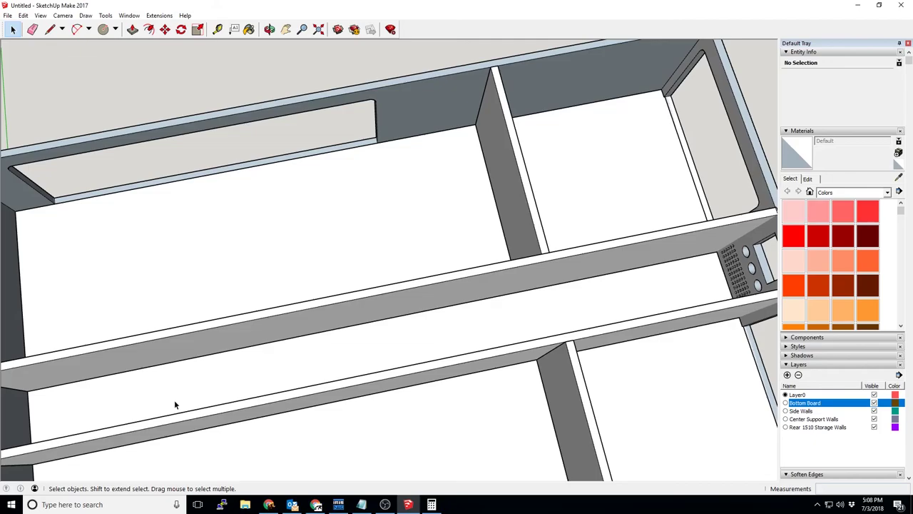
Place a vertical guide through the midpoint of the bottom edge of the end wall with the large round hole
{"action": "middle_click_drag", "start_coordinate": [416, 336], "coordinate": [489, 321]}
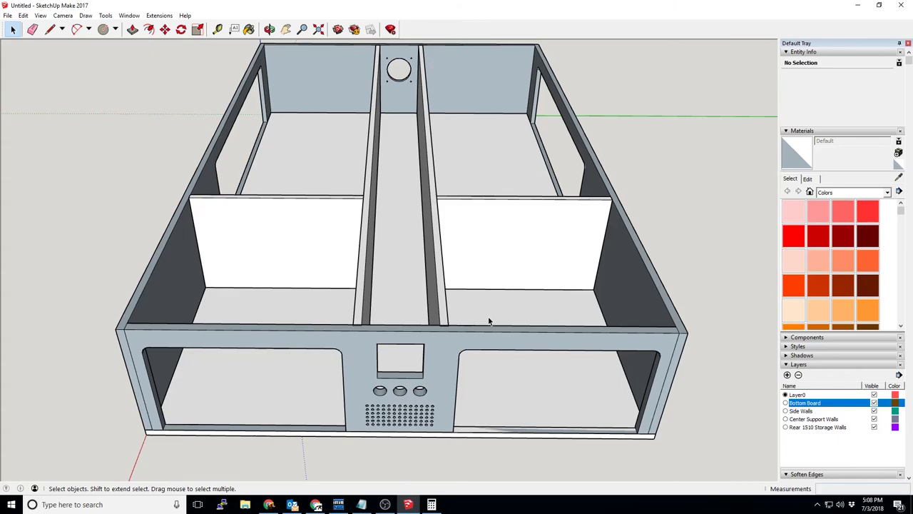
{"action": "middle_click_drag", "start_coordinate": [491, 186], "coordinate": [488, 206]}
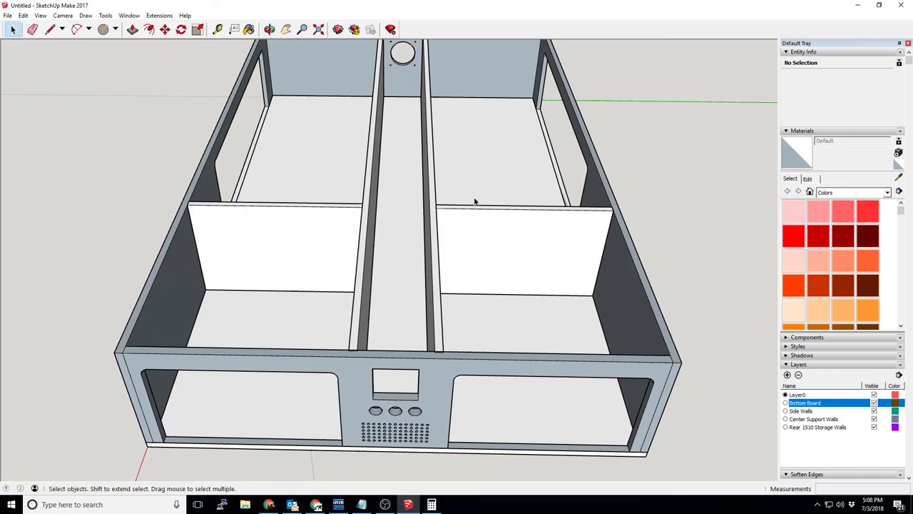
{"action": "mouse_move", "coordinate": [486, 190]}
{"action": "middle_mouse_down"}
{"action": "mouse_move", "coordinate": [36, 160]}
{"action": "mouse_move", "coordinate": [57, 165]}
{"action": "middle_mouse_up"}
{"action": "mouse_move", "coordinate": [391, 216]}
{"action": "middle_mouse_down"}
{"action": "mouse_move", "coordinate": [262, 191]}
{"action": "mouse_move", "coordinate": [489, 126]}
{"action": "mouse_move", "coordinate": [622, 73]}
{"action": "mouse_move", "coordinate": [656, 131]}
{"action": "mouse_move", "coordinate": [648, 157]}
{"action": "mouse_move", "coordinate": [379, 188]}
{"action": "middle_mouse_up"}
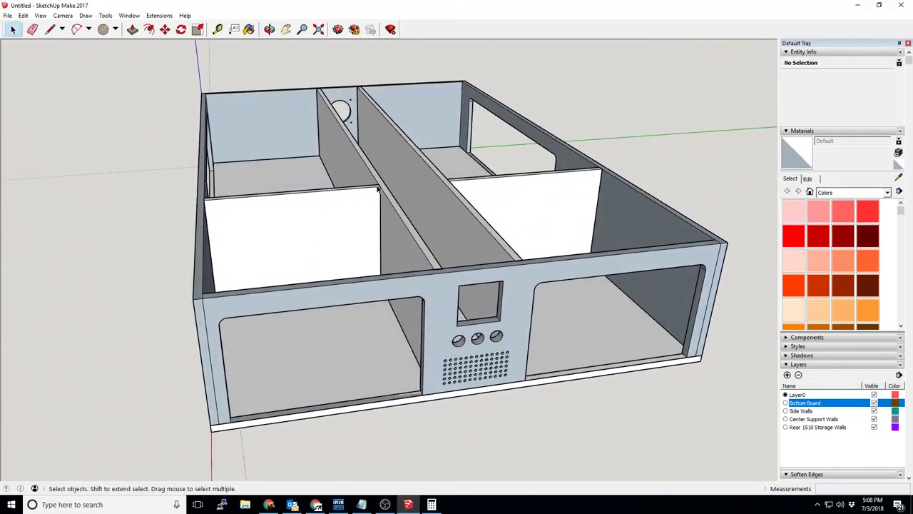
{"action": "mouse_move", "coordinate": [288, 159]}
{"action": "middle_mouse_down"}
{"action": "mouse_move", "coordinate": [535, 197]}
{"action": "mouse_move", "coordinate": [307, 224]}
{"action": "mouse_move", "coordinate": [403, 214]}
{"action": "mouse_move", "coordinate": [381, 285]}
{"action": "middle_mouse_up"}
{"action": "middle_click_drag", "start_coordinate": [381, 326], "coordinate": [396, 251]}
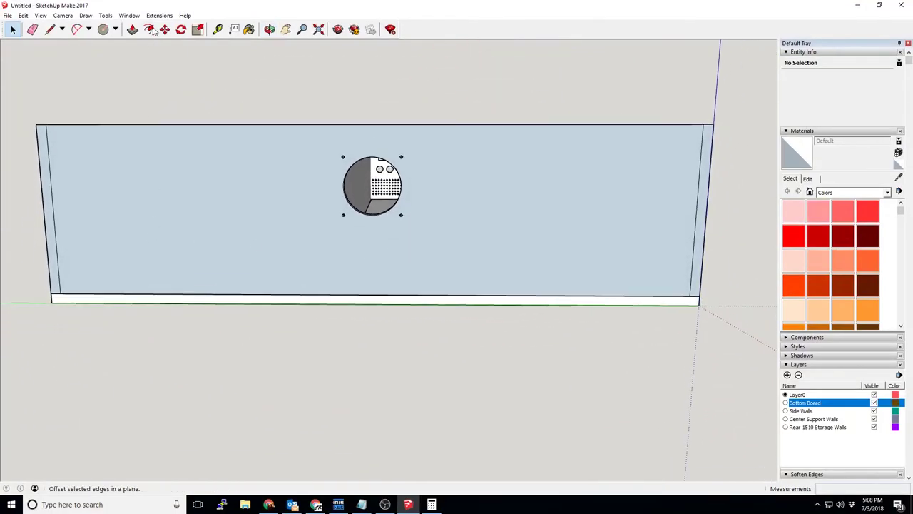
{"action": "key", "text": "t"}
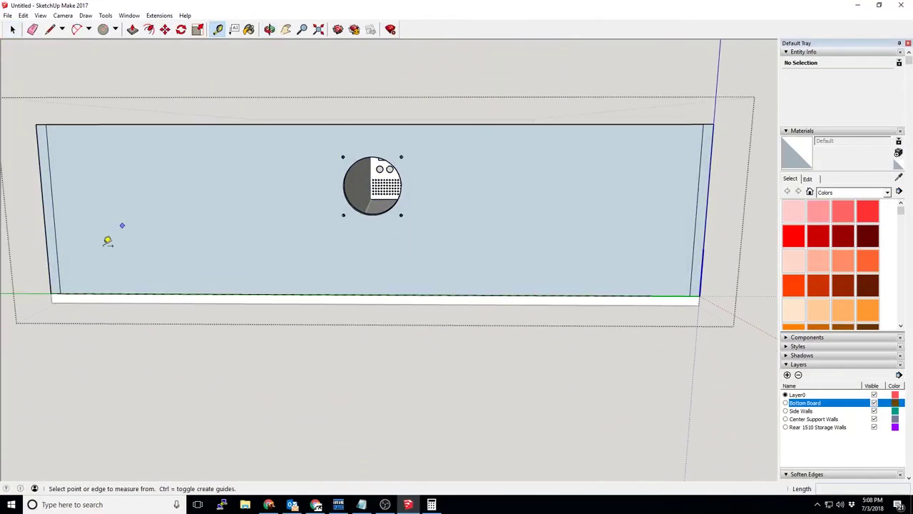
{"action": "left_click", "coordinate": [57, 256]}
{"action": "left_click", "coordinate": [373, 293]}
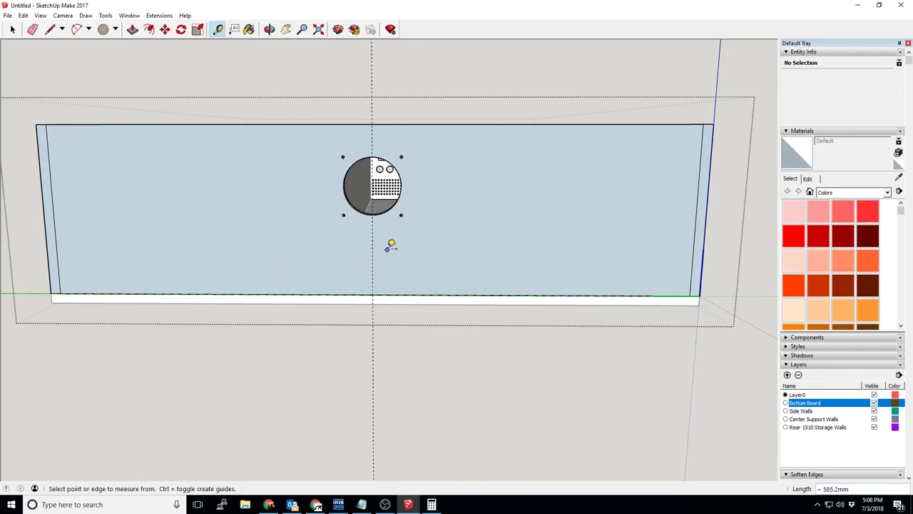
Add a horizontal guide 70 mm above the end wall's bottom edge, below the large round hole
{"action": "mouse_move", "coordinate": [387, 244]}
{"action": "middle_mouse_down"}
{"action": "mouse_move", "coordinate": [376, 249]}
{"action": "mouse_move", "coordinate": [383, 238]}
{"action": "middle_mouse_up"}
{"action": "scroll", "coordinate": [386, 238], "scroll_direction": "up", "scroll_amount": 3}
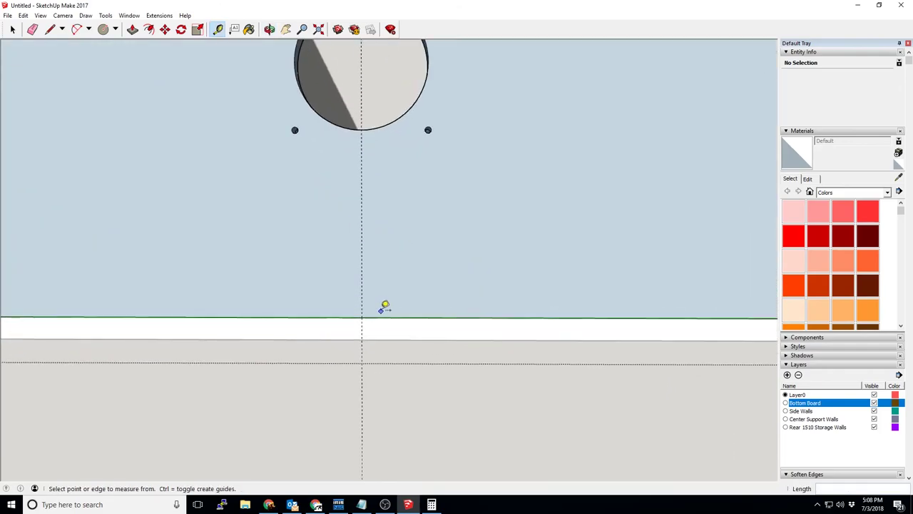
{"action": "left_click", "coordinate": [380, 317]}
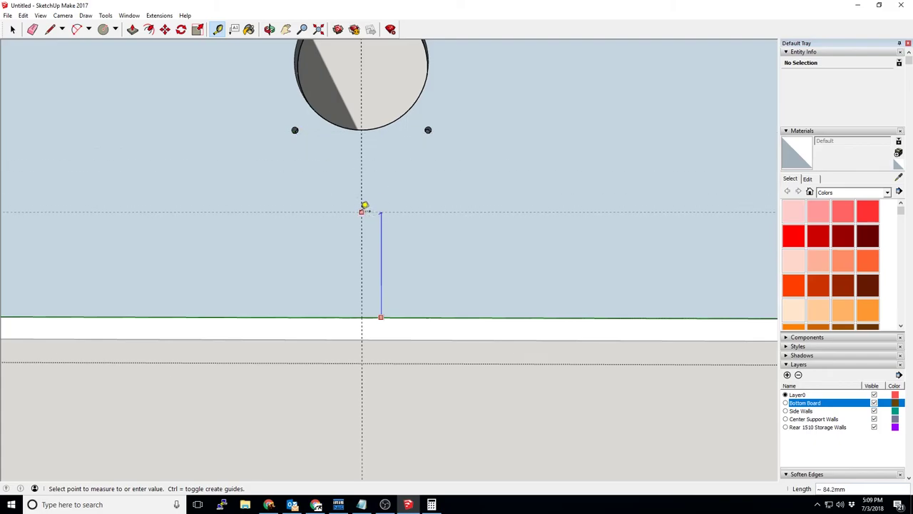
{"action": "type", "text": "70"}
{"action": "key", "text": "Return"}
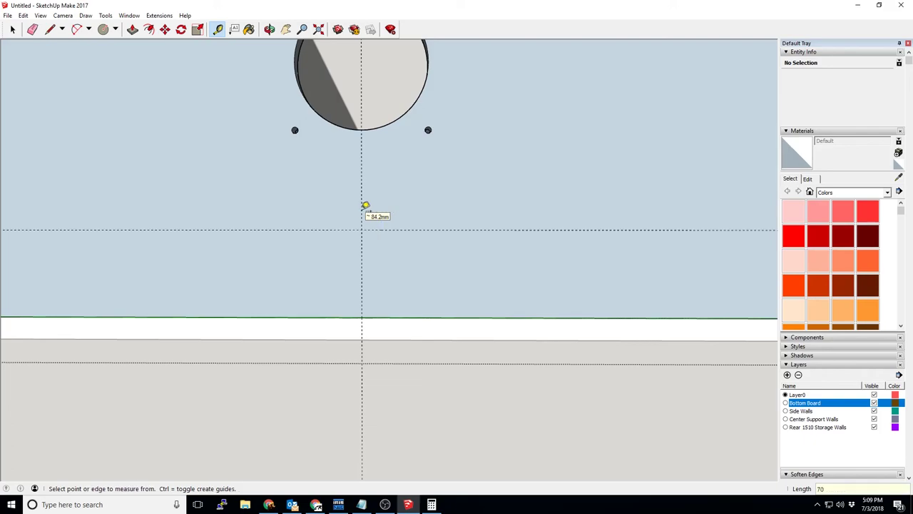
Draw a circle with a 12.5 mm radius centred where the two guides cross
{"action": "left_click", "coordinate": [103, 29]}
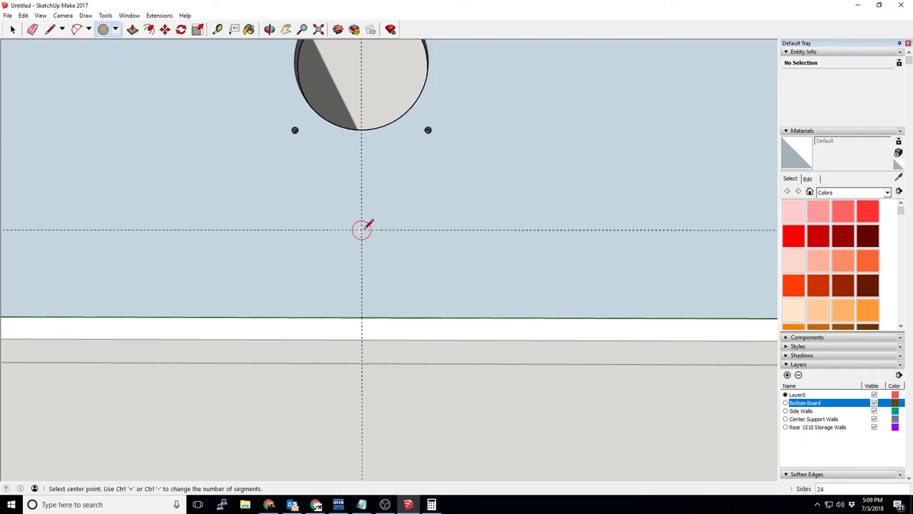
{"action": "left_click", "coordinate": [362, 229]}
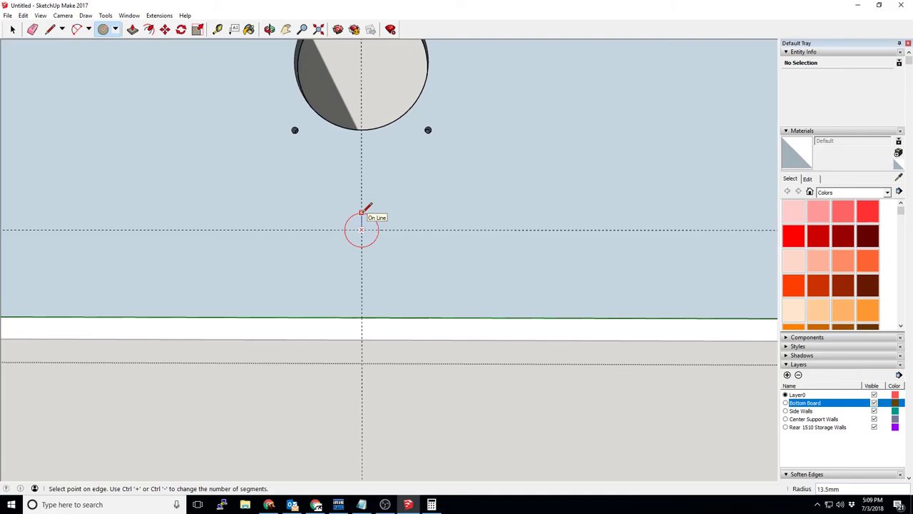
{"action": "type", "text": "12.5"}
{"action": "key", "text": "Return"}
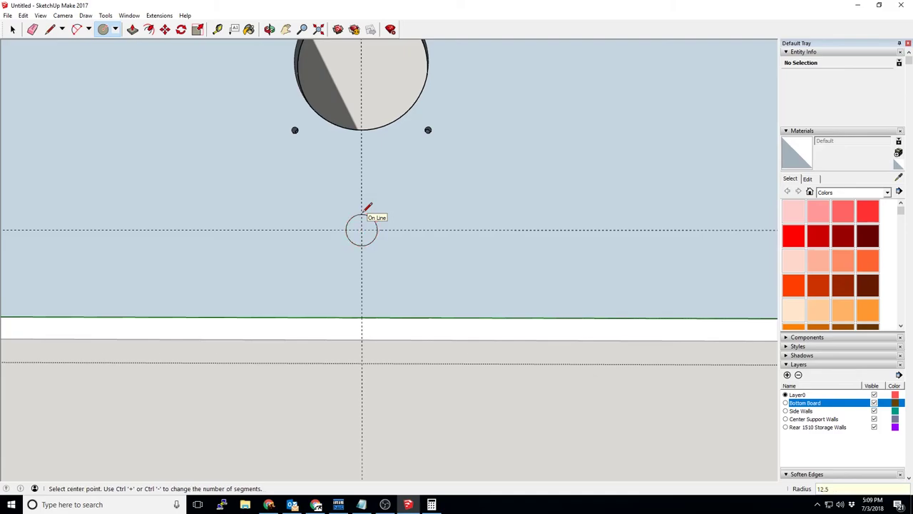
Push the new circle's face through the end wall to cut the small round hole
{"action": "key", "text": "p"}
{"action": "scroll", "coordinate": [361, 229], "scroll_direction": "up", "scroll_amount": 5}
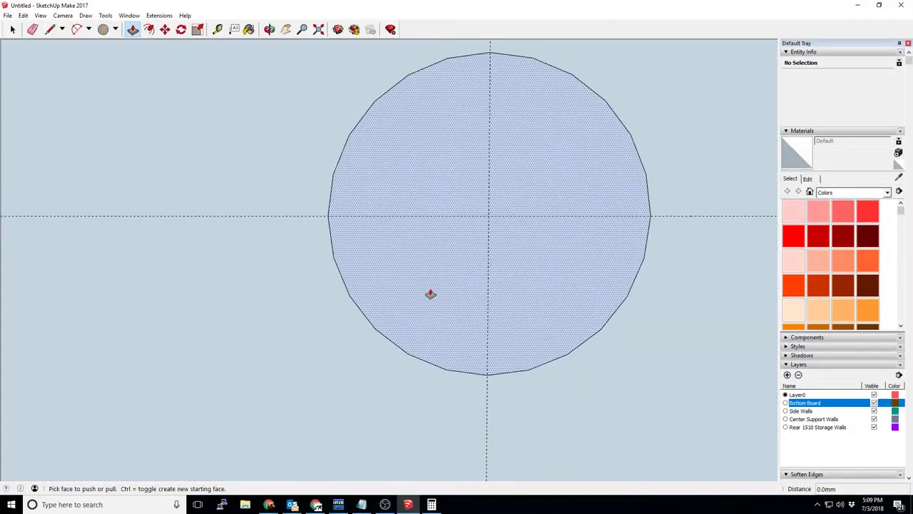
{"action": "double_click", "coordinate": [430, 294]}
{"action": "left_click", "coordinate": [366, 218]}
{"action": "left_click", "coordinate": [470, 160]}
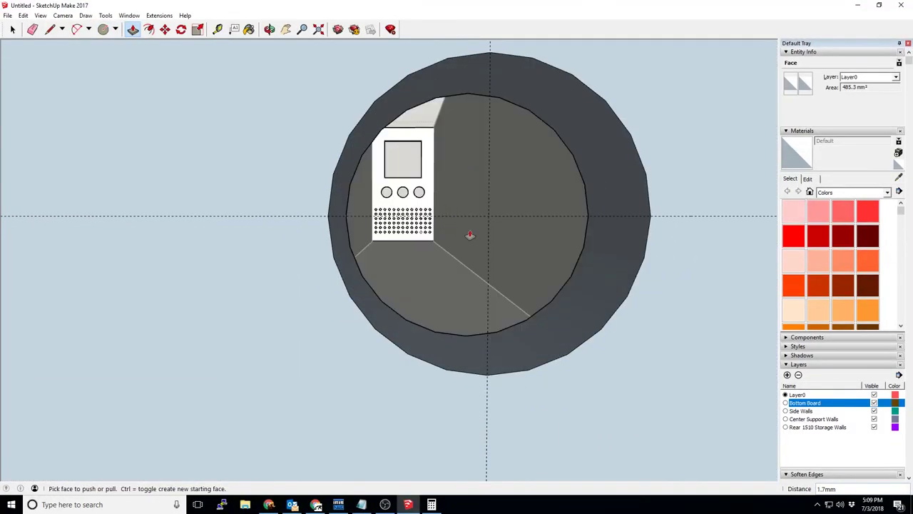
{"action": "scroll", "coordinate": [469, 235], "scroll_direction": "down", "scroll_amount": 5}
{"action": "middle_click_drag", "start_coordinate": [457, 247], "coordinate": [454, 271]}
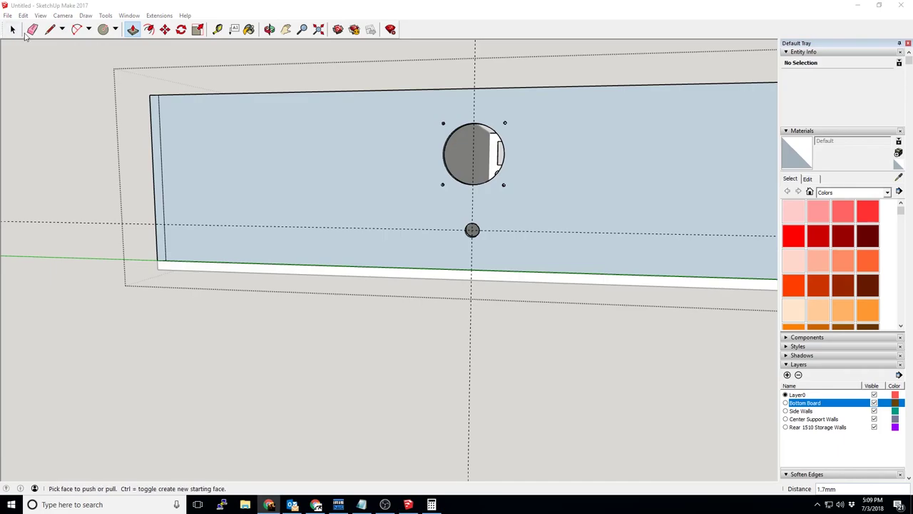
{"action": "left_click", "coordinate": [13, 30]}
{"action": "left_click", "coordinate": [70, 153]}
{"action": "key", "text": "Delete"}
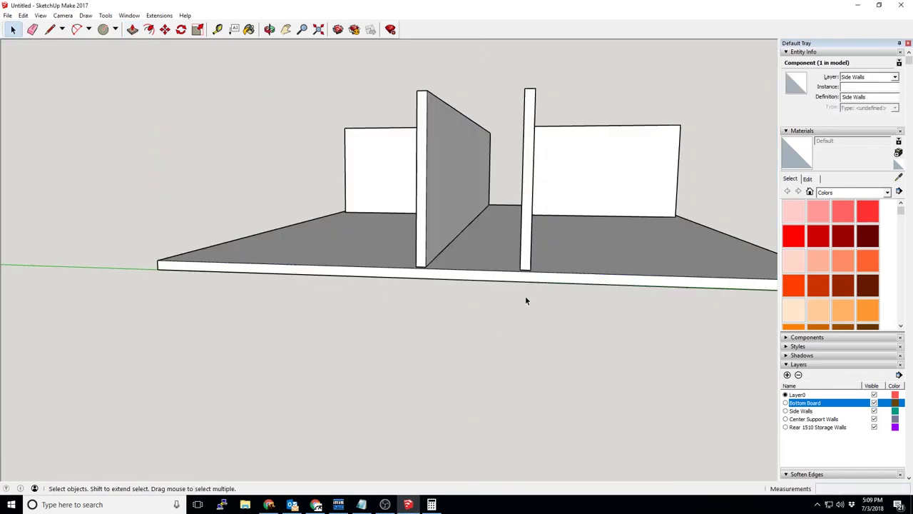
{"action": "key", "text": "ctrl+z"}
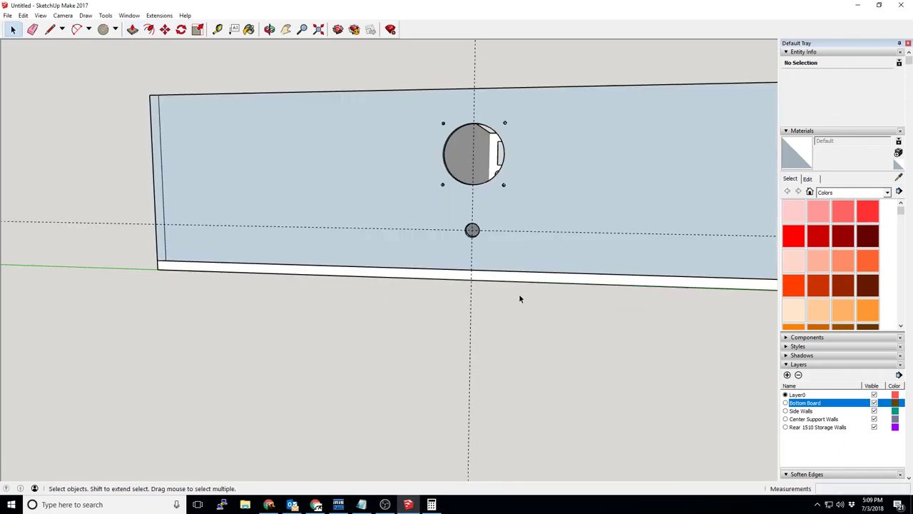
Reopen the side walls component, delete the vertical and horizontal guides around the new hole, and close the component
{"action": "double_click", "coordinate": [471, 293]}
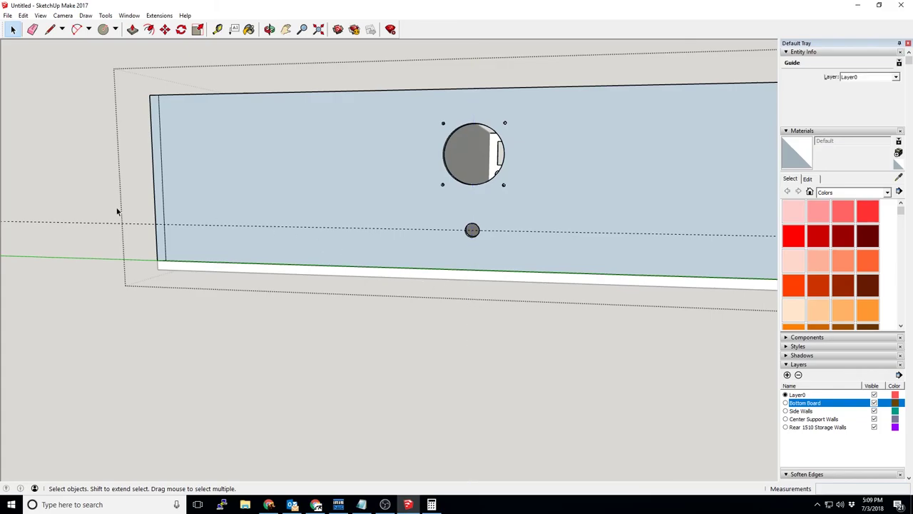
{"action": "left_click", "coordinate": [97, 223]}
{"action": "key", "text": "Delete"}
{"action": "left_click", "coordinate": [529, 350]}
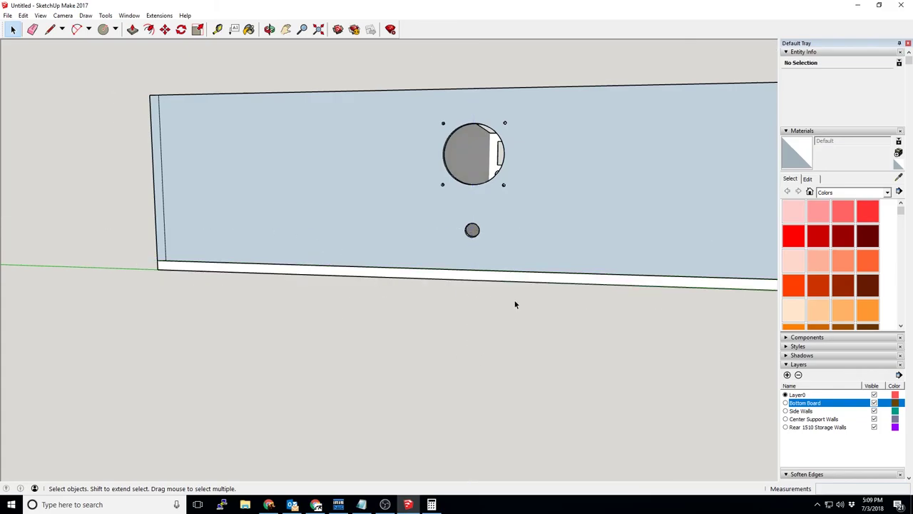
Examine the end wall's large and small round holes up close and the whole box from above
{"action": "middle_click_drag", "start_coordinate": [515, 305], "coordinate": [438, 388]}
{"action": "middle_click_drag", "start_coordinate": [502, 267], "coordinate": [498, 293]}
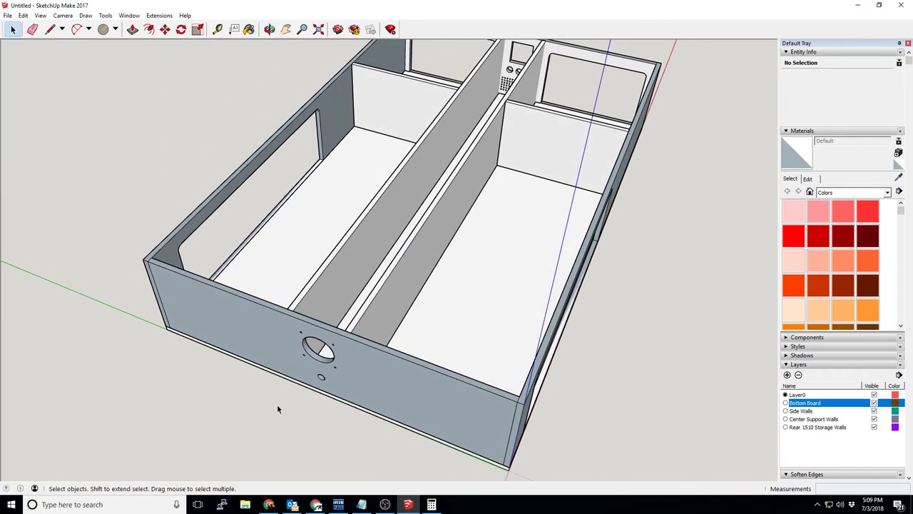
{"action": "scroll", "coordinate": [322, 399], "scroll_direction": "up", "scroll_amount": 5}
{"action": "middle_click_drag", "start_coordinate": [321, 398], "coordinate": [284, 362]}
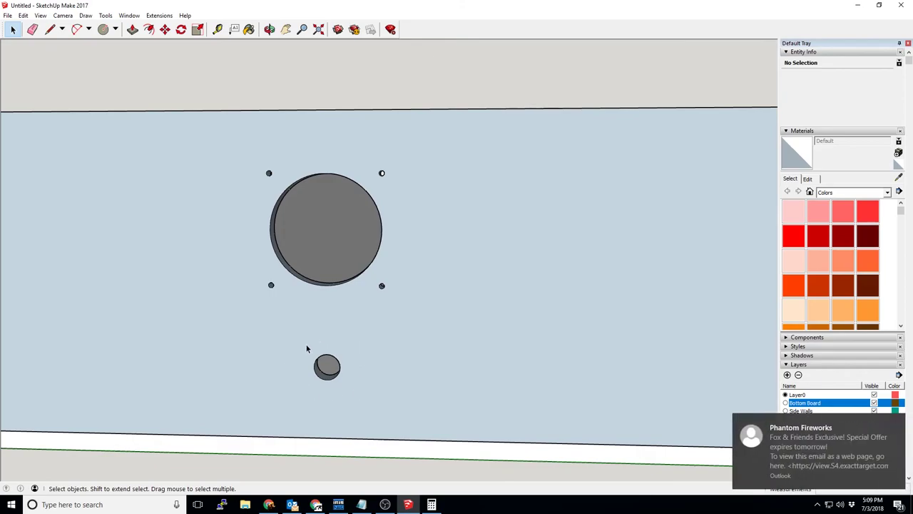
{"action": "left_click", "coordinate": [893, 427]}
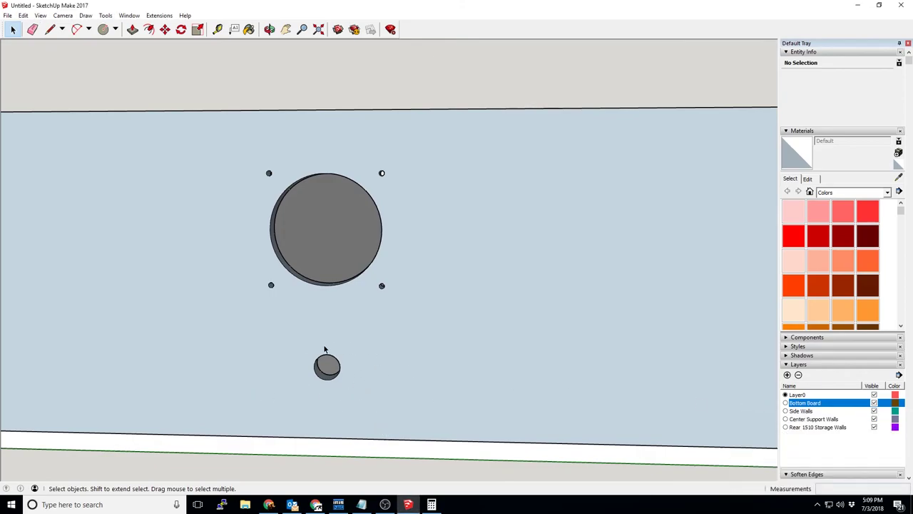
{"action": "middle_click_drag", "start_coordinate": [325, 350], "coordinate": [340, 379]}
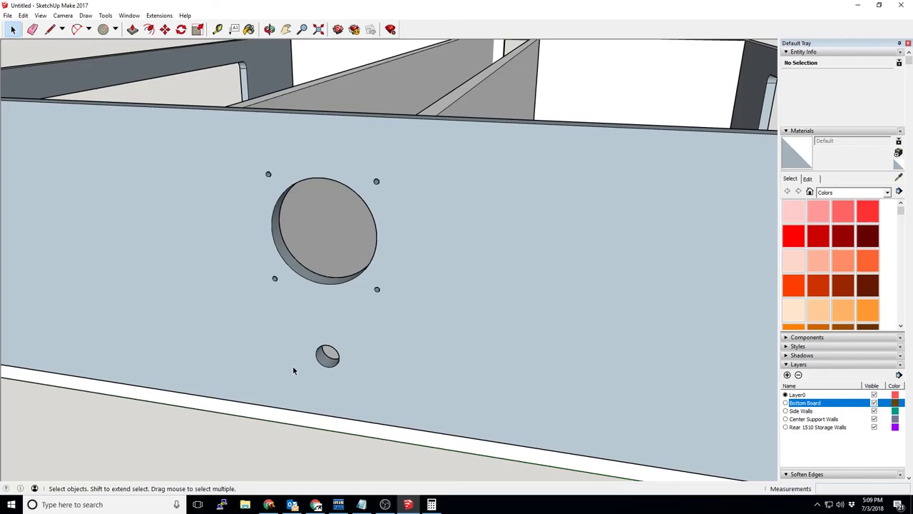
{"action": "scroll", "coordinate": [325, 369], "scroll_direction": "down", "scroll_amount": 3}
{"action": "middle_click_drag", "start_coordinate": [325, 369], "coordinate": [65, 364]}
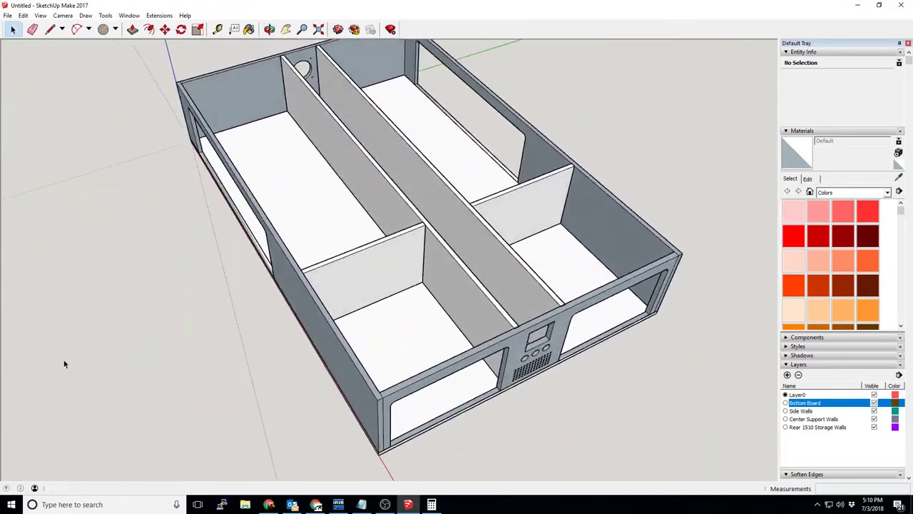
{"action": "middle_click_drag", "start_coordinate": [218, 310], "coordinate": [212, 333]}
{"action": "scroll", "coordinate": [222, 328], "scroll_direction": "down", "scroll_amount": 3}
{"action": "scroll", "coordinate": [289, 380], "scroll_direction": "up", "scroll_amount": 2}
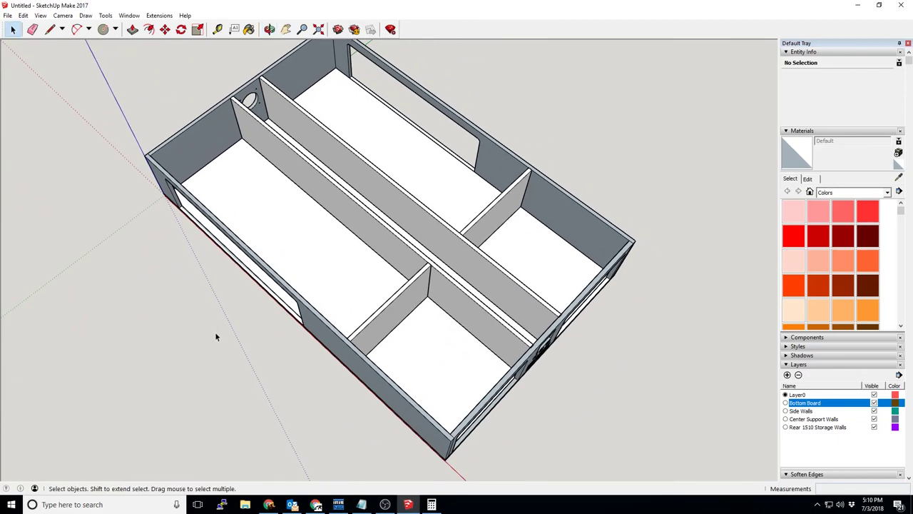
Add a layer named Top Board and make it the active layer
{"action": "key", "text": "alt+Tab"}
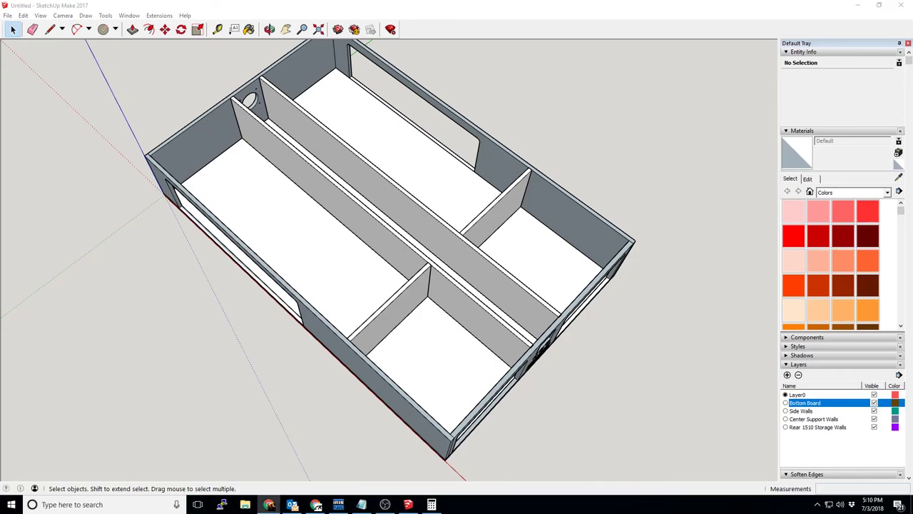
{"action": "left_click", "coordinate": [805, 458]}
{"action": "left_click", "coordinate": [787, 375]}
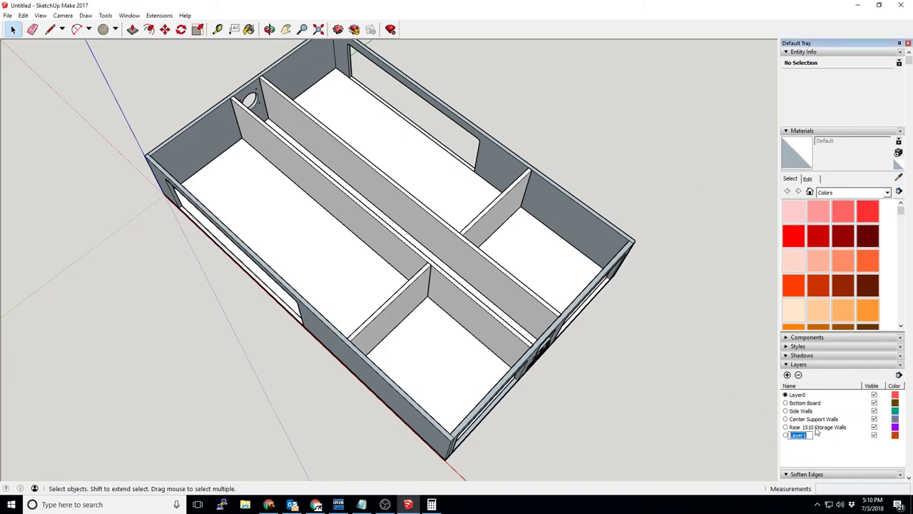
{"action": "type", "text": "Top Board"}
{"action": "key", "text": "Return"}
{"action": "left_click", "coordinate": [786, 436]}
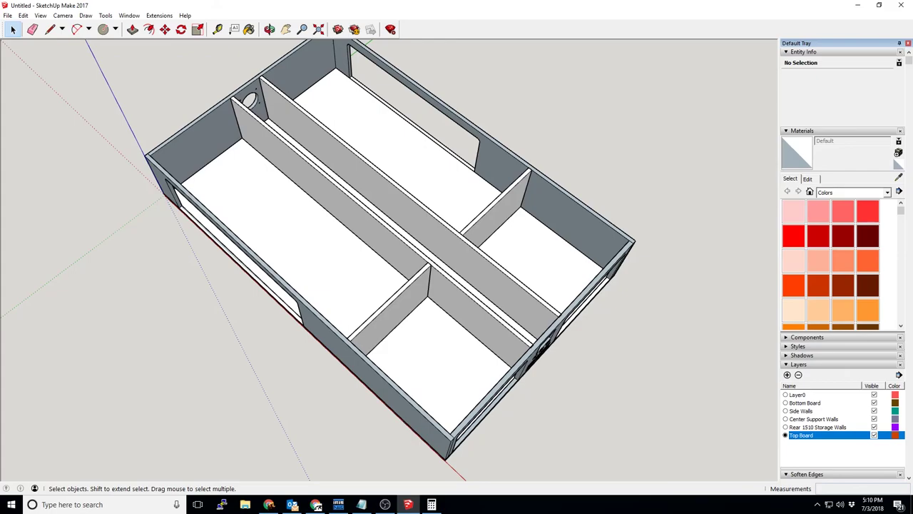
Measure the box's overall width between the outer top edges of its two long side walls
{"action": "middle_click_drag", "start_coordinate": [178, 373], "coordinate": [155, 361], "text": "shift"}
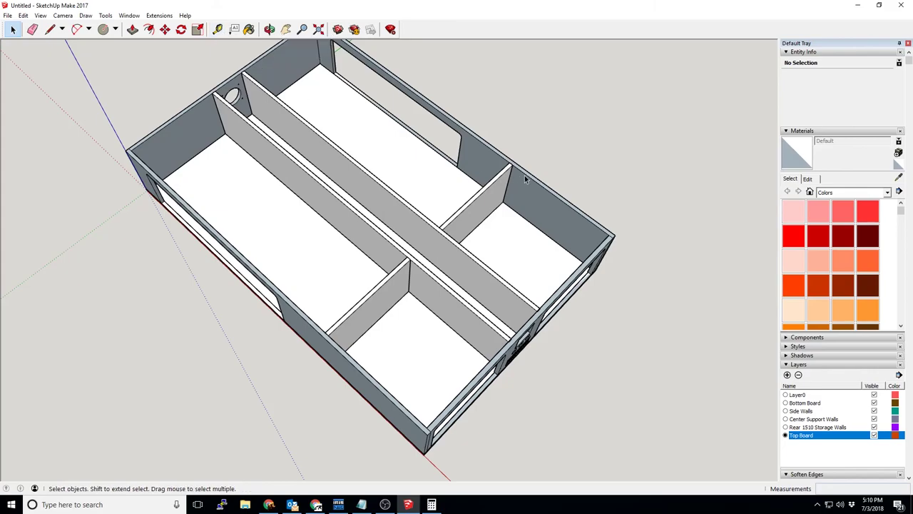
{"action": "middle_click_drag", "start_coordinate": [525, 175], "coordinate": [355, 94]}
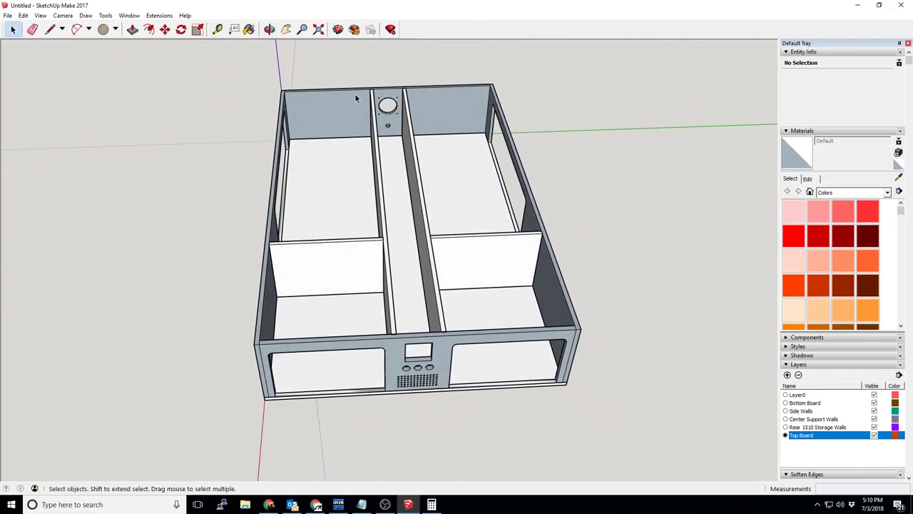
{"action": "left_click", "coordinate": [218, 29]}
{"action": "left_click", "coordinate": [262, 270]}
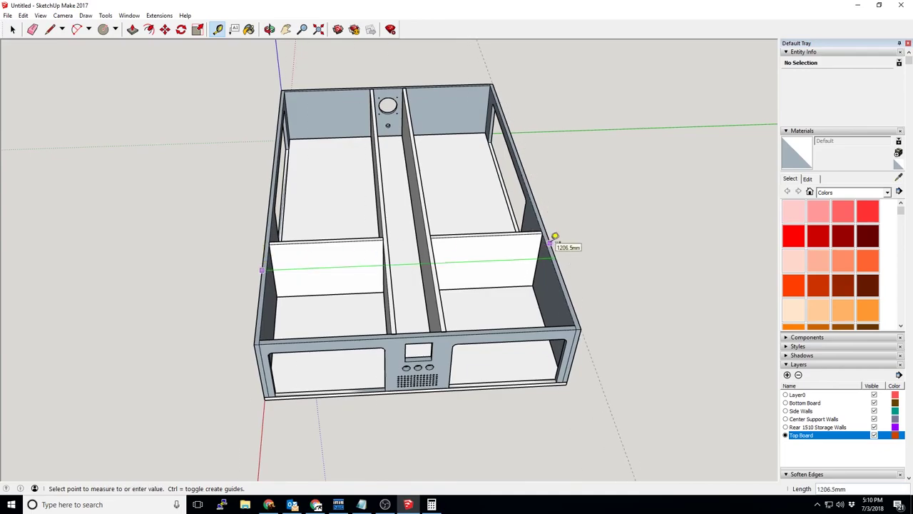
{"action": "left_click", "coordinate": [555, 237]}
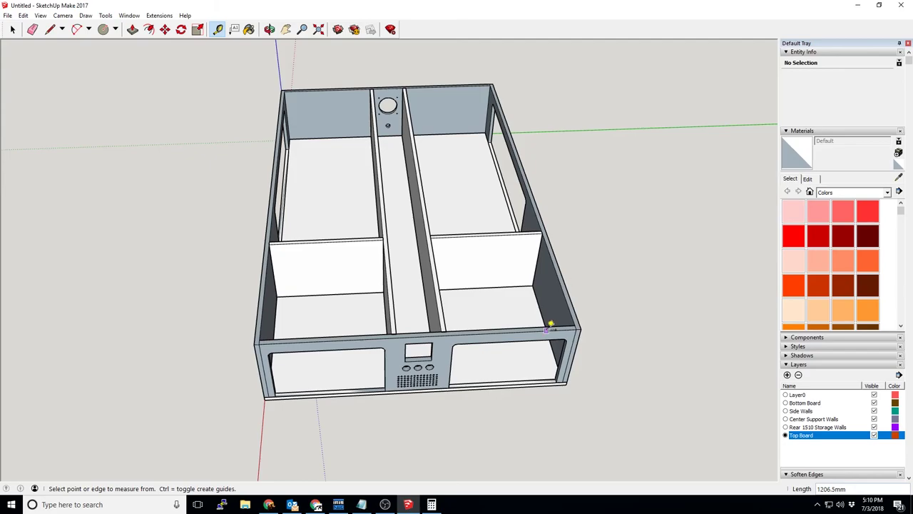
Switch to the Calculator and move its window off the model view
{"action": "left_click", "coordinate": [432, 504]}
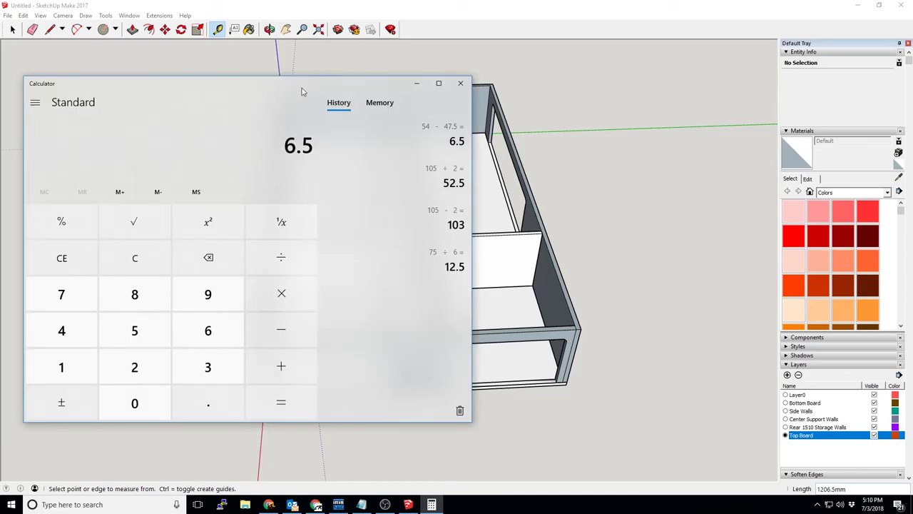
{"action": "left_click_drag", "start_coordinate": [302, 88], "coordinate": [0, 89]}
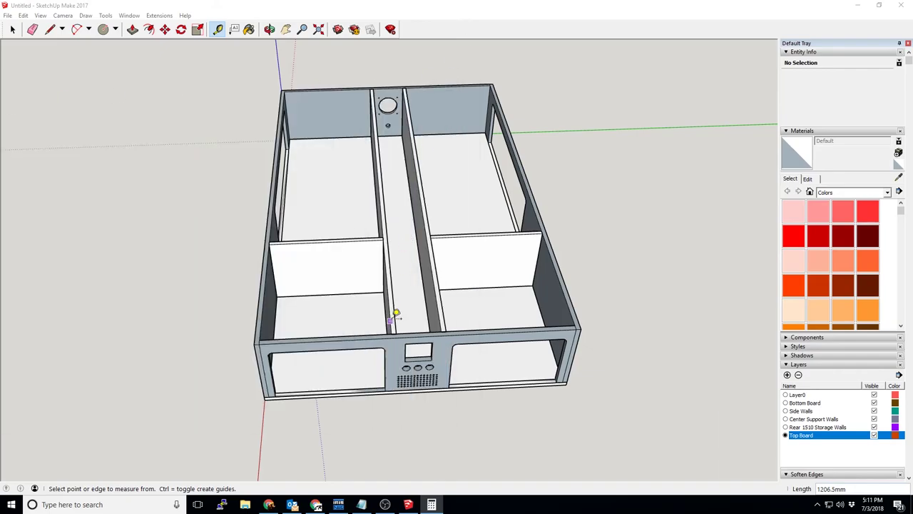
{"action": "scroll", "coordinate": [393, 309], "scroll_direction": "up", "scroll_amount": 1}
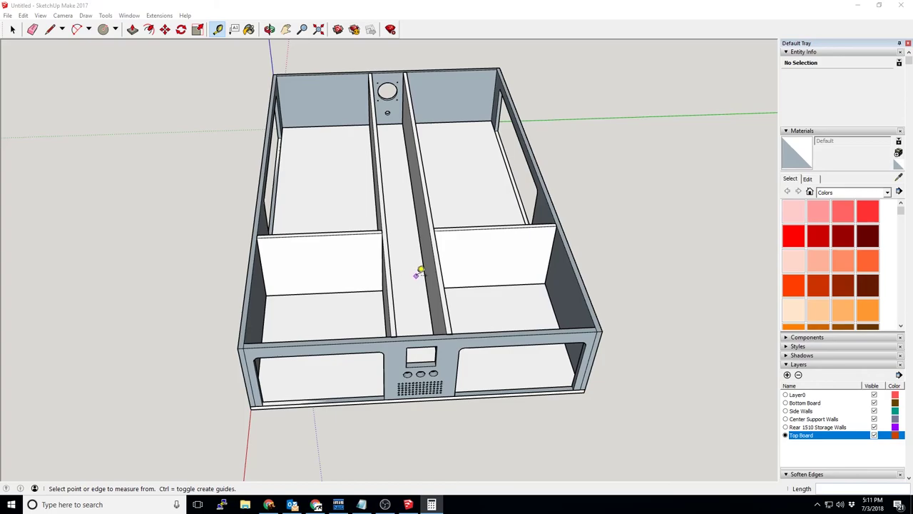
Draw a 1905 x 1206.5 mm rectangle across the box's open top between its opposite outer corners
{"action": "middle_click_drag", "start_coordinate": [418, 266], "coordinate": [449, 320]}
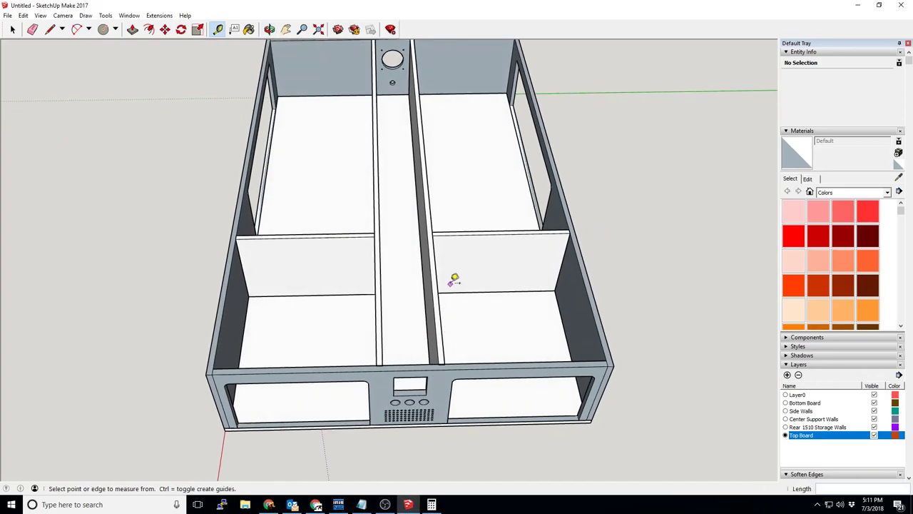
{"action": "middle_click_drag", "start_coordinate": [452, 279], "coordinate": [413, 340]}
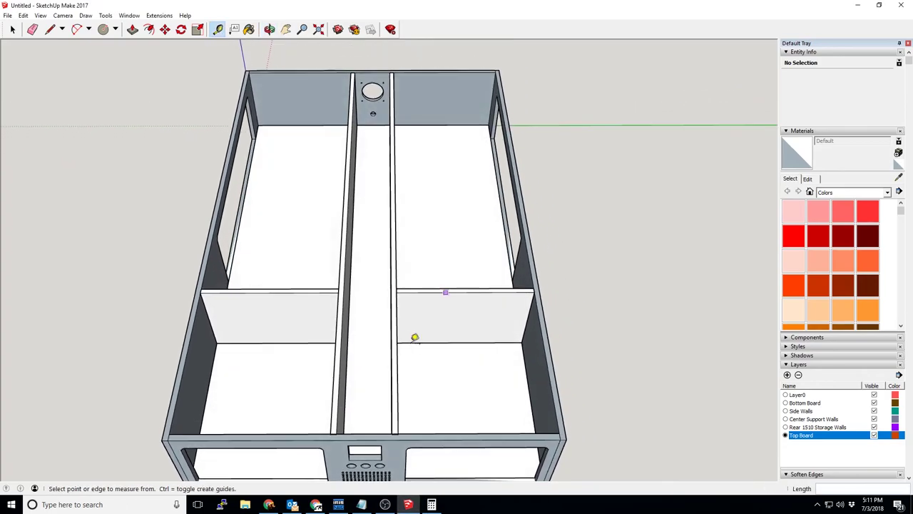
{"action": "key", "text": "alt+Tab"}
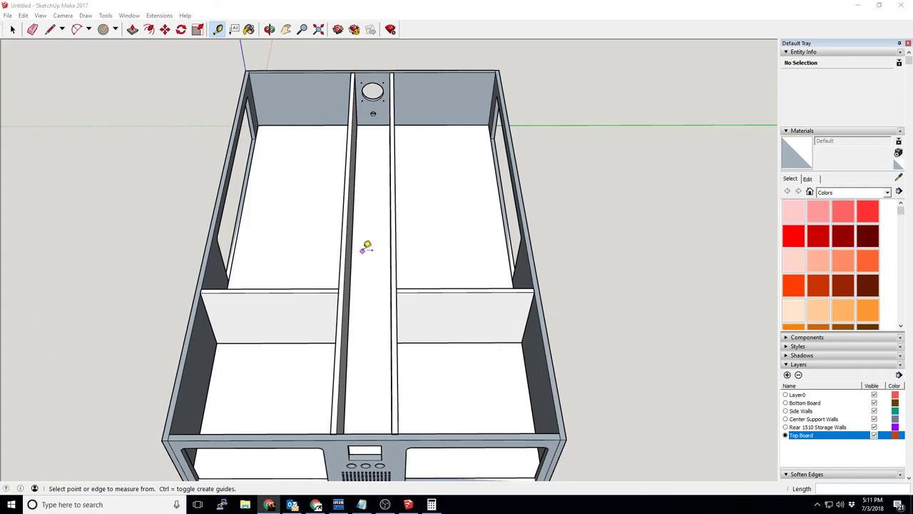
{"action": "left_click", "coordinate": [114, 30]}
{"action": "left_click", "coordinate": [121, 45]}
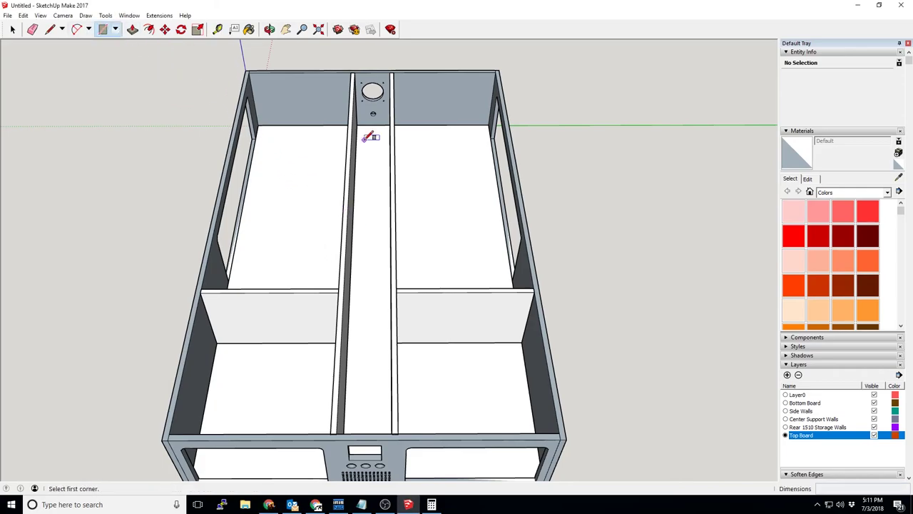
{"action": "left_click", "coordinate": [247, 70]}
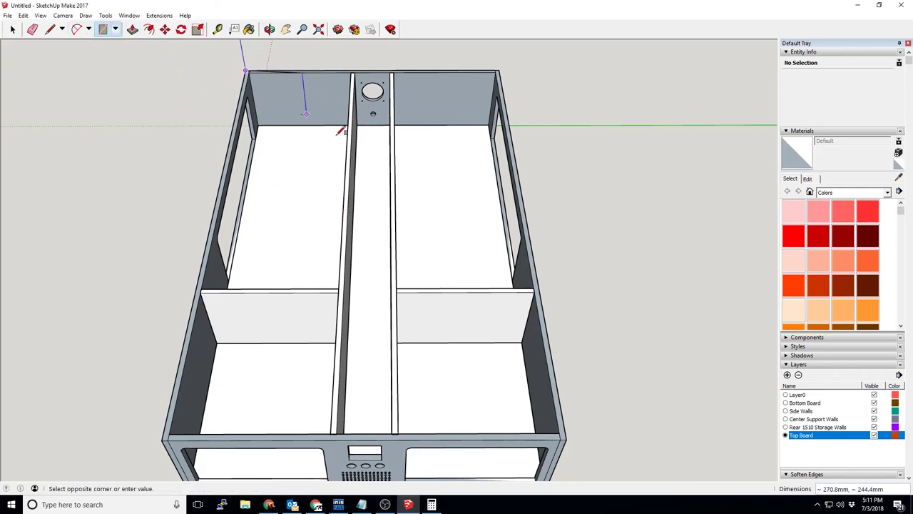
{"action": "left_click", "coordinate": [565, 437]}
Push/Pull the rectangle covering the box upward by 18 mm to form the top board
{"action": "middle_click_drag", "start_coordinate": [622, 420], "coordinate": [632, 311]}
{"action": "left_click", "coordinate": [133, 29]}
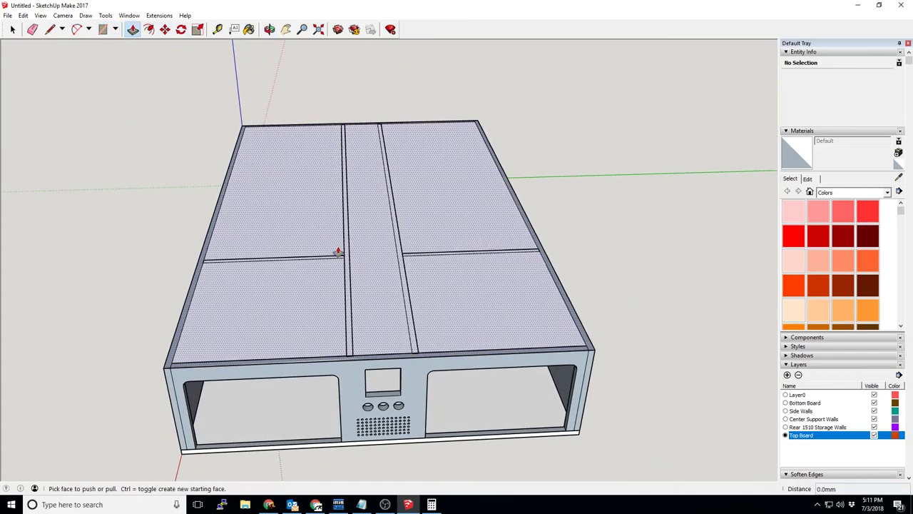
{"action": "left_click", "coordinate": [321, 244]}
{"action": "type", "text": "18"}
{"action": "key", "text": "Return"}
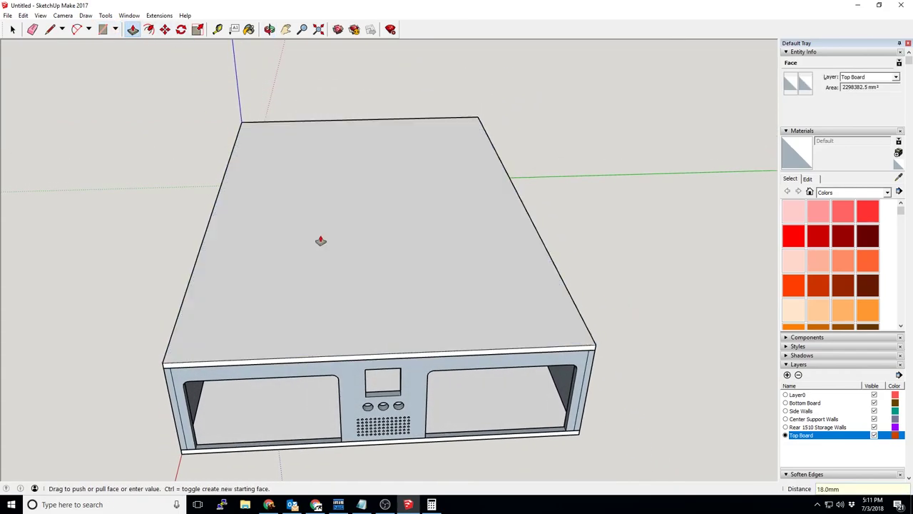
Extend the top board 3.25 inches outward past the long side wall nearest the model origin
{"action": "middle_click_drag", "start_coordinate": [194, 319], "coordinate": [331, 252]}
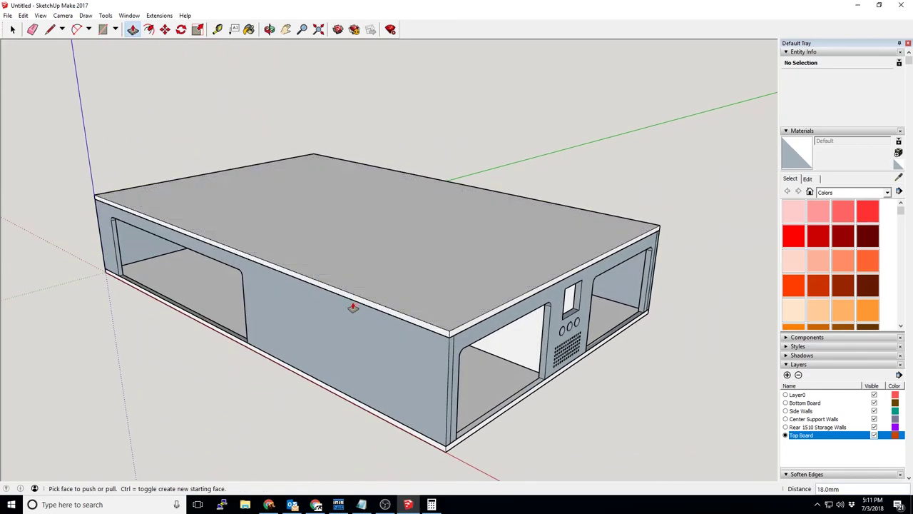
{"action": "left_click", "coordinate": [432, 504]}
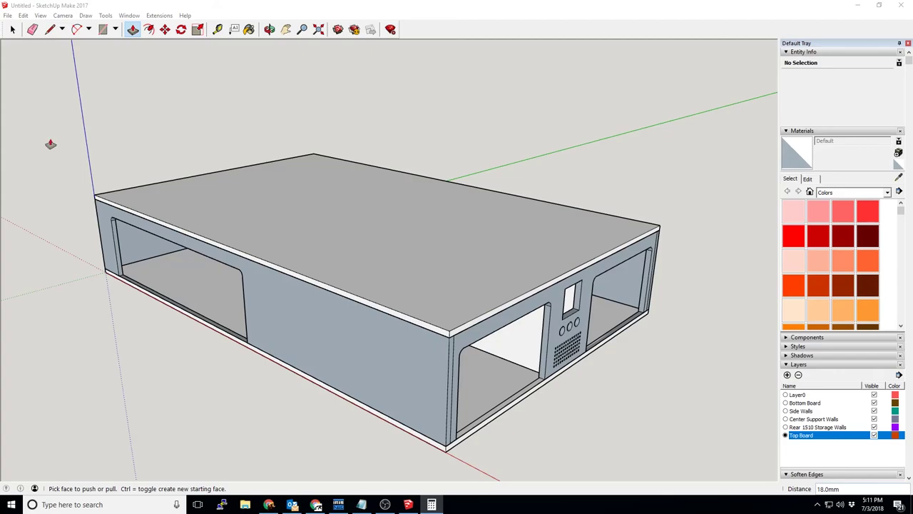
{"action": "left_click", "coordinate": [355, 302]}
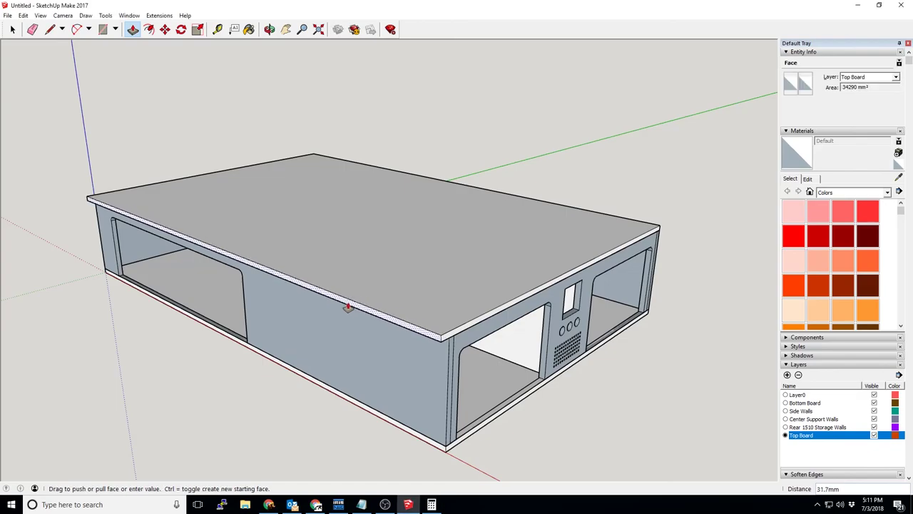
{"action": "left_click", "coordinate": [348, 307]}
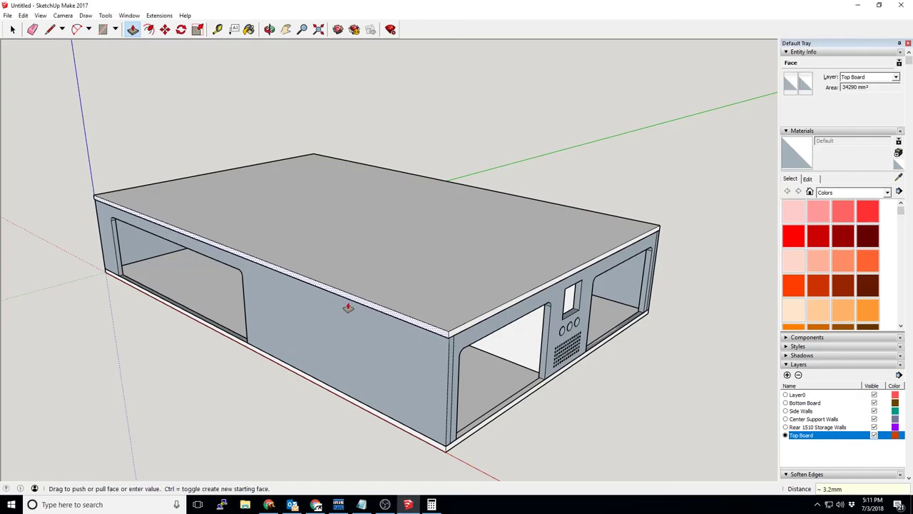
{"action": "left_click", "coordinate": [404, 326]}
{"action": "type", "text": "3.25\""}
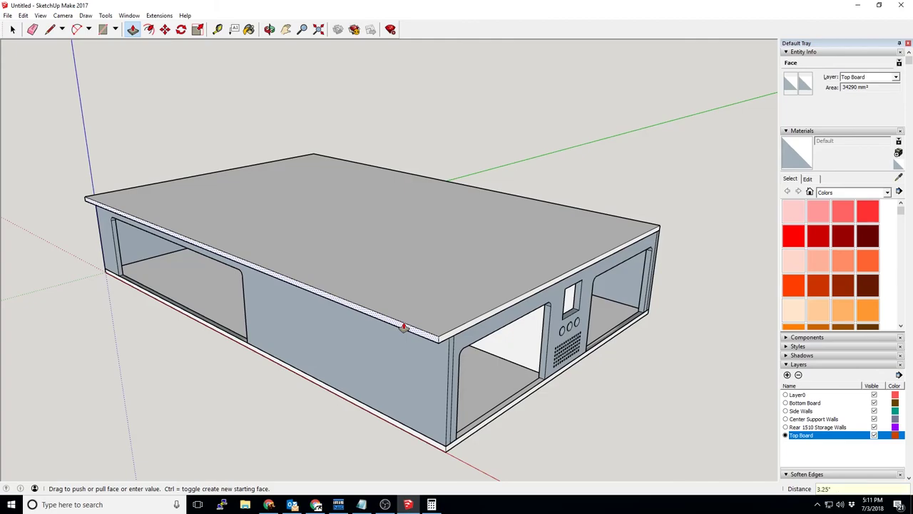
{"action": "key", "text": "Return"}
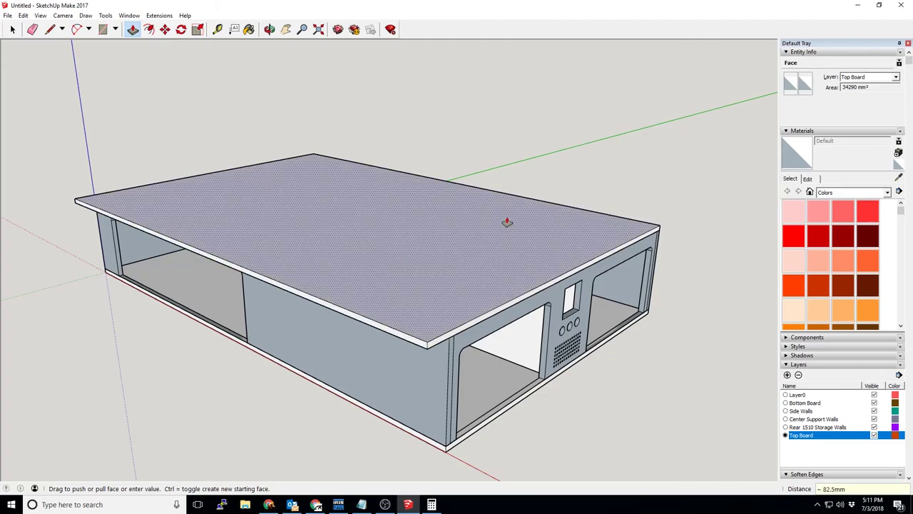
Extend the top board's opposite long edge outward by 3.25 inches
{"action": "middle_click_drag", "start_coordinate": [704, 228], "coordinate": [286, 220]}
{"action": "left_click", "coordinate": [434, 293]}
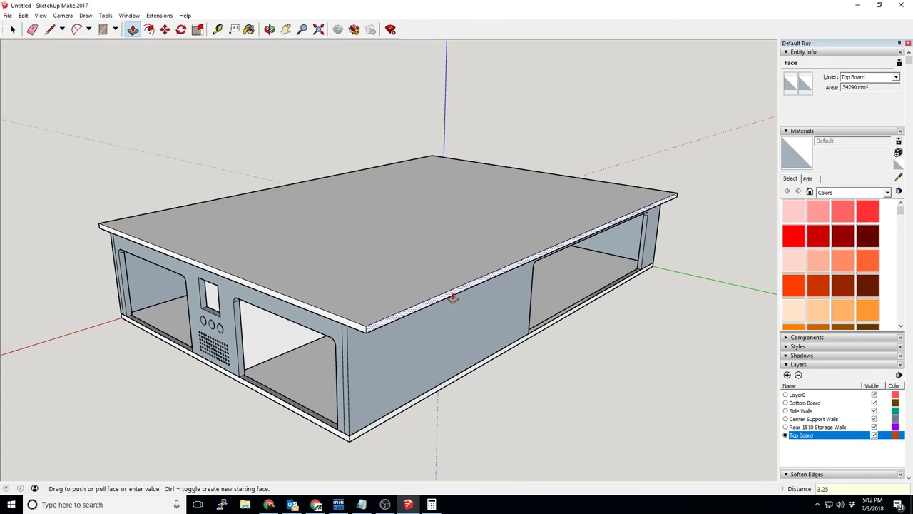
{"action": "left_click", "coordinate": [492, 295]}
Extend both long edges of the top board outward by another 1.5 inches each
{"action": "middle_click_drag", "start_coordinate": [491, 296], "coordinate": [534, 286]}
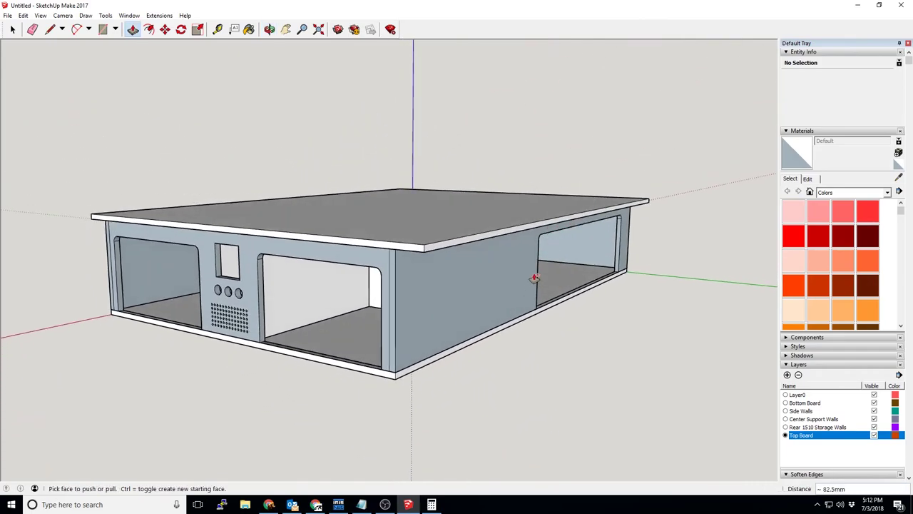
{"action": "left_click", "coordinate": [479, 243]}
{"action": "left_click", "coordinate": [479, 243]}
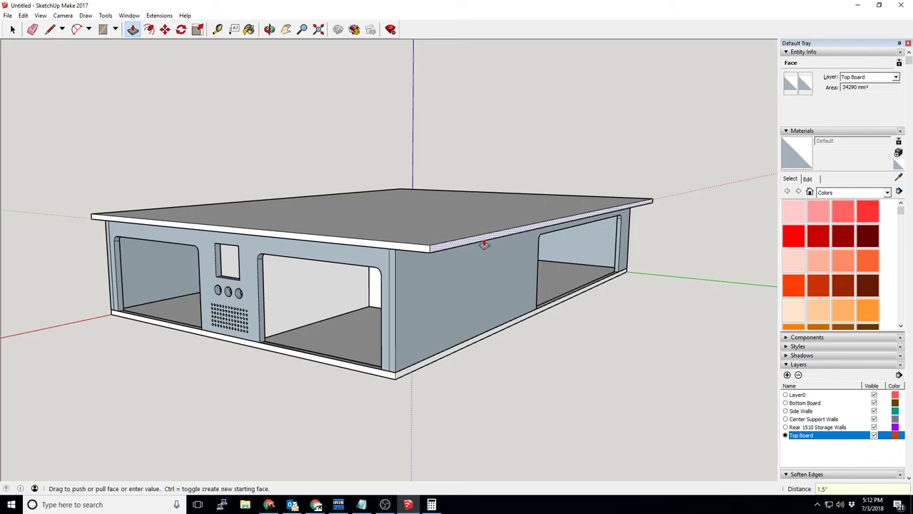
{"action": "key", "text": "Return"}
{"action": "middle_click_drag", "start_coordinate": [483, 244], "coordinate": [628, 331]}
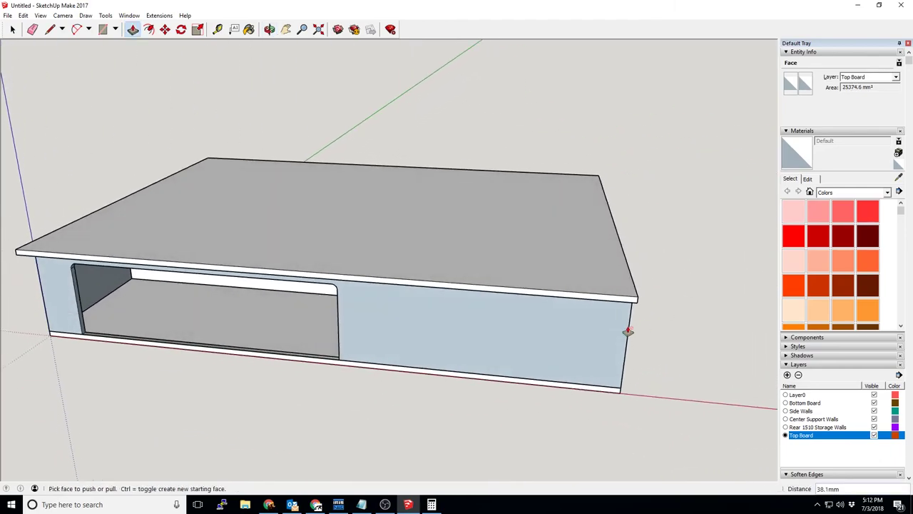
{"action": "left_click", "coordinate": [622, 305]}
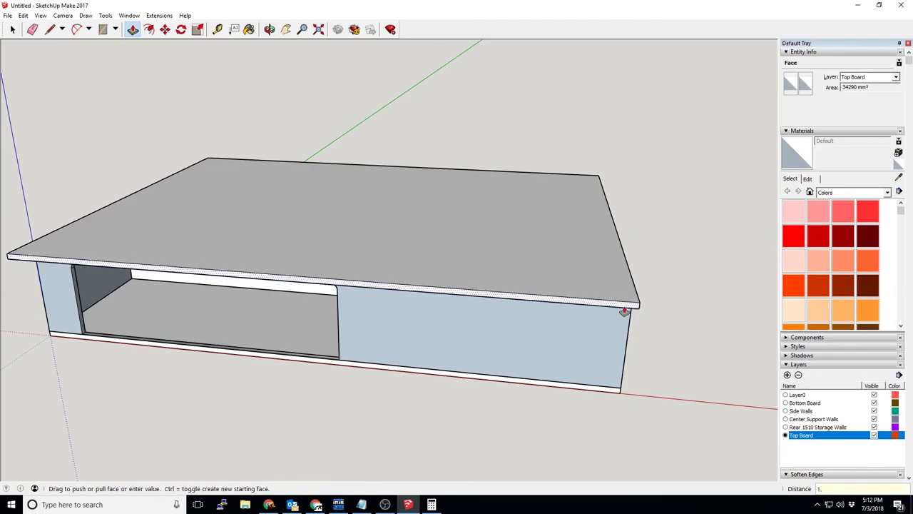
{"action": "key", "text": "Return"}
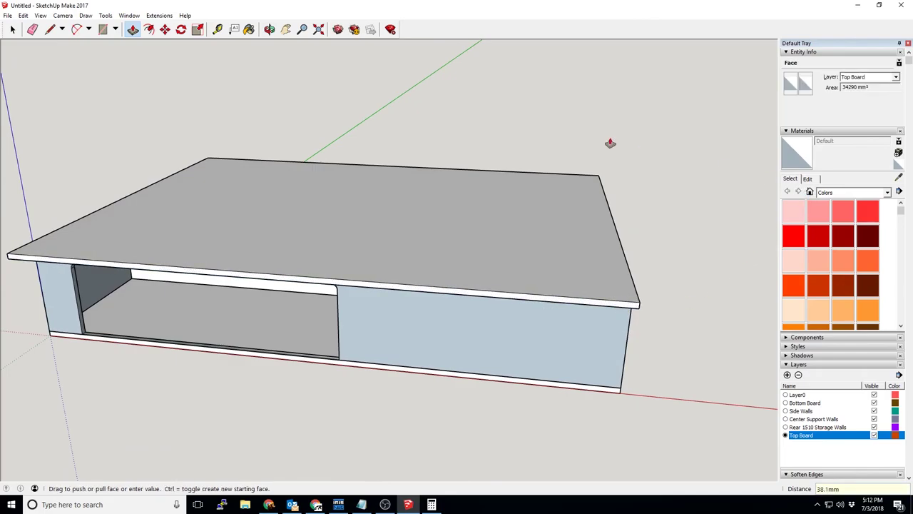
Measure the top board's length between its two short edges and switch to the browser
{"action": "middle_click_drag", "start_coordinate": [609, 143], "coordinate": [622, 326]}
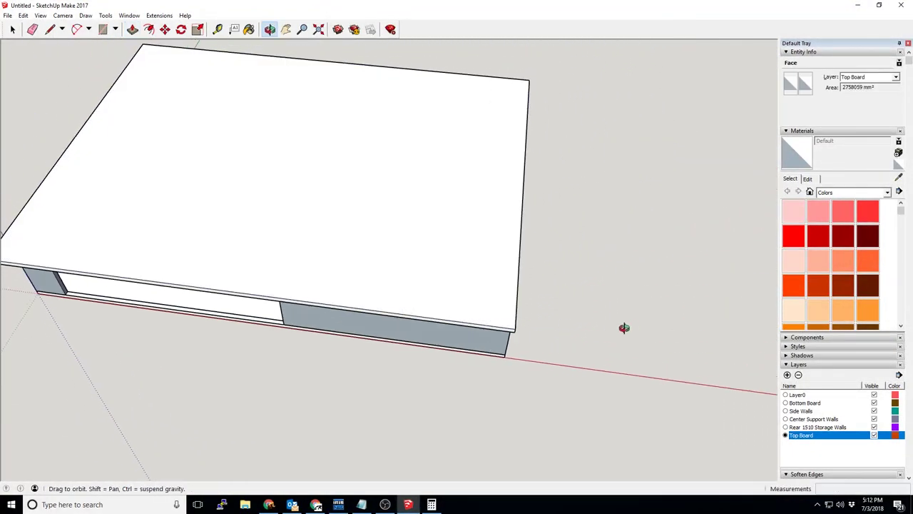
{"action": "left_click", "coordinate": [217, 29]}
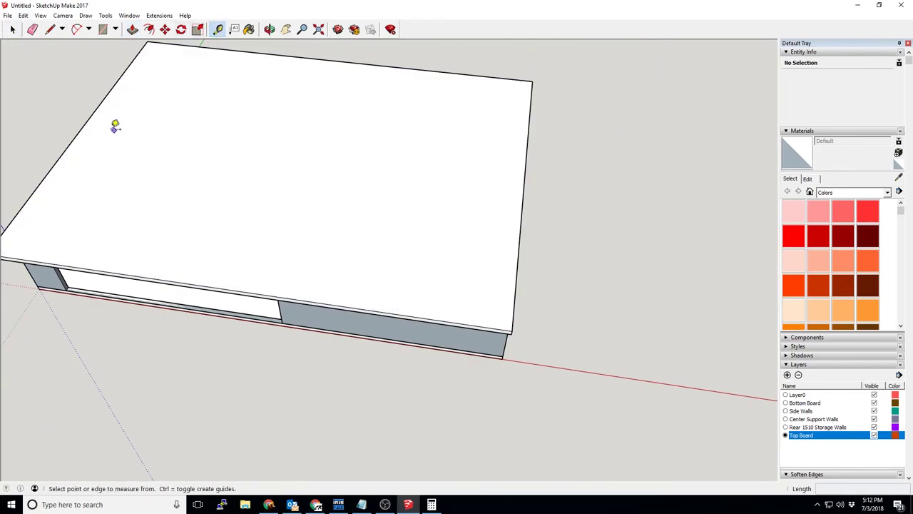
{"action": "left_click", "coordinate": [92, 115]}
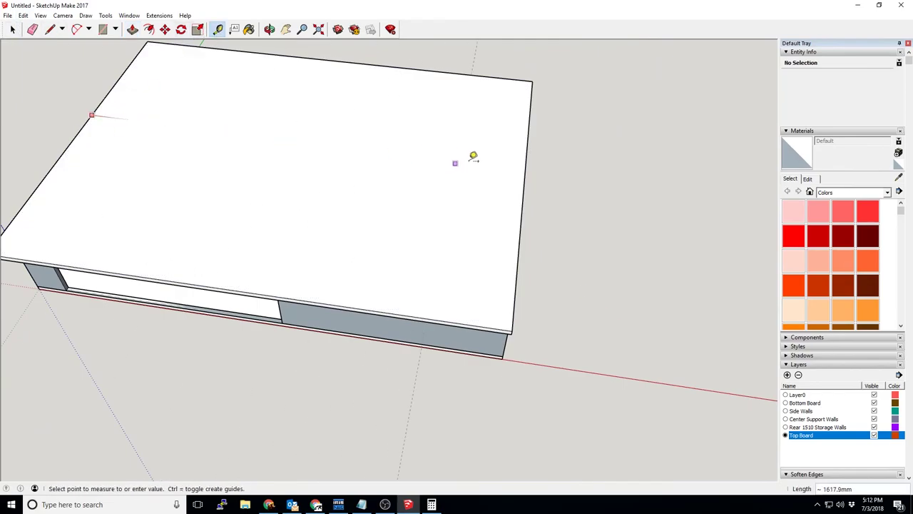
{"action": "left_click", "coordinate": [529, 162]}
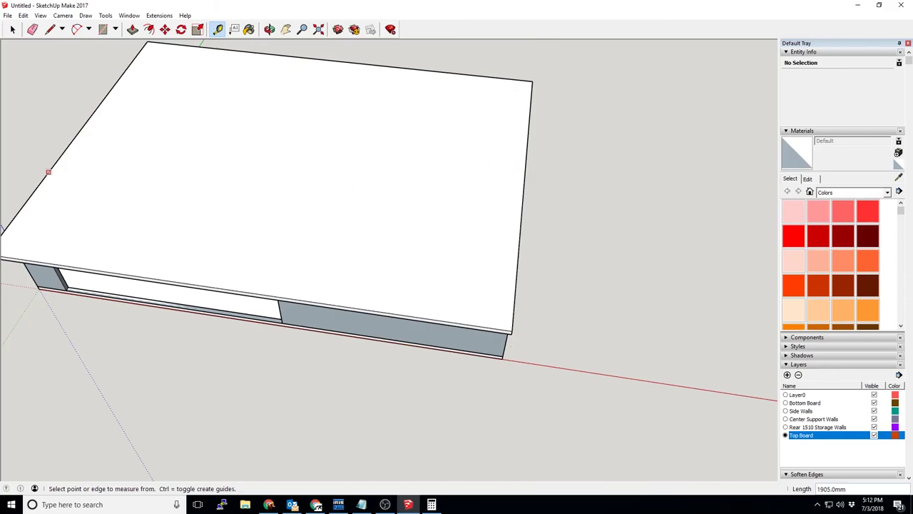
{"action": "key", "text": "alt+Tab"}
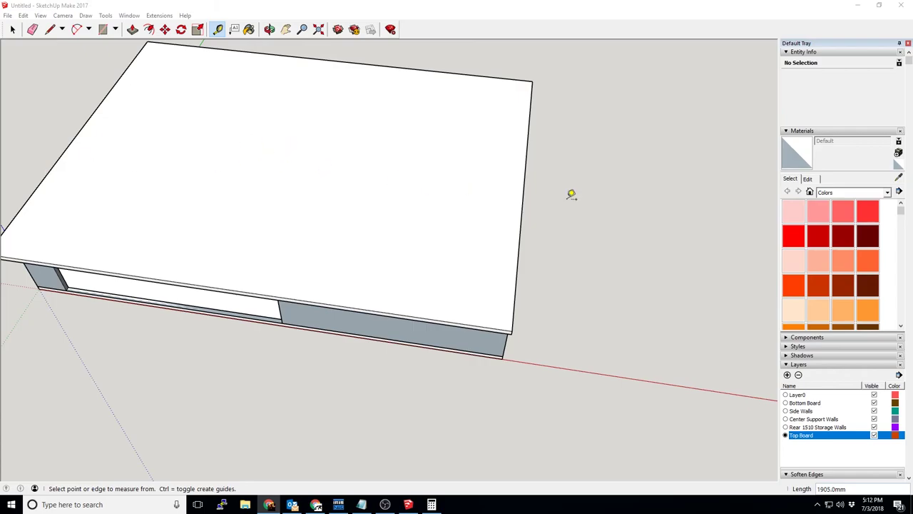
Return to SketchUp and extend the top board's short edge above the vent-hole end wall outward by 0.75 inch
{"action": "mouse_move", "coordinate": [571, 194]}
{"action": "middle_mouse_down"}
{"action": "mouse_move", "coordinate": [530, 167]}
{"action": "mouse_move", "coordinate": [71, 114]}
{"action": "middle_mouse_up"}
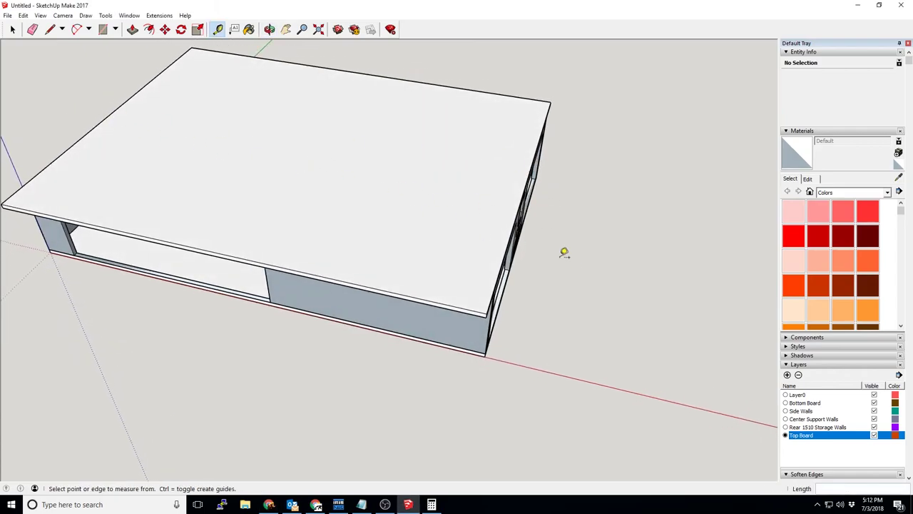
{"action": "middle_click_drag", "start_coordinate": [563, 251], "coordinate": [544, 241]}
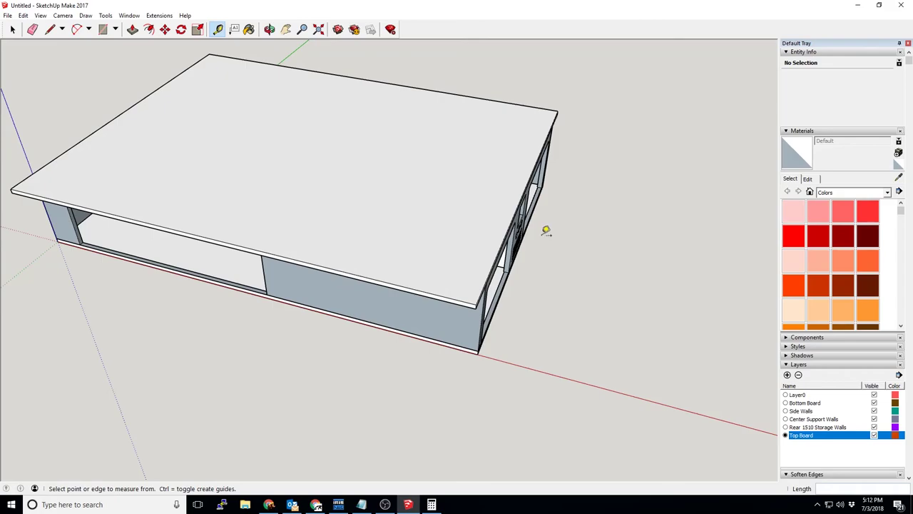
{"action": "left_click", "coordinate": [133, 29]}
{"action": "middle_click_drag", "start_coordinate": [610, 256], "coordinate": [416, 190]}
{"action": "scroll", "coordinate": [488, 228], "scroll_direction": "up", "scroll_amount": 2}
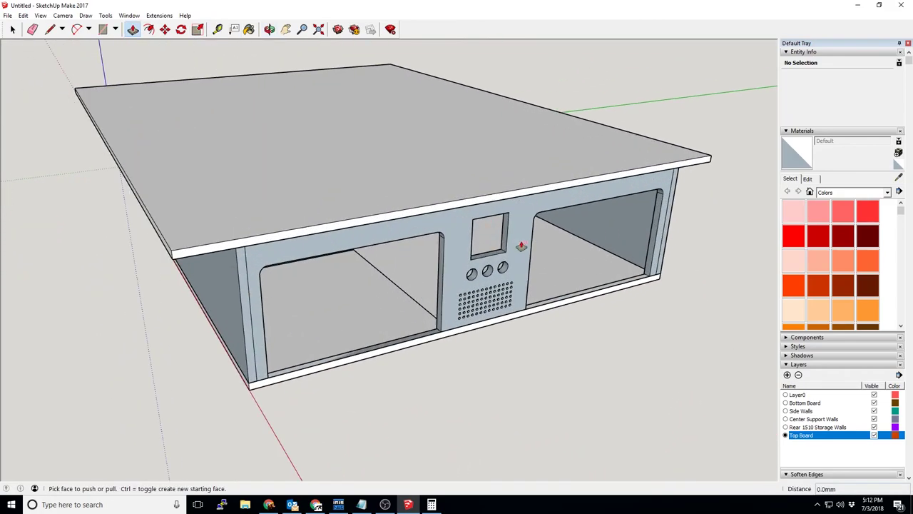
{"action": "left_click", "coordinate": [499, 206]}
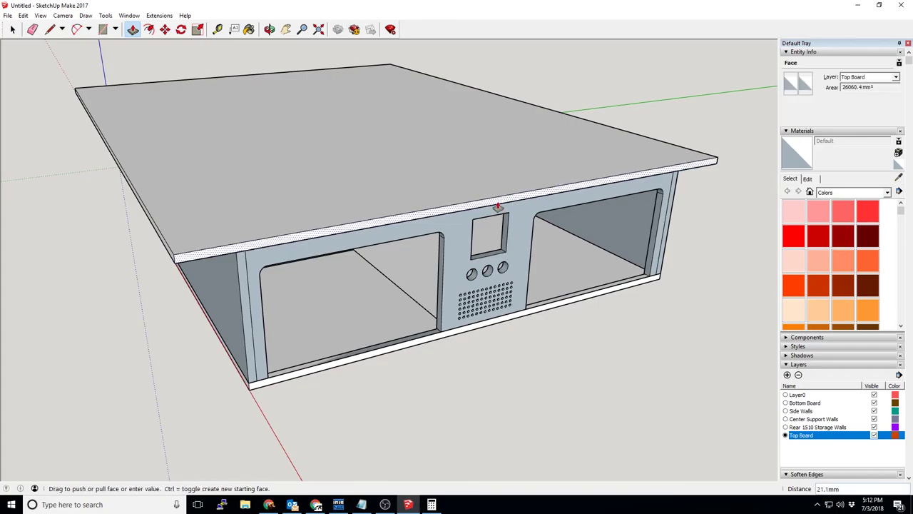
{"action": "type", "text": ".75"}
{"action": "key", "text": "Return"}
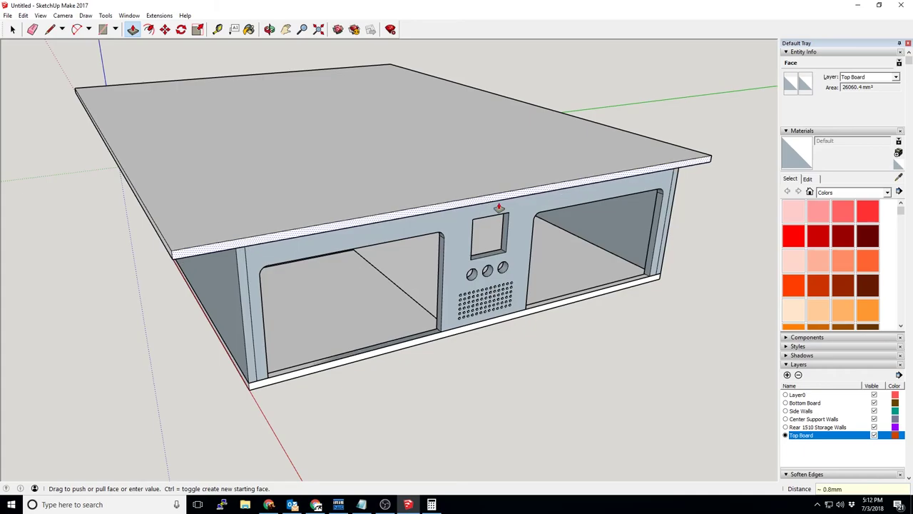
{"action": "left_click", "coordinate": [489, 199]}
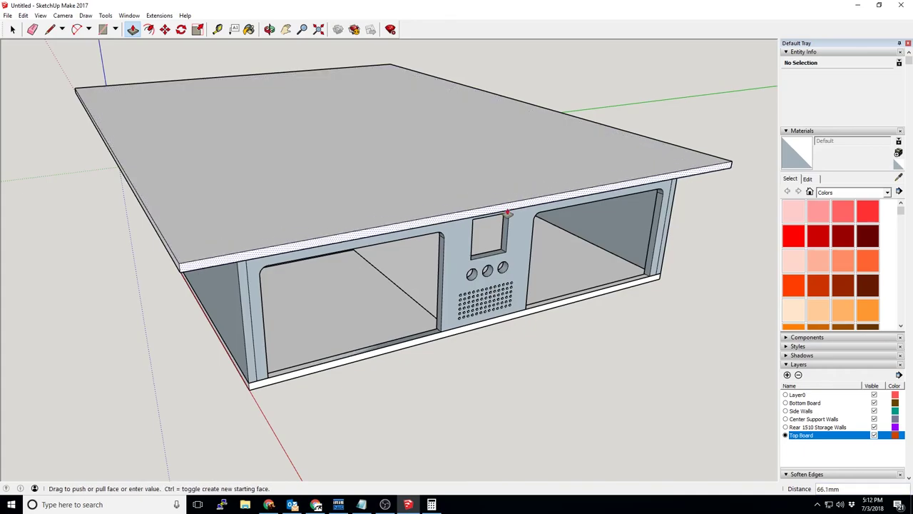
{"action": "type", "text": ".75"}
{"action": "key", "text": "Return"}
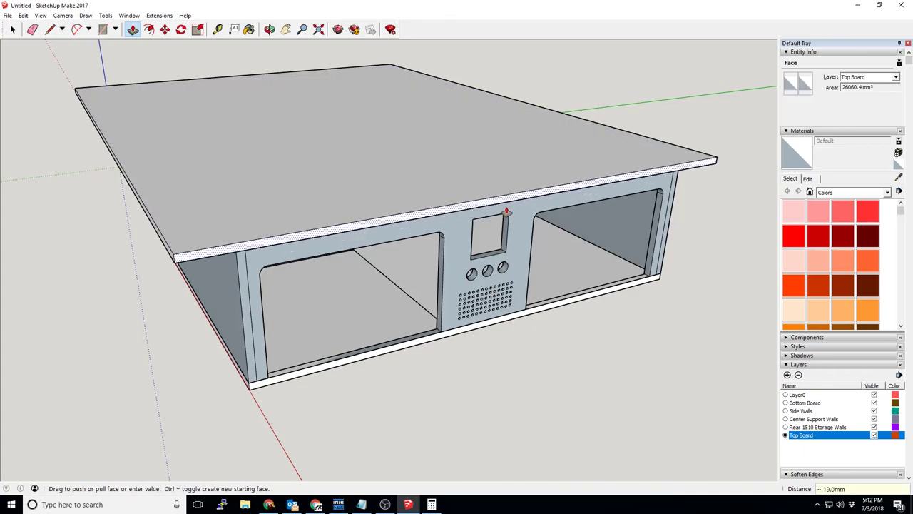
Place guides 18 mm inside the top board's two long edges and its short edge above the vent-hole end
{"action": "middle_click_drag", "start_coordinate": [463, 404], "coordinate": [546, 388]}
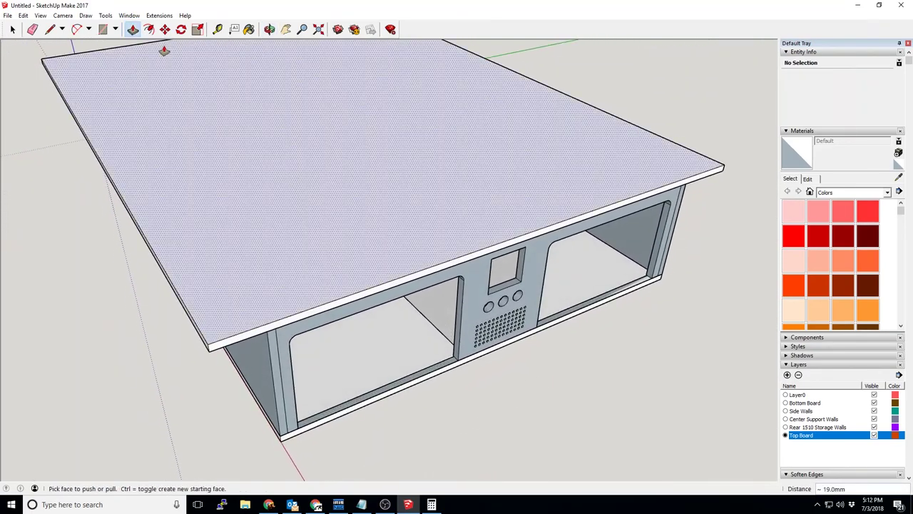
{"action": "left_click", "coordinate": [217, 29]}
{"action": "left_click", "coordinate": [174, 284]}
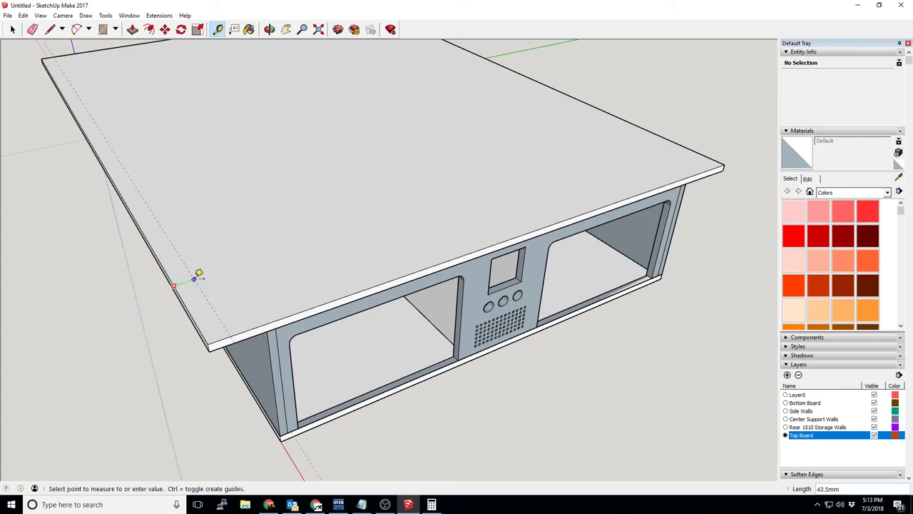
{"action": "key", "text": "Return"}
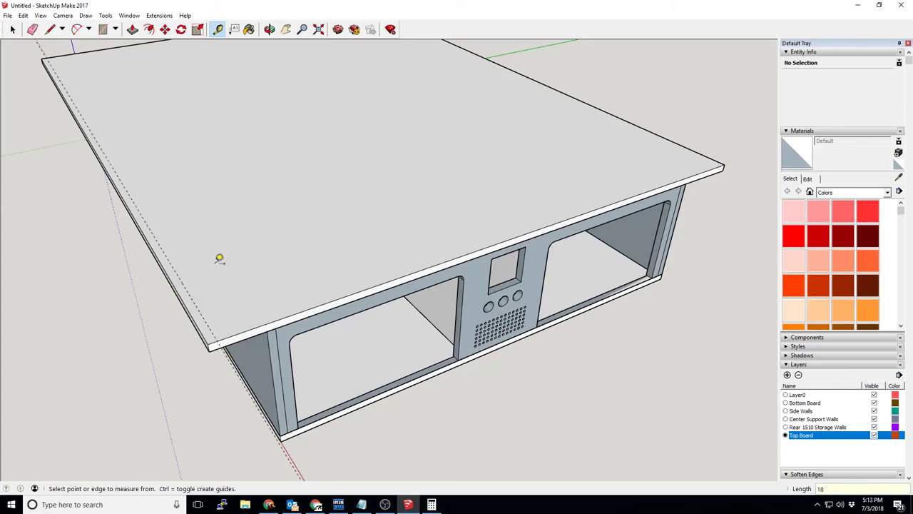
{"action": "left_click", "coordinate": [288, 307]}
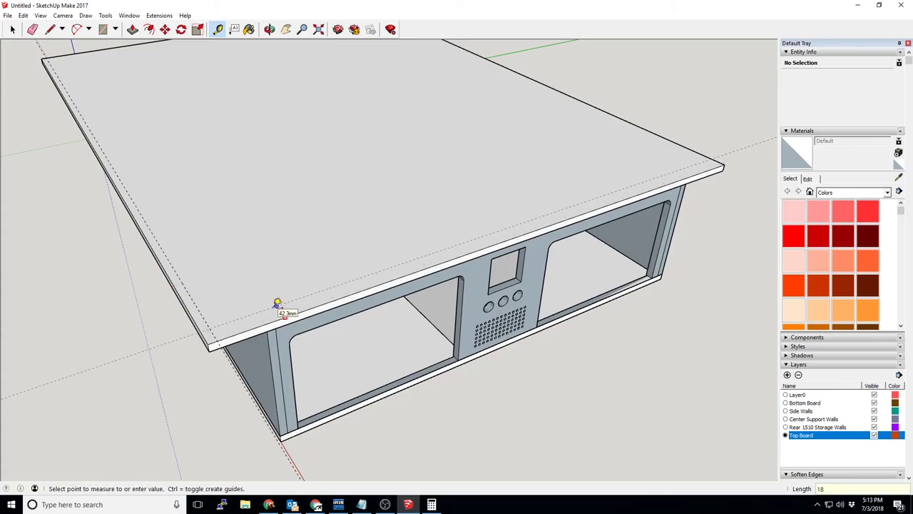
{"action": "key", "text": "Return"}
{"action": "left_click", "coordinate": [664, 140]}
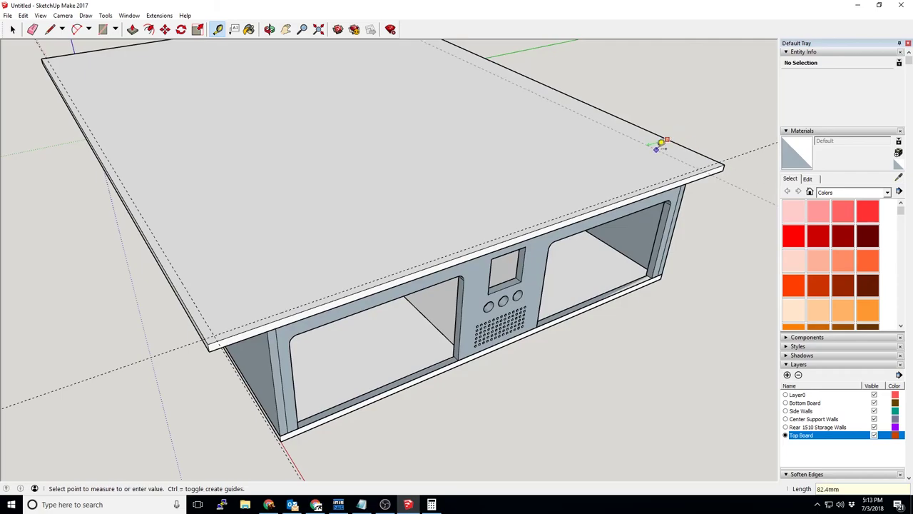
{"action": "key", "text": "Escape"}
Hide the Rear 1510 Storage Walls, Center Support Walls, Side Walls and Bottom Board layers
{"action": "middle_click_drag", "start_coordinate": [644, 149], "coordinate": [373, 197]}
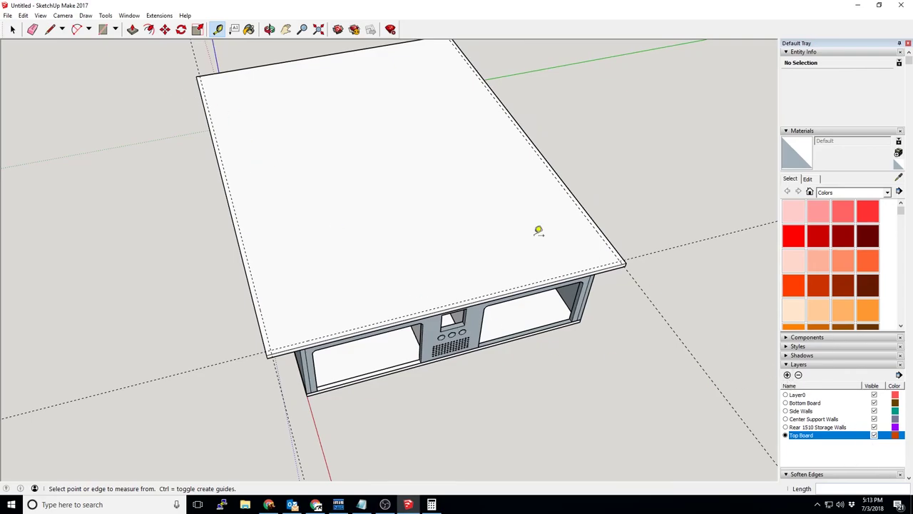
{"action": "left_click", "coordinate": [13, 29]}
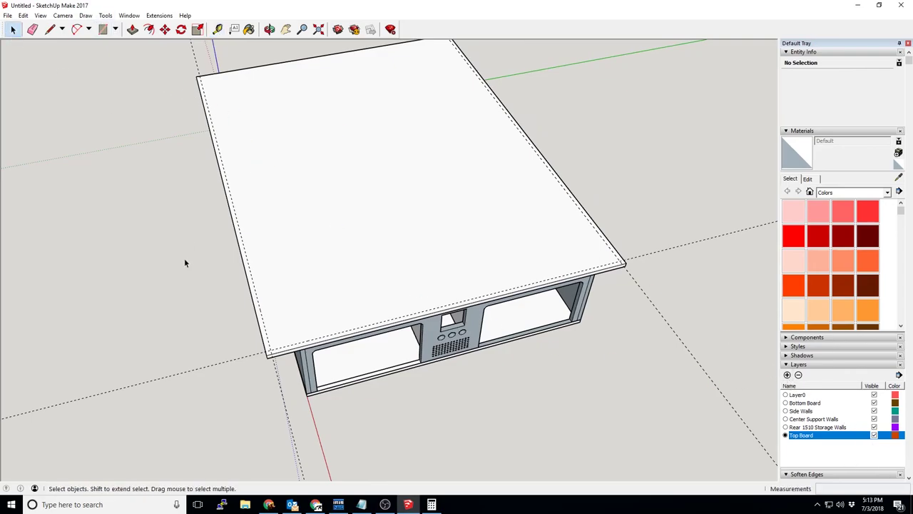
{"action": "left_click", "coordinate": [874, 427]}
{"action": "left_click", "coordinate": [874, 418]}
{"action": "left_click", "coordinate": [874, 411]}
{"action": "left_click", "coordinate": [874, 403]}
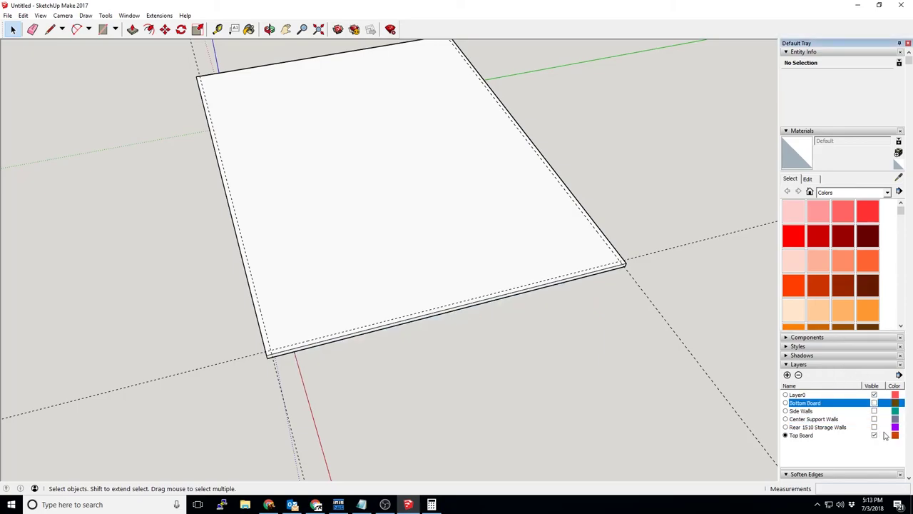
{"action": "middle_click_drag", "start_coordinate": [714, 250], "coordinate": [611, 70]}
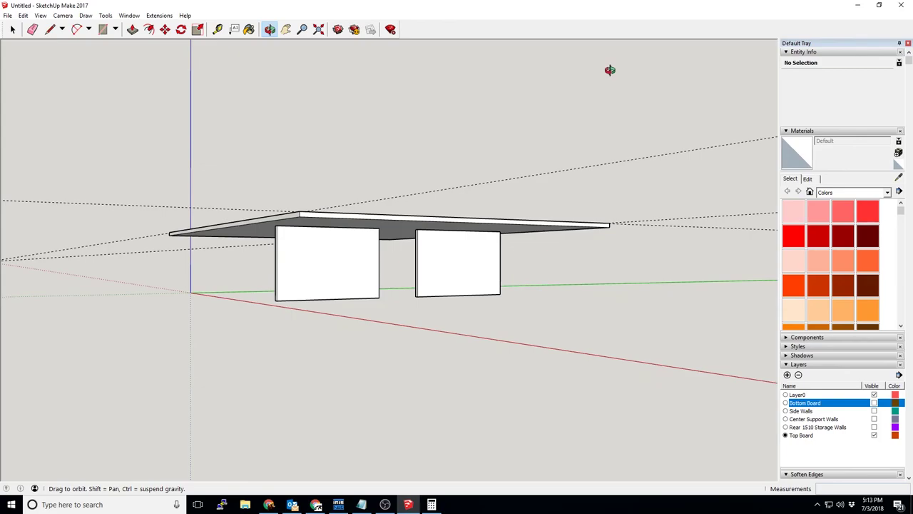
{"action": "left_click", "coordinate": [874, 403]}
{"action": "middle_click_drag", "start_coordinate": [603, 179], "coordinate": [578, 116]}
{"action": "left_click_drag", "start_coordinate": [145, 388], "coordinate": [119, 414]}
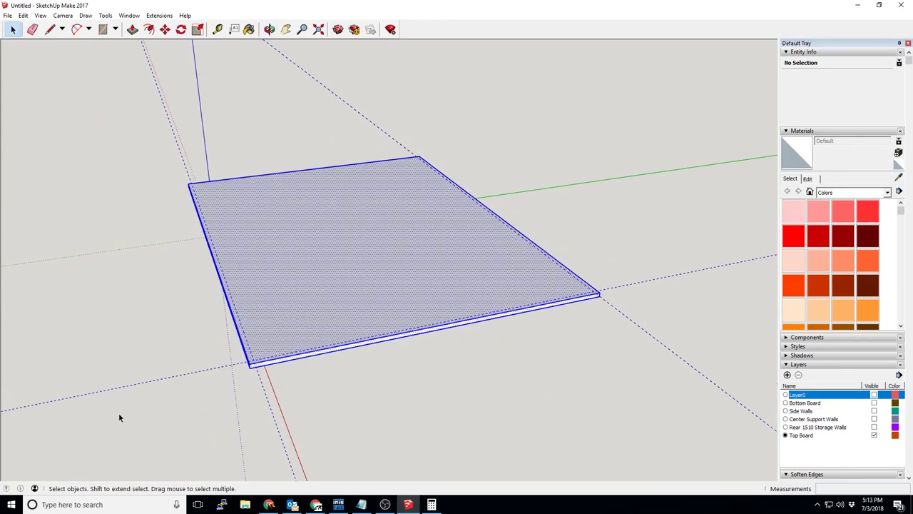
{"action": "left_click", "coordinate": [648, 436]}
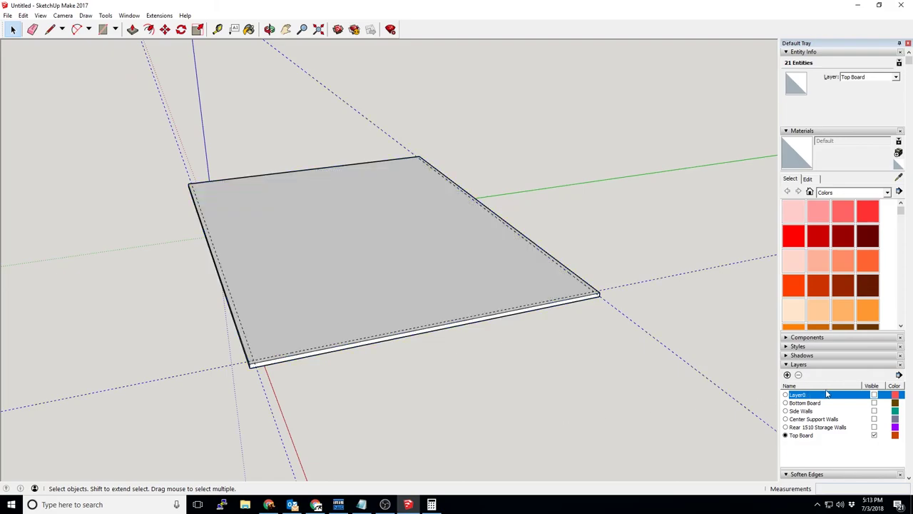
{"action": "left_click", "coordinate": [874, 403]}
Move the wall component still visible beneath the top board from Layer0 to the Rear 1510 Storage Walls layer
{"action": "middle_click_drag", "start_coordinate": [514, 467], "coordinate": [403, 289]}
{"action": "left_click", "coordinate": [403, 289]}
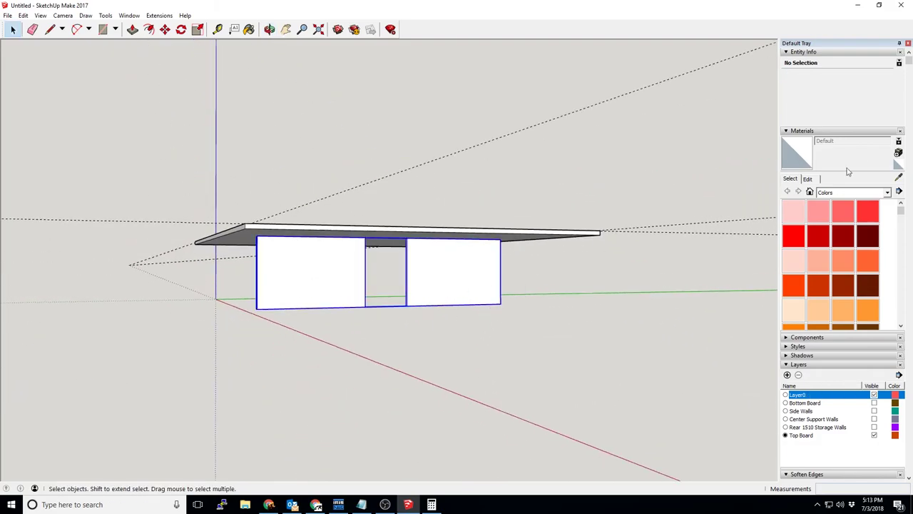
{"action": "left_click", "coordinate": [894, 77]}
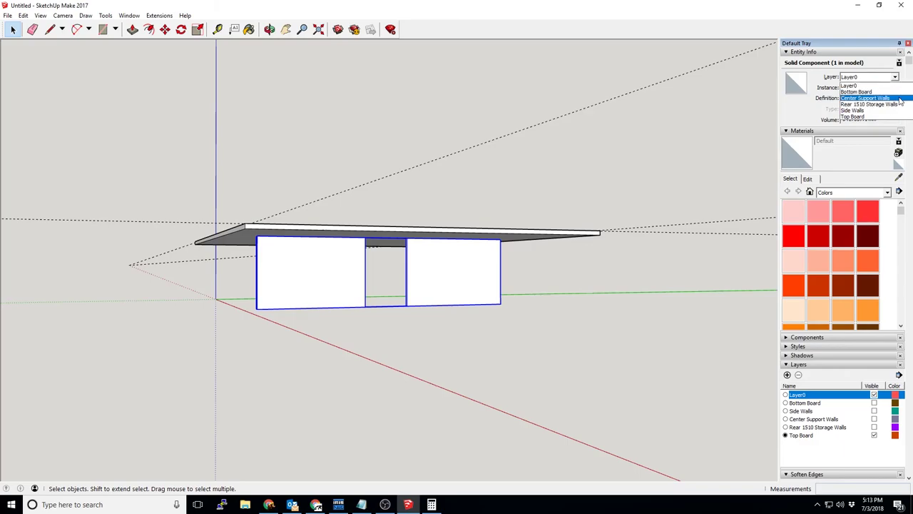
{"action": "left_click", "coordinate": [892, 112]}
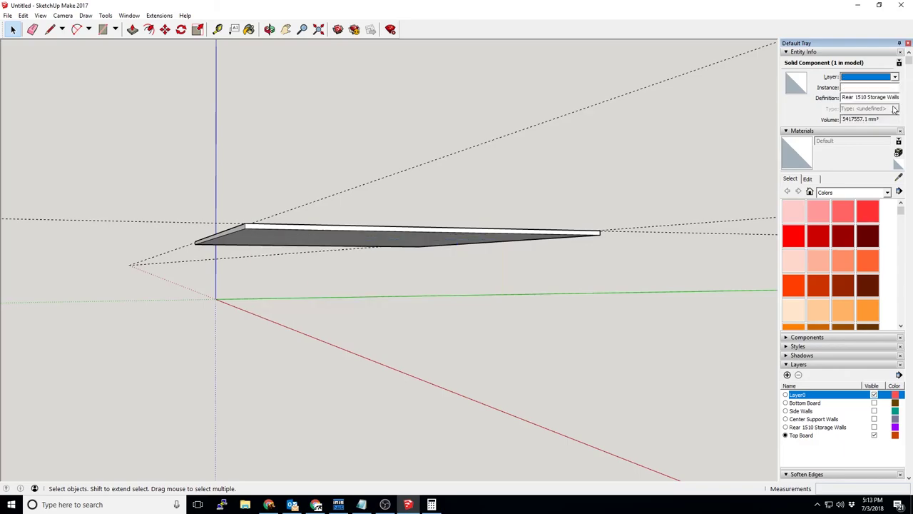
{"action": "left_click", "coordinate": [561, 173]}
Turn the whole top board, including its edge guides, into a component named "Top Board"
{"action": "middle_click_drag", "start_coordinate": [560, 172], "coordinate": [571, 94]}
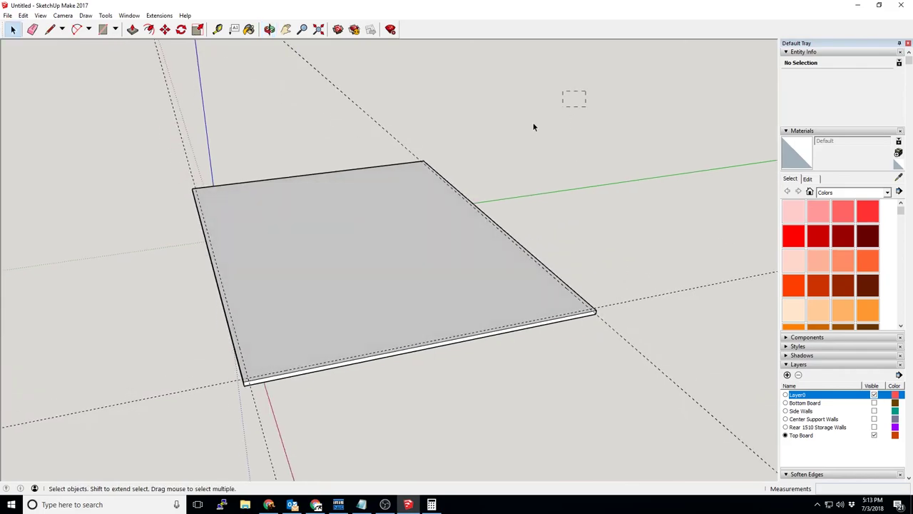
{"action": "left_click_drag", "start_coordinate": [147, 471], "coordinate": [147, 472]}
{"action": "left_click_drag", "start_coordinate": [691, 75], "coordinate": [148, 448]}
{"action": "right_click", "coordinate": [374, 216]}
{"action": "left_click", "coordinate": [428, 290]}
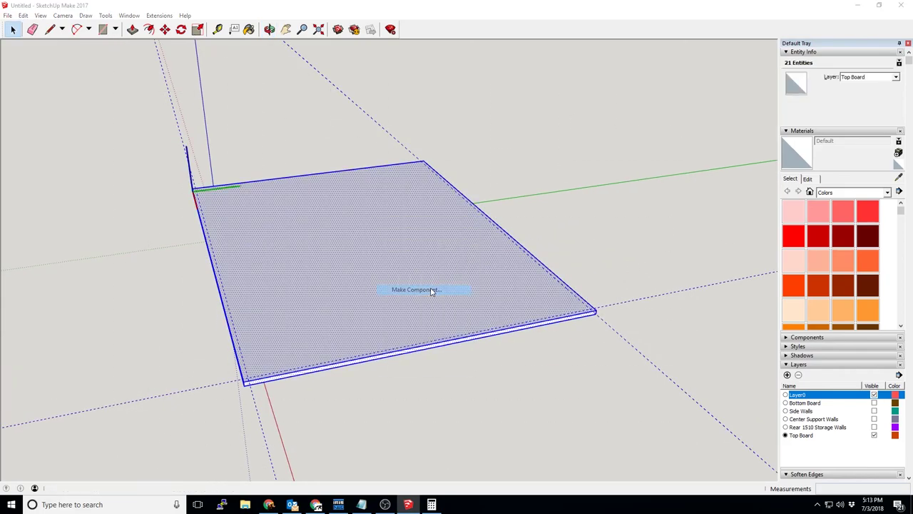
{"action": "type", "text": "Top Board"}
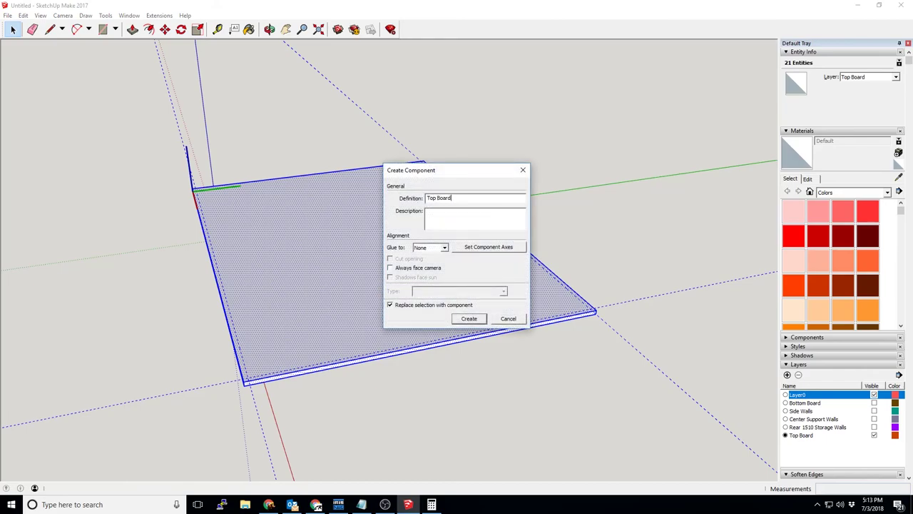
{"action": "key", "text": "Return"}
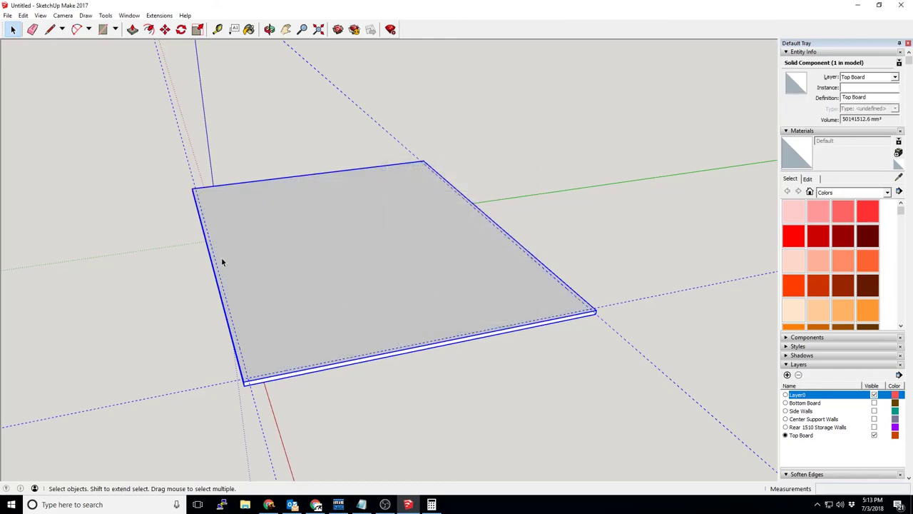
Make Layer0 active and show the Bottom Board, Side Walls, Center Support Walls and Rear 1510 Storage Walls layers again
{"action": "left_click", "coordinate": [635, 125]}
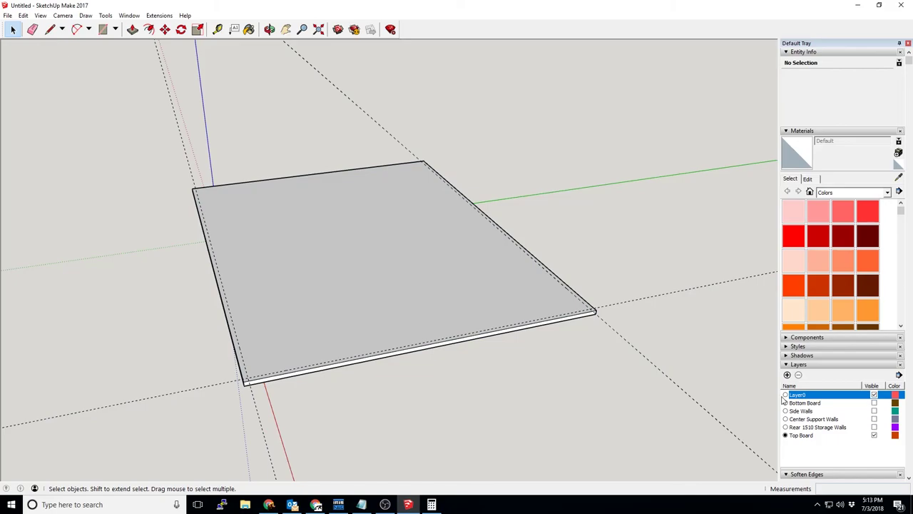
{"action": "left_click", "coordinate": [874, 403]}
{"action": "left_click", "coordinate": [874, 411]}
{"action": "left_click", "coordinate": [874, 419]}
{"action": "left_click", "coordinate": [874, 426]}
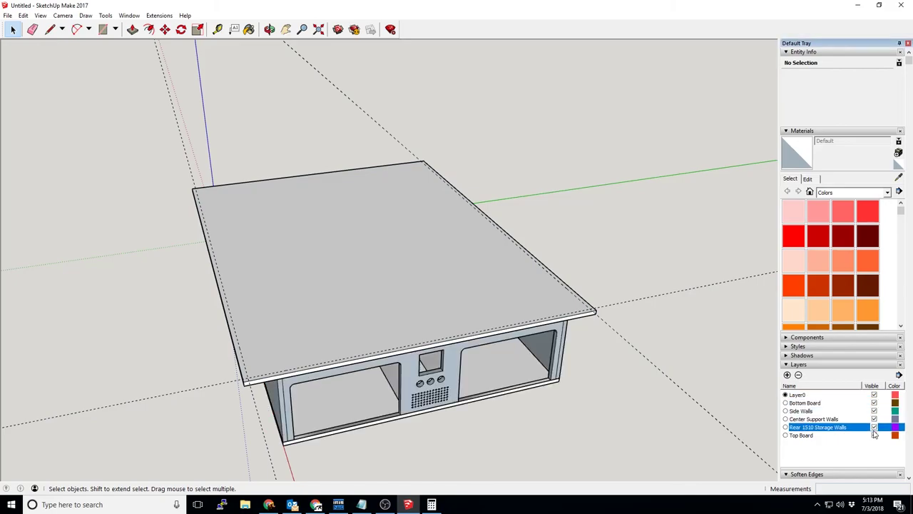
Draw a chain of lines on the top board along one long side, the vent-hole end and the other long side
{"action": "middle_click_drag", "start_coordinate": [390, 313], "coordinate": [174, 184]}
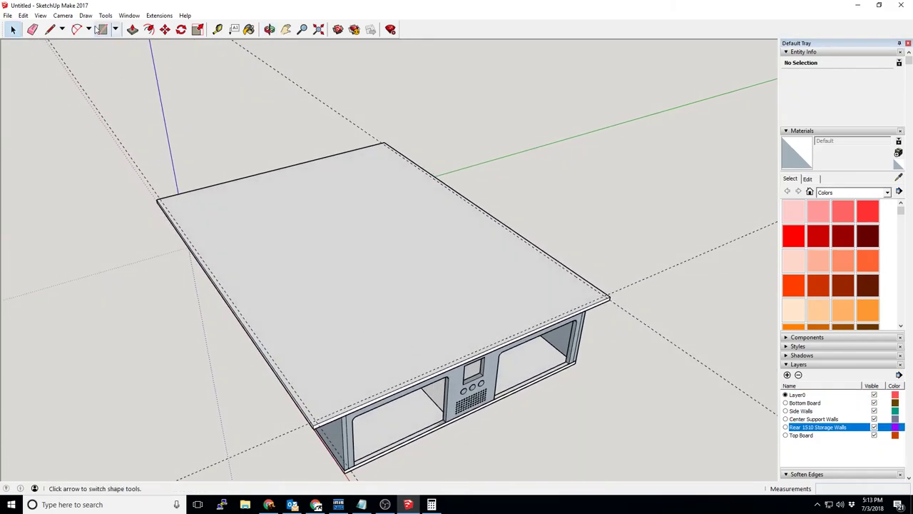
{"action": "left_click", "coordinate": [50, 29]}
{"action": "scroll", "coordinate": [171, 193], "scroll_direction": "up", "scroll_amount": 5}
{"action": "left_click", "coordinate": [167, 244]}
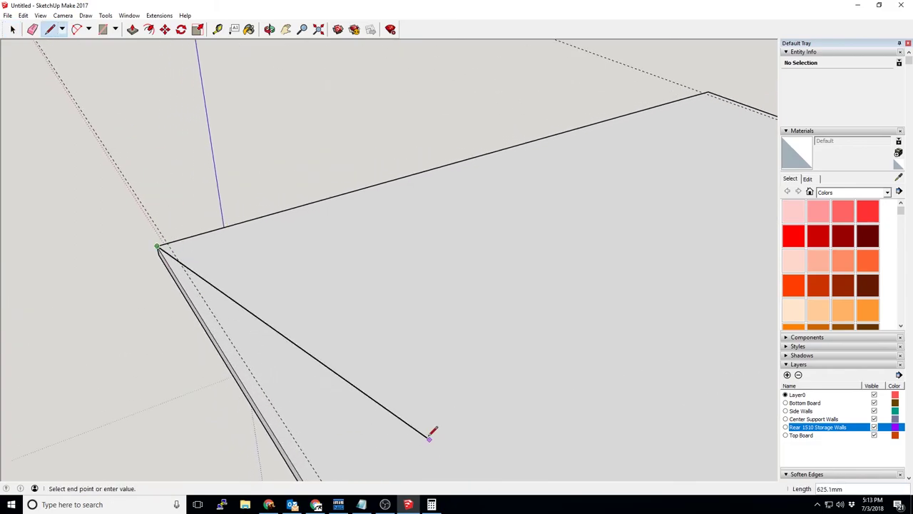
{"action": "middle_click_drag", "start_coordinate": [433, 430], "coordinate": [290, 234]}
{"action": "scroll", "coordinate": [290, 233], "scroll_direction": "down", "scroll_amount": 6}
{"action": "left_click", "coordinate": [334, 343]}
{"action": "left_click", "coordinate": [746, 184]}
{"action": "middle_click_drag", "start_coordinate": [399, 74], "coordinate": [529, 291], "text": "shift"}
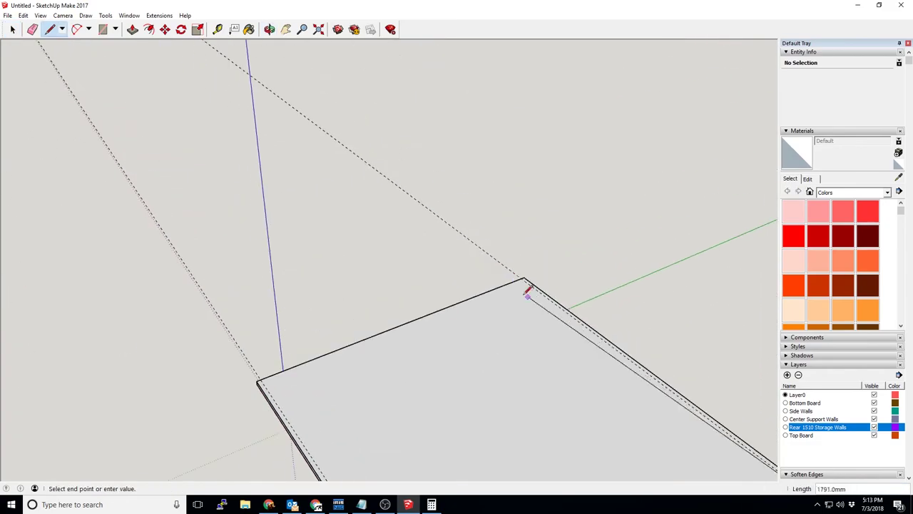
{"action": "scroll", "coordinate": [526, 283], "scroll_direction": "up", "scroll_amount": 4}
{"action": "left_click", "coordinate": [525, 282]}
Draw the return chain of lines that closes the U-shaped strip between the top board's outer edges and its 18 mm guides
{"action": "middle_click_drag", "start_coordinate": [742, 428], "coordinate": [442, 125], "text": "shift"}
{"action": "left_click", "coordinate": [648, 247]}
{"action": "scroll", "coordinate": [648, 247], "scroll_direction": "down", "scroll_amount": 3}
{"action": "middle_click_drag", "start_coordinate": [43, 450], "coordinate": [457, 269], "text": "shift"}
{"action": "left_click", "coordinate": [114, 415]}
{"action": "scroll", "coordinate": [114, 415], "scroll_direction": "down", "scroll_amount": 4}
{"action": "middle_click_drag", "start_coordinate": [285, 143], "coordinate": [412, 398], "text": "shift"}
{"action": "middle_click_drag", "start_coordinate": [575, 402], "coordinate": [371, 181], "text": "shift"}
Push/Pull the U-shaped edge strip up 18 mm to form a raised rim on the top board
{"action": "left_click", "coordinate": [133, 29]}
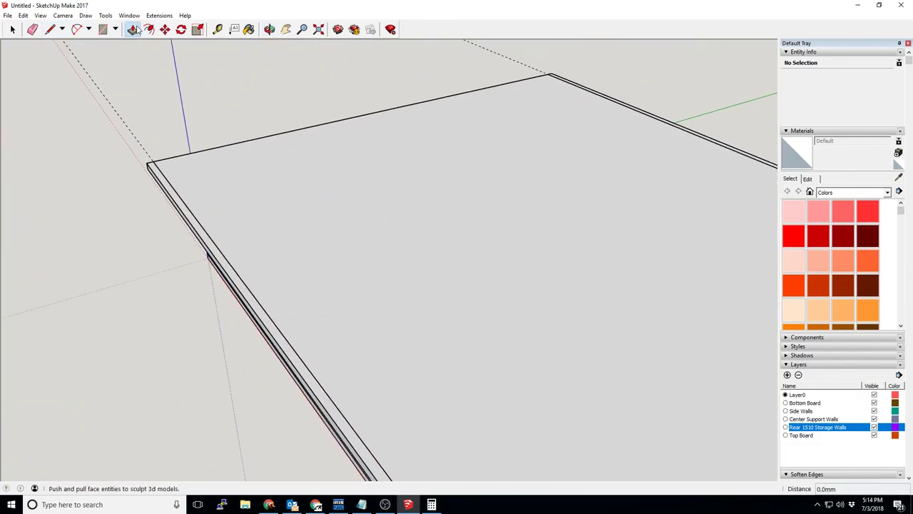
{"action": "left_click", "coordinate": [159, 181]}
{"action": "type", "text": "18"}
{"action": "key", "text": "Return"}
{"action": "scroll", "coordinate": [157, 167], "scroll_direction": "down", "scroll_amount": 4}
{"action": "middle_click_drag", "start_coordinate": [428, 278], "coordinate": [413, 163], "text": "shift"}
Draw a short seam line about 18 mm long on the raised rim at each corner of the vent-hole end
{"action": "left_click", "coordinate": [53, 31]}
{"action": "left_click", "coordinate": [346, 252]}
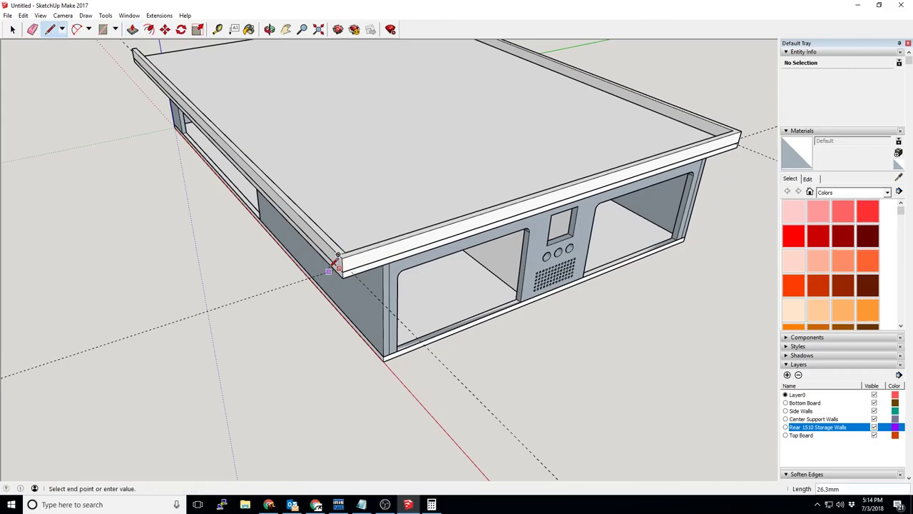
{"action": "scroll", "coordinate": [348, 265], "scroll_direction": "up", "scroll_amount": 3}
{"action": "left_click", "coordinate": [363, 275]}
{"action": "middle_click_drag", "start_coordinate": [378, 277], "coordinate": [259, 247]}
{"action": "scroll", "coordinate": [580, 260], "scroll_direction": "down", "scroll_amount": 4}
{"action": "scroll", "coordinate": [253, 246], "scroll_direction": "up", "scroll_amount": 4}
{"action": "left_click", "coordinate": [218, 252]}
{"action": "left_click", "coordinate": [228, 261]}
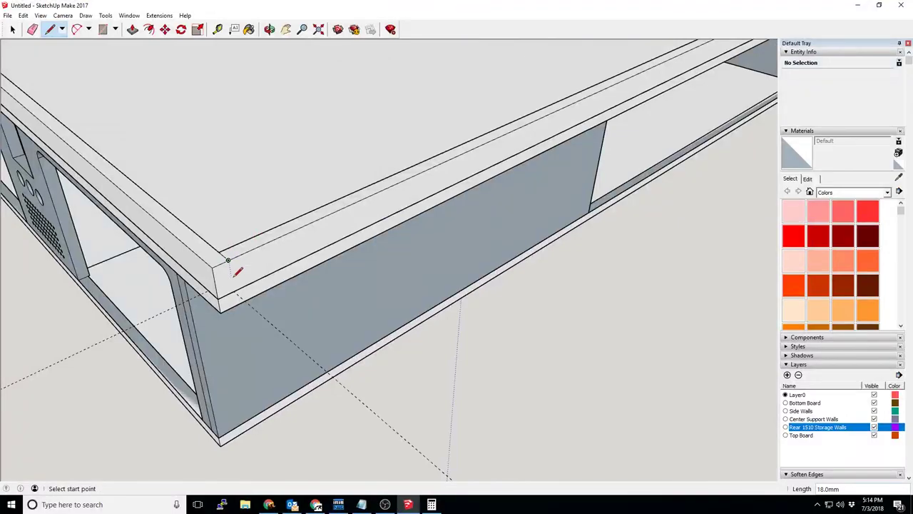
Open the Top Board component and delete the guide along its vent-hole end
{"action": "scroll", "coordinate": [257, 278], "scroll_direction": "down", "scroll_amount": 5}
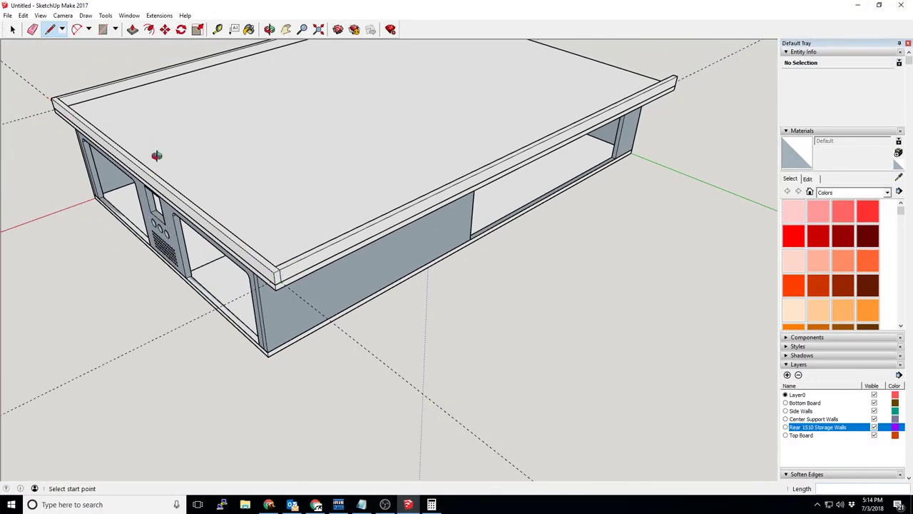
{"action": "middle_click_drag", "start_coordinate": [157, 156], "coordinate": [465, 158]}
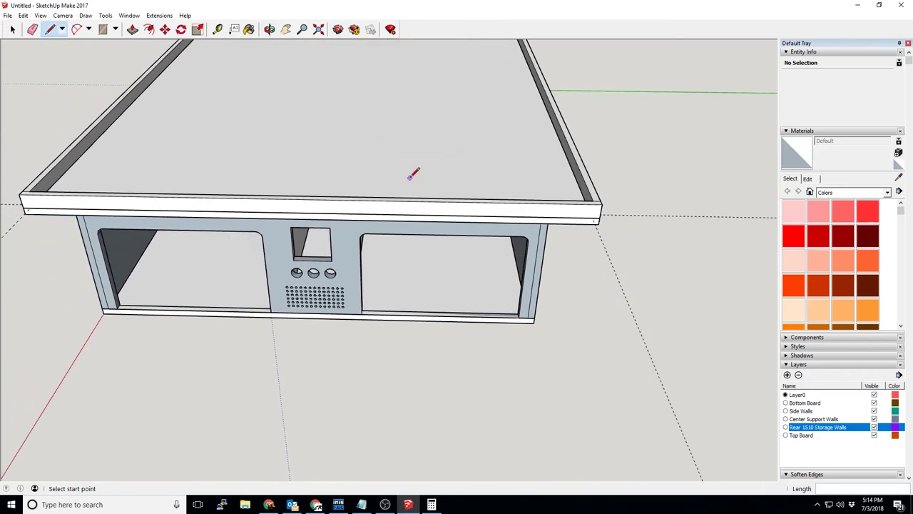
{"action": "left_click", "coordinate": [13, 29]}
{"action": "left_click", "coordinate": [361, 283]}
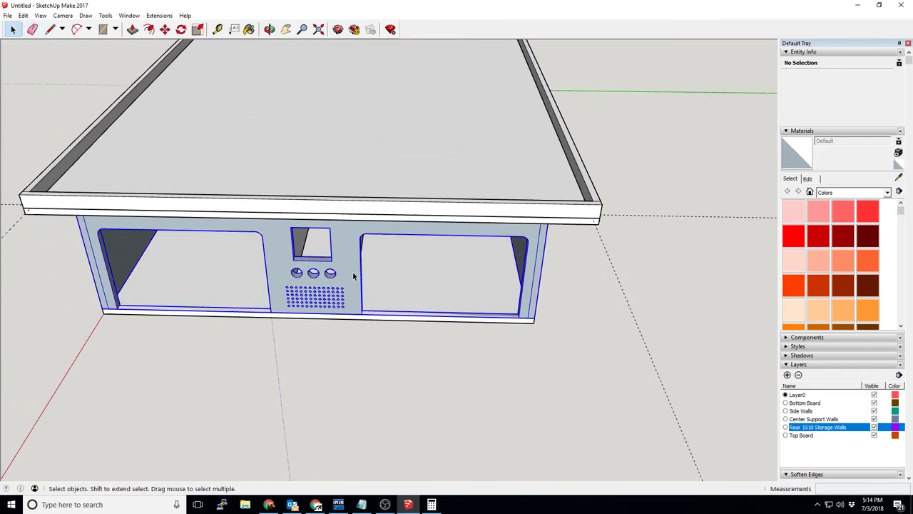
{"action": "left_click", "coordinate": [593, 225]}
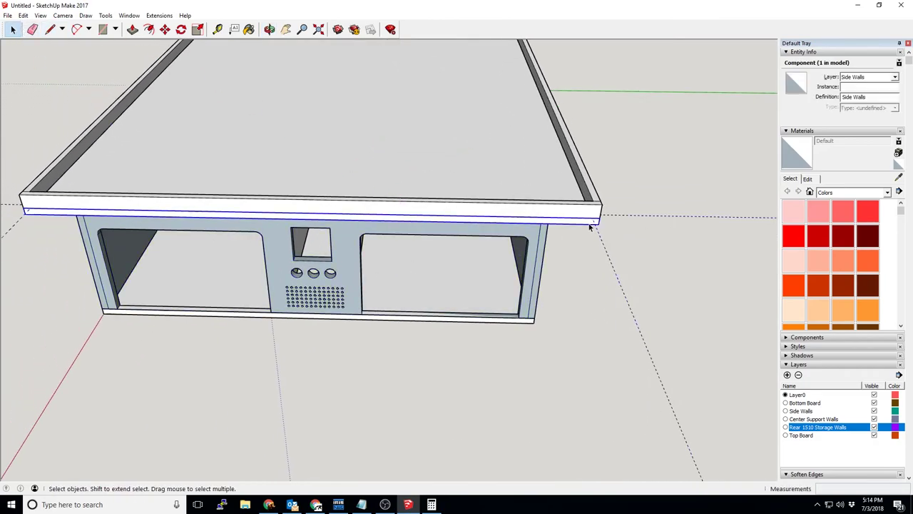
{"action": "left_click", "coordinate": [718, 206]}
{"action": "double_click", "coordinate": [680, 217]}
{"action": "left_click", "coordinate": [679, 217]}
{"action": "key", "text": "Delete"}
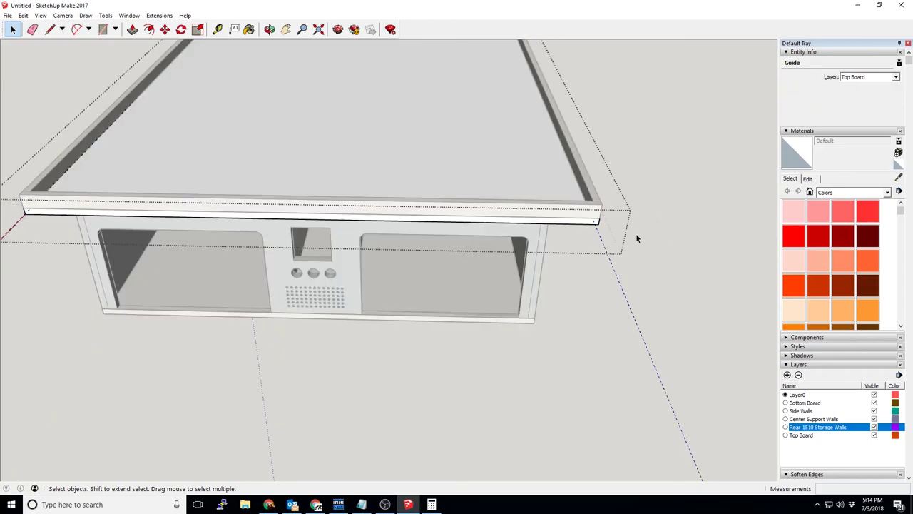
Delete the two remaining guides along the long edges inside the Top Board component and leave the component
{"action": "left_click", "coordinate": [615, 280]}
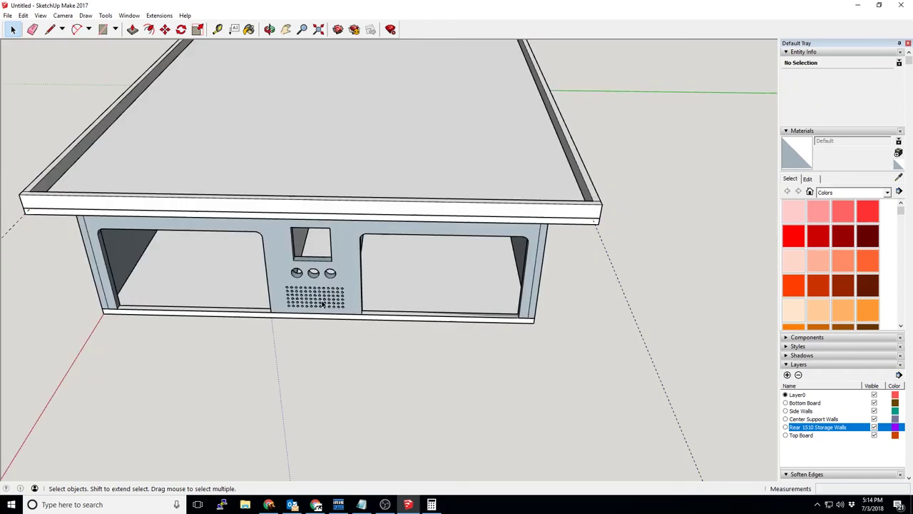
{"action": "double_click", "coordinate": [629, 307]}
{"action": "key", "text": "Delete"}
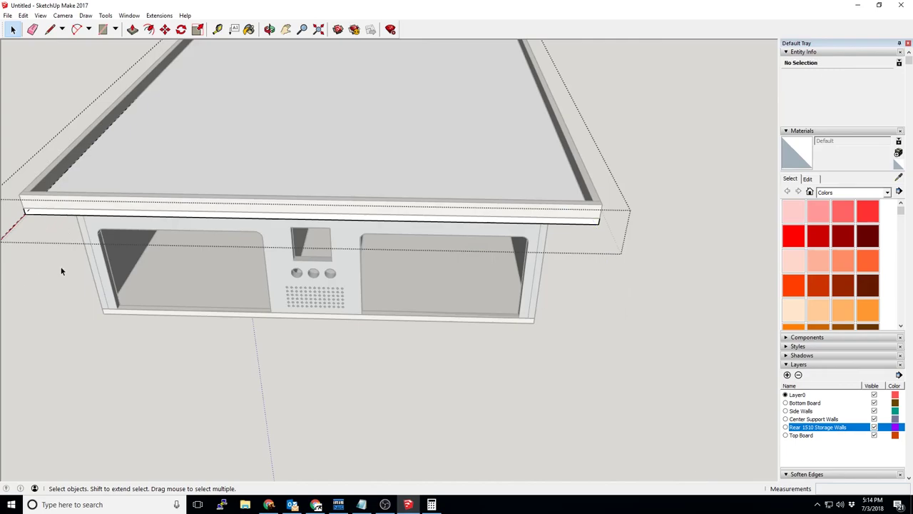
{"action": "middle_click_drag", "start_coordinate": [62, 269], "coordinate": [212, 241], "text": "shift"}
{"action": "left_click", "coordinate": [212, 241]}
{"action": "double_click", "coordinate": [104, 261]}
{"action": "left_click", "coordinate": [105, 262]}
{"action": "middle_click_drag", "start_coordinate": [105, 262], "coordinate": [155, 332]}
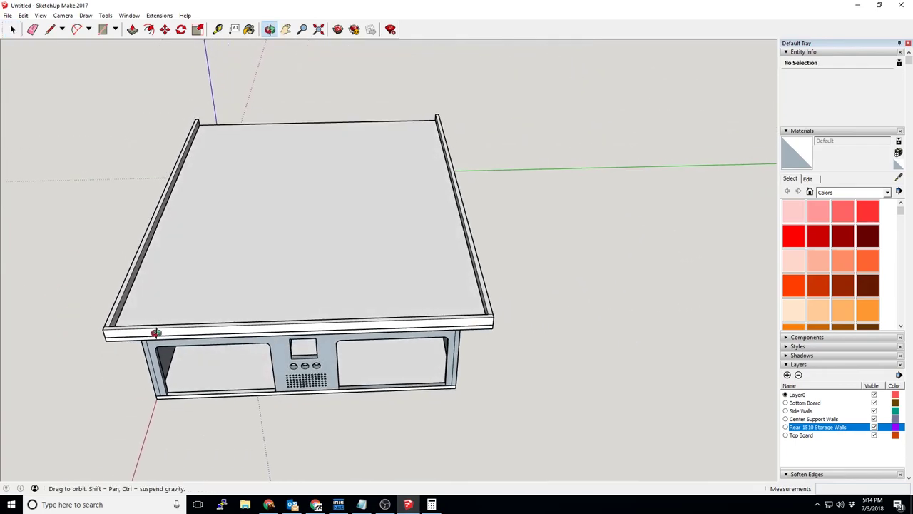
Hide the Bottom Board, Side Walls, Center Support Walls, Rear 1510 Storage Walls and Top Board layers, leaving Layer0 shown
{"action": "left_click", "coordinate": [874, 403]}
{"action": "left_click", "coordinate": [874, 411]}
{"action": "left_click", "coordinate": [874, 419]}
{"action": "left_click", "coordinate": [874, 427]}
{"action": "left_click", "coordinate": [874, 436]}
Make the raised rim geometry on Layer0 into a component named "Mattress Guides"
{"action": "left_click_drag", "start_coordinate": [552, 86], "coordinate": [191, 314]}
{"action": "right_click", "coordinate": [193, 330]}
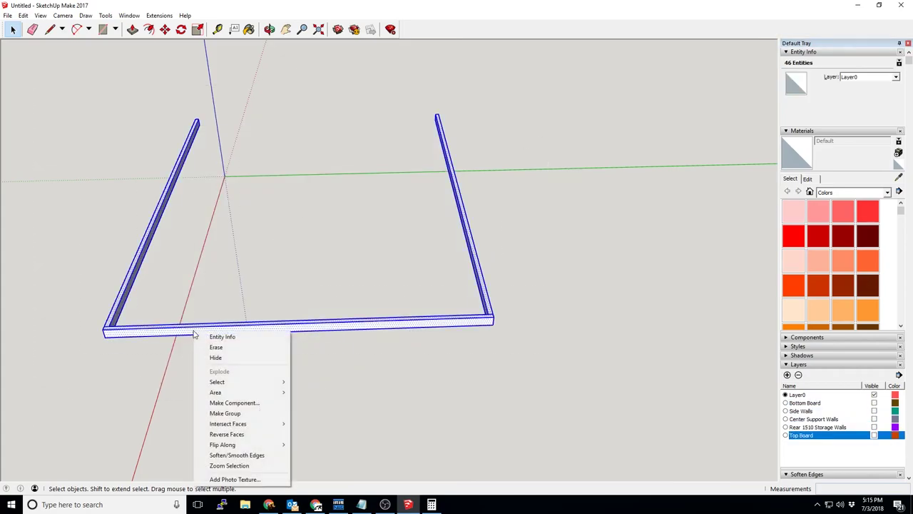
{"action": "left_click", "coordinate": [235, 403]}
{"action": "type", "text": "Matreress Guides"}
{"action": "key", "text": "Return"}
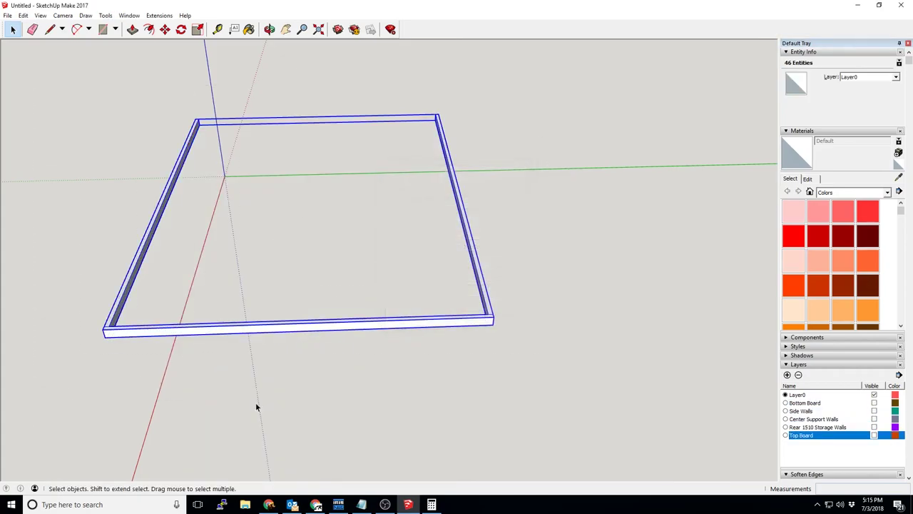
Add a layer named "Mattress Guides" and assign the rim component to it
{"action": "left_click", "coordinate": [787, 374]}
{"action": "type", "text": "Mattress Guides"}
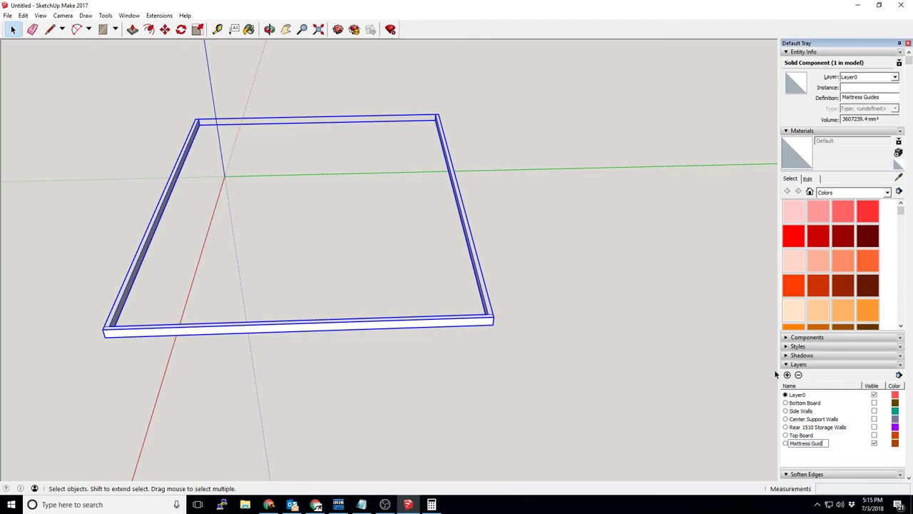
{"action": "key", "text": "Return"}
{"action": "left_click", "coordinate": [895, 77]}
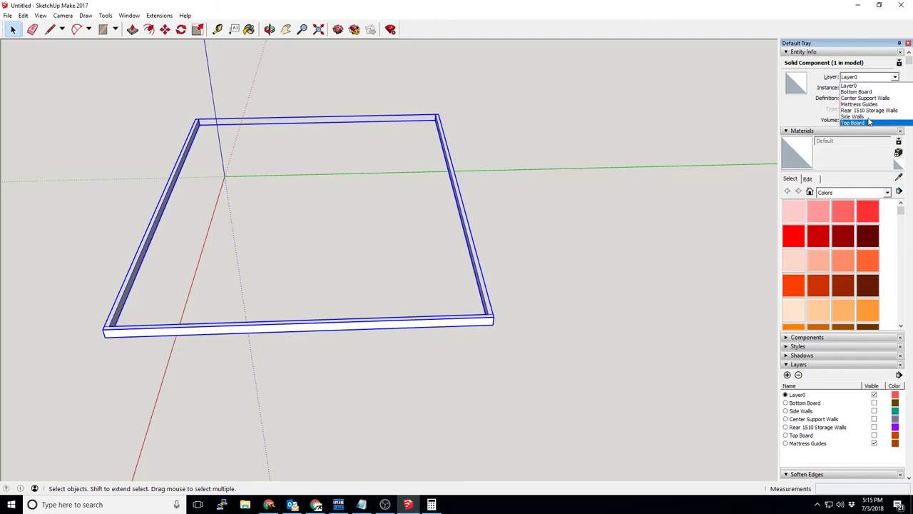
{"action": "left_click", "coordinate": [871, 121]}
{"action": "left_click", "coordinate": [595, 186]}
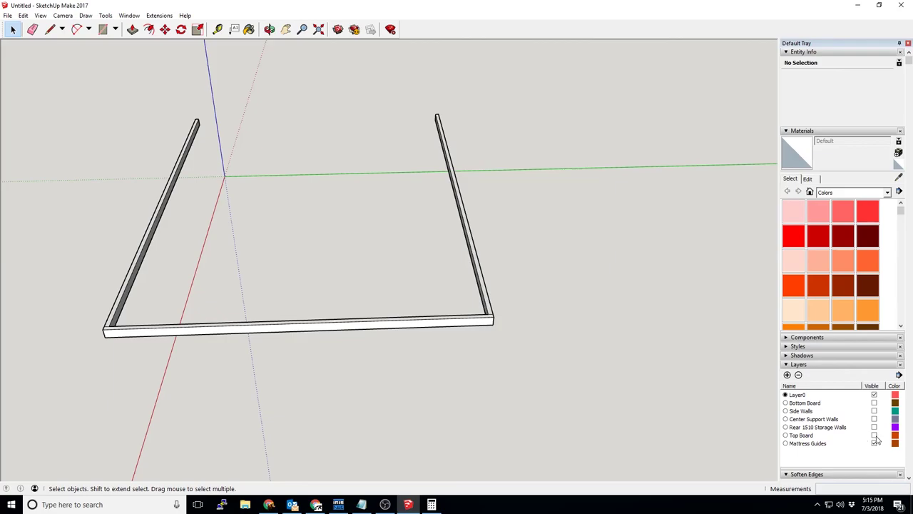
With only the Top Board shown besides Layer0, place a lengthwise guide through its middle, 723.9 mm from the long edge
{"action": "left_click", "coordinate": [874, 435]}
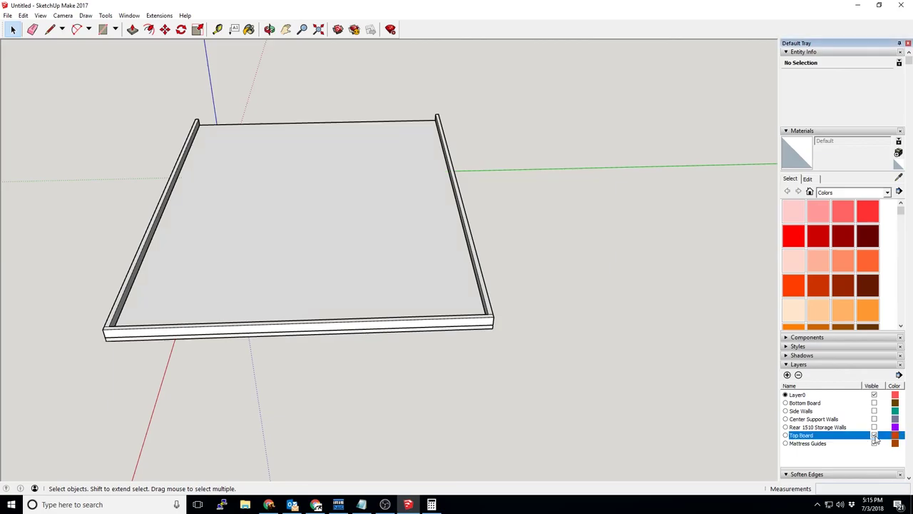
{"action": "left_click", "coordinate": [874, 443]}
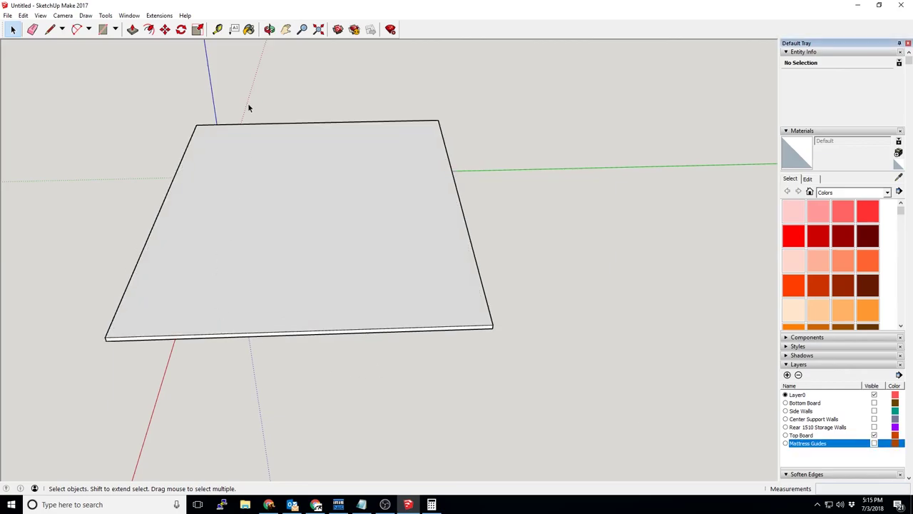
{"action": "left_click", "coordinate": [218, 29]}
{"action": "left_click", "coordinate": [152, 227]}
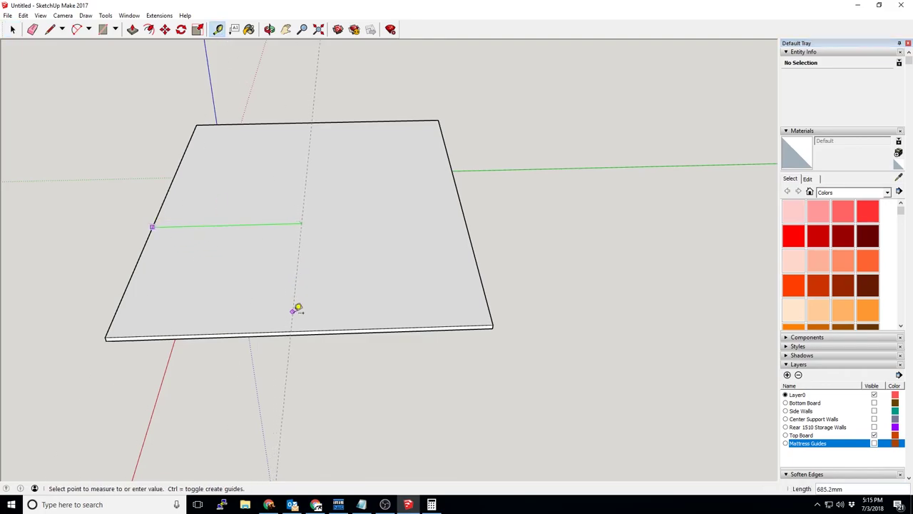
{"action": "left_click", "coordinate": [302, 325]}
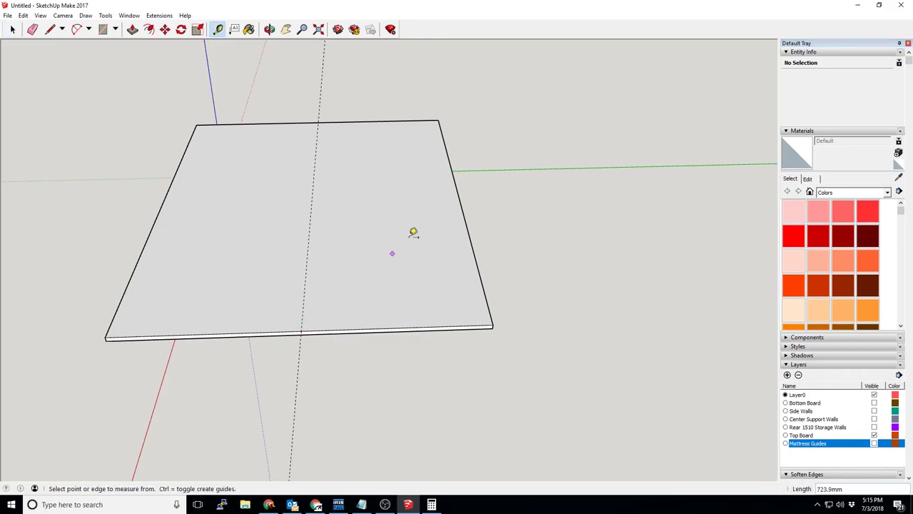
Draw a center line along the guide across the Top Board's faces and down its end edge, outside the component
{"action": "left_click", "coordinate": [52, 29]}
{"action": "left_click", "coordinate": [301, 332]}
{"action": "left_click", "coordinate": [319, 122]}
{"action": "mouse_move", "coordinate": [320, 122]}
{"action": "middle_mouse_down"}
{"action": "mouse_move", "coordinate": [302, 226]}
{"action": "mouse_move", "coordinate": [284, 230]}
{"action": "mouse_move", "coordinate": [367, 316]}
{"action": "middle_mouse_up"}
{"action": "left_click", "coordinate": [284, 230]}
{"action": "scroll", "coordinate": [350, 143], "scroll_direction": "down", "scroll_amount": 5}
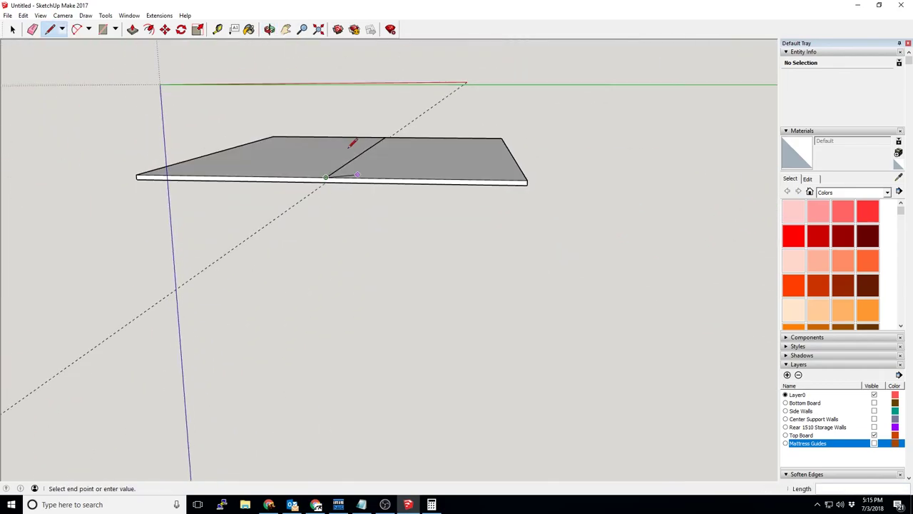
{"action": "left_click", "coordinate": [326, 181]}
{"action": "middle_click_drag", "start_coordinate": [369, 197], "coordinate": [337, 82]}
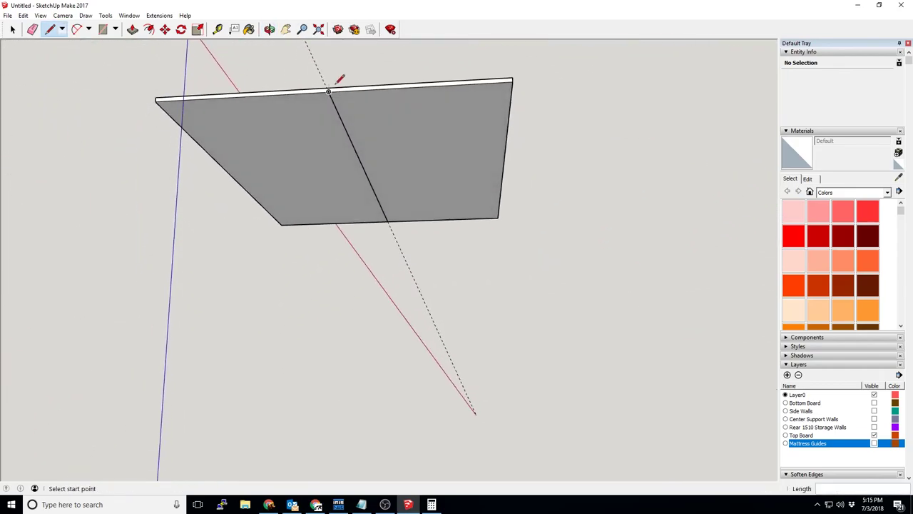
Delete the lengthwise center guide on the Top Board
{"action": "key", "text": "space"}
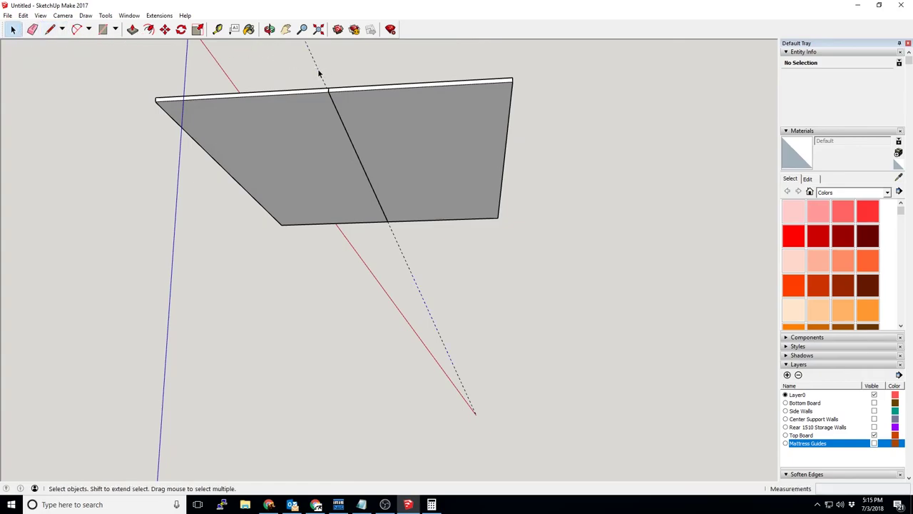
{"action": "left_click", "coordinate": [318, 70]}
{"action": "key", "text": "Delete"}
{"action": "mouse_move", "coordinate": [576, 118]}
{"action": "middle_mouse_down"}
{"action": "mouse_move", "coordinate": [569, 383]}
{"action": "mouse_move", "coordinate": [538, 313]}
{"action": "mouse_move", "coordinate": [495, 288]}
{"action": "mouse_move", "coordinate": [569, 385]}
{"action": "mouse_move", "coordinate": [519, 329]}
{"action": "mouse_move", "coordinate": [658, 383]}
{"action": "middle_mouse_up"}
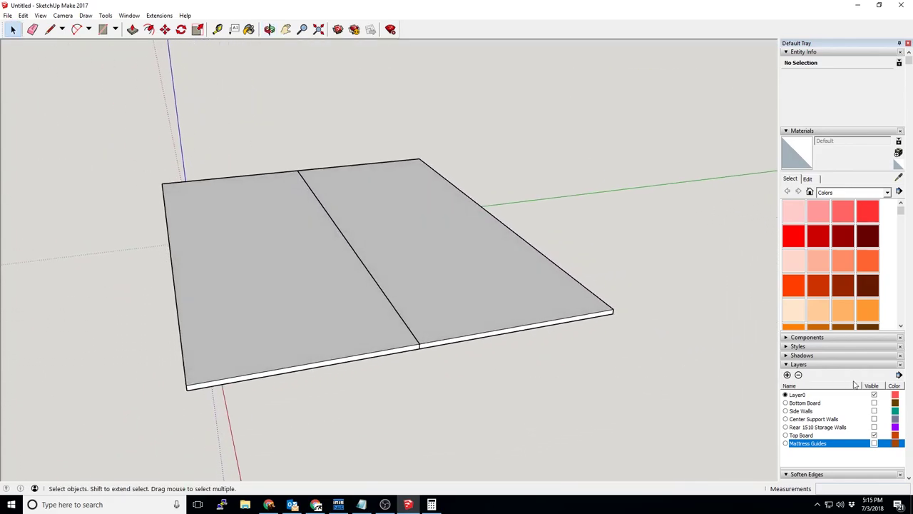
Show all the hidden layers and inspect the assembled box with its top board and mattress guides from several sides
{"action": "left_click", "coordinate": [875, 443]}
{"action": "left_click", "coordinate": [875, 427]}
{"action": "left_click", "coordinate": [875, 419]}
{"action": "left_click", "coordinate": [875, 411]}
{"action": "left_click", "coordinate": [874, 404]}
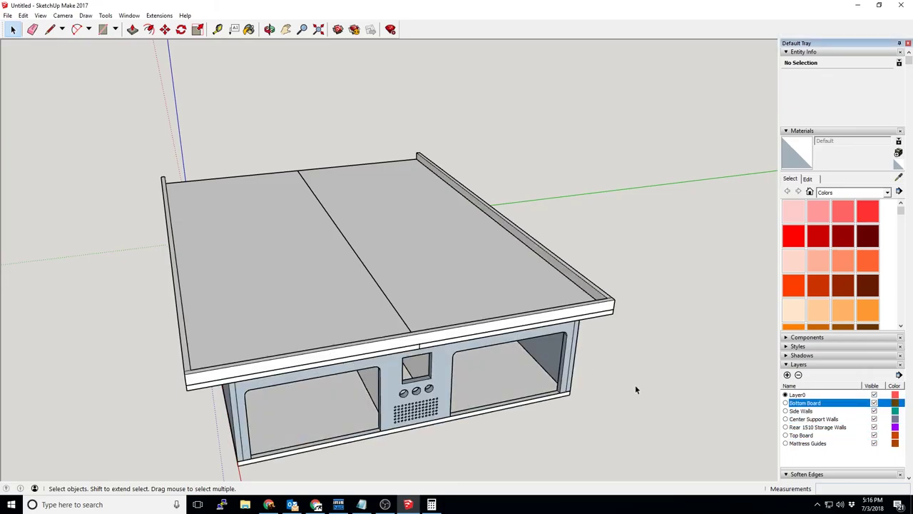
{"action": "middle_click_drag", "start_coordinate": [193, 378], "coordinate": [586, 286]}
{"action": "middle_click_drag", "start_coordinate": [147, 362], "coordinate": [532, 367]}
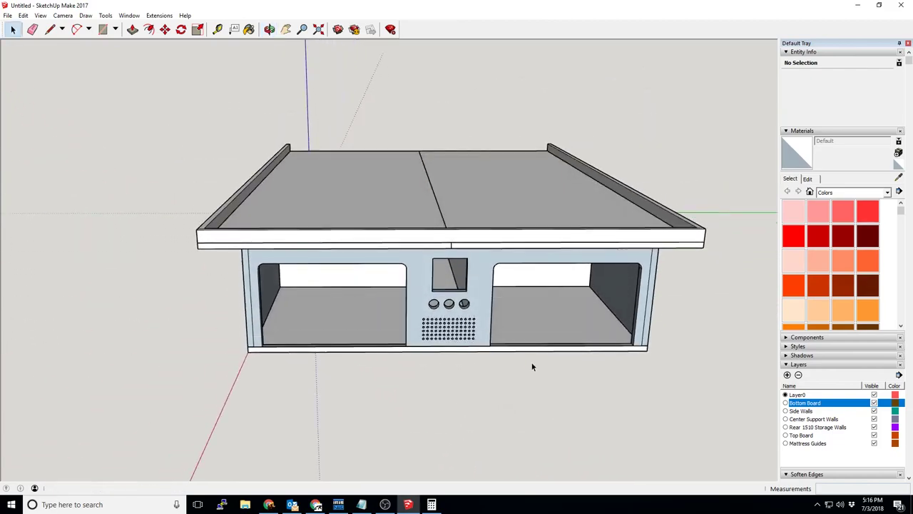
{"action": "middle_click_drag", "start_coordinate": [302, 292], "coordinate": [735, 374]}
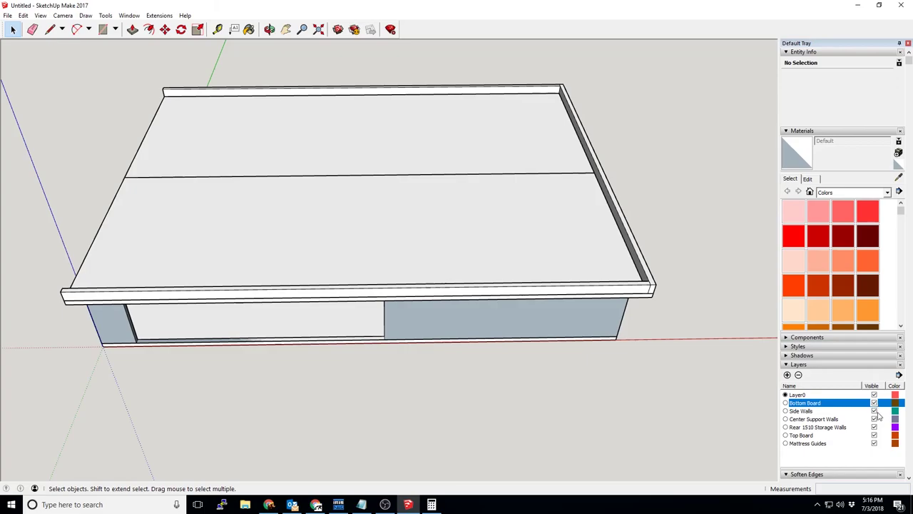
Hide the Mattress Guides, Top Board, Rear 1510 Storage Walls, Side Walls, Bottom Board and Center Support Walls layers, leaving Layer0 shown
{"action": "left_click", "coordinate": [875, 443]}
{"action": "left_click", "coordinate": [874, 435]}
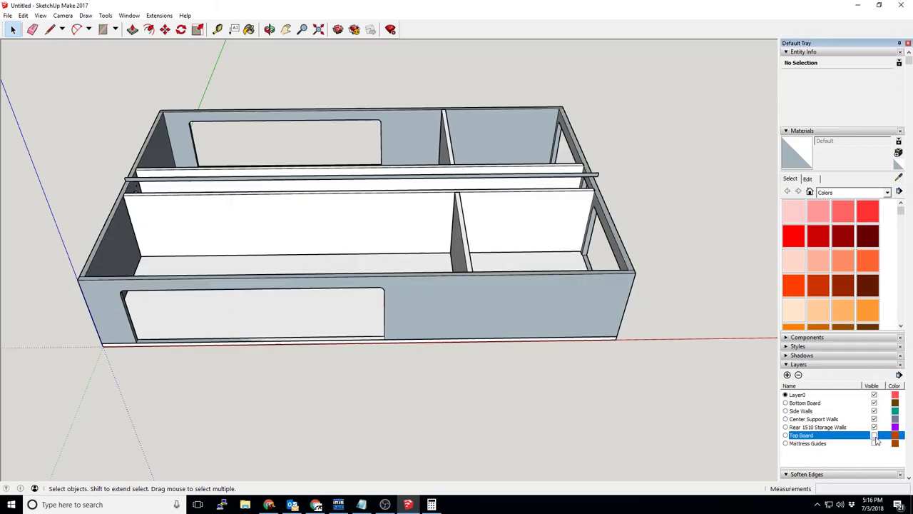
{"action": "middle_click_drag", "start_coordinate": [412, 171], "coordinate": [374, 210]}
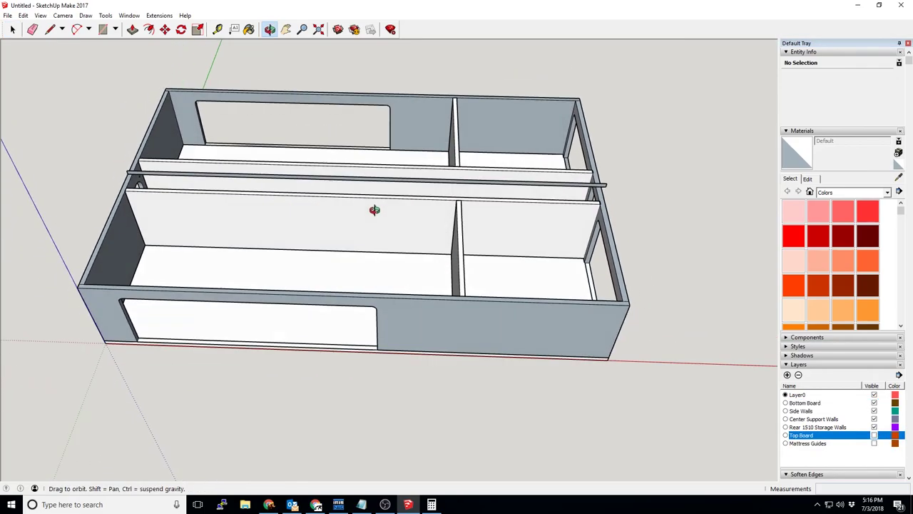
{"action": "left_click", "coordinate": [875, 427]}
{"action": "left_click", "coordinate": [875, 412]}
{"action": "left_click", "coordinate": [875, 398]}
{"action": "left_click", "coordinate": [874, 403]}
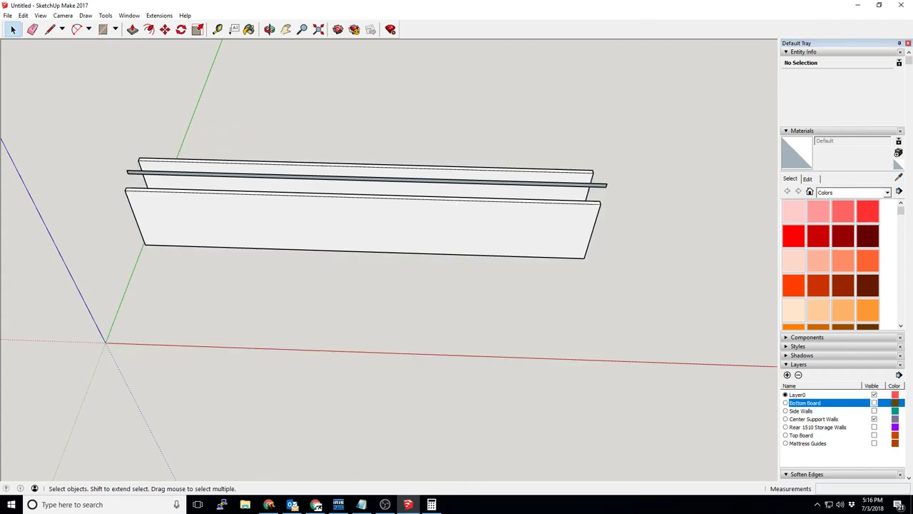
{"action": "left_click", "coordinate": [874, 419]}
Try to group the loose center strip geometry on Layer0
{"action": "left_click", "coordinate": [160, 176]}
{"action": "right_click", "coordinate": [160, 176]}
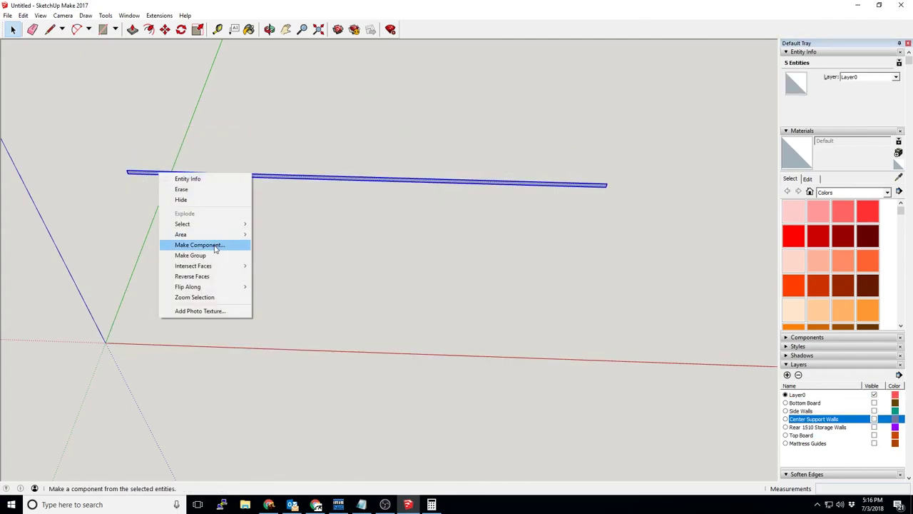
{"action": "left_click", "coordinate": [190, 255]}
{"action": "left_click", "coordinate": [503, 262]}
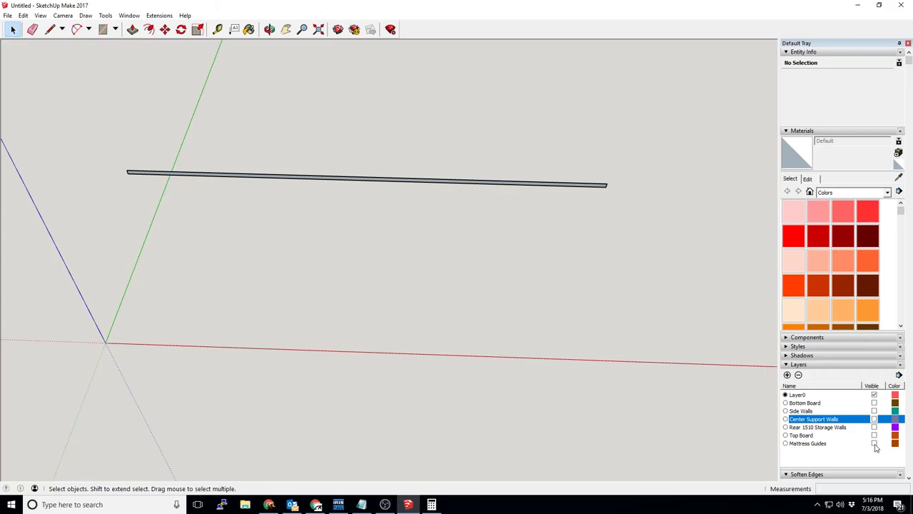
Show the Top Board layer and make it current, hide Layer0, and open the Top Board component for editing
{"action": "left_click", "coordinate": [874, 435]}
{"action": "left_click", "coordinate": [785, 435]}
{"action": "left_click", "coordinate": [874, 394]}
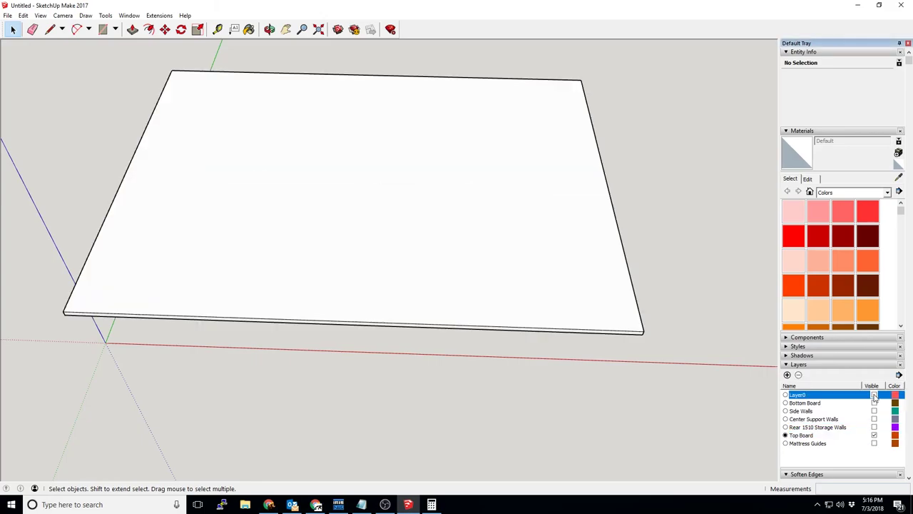
{"action": "left_click", "coordinate": [527, 150]}
Inside the Top Board component, draw lengthwise center lines about 1924 mm long across the top face and the underside
{"action": "left_click", "coordinate": [50, 29]}
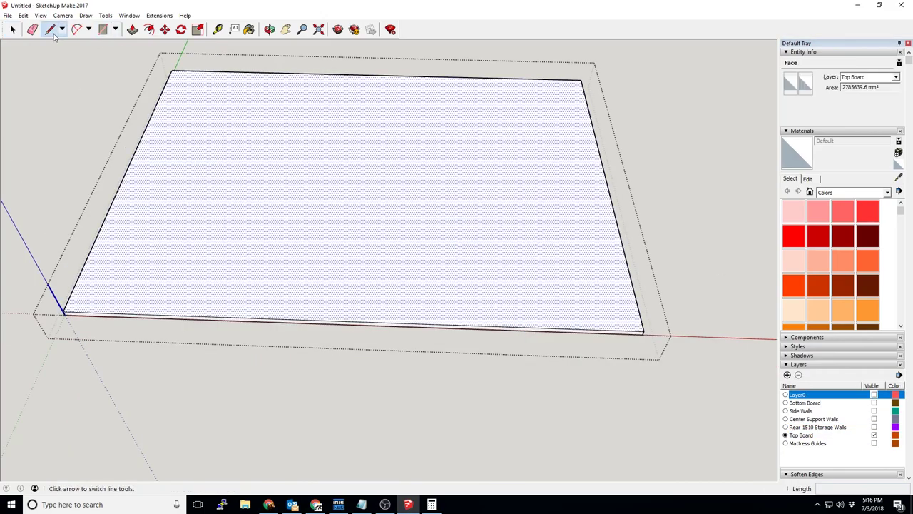
{"action": "left_click", "coordinate": [125, 171]}
{"action": "left_click", "coordinate": [608, 183]}
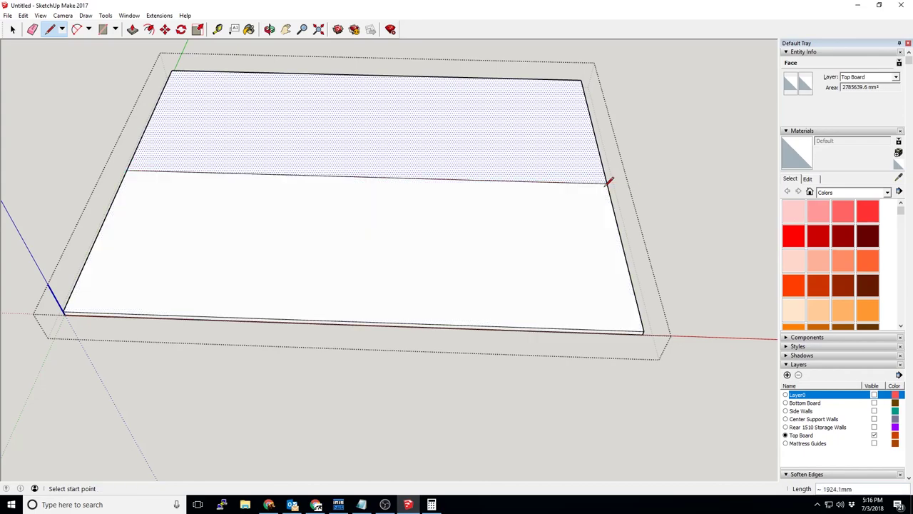
{"action": "middle_click_drag", "start_coordinate": [608, 183], "coordinate": [428, 57]}
{"action": "left_click", "coordinate": [406, 218]}
{"action": "left_click", "coordinate": [460, 311]}
Draw the short seam line across the Top Board's end thickness at the center line and leave the component
{"action": "middle_click_drag", "start_coordinate": [461, 311], "coordinate": [493, 292]}
{"action": "scroll", "coordinate": [525, 347], "scroll_direction": "up", "scroll_amount": 4}
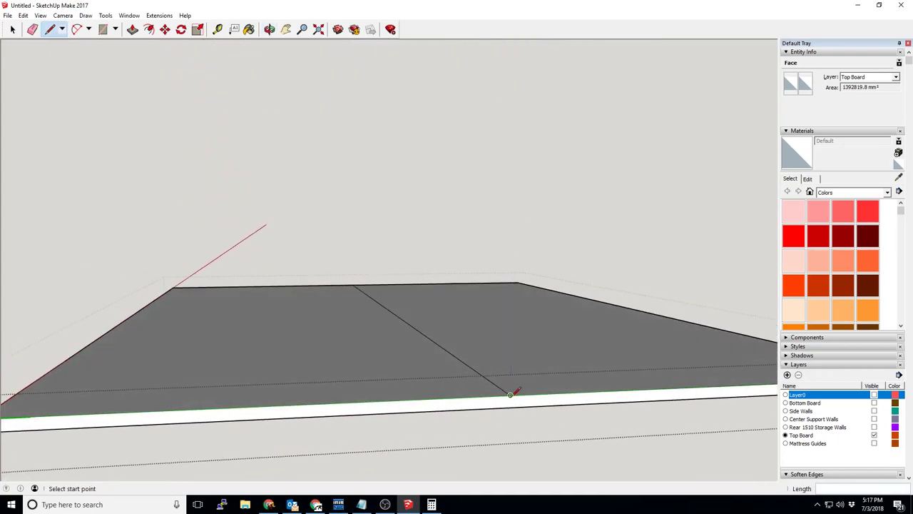
{"action": "left_click", "coordinate": [510, 396]}
{"action": "left_click", "coordinate": [511, 412]}
{"action": "mouse_move", "coordinate": [528, 411]}
{"action": "middle_mouse_down"}
{"action": "mouse_move", "coordinate": [490, 232]}
{"action": "mouse_move", "coordinate": [577, 433]}
{"action": "mouse_move", "coordinate": [553, 401]}
{"action": "middle_mouse_up"}
{"action": "left_click", "coordinate": [13, 29]}
{"action": "left_click", "coordinate": [449, 222]}
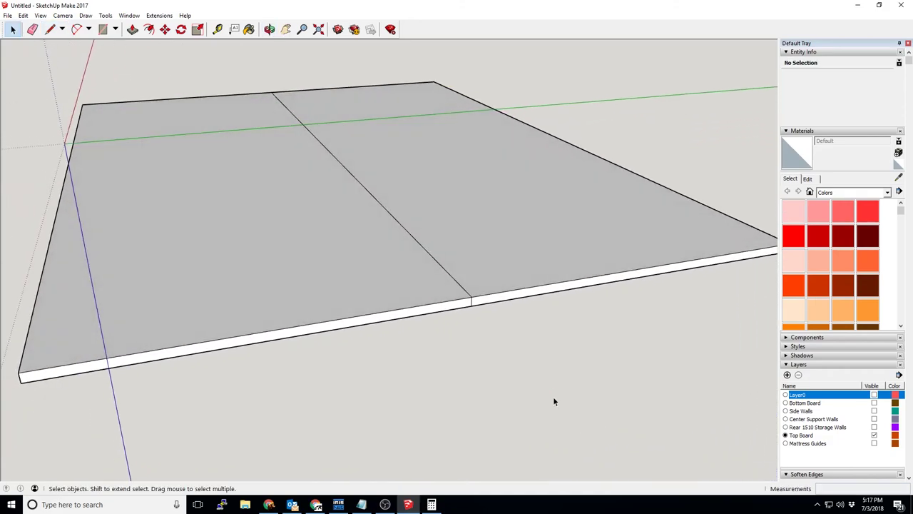
Make Layer0 the current layer, hide the Top Board layer, and delete the loose center strip
{"action": "left_click", "coordinate": [874, 436]}
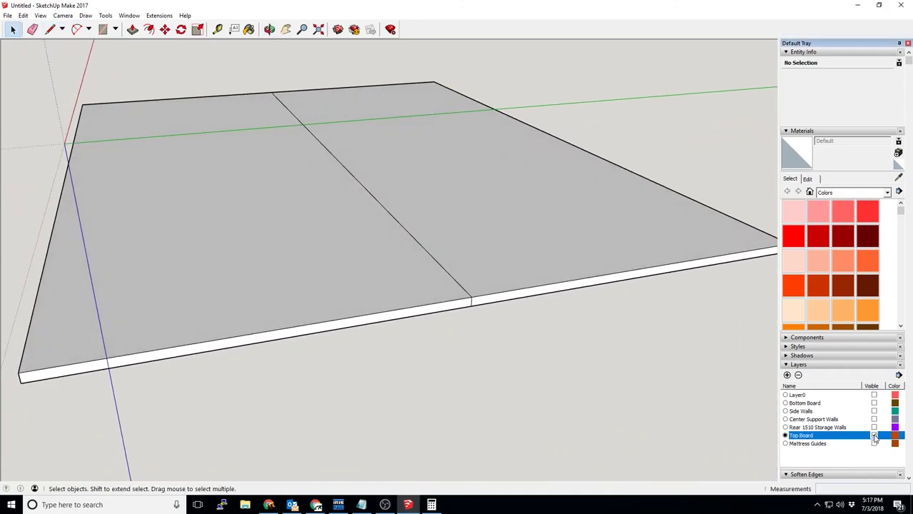
{"action": "left_click", "coordinate": [785, 395]}
{"action": "left_click", "coordinate": [874, 434]}
{"action": "left_click_drag", "start_coordinate": [251, 61], "coordinate": [647, 453]}
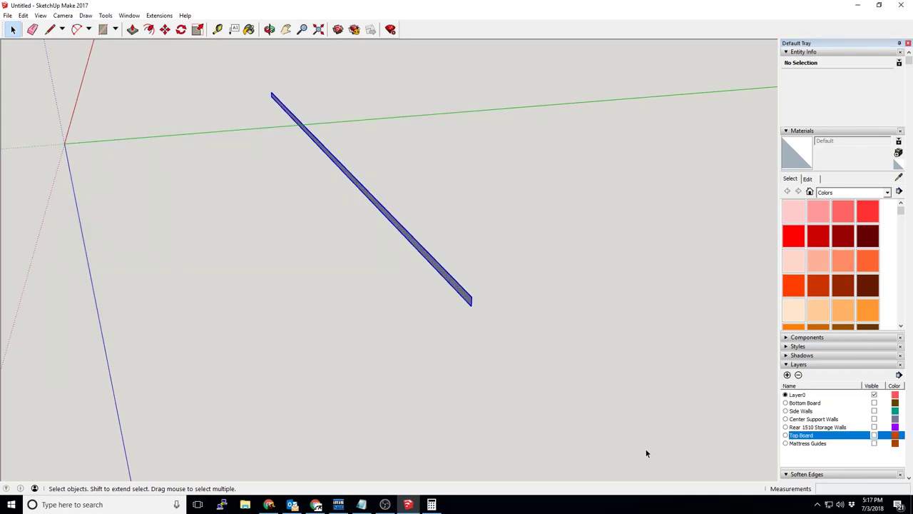
{"action": "key", "text": "Delete"}
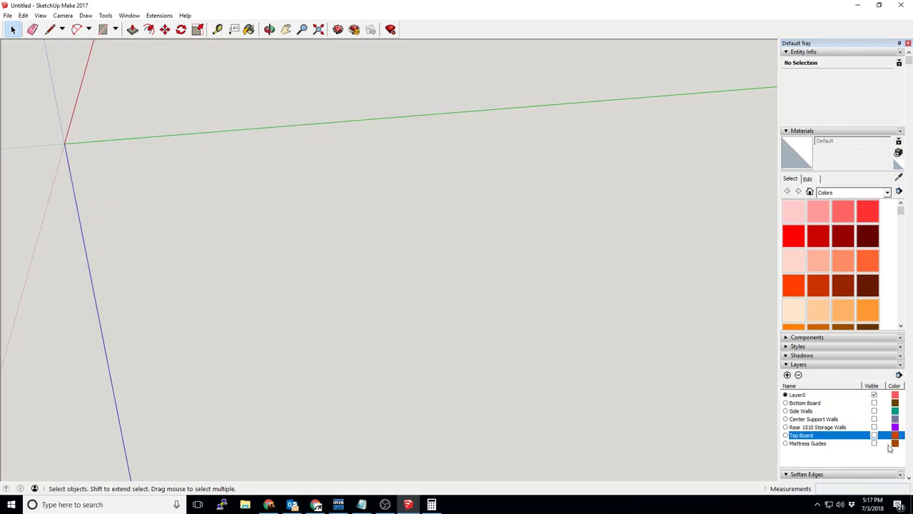
Show the Top Board and Mattress Guides layers and inspect the split board with its guides from above
{"action": "left_click", "coordinate": [874, 434]}
{"action": "middle_click_drag", "start_coordinate": [481, 336], "coordinate": [482, 231]}
{"action": "left_click", "coordinate": [874, 443]}
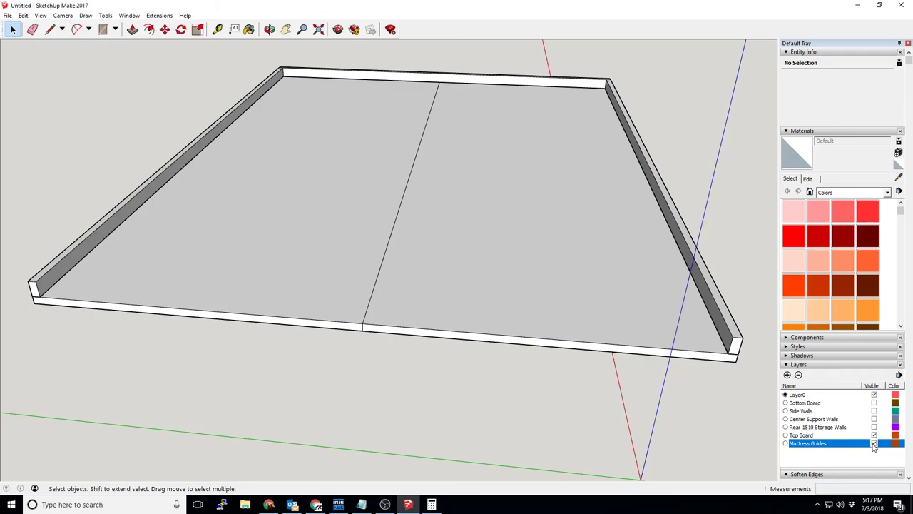
{"action": "middle_click_drag", "start_coordinate": [527, 151], "coordinate": [711, 293]}
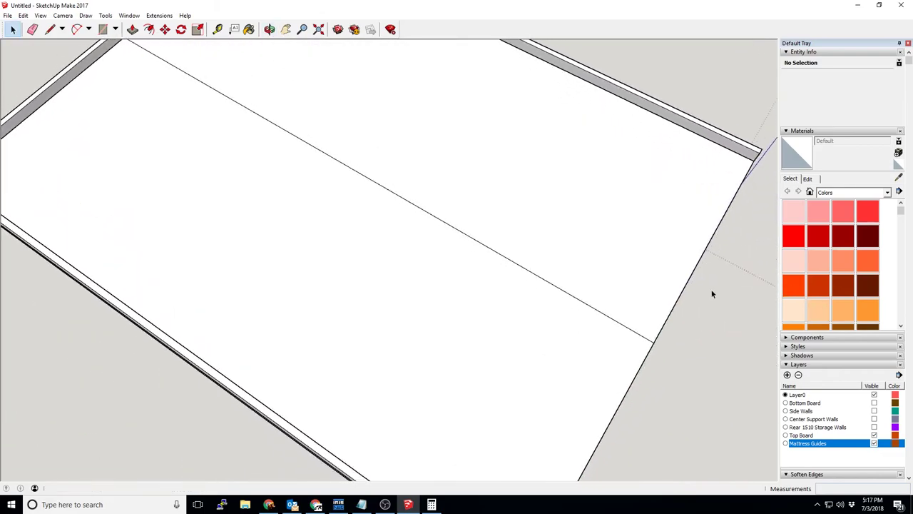
{"action": "middle_click_drag", "start_coordinate": [329, 289], "coordinate": [394, 336]}
{"action": "scroll", "coordinate": [393, 336], "scroll_direction": "down", "scroll_amount": 6}
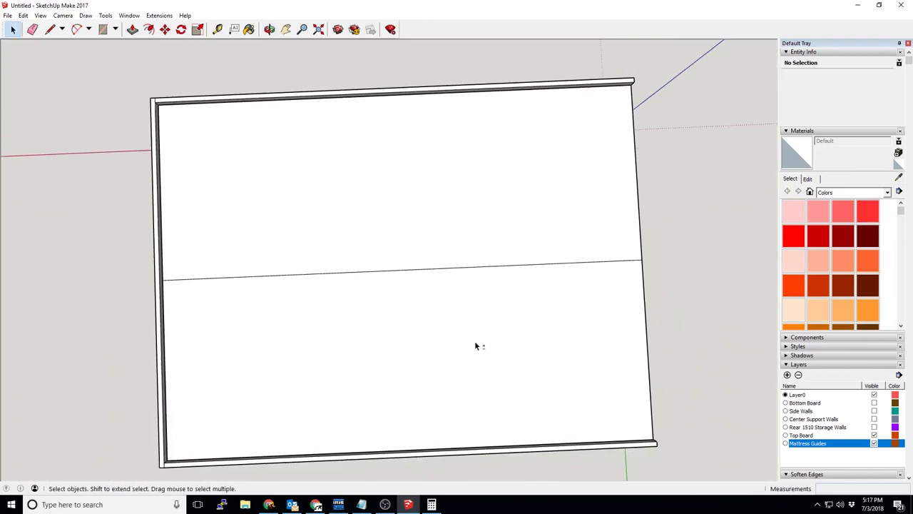
{"action": "middle_click_drag", "start_coordinate": [478, 346], "coordinate": [286, 286]}
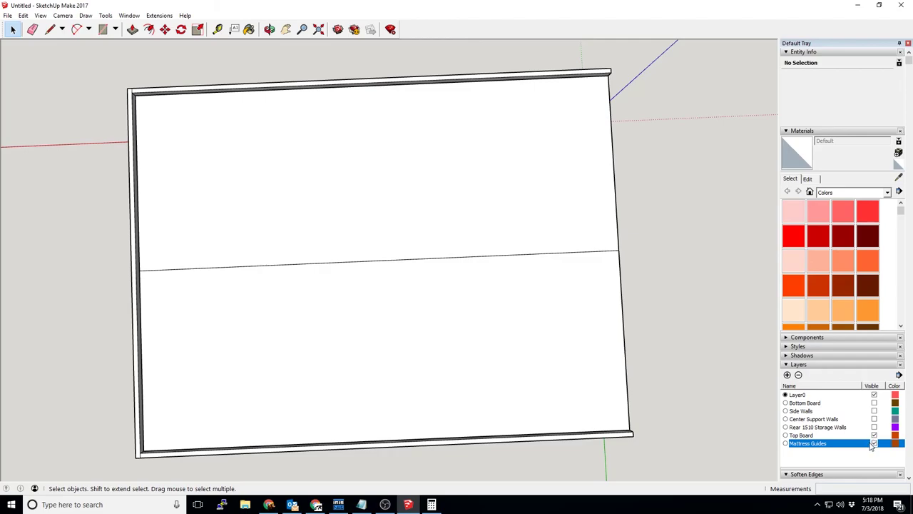
Show the Bottom Board, Side Walls, Center Support Walls and Rear 1510 Storage Walls layers
{"action": "left_click", "coordinate": [874, 403]}
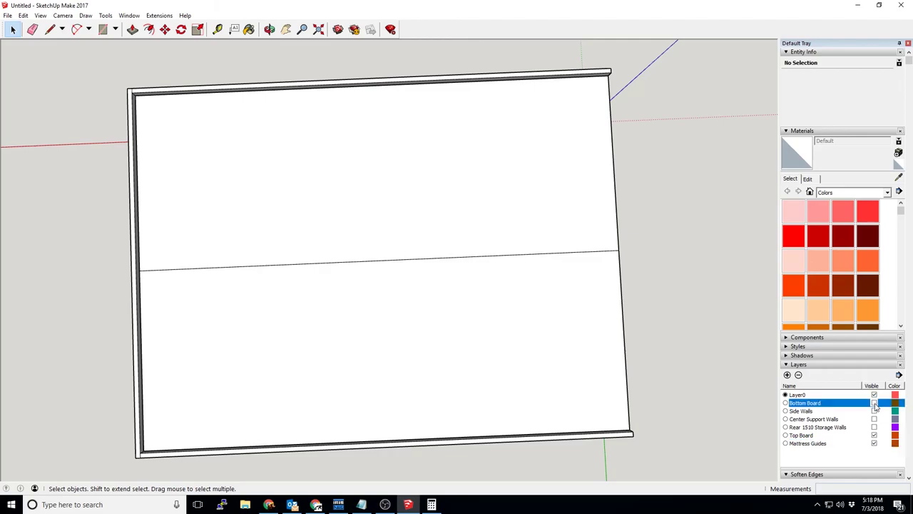
{"action": "left_click", "coordinate": [874, 410]}
{"action": "left_click", "coordinate": [874, 419]}
{"action": "left_click", "coordinate": [874, 427]}
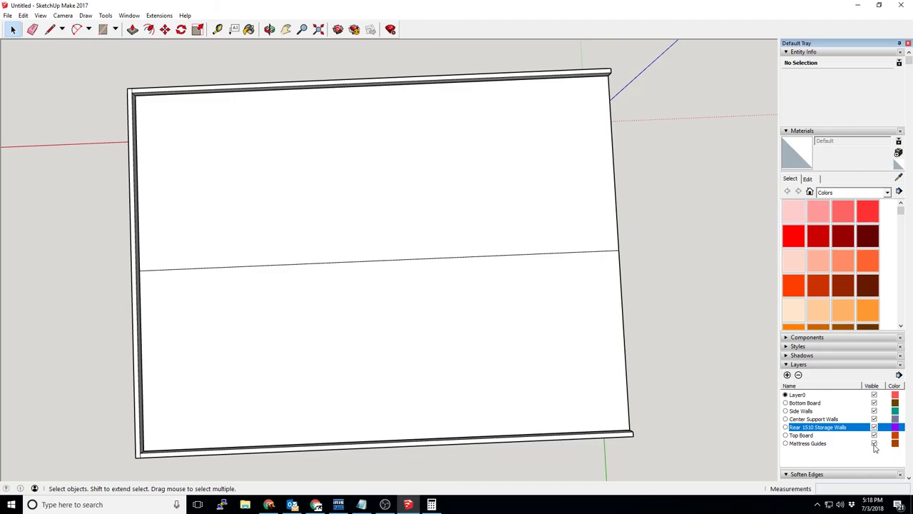
Hide the Top Board layer, measure the gap between the two center support walls, and show the layer again
{"action": "left_click", "coordinate": [874, 435]}
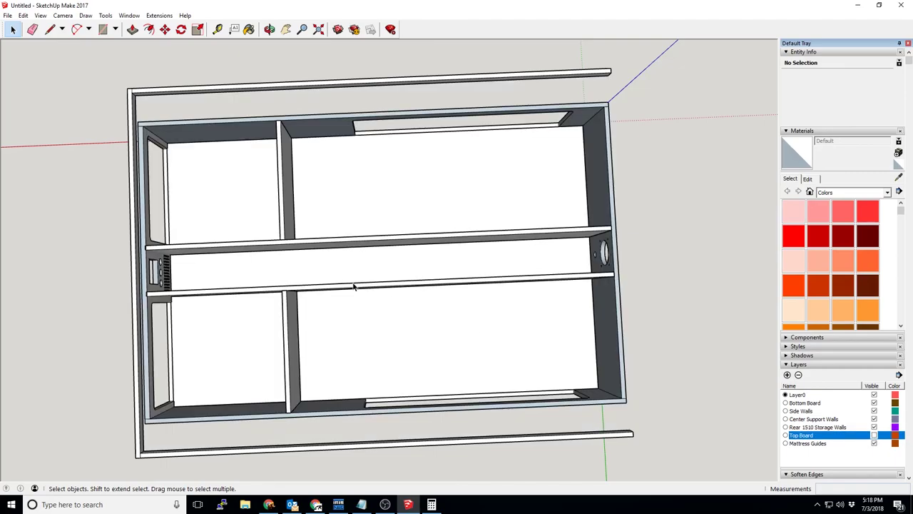
{"action": "scroll", "coordinate": [353, 284], "scroll_direction": "up", "scroll_amount": 3}
{"action": "left_click", "coordinate": [217, 28]}
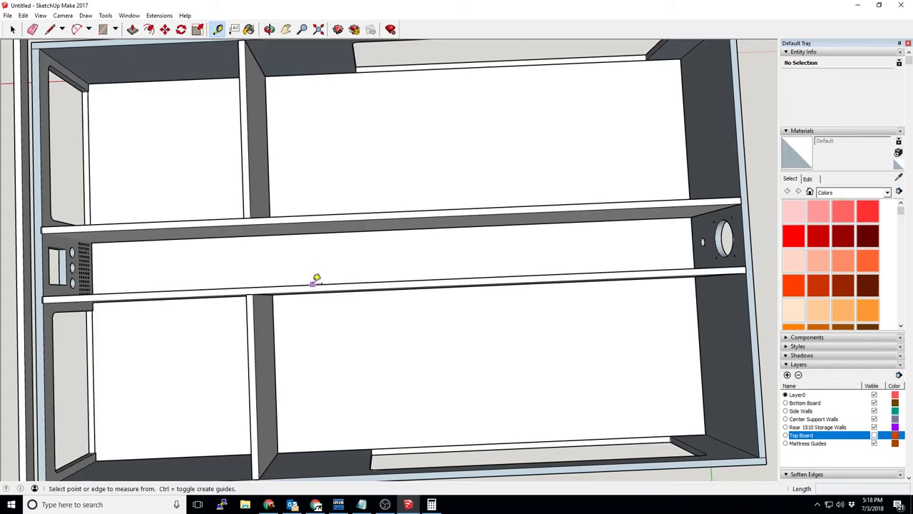
{"action": "left_click", "coordinate": [312, 284]}
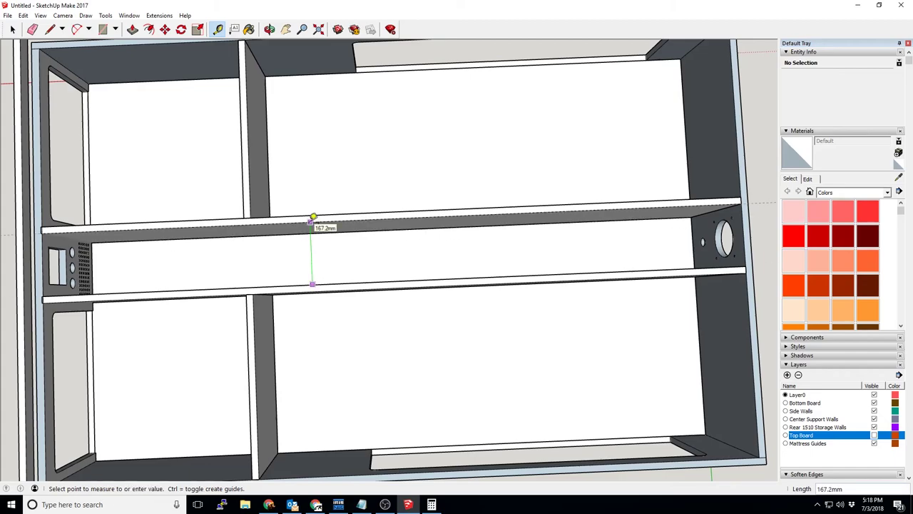
{"action": "left_click", "coordinate": [313, 216]}
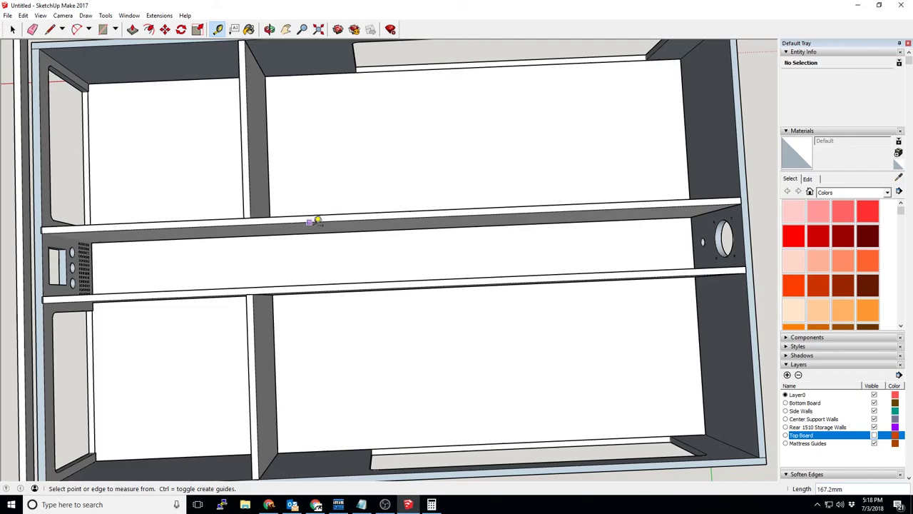
{"action": "left_click", "coordinate": [432, 505]}
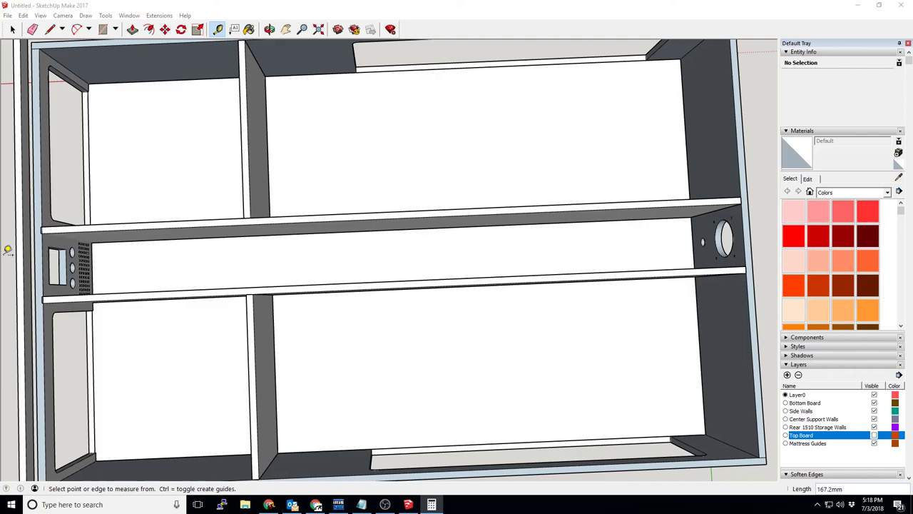
{"action": "left_click", "coordinate": [874, 435]}
Try placing guide lines 83.6 mm to each side of the Top Board's center seam
{"action": "left_click", "coordinate": [389, 249]}
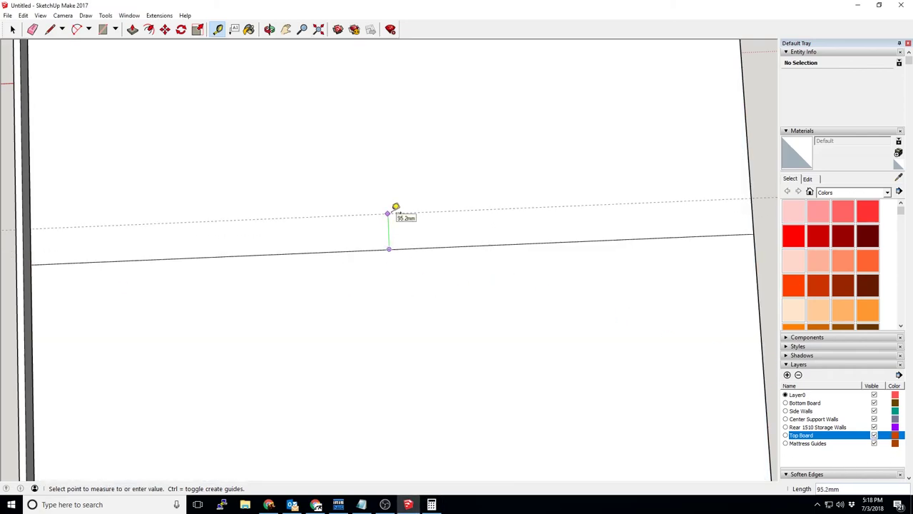
{"action": "type", "text": "83.6"}
{"action": "key", "text": "Return"}
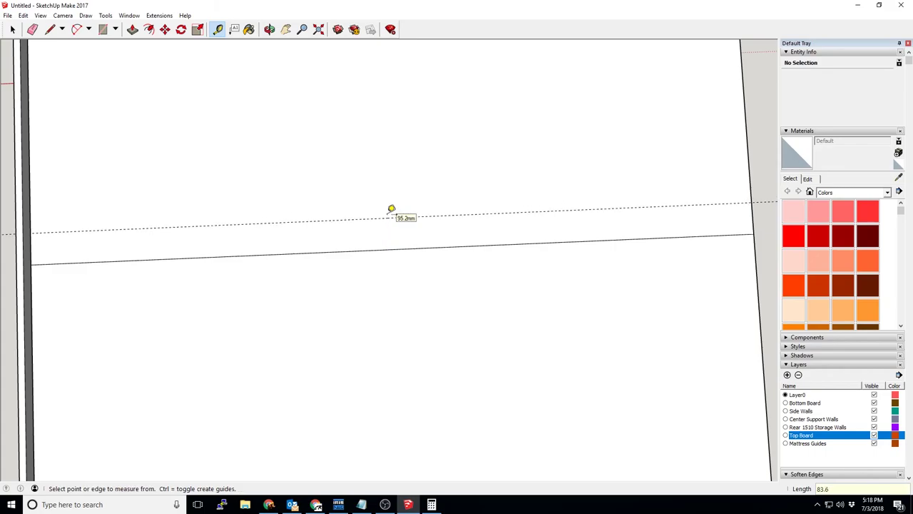
{"action": "left_click", "coordinate": [380, 250]}
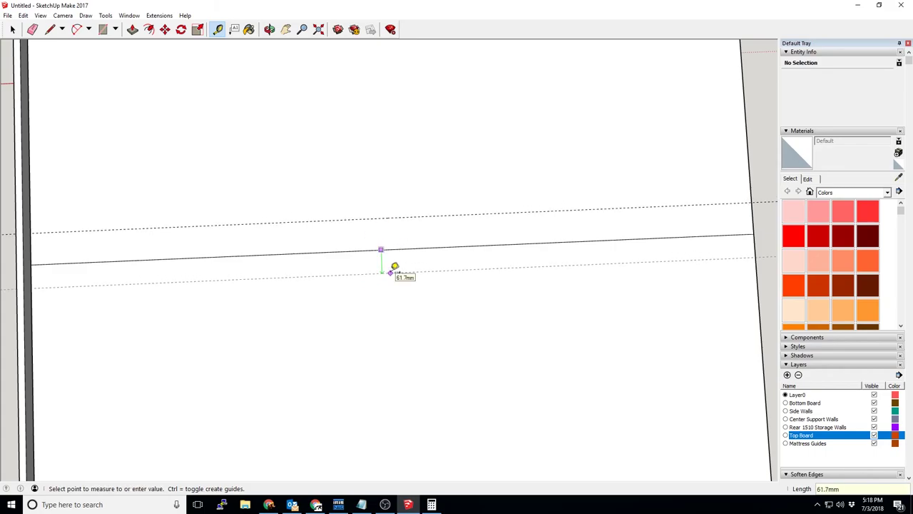
{"action": "type", "text": "83.6"}
{"action": "key", "text": "Return"}
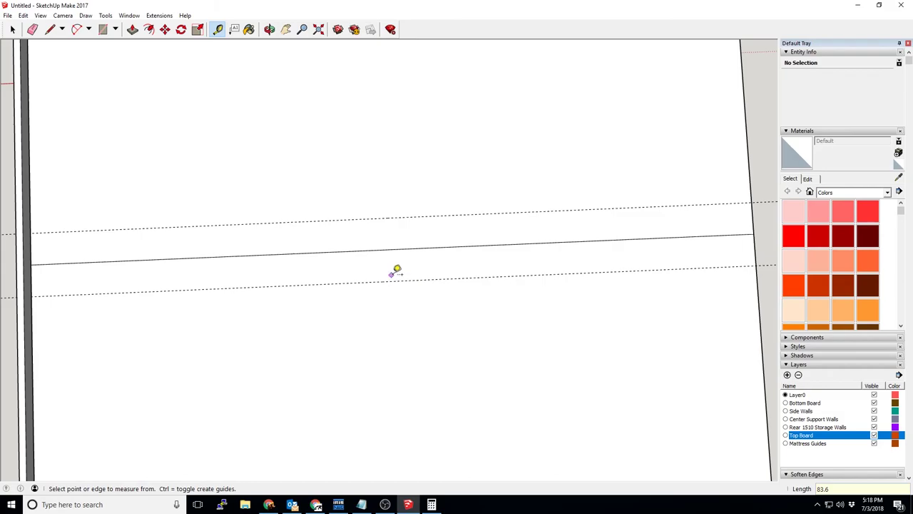
{"action": "key", "text": "ctrl+z"}
{"action": "key", "text": "ctrl+z"}
Place guide lines 82 mm to each side of the Top Board's center seam and measure the spacing between them
{"action": "left_click", "coordinate": [389, 249]}
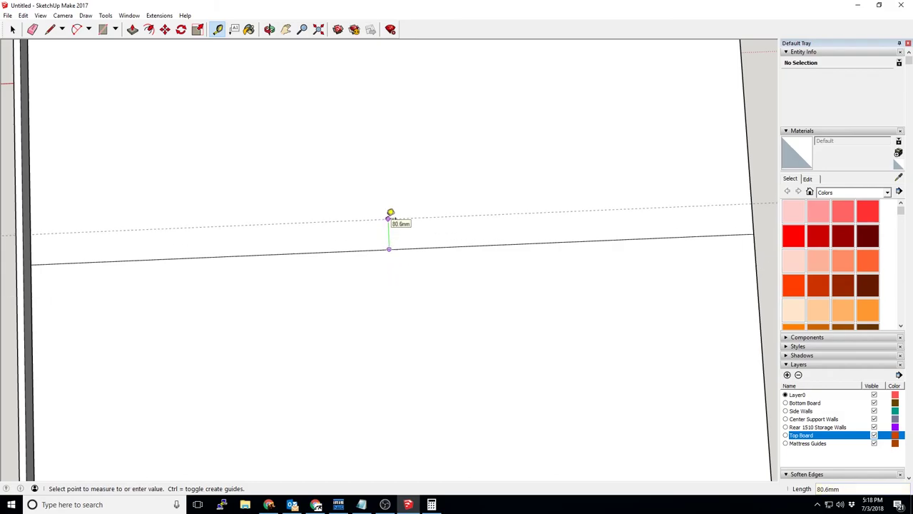
{"action": "type", "text": "82"}
{"action": "key", "text": "Return"}
{"action": "left_click", "coordinate": [389, 249]}
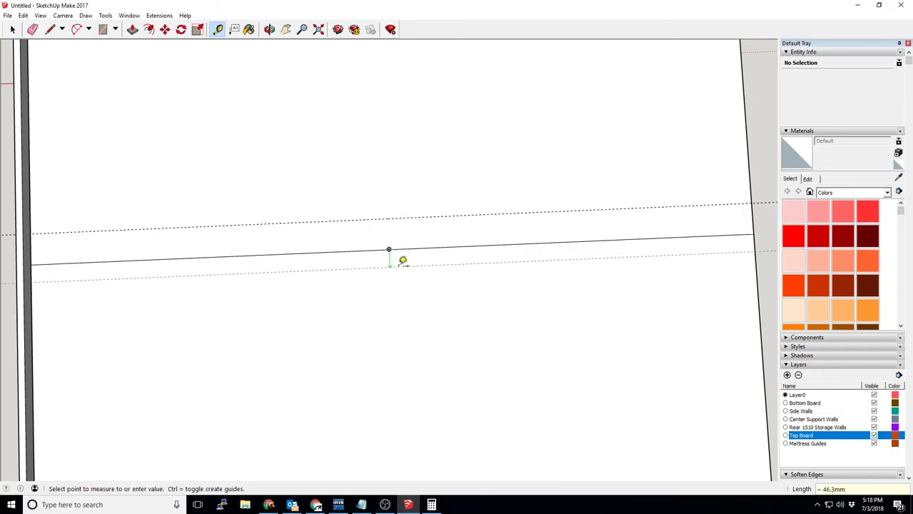
{"action": "type", "text": "82"}
{"action": "key", "text": "Return"}
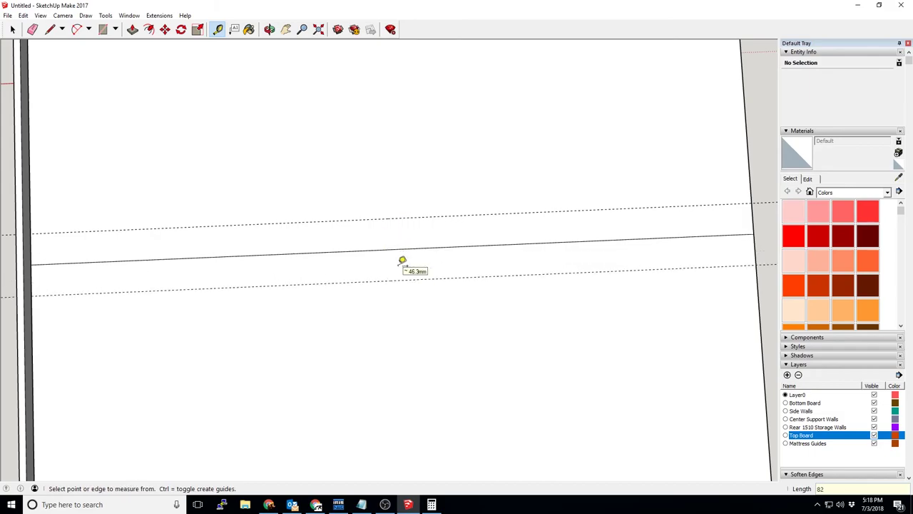
{"action": "left_click", "coordinate": [406, 279]}
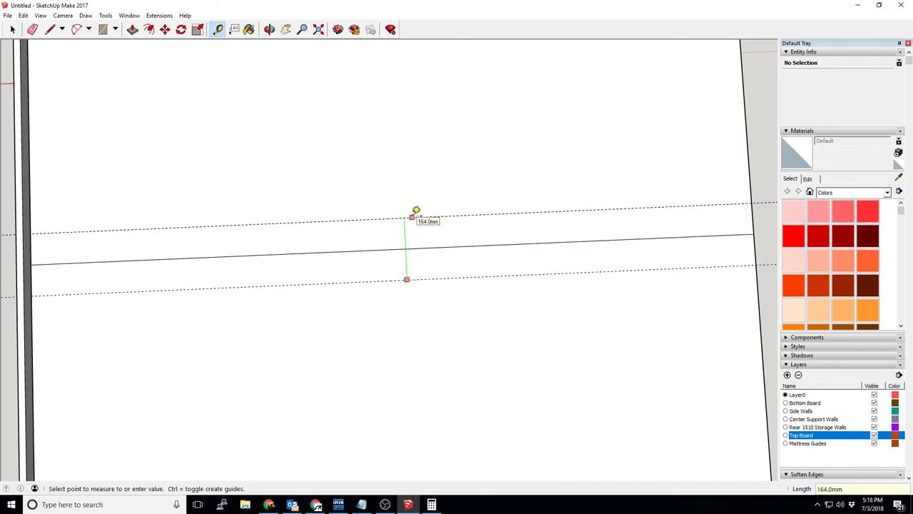
{"action": "left_click", "coordinate": [412, 214]}
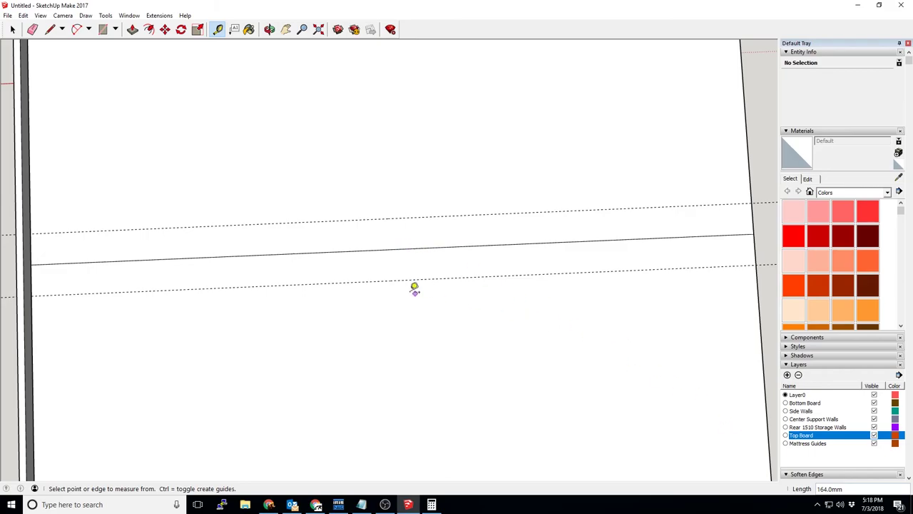
Place a crosswise guide through the seam's midpoint and two parallel guides 18" to either side of it
{"action": "left_click", "coordinate": [754, 248]}
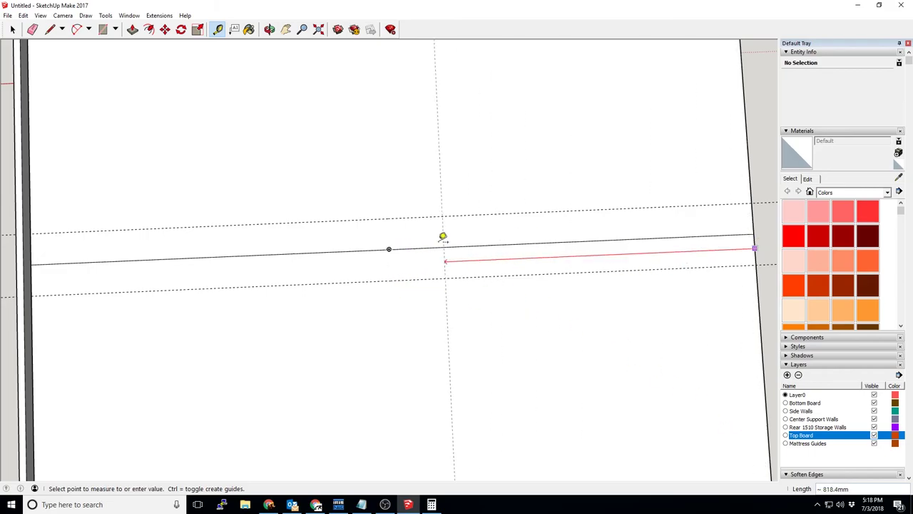
{"action": "left_click", "coordinate": [389, 248]}
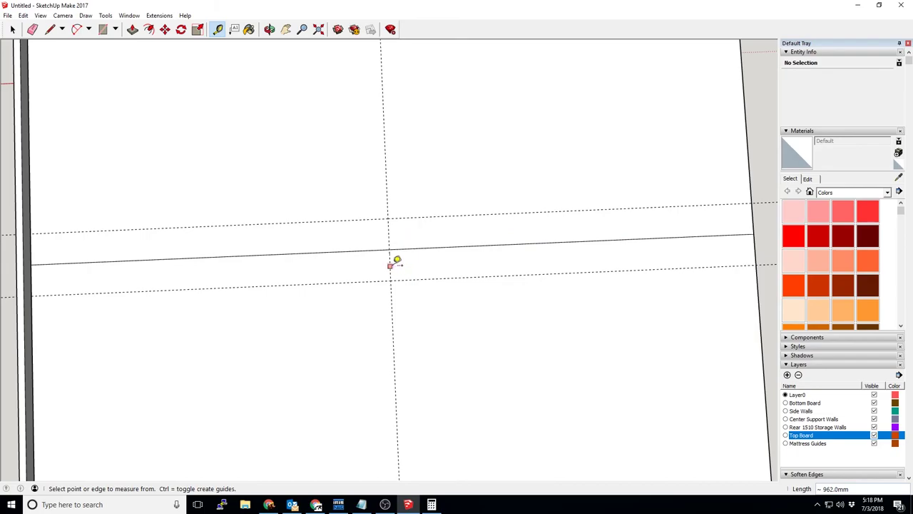
{"action": "left_click", "coordinate": [390, 266]}
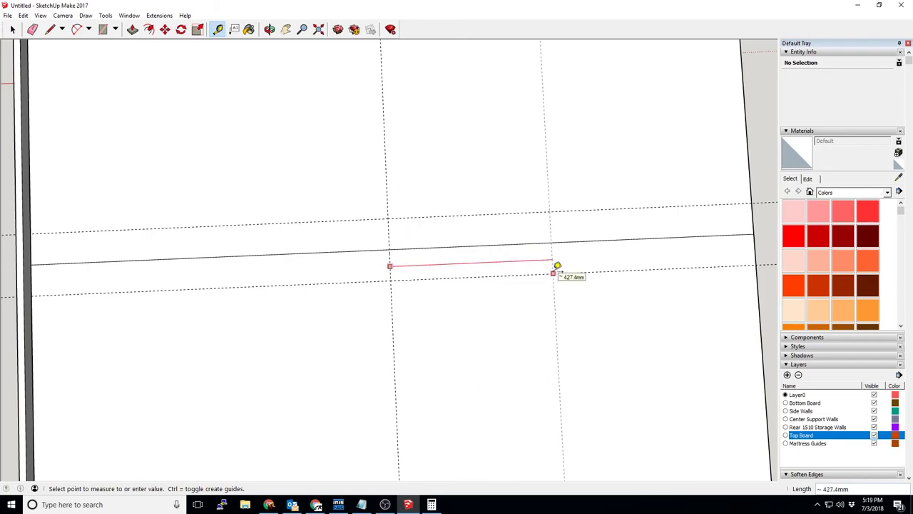
{"action": "type", "text": "18\""}
{"action": "key", "text": "Return"}
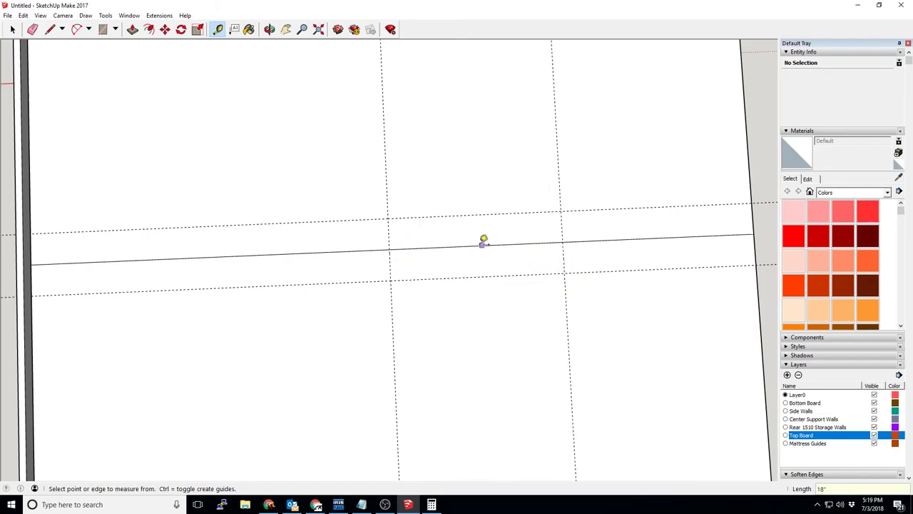
{"action": "left_click", "coordinate": [390, 266]}
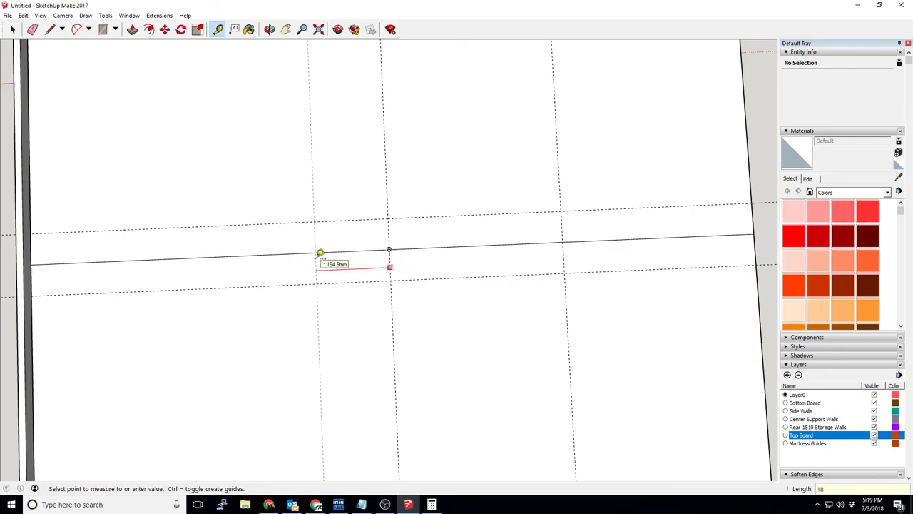
{"action": "type", "text": "18\""}
{"action": "key", "text": "Return"}
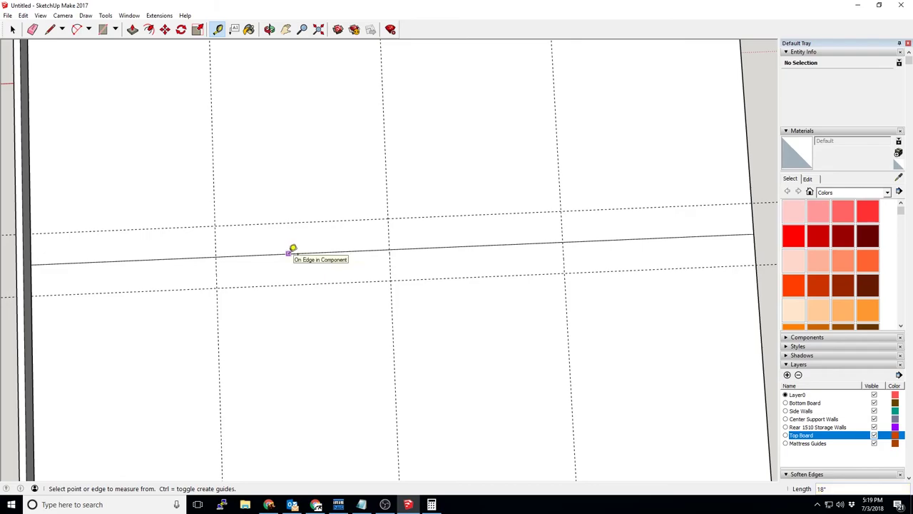
Open the Top Board component and outline a rectangle across the center seam with lines through the outer guide intersections
{"action": "left_click", "coordinate": [51, 31]}
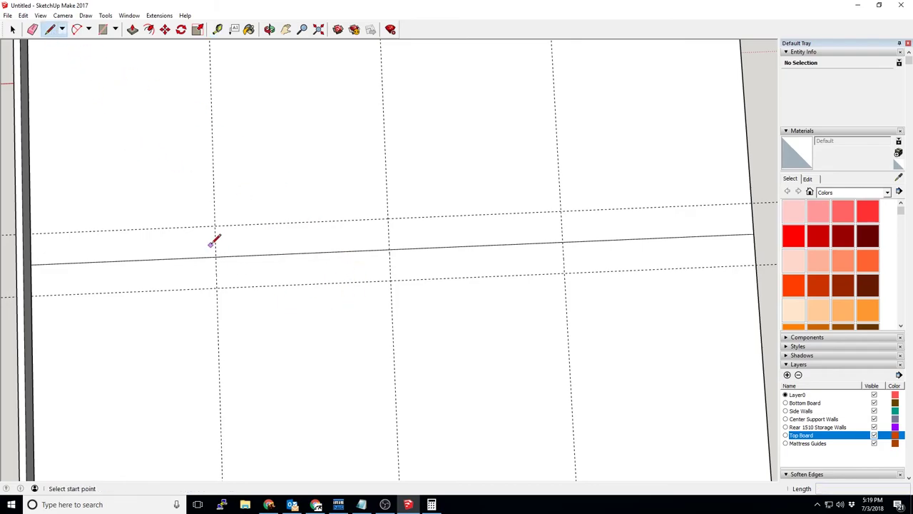
{"action": "key", "text": "space"}
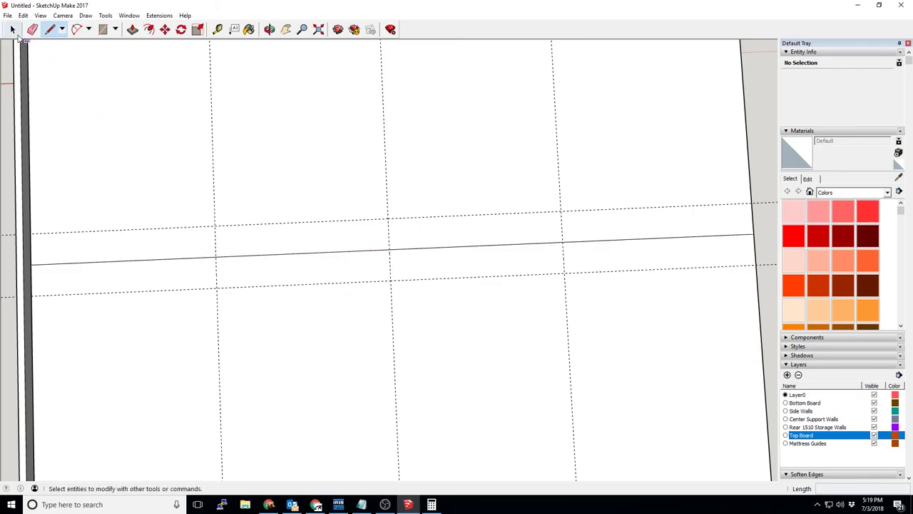
{"action": "triple_click", "coordinate": [232, 150]}
{"action": "left_click", "coordinate": [276, 191]}
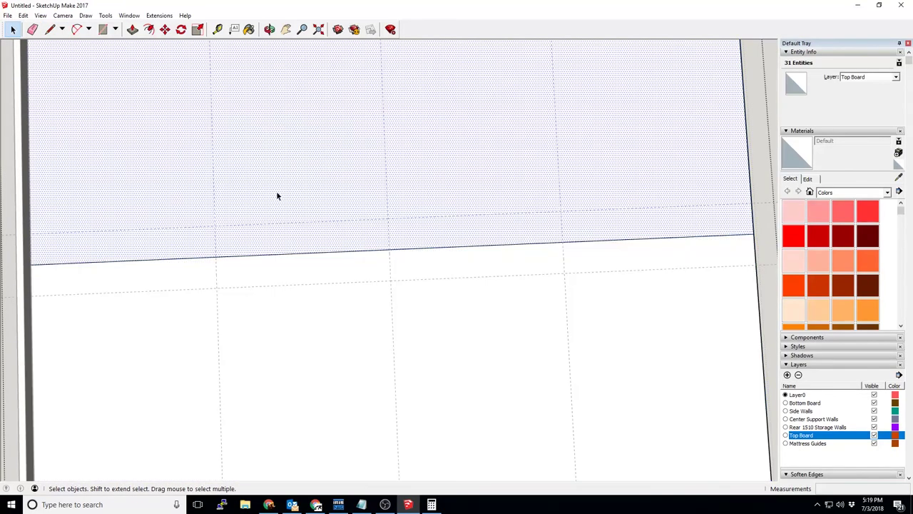
{"action": "left_click", "coordinate": [50, 29]}
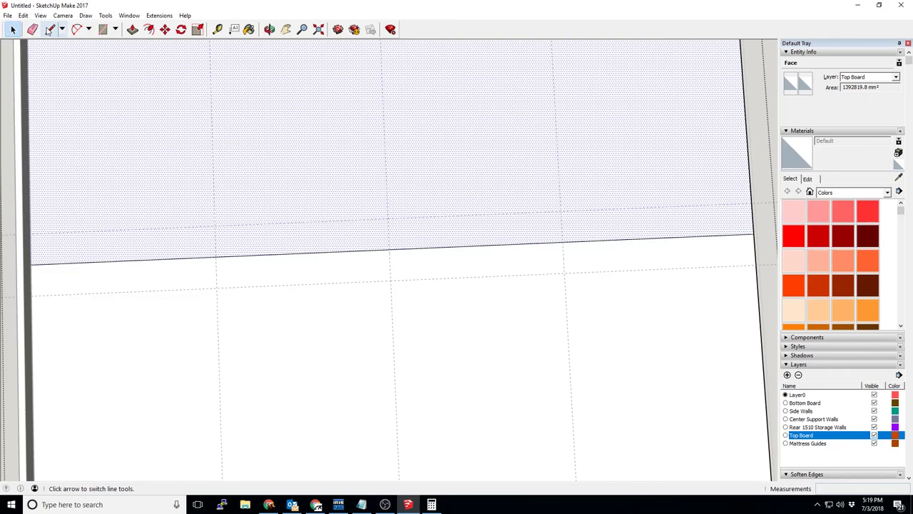
{"action": "left_click", "coordinate": [215, 256]}
{"action": "left_click", "coordinate": [216, 225]}
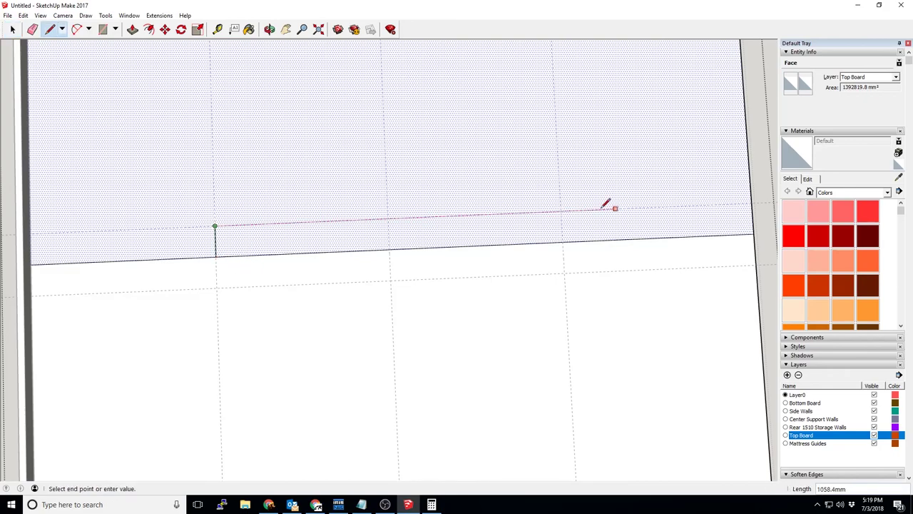
{"action": "left_click", "coordinate": [561, 211]}
{"action": "left_click", "coordinate": [563, 242]}
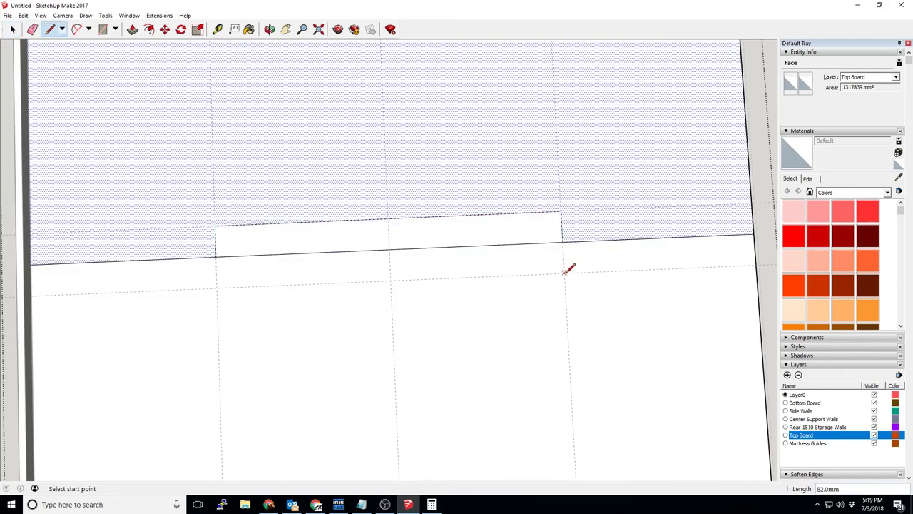
{"action": "left_click", "coordinate": [564, 274]}
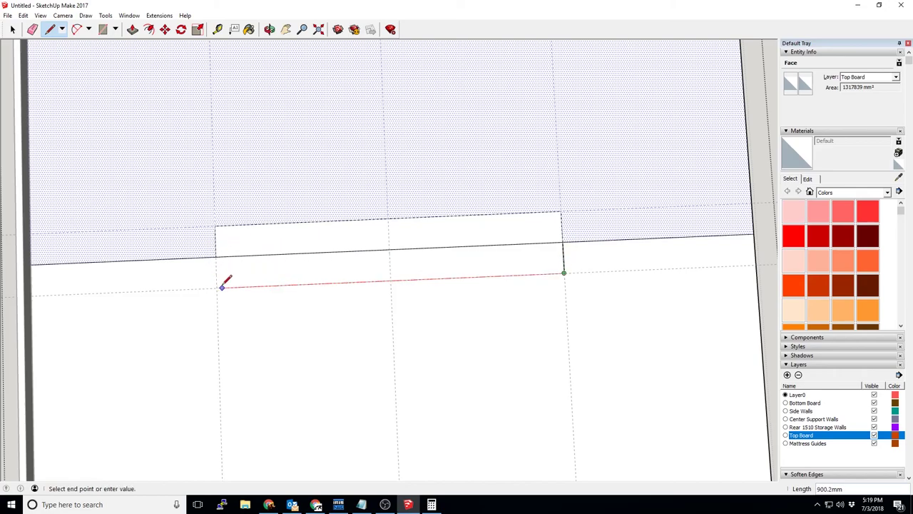
{"action": "left_click", "coordinate": [216, 287]}
{"action": "left_click", "coordinate": [215, 256]}
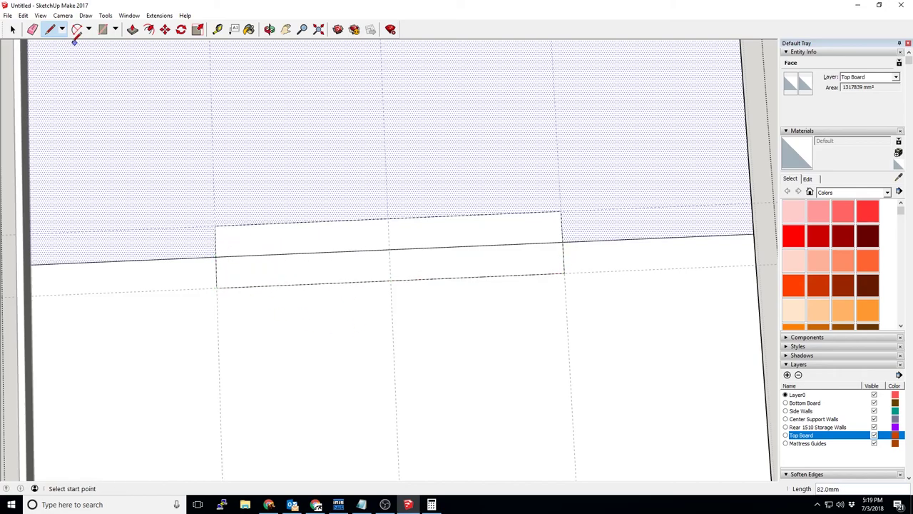
Push both halves of the rectangle 18 mm through the Top Board to cut out the center opening
{"action": "left_click", "coordinate": [132, 29]}
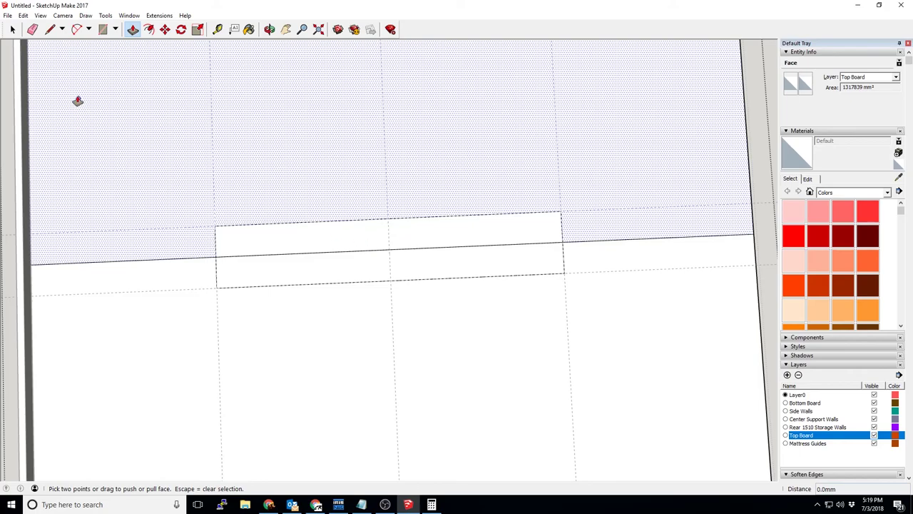
{"action": "left_click", "coordinate": [13, 31]}
{"action": "left_click", "coordinate": [292, 247]}
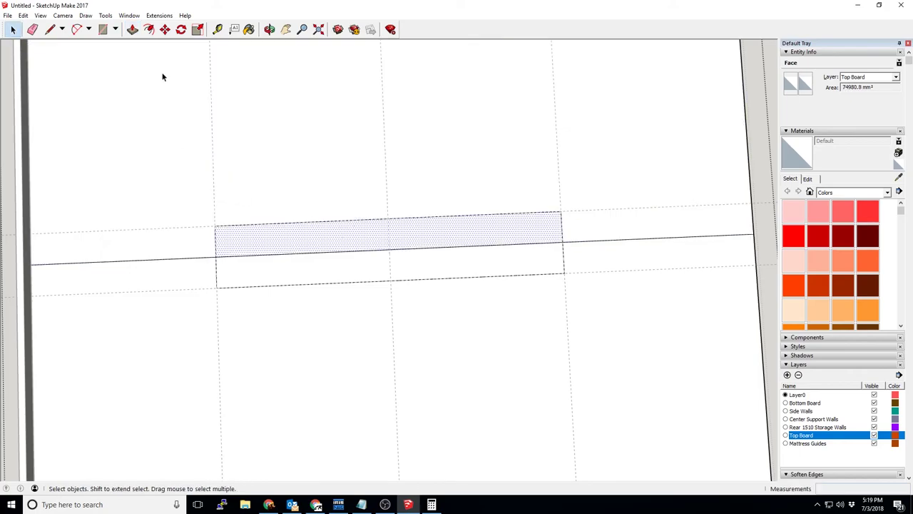
{"action": "left_click", "coordinate": [133, 29]}
{"action": "left_click", "coordinate": [371, 240]}
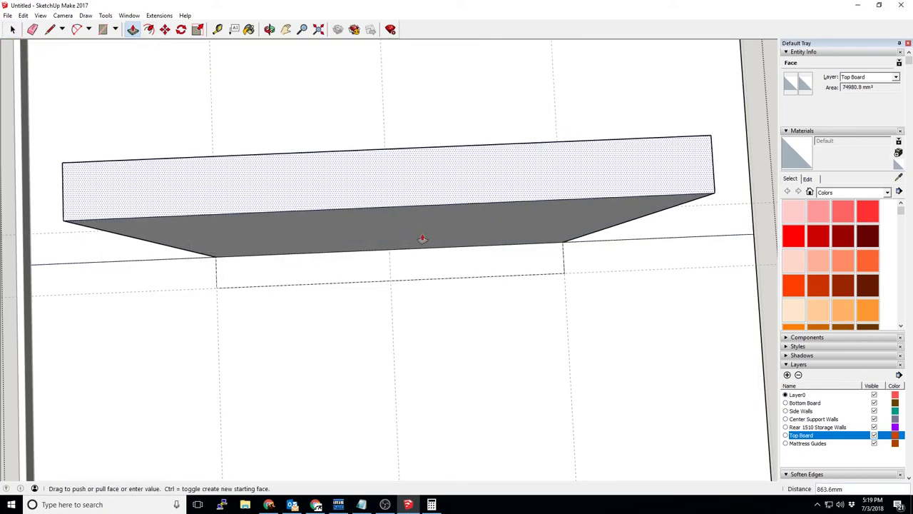
{"action": "left_click", "coordinate": [328, 243]}
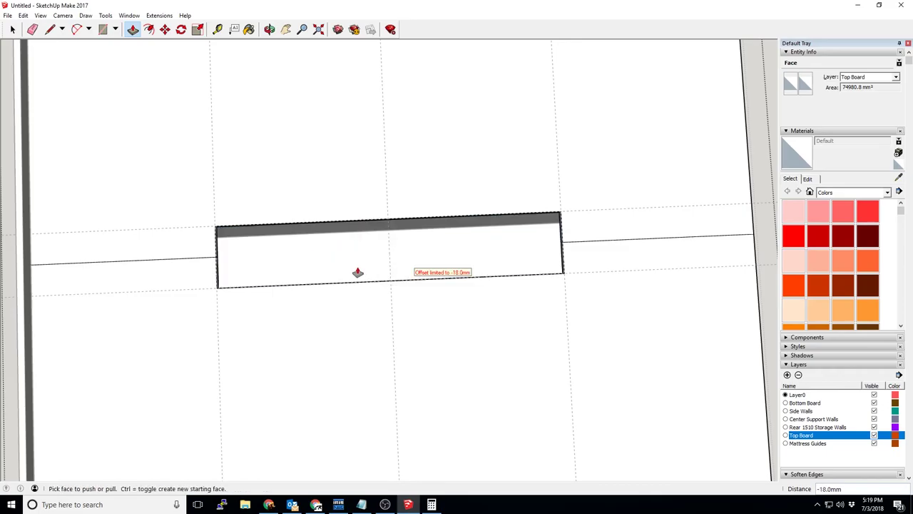
Inspect the center opening in the Top Board from several angles, up close and from above
{"action": "middle_click_drag", "start_coordinate": [467, 307], "coordinate": [61, 67]}
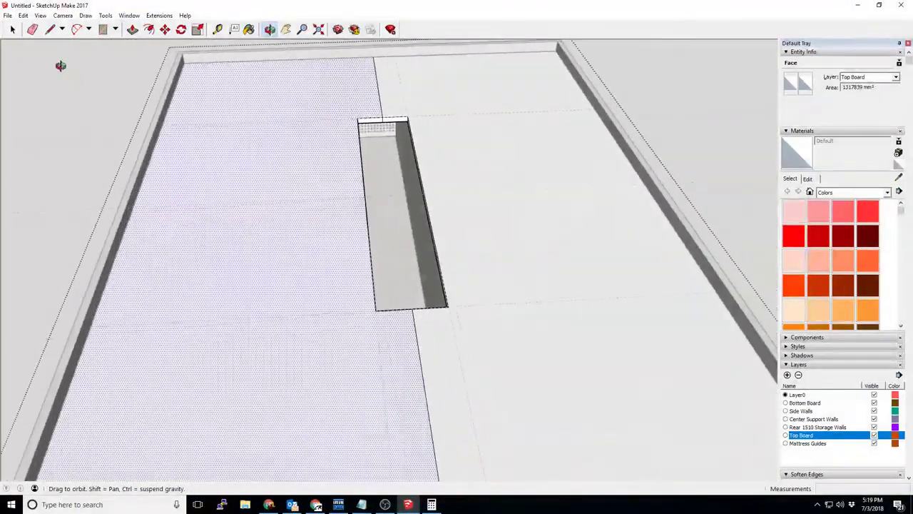
{"action": "middle_click_drag", "start_coordinate": [261, 147], "coordinate": [279, 245]}
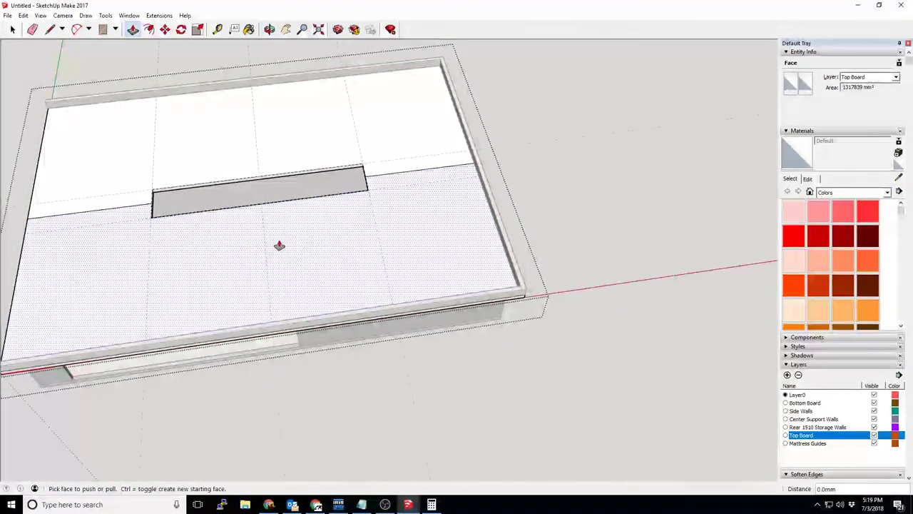
{"action": "middle_click_drag", "start_coordinate": [249, 186], "coordinate": [253, 255]}
{"action": "scroll", "coordinate": [299, 239], "scroll_direction": "up", "scroll_amount": 3}
{"action": "middle_click_drag", "start_coordinate": [219, 192], "coordinate": [135, 68]}
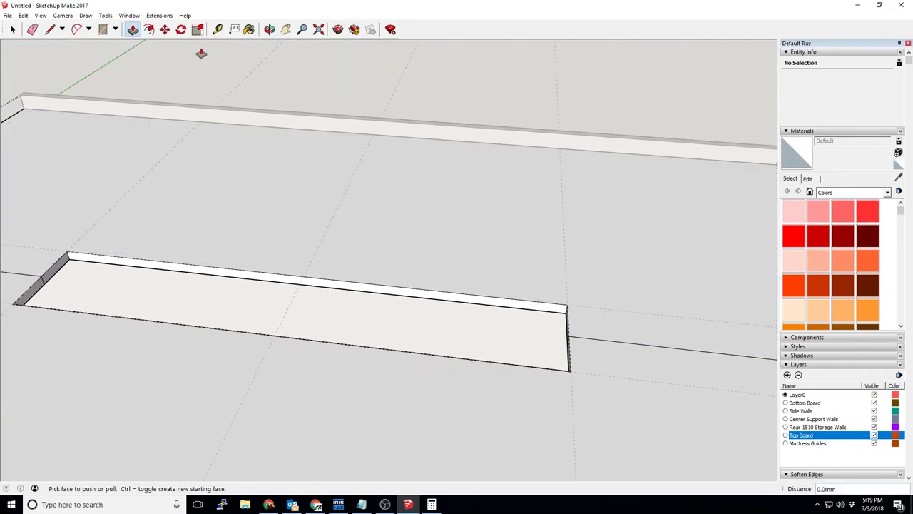
{"action": "left_click", "coordinate": [12, 29]}
{"action": "middle_click_drag", "start_coordinate": [424, 92], "coordinate": [290, 235]}
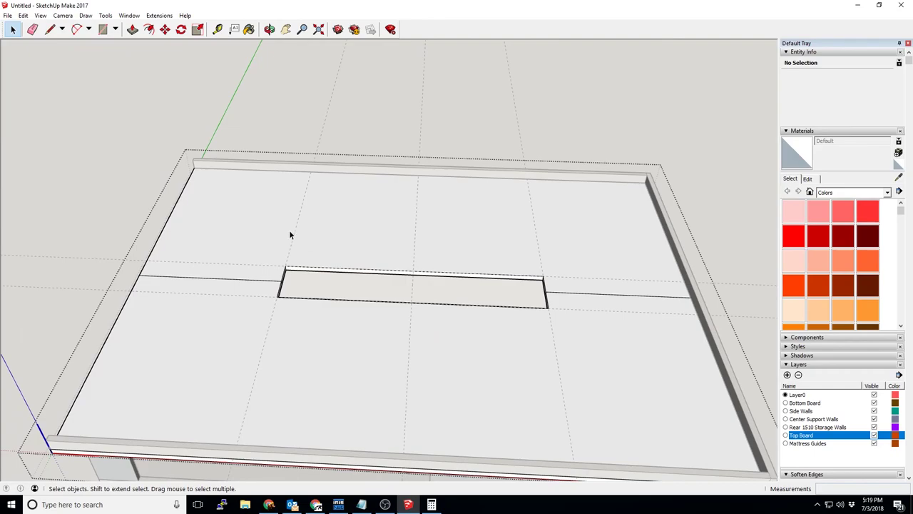
Measure from the Top Board's side edge to the crosswise center guide and close the component
{"action": "left_click", "coordinate": [217, 29]}
{"action": "left_click", "coordinate": [166, 223]}
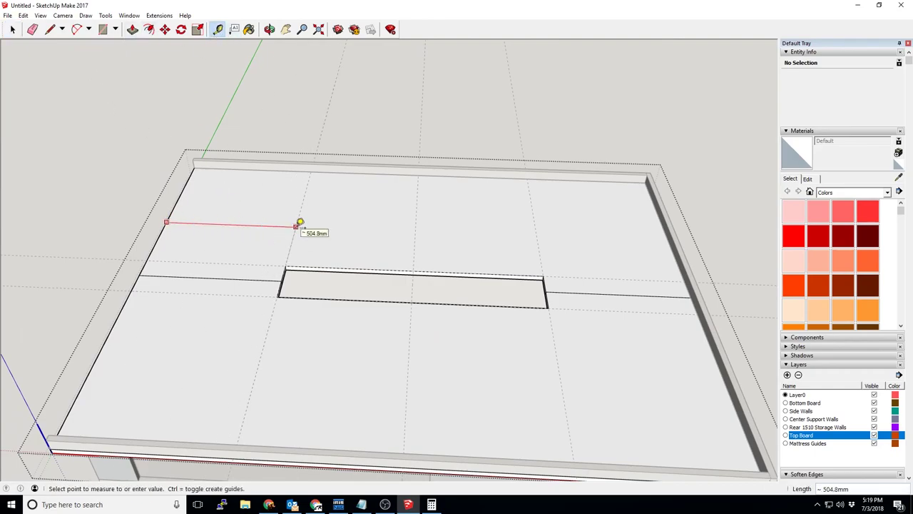
{"action": "left_click", "coordinate": [417, 230]}
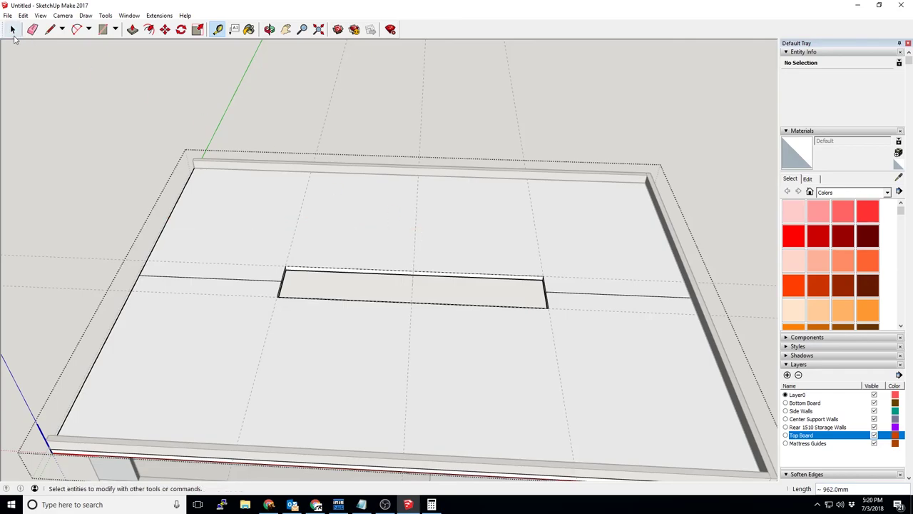
{"action": "key", "text": "Escape"}
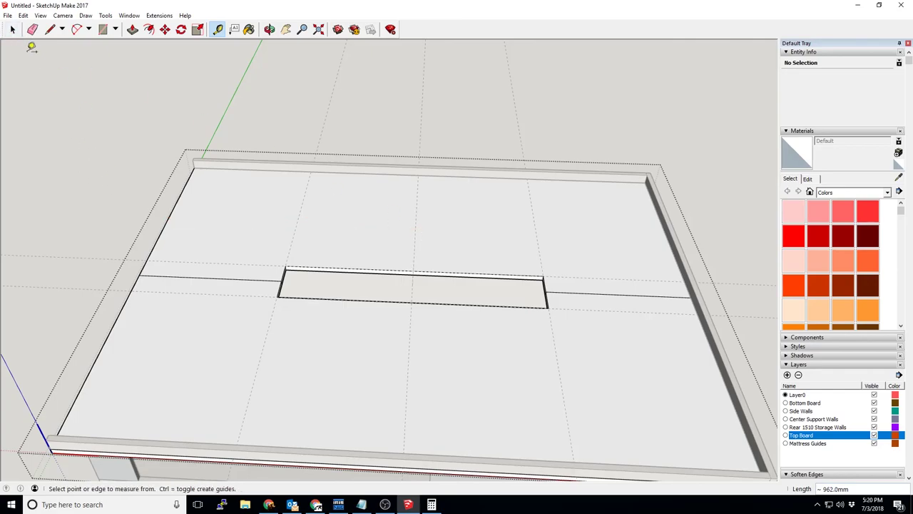
{"action": "key", "text": "space"}
{"action": "left_click", "coordinate": [76, 174]}
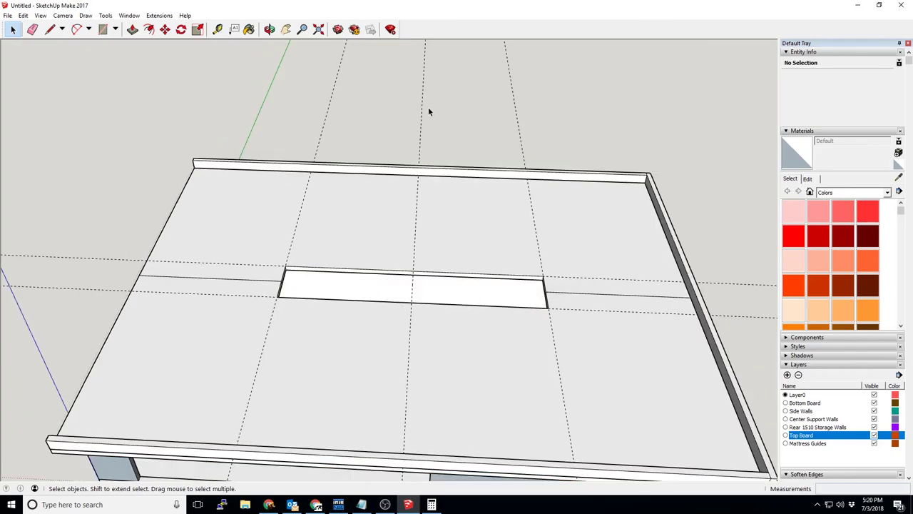
Hide the Top Board and Mattress Guides layers to expose the walls inside the box
{"action": "left_click", "coordinate": [274, 125]}
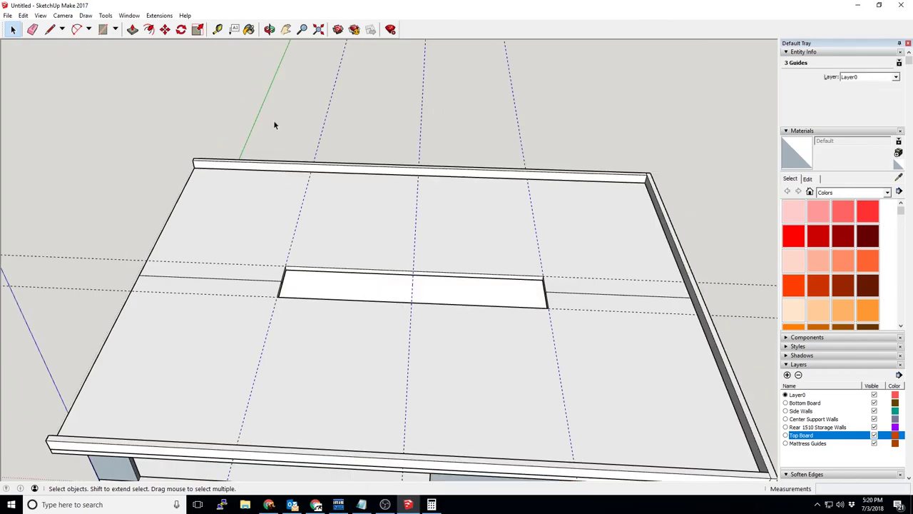
{"action": "left_click", "coordinate": [100, 232]}
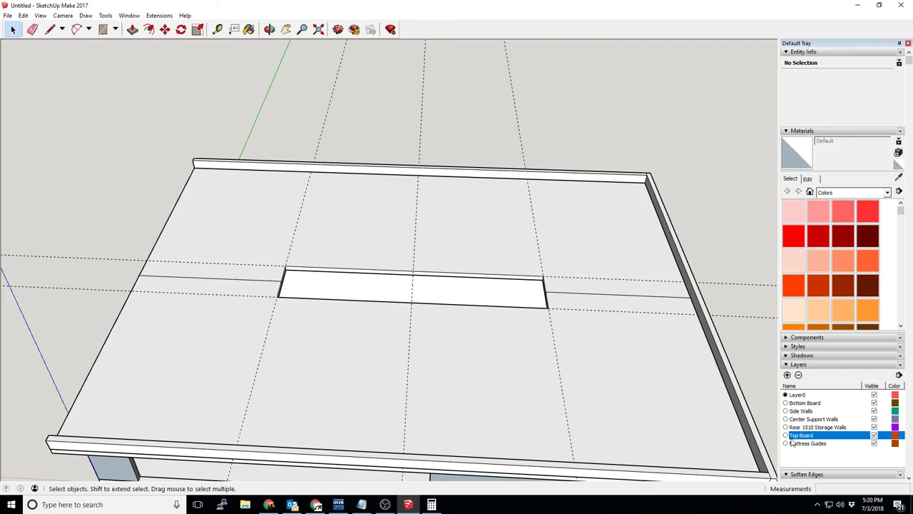
{"action": "left_click", "coordinate": [874, 435]}
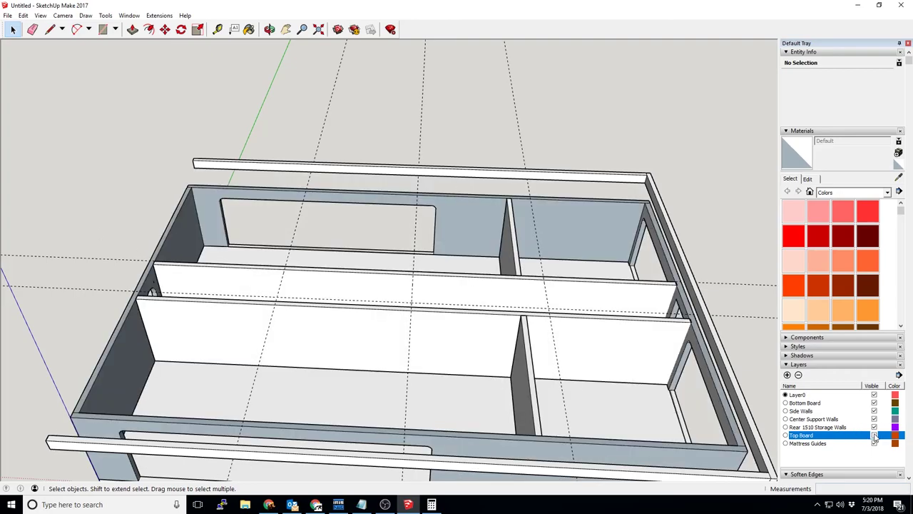
{"action": "left_click", "coordinate": [874, 443]}
{"action": "scroll", "coordinate": [445, 346], "scroll_direction": "up", "scroll_amount": 3}
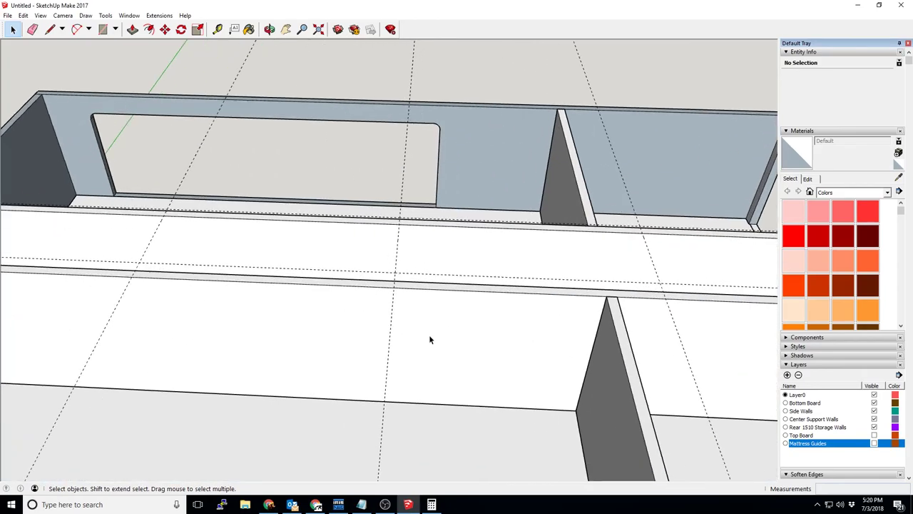
{"action": "mouse_move", "coordinate": [429, 335]}
{"action": "middle_mouse_down"}
{"action": "mouse_move", "coordinate": [432, 292]}
{"action": "mouse_move", "coordinate": [435, 417]}
{"action": "middle_mouse_up"}
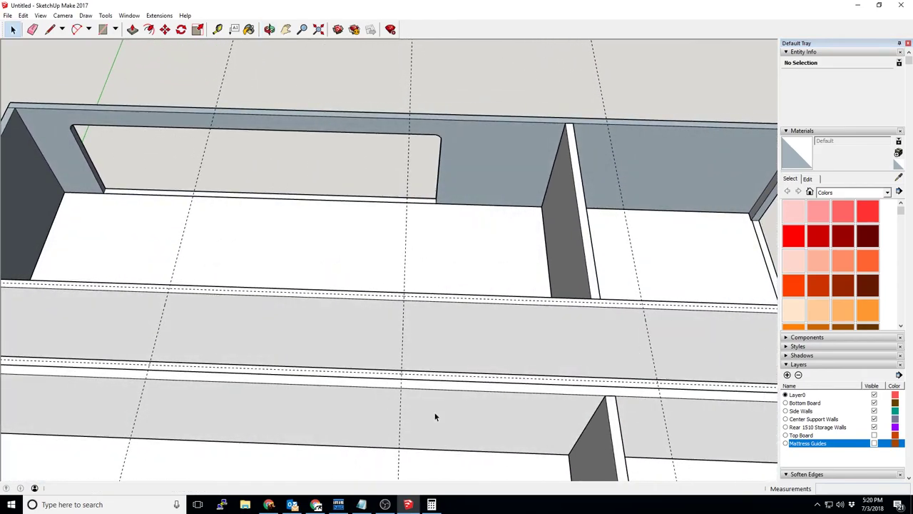
{"action": "scroll", "coordinate": [433, 418], "scroll_direction": "down", "scroll_amount": 3}
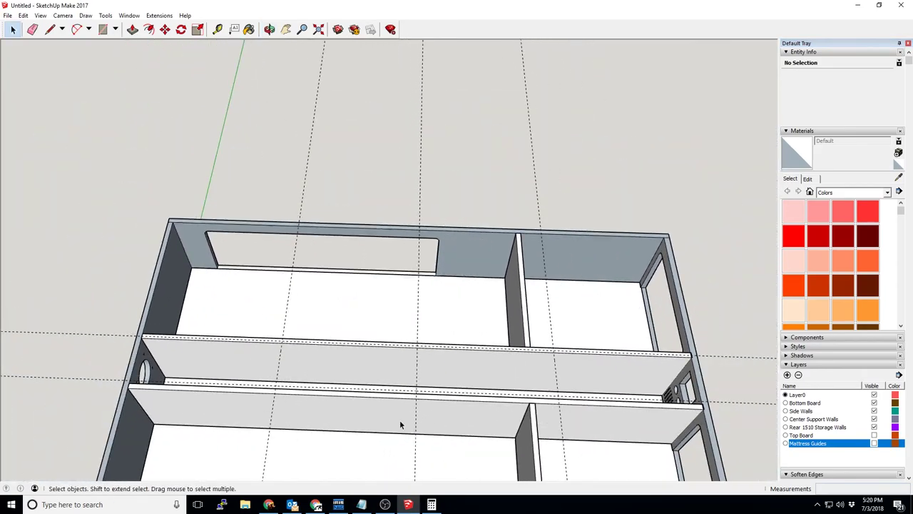
Measure from the outer side wall's top edge to the crosswise center guide
{"action": "scroll", "coordinate": [300, 417], "scroll_direction": "up", "scroll_amount": 3}
{"action": "left_click", "coordinate": [219, 30]}
{"action": "left_click", "coordinate": [41, 252]}
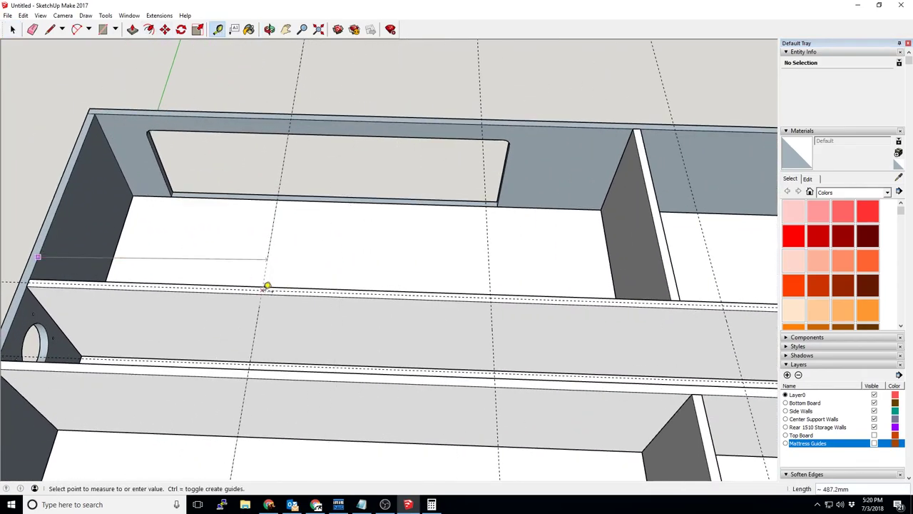
{"action": "scroll", "coordinate": [499, 302], "scroll_direction": "up", "scroll_amount": 3}
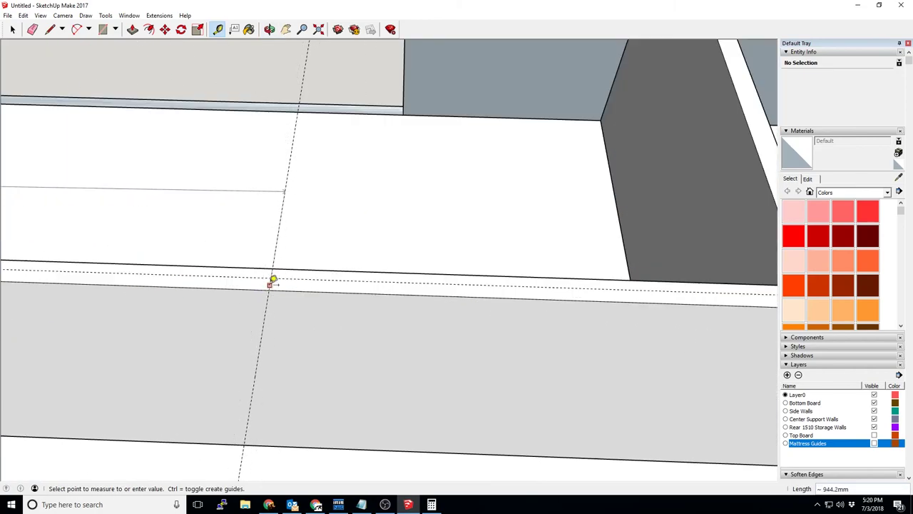
{"action": "middle_click_drag", "start_coordinate": [298, 287], "coordinate": [349, 289]}
{"action": "scroll", "coordinate": [184, 259], "scroll_direction": "down", "scroll_amount": 7}
Show the Top Board layer and measure from the board's side edge to the crosswise center guide
{"action": "left_click", "coordinate": [874, 435]}
{"action": "middle_click_drag", "start_coordinate": [203, 189], "coordinate": [220, 211]}
{"action": "left_click", "coordinate": [77, 162]}
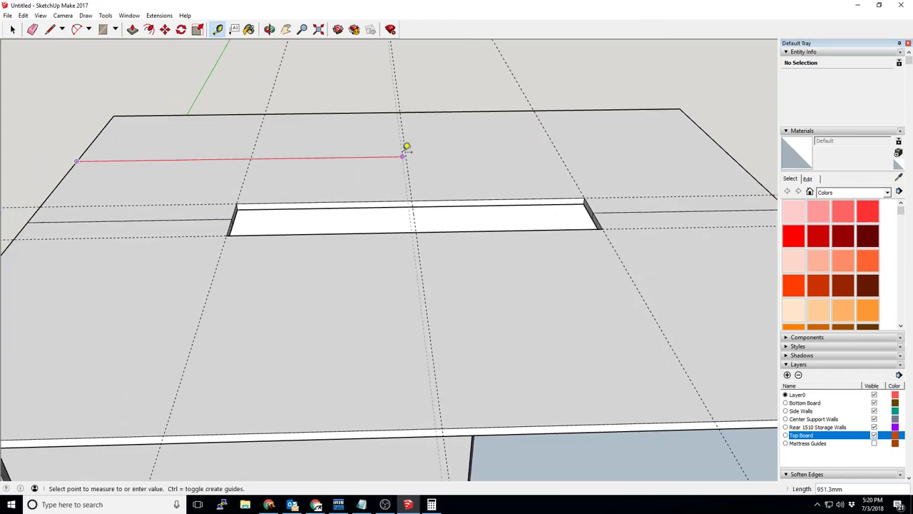
{"action": "left_click", "coordinate": [406, 157]}
{"action": "middle_click_drag", "start_coordinate": [295, 284], "coordinate": [549, 217], "text": "shift"}
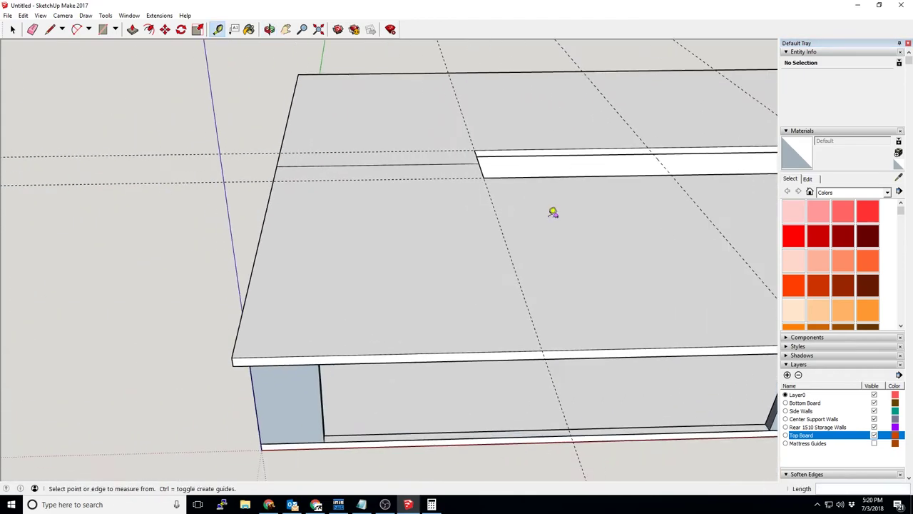
{"action": "middle_click_drag", "start_coordinate": [535, 277], "coordinate": [158, 354]}
Hide the Top Board layer and delete every guide except the crosswise center guide
{"action": "left_click", "coordinate": [874, 435]}
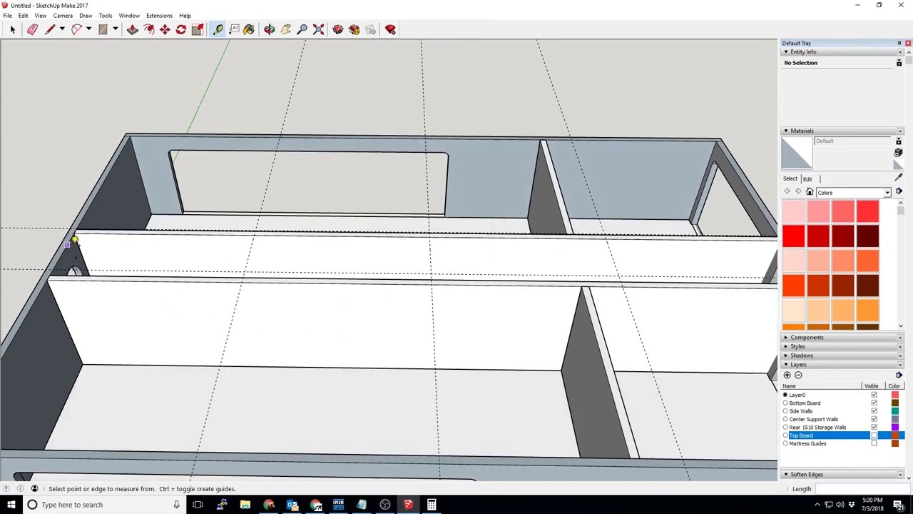
{"action": "left_click", "coordinate": [55, 253]}
{"action": "left_click", "coordinate": [217, 274]}
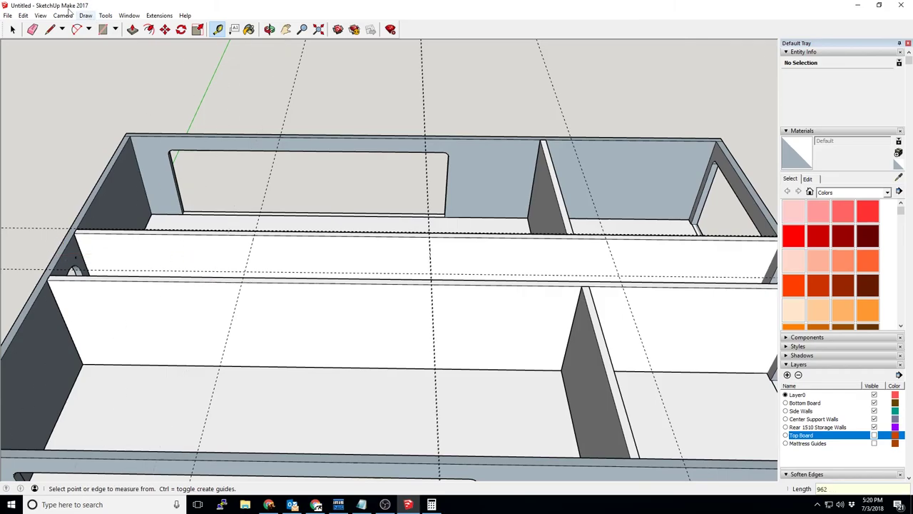
{"action": "key", "text": "space"}
{"action": "middle_click_drag", "start_coordinate": [216, 273], "coordinate": [505, 71]}
{"action": "middle_click_drag", "start_coordinate": [380, 152], "coordinate": [373, 149]}
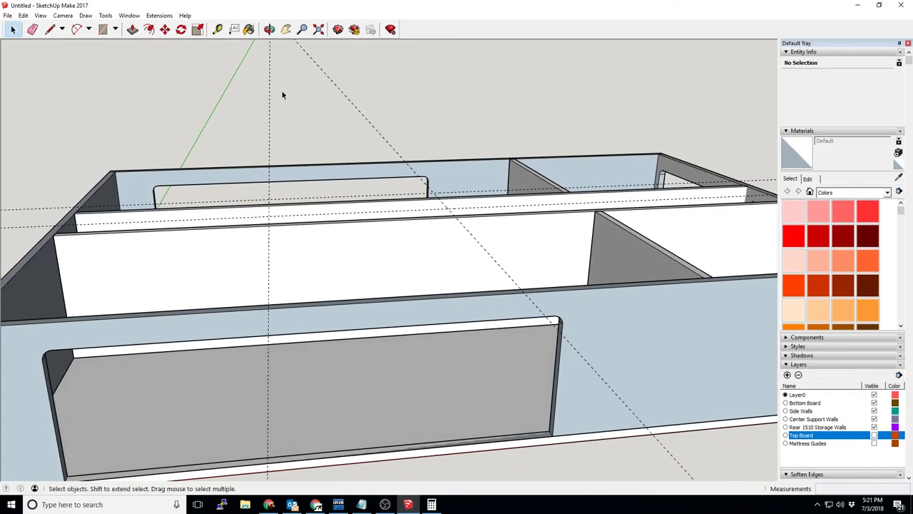
{"action": "scroll", "coordinate": [404, 213], "scroll_direction": "up", "scroll_amount": 5}
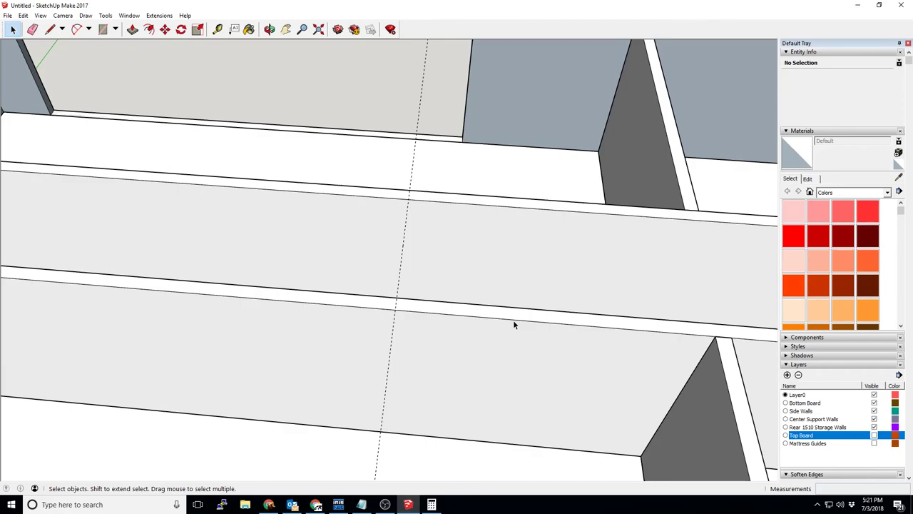
Open the center support walls component and place parallel guides 18" to either side of the center guide
{"action": "double_click", "coordinate": [455, 243]}
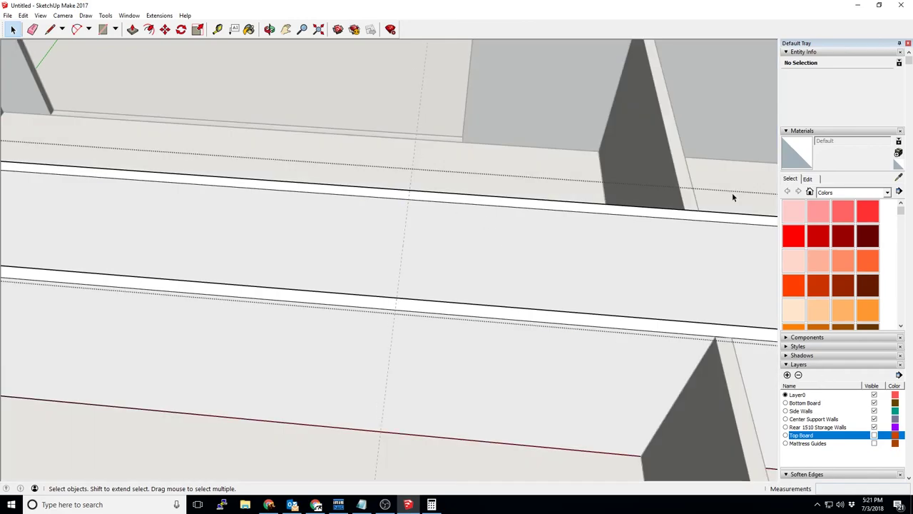
{"action": "left_click", "coordinate": [217, 29]}
{"action": "left_click", "coordinate": [404, 212]}
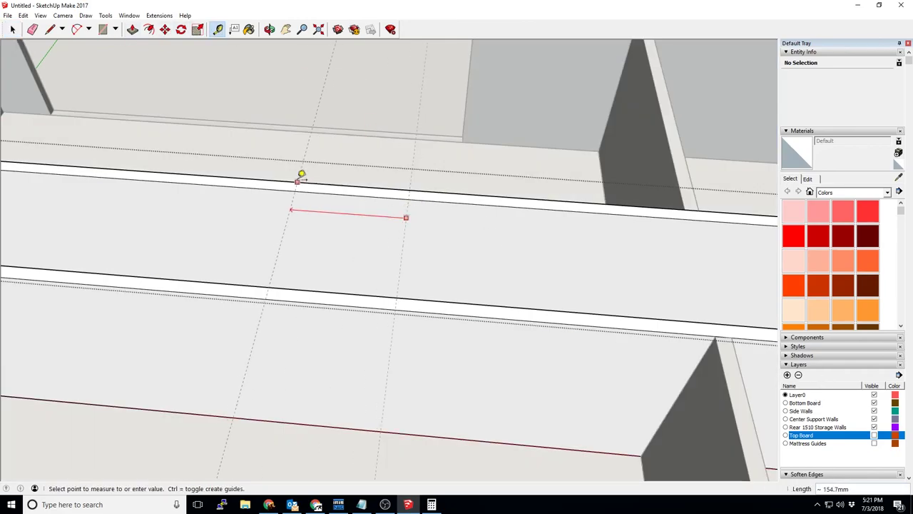
{"action": "type", "text": "18"}
{"action": "key", "text": "Return"}
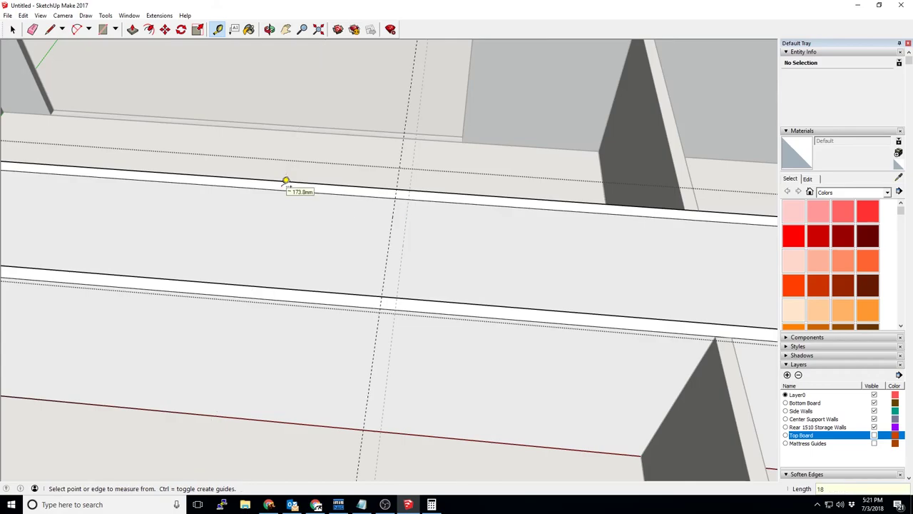
{"action": "left_click", "coordinate": [410, 192]}
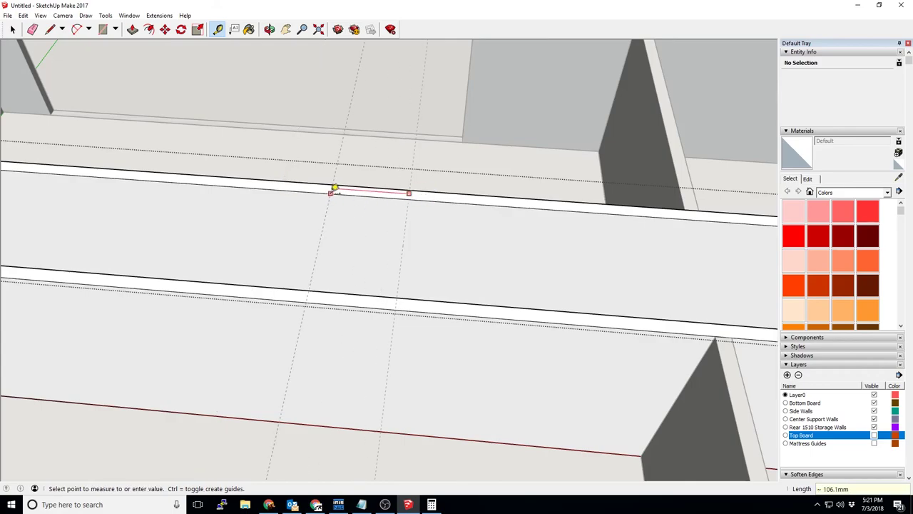
{"action": "left_click", "coordinate": [334, 187]}
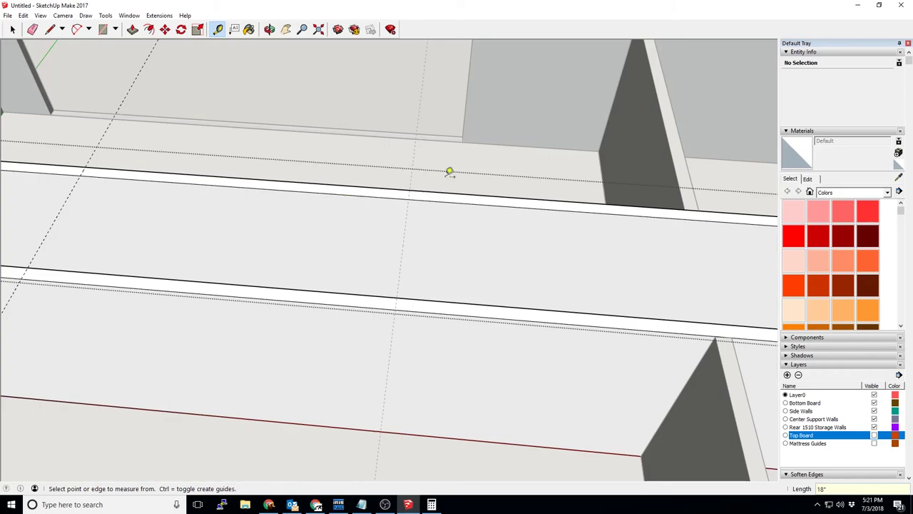
{"action": "left_click", "coordinate": [404, 227]}
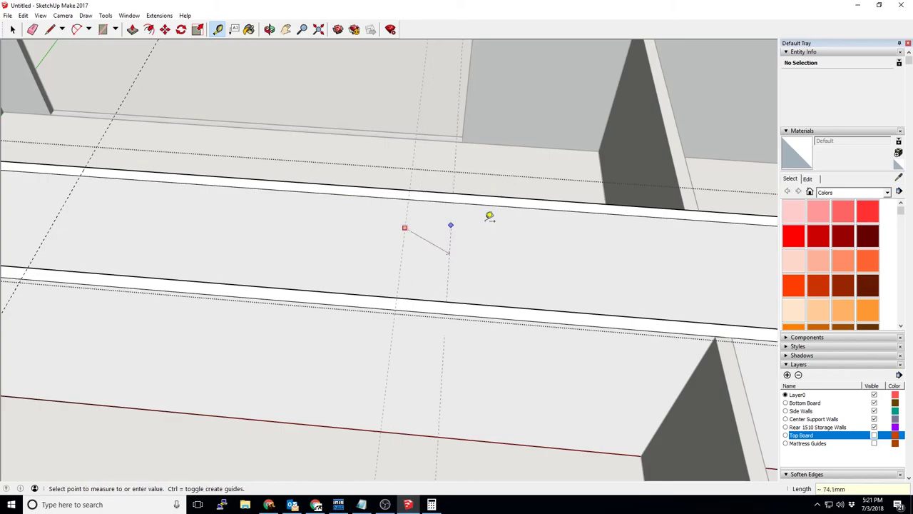
{"action": "left_click", "coordinate": [533, 205]}
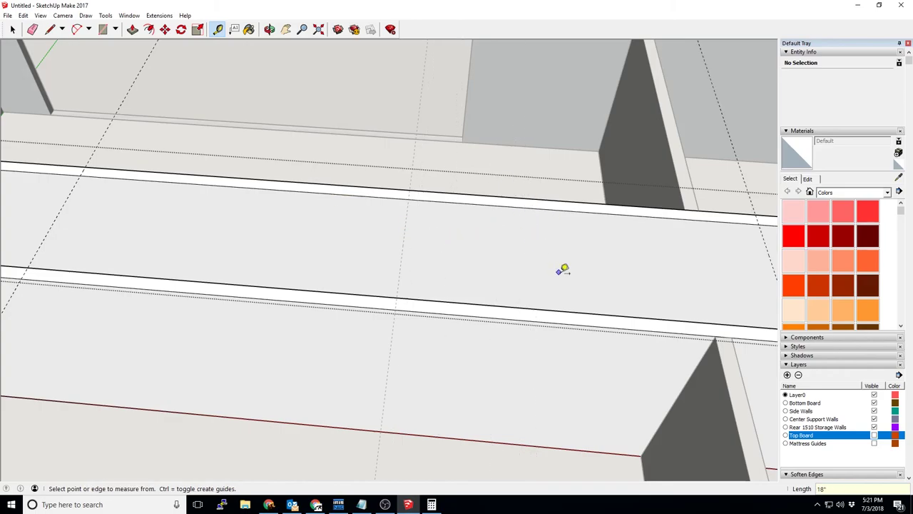
Place a guide 4" inward from each of the two 18" offset guides on the center support walls
{"action": "scroll", "coordinate": [564, 269], "scroll_direction": "down", "scroll_amount": 3}
{"action": "middle_click_drag", "start_coordinate": [555, 269], "coordinate": [523, 237]}
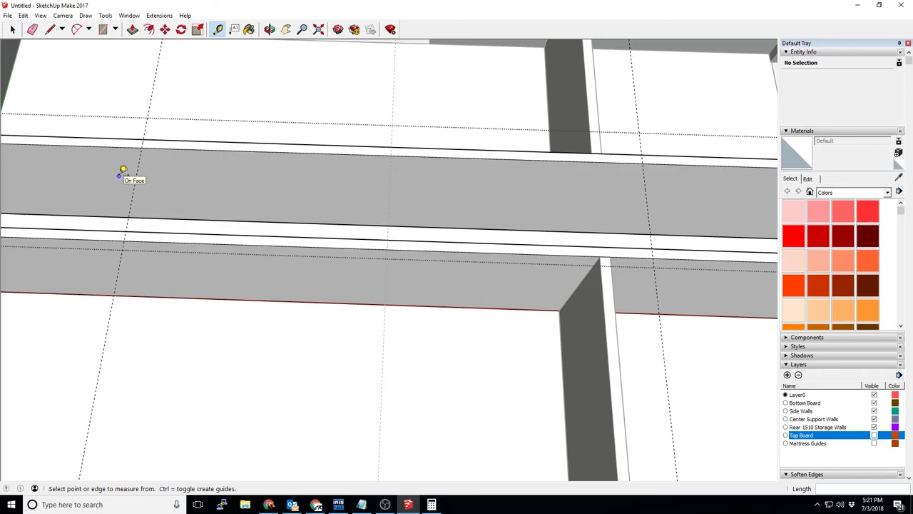
{"action": "scroll", "coordinate": [235, 167], "scroll_direction": "up", "scroll_amount": 2}
{"action": "scroll", "coordinate": [293, 182], "scroll_direction": "down", "scroll_amount": 2}
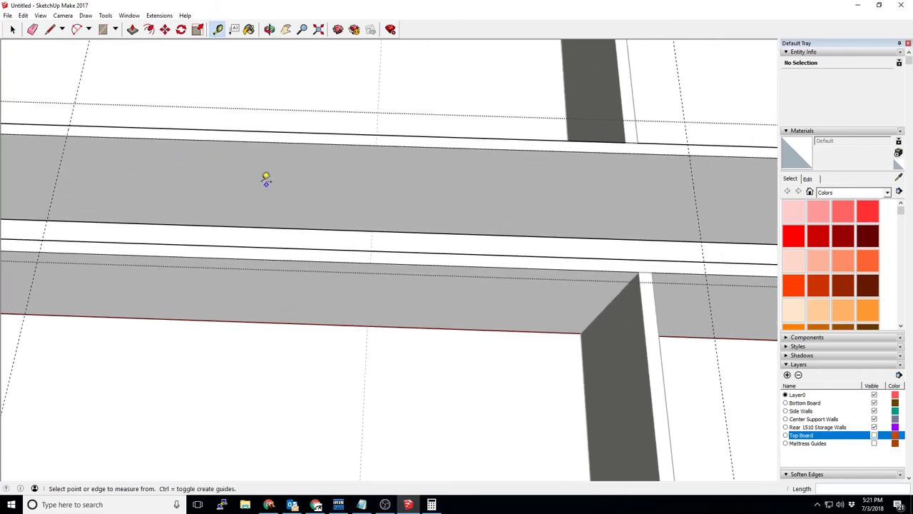
{"action": "middle_click_drag", "start_coordinate": [265, 179], "coordinate": [153, 185]}
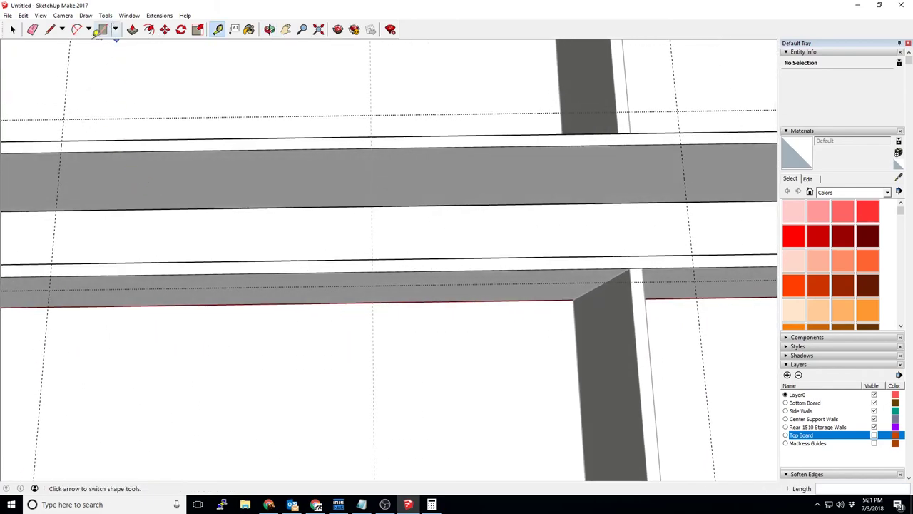
{"action": "left_click", "coordinate": [60, 166]}
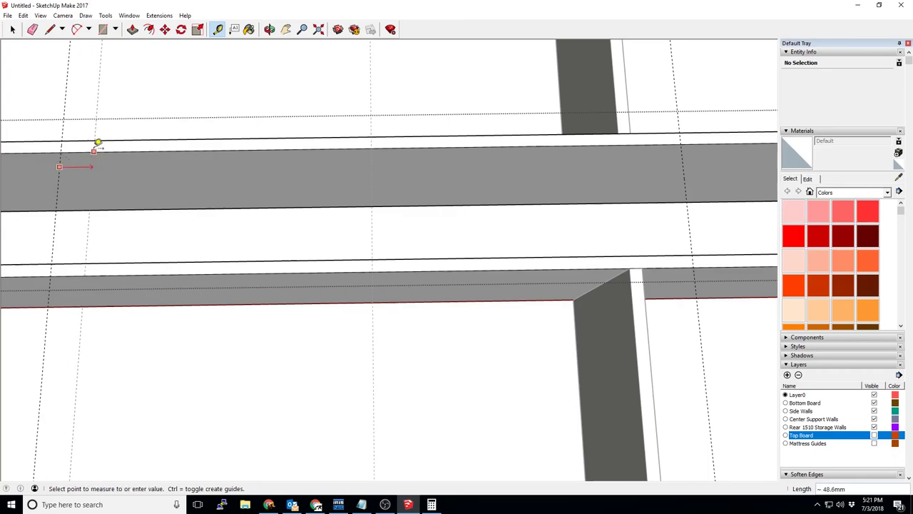
{"action": "left_click", "coordinate": [94, 147]}
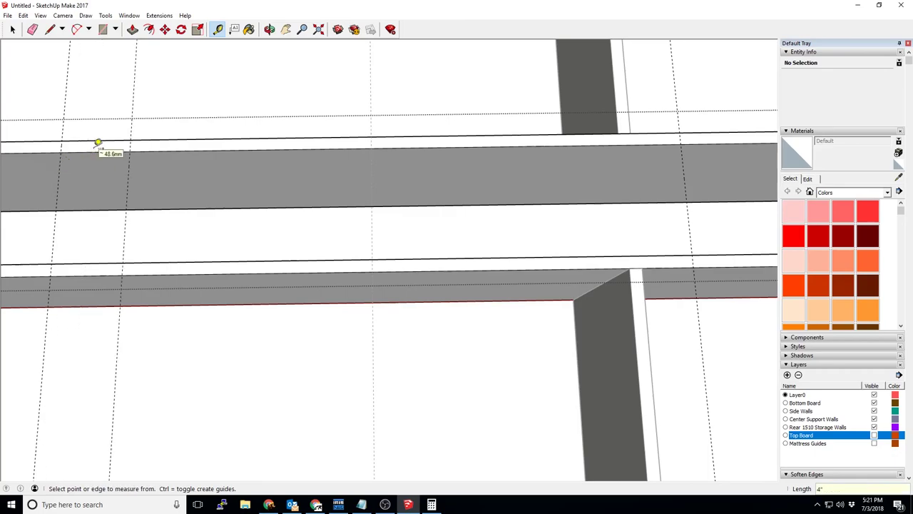
{"action": "left_click", "coordinate": [682, 156]}
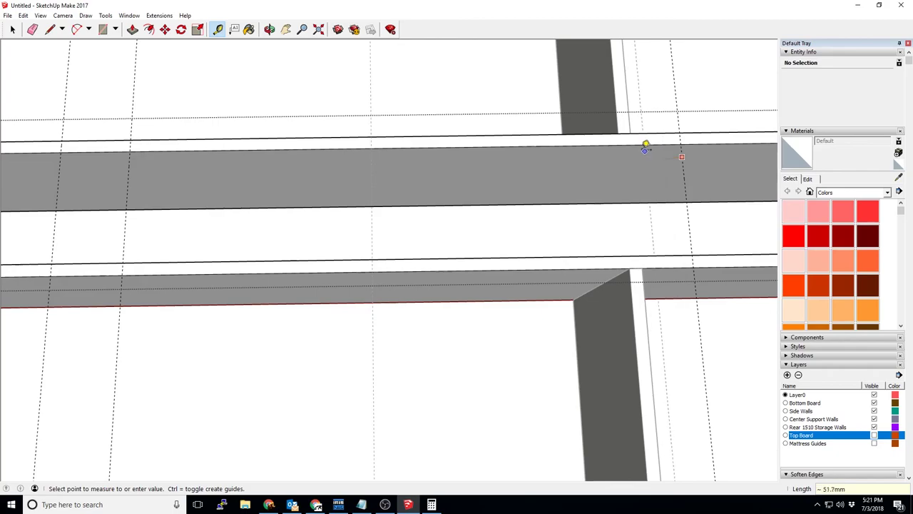
{"action": "type", "text": "4"}
{"action": "key", "text": "Return"}
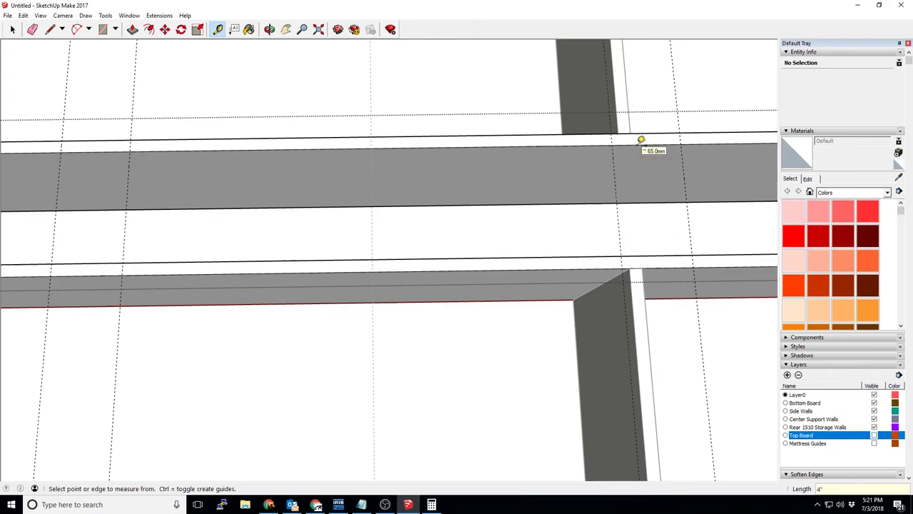
Place a lengthwise guide 1.5" below the top edge of the center support wall
{"action": "middle_click_drag", "start_coordinate": [157, 164], "coordinate": [171, 146]}
{"action": "left_click", "coordinate": [170, 147]}
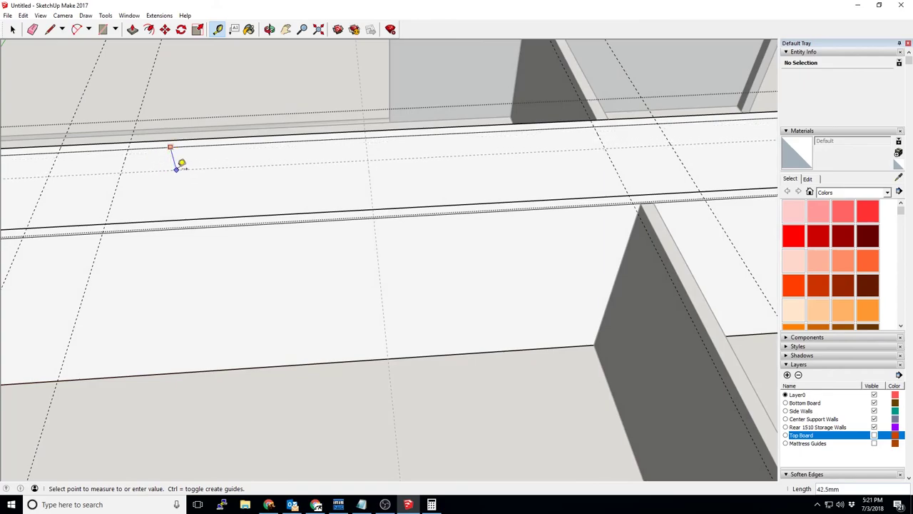
{"action": "left_click", "coordinate": [177, 168]}
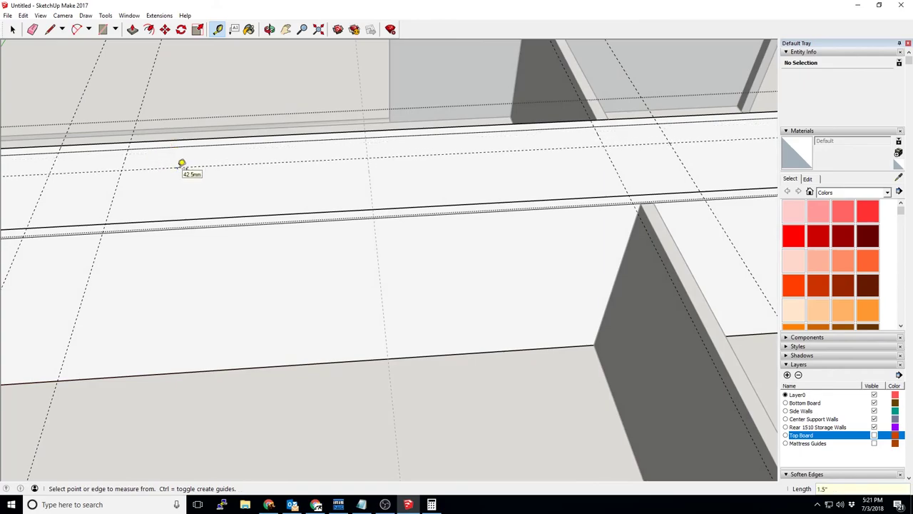
Outline a notch 4" wide and 1.5" deep at the wall's top edge, with lines between the first pair of crosswise guides
{"action": "middle_click_drag", "start_coordinate": [182, 164], "coordinate": [279, 218]}
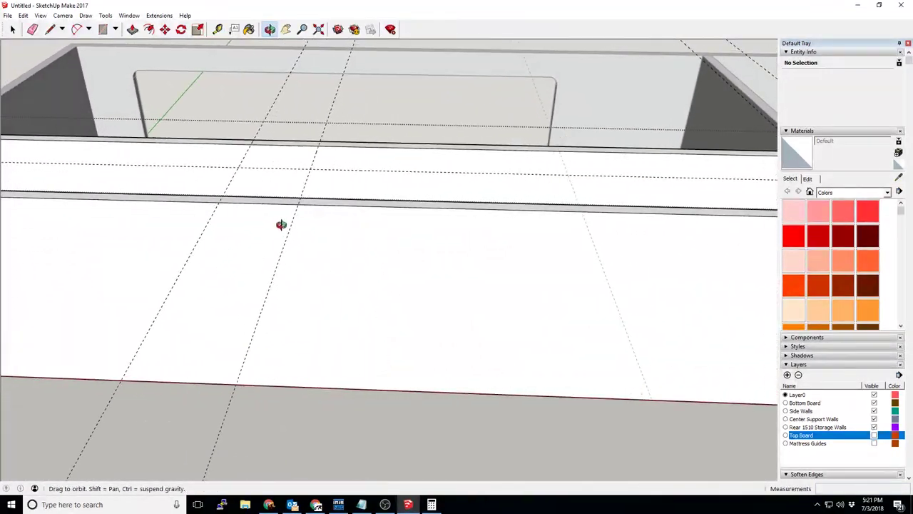
{"action": "key", "text": "l"}
{"action": "left_click", "coordinate": [251, 146]}
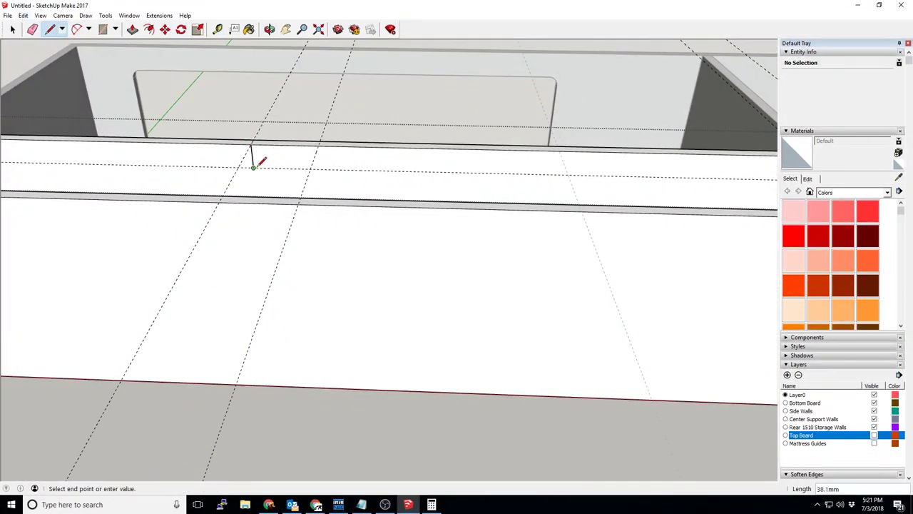
{"action": "key", "text": "Escape"}
{"action": "left_click", "coordinate": [319, 147]}
{"action": "left_click", "coordinate": [319, 169]}
{"action": "left_click", "coordinate": [254, 167]}
{"action": "middle_click_drag", "start_coordinate": [548, 173], "coordinate": [304, 193], "text": "shift"}
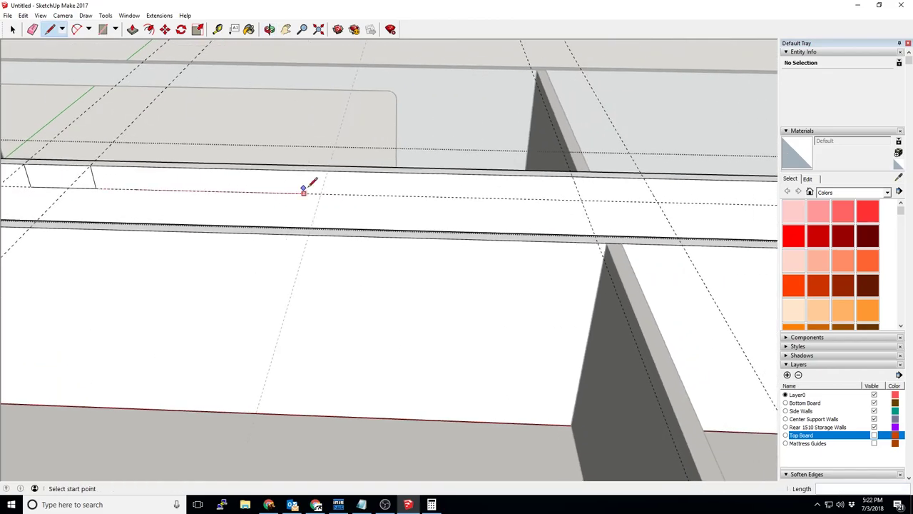
Outline a second 4" by 1.5" block between the other pair of crosswise guides, and place a lengthwise guide on the opposite wall's inner face
{"action": "left_click", "coordinate": [569, 199]}
{"action": "middle_click_drag", "start_coordinate": [571, 200], "coordinate": [185, 232]}
{"action": "mouse_move", "coordinate": [543, 250]}
{"action": "middle_mouse_down"}
{"action": "mouse_move", "coordinate": [406, 271]}
{"action": "mouse_move", "coordinate": [260, 259]}
{"action": "middle_mouse_up"}
{"action": "scroll", "coordinate": [260, 259], "scroll_direction": "down", "scroll_amount": 3}
{"action": "scroll", "coordinate": [258, 260], "scroll_direction": "up", "scroll_amount": 4}
{"action": "left_click", "coordinate": [218, 29]}
{"action": "middle_click_drag", "start_coordinate": [371, 157], "coordinate": [418, 118]}
{"action": "key", "text": "l"}
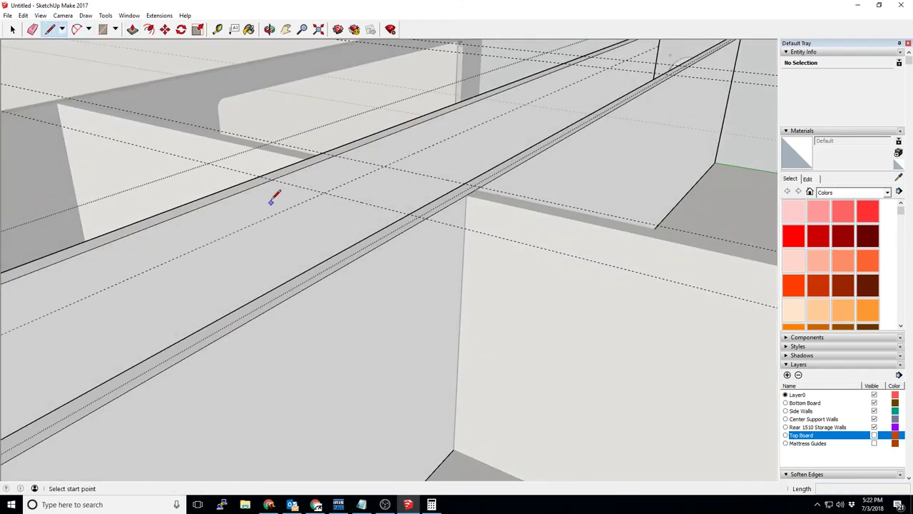
Outline two 4" wide, 1.5" deep blocks at the opposite wall's top edge, one between each pair of crosswise guides
{"action": "left_click", "coordinate": [272, 179]}
{"action": "left_click", "coordinate": [335, 187]}
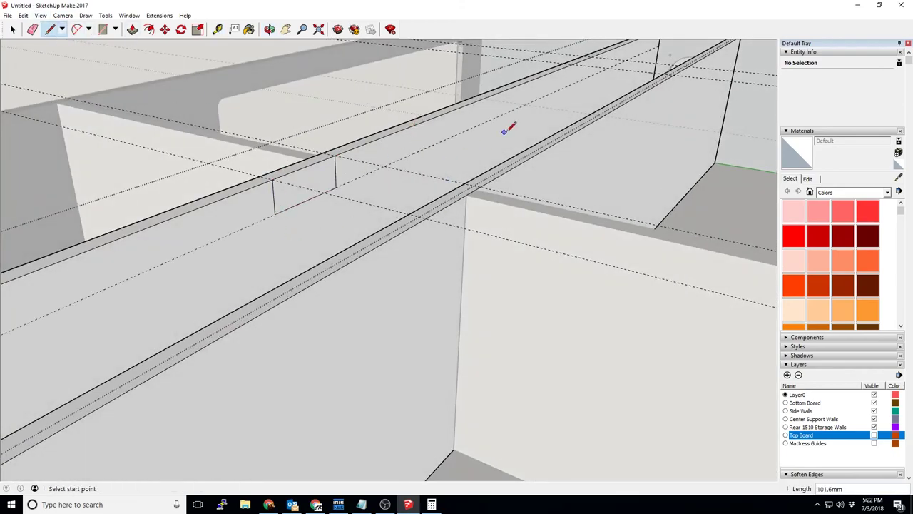
{"action": "left_click", "coordinate": [570, 84]}
{"action": "left_click", "coordinate": [589, 77]}
{"action": "left_click", "coordinate": [592, 57]}
Push/Pull both block outlines on this center support wall outward by 0.75"
{"action": "left_click", "coordinate": [135, 29]}
{"action": "left_click", "coordinate": [284, 198]}
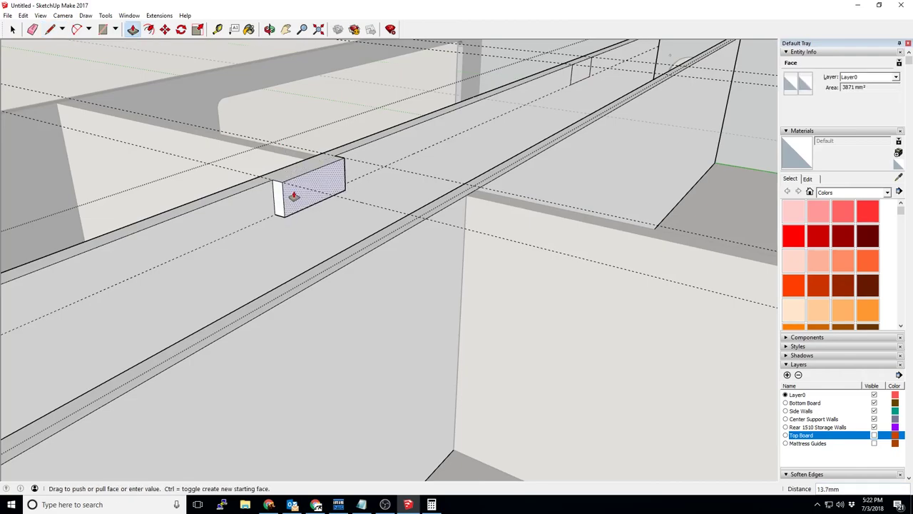
{"action": "type", "text": ".75\""}
{"action": "key", "text": "Return"}
{"action": "double_click", "coordinate": [582, 72]}
{"action": "middle_click_drag", "start_coordinate": [295, 189], "coordinate": [385, 207]}
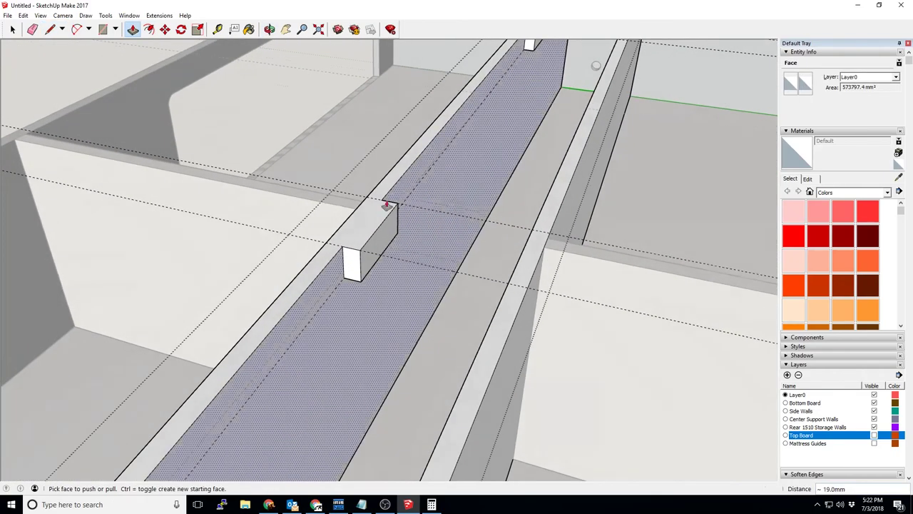
Push/Pull the two matching block outlines on the facing center support wall outward by 0.75"
{"action": "key", "text": "l"}
{"action": "middle_click_drag", "start_coordinate": [534, 98], "coordinate": [471, 178]}
{"action": "left_click", "coordinate": [131, 33]}
{"action": "left_click", "coordinate": [483, 186]}
{"action": "type", "text": ".75\""}
{"action": "key", "text": "Return"}
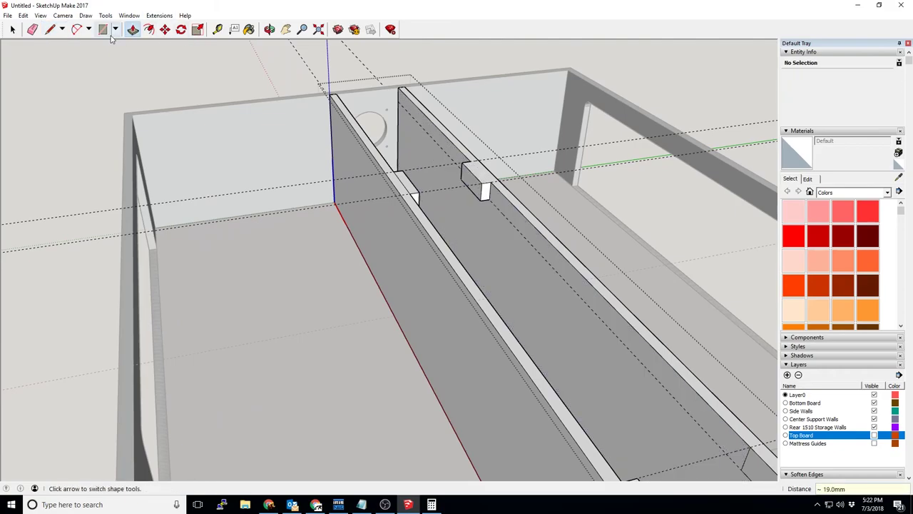
{"action": "middle_click_drag", "start_coordinate": [546, 296], "coordinate": [339, 142], "text": "shift"}
{"action": "double_click", "coordinate": [469, 241]}
Draw the 4" line where the block meets the wall's top face, and delete all guides
{"action": "left_click", "coordinate": [51, 31]}
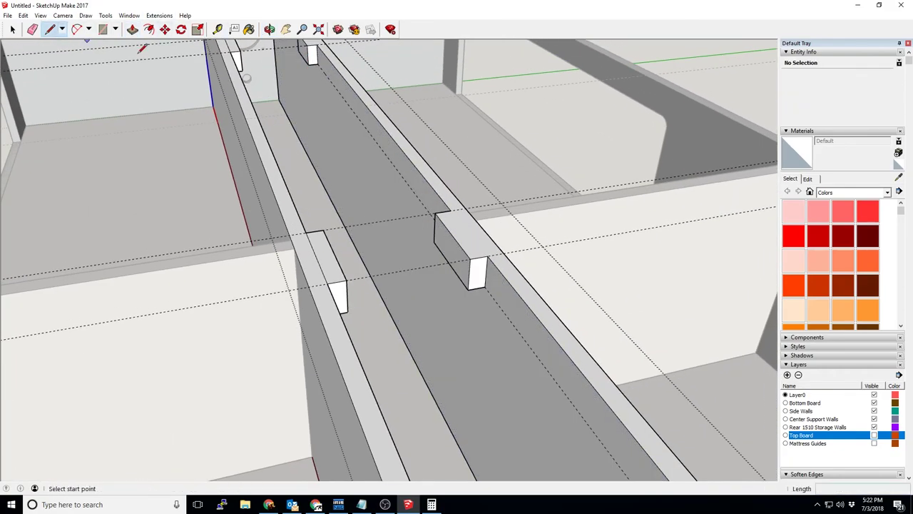
{"action": "middle_click_drag", "start_coordinate": [244, 55], "coordinate": [248, 102], "text": "shift"}
{"action": "left_click", "coordinate": [460, 307]}
{"action": "left_click", "coordinate": [494, 358]}
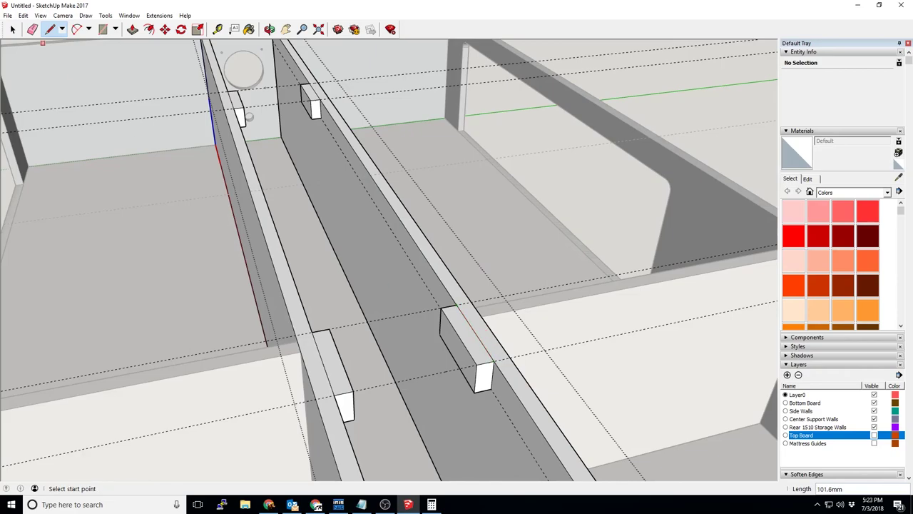
{"action": "key", "text": "space"}
{"action": "scroll", "coordinate": [530, 330], "scroll_direction": "down", "scroll_amount": 5}
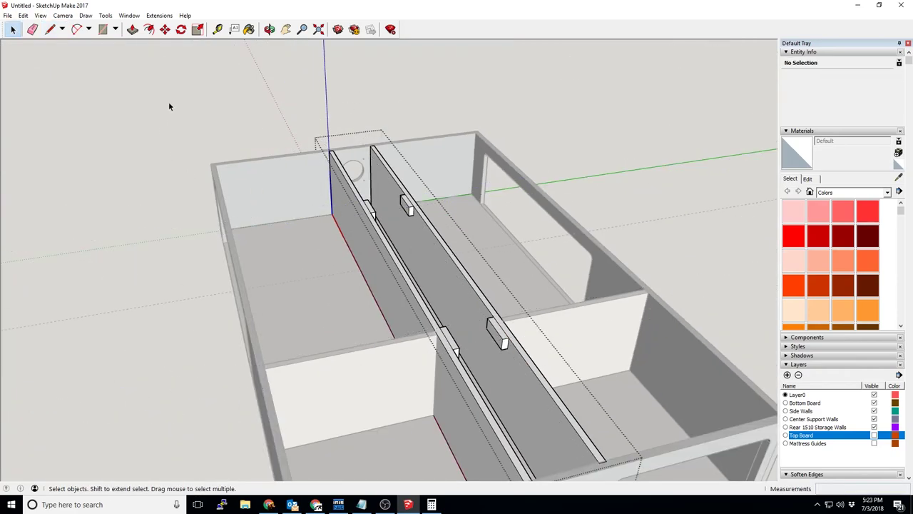
Close the center support walls component and show the Top Board and Mattress Guides layers
{"action": "middle_click_drag", "start_coordinate": [169, 106], "coordinate": [499, 385]}
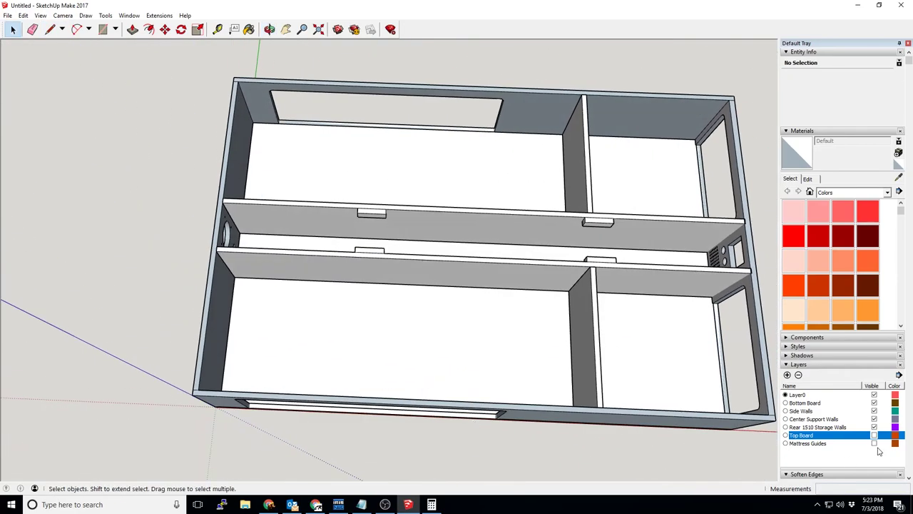
{"action": "left_click", "coordinate": [874, 436]}
{"action": "left_click", "coordinate": [874, 443]}
Examine the top board's central opening and the support blocks beneath its corners from several angles
{"action": "middle_click_drag", "start_coordinate": [319, 248], "coordinate": [401, 234]}
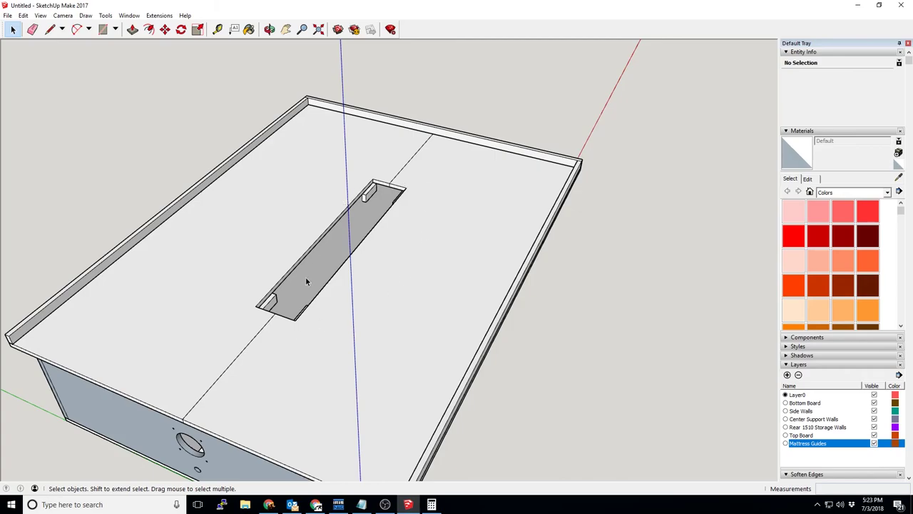
{"action": "middle_click_drag", "start_coordinate": [364, 229], "coordinate": [212, 304]}
{"action": "scroll", "coordinate": [299, 246], "scroll_direction": "up", "scroll_amount": 4}
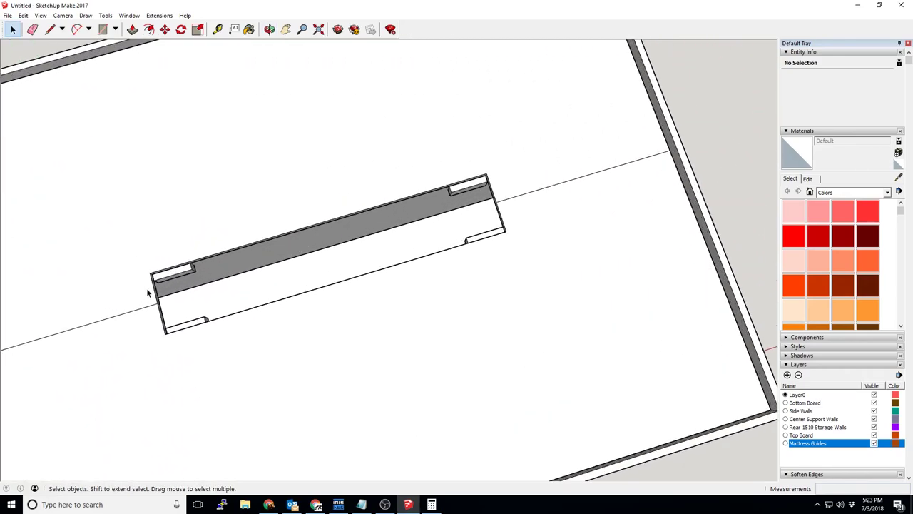
{"action": "middle_click_drag", "start_coordinate": [448, 204], "coordinate": [424, 156]}
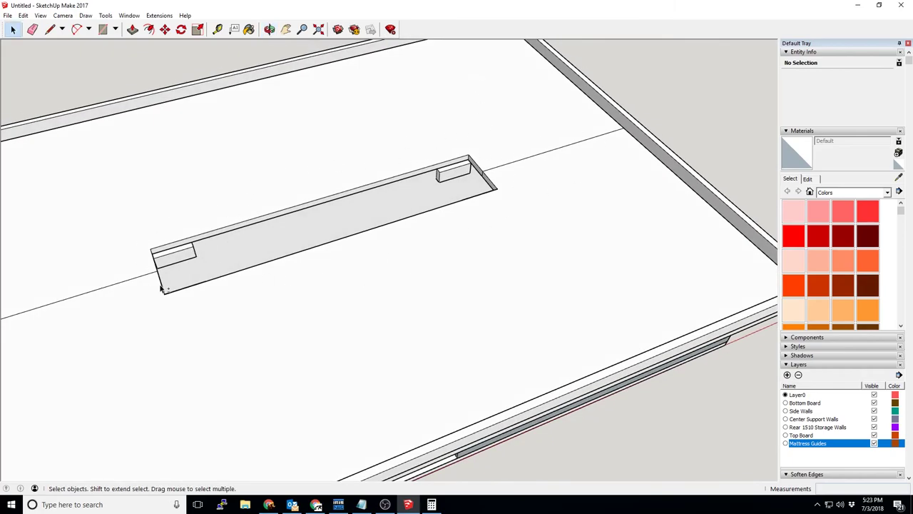
{"action": "scroll", "coordinate": [365, 193], "scroll_direction": "down", "scroll_amount": 4}
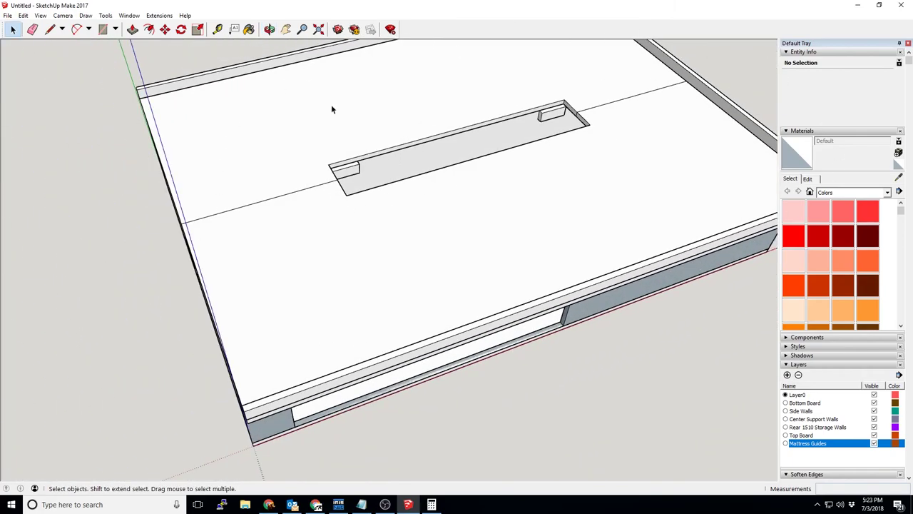
{"action": "middle_click_drag", "start_coordinate": [703, 131], "coordinate": [551, 219]}
{"action": "scroll", "coordinate": [556, 218], "scroll_direction": "down", "scroll_amount": 2}
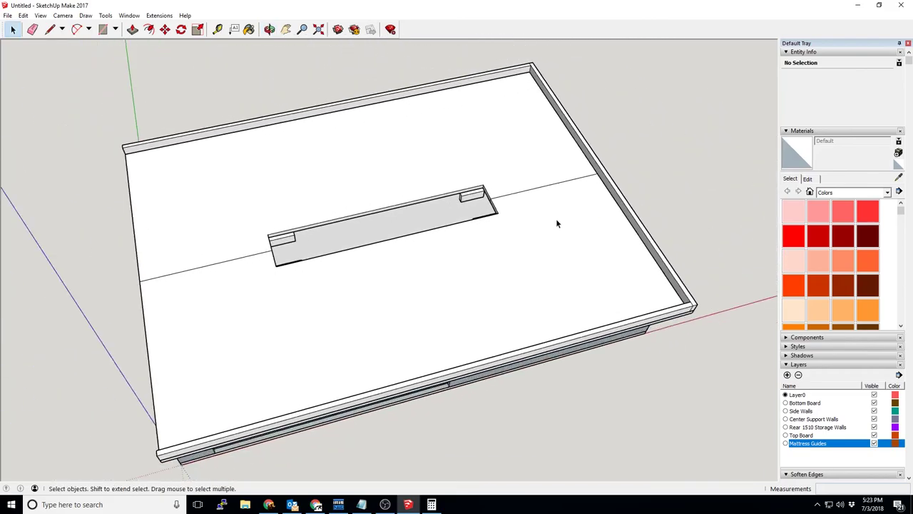
{"action": "middle_click_drag", "start_coordinate": [641, 268], "coordinate": [128, 182]}
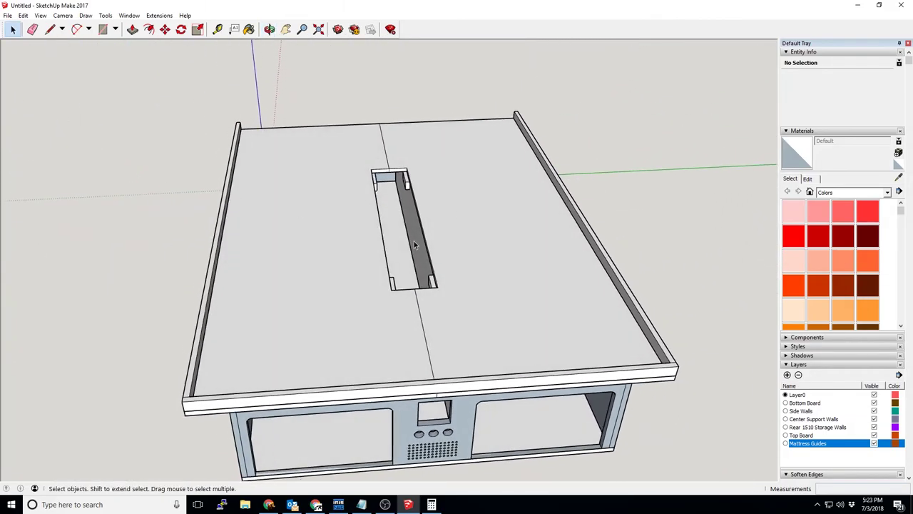
{"action": "middle_click_drag", "start_coordinate": [416, 245], "coordinate": [593, 379]}
{"action": "middle_click_drag", "start_coordinate": [306, 203], "coordinate": [341, 283]}
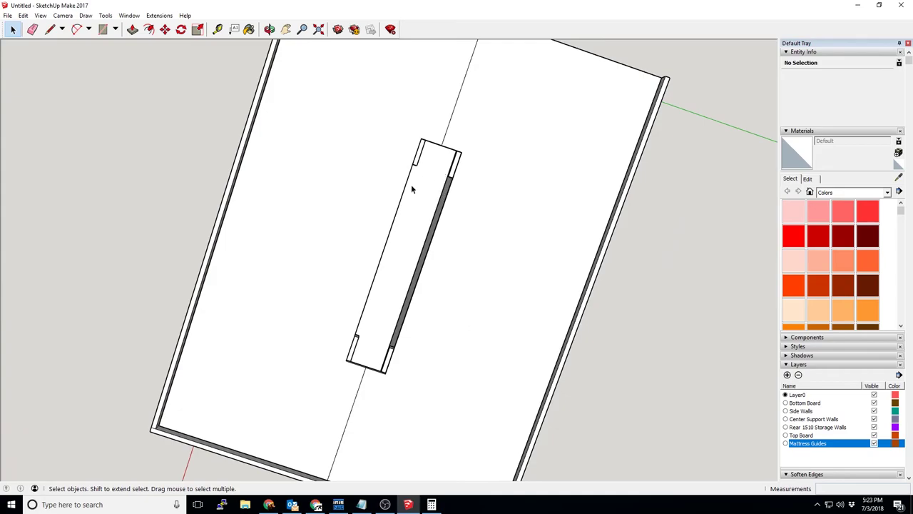
{"action": "middle_click_drag", "start_coordinate": [426, 152], "coordinate": [79, 264]}
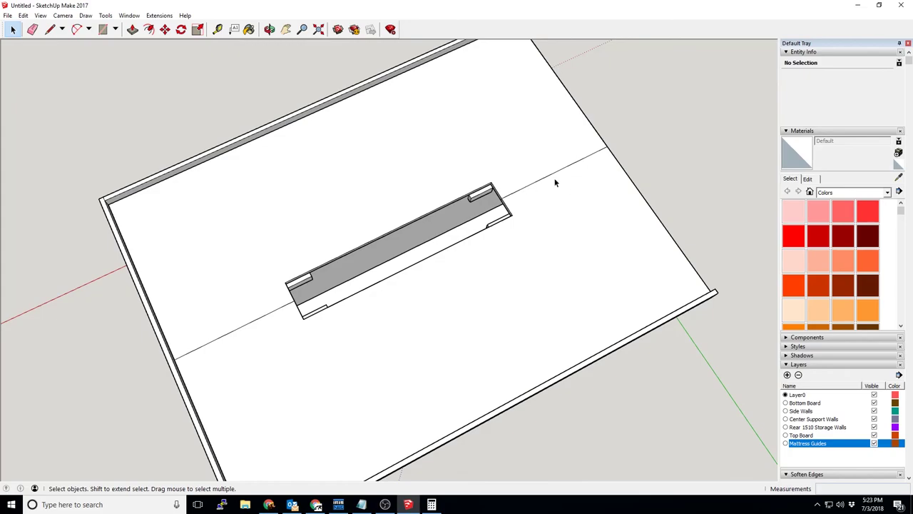
{"action": "middle_click_drag", "start_coordinate": [561, 202], "coordinate": [222, 240]}
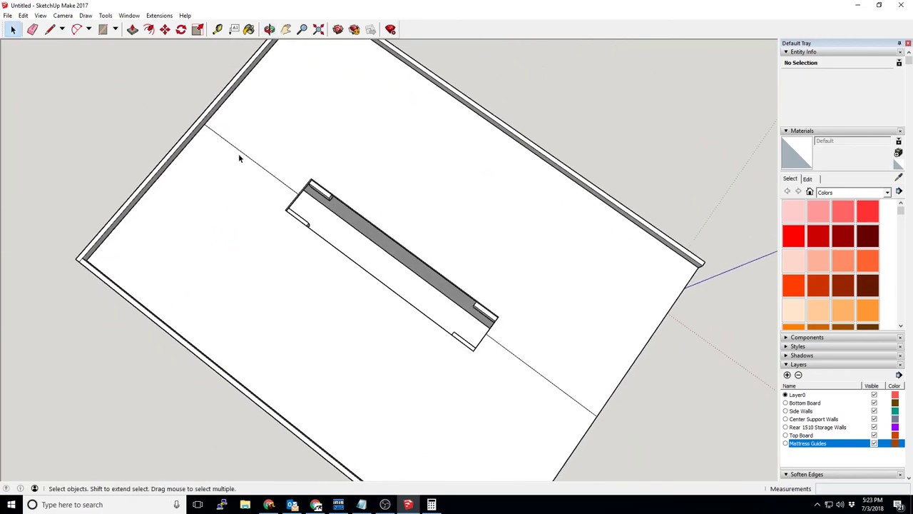
{"action": "middle_click_drag", "start_coordinate": [252, 171], "coordinate": [723, 427]}
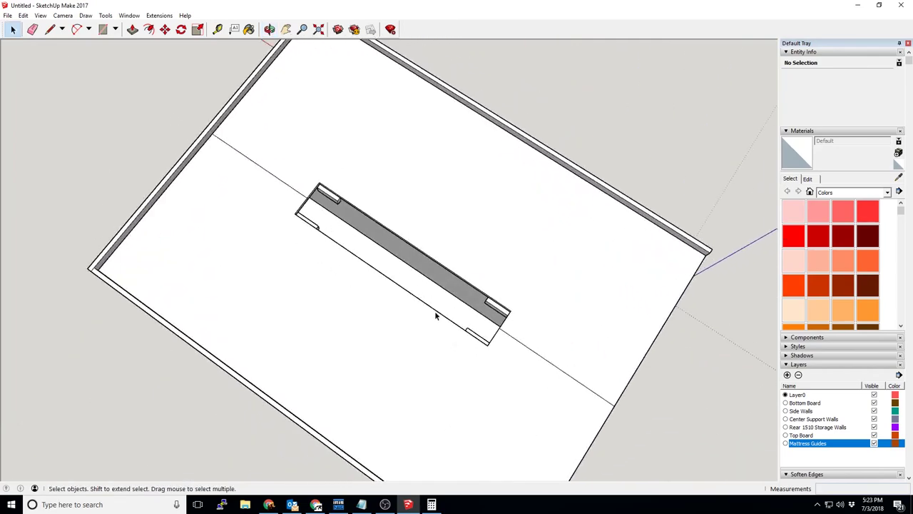
Add a Trap Door layer as the active layer and draw a 914.4 by 164 mm rectangle covering the top board's opening
{"action": "middle_click_drag", "start_coordinate": [379, 267], "coordinate": [511, 457]}
{"action": "middle_click_drag", "start_coordinate": [517, 409], "coordinate": [520, 383]}
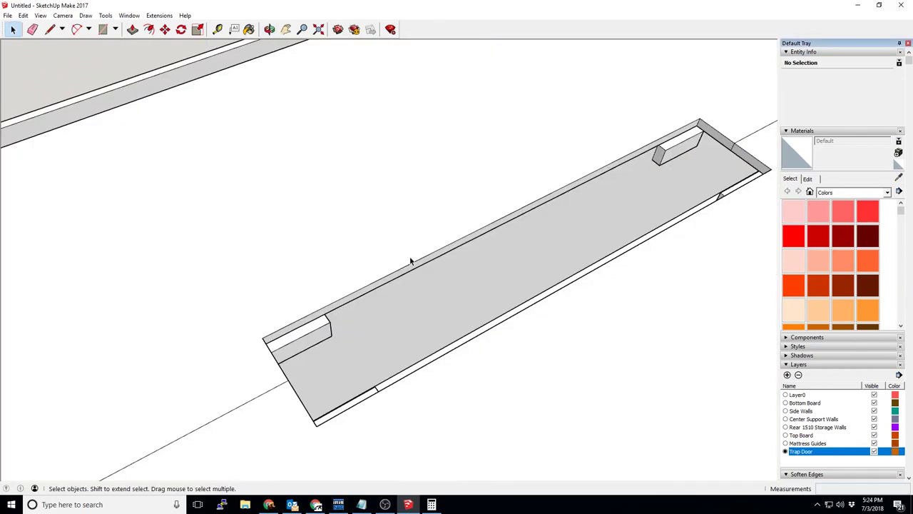
{"action": "middle_click_drag", "start_coordinate": [411, 259], "coordinate": [458, 269]}
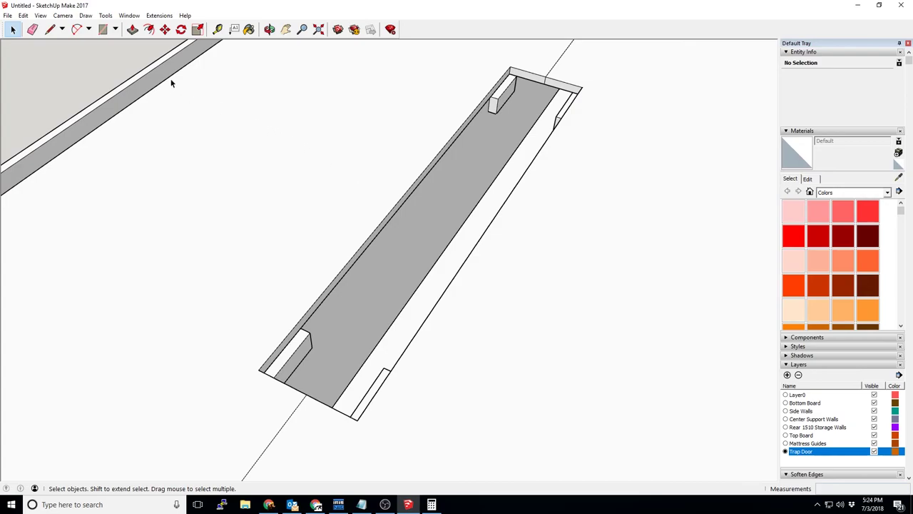
{"action": "left_click", "coordinate": [102, 29]}
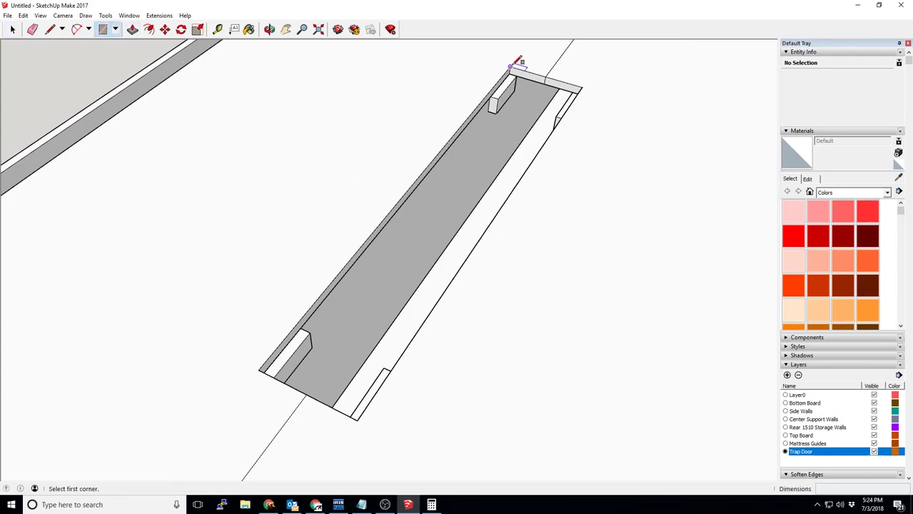
{"action": "left_click", "coordinate": [510, 67]}
{"action": "left_click", "coordinate": [358, 420]}
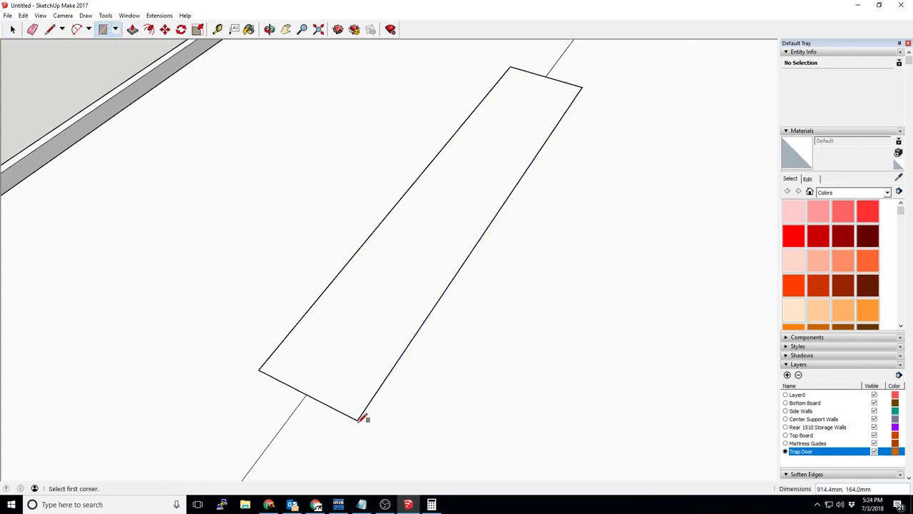
Hide the Mattress Guides, Top Board, Rear 1510 Storage Walls, Center Support Walls, Side Walls and Bottom Board layers
{"action": "left_click", "coordinate": [875, 443]}
{"action": "left_click", "coordinate": [875, 434]}
{"action": "left_click", "coordinate": [875, 426]}
{"action": "left_click", "coordinate": [875, 419]}
{"action": "left_click", "coordinate": [874, 411]}
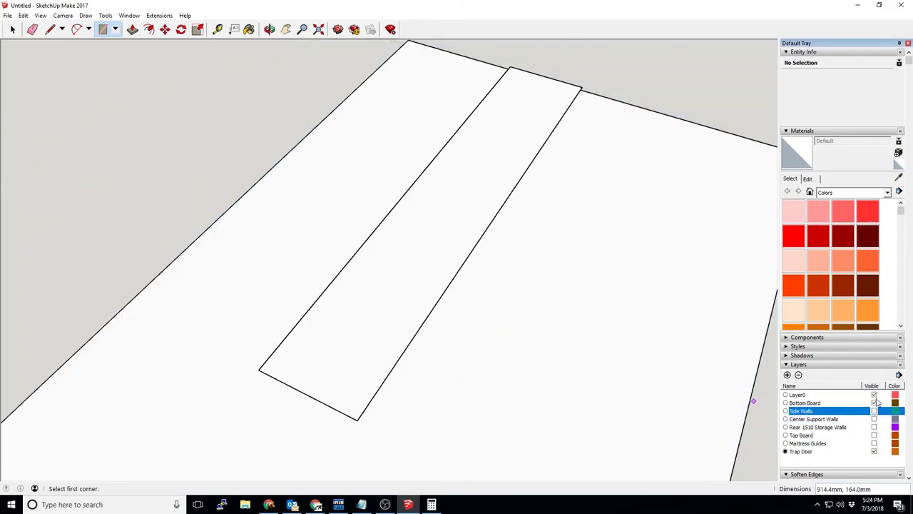
{"action": "left_click", "coordinate": [875, 402]}
{"action": "middle_click_drag", "start_coordinate": [582, 344], "coordinate": [614, 329]}
{"action": "left_click", "coordinate": [822, 451]}
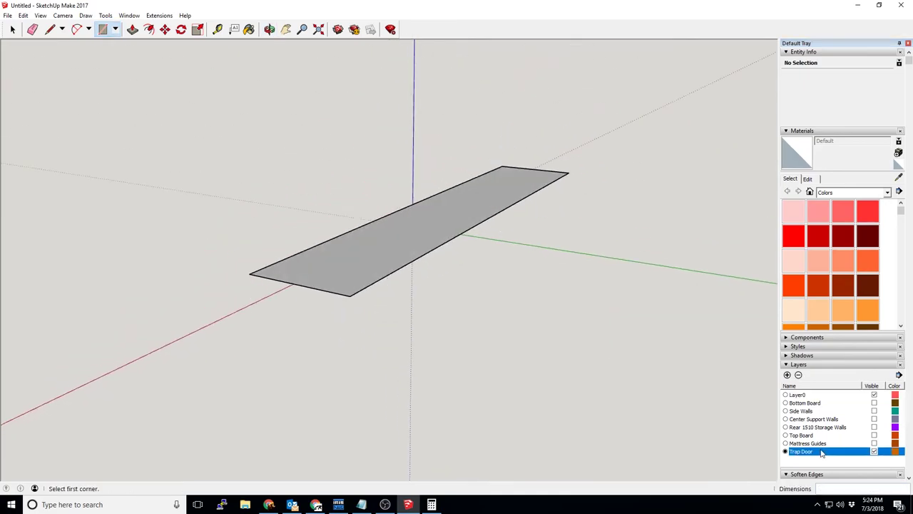
{"action": "middle_click_drag", "start_coordinate": [503, 325], "coordinate": [494, 261]}
{"action": "left_click", "coordinate": [133, 30]}
{"action": "left_click", "coordinate": [398, 211]}
{"action": "key", "text": "Return"}
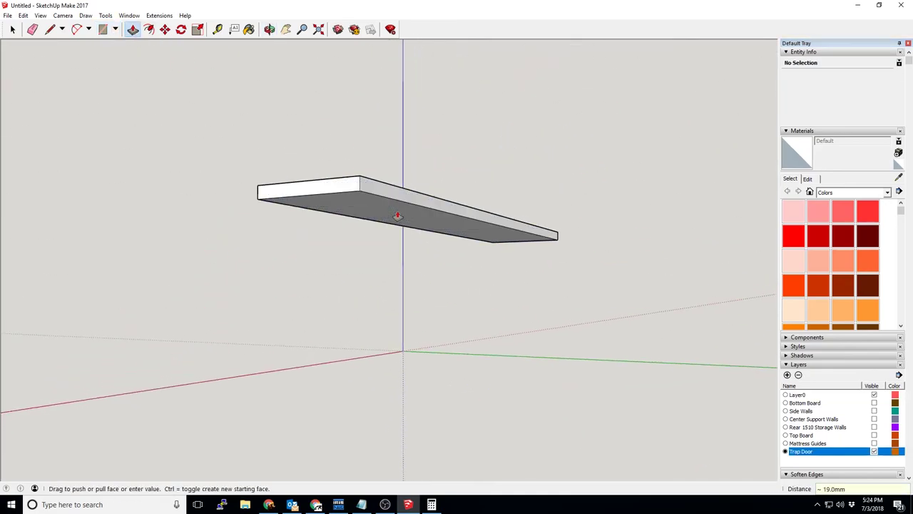
{"action": "key", "text": "ctrl+z"}
Push/Pull the underside of the trap door rectangle to a thickness of 18 mm
{"action": "left_click", "coordinate": [396, 210]}
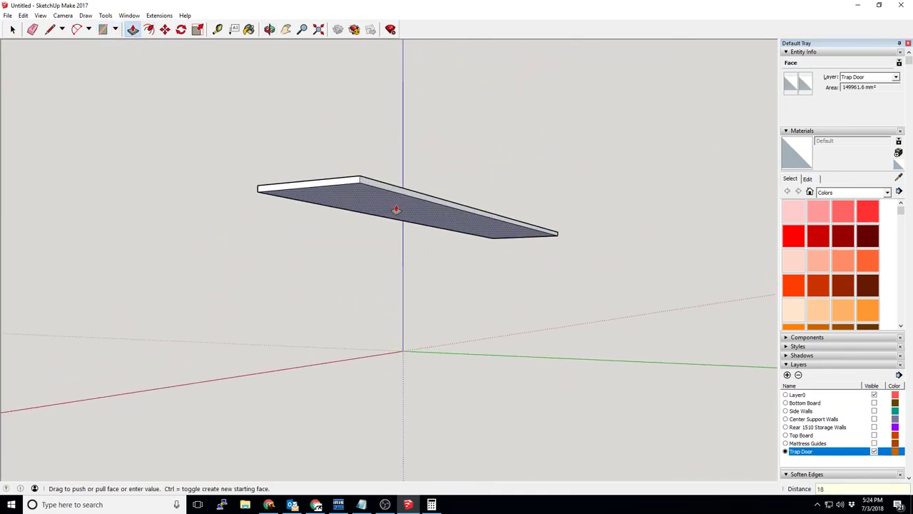
{"action": "type", "text": "18"}
{"action": "key", "text": "Return"}
{"action": "middle_click_drag", "start_coordinate": [432, 202], "coordinate": [493, 223]}
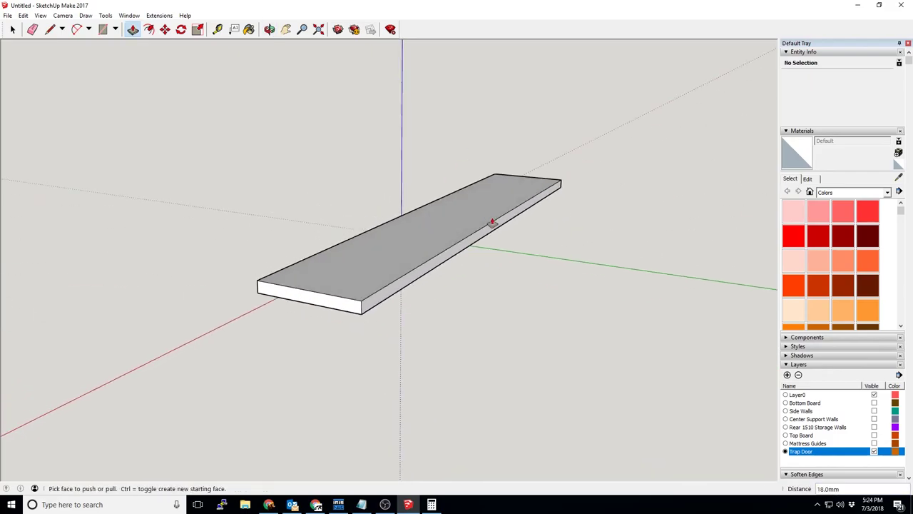
Push each of the trap door panel's four edge faces inward by 2 mm for clearance
{"action": "left_click", "coordinate": [404, 285]}
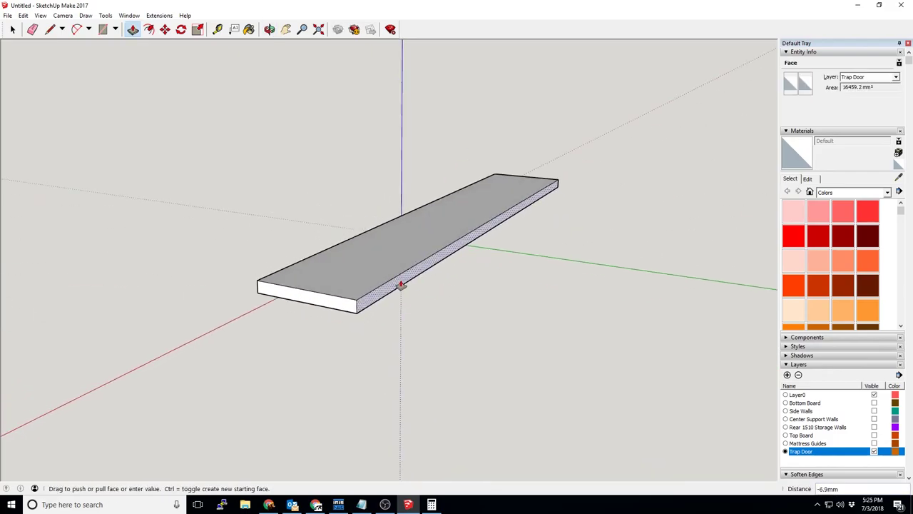
{"action": "left_click", "coordinate": [401, 285]}
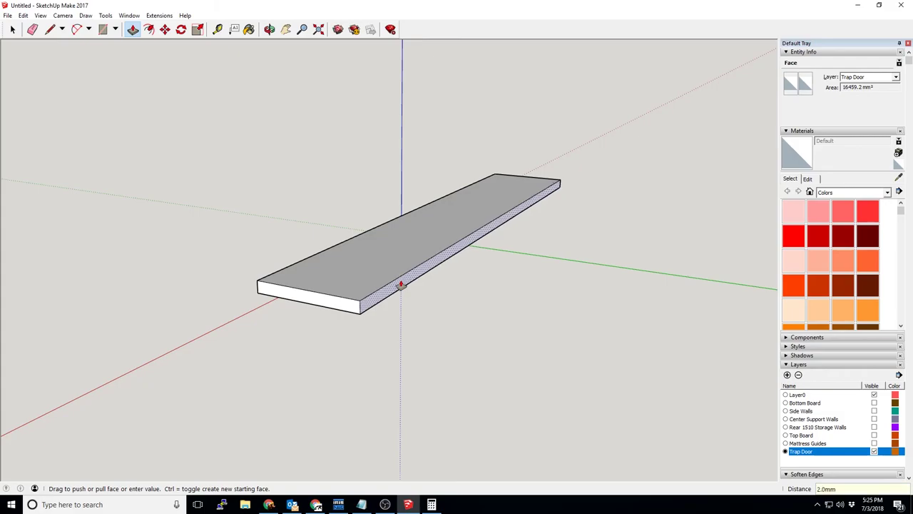
{"action": "left_click", "coordinate": [334, 309]}
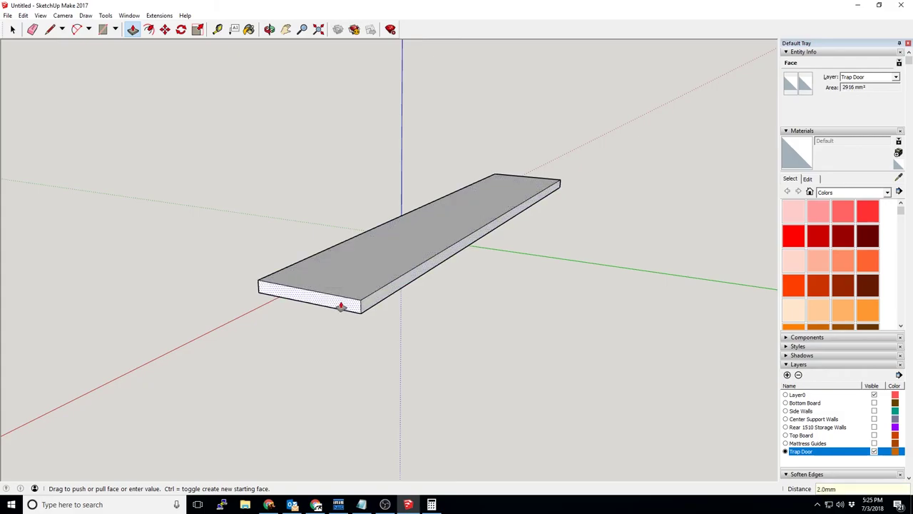
{"action": "left_click", "coordinate": [341, 307]}
{"action": "middle_click_drag", "start_coordinate": [350, 289], "coordinate": [558, 289]}
{"action": "left_click", "coordinate": [476, 291]}
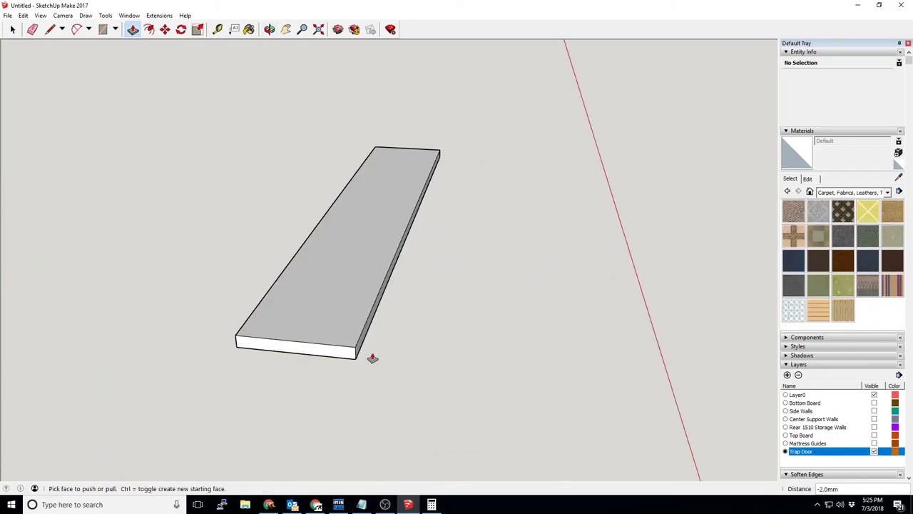
{"action": "left_click", "coordinate": [300, 347]}
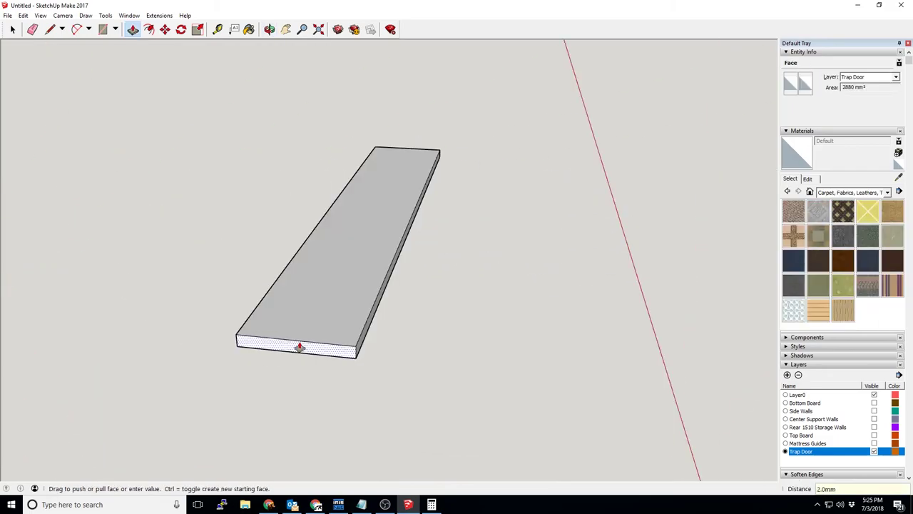
Select the whole panel and make it a component named "Trap door"
{"action": "key", "text": "space"}
{"action": "triple_click", "coordinate": [350, 277]}
{"action": "right_click", "coordinate": [350, 278]}
{"action": "left_click", "coordinate": [404, 350]}
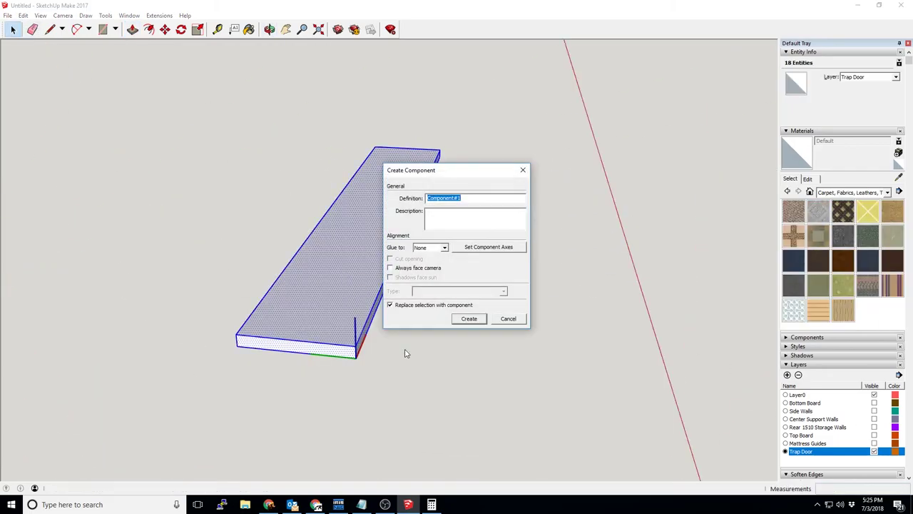
{"action": "type", "text": "Trap door"}
{"action": "key", "text": "Return"}
Show all the hidden layers again, from Bottom Board through Mattress Guides, and deselect the trap door to view the complete box
{"action": "left_click", "coordinate": [875, 403]}
{"action": "left_click", "coordinate": [875, 411]}
{"action": "left_click", "coordinate": [875, 419]}
{"action": "left_click", "coordinate": [875, 427]}
{"action": "left_click", "coordinate": [875, 435]}
{"action": "left_click", "coordinate": [875, 444]}
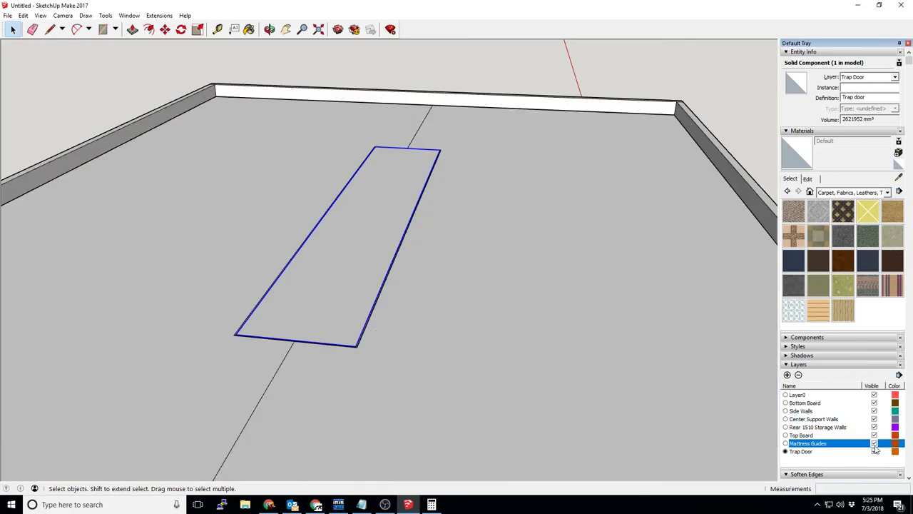
{"action": "left_click", "coordinate": [702, 92]}
{"action": "middle_click_drag", "start_coordinate": [518, 207], "coordinate": [521, 287]}
{"action": "middle_click_drag", "start_coordinate": [466, 264], "coordinate": [543, 177]}
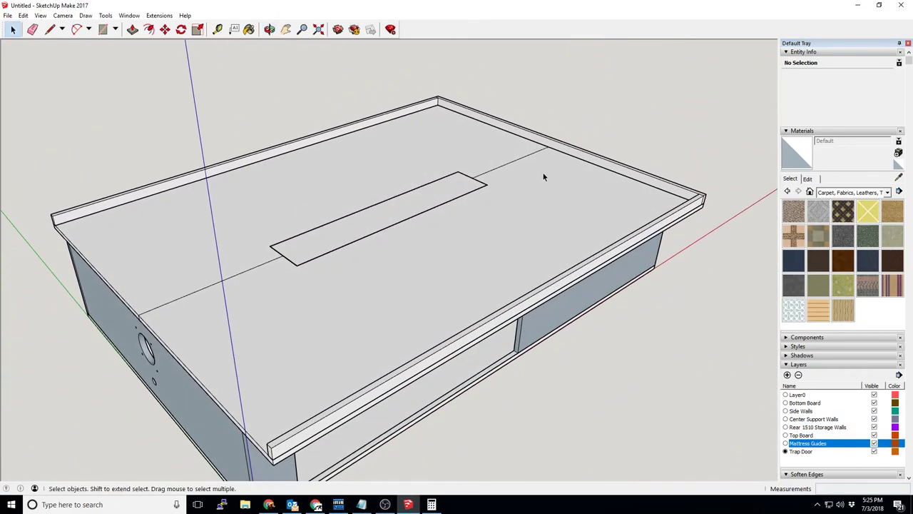
Inspect the box from above and from the end wall with the round holes, checking the trap door and mattress rim
{"action": "middle_click_drag", "start_coordinate": [364, 191], "coordinate": [299, 412]}
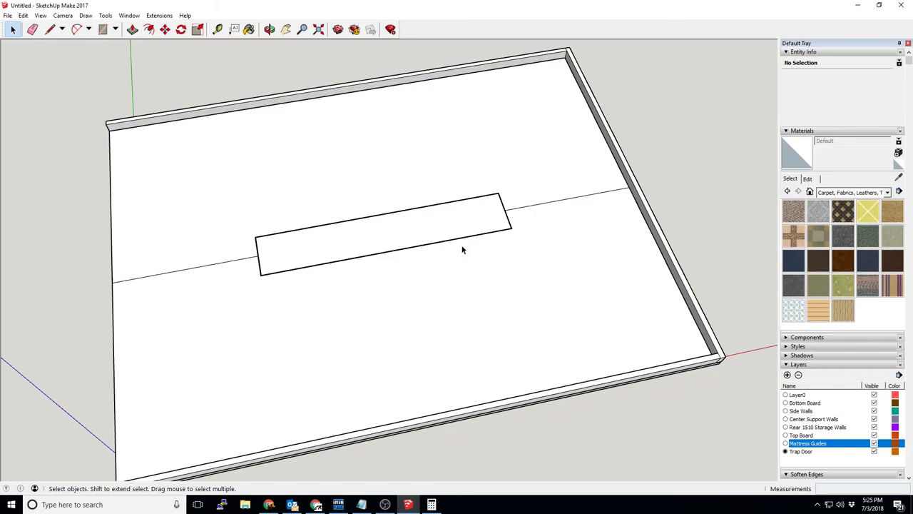
{"action": "middle_click_drag", "start_coordinate": [290, 327], "coordinate": [481, 210]}
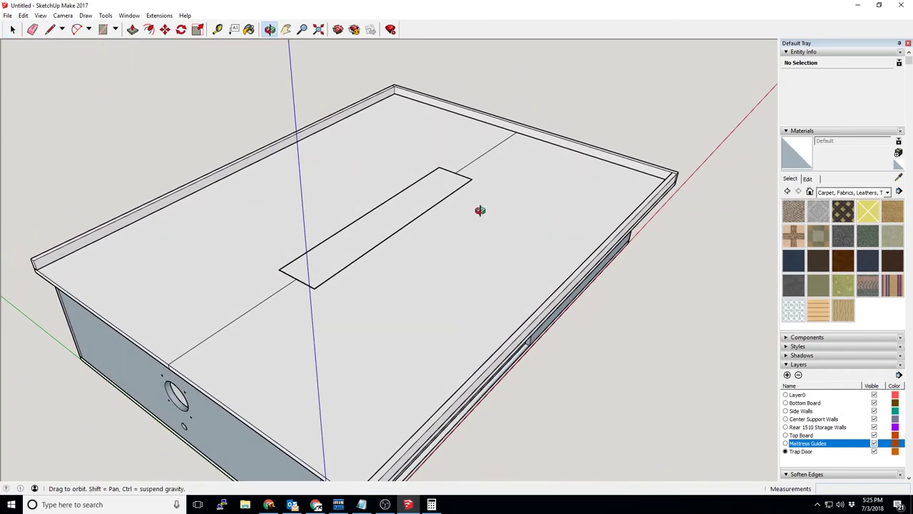
{"action": "middle_click_drag", "start_coordinate": [450, 262], "coordinate": [464, 145]}
{"action": "left_click_drag", "start_coordinate": [596, 107], "coordinate": [620, 143]}
{"action": "key", "text": "space"}
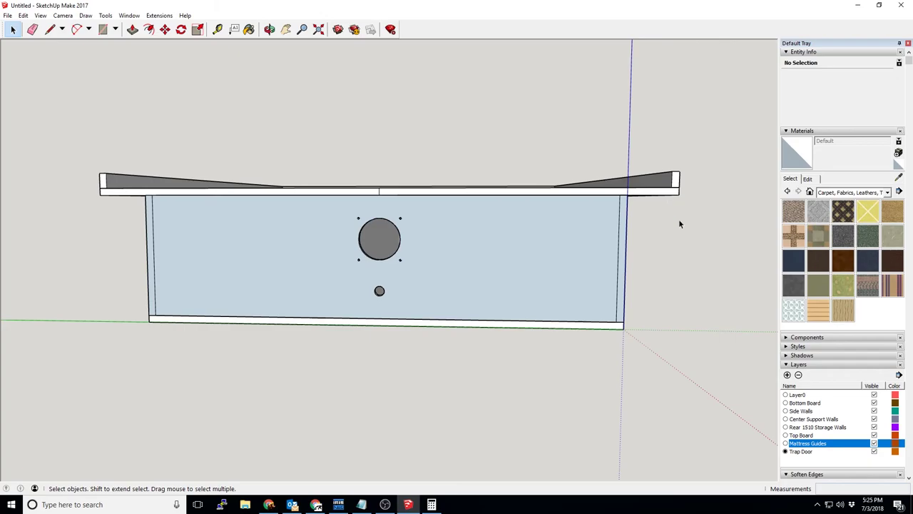
{"action": "middle_click_drag", "start_coordinate": [679, 219], "coordinate": [378, 265]}
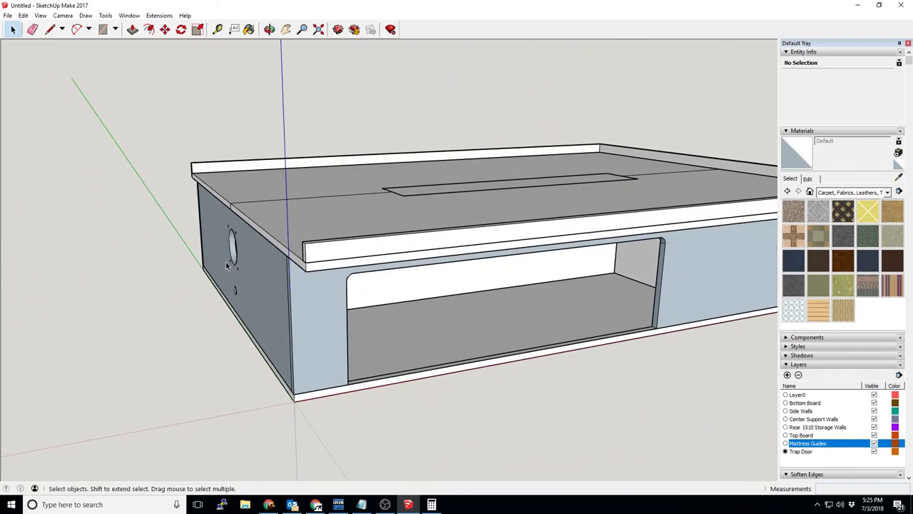
{"action": "middle_click_drag", "start_coordinate": [409, 245], "coordinate": [237, 217]}
Examine the finished box all around, including the storage openings, the control-panel end with its cutouts and vent holes, and the top board
{"action": "middle_click_drag", "start_coordinate": [249, 271], "coordinate": [276, 283]}
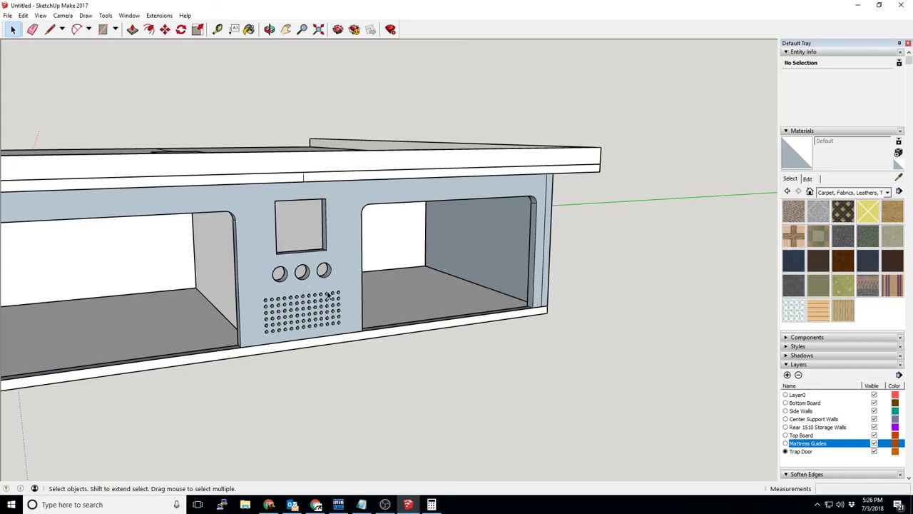
{"action": "middle_click_drag", "start_coordinate": [323, 307], "coordinate": [355, 362]}
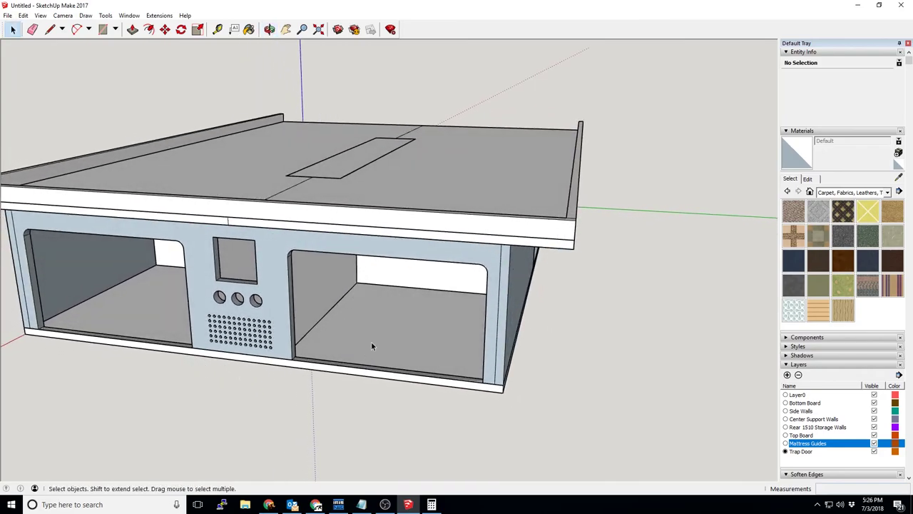
{"action": "middle_click_drag", "start_coordinate": [283, 302], "coordinate": [308, 268]}
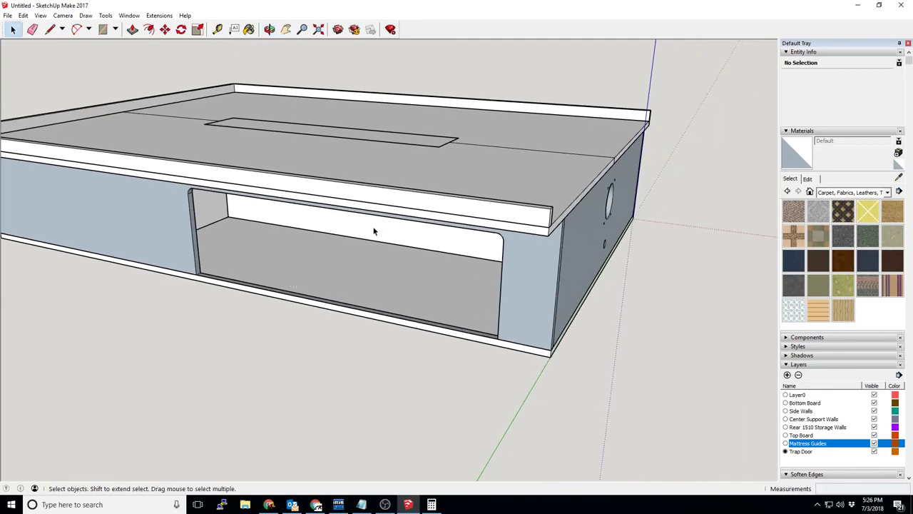
{"action": "middle_click_drag", "start_coordinate": [426, 308], "coordinate": [452, 217]}
{"action": "middle_click_drag", "start_coordinate": [261, 314], "coordinate": [326, 234]}
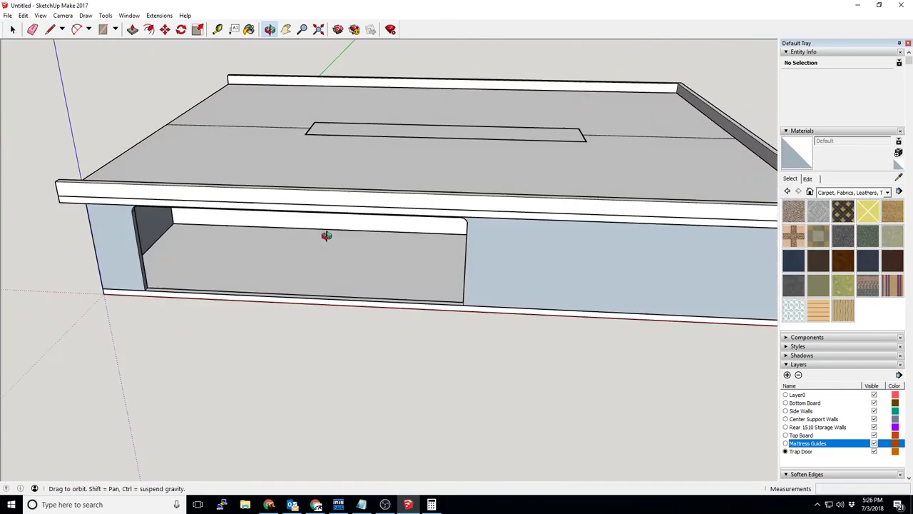
{"action": "scroll", "coordinate": [366, 259], "scroll_direction": "down", "scroll_amount": 5}
{"action": "middle_click_drag", "start_coordinate": [366, 259], "coordinate": [304, 279]}
{"action": "middle_click_drag", "start_coordinate": [344, 243], "coordinate": [328, 260]}
{"action": "scroll", "coordinate": [309, 293], "scroll_direction": "up", "scroll_amount": 2}
{"action": "scroll", "coordinate": [326, 322], "scroll_direction": "up", "scroll_amount": 1}
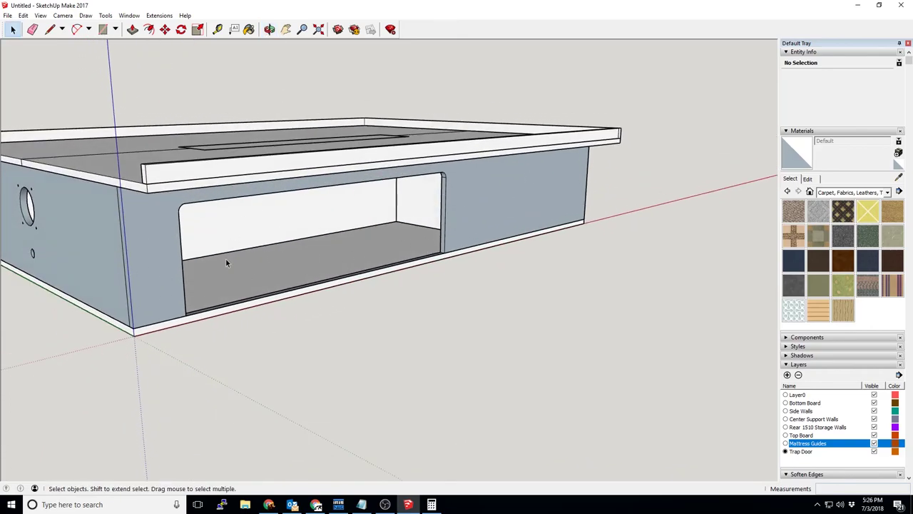
{"action": "middle_click_drag", "start_coordinate": [226, 261], "coordinate": [274, 266]}
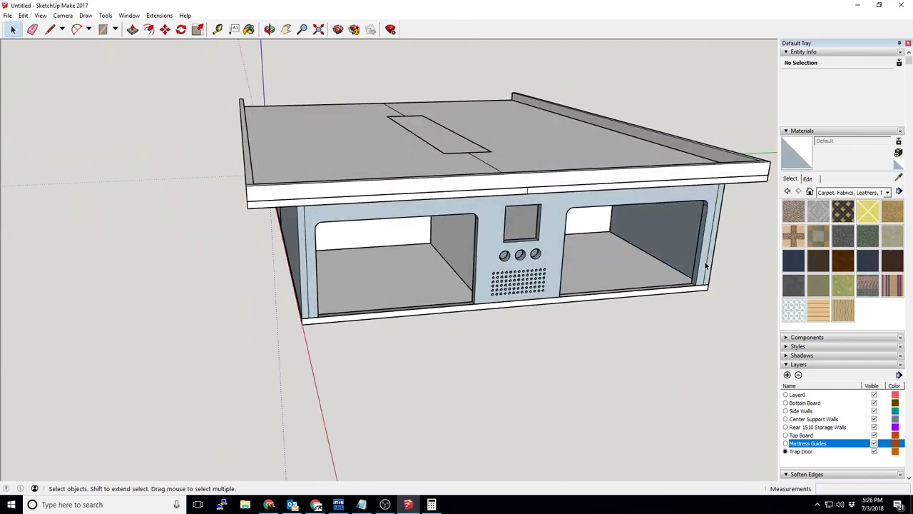
{"action": "middle_click_drag", "start_coordinate": [694, 262], "coordinate": [235, 210]}
{"action": "scroll", "coordinate": [583, 208], "scroll_direction": "down", "scroll_amount": 2}
{"action": "middle_click_drag", "start_coordinate": [561, 240], "coordinate": [556, 330]}
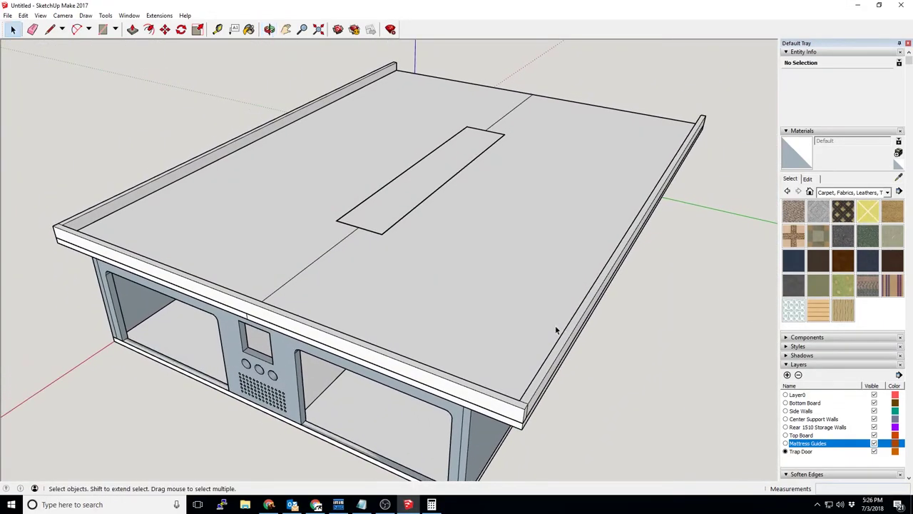